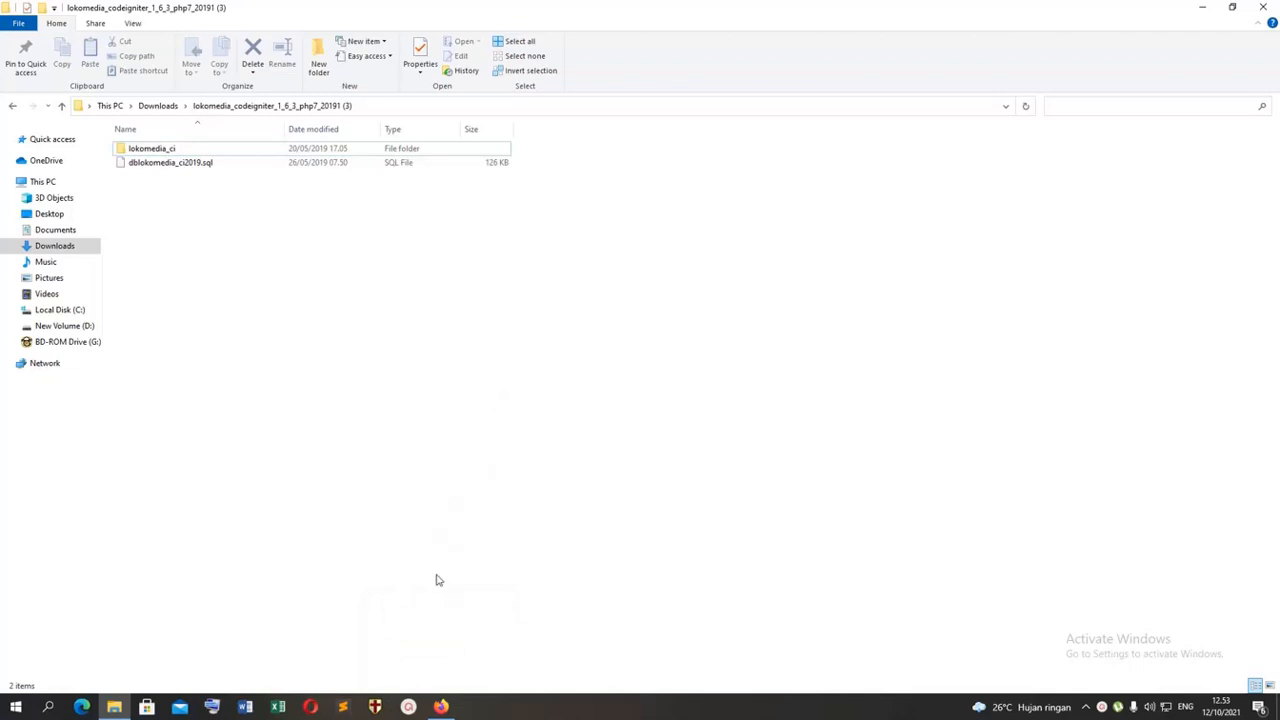
Step: Switch to the cPanel page in Firefox and create the subdomain democmsloko3 under the domain didinmix.my.id
left_click(443, 706)
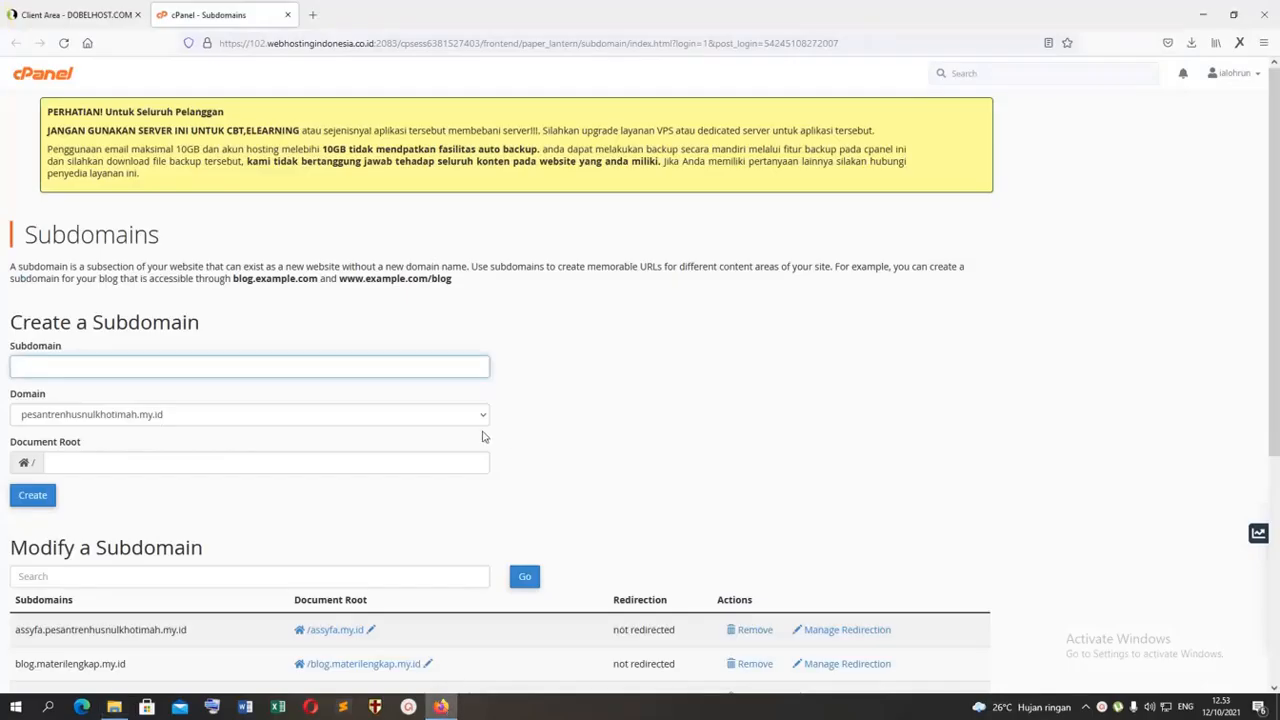
left_click(373, 367)
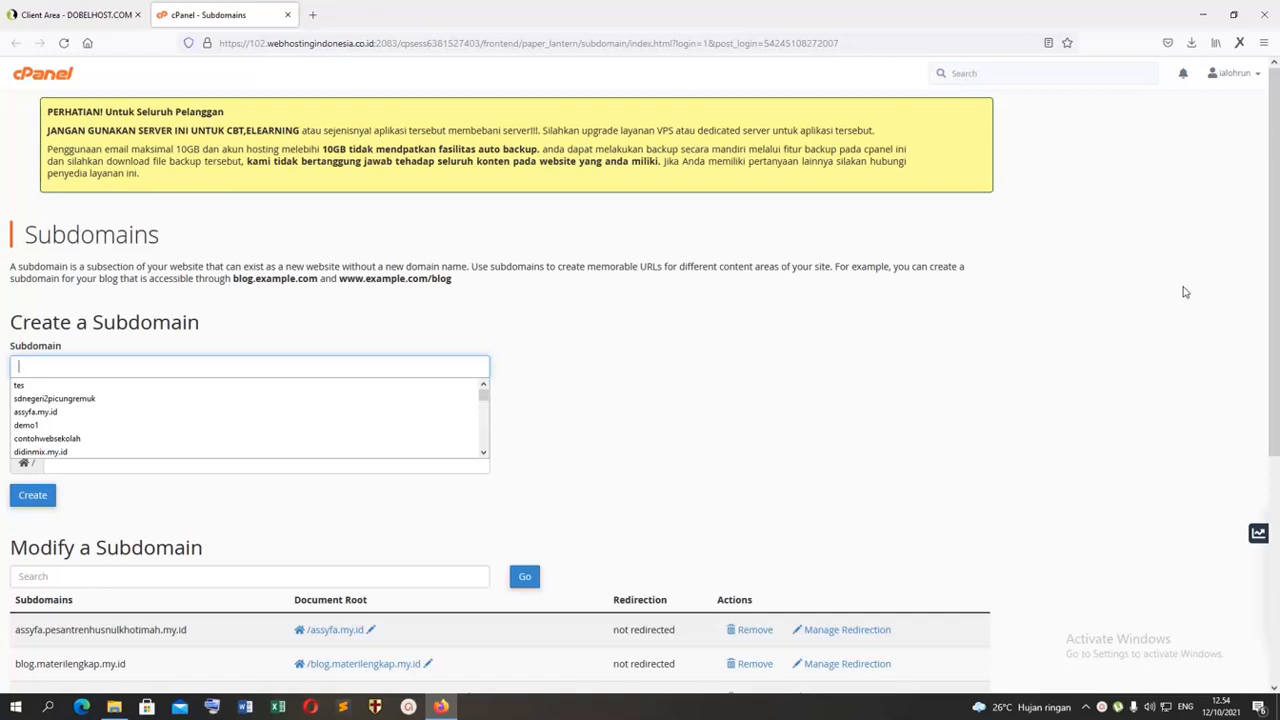
type("cms")
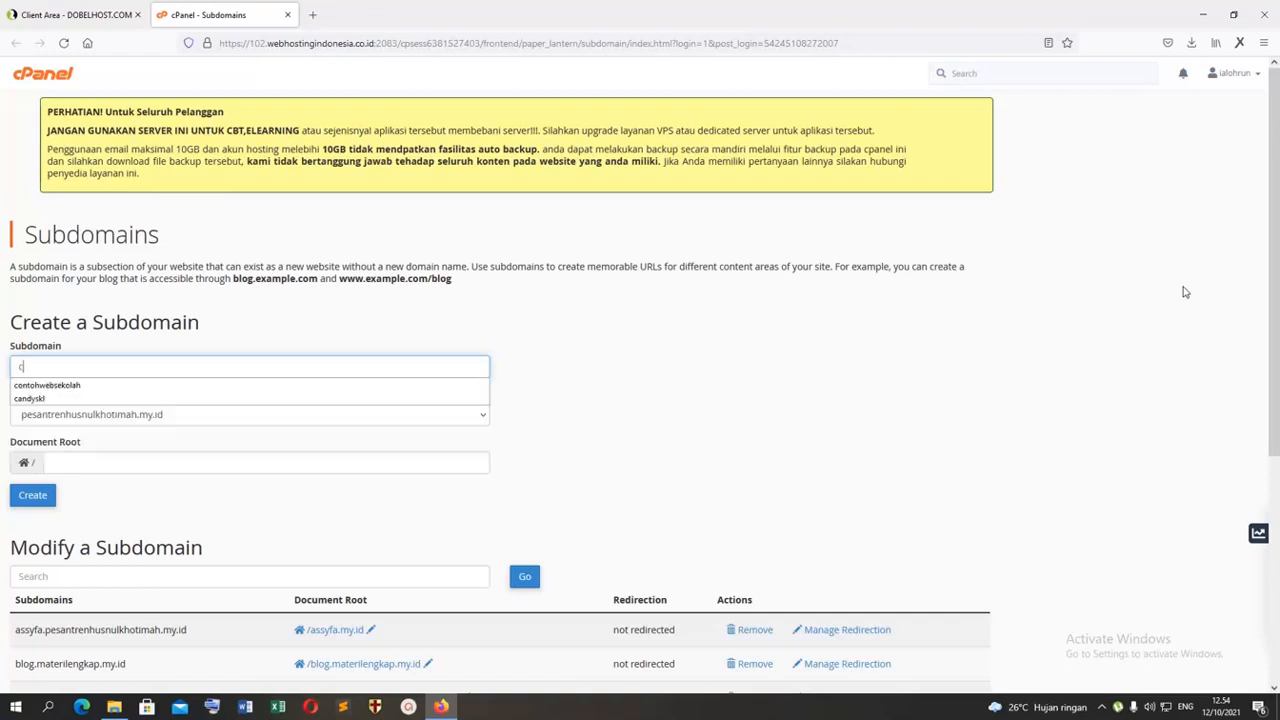
key("BackSpace")
key("BackSpace")
type("demo")
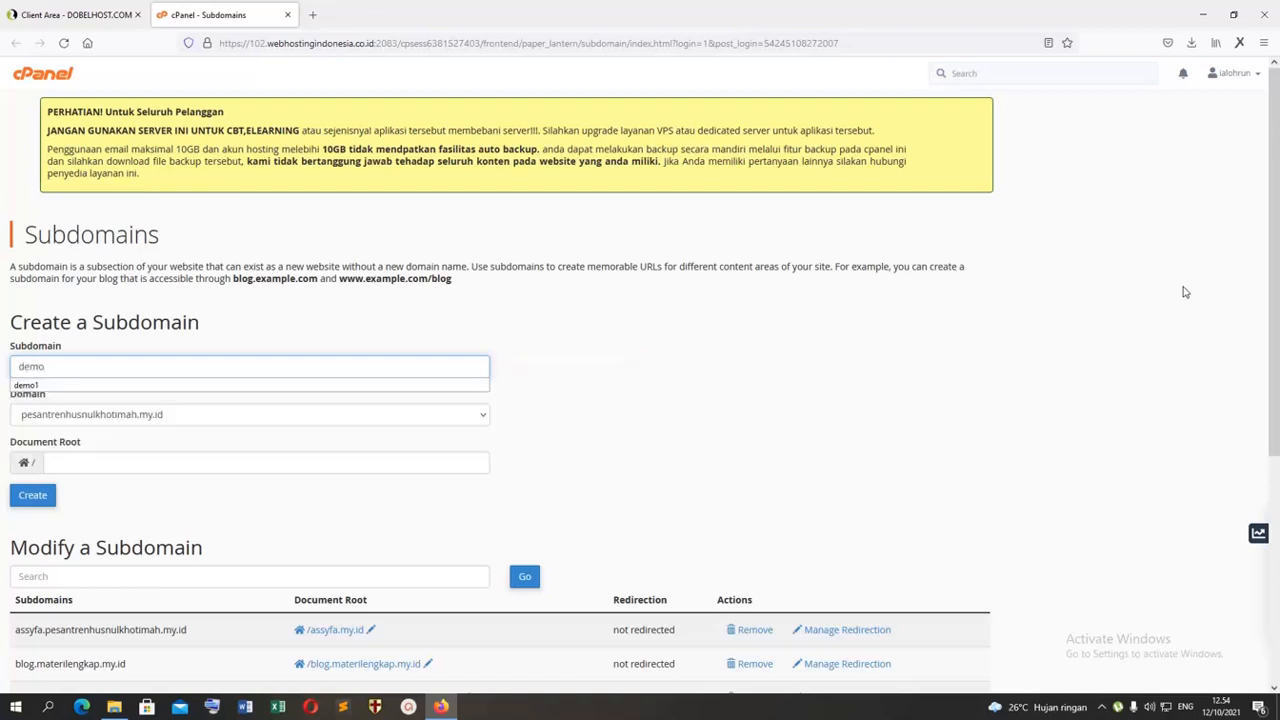
type("cmsloko3")
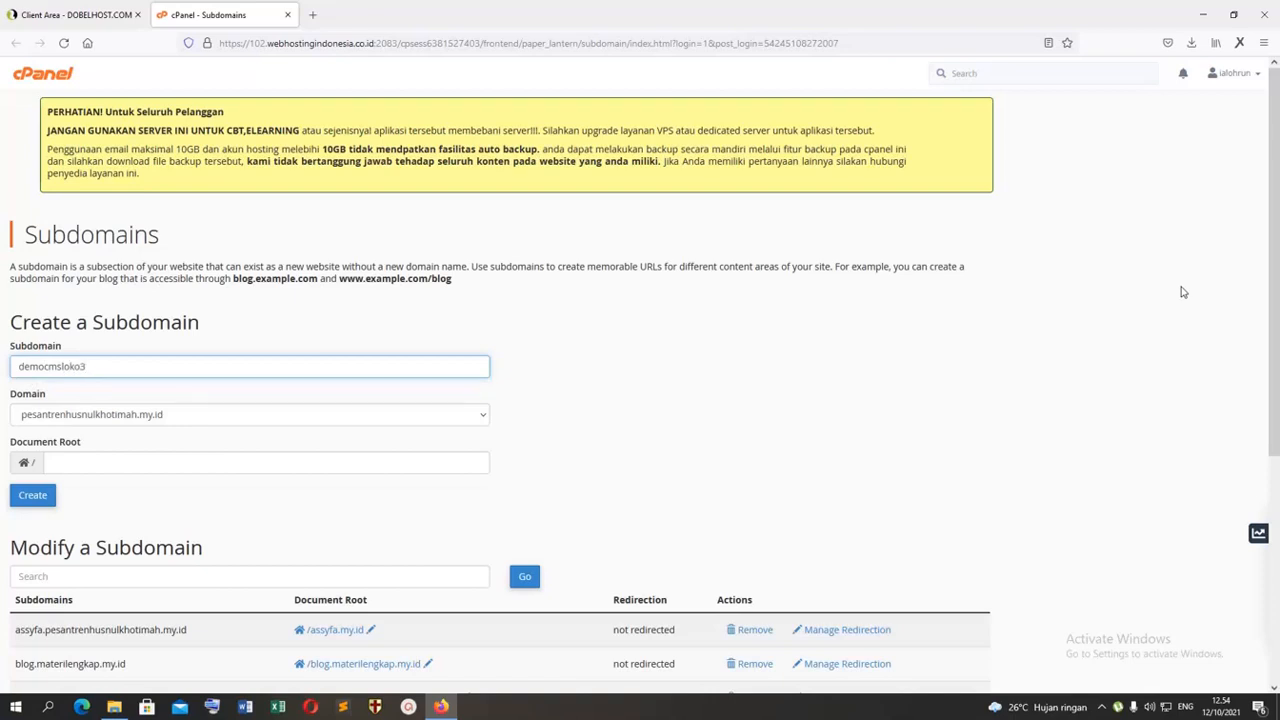
left_click(280, 423)
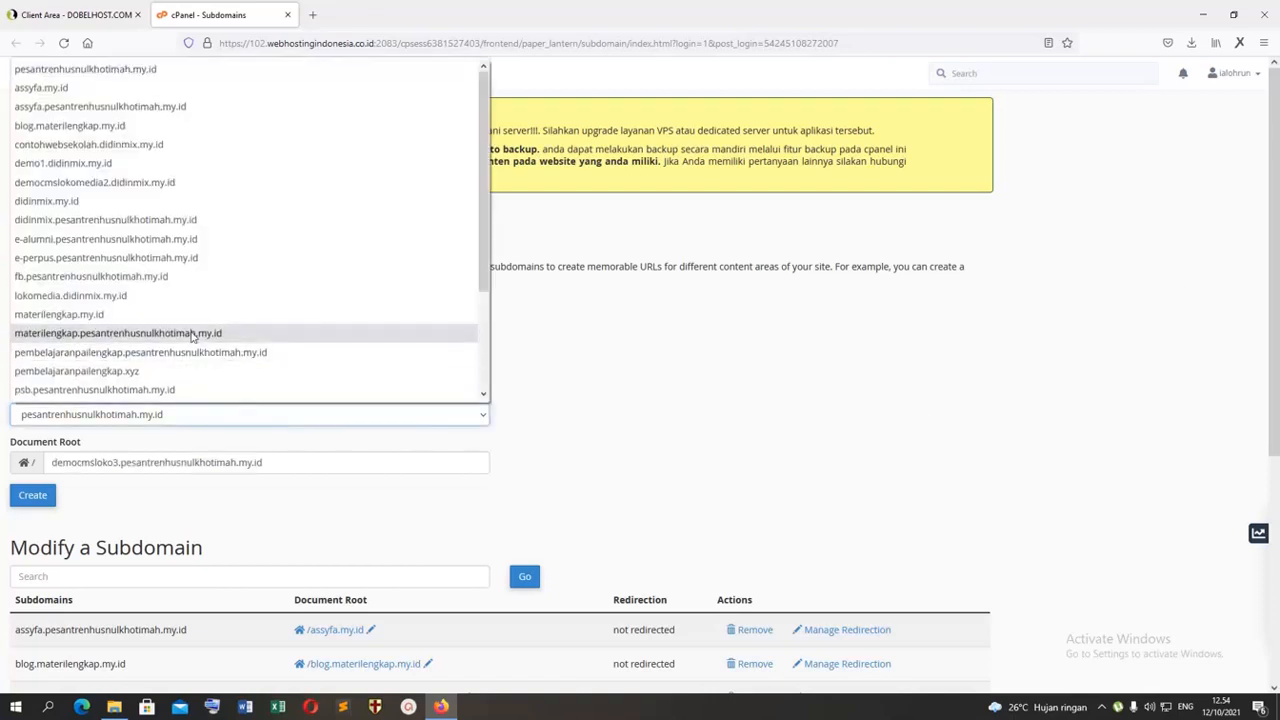
left_click(129, 202)
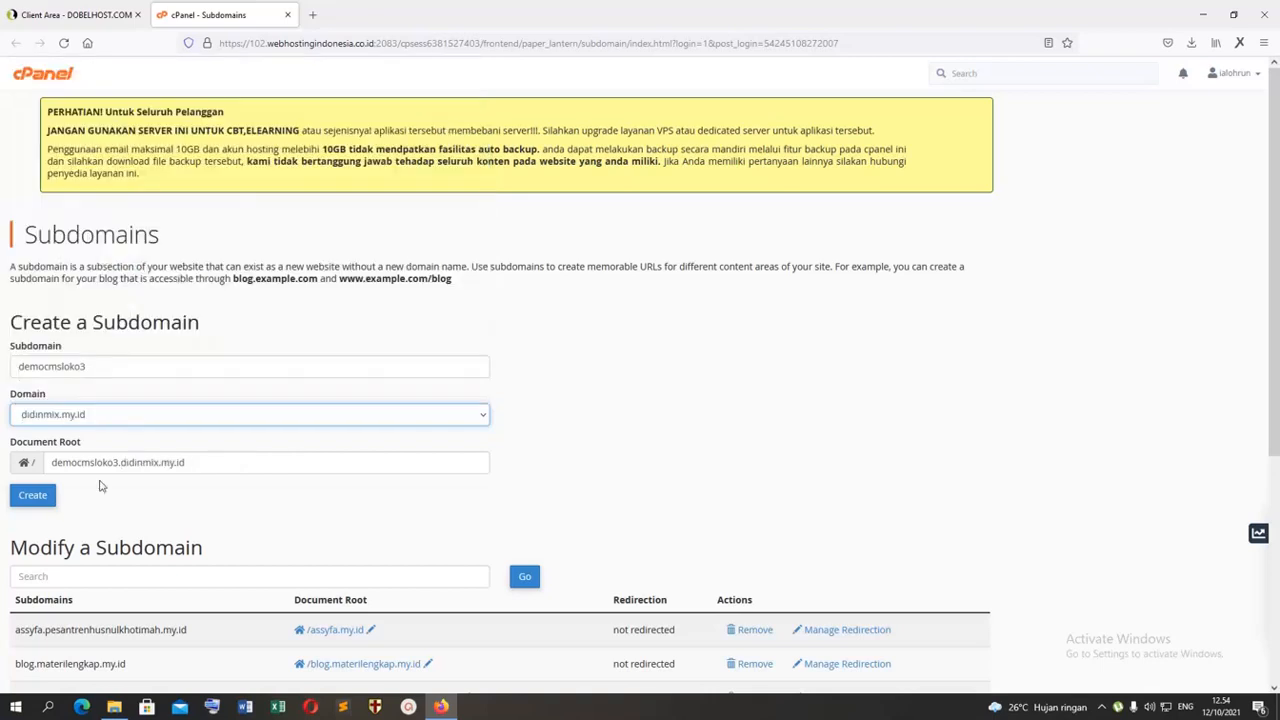
left_click(33, 495)
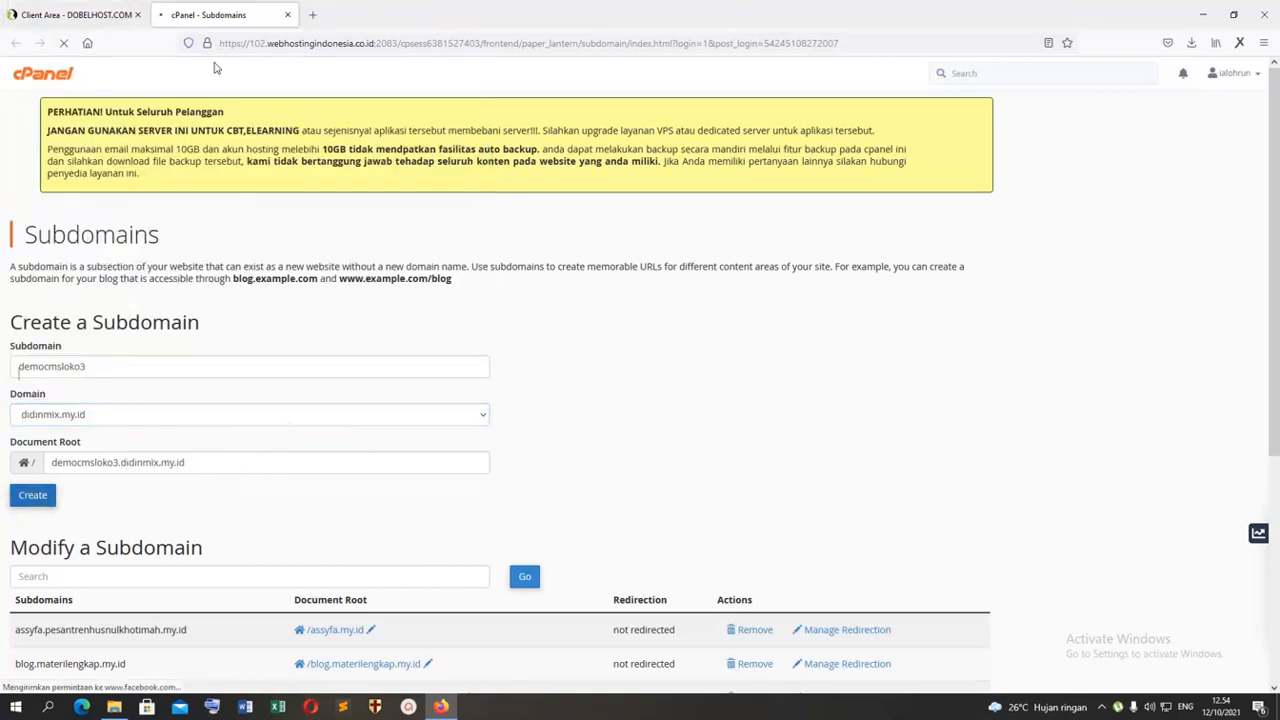
Step: Open the cPanel main page in a new tab and launch its File Manager
scroll(150, 446, "down", 3)
scroll(154, 443, "up", 3)
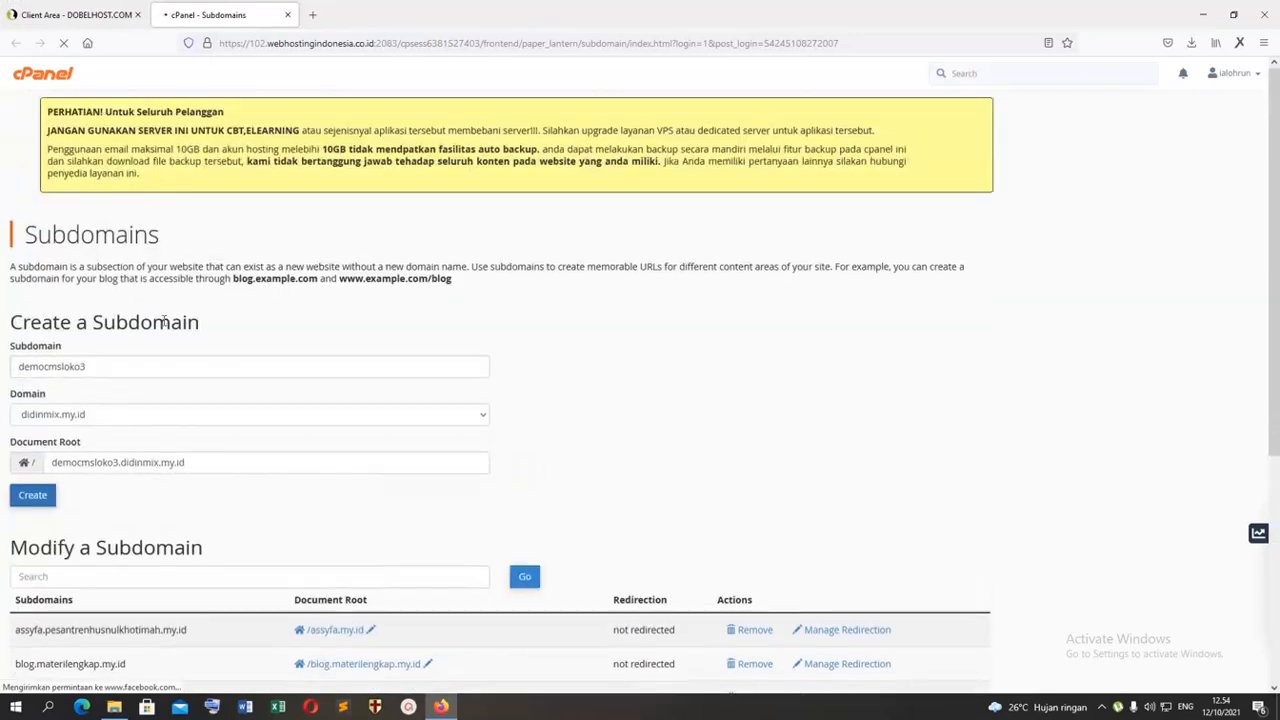
right_click(53, 82)
left_click(88, 90)
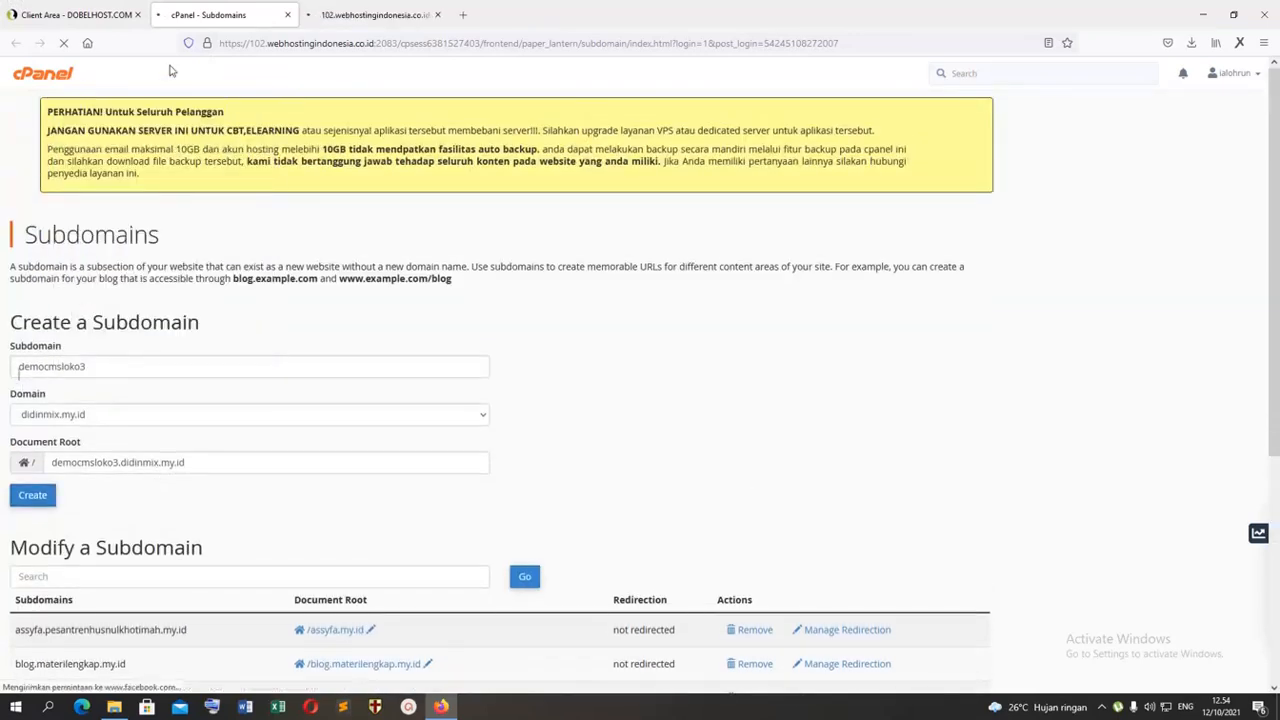
left_click(350, 14)
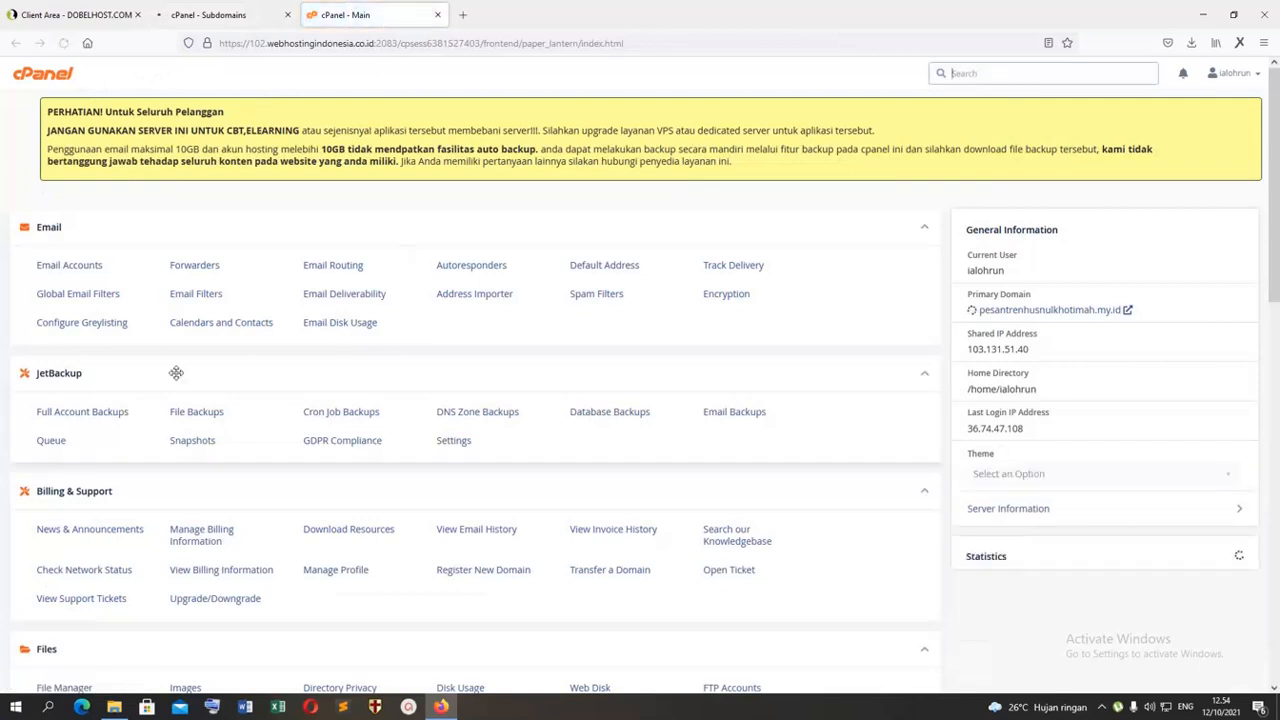
scroll(175, 373, "down", 3)
scroll(175, 374, "down", 4)
scroll(175, 375, "down", 5)
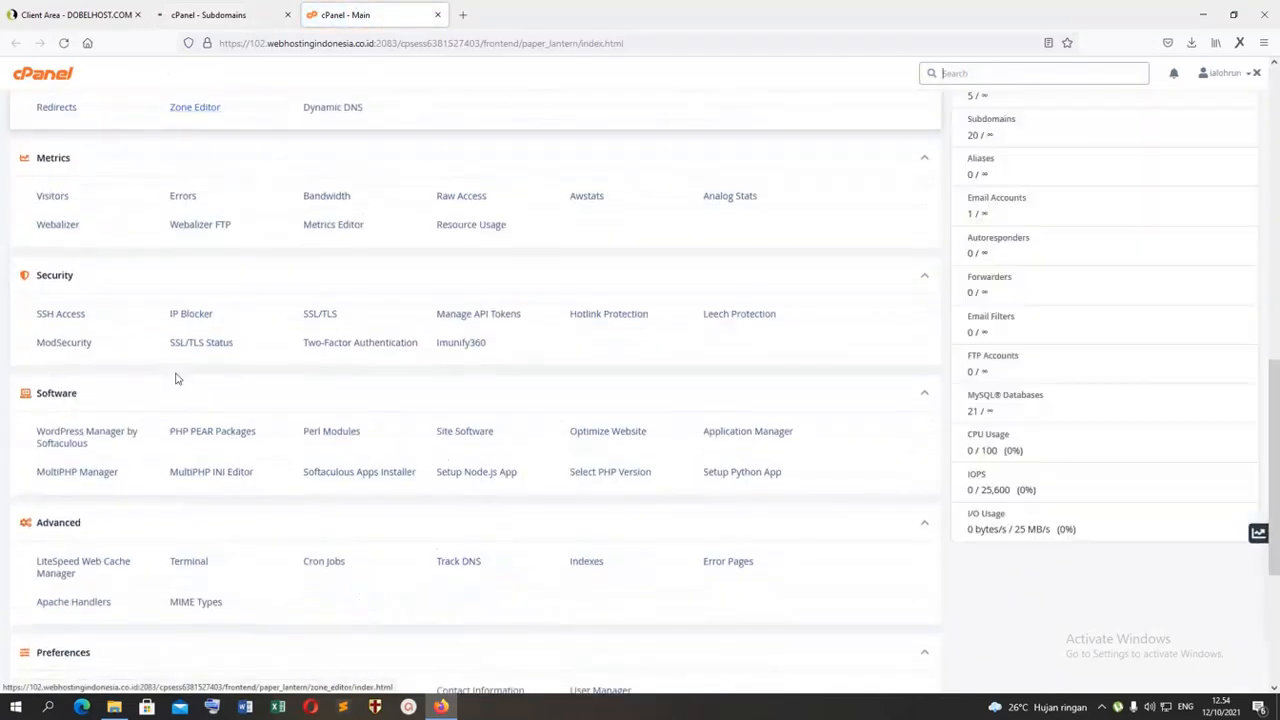
scroll(176, 377, "up", 5)
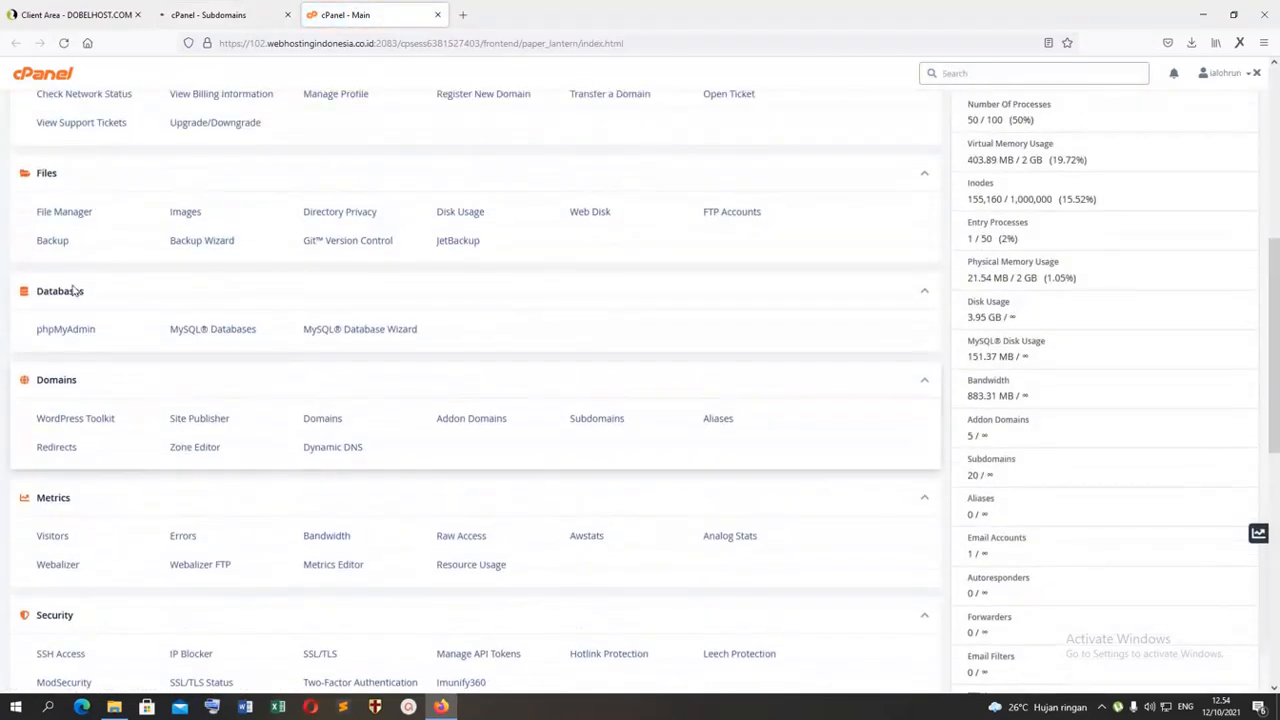
left_click(42, 211)
Step: Check the progress of the subdomain creation on the Subdomains page, and return to the File Manager
left_click(186, 15)
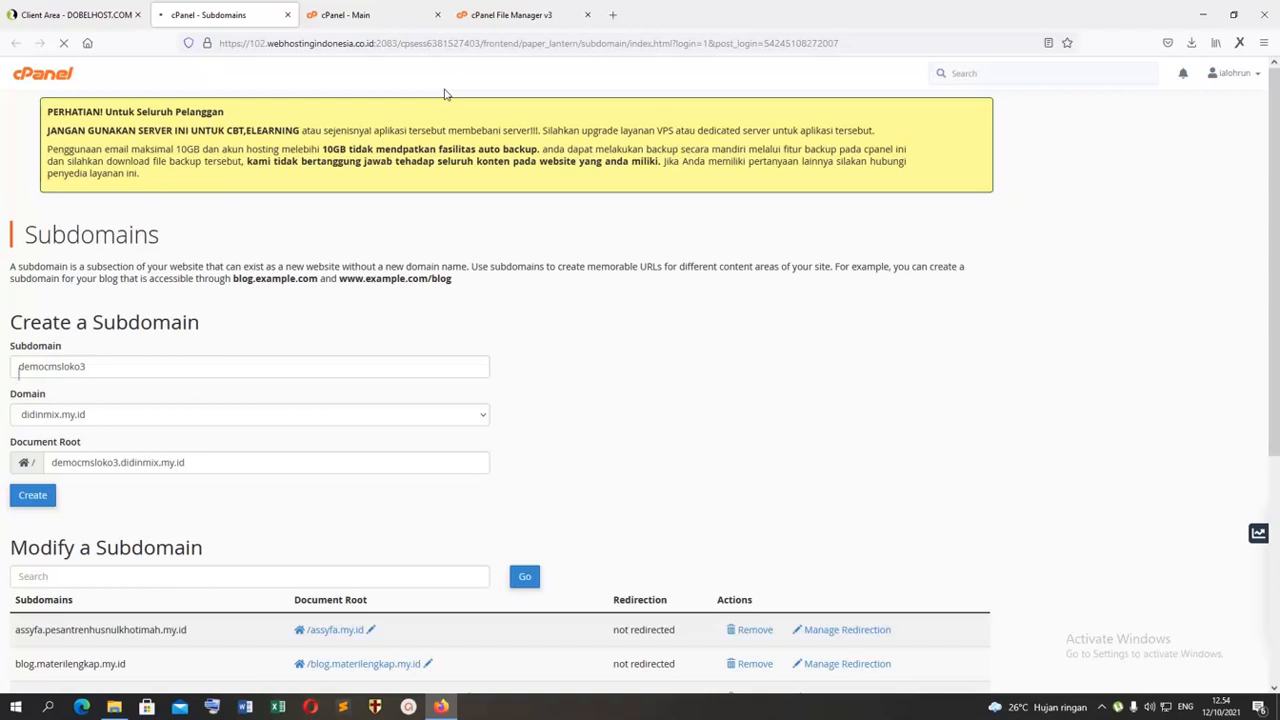
left_click(503, 320)
left_click(494, 12)
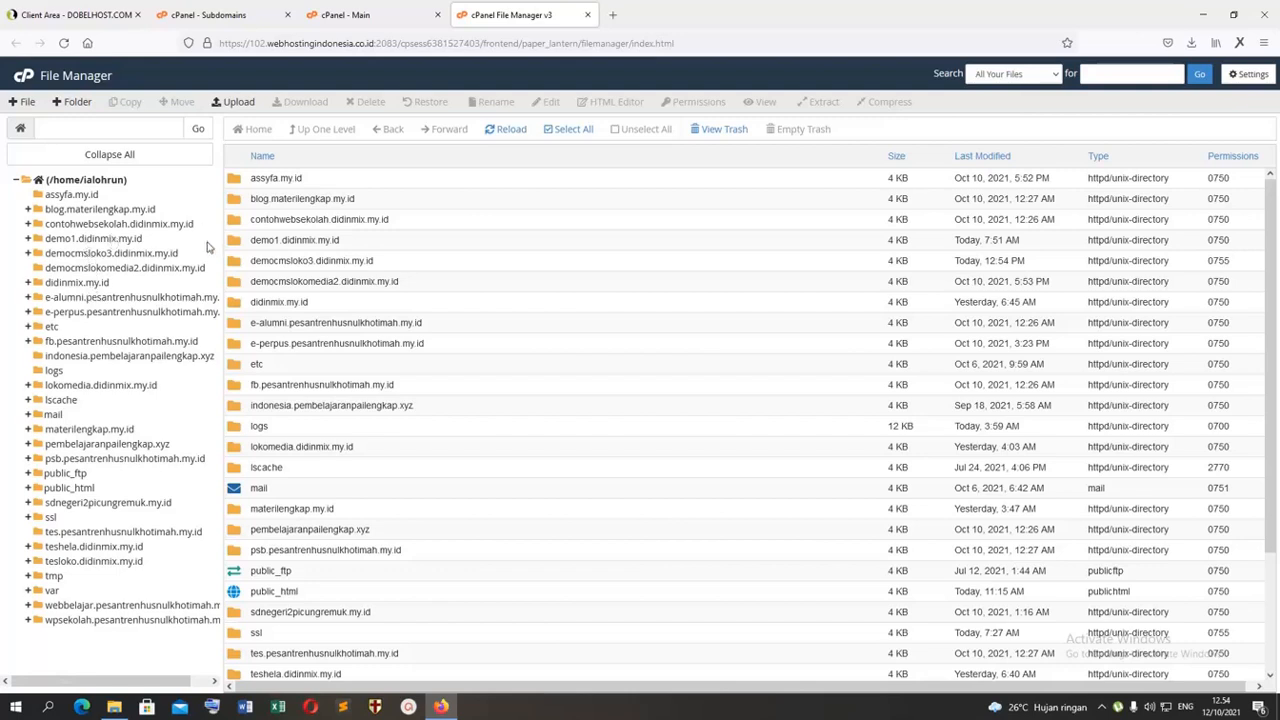
Step: Permanently delete the cgi-bin folder inside democmsloko3.didinmix.my.id, skipping the trash, and open the upload page for that directory
left_click(100, 253)
left_click(253, 188)
left_click(365, 102)
left_click(662, 380)
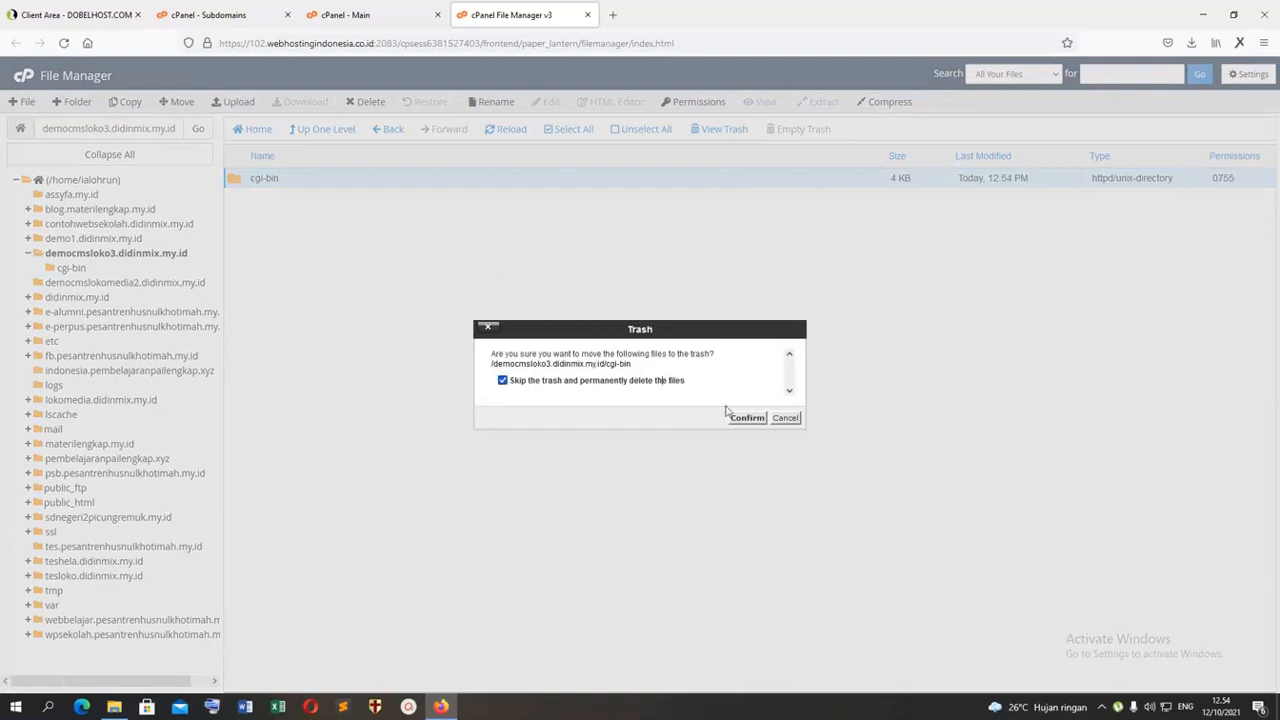
left_click(742, 419)
left_click(245, 104)
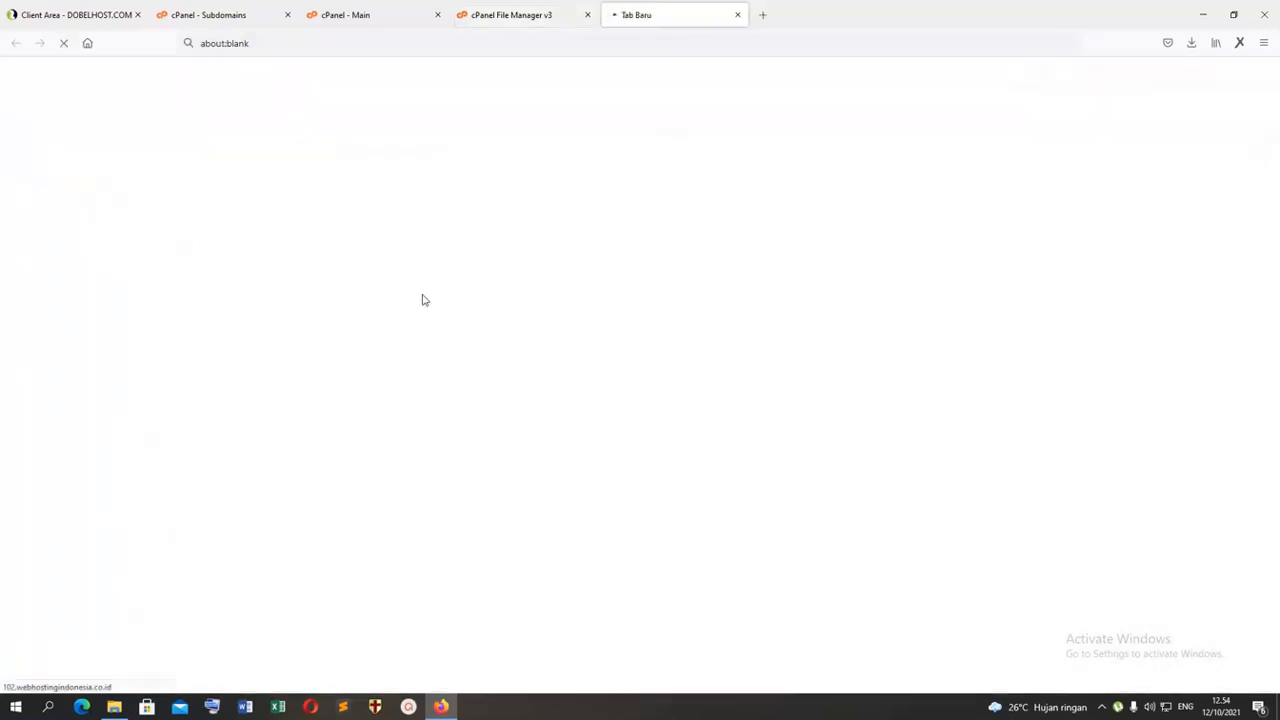
left_click(639, 291)
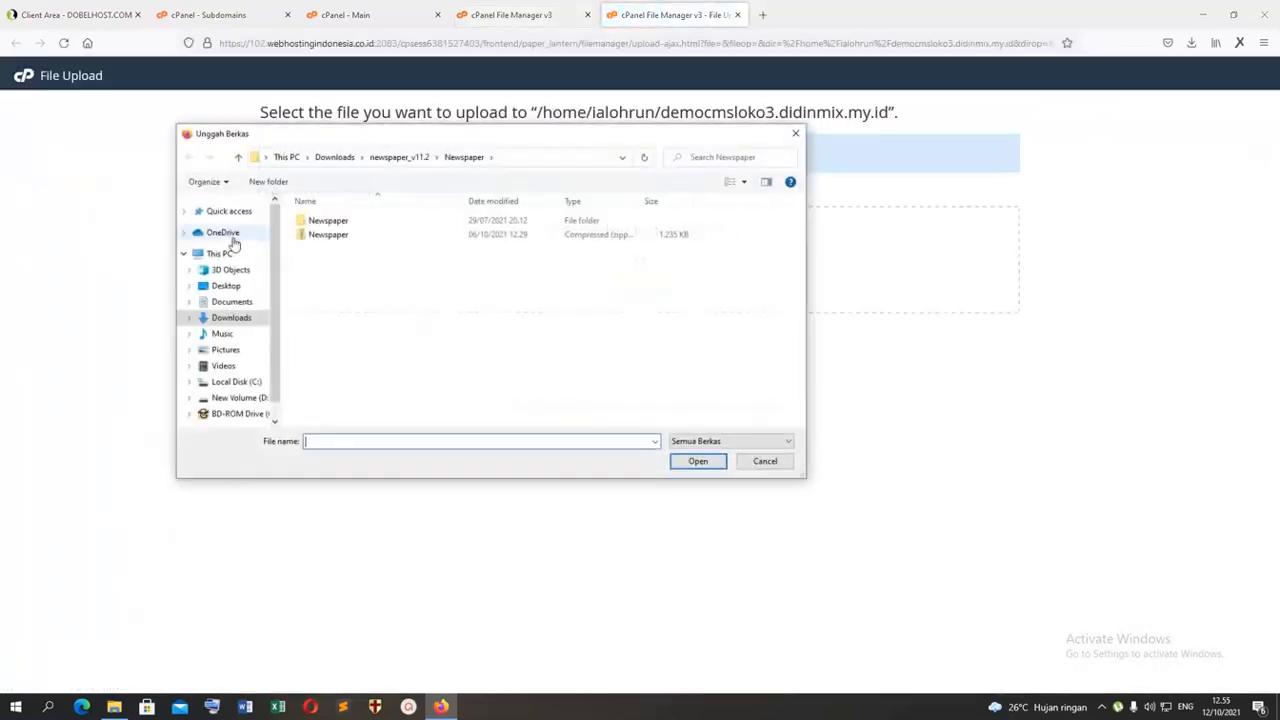
left_click(240, 322)
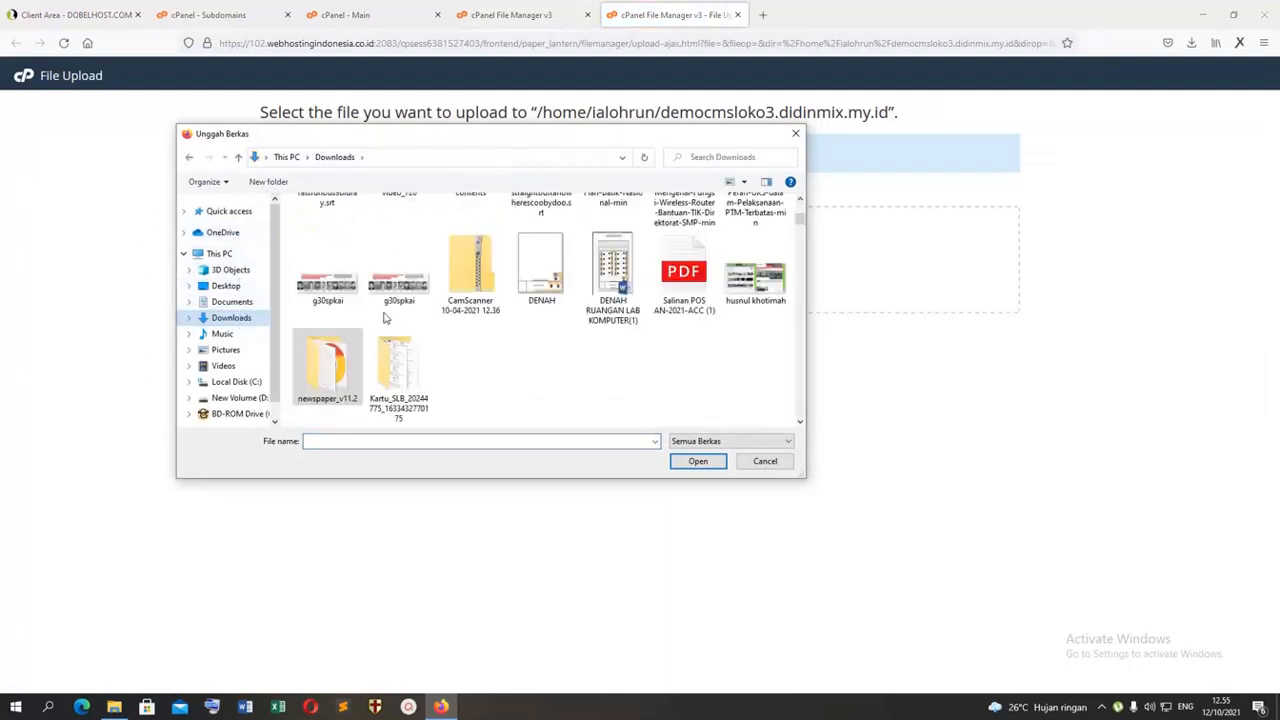
scroll(455, 313, "down", 2)
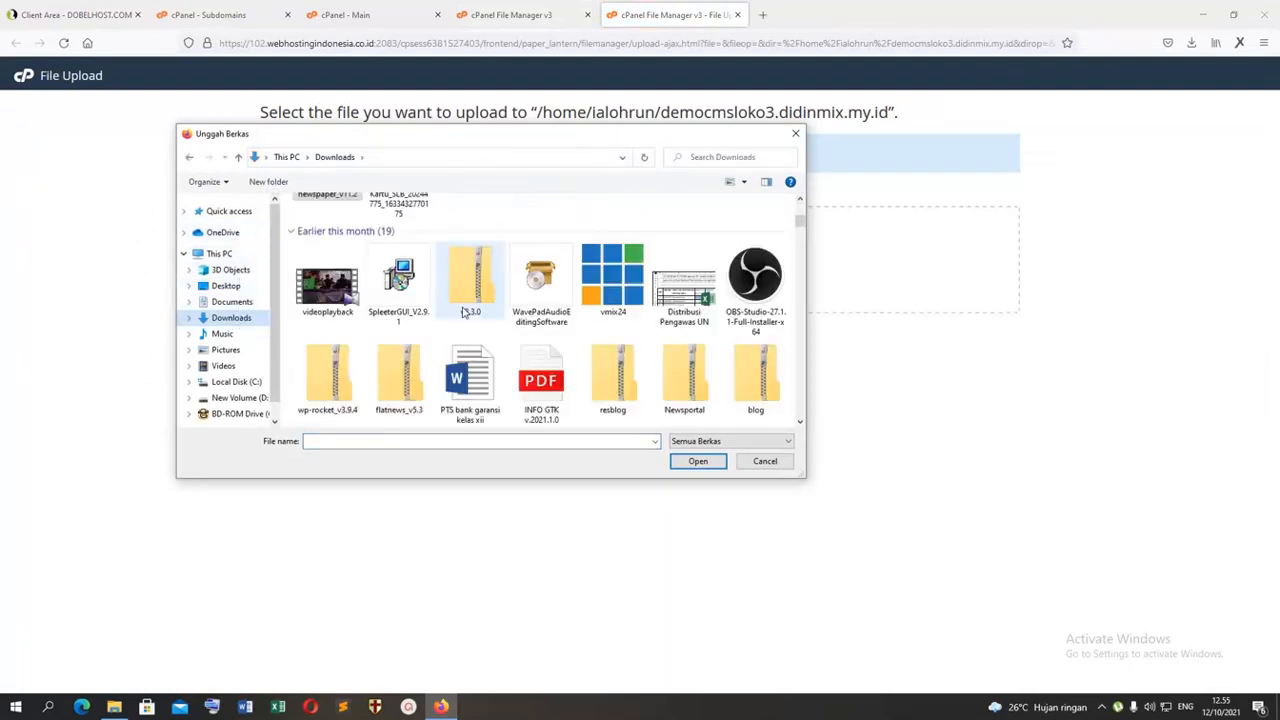
scroll(527, 350, "down", 1)
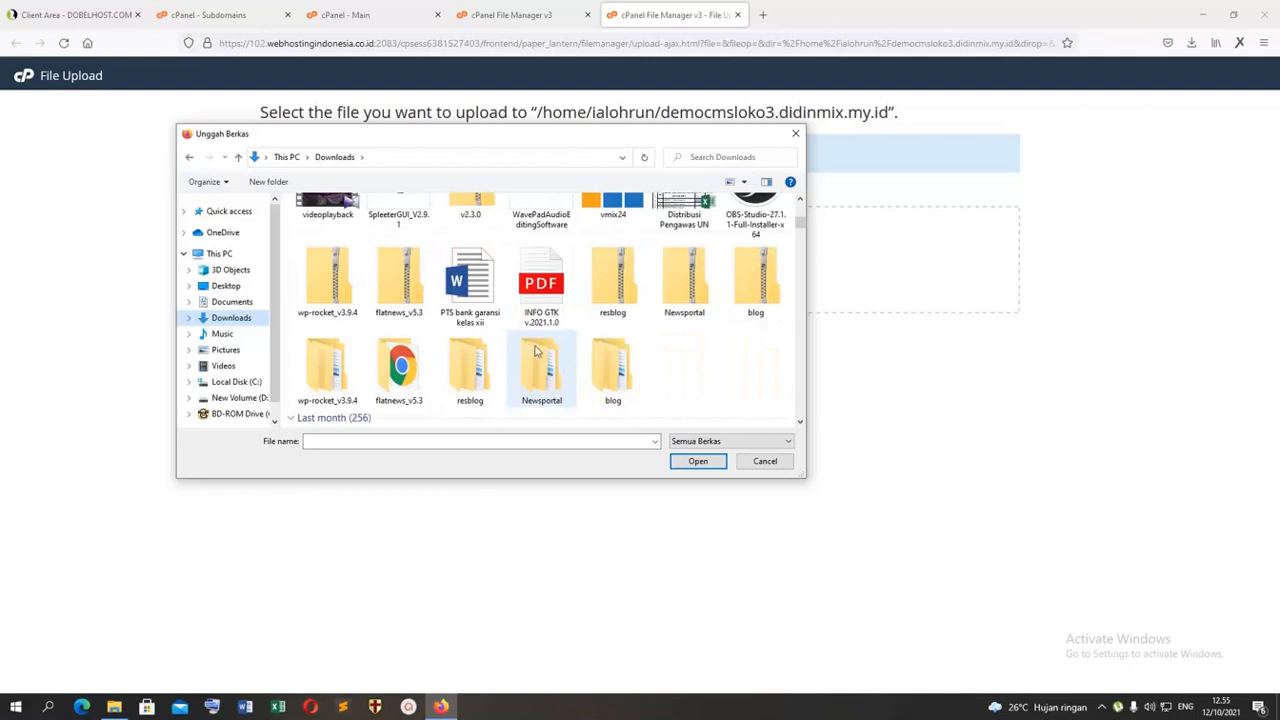
scroll(668, 340, "up", 1)
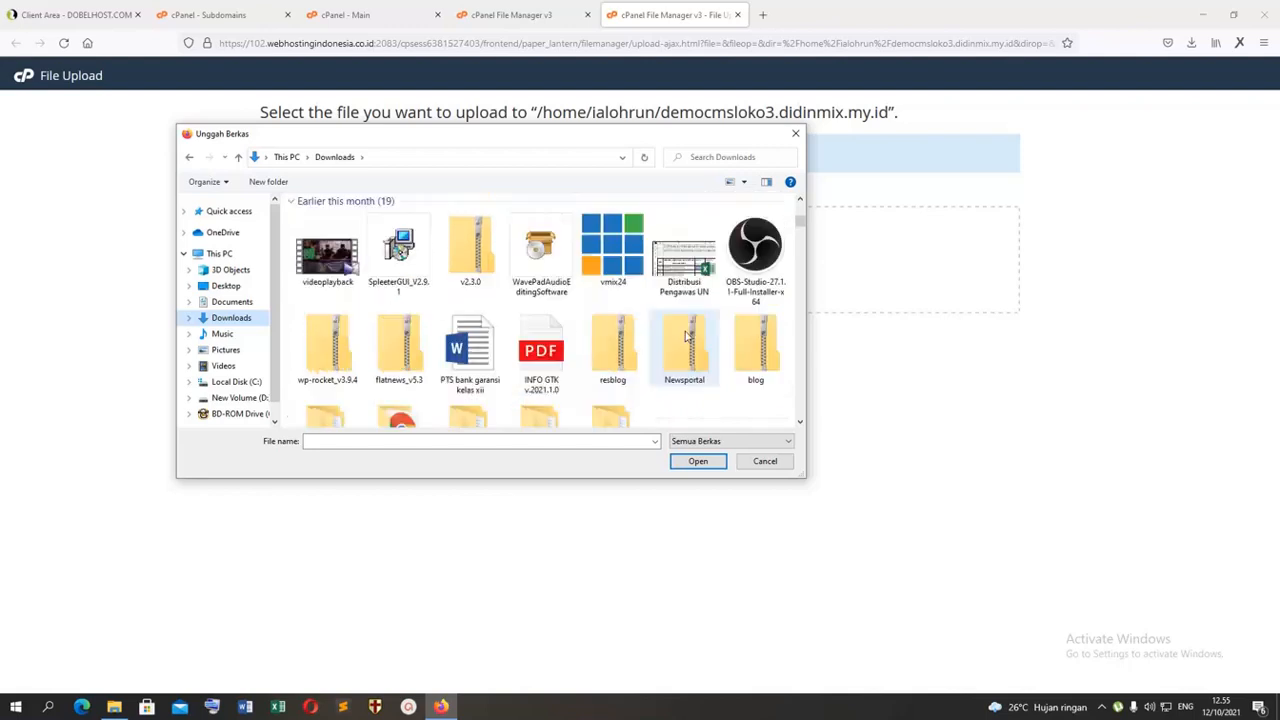
scroll(686, 336, "down", 5)
scroll(686, 336, "up", 10)
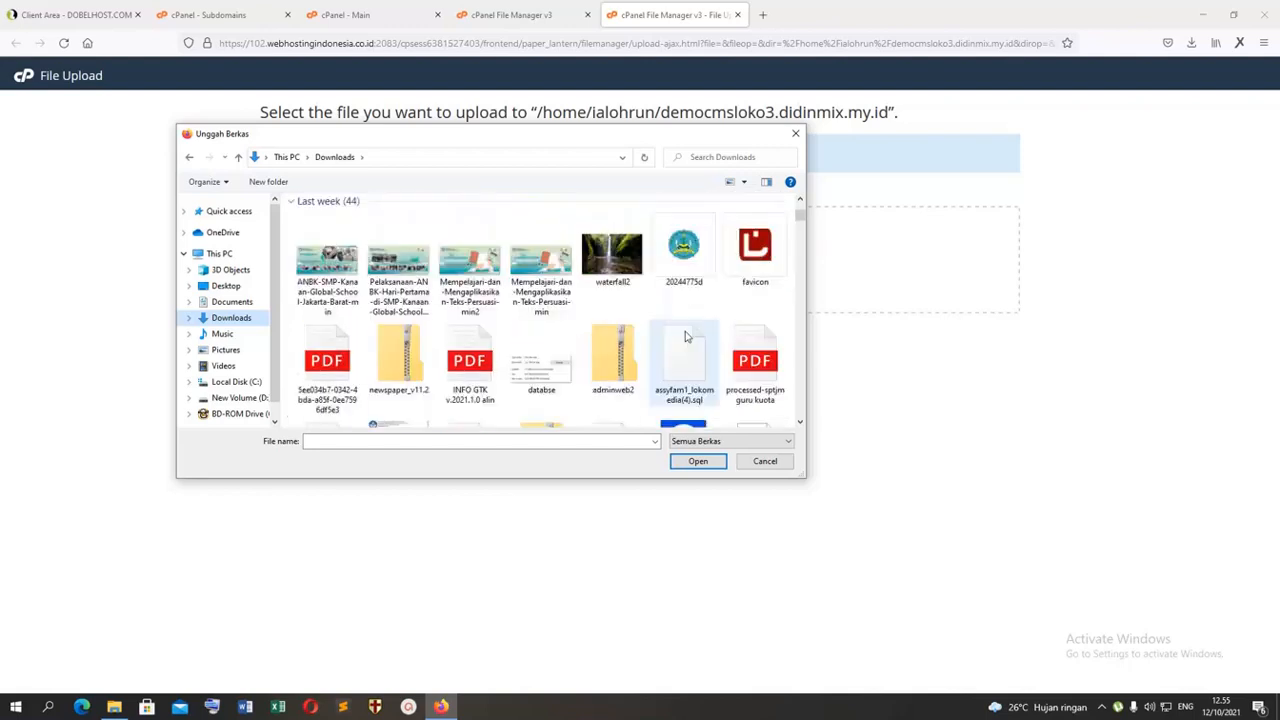
scroll(686, 336, "down", 5)
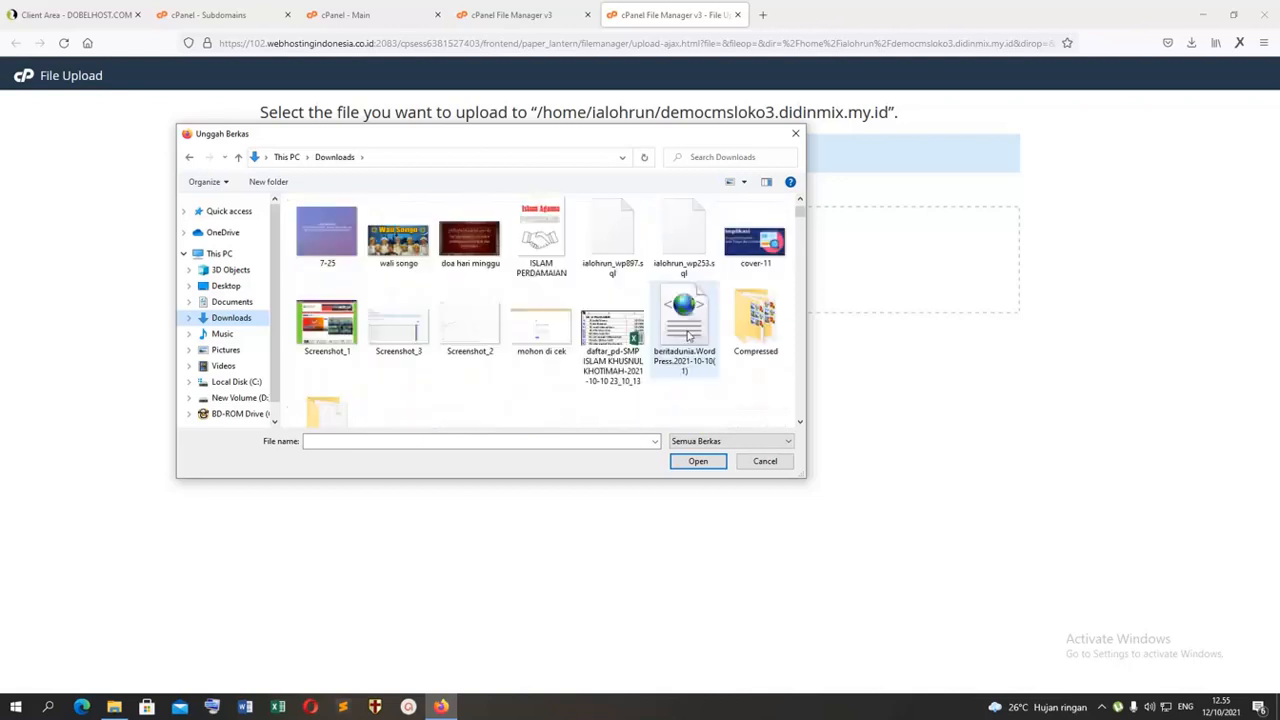
scroll(686, 336, "up", 5)
scroll(686, 336, "down", 5)
scroll(686, 336, "down", 1)
double_click(327, 345)
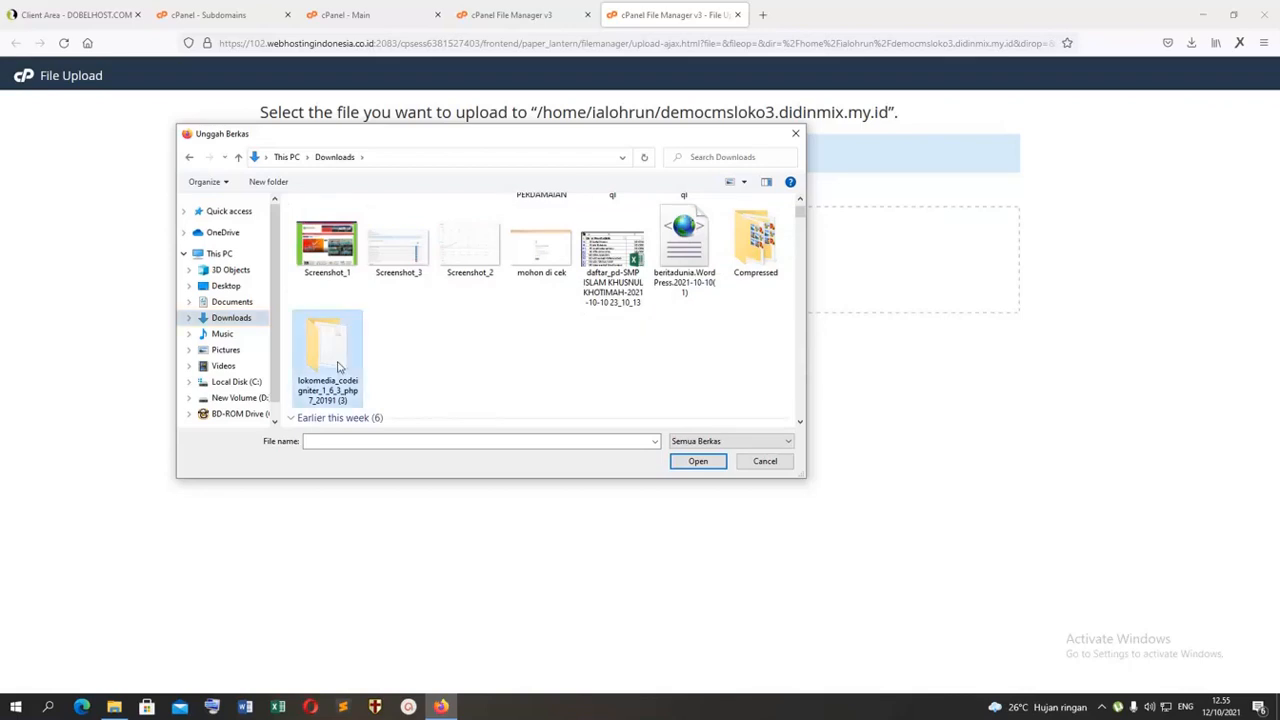
left_click(336, 220)
double_click(336, 220)
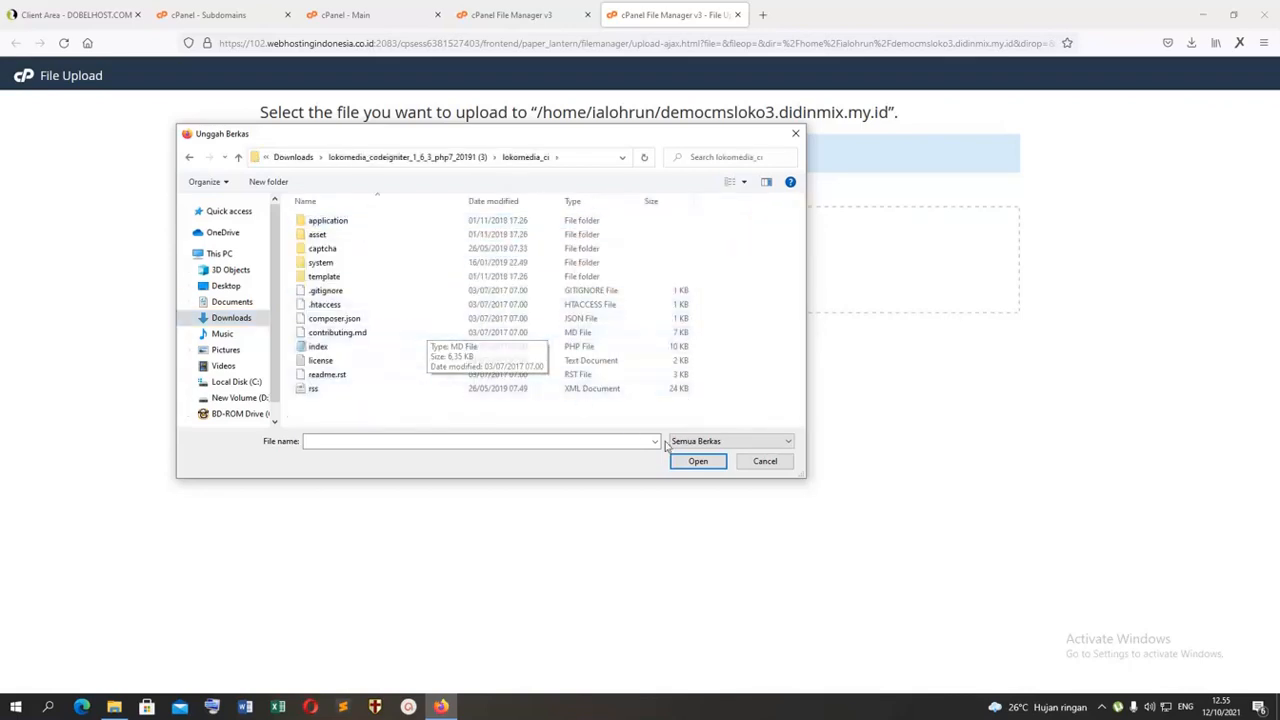
left_click(764, 461)
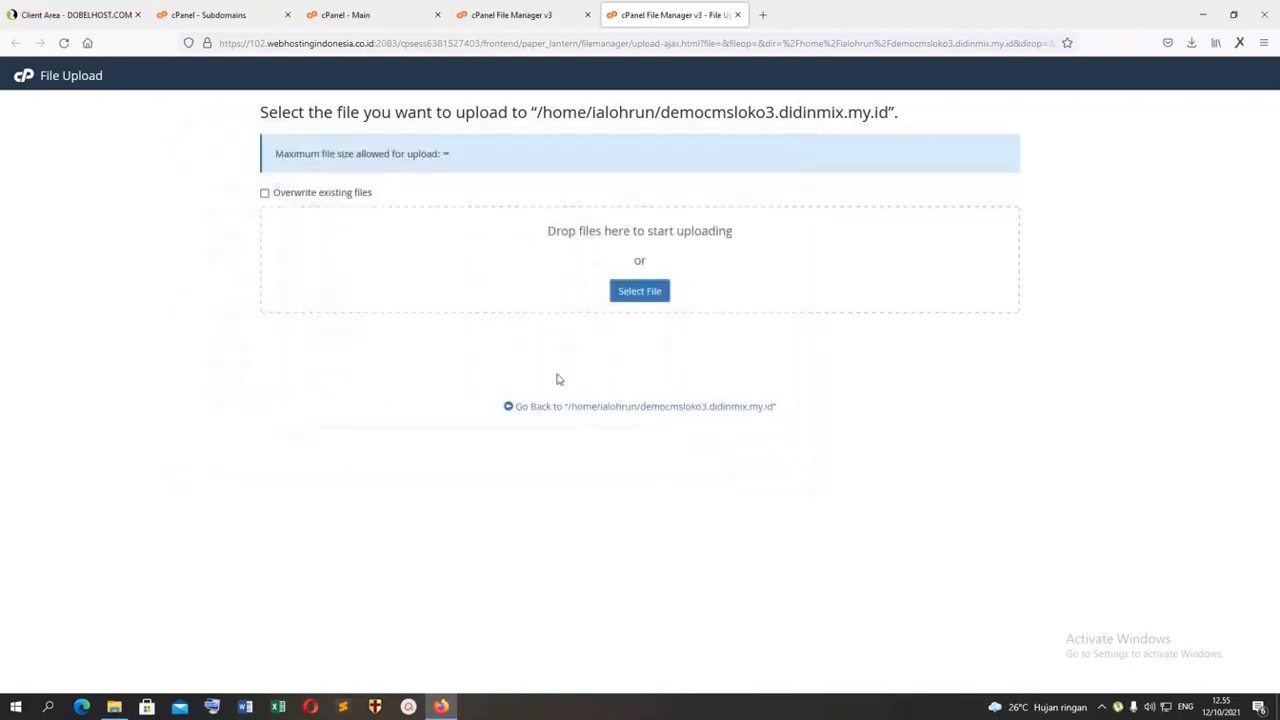
Step: Switch to File Explorer and compress the entire contents of the lokomedia_ci folder into the ZIP archive lokomedia_ci.zip
left_click(114, 707)
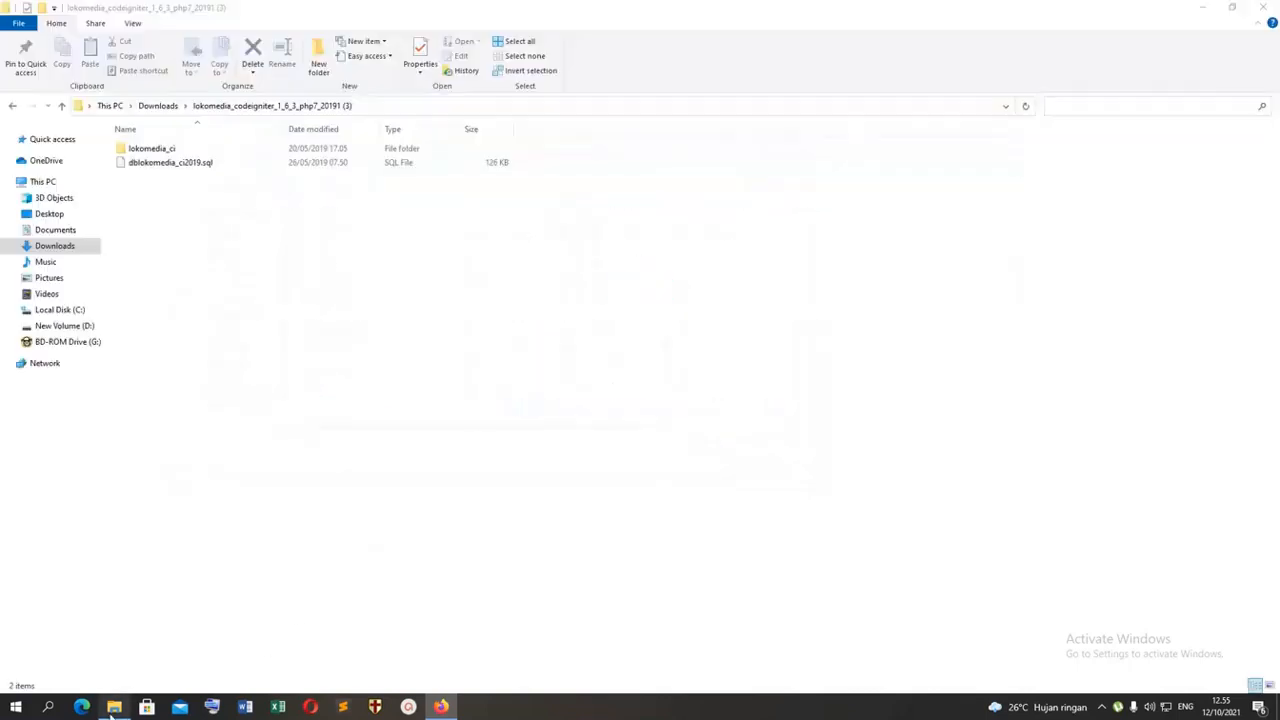
double_click(152, 149)
left_click_drag(220, 381, 108, 130)
right_click(148, 190)
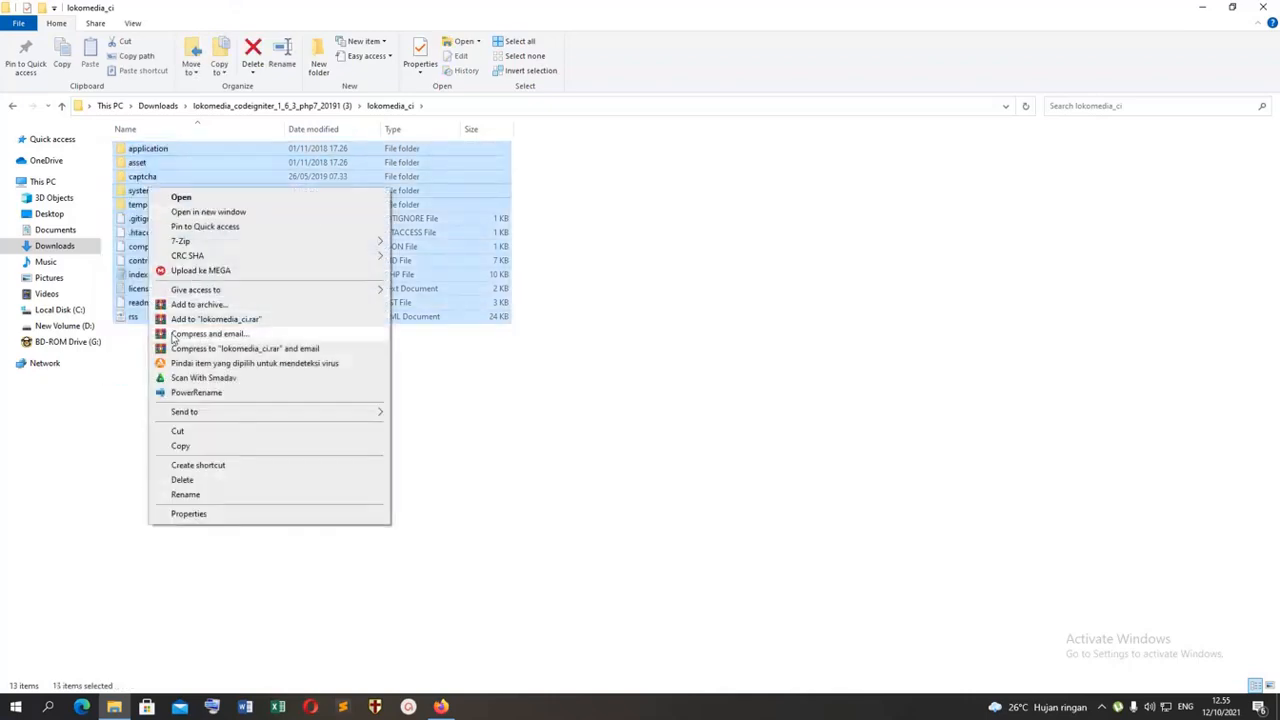
left_click(186, 310)
left_click(589, 337)
left_click(653, 473)
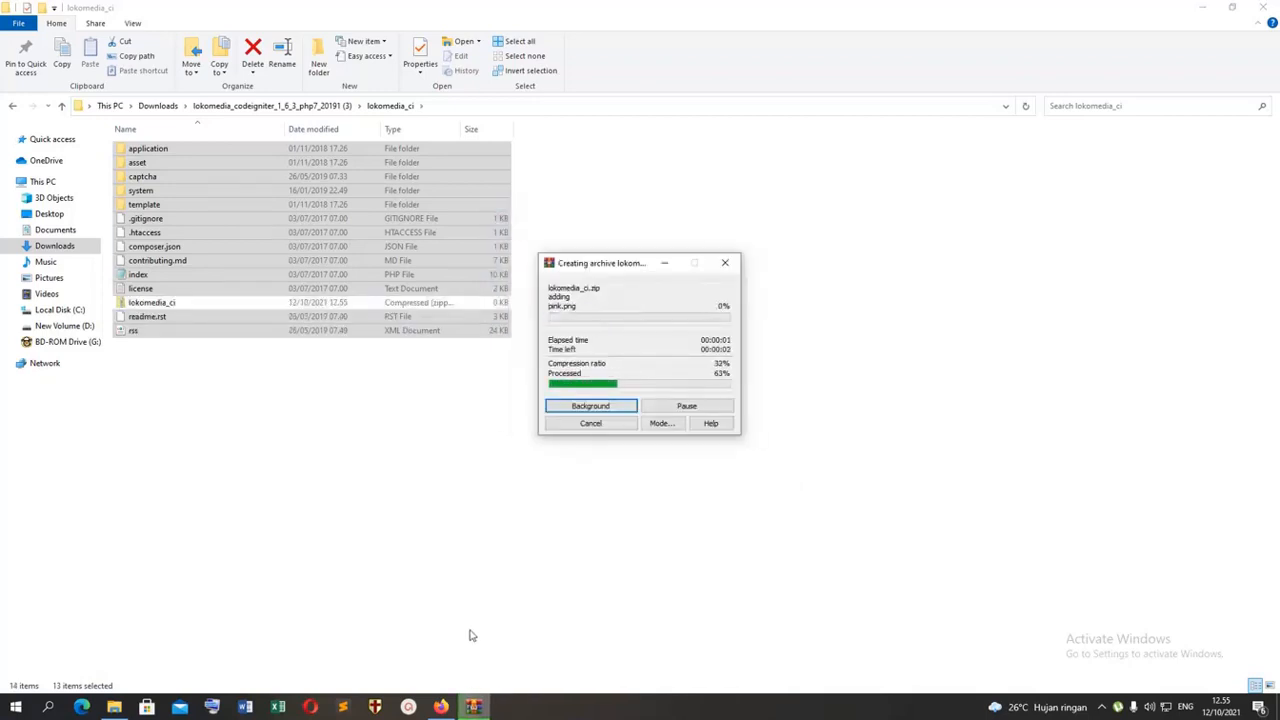
Step: Switch back to Firefox and upload lokomedia_ci.zip from the lokomedia_ci folder under Downloads to democmsloko3.didinmix.my.id
left_click(441, 707)
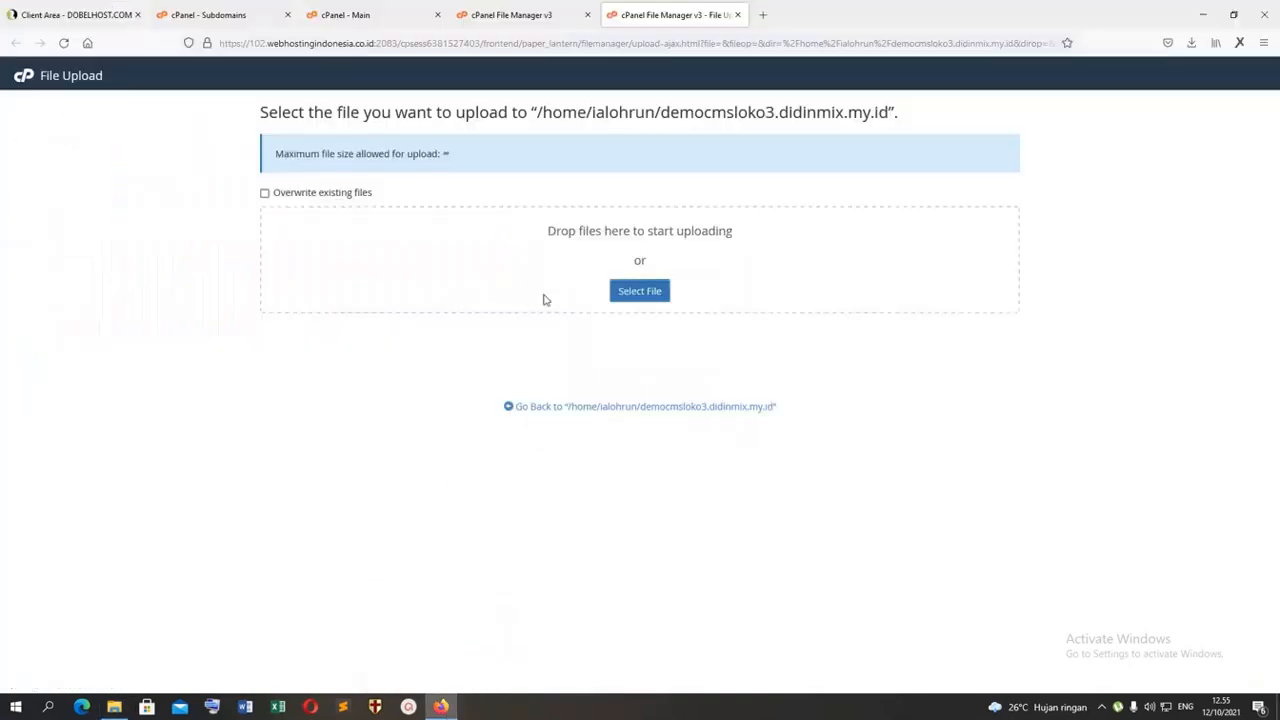
left_click(639, 291)
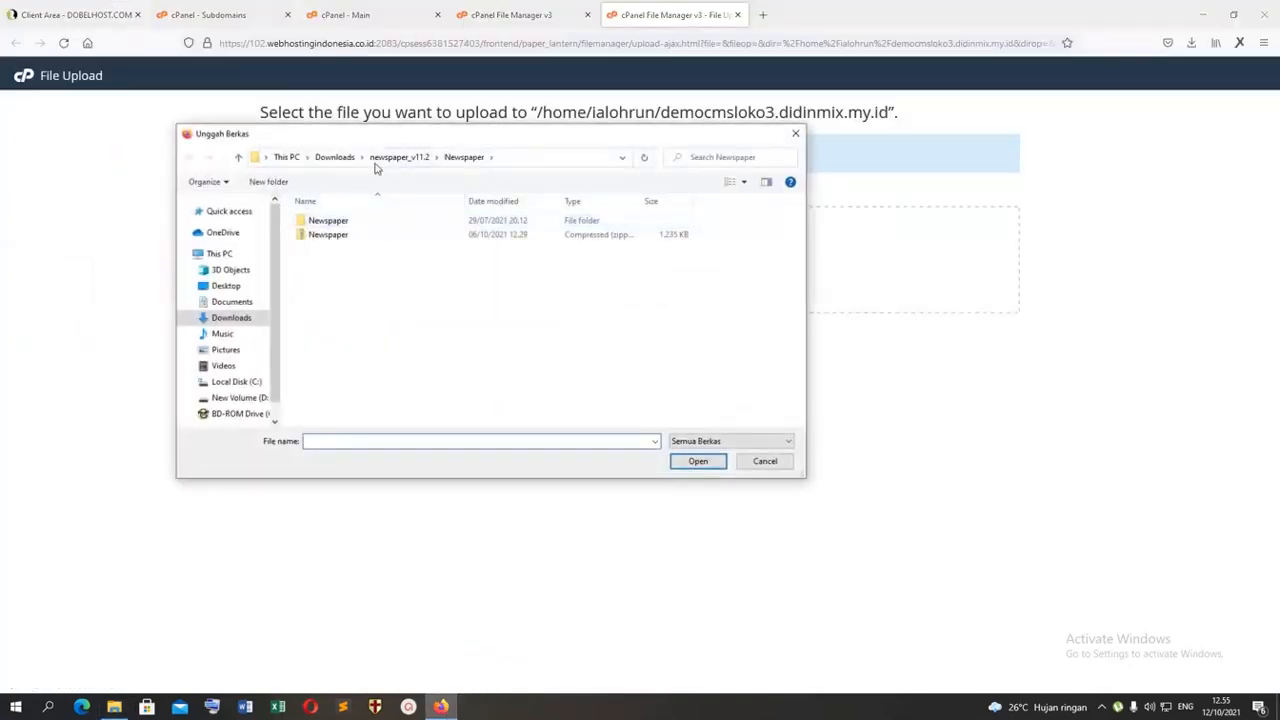
left_click(334, 157)
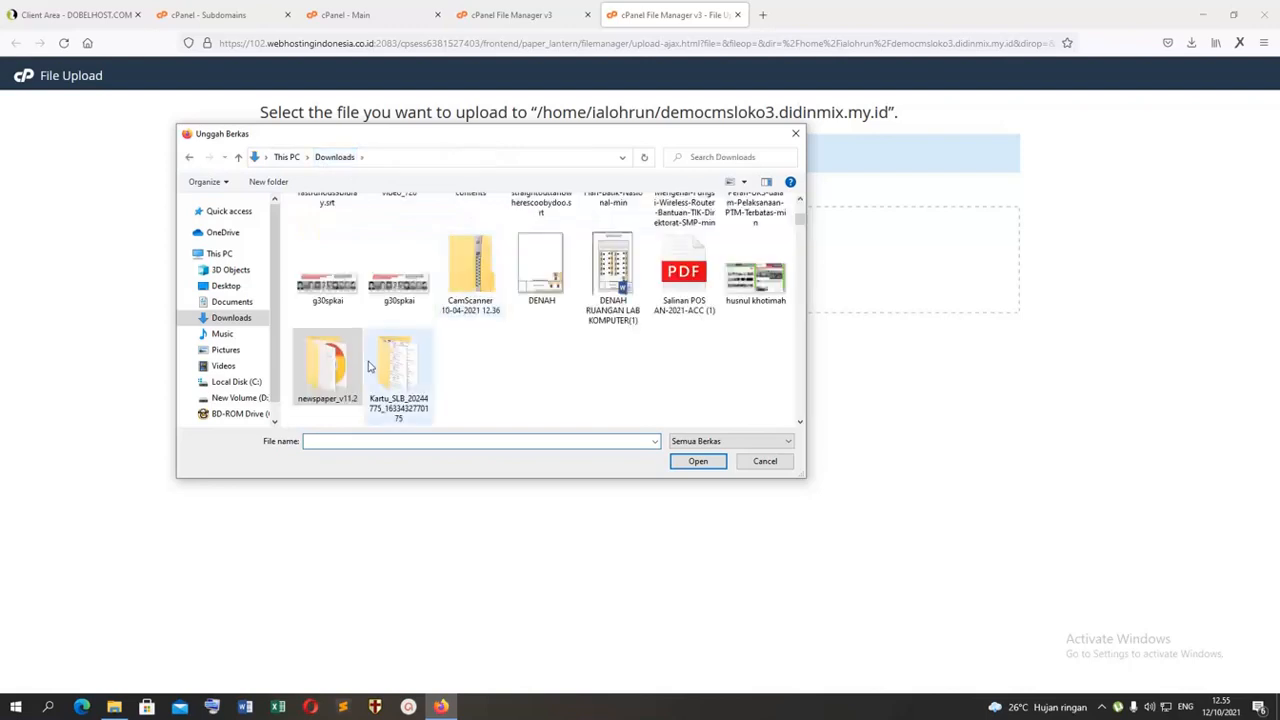
scroll(477, 347, "down", 2)
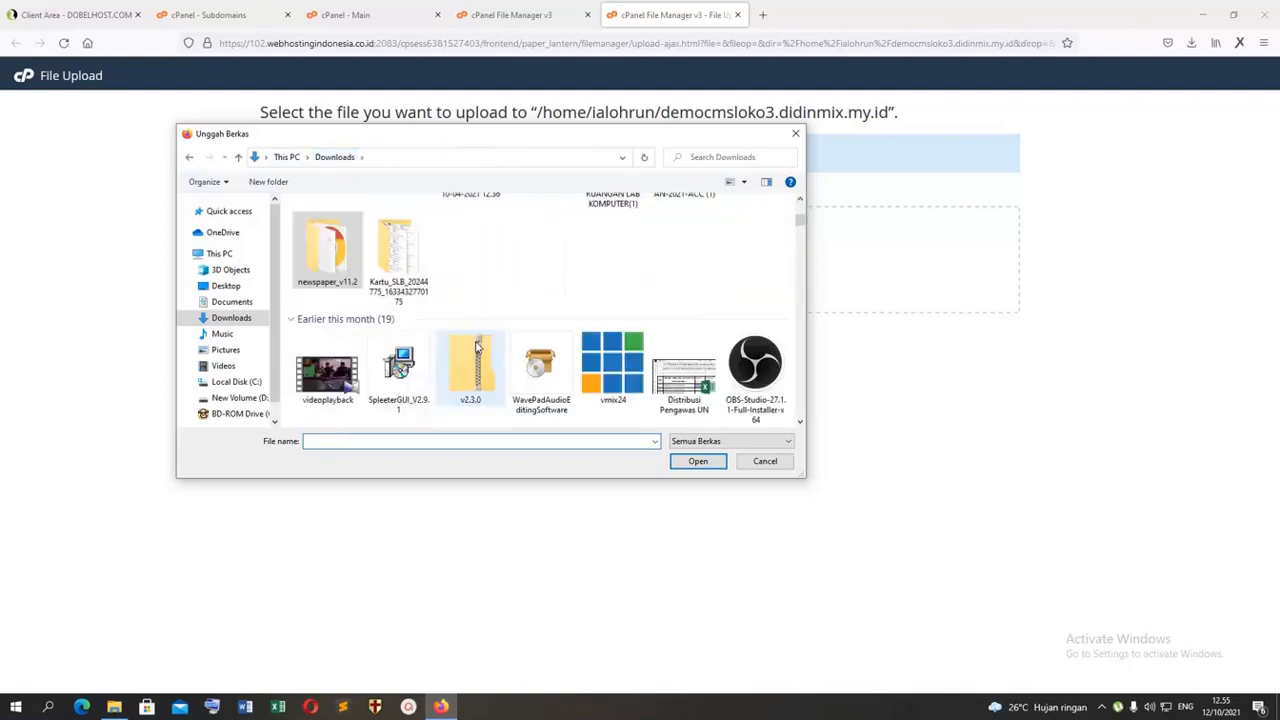
scroll(477, 347, "down", 1)
scroll(457, 355, "down", 1)
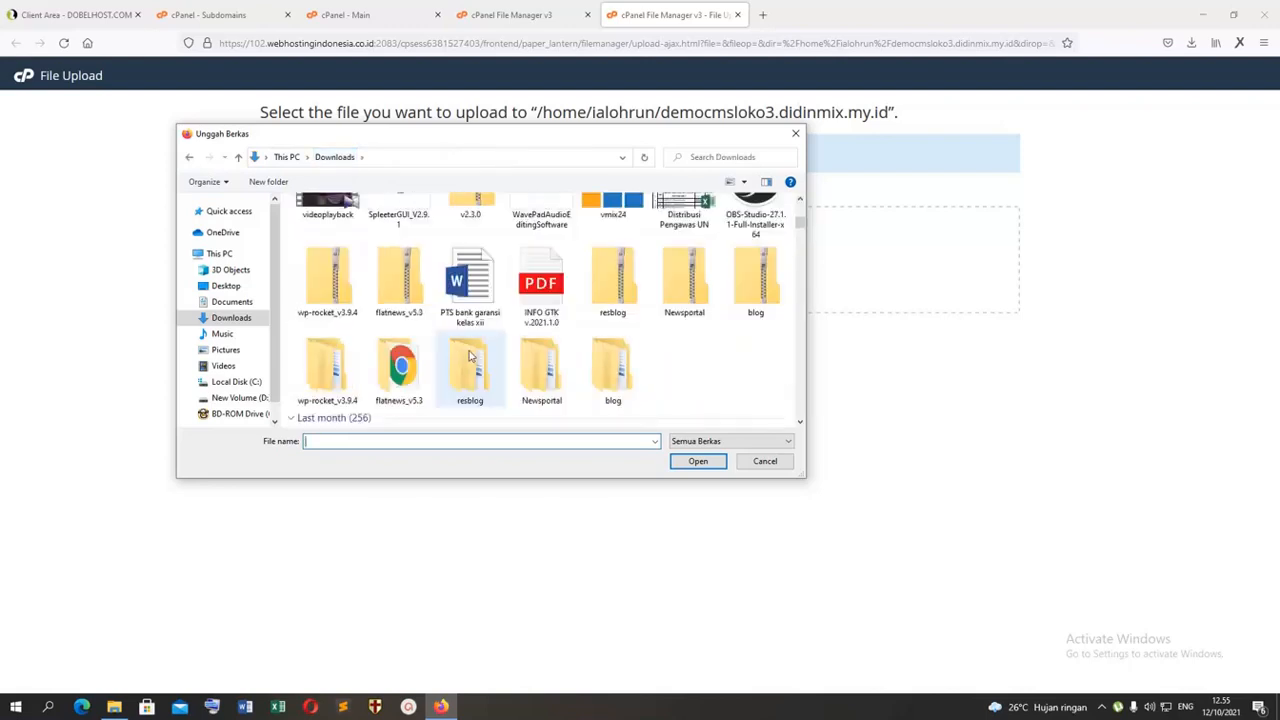
scroll(469, 355, "down", 1)
scroll(470, 355, "down", 2)
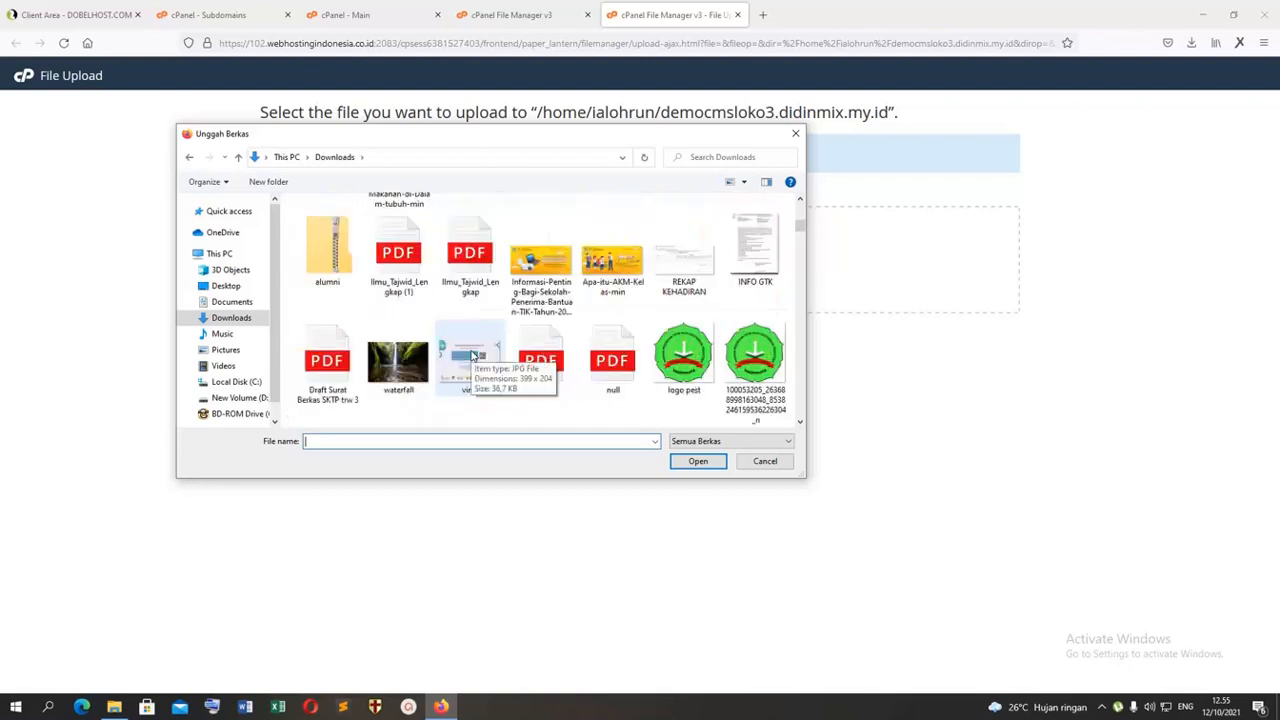
scroll(472, 355, "down", 6)
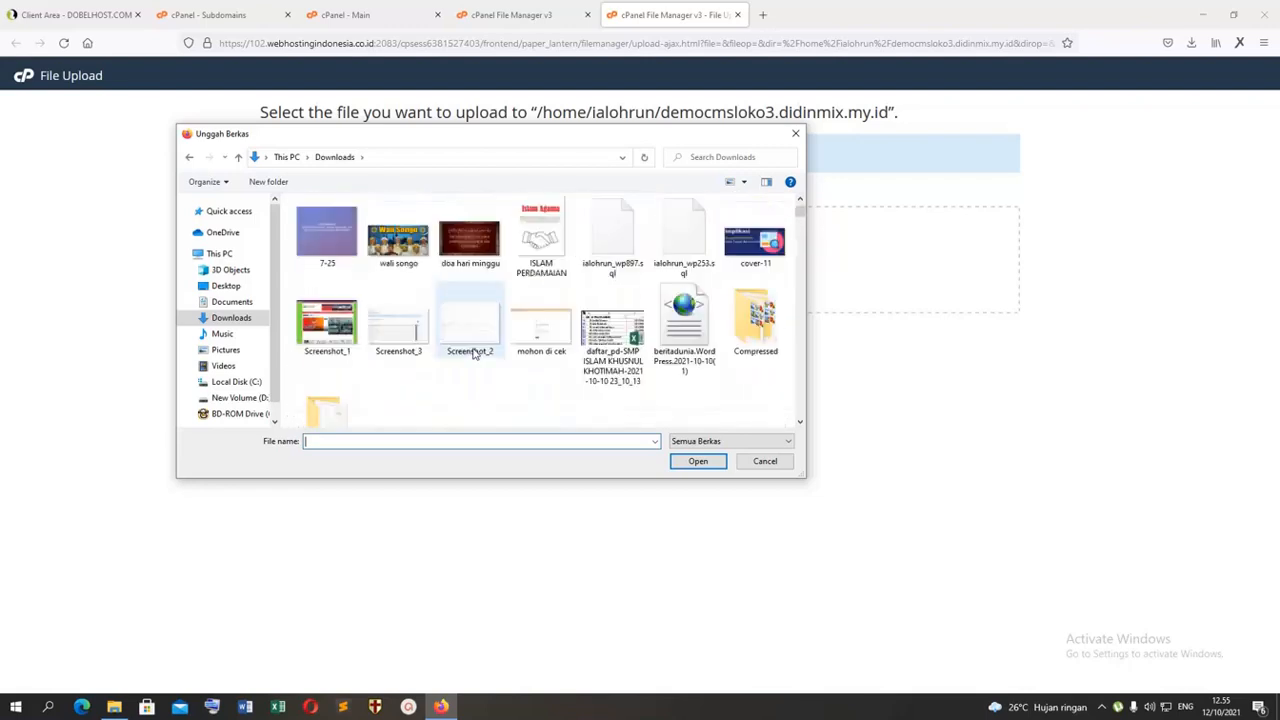
scroll(470, 365, "down", 3)
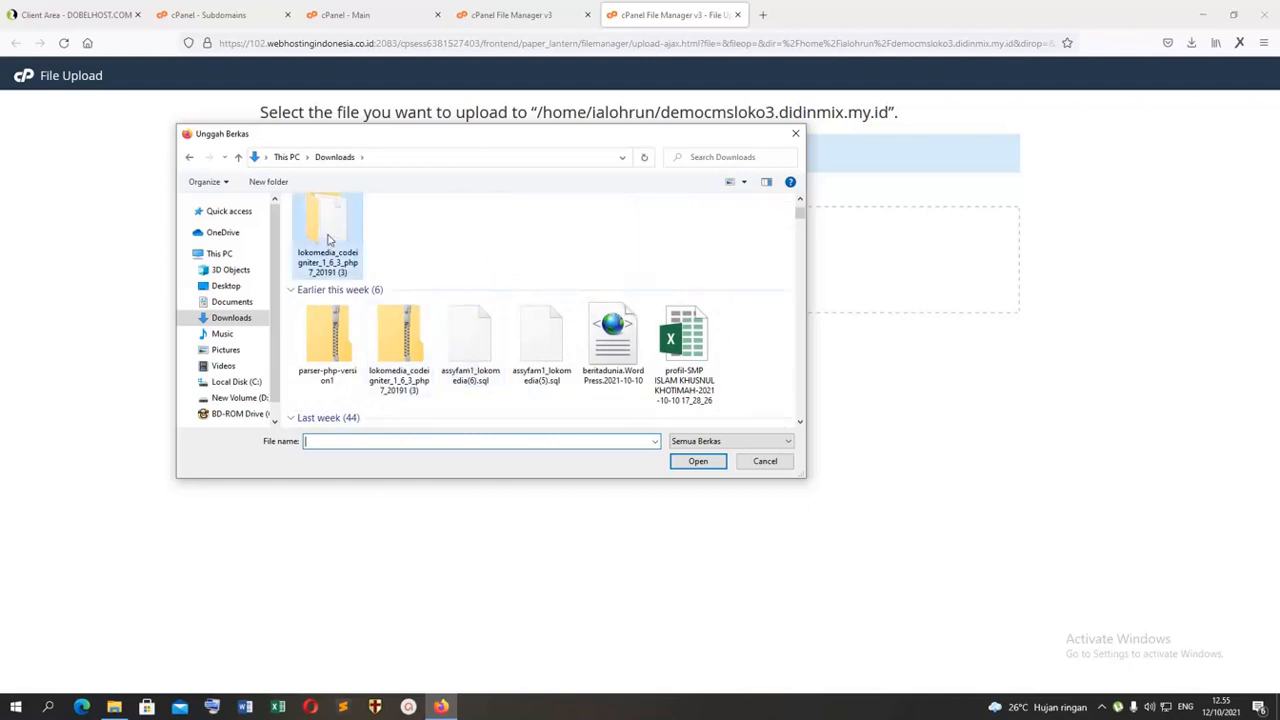
double_click(325, 242)
double_click(323, 220)
double_click(331, 374)
Step: Leave the Subdomains page for the MySQL Databases page via the cPanel main page, and close the duplicate cPanel main tab
left_click(205, 15)
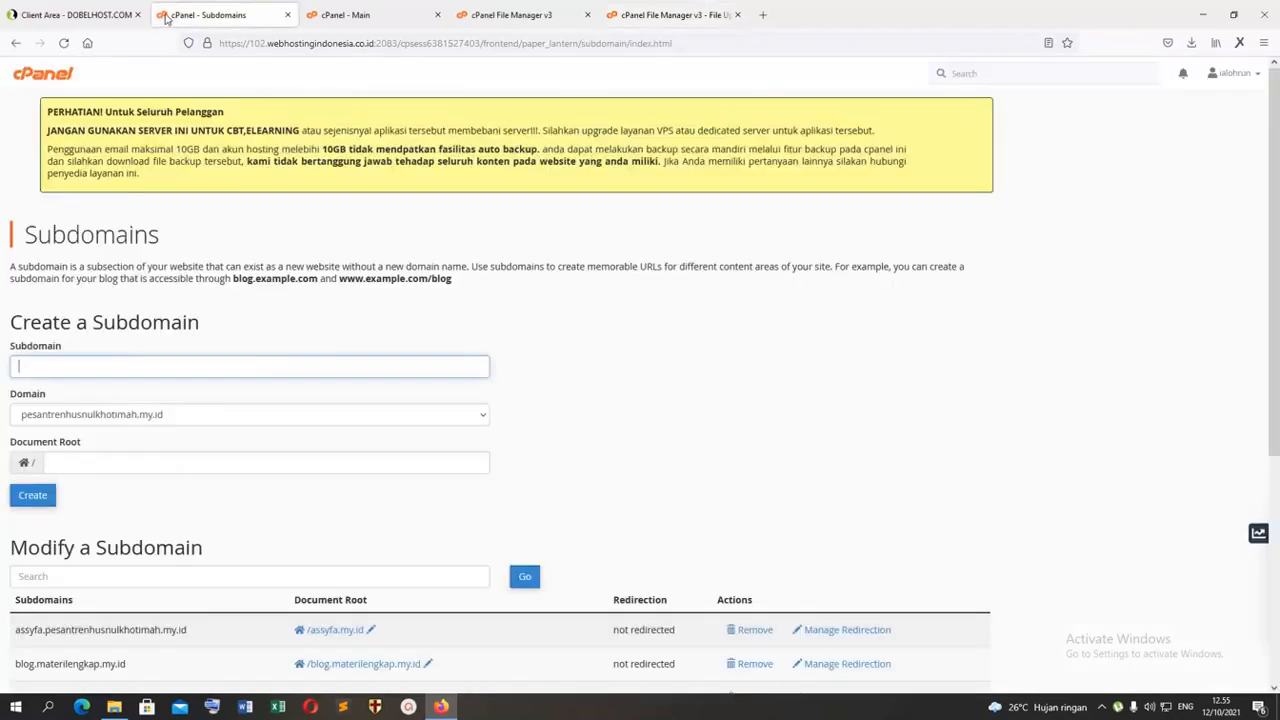
left_click(56, 75)
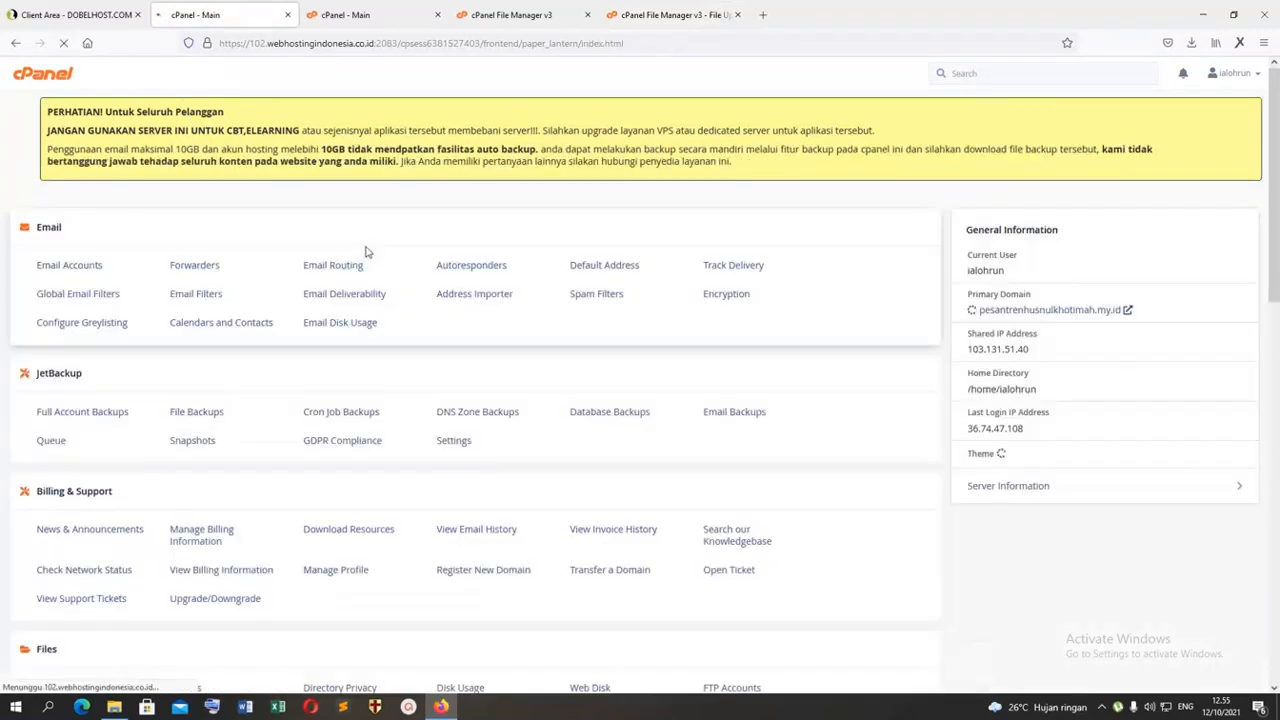
scroll(270, 362, "down", 5)
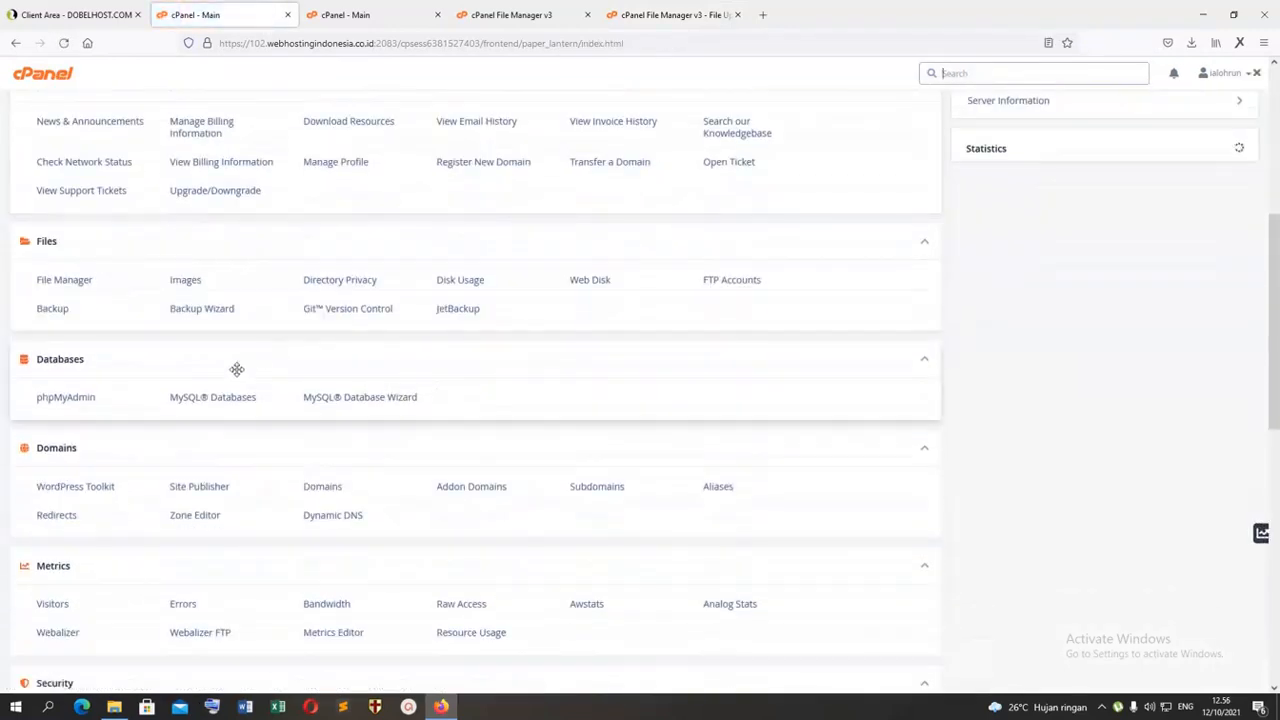
left_click(221, 399)
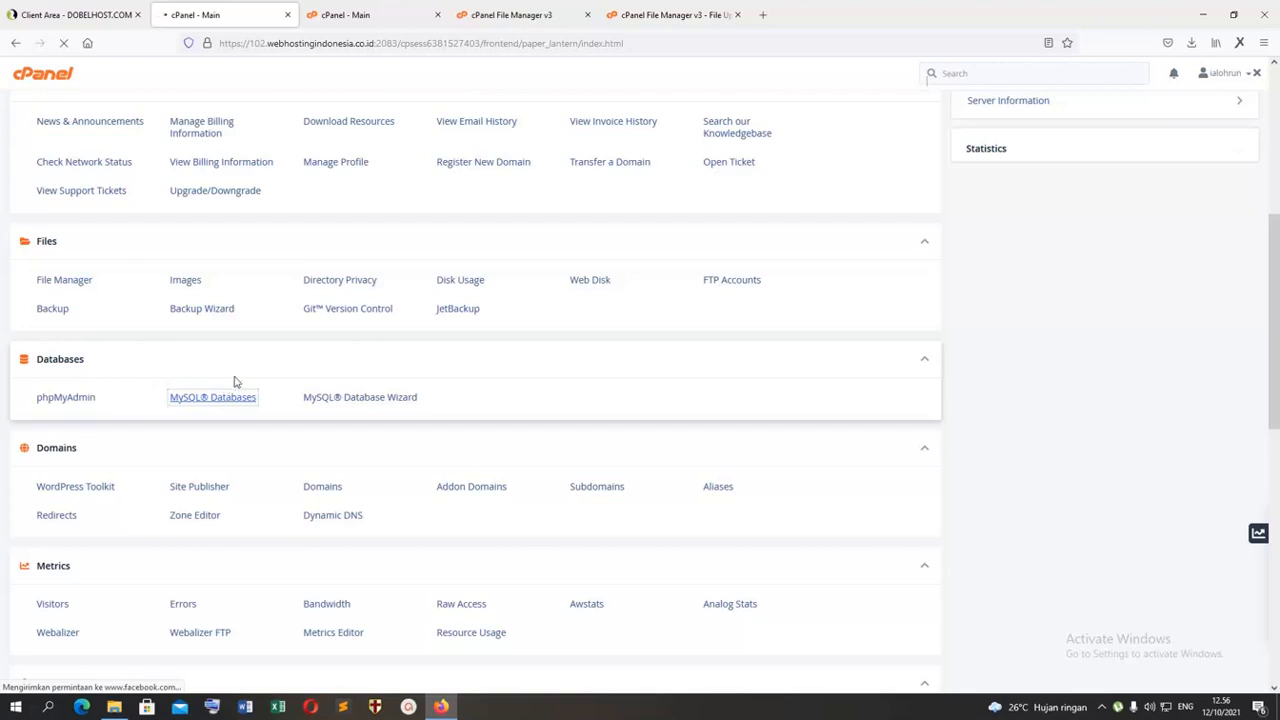
left_click(343, 12)
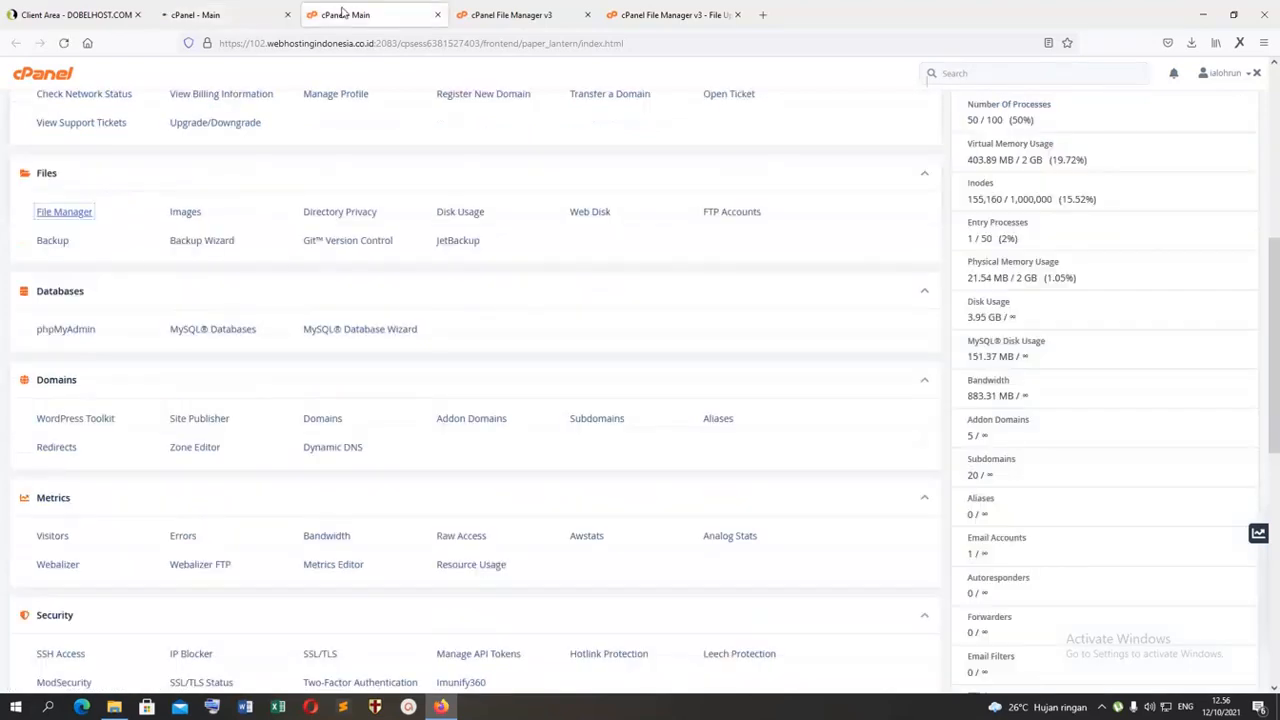
left_click(437, 14)
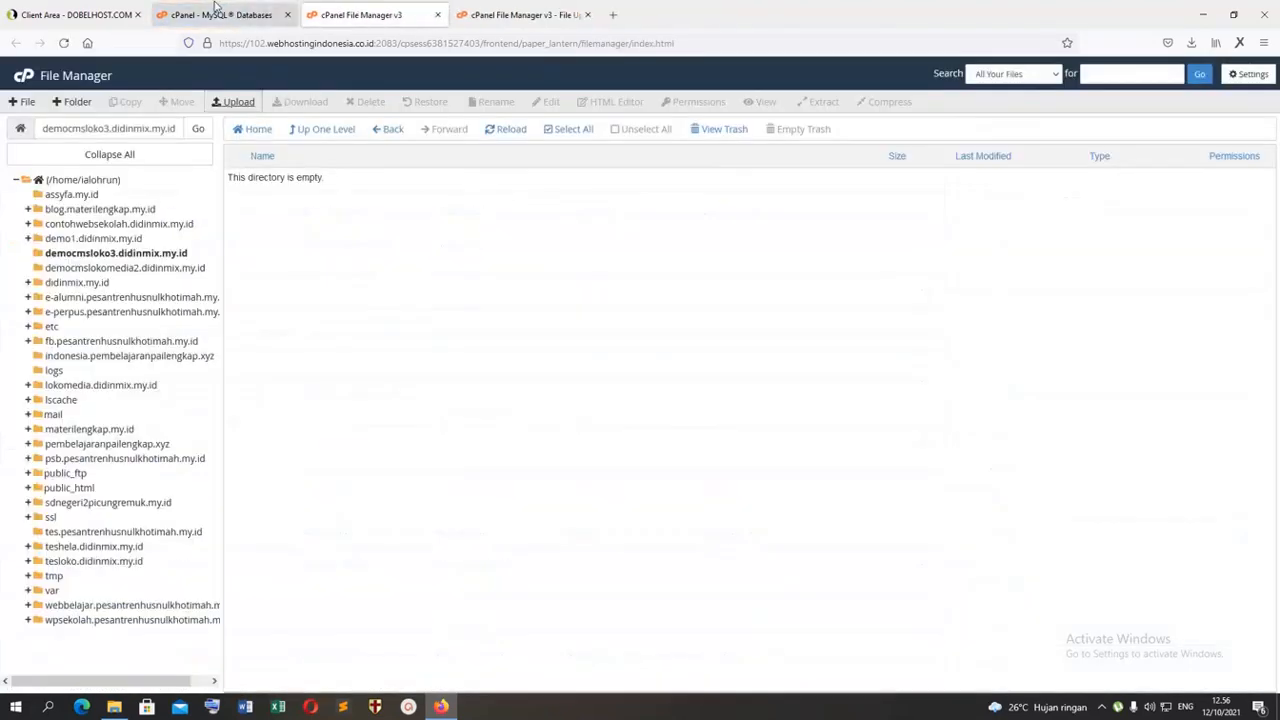
Step: Create a new MySQL database named cmsloko3 after the account prefix
left_click(214, 12)
left_click(176, 388)
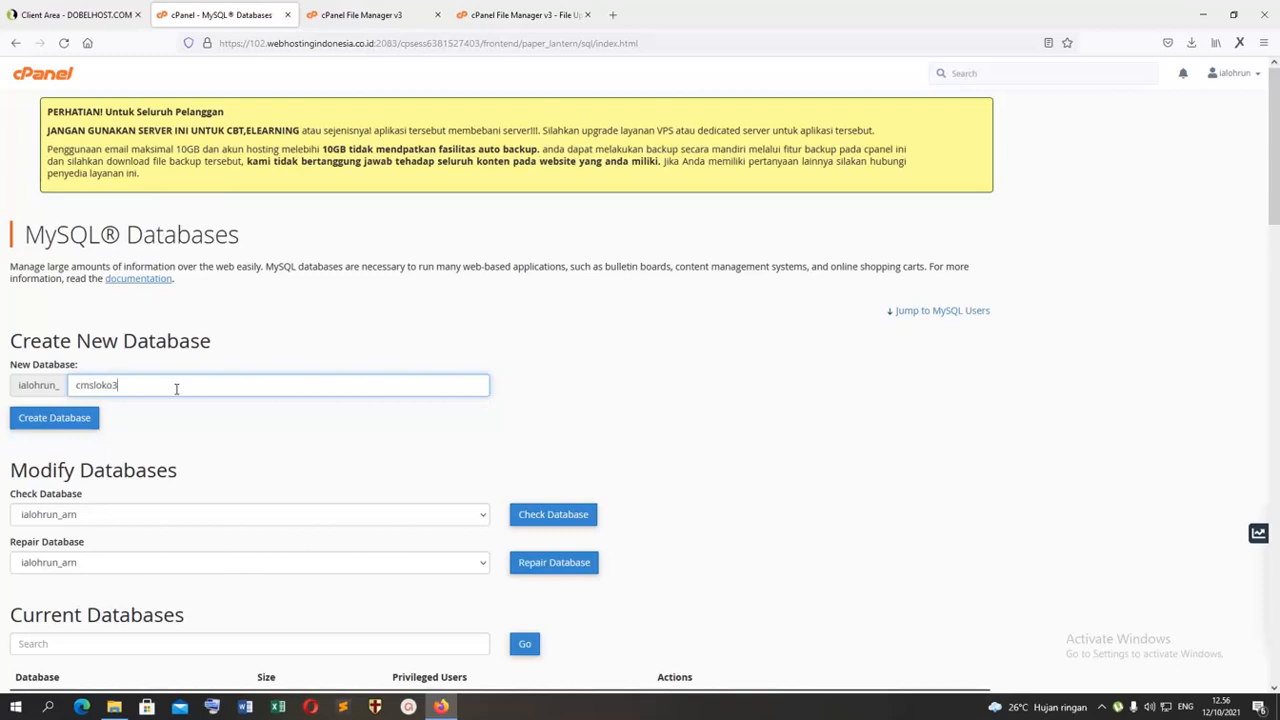
left_click(88, 418)
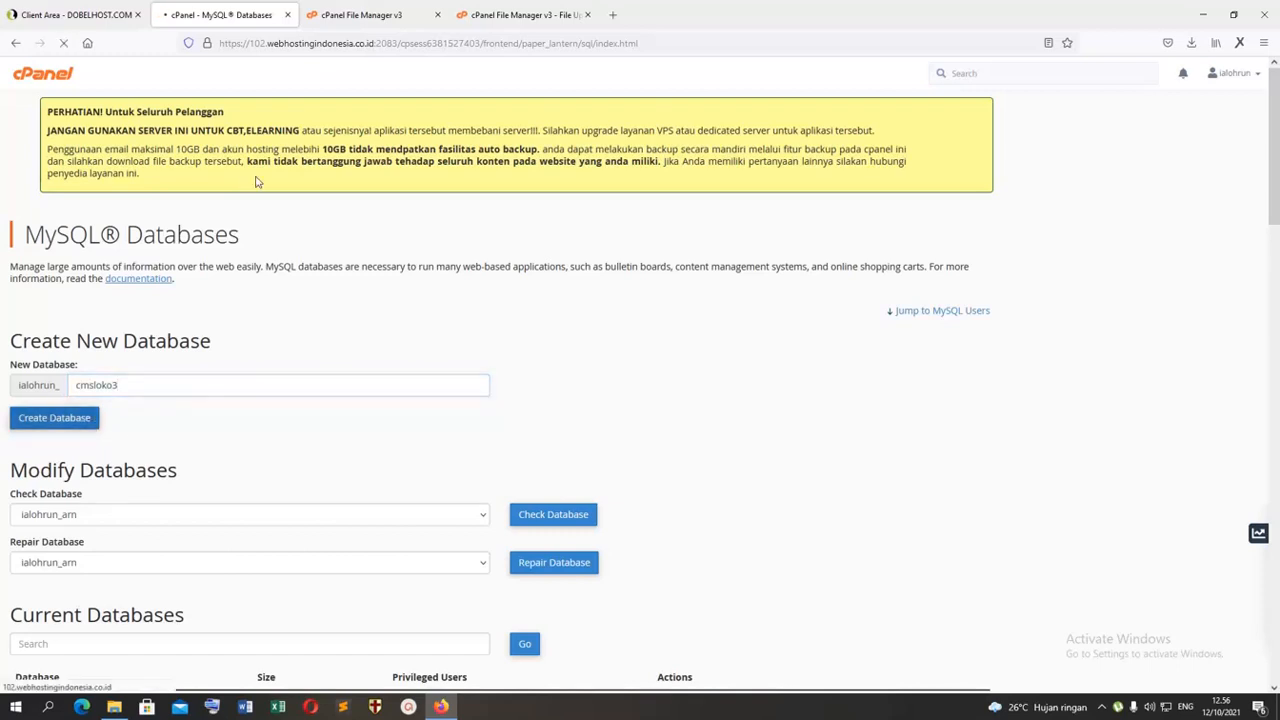
Step: Check the upload progress of lokomedia_ci.zip, and return to the MySQL Databases page
left_click(345, 16)
left_click(480, 15)
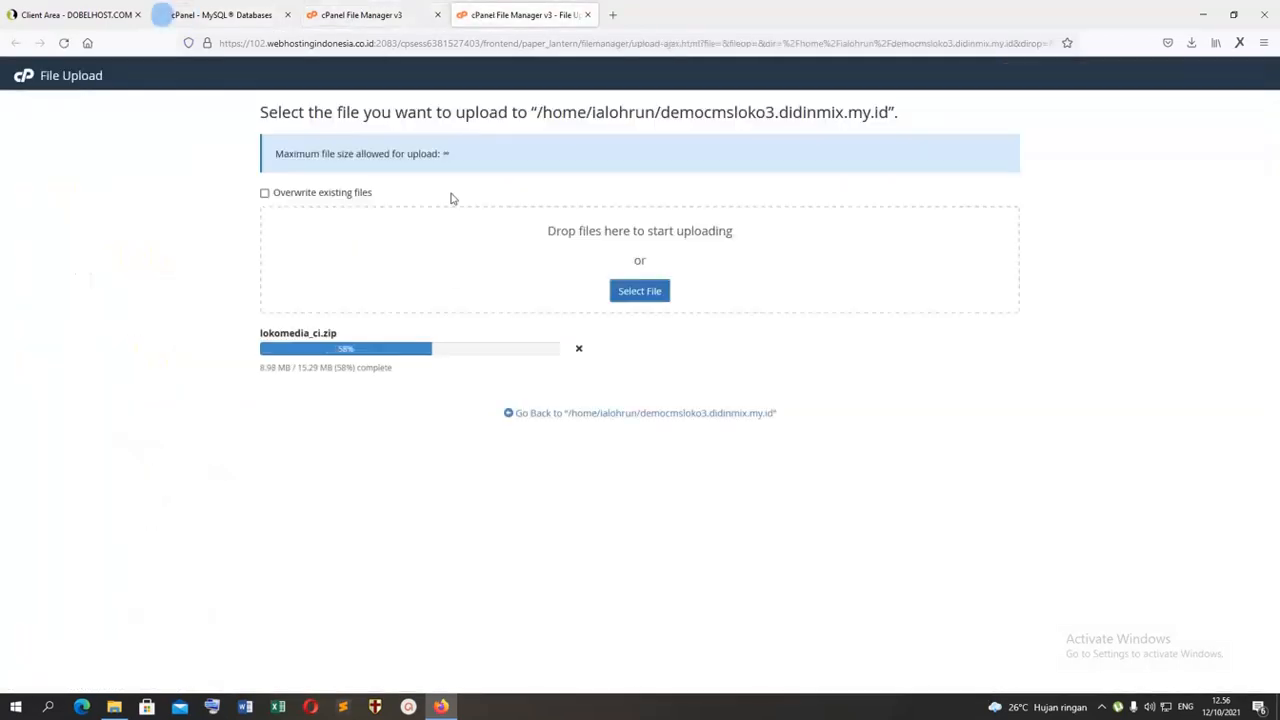
left_click(215, 16)
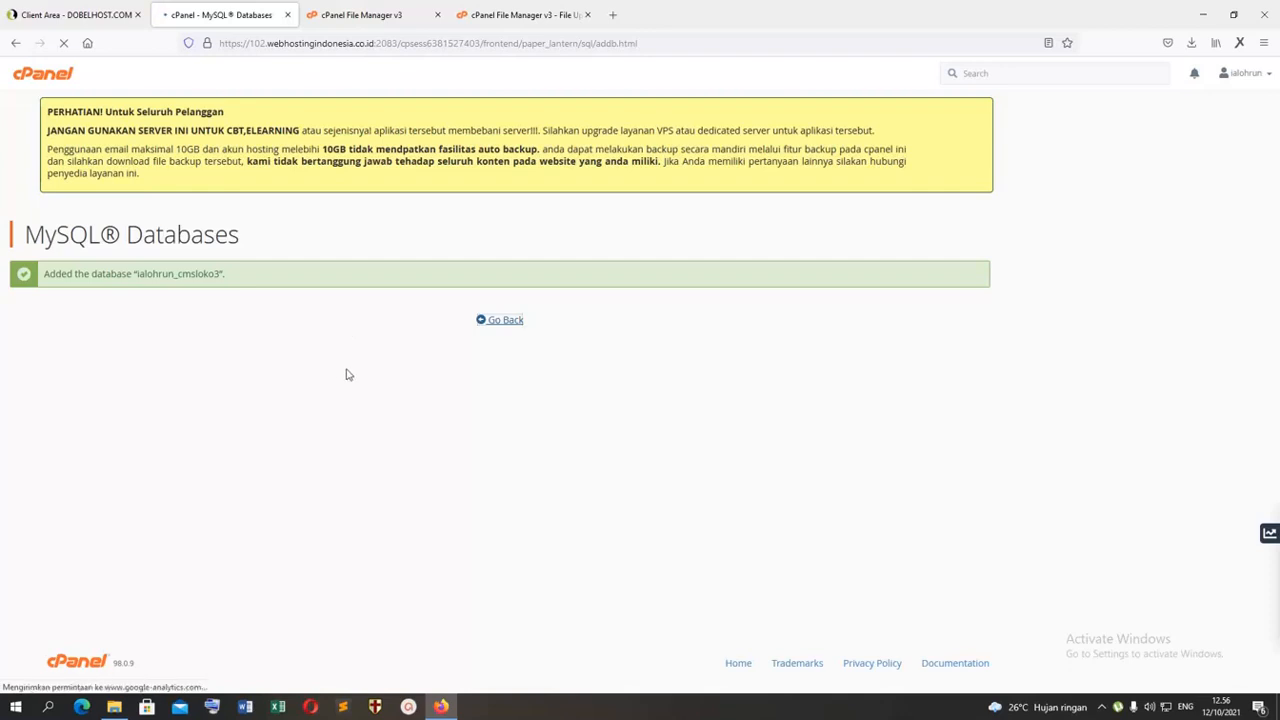
Step: Close the file upload page and extract lokomedia_ci.zip into /democmsloko3.didinmix.my.id
key("ctrl+Tab")
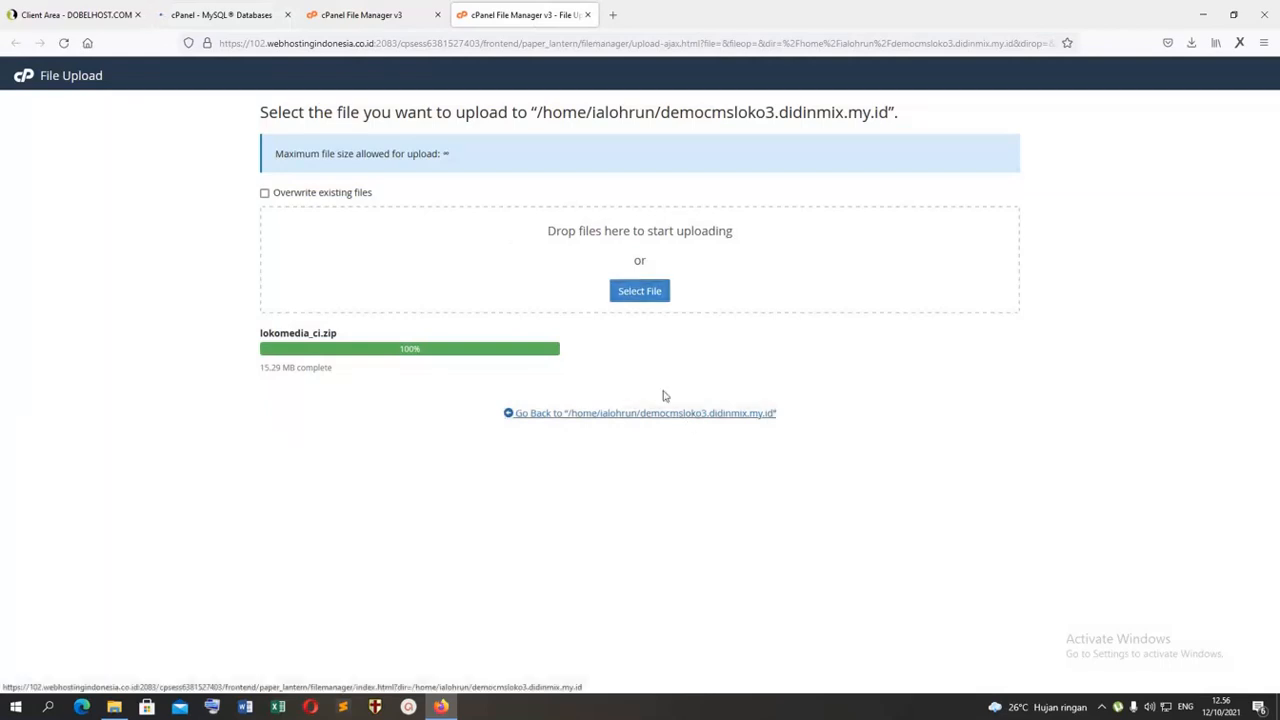
key("ctrl+w")
right_click(279, 181)
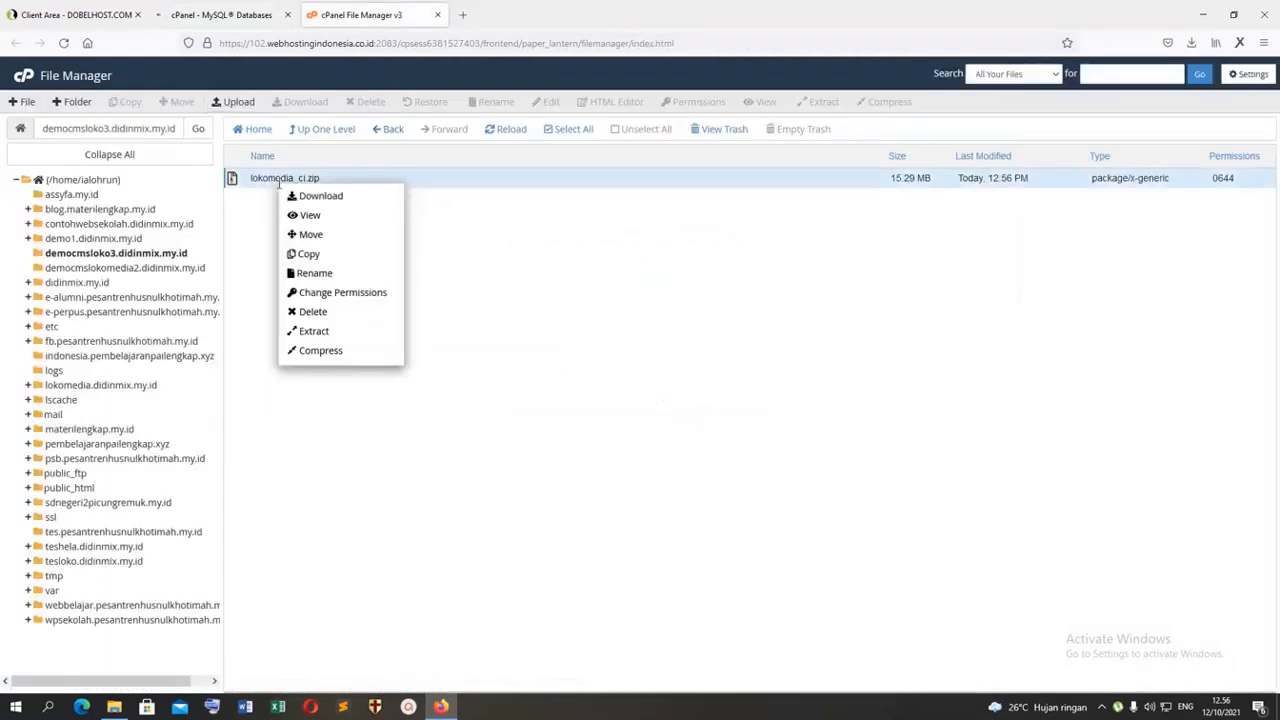
left_click(325, 333)
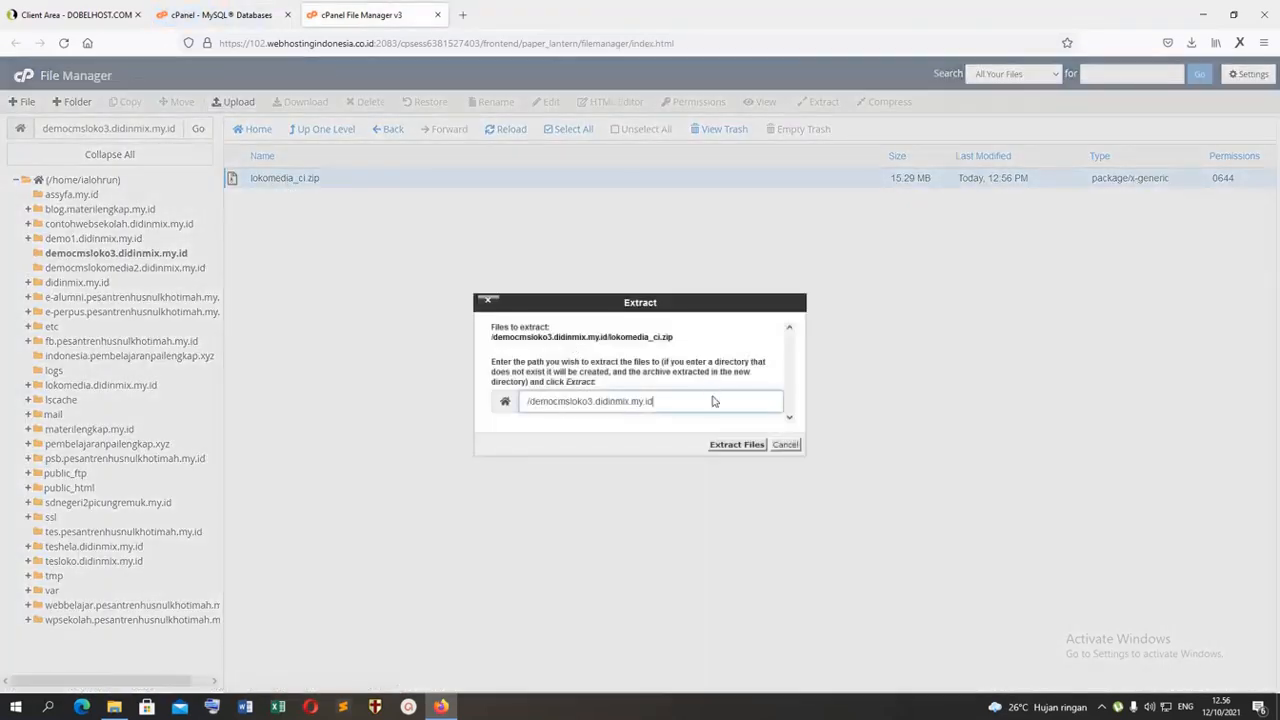
left_click(737, 444)
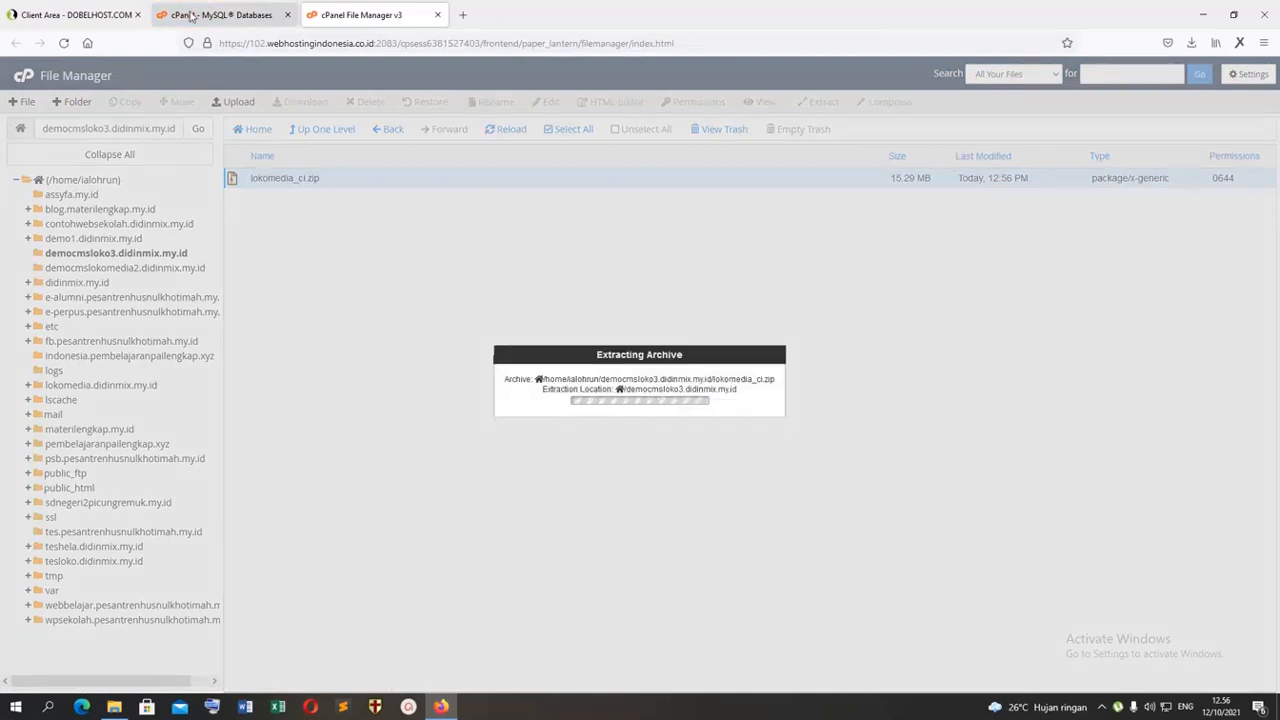
Step: Return to the MySQL Databases page and enter democmsloko3 as the username of a new MySQL user
left_click(221, 14)
scroll(251, 414, "down", 1)
scroll(129, 317, "down", 7)
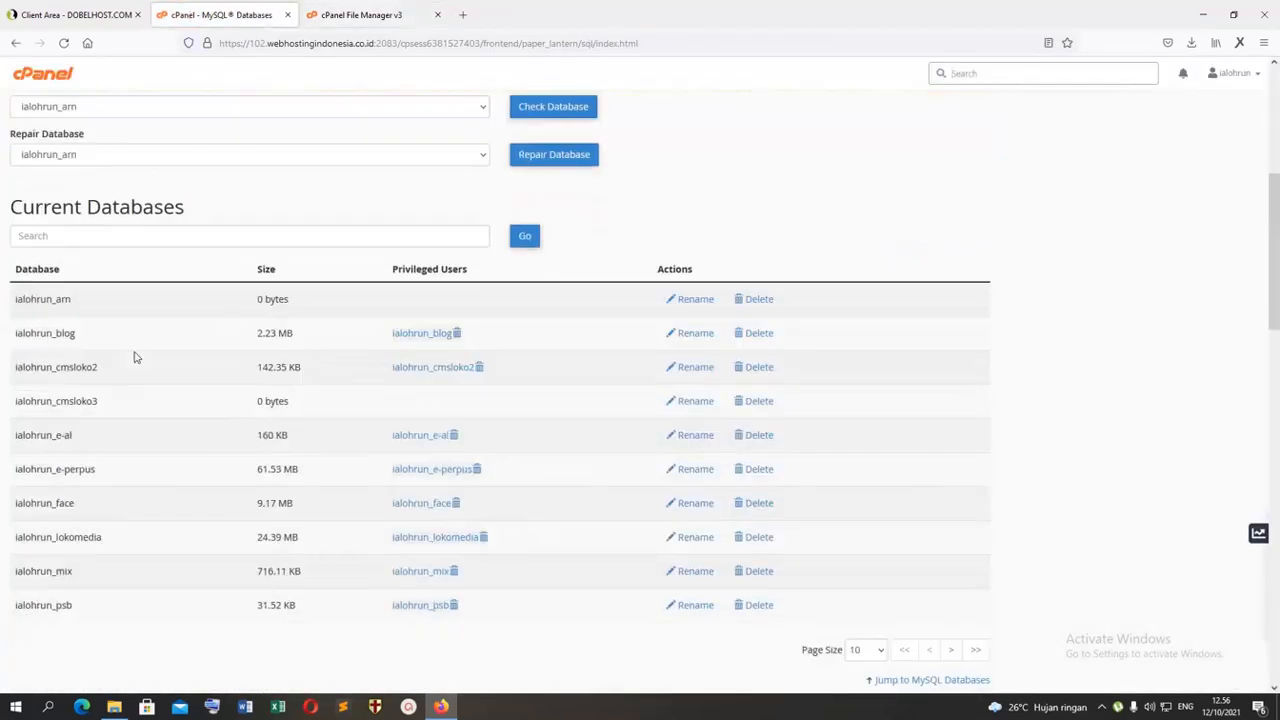
left_click(122, 381)
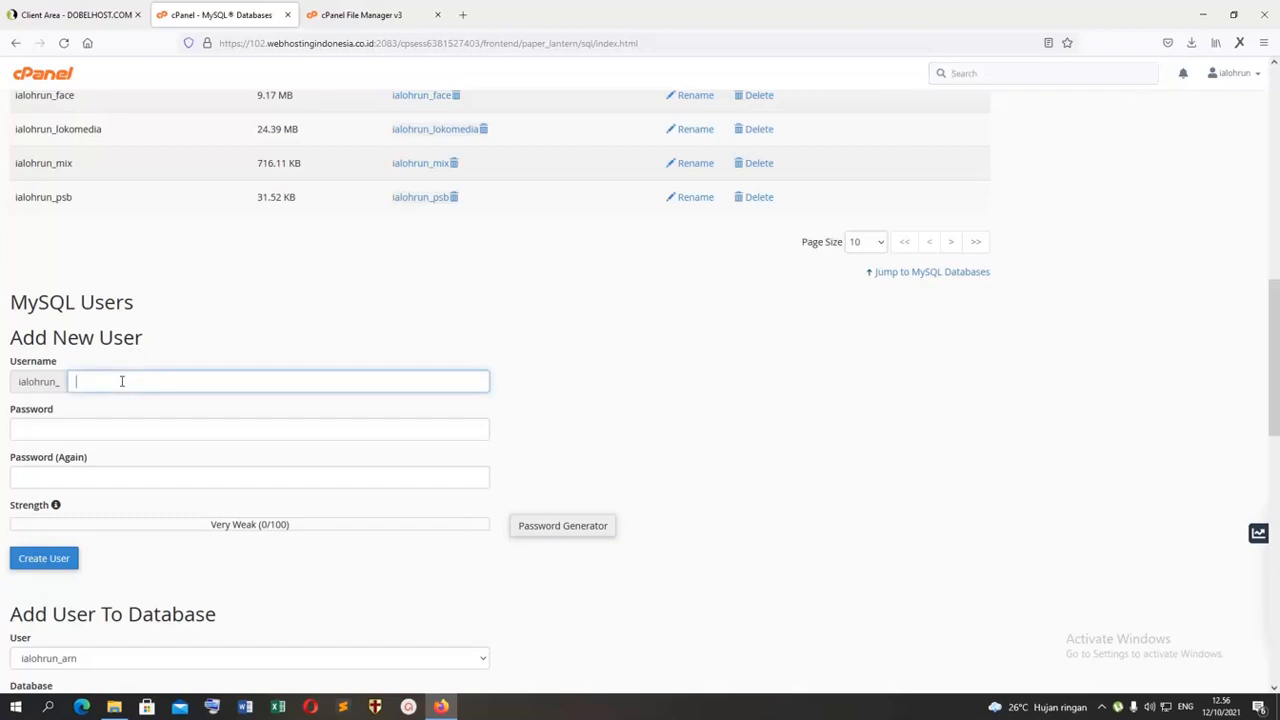
type("democmsloko3")
scroll(74, 377, "down", 1)
Step: Fill in the browser's suggested password, then copy a password from the Password Generator and close it without applying it
left_click(75, 367)
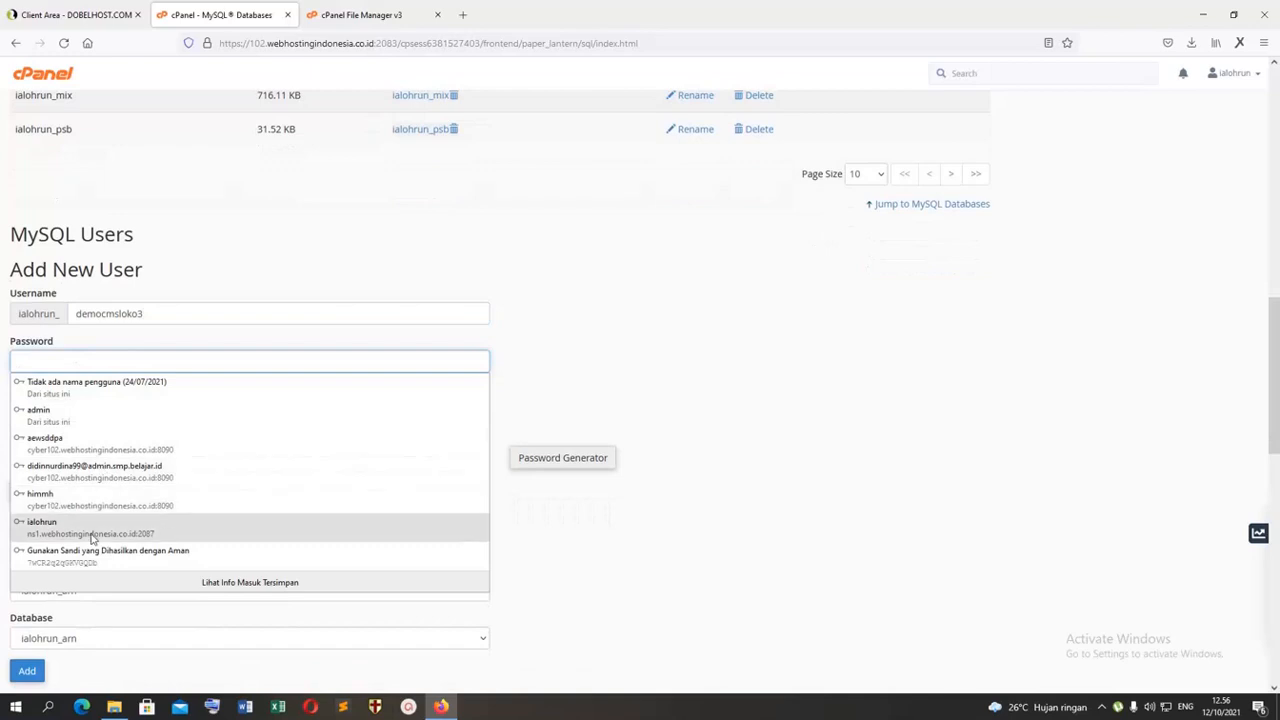
left_click(95, 550)
left_click(543, 459)
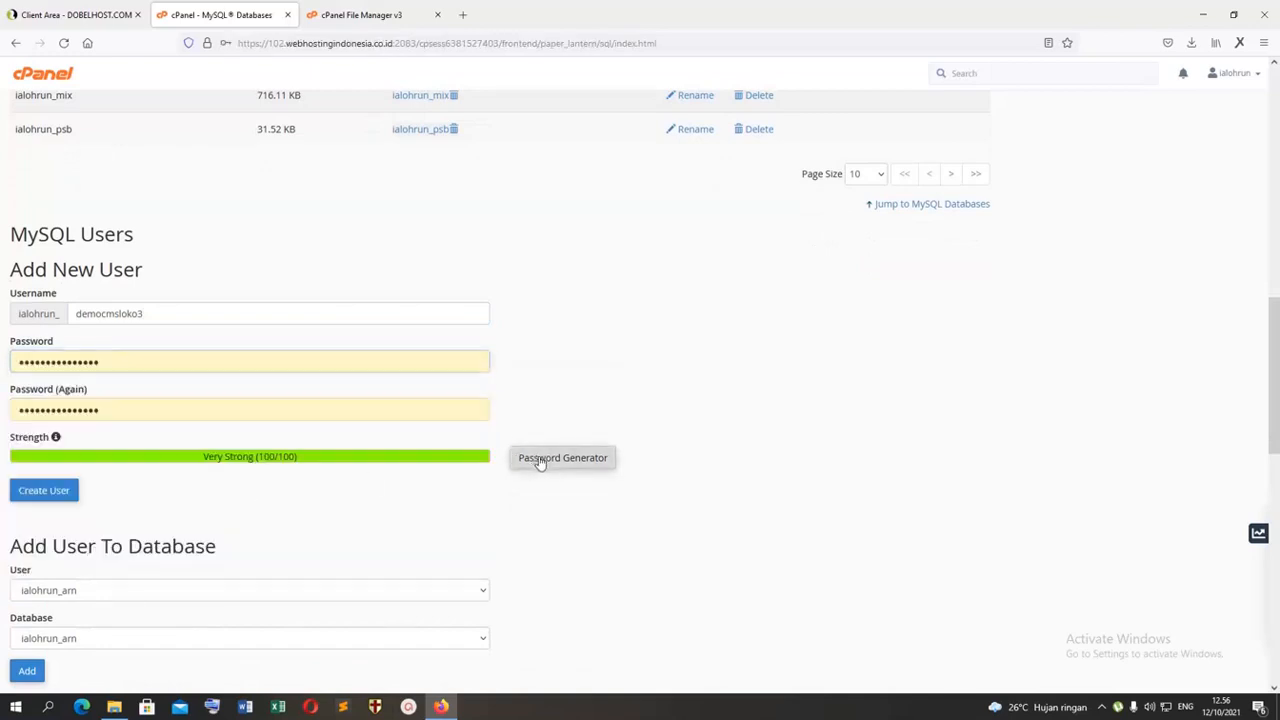
left_click_drag(605, 333, 399, 334)
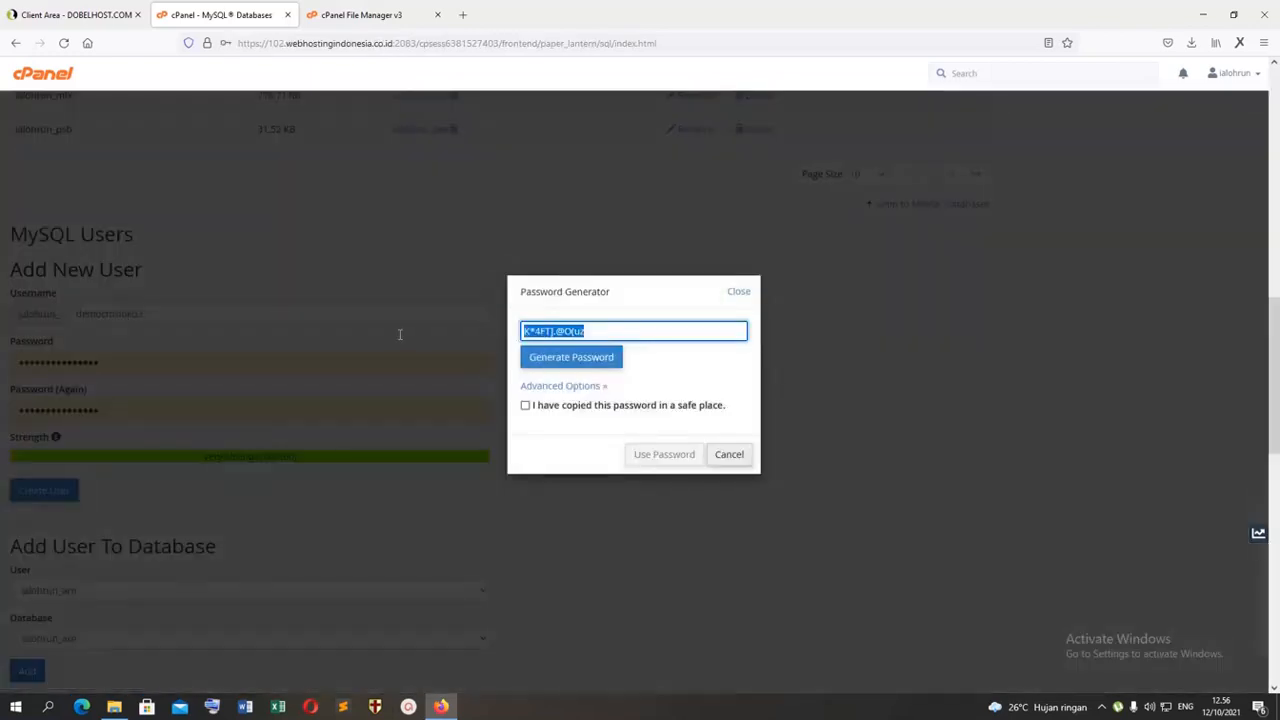
left_click(736, 456)
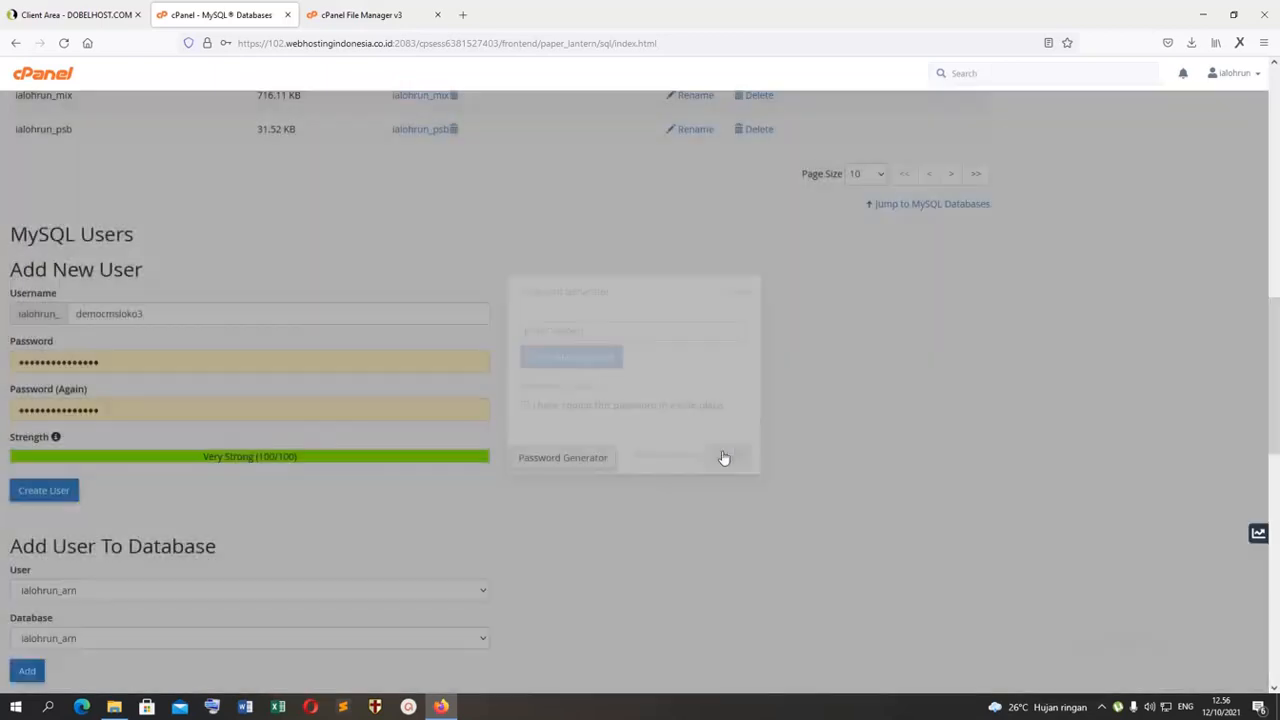
Step: Paste the copied password into both password fields, create the MySQL user, decline updating the saved browser login, and return to the databases page
double_click(157, 369)
key("ctrl+v")
double_click(149, 411)
key("ctrl+v")
left_click(45, 491)
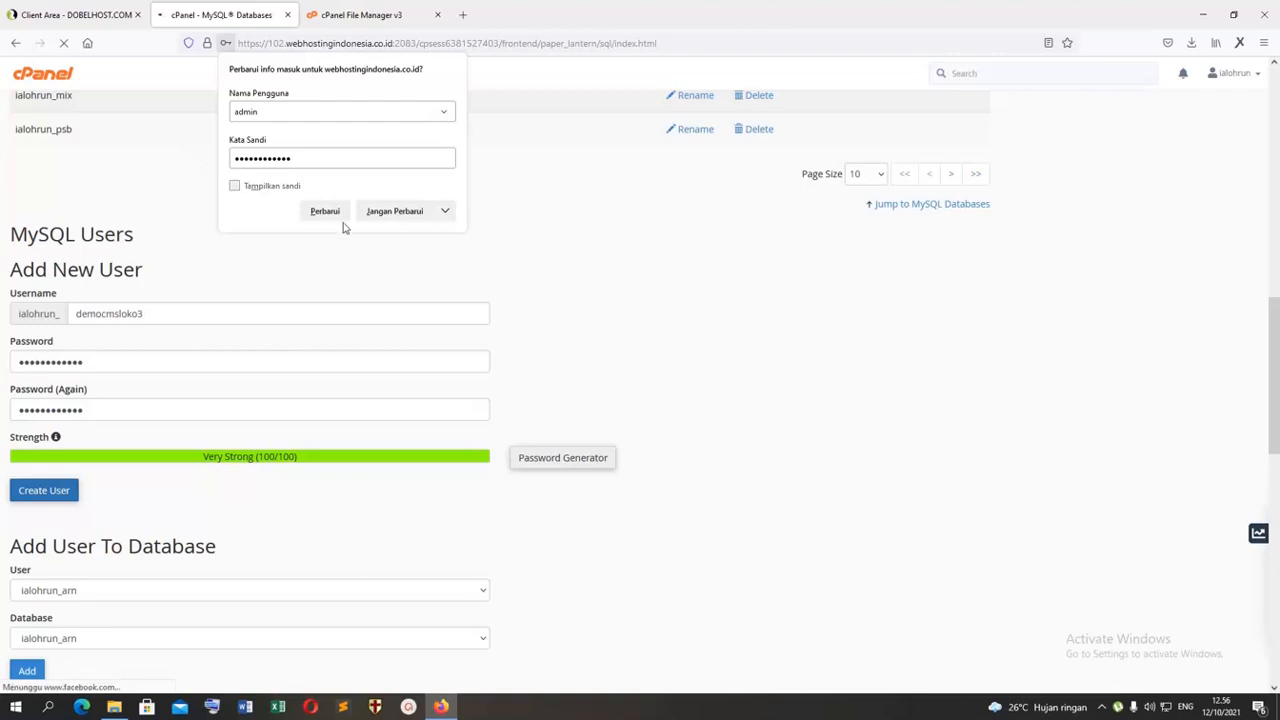
left_click(405, 214)
left_click(492, 320)
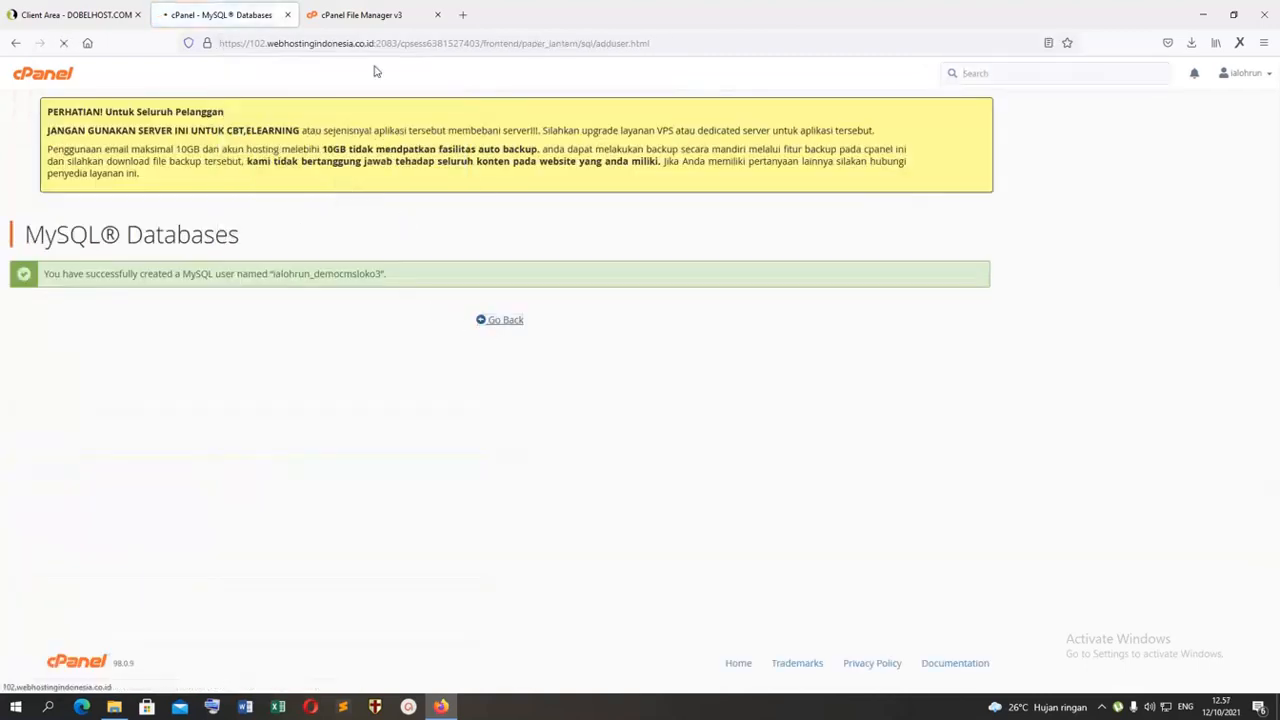
Step: Add the user ialohrun_democmsloko3 to the database ialohrun_cmsloko3
scroll(306, 360, "down", 15)
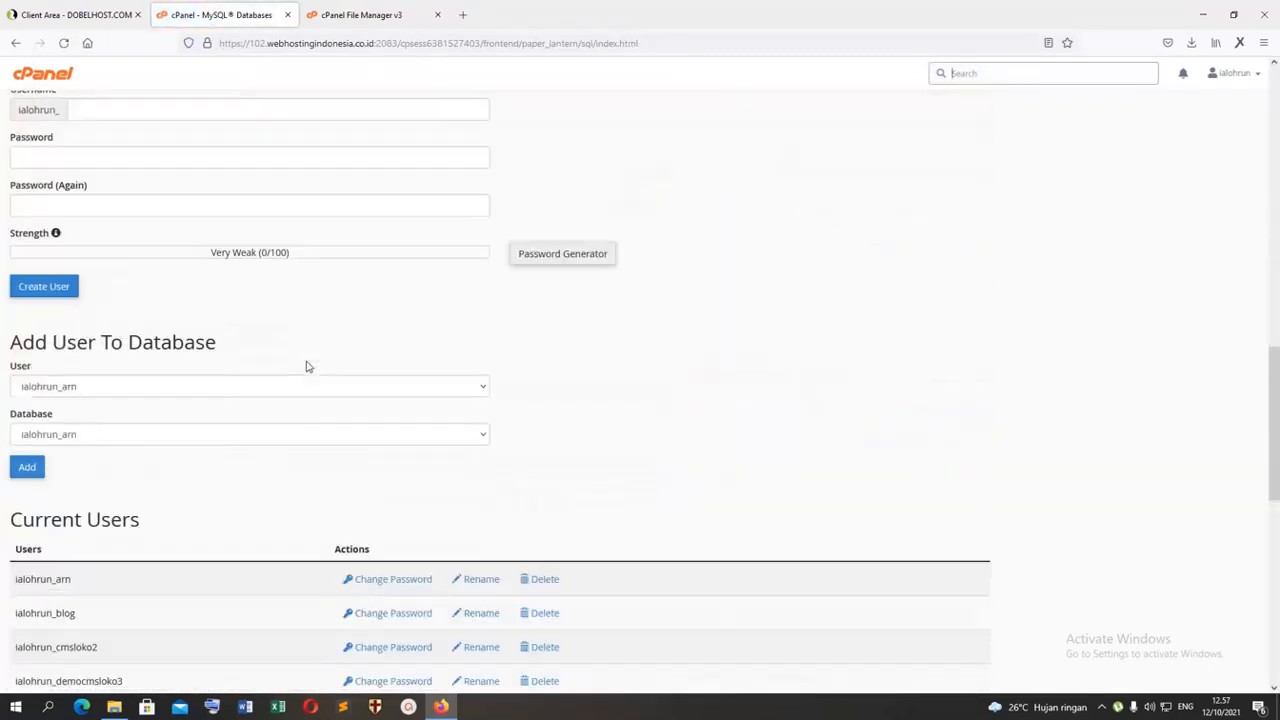
scroll(306, 363, "down", 4)
scroll(306, 363, "up", 6)
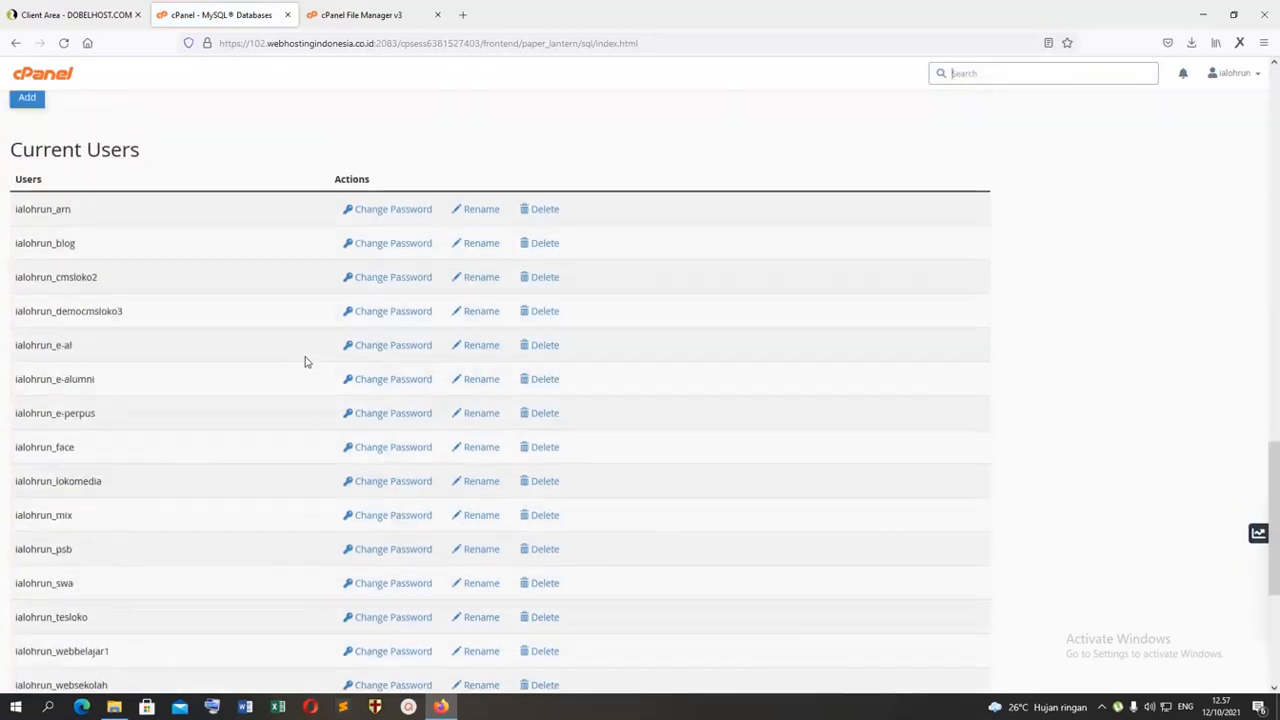
left_click(59, 290)
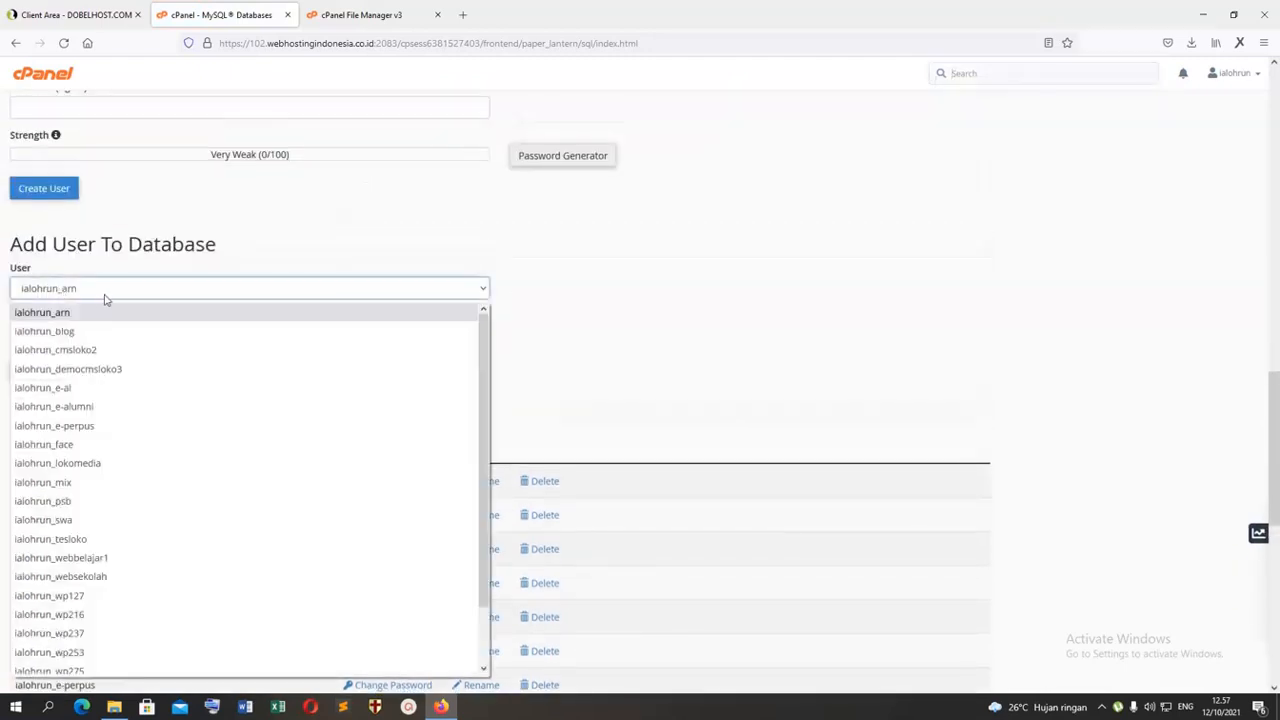
left_click(109, 370)
left_click(59, 340)
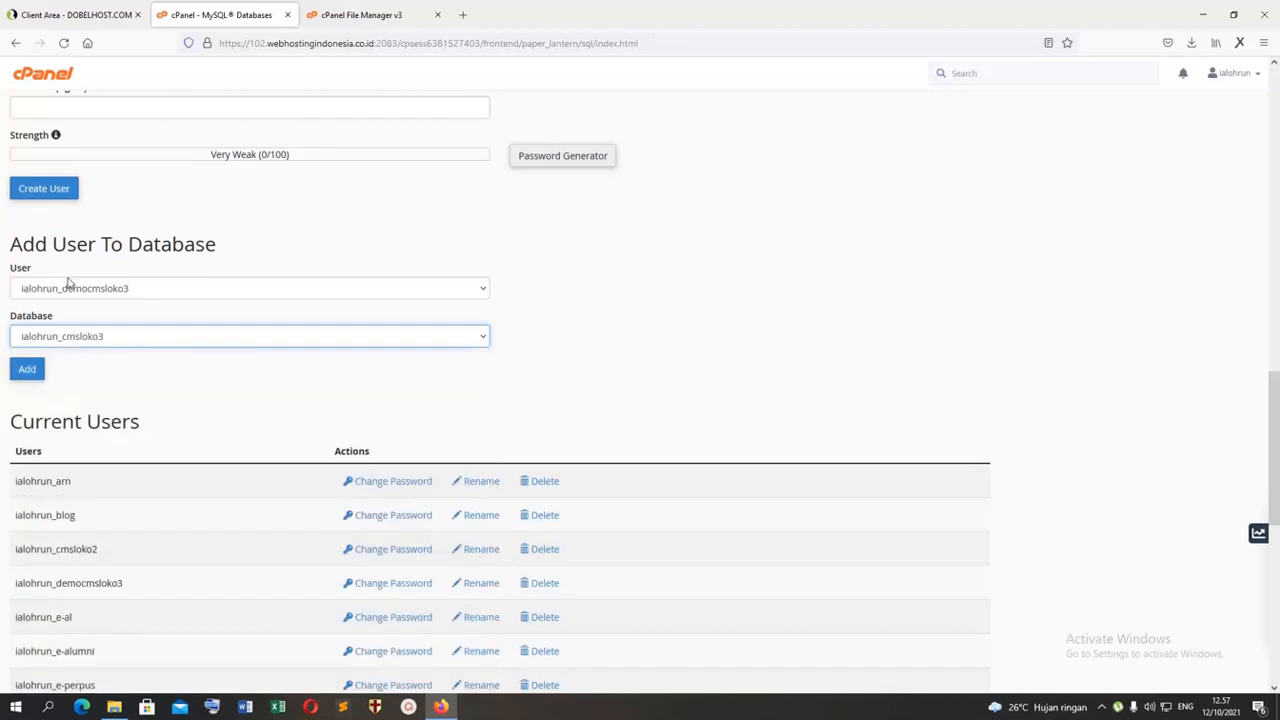
left_click(28, 370)
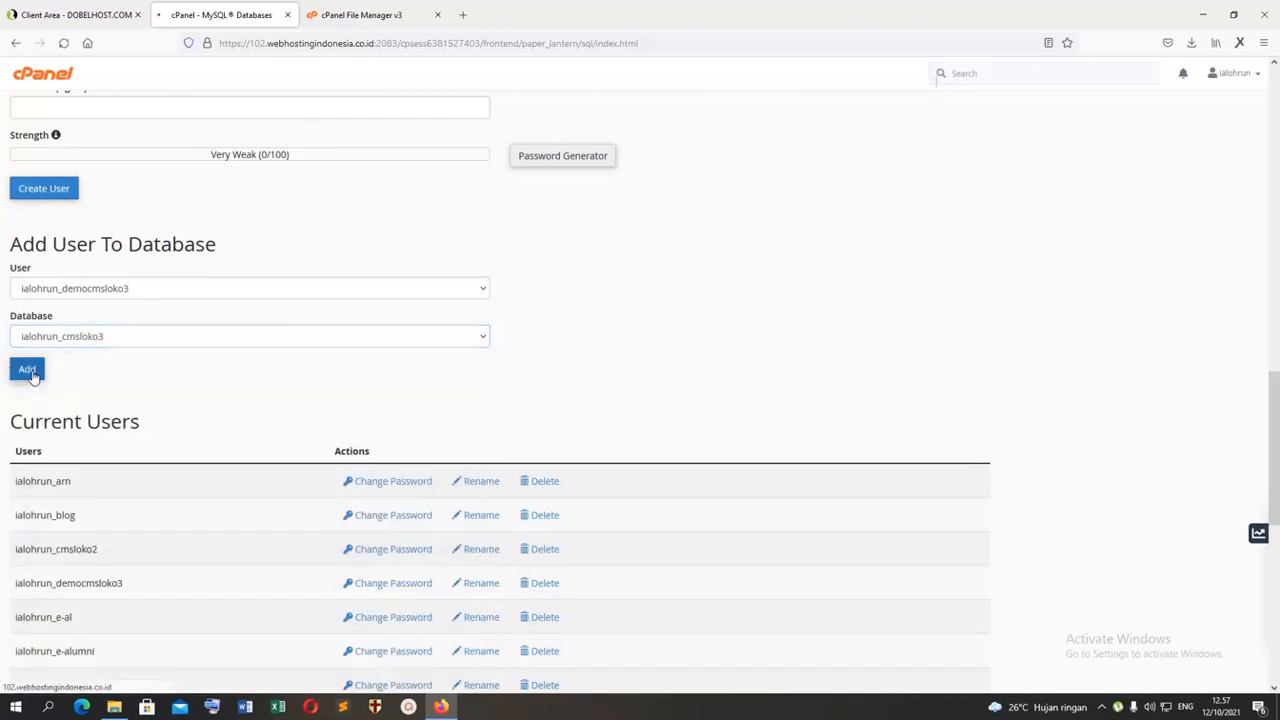
Step: Grant ialohrun_democmsloko3 all privileges on the database ialohrun_cmsloko3 and save the changes
left_click(56, 343)
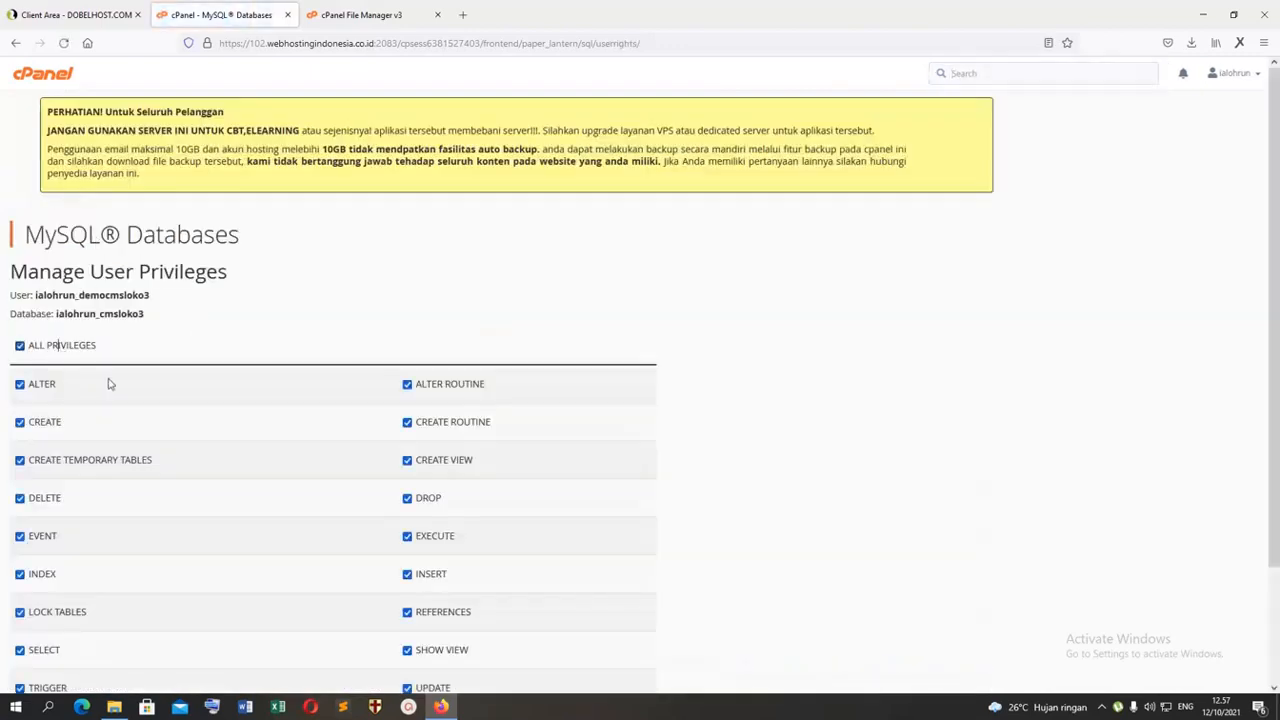
scroll(557, 557, "down", 3)
left_click(60, 596)
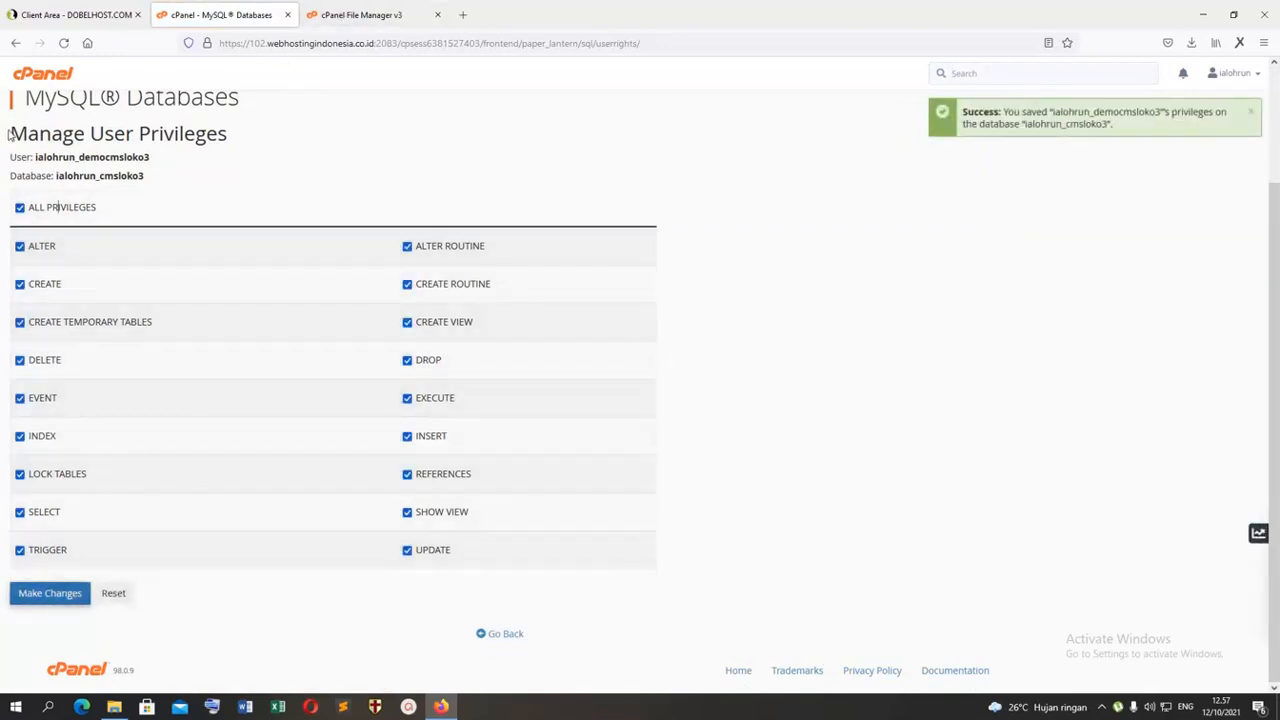
Step: Return to the cPanel home page, open phpMyAdmin, and select the database ialohrun_cmsloko3
left_click(36, 78)
scroll(131, 293, "down", 10)
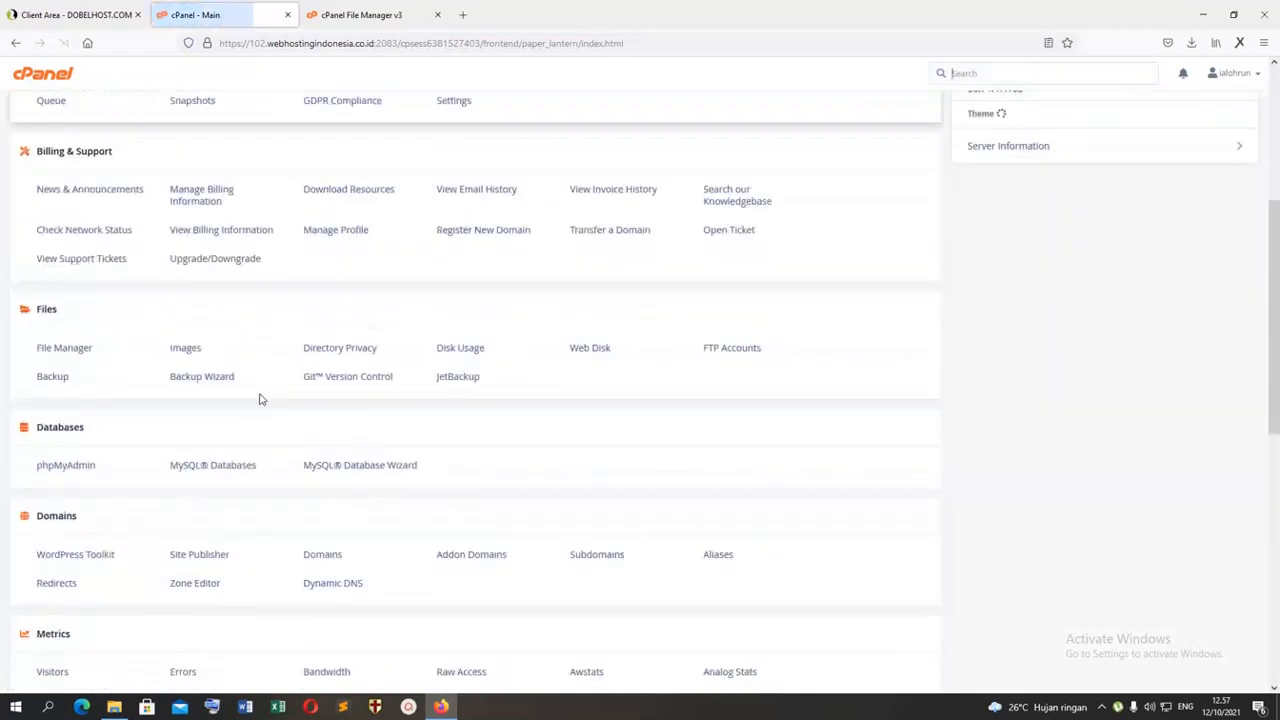
left_click(86, 262)
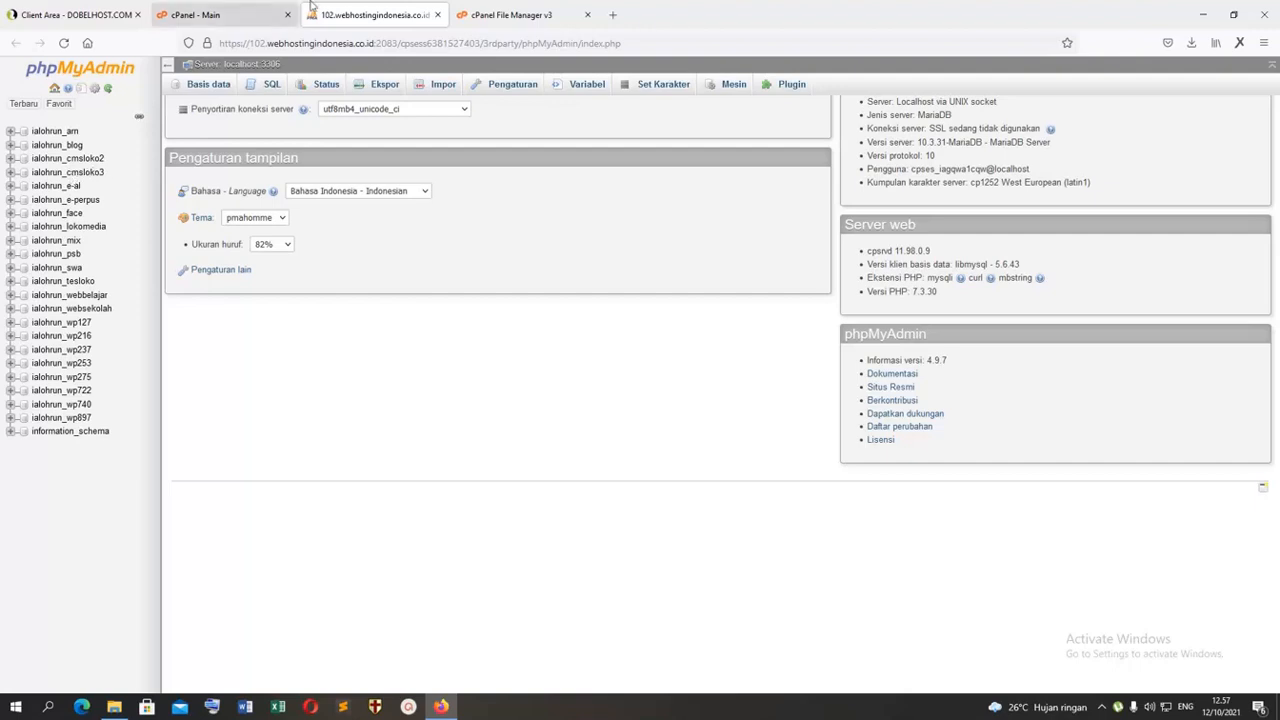
left_click(280, 13)
left_click(330, 12)
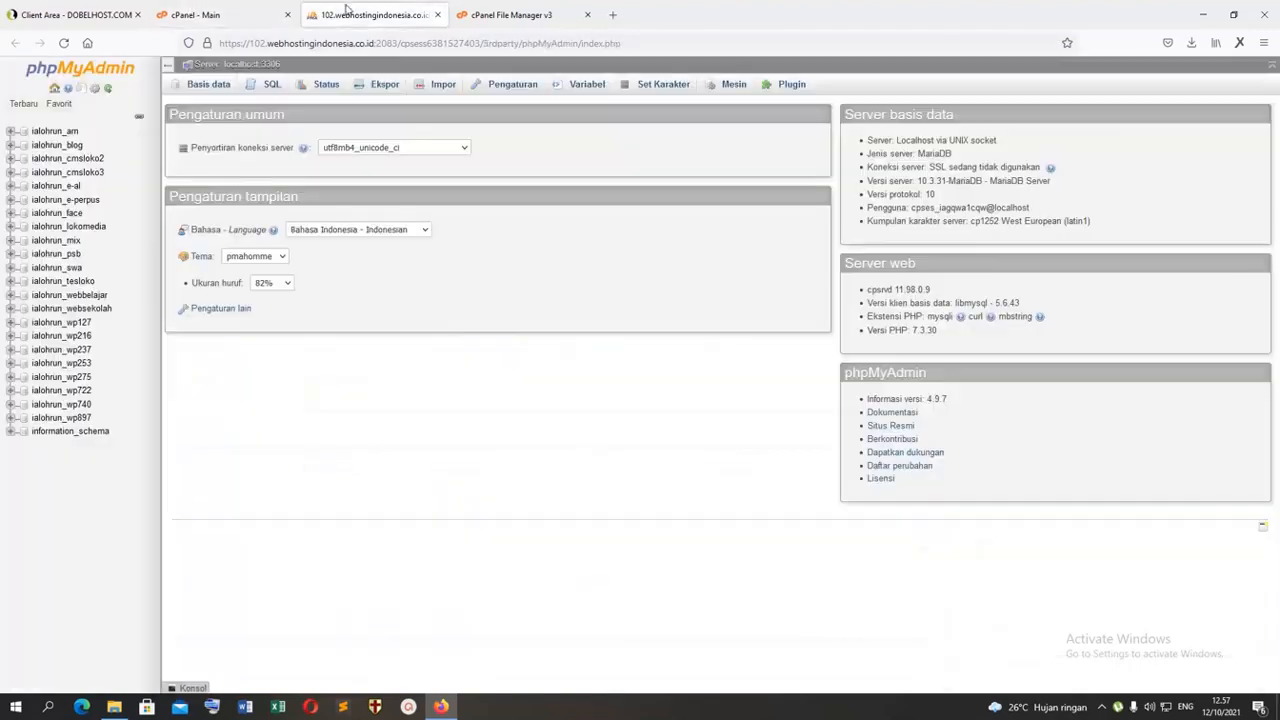
left_click(55, 174)
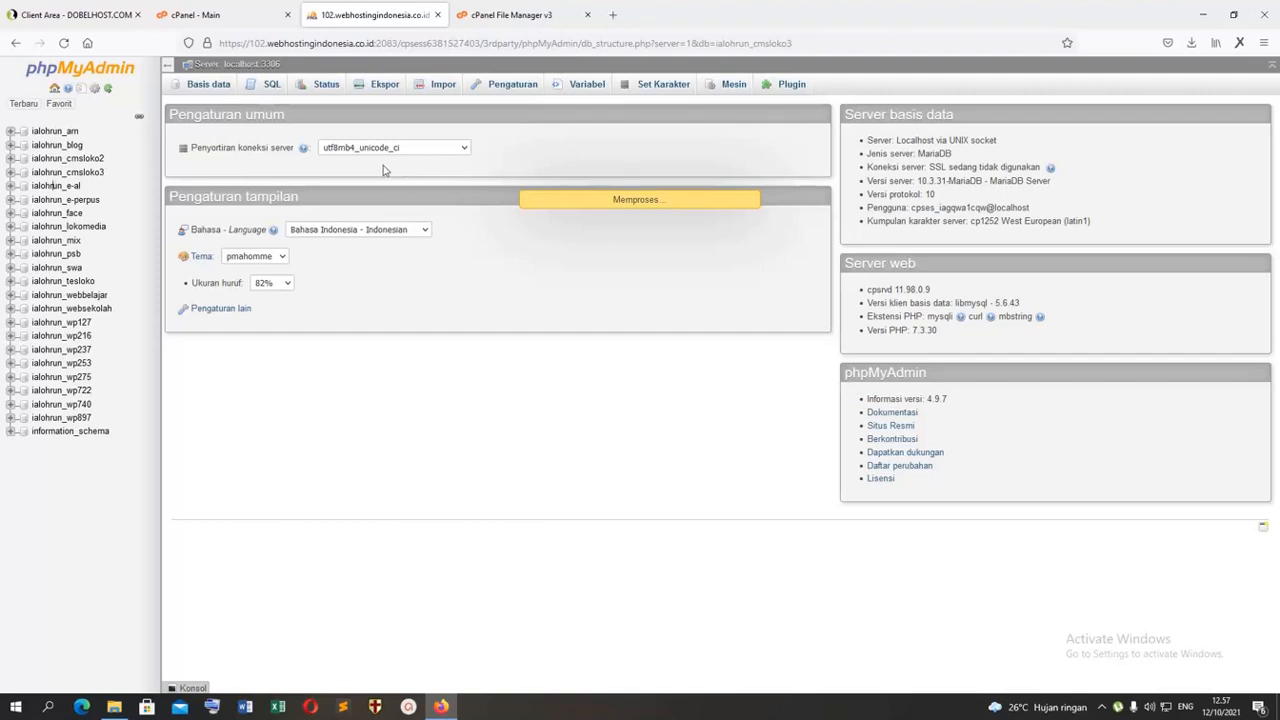
left_click(507, 14)
left_click(374, 16)
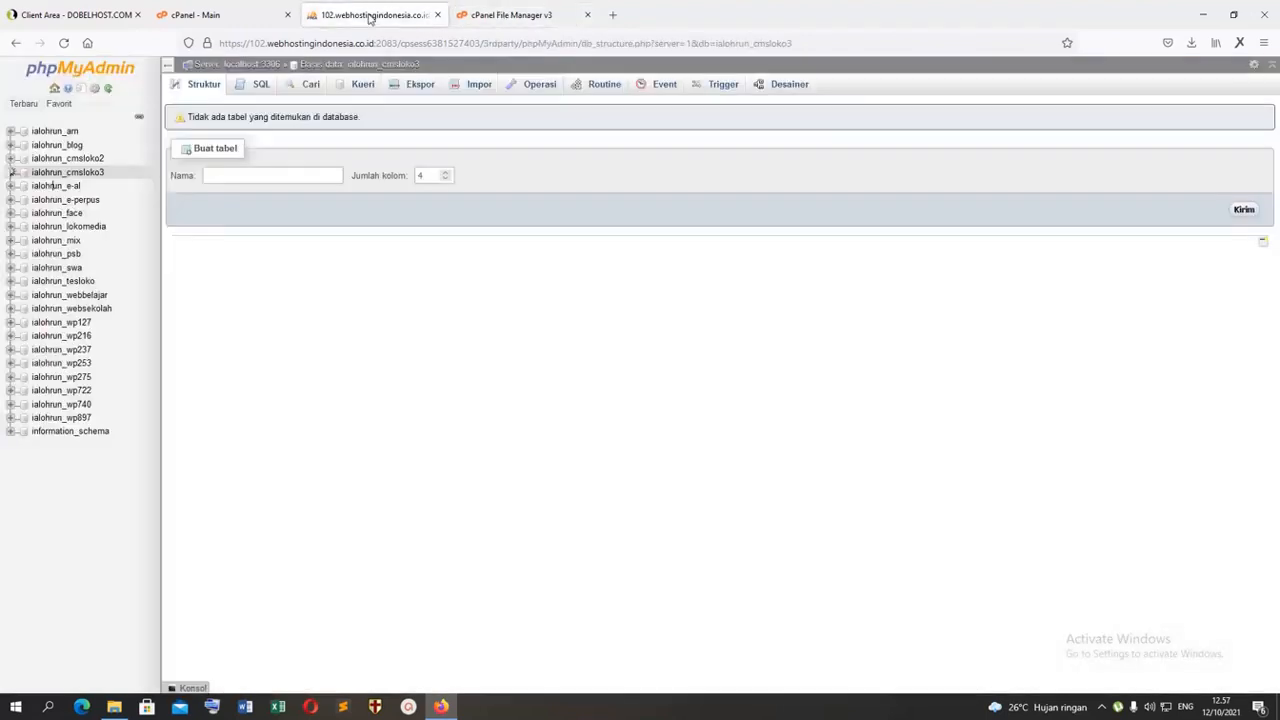
left_click(510, 12)
left_click(855, 511)
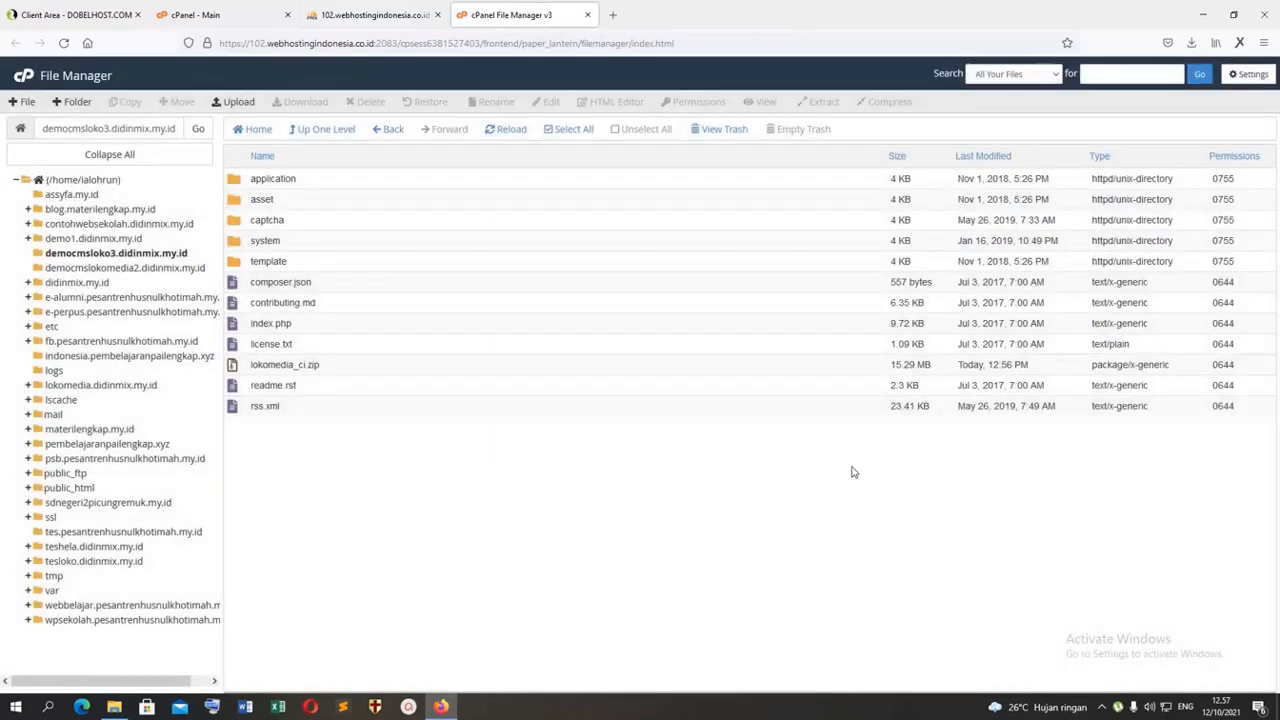
left_click(372, 15)
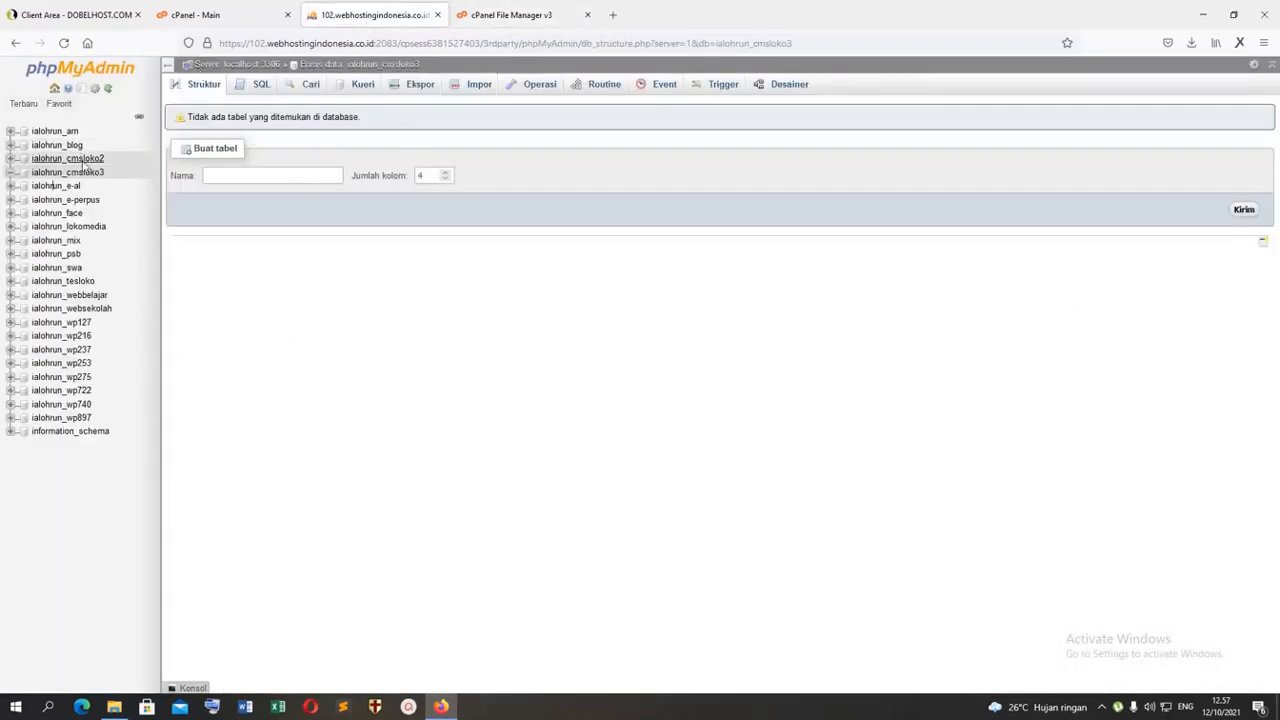
Step: Import the SQL file dblokomedia_ci2019.sql from the lokomedia_codeigniter download folder into the database ialohrun_cmsloko3
left_click(84, 174)
left_click(479, 86)
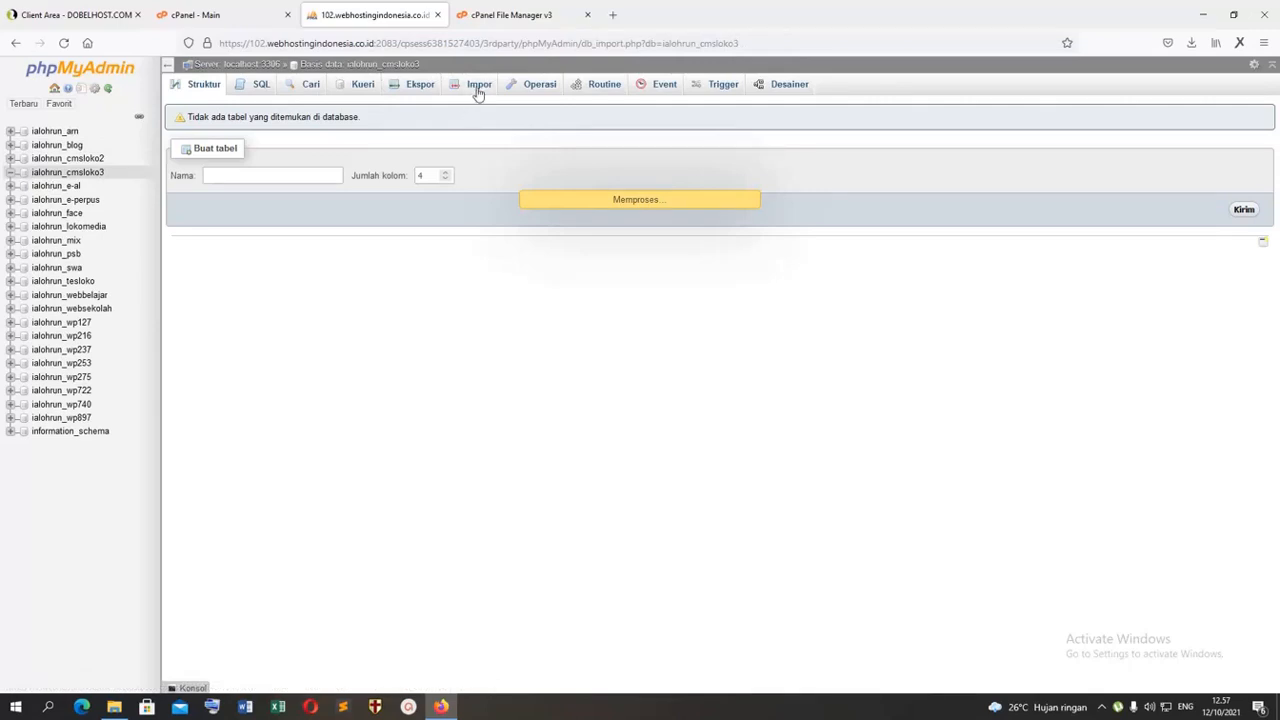
left_click(297, 224)
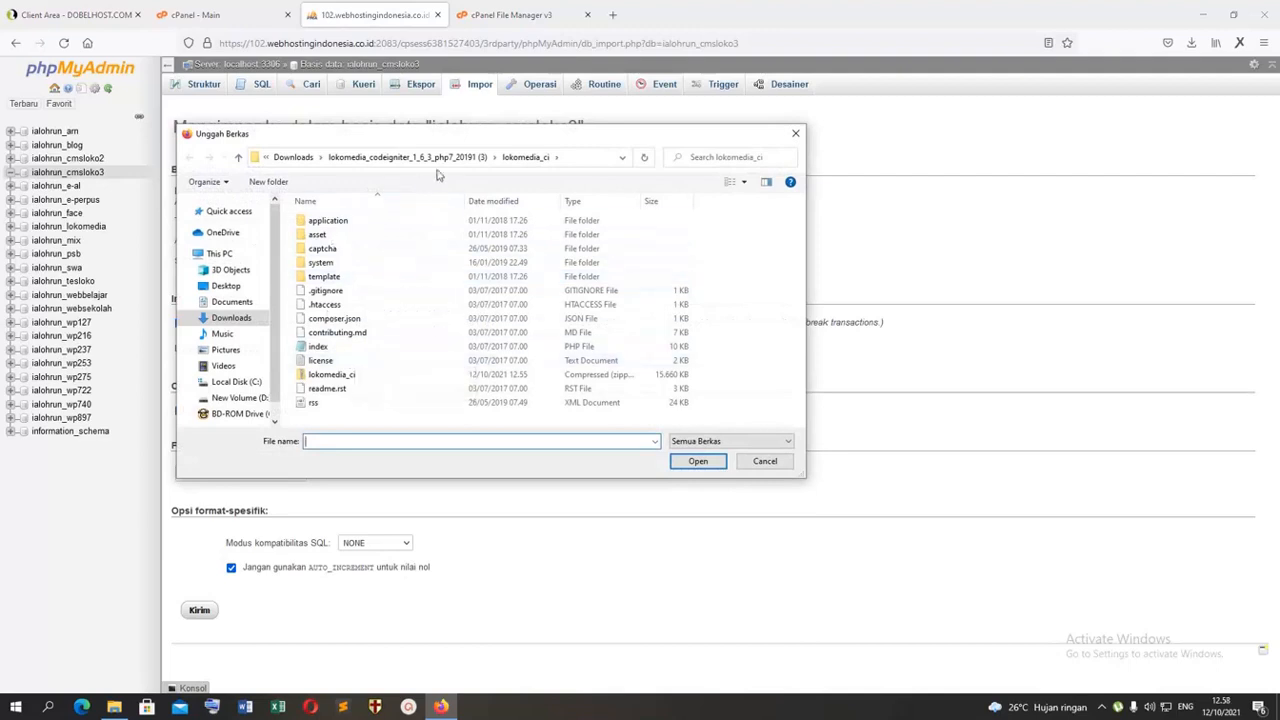
left_click(405, 157)
double_click(340, 234)
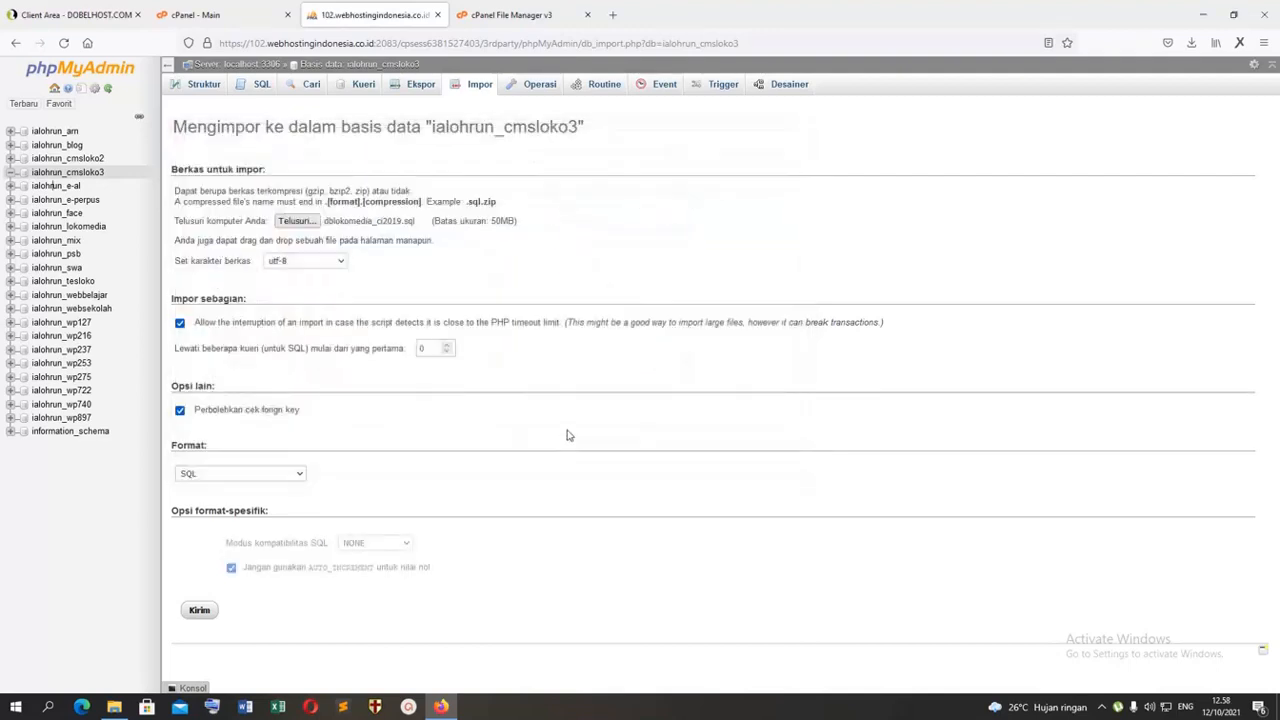
left_click(199, 612)
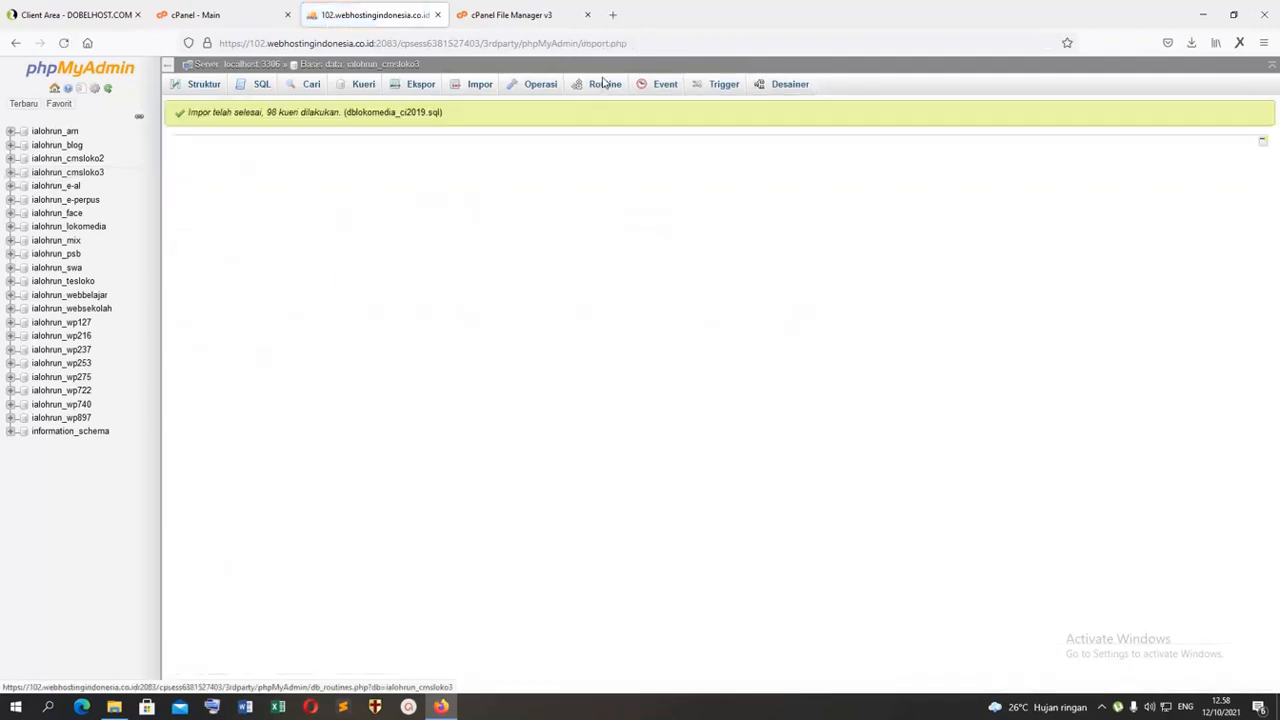
Step: Return to the File Manager and open the application/config folder of democmsloko3.didinmix.my.id
left_click(528, 8)
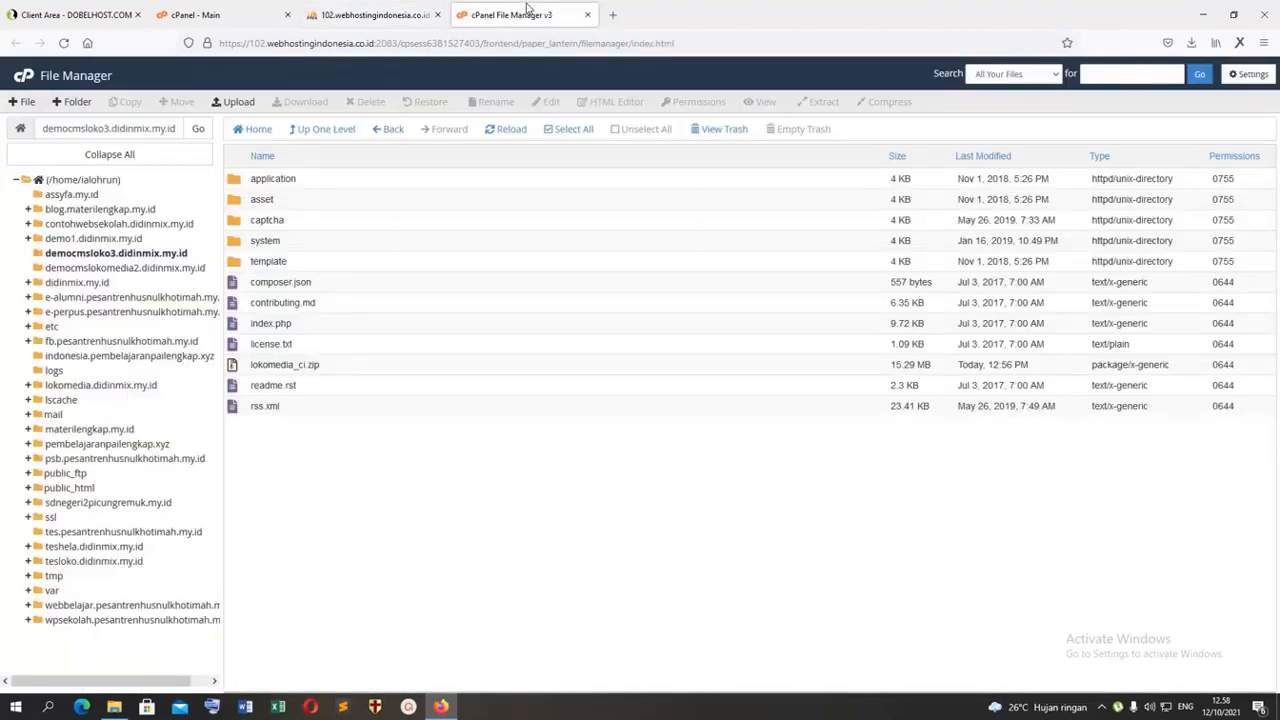
left_click(385, 15)
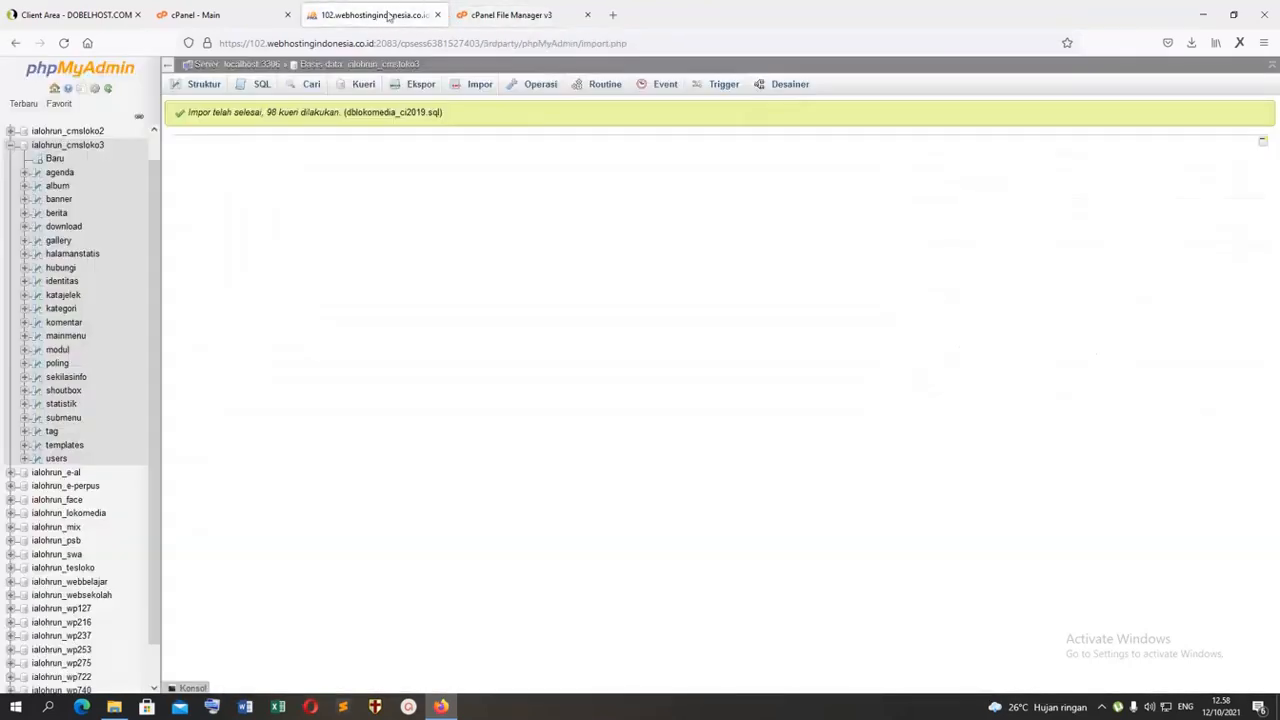
left_click(540, 15)
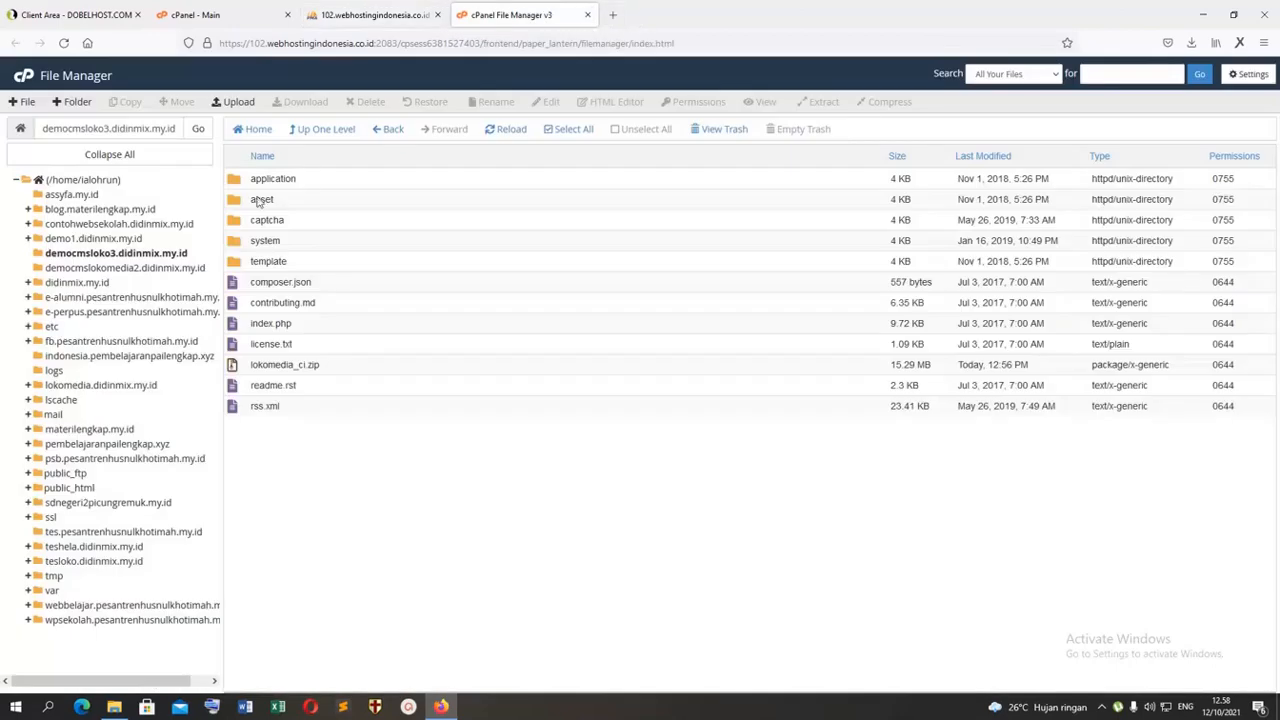
double_click(240, 180)
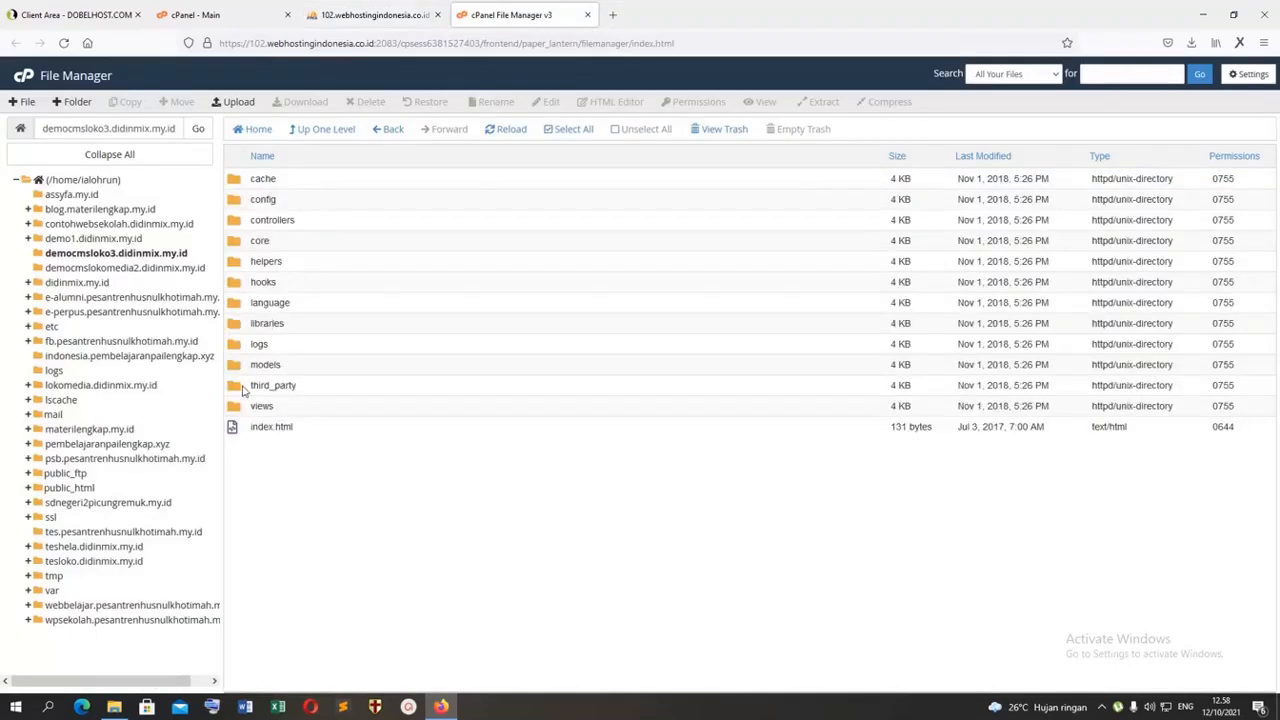
double_click(245, 201)
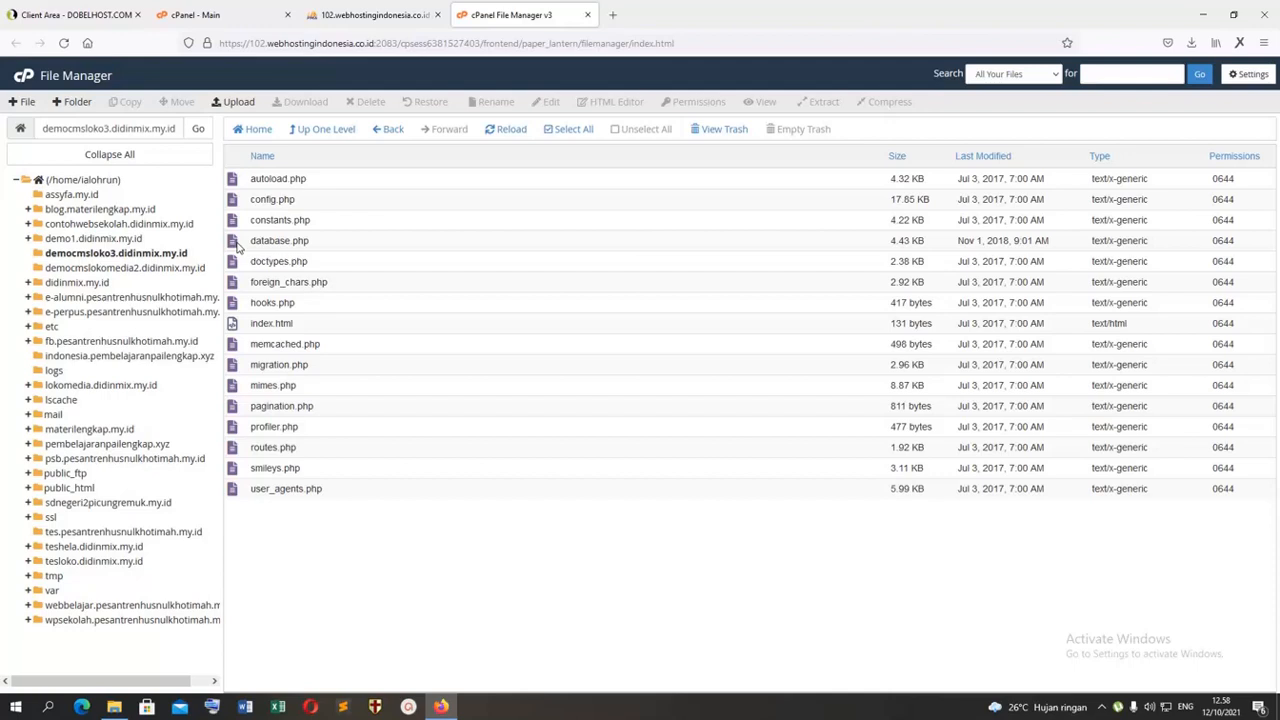
Step: Open database.php from the config folder in the code editor
right_click(237, 246)
left_click(291, 534)
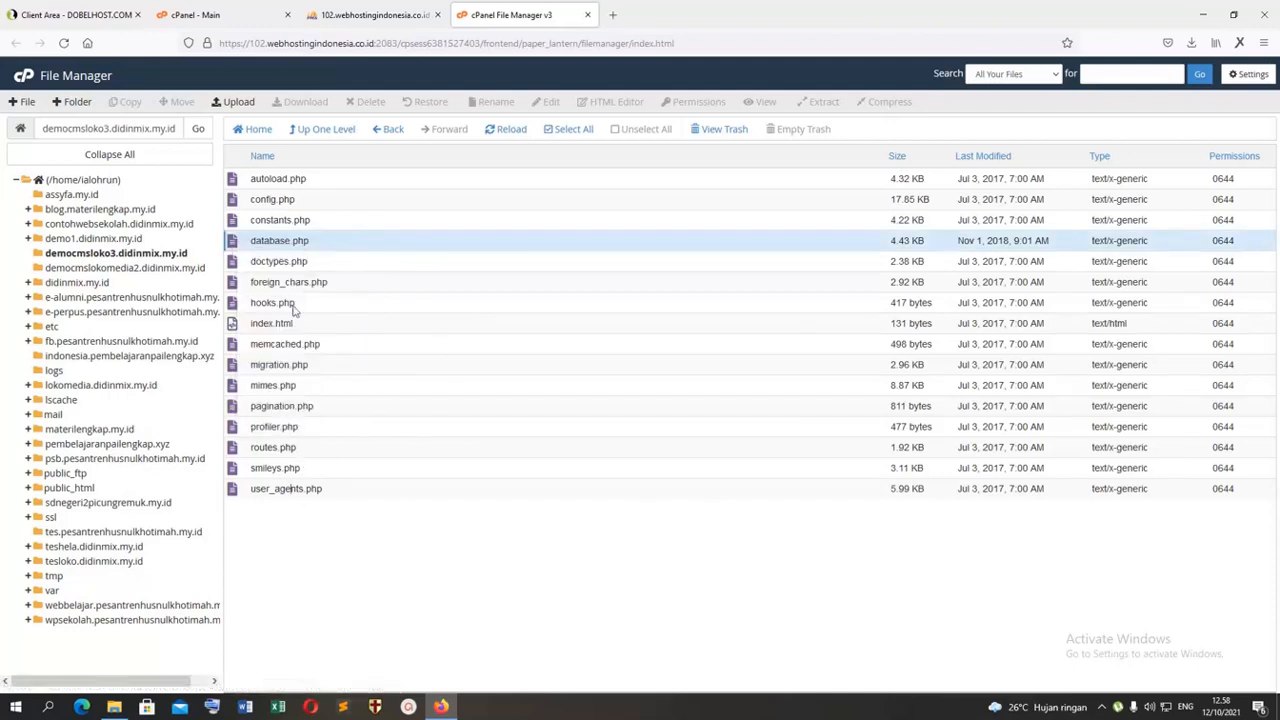
right_click(245, 245)
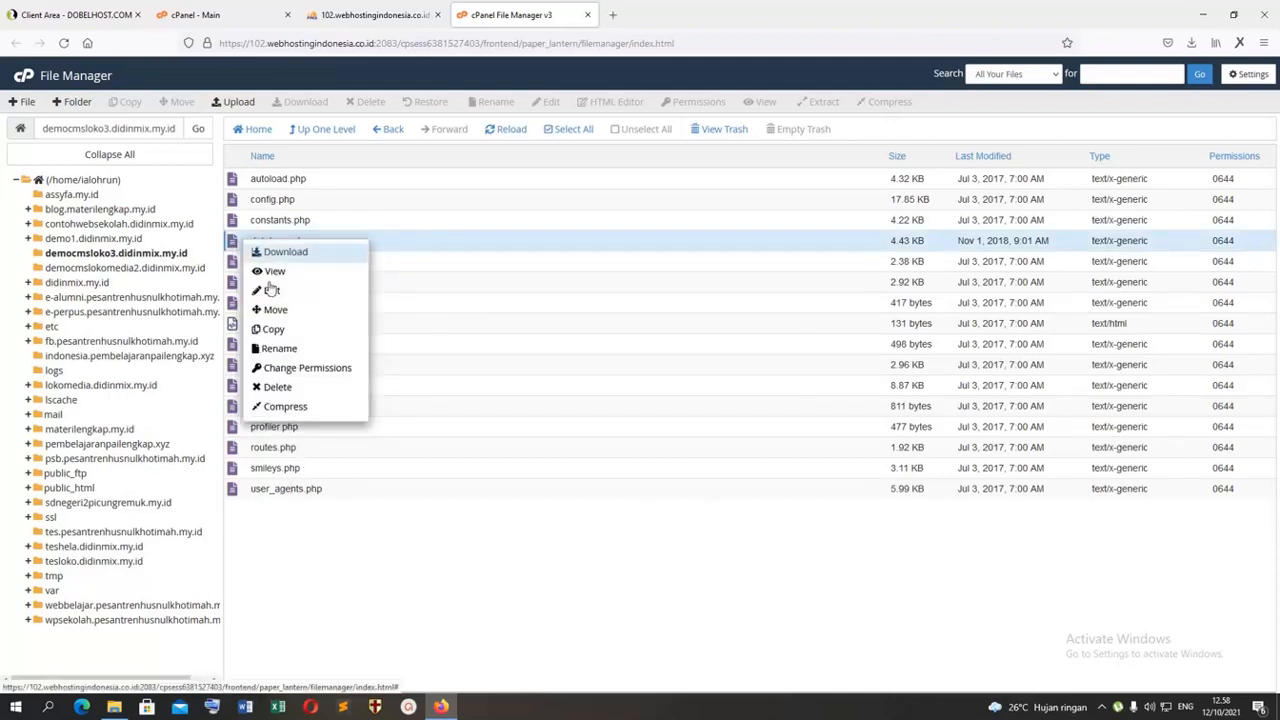
left_click(274, 290)
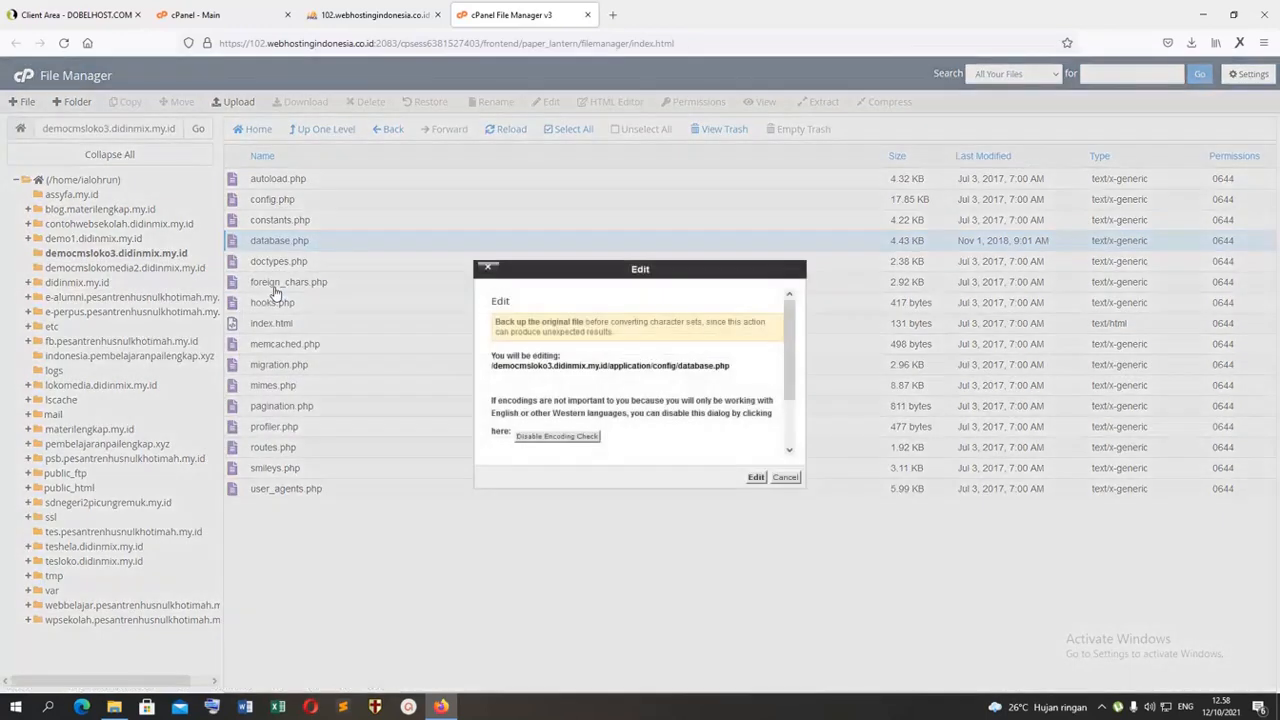
left_click(756, 477)
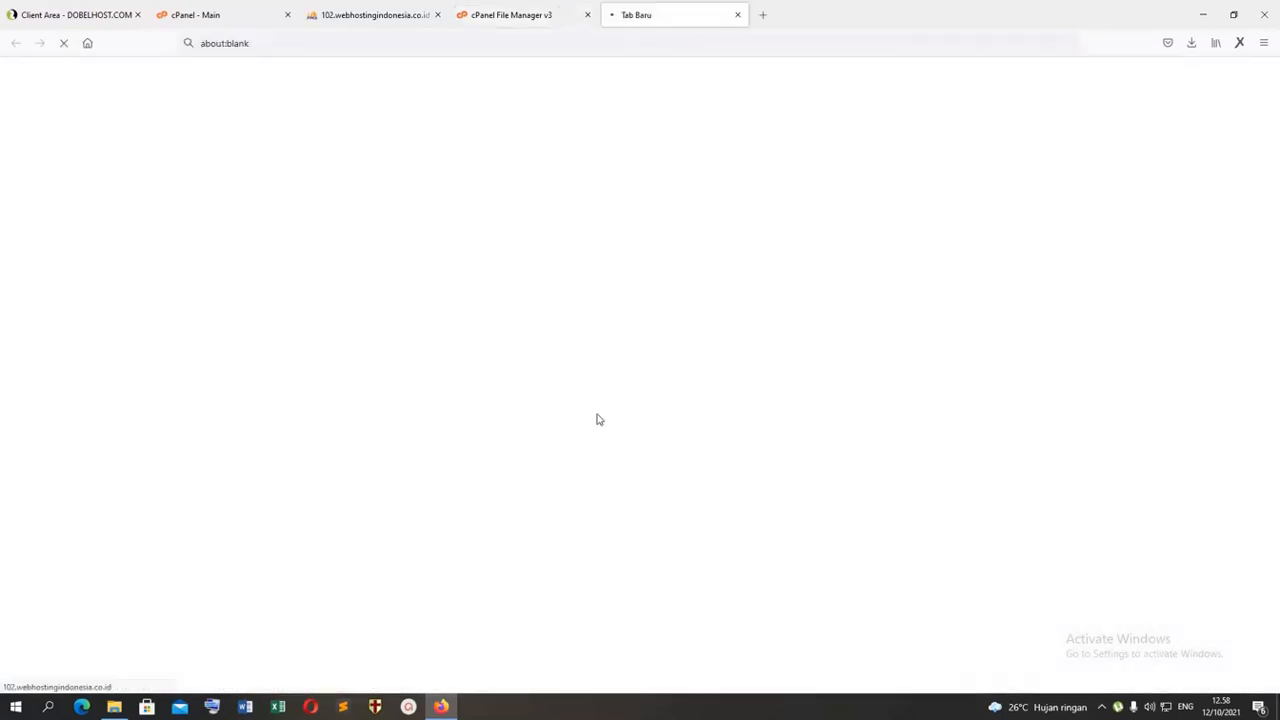
Step: Paste the copied database user password into the 'password' setting of the default connection in database.php
scroll(527, 360, "down", 5)
scroll(528, 357, "down", 3)
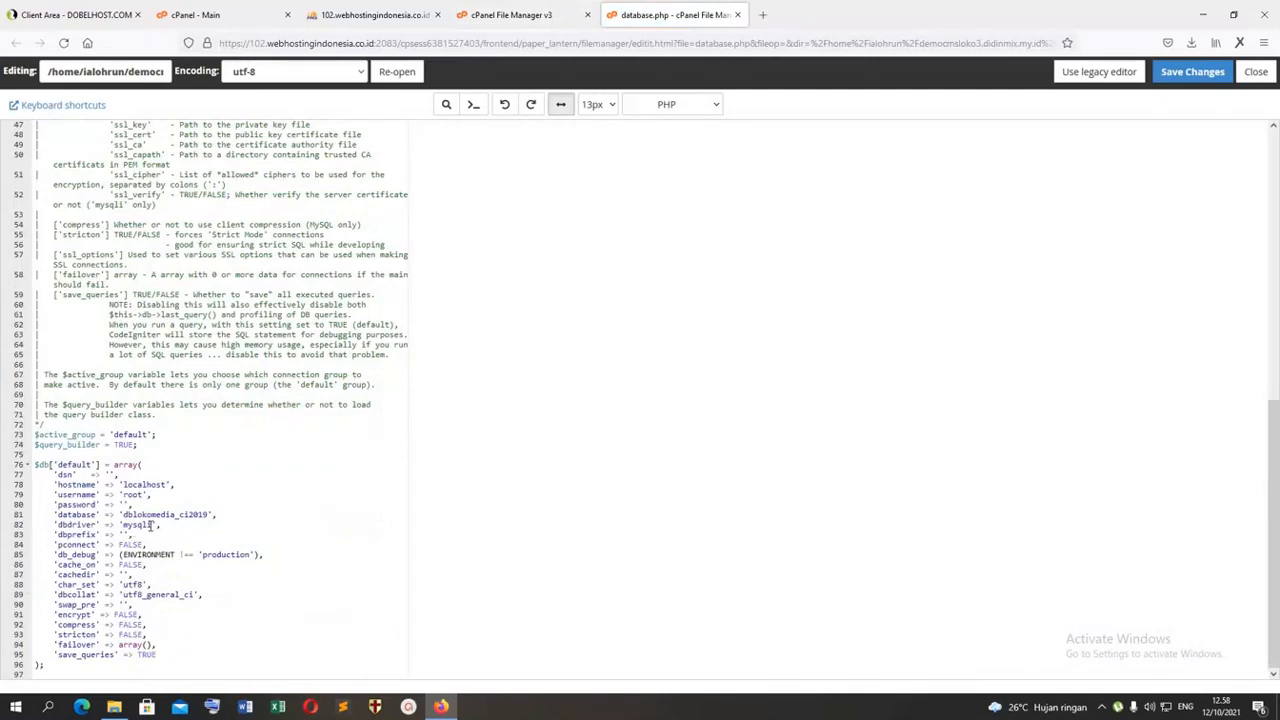
left_click(126, 505)
key("ctrl+v")
Step: Copy the database name ialohrun_cmsloko3 from phpMyAdmin and paste it as both the 'username' and 'database' values in database.php
left_click(515, 15)
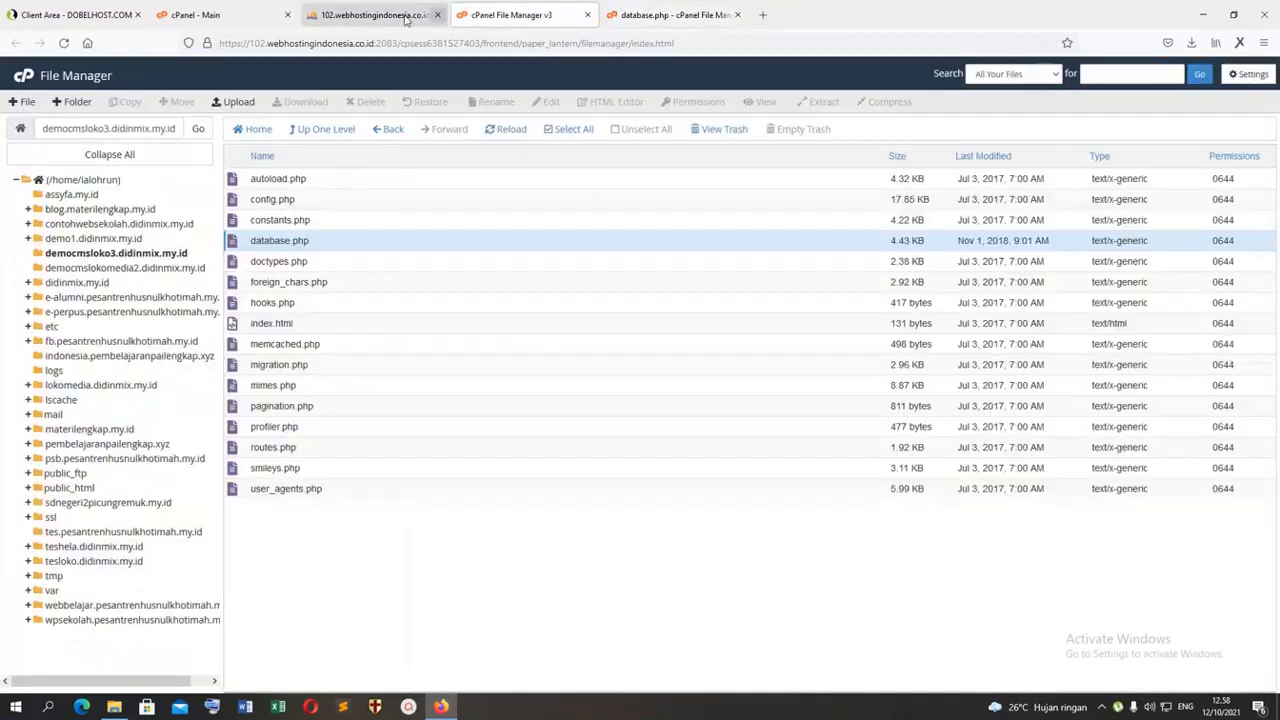
left_click(406, 18)
left_click_drag(104, 145, 30, 146)
key("ctrl+c")
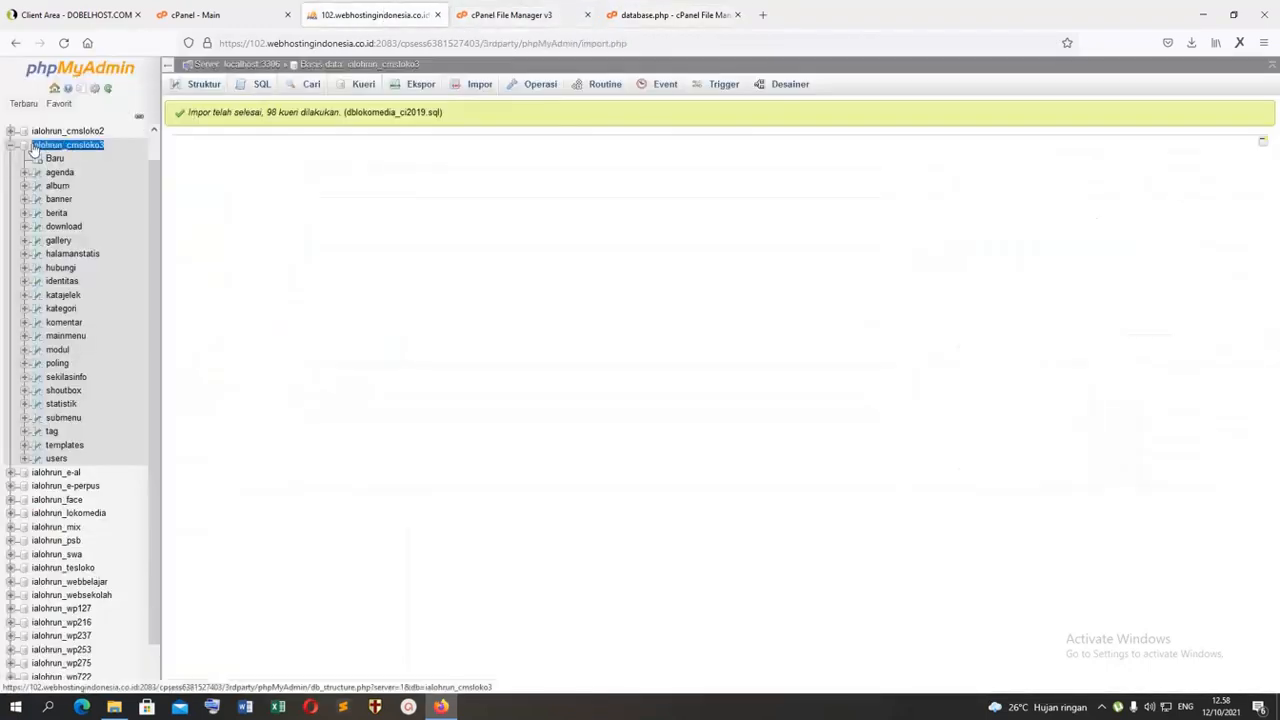
left_click(661, 14)
left_click(142, 495)
key("ctrl+v")
left_click_drag(208, 514, 155, 515)
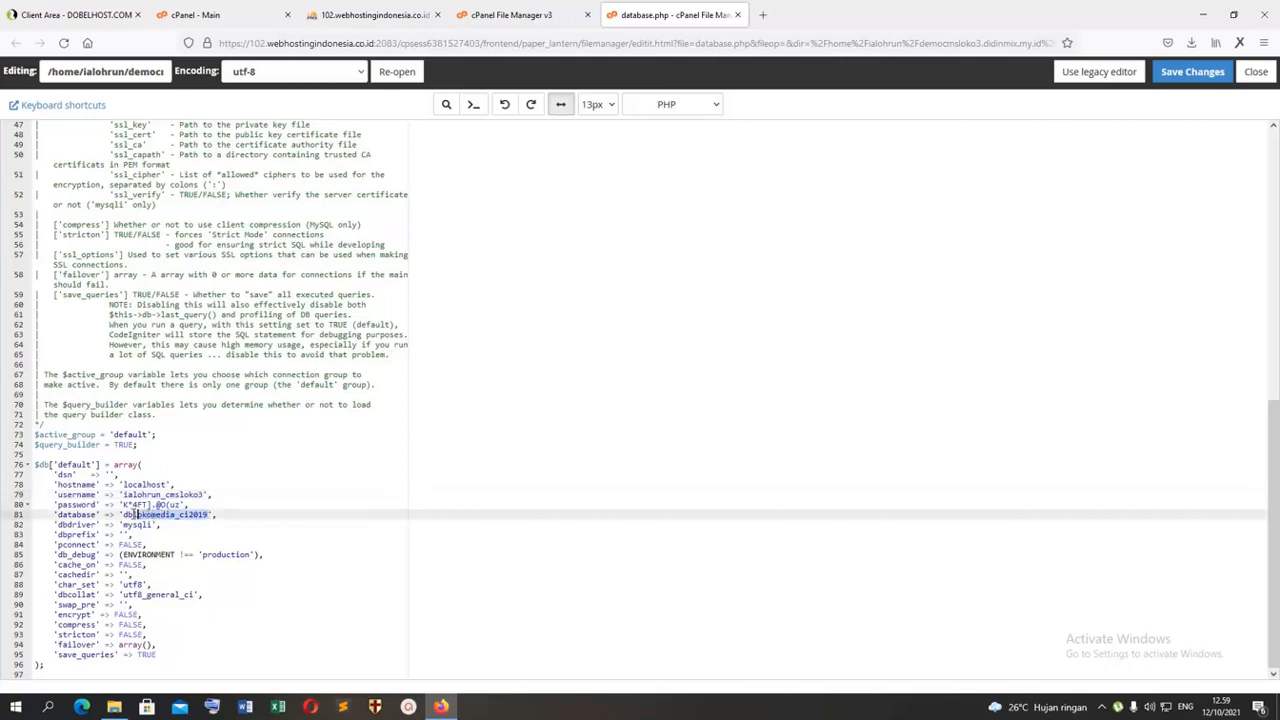
key("ctrl+v")
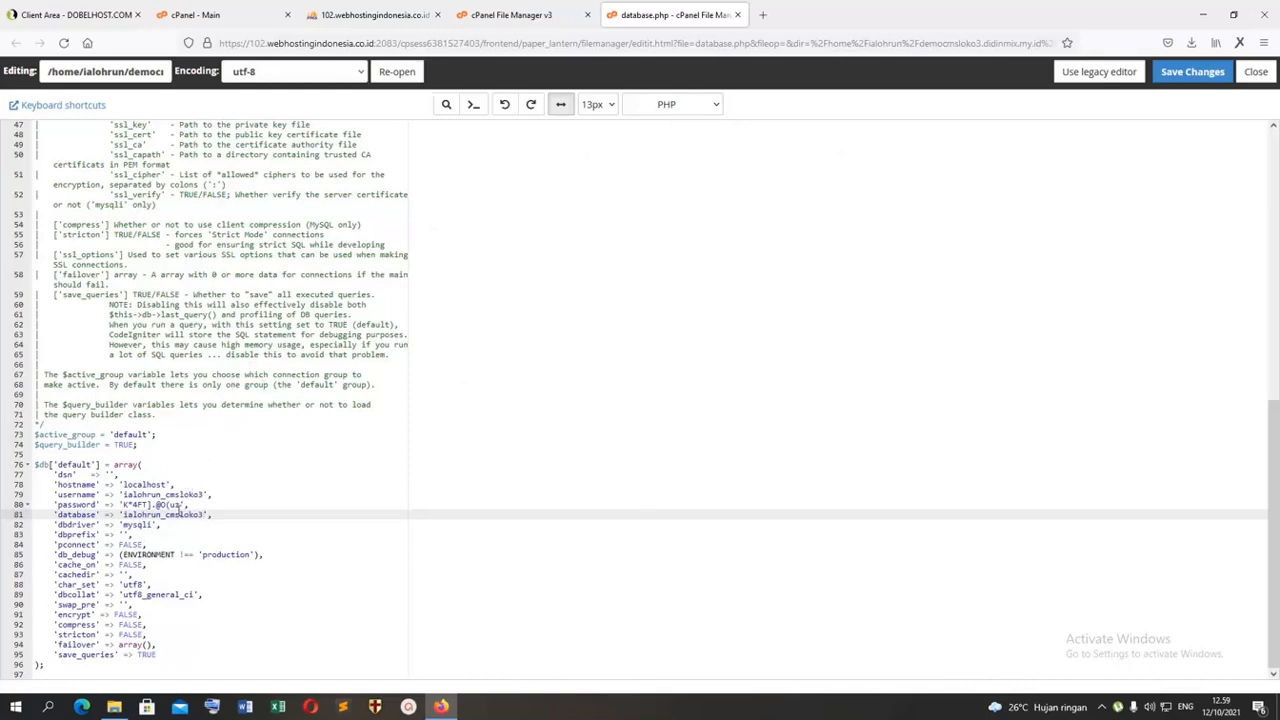
Step: Correct the 'username' value to ialohrun_democmsloko3 and save the changes to database.php
left_click(167, 494)
type("demo")
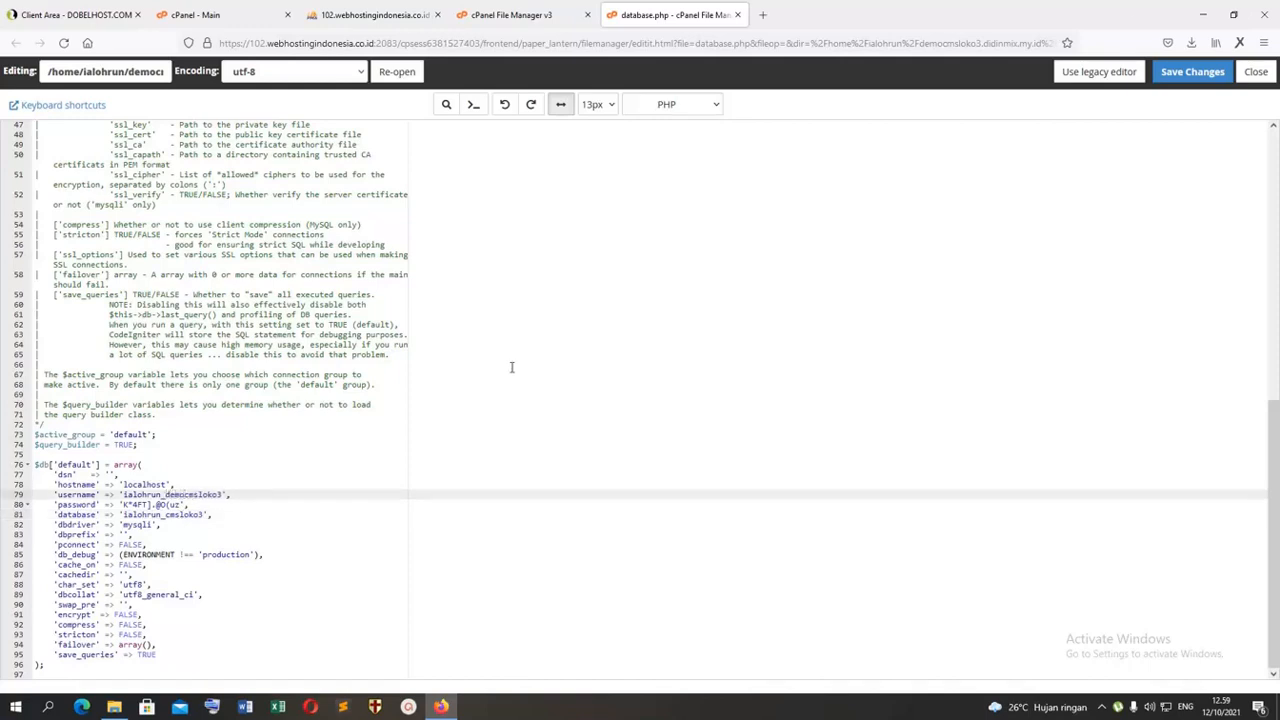
left_click(1192, 71)
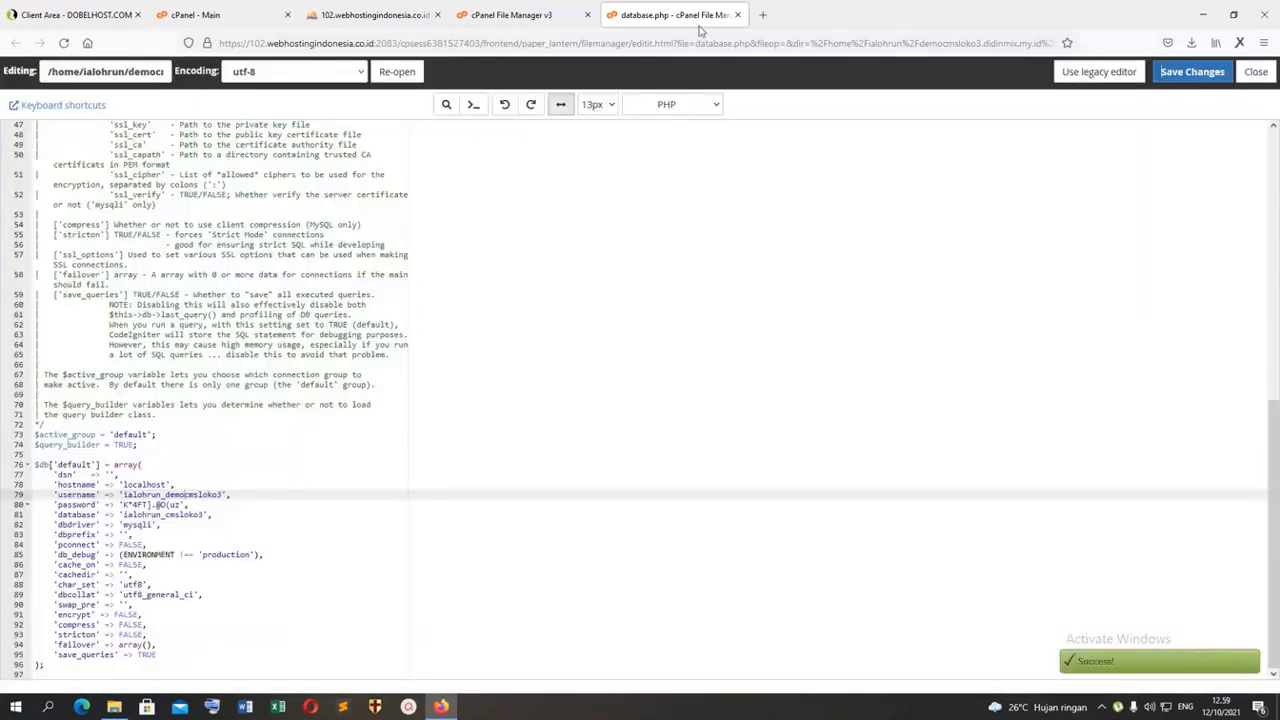
Step: Open the site democmsloko3.didinmix.my.id in a new browser tab
left_click(762, 14)
type("dem")
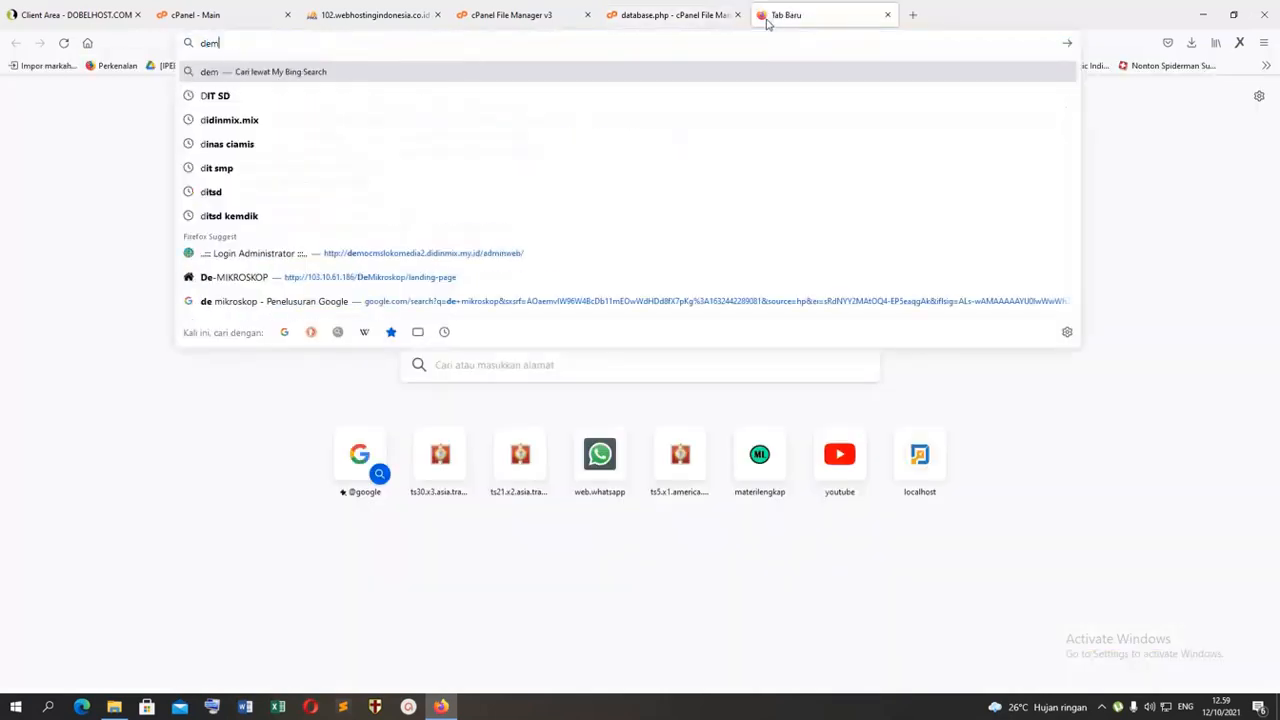
type("o")
left_click(528, 8)
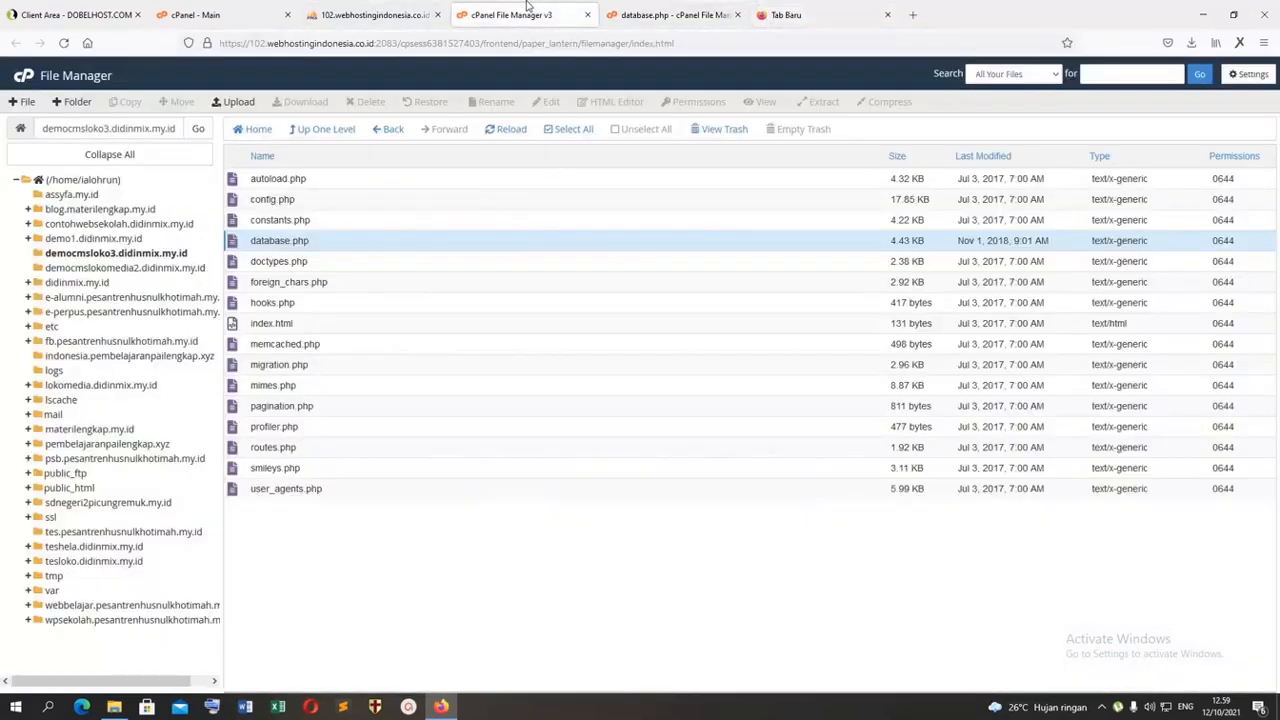
left_click(815, 12)
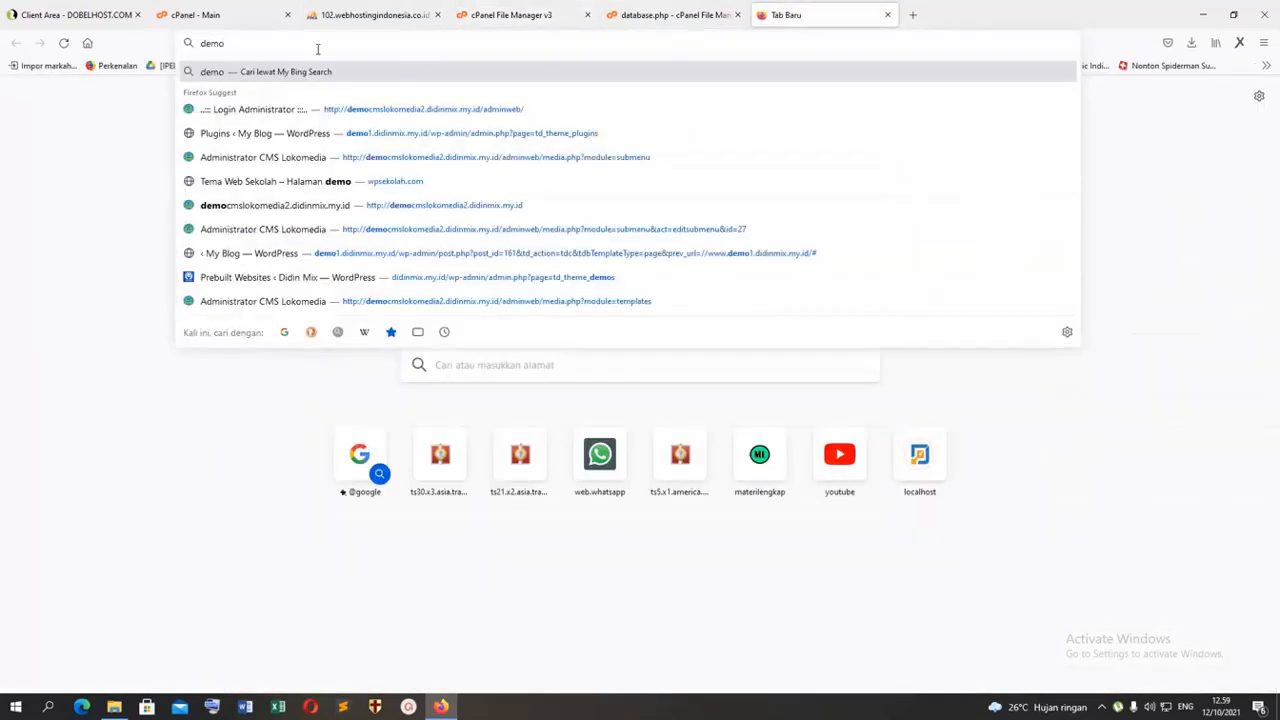
key("BackSpace")
key("BackSpace")
key("BackSpace")
key("BackSpace")
type("did")
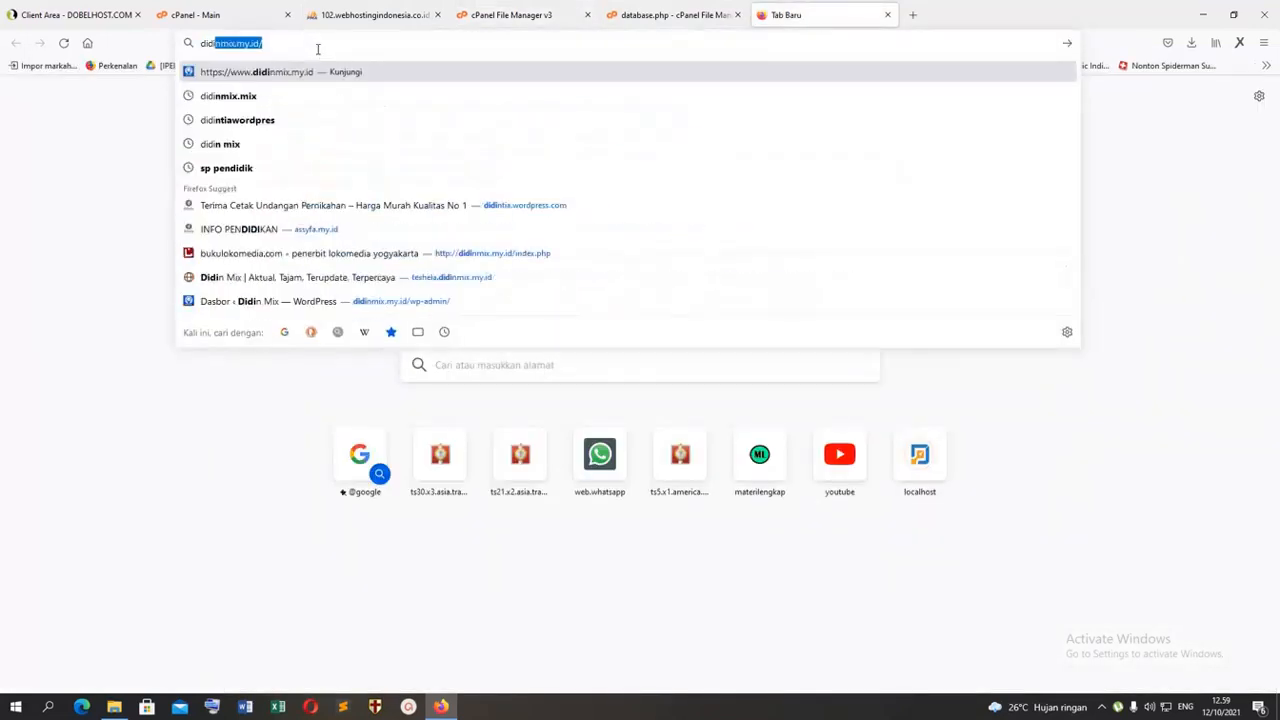
key("Left")
type("demo")
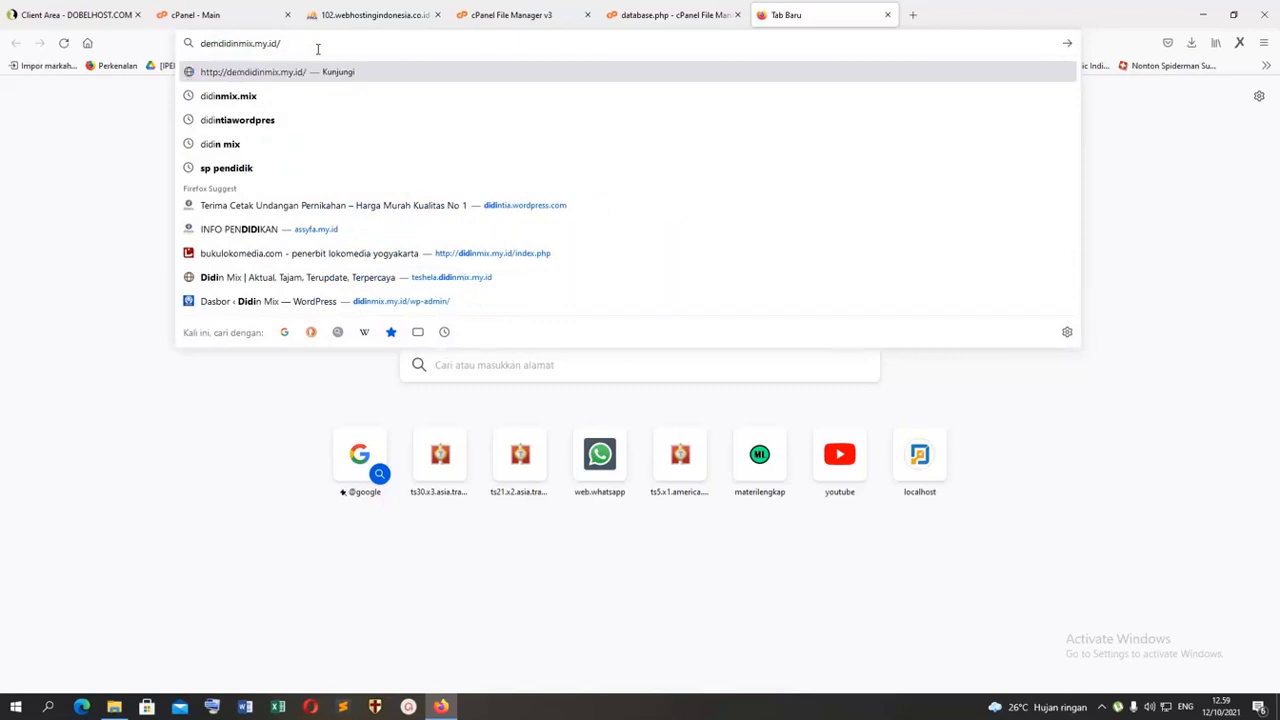
type("cmsloko3")
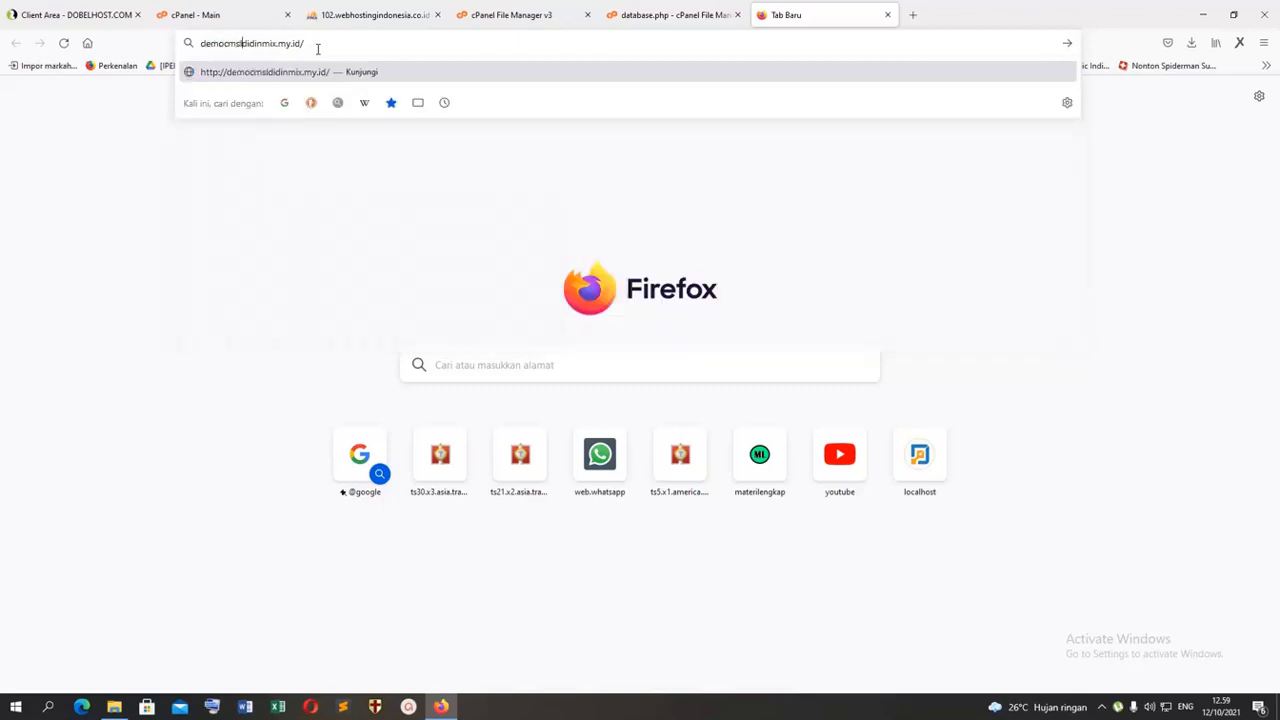
type(".")
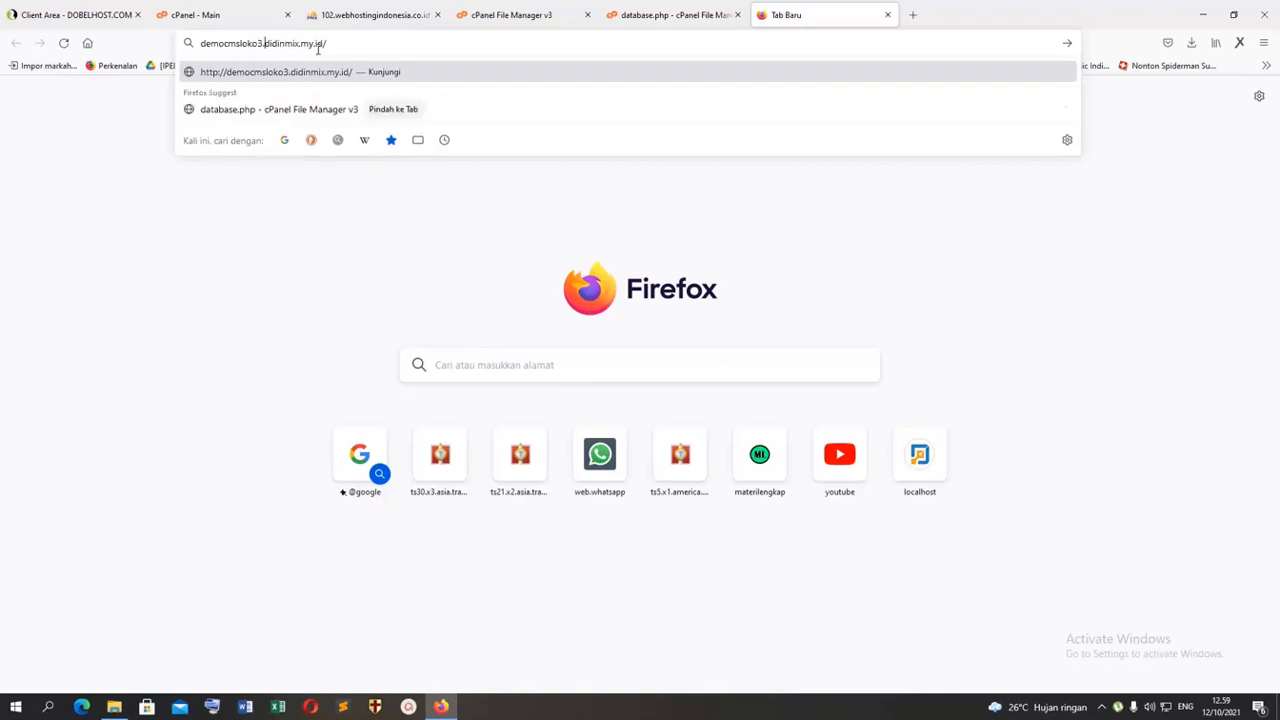
key("Return")
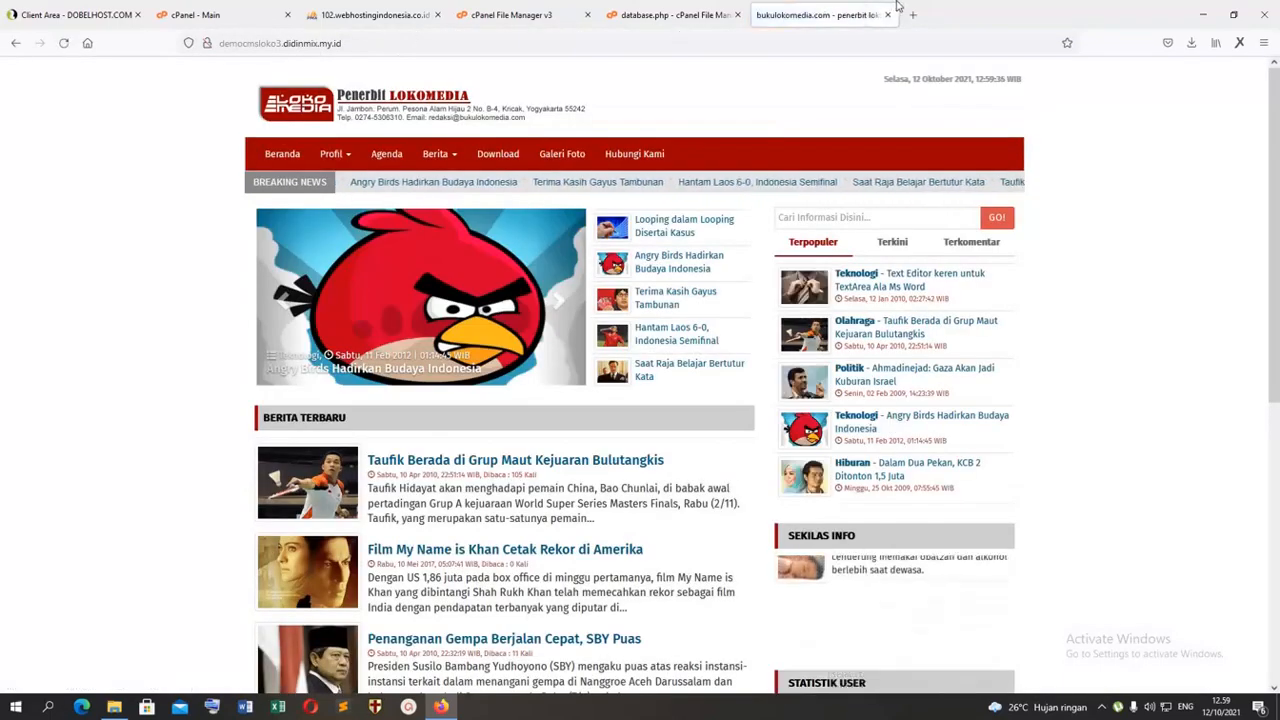
Step: Look through the site's home page from the header and news slider down to the photo gallery, polling and footer
scroll(1134, 146, "down", 5)
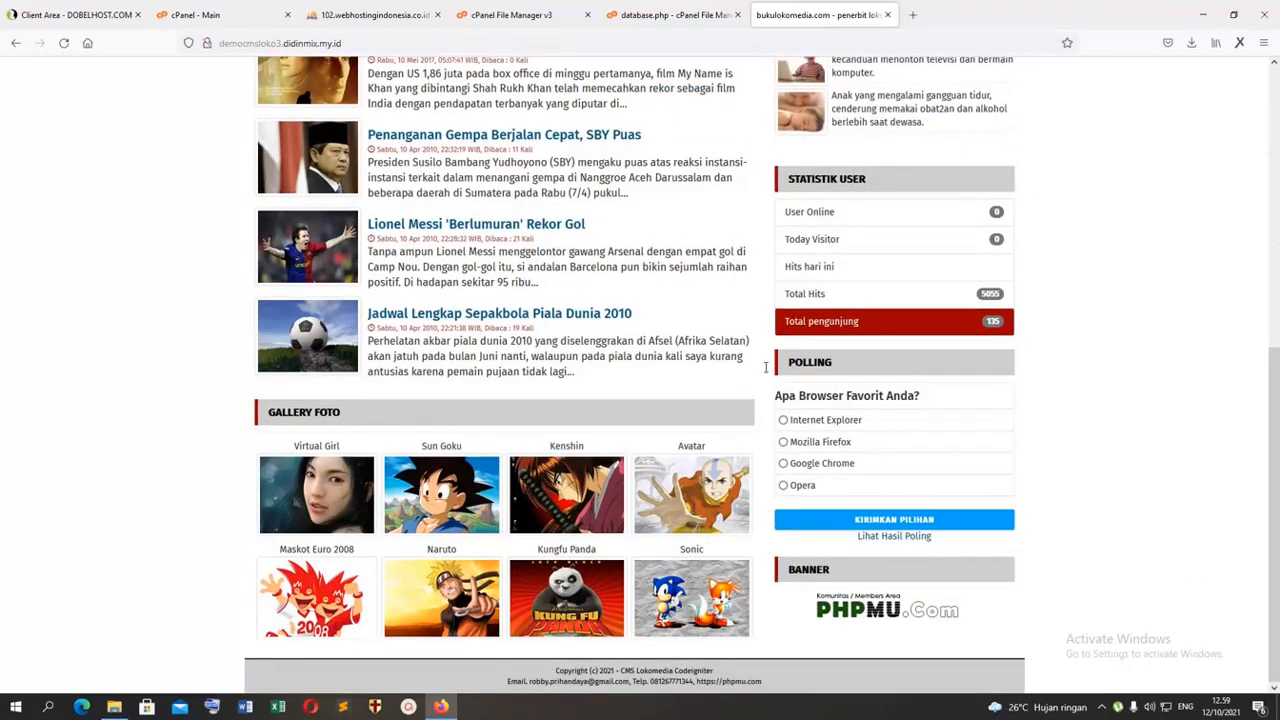
scroll(785, 350, "up", 5)
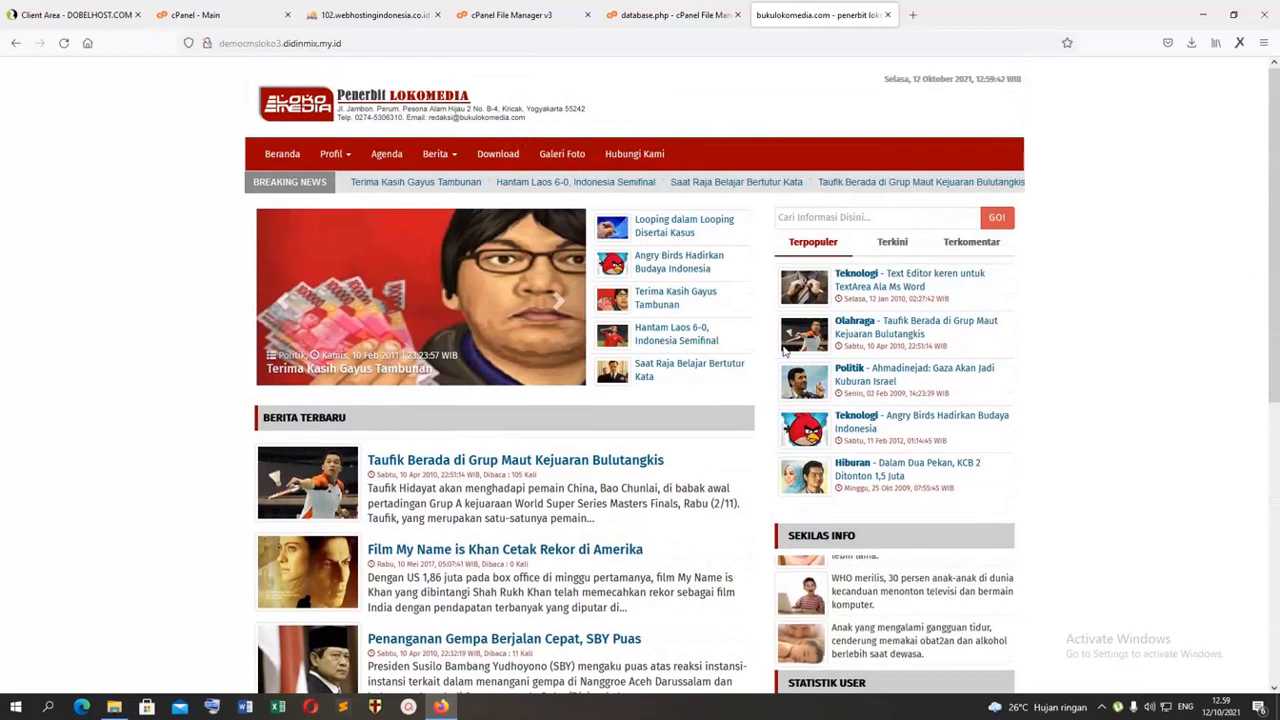
scroll(785, 350, "down", 5)
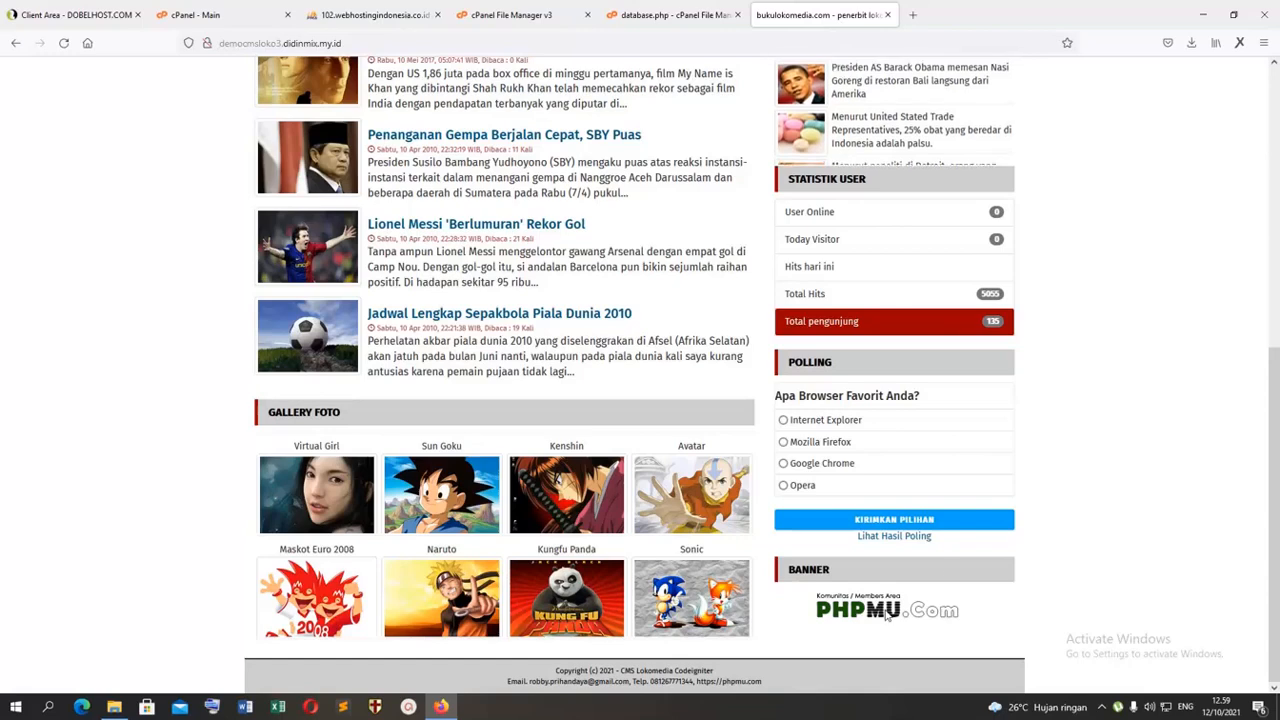
scroll(1262, 456, "up", 5)
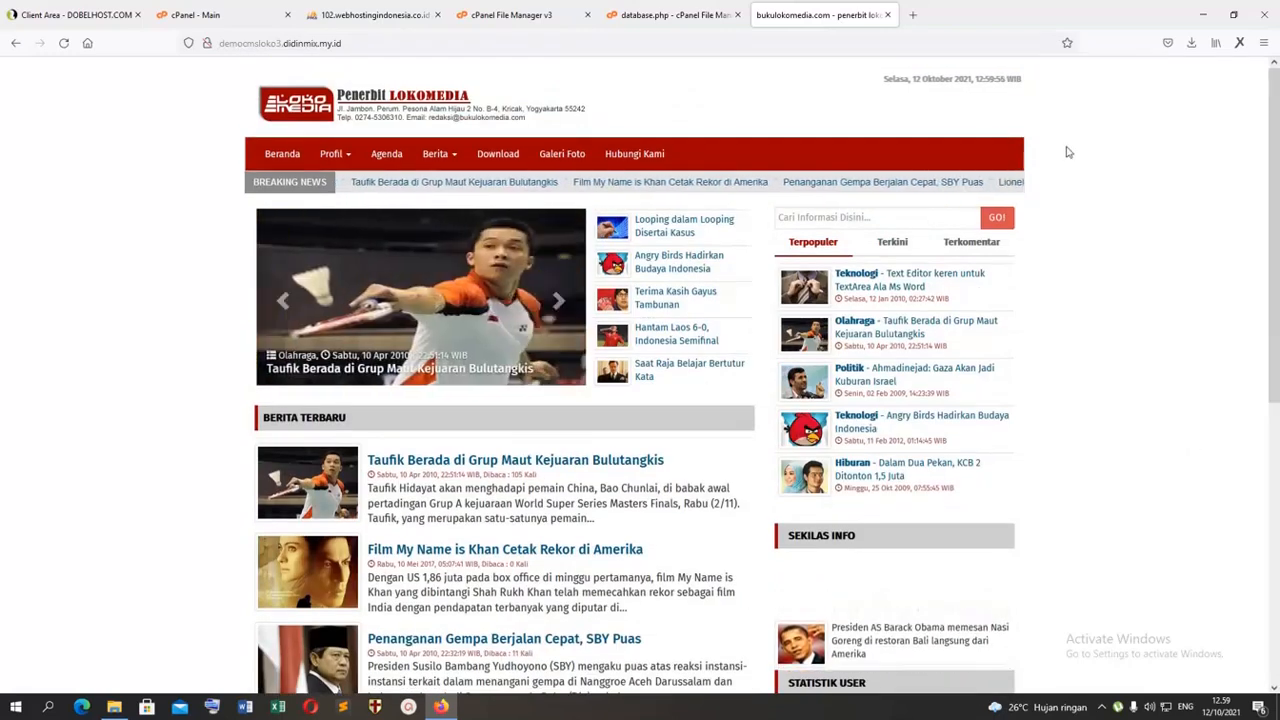
scroll(1050, 420, "down", 5)
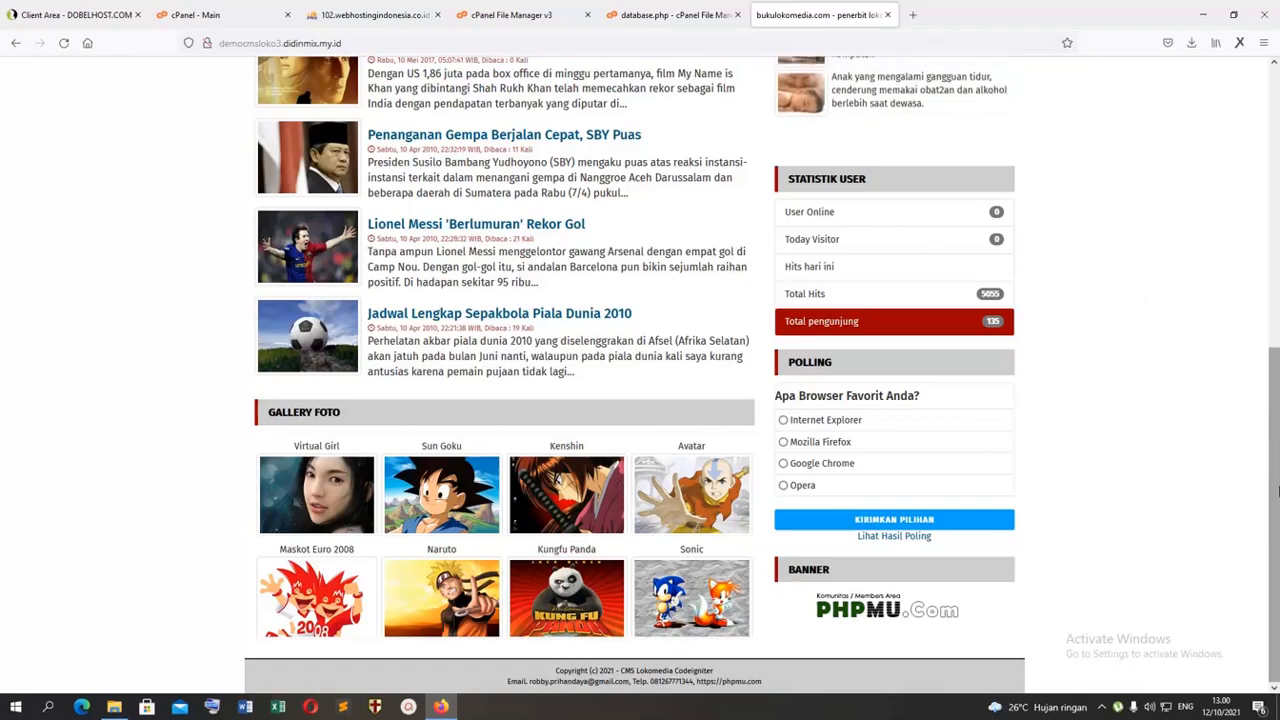
mouse_move(1276, 471)
left_mouse_down()
mouse_move(1277, 200)
mouse_move(1277, 482)
left_mouse_up()
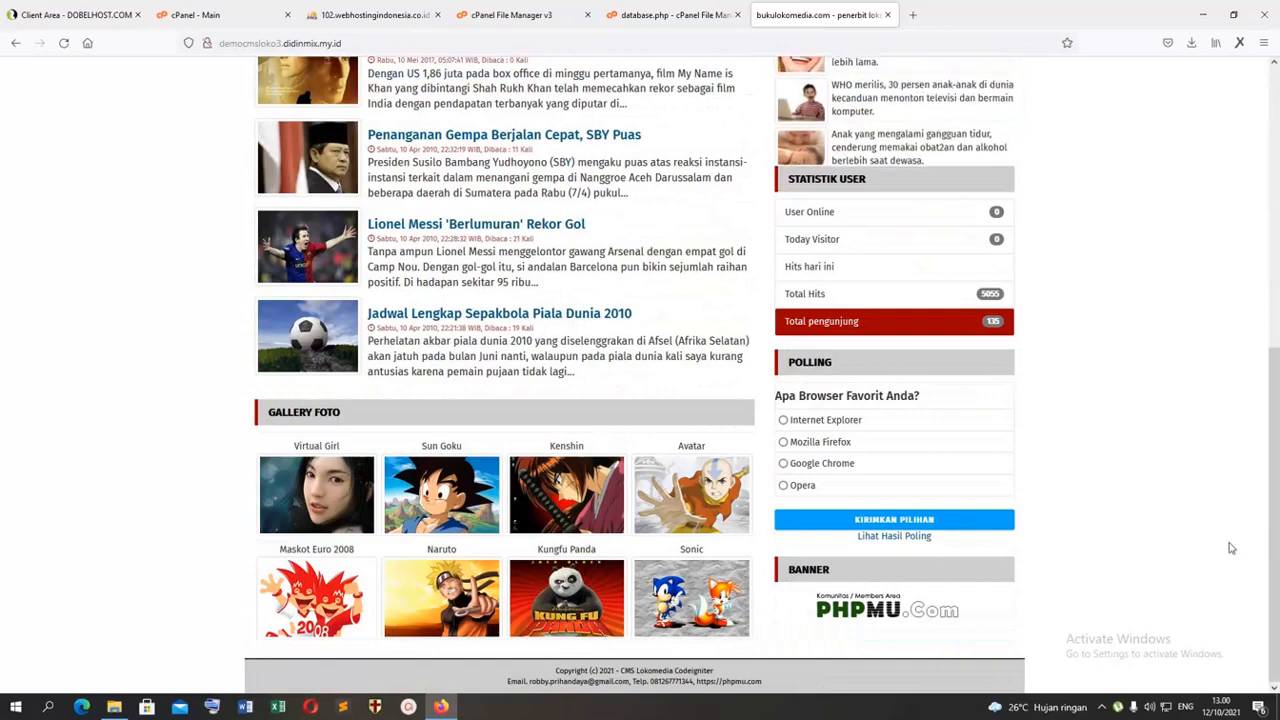
left_click_drag(1277, 442, 1278, 150)
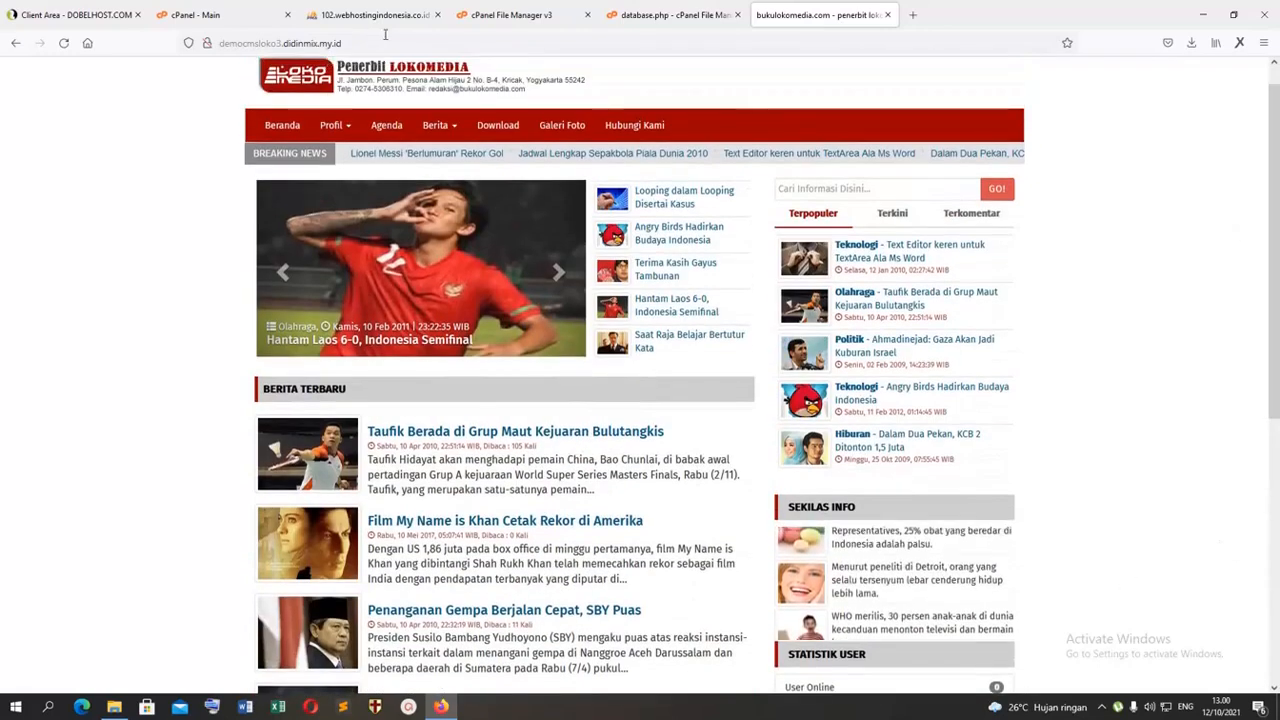
left_click(401, 35)
left_click(1191, 240)
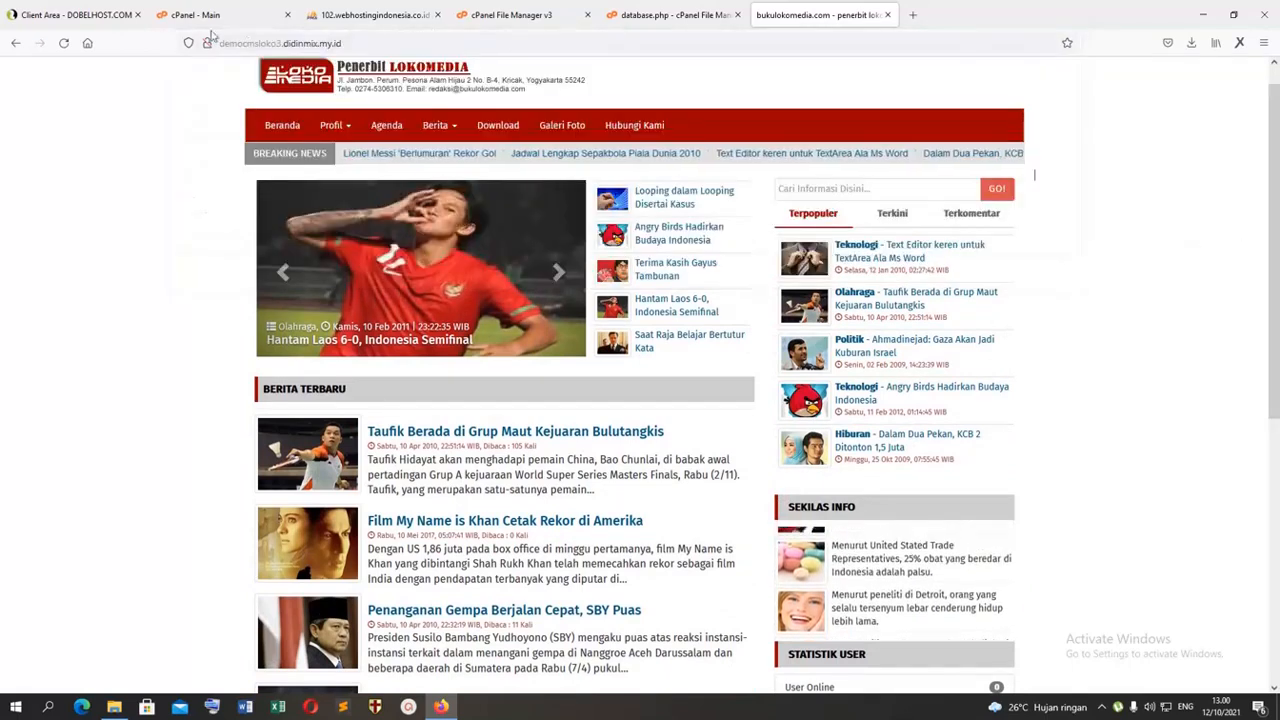
Step: Open the site's admin login page at democmsloko3.didinmix.my.id/administrator
left_click(407, 42)
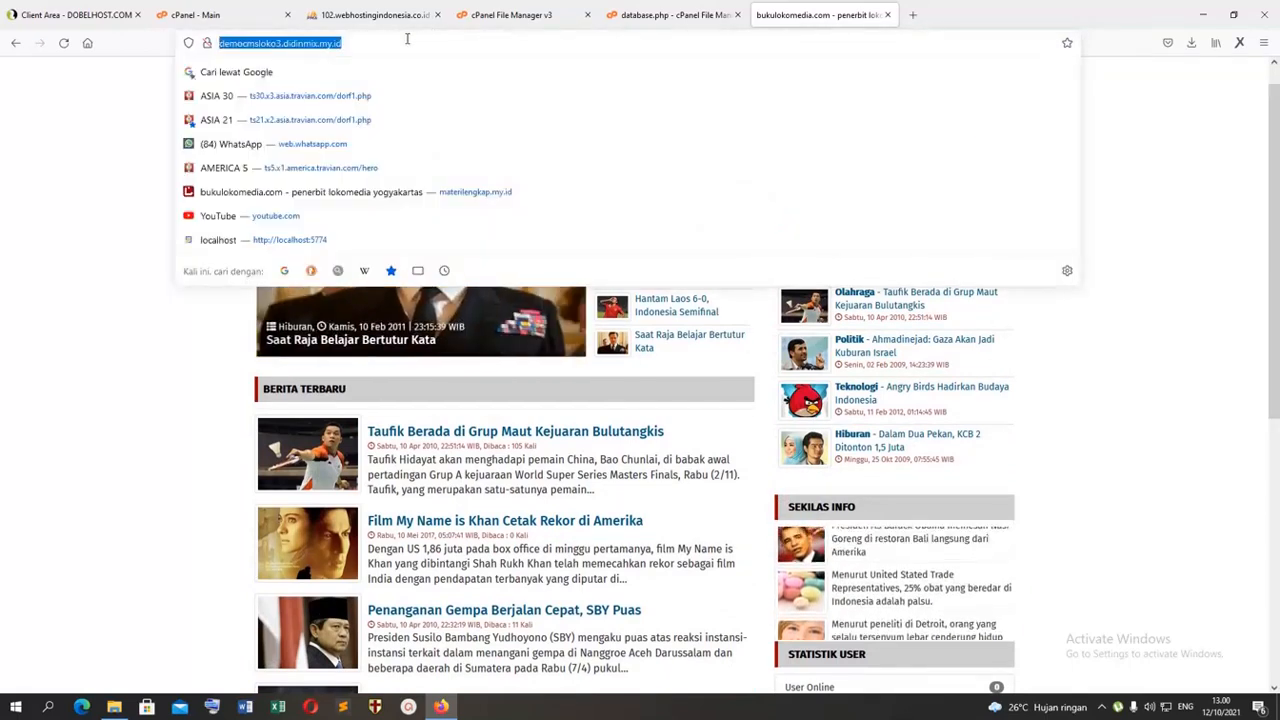
type("/")
key("ctrl+z")
left_click(407, 39)
type("/")
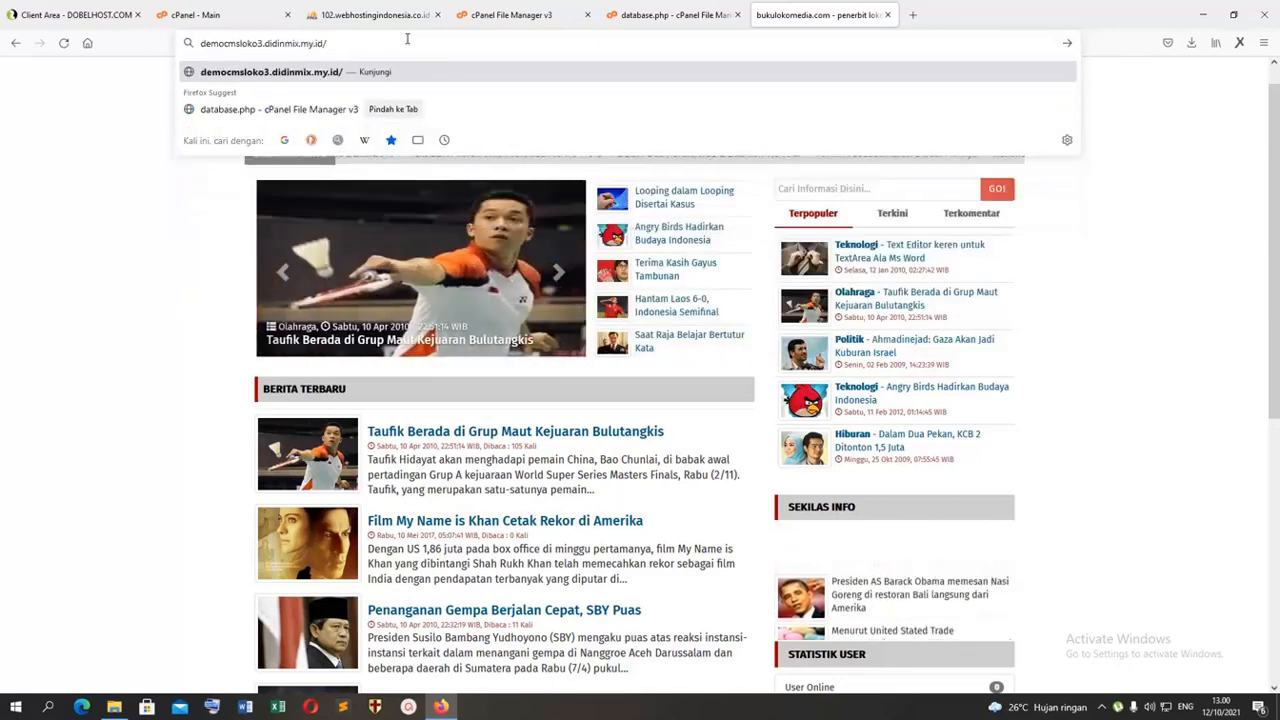
type("administrator")
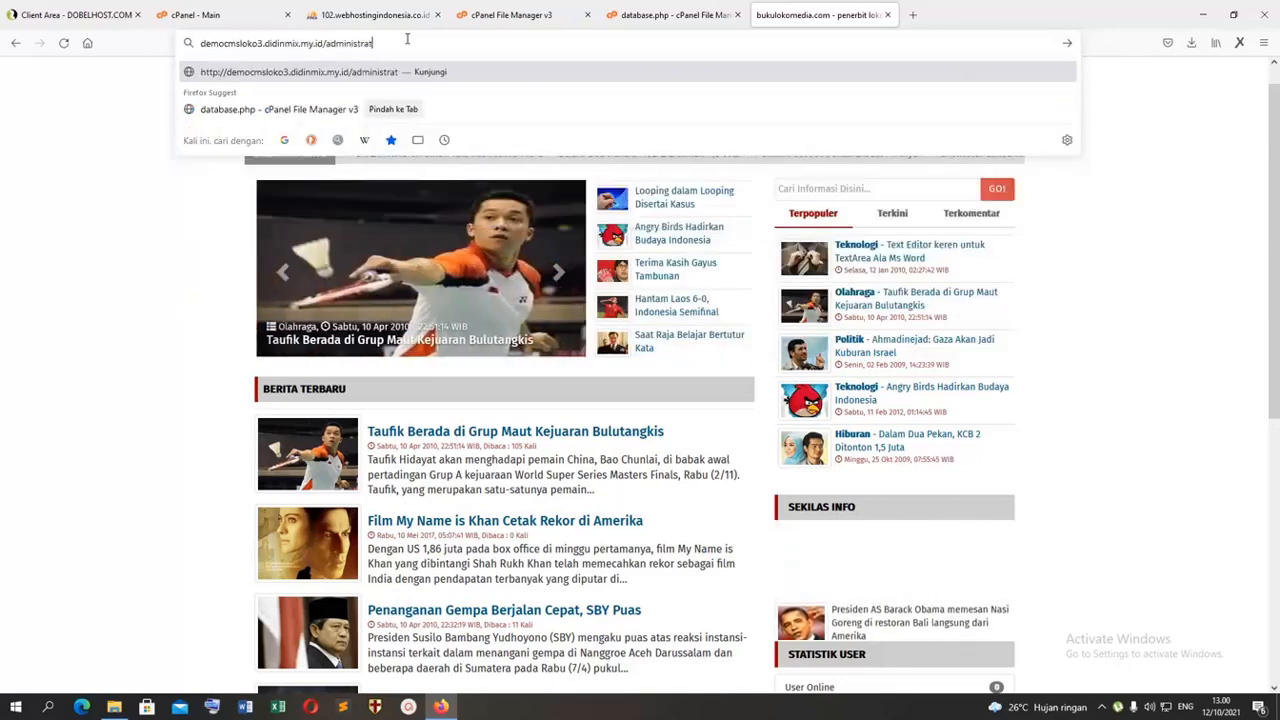
key("Return")
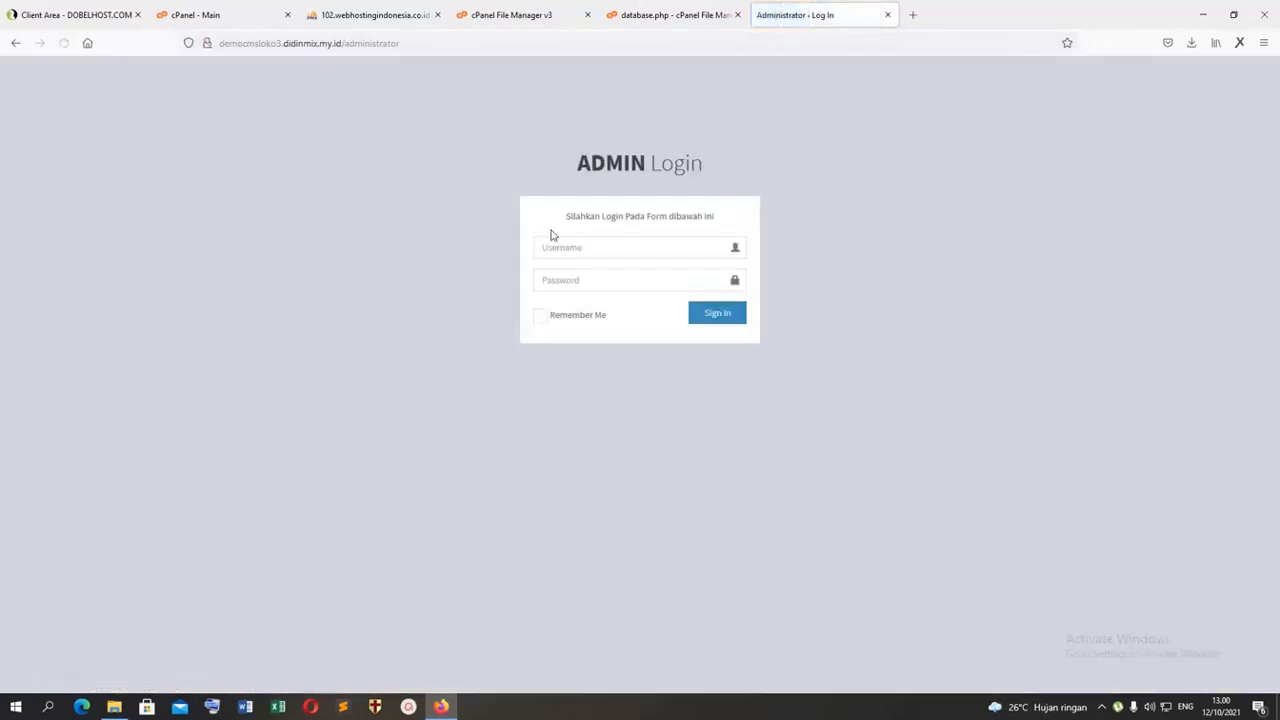
Step: Sign in to the CMS administration with the username admin and the account password
left_click(560, 245)
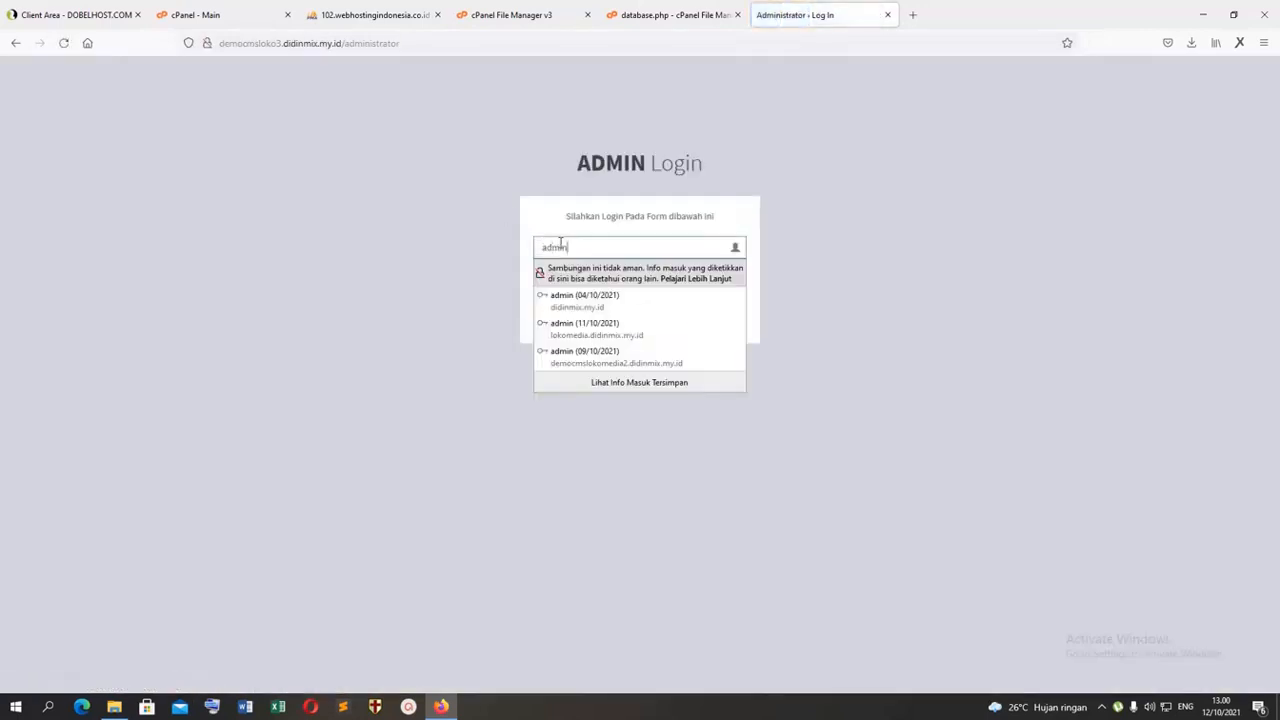
key("Tab")
type("admin")
key("Return")
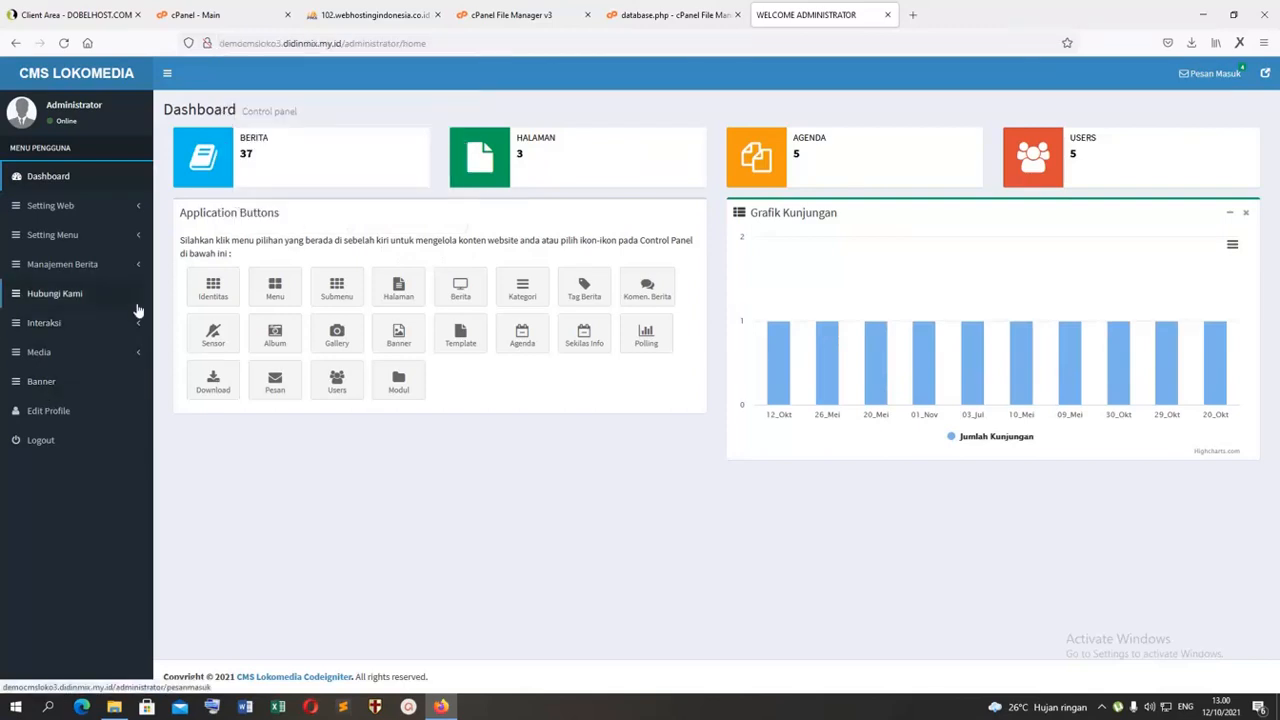
Step: Show the Setting Web entries of the admin navigation and collapse the sidebar
left_click(58, 207)
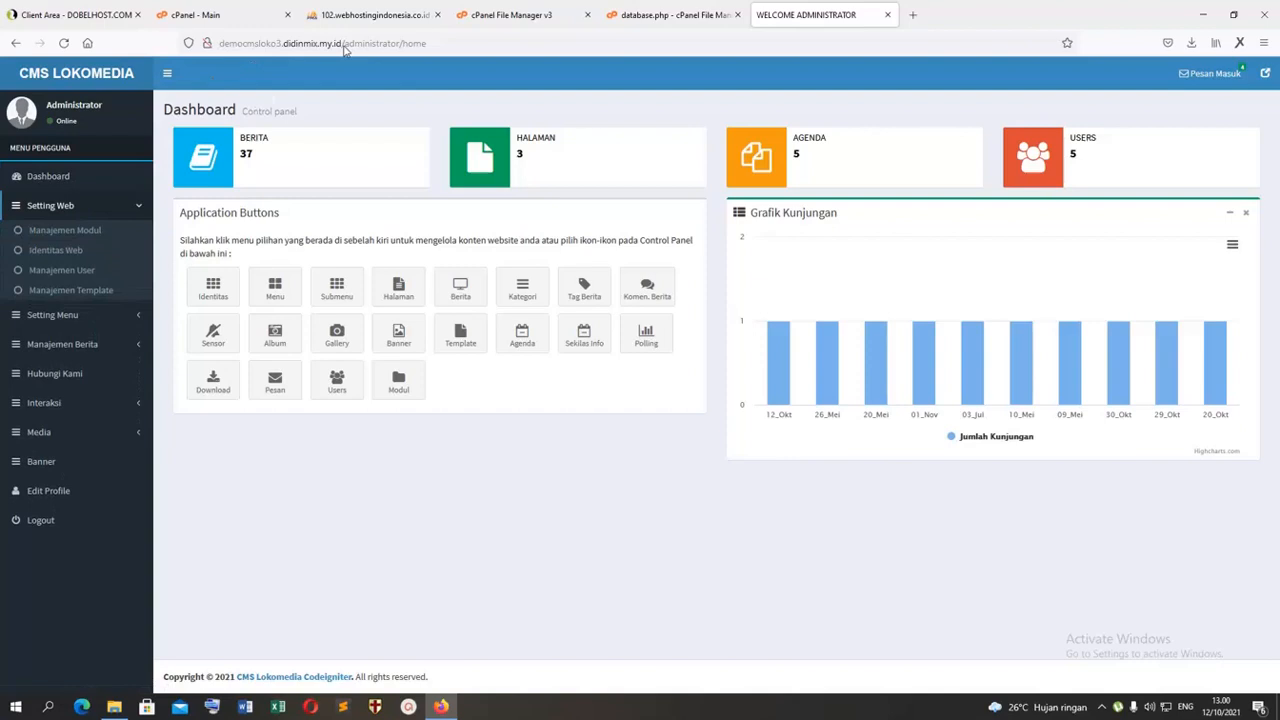
left_click(168, 74)
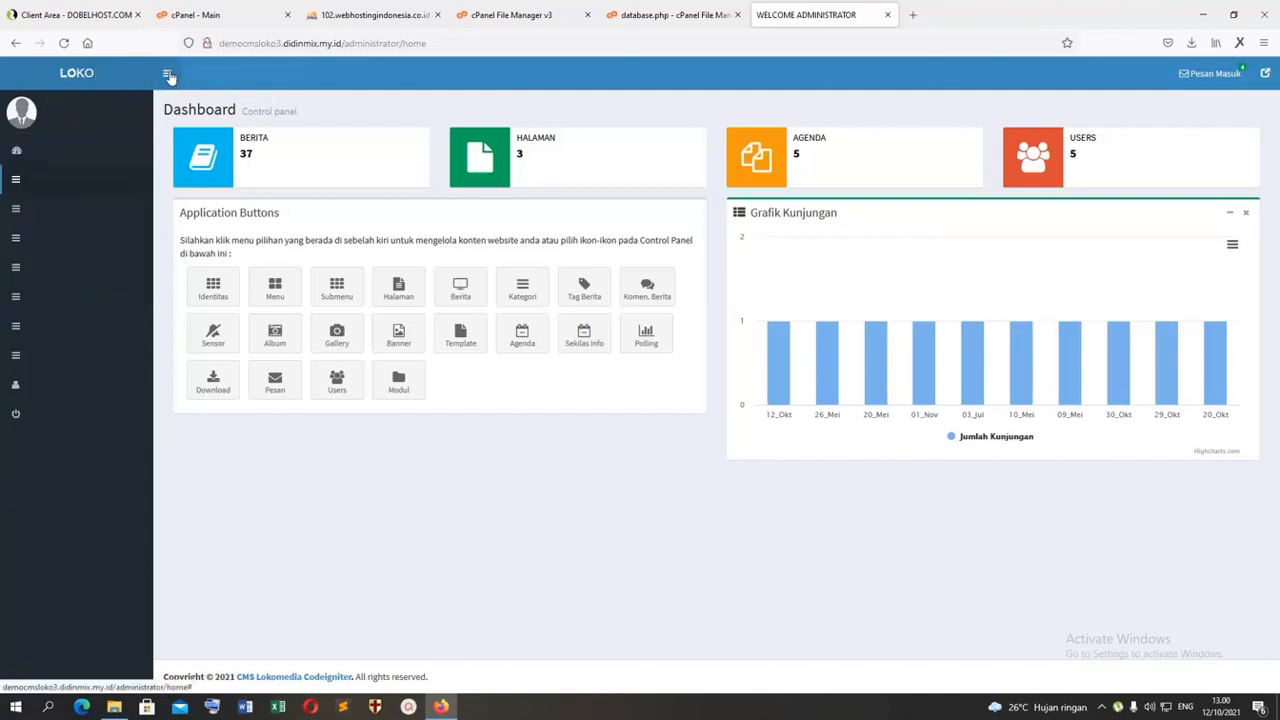
left_click(47, 73)
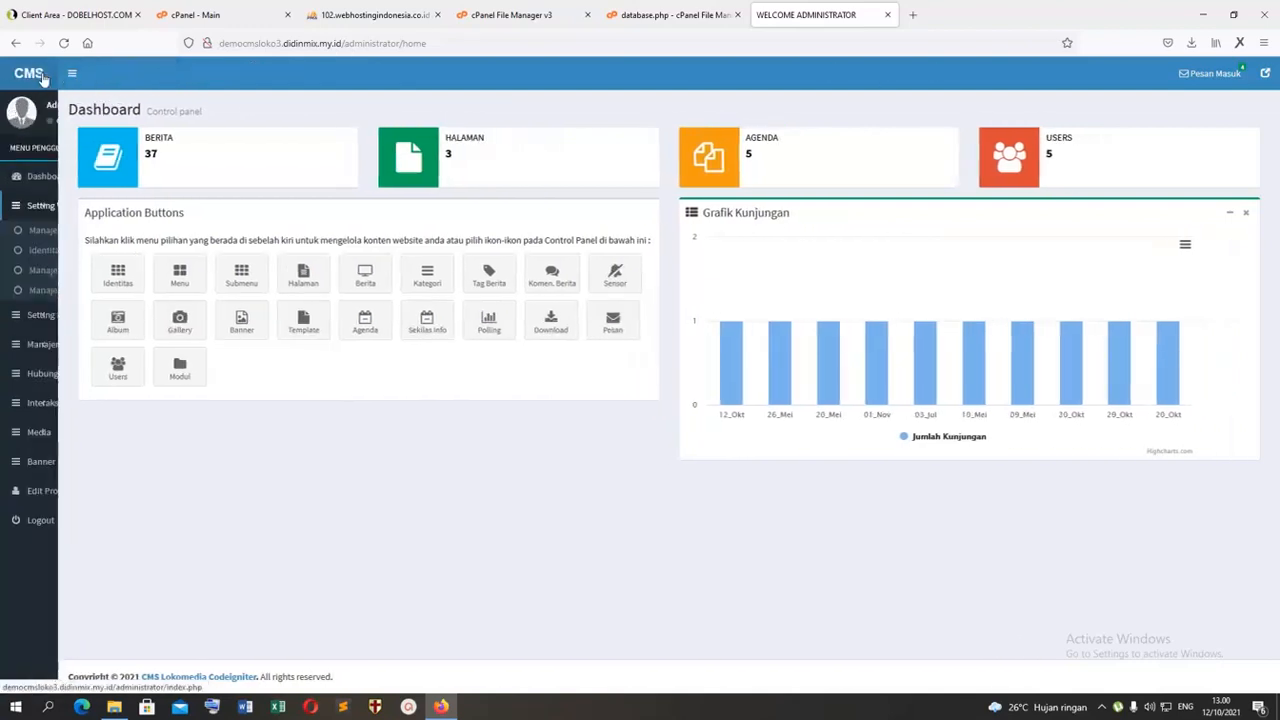
Step: Open the public home page democmsloko3.didinmix.my.id in another new tab, keeping the admin dashboard open
left_click(912, 15)
type("demos")
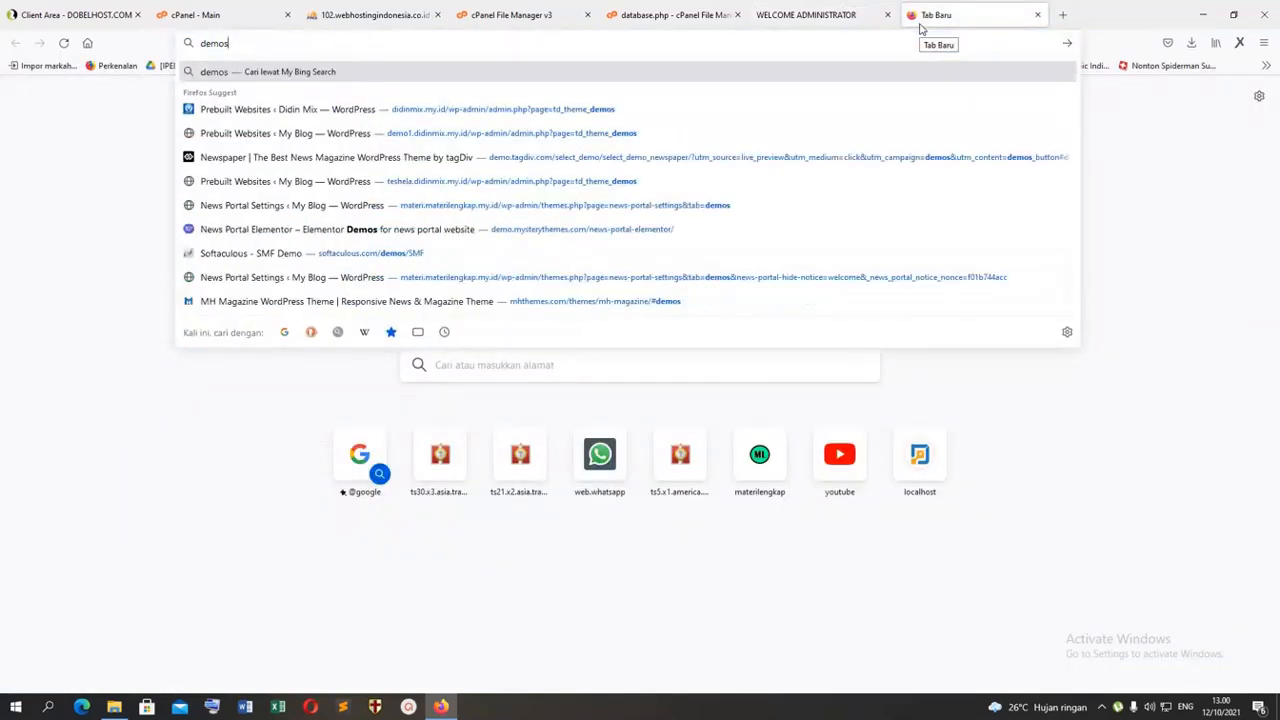
key("BackSpace")
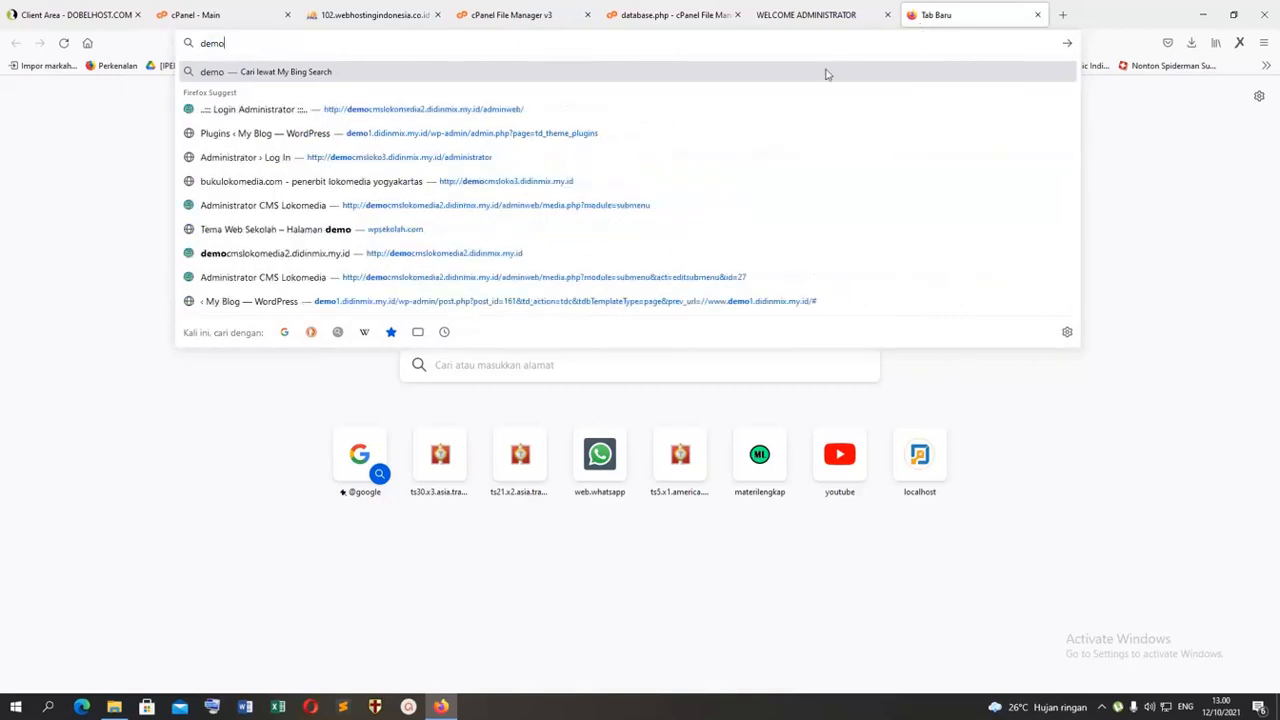
left_click(440, 158)
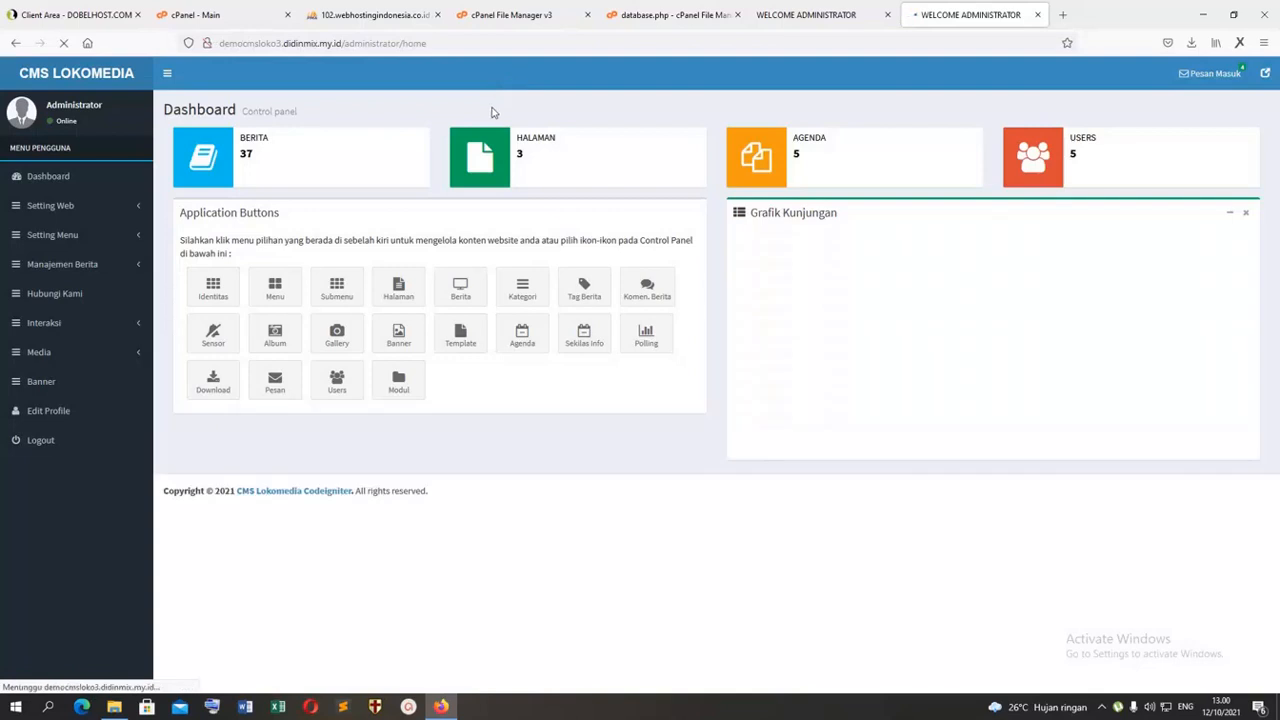
left_click(414, 44)
left_click_drag(480, 43, 355, 43)
key("BackSpace")
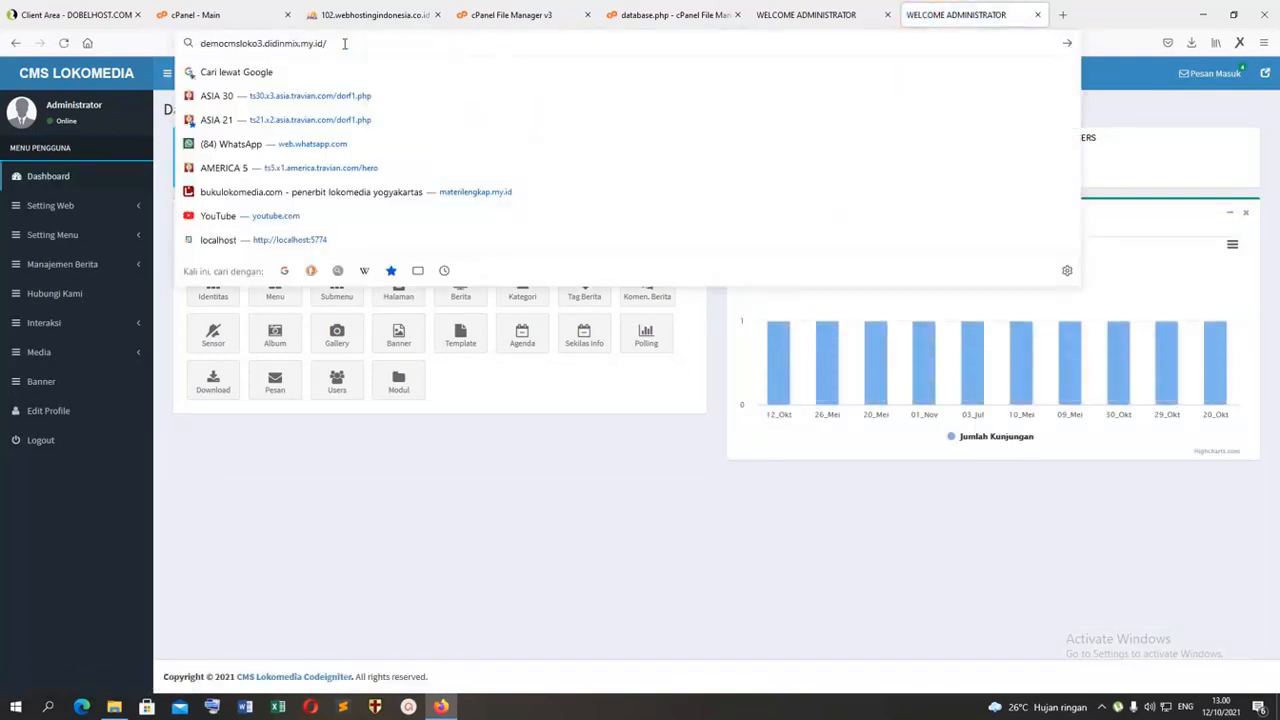
key("Return")
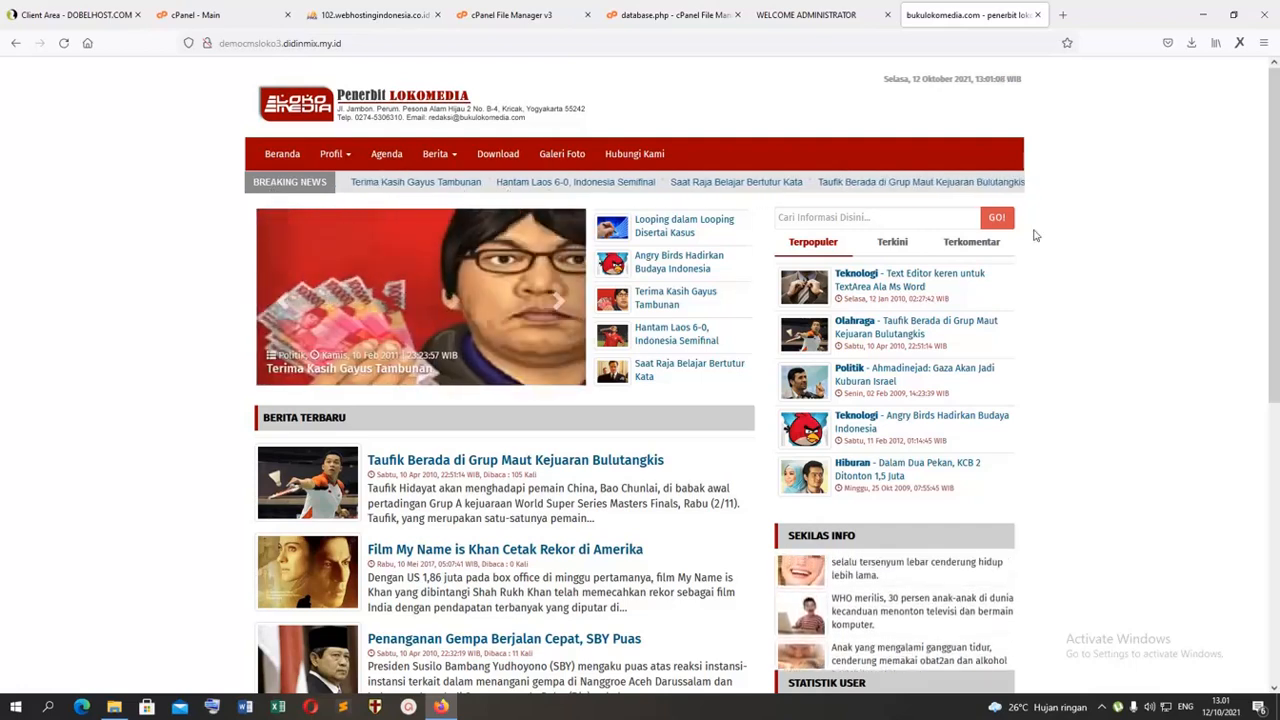
Step: Examine the home page sections, including the Terkini and Terkomentar article lists
left_click_drag(1278, 183, 1277, 345)
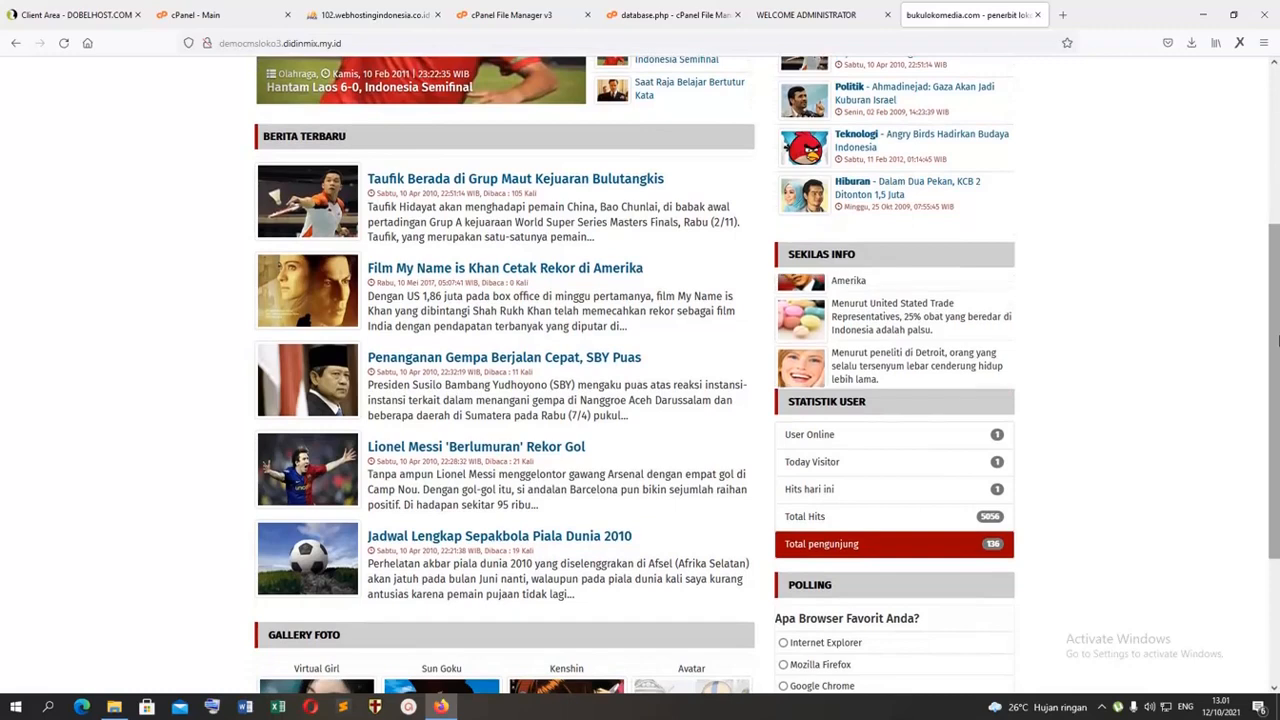
scroll(453, 335, "down", 2)
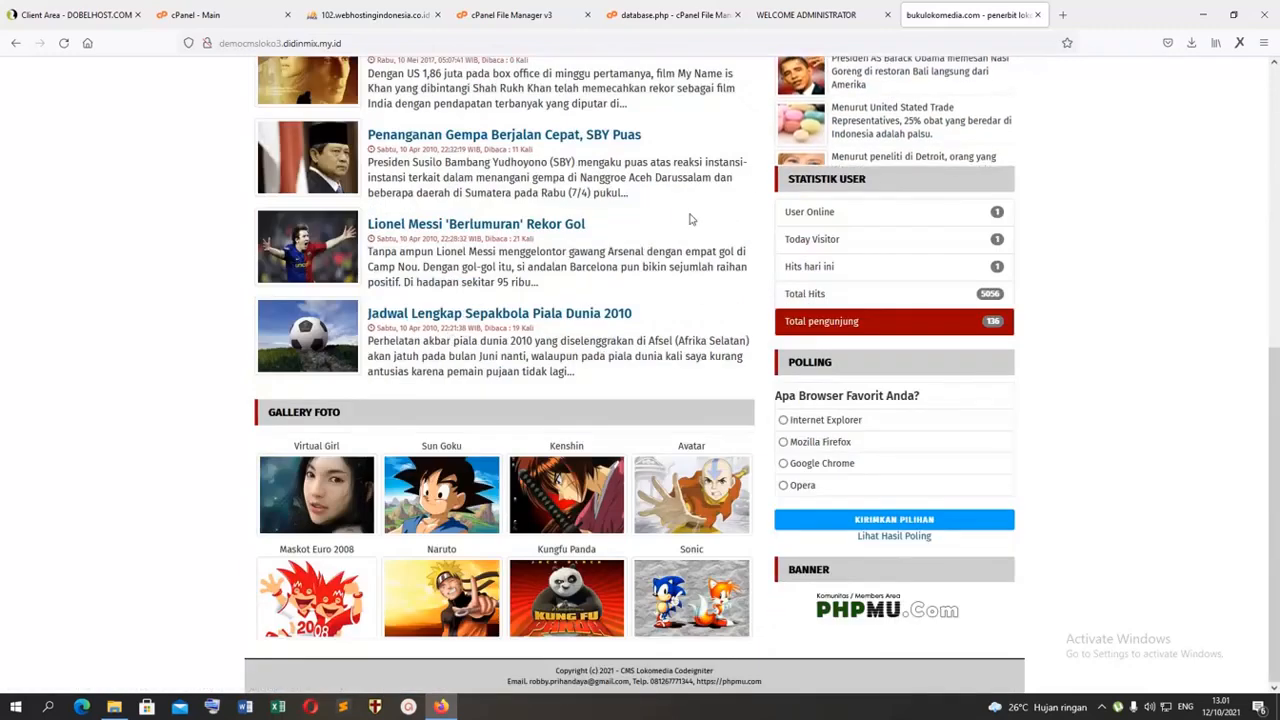
scroll(929, 191, "up", 3)
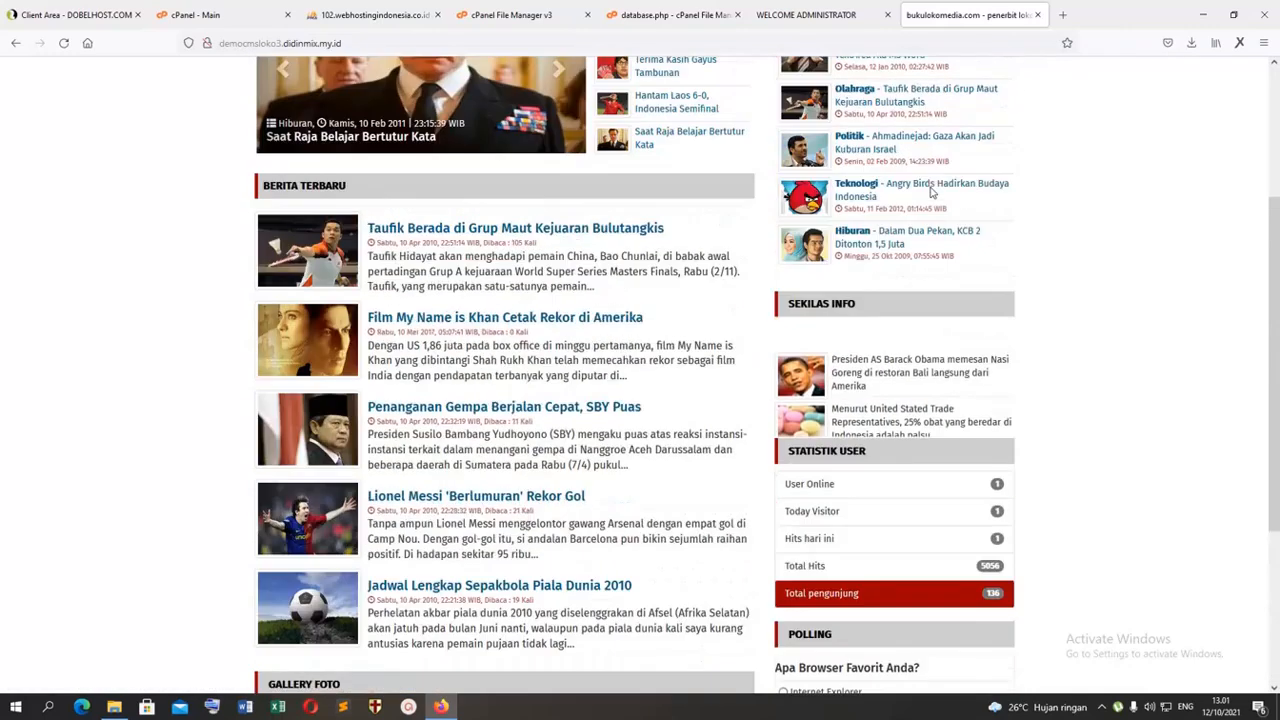
scroll(931, 193, "up", 2)
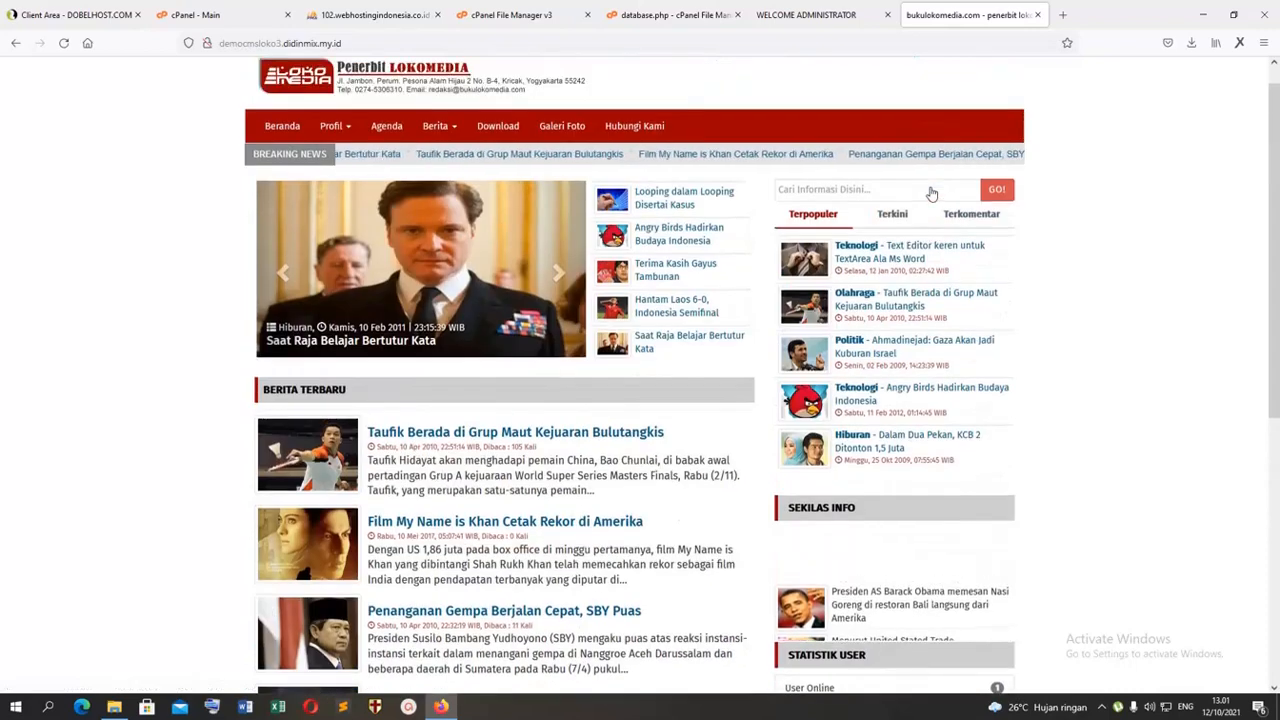
left_click(891, 214)
left_click(966, 216)
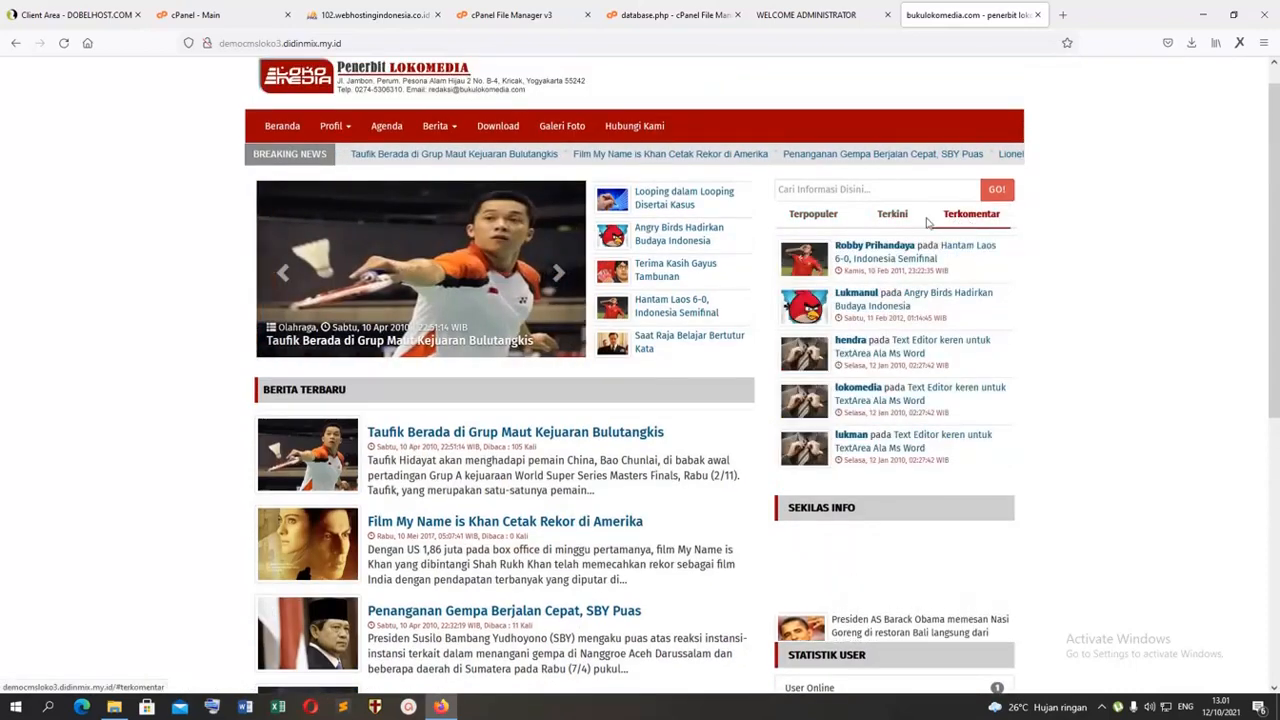
Step: Examine the home page's Terkini and Terkomentar lists, photo gallery, statistics and polling sections, and return to the admin dashboard
left_click(888, 216)
left_click(968, 215)
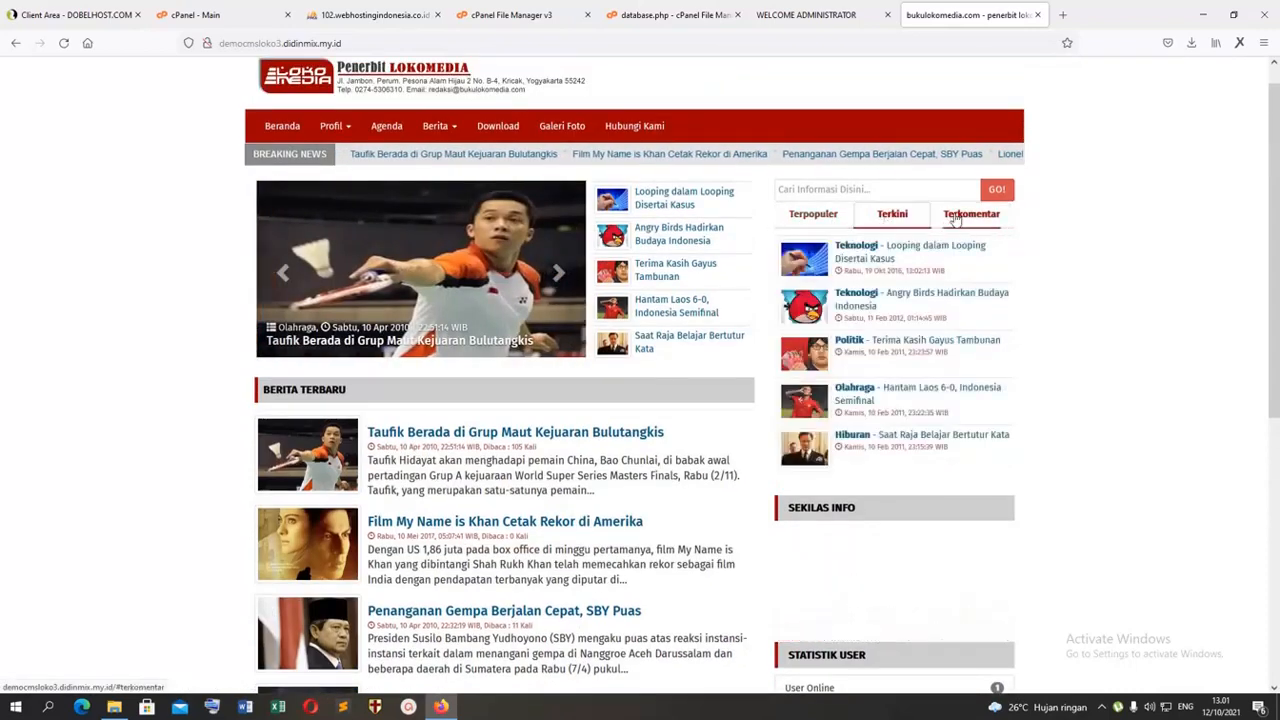
scroll(1005, 265, "down", 5)
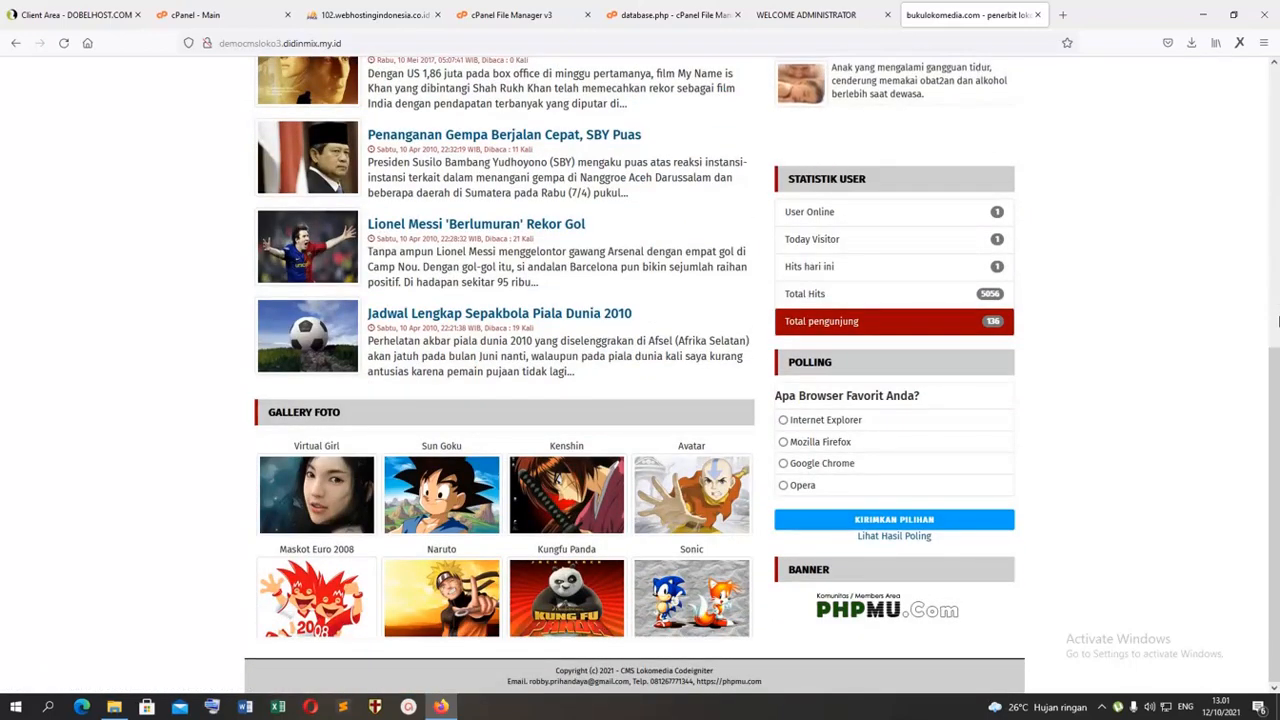
scroll(672, 501, "up", 3)
scroll(672, 501, "down", 3)
scroll(823, 553, "up", 1)
scroll(823, 553, "up", 10)
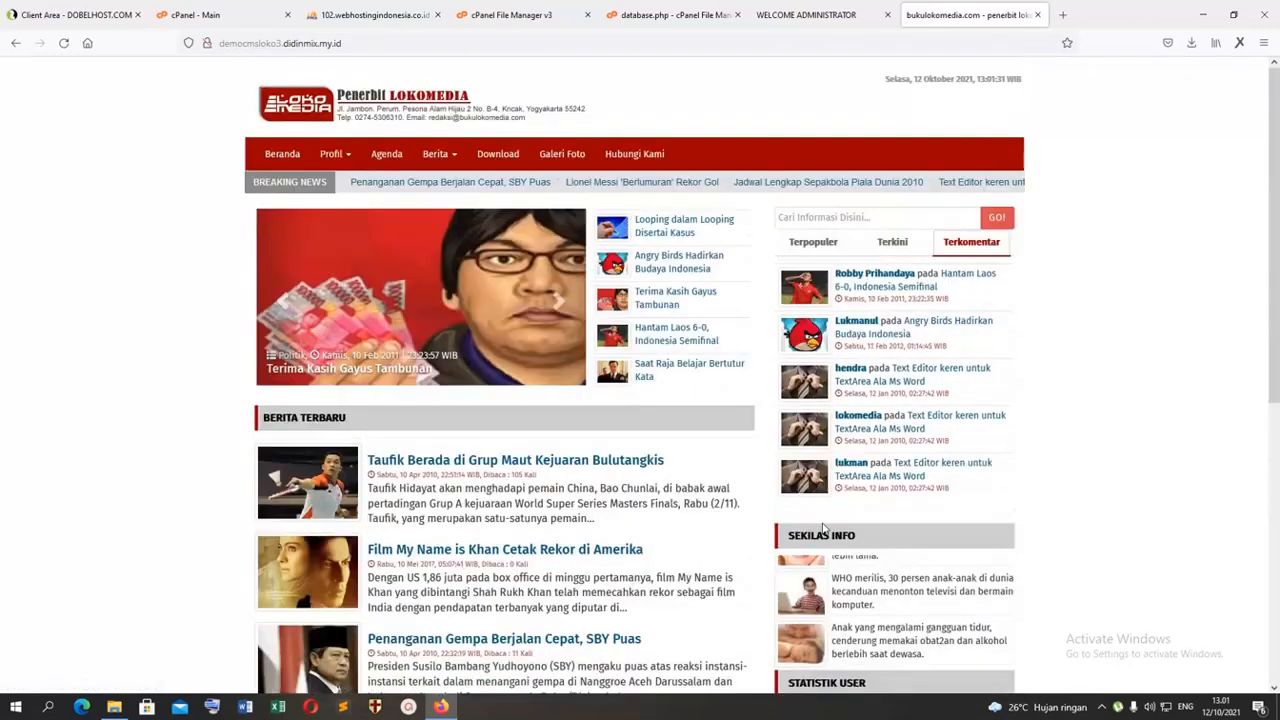
left_click(806, 15)
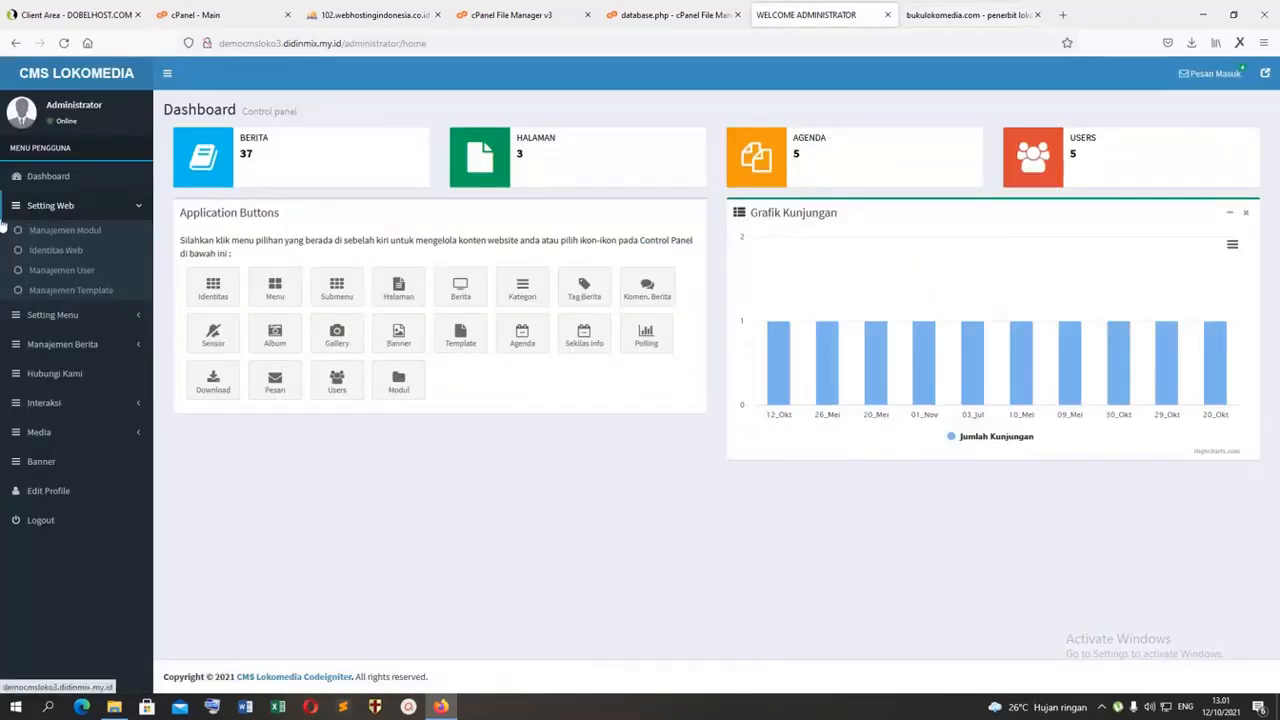
left_click(62, 233)
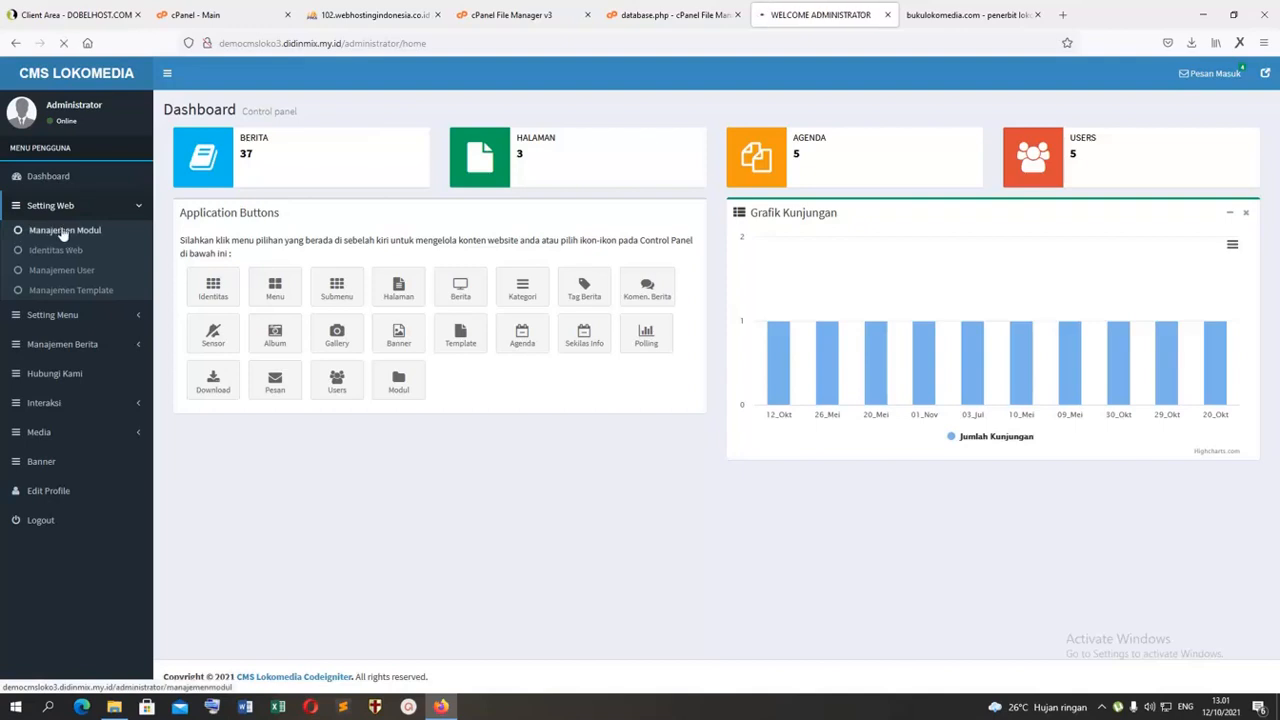
left_click(52, 180)
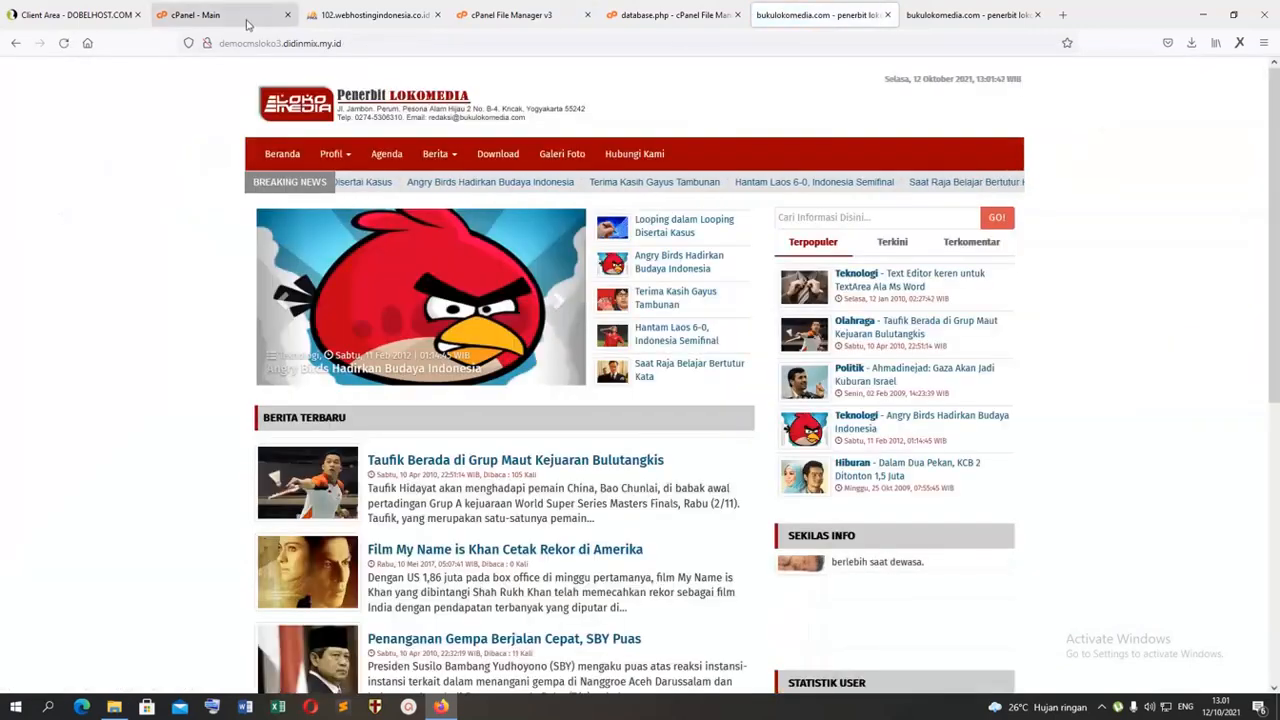
left_click(15, 46)
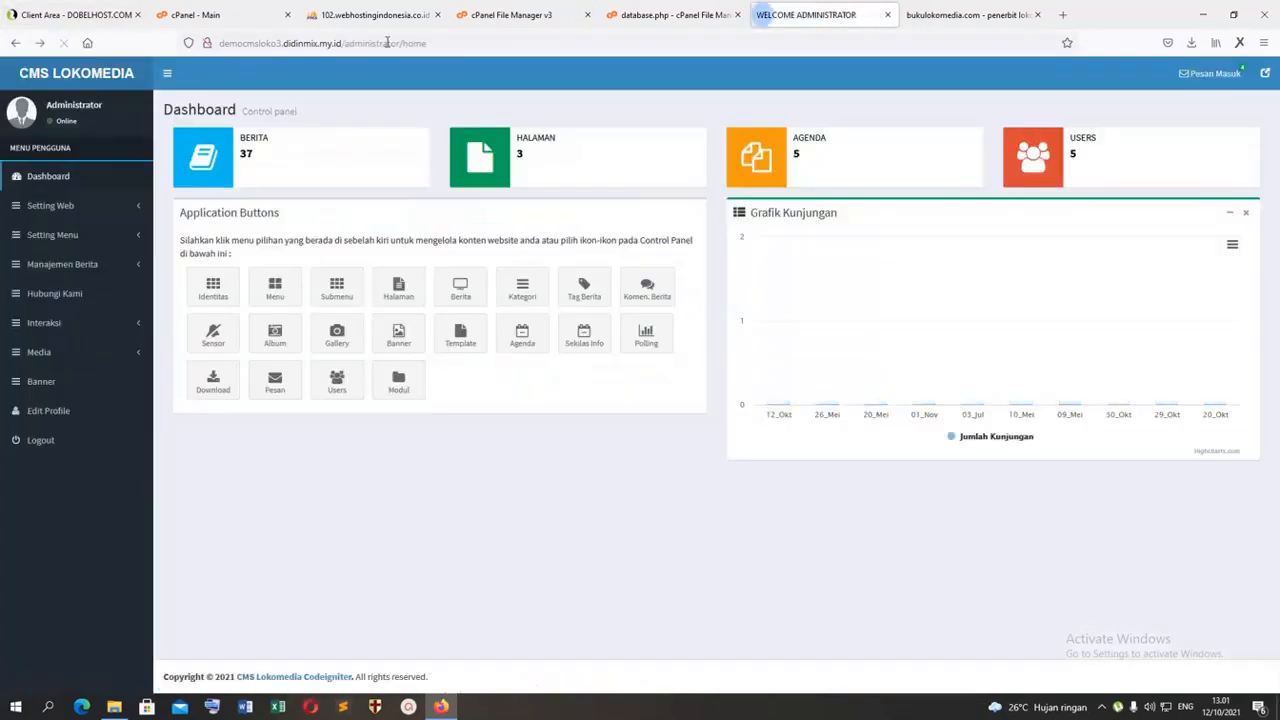
left_click(138, 208)
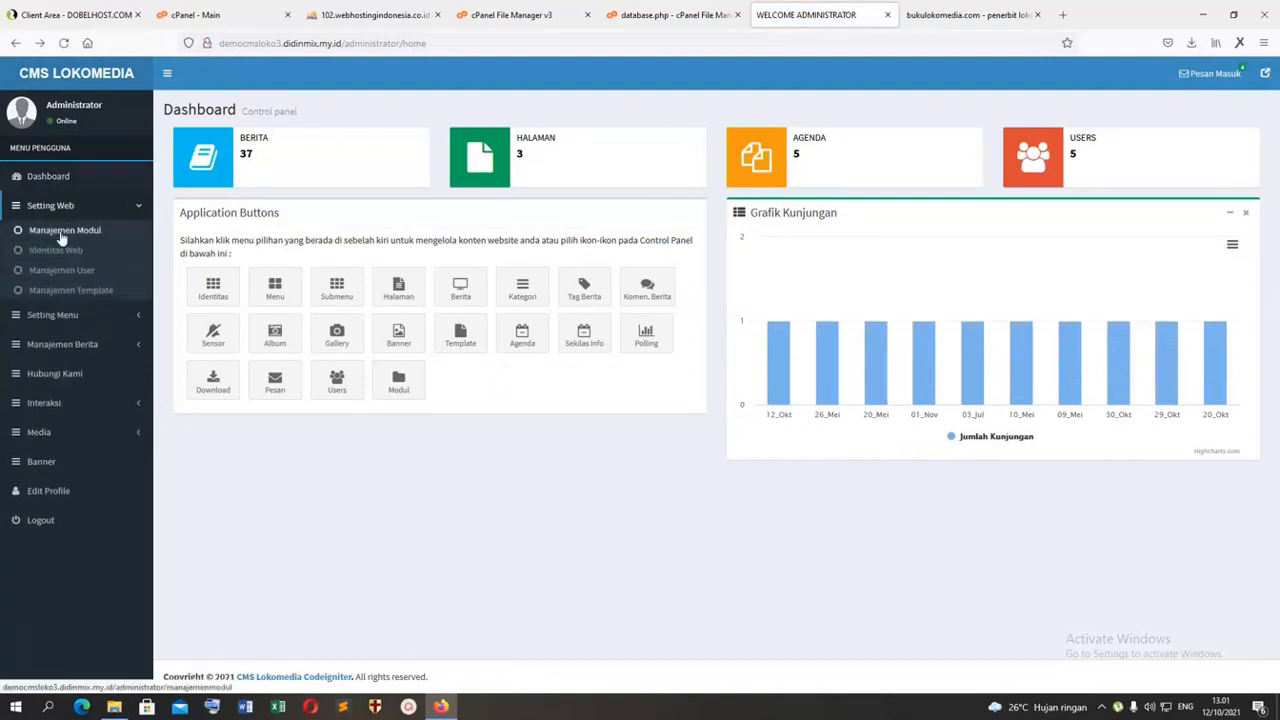
left_click(60, 250)
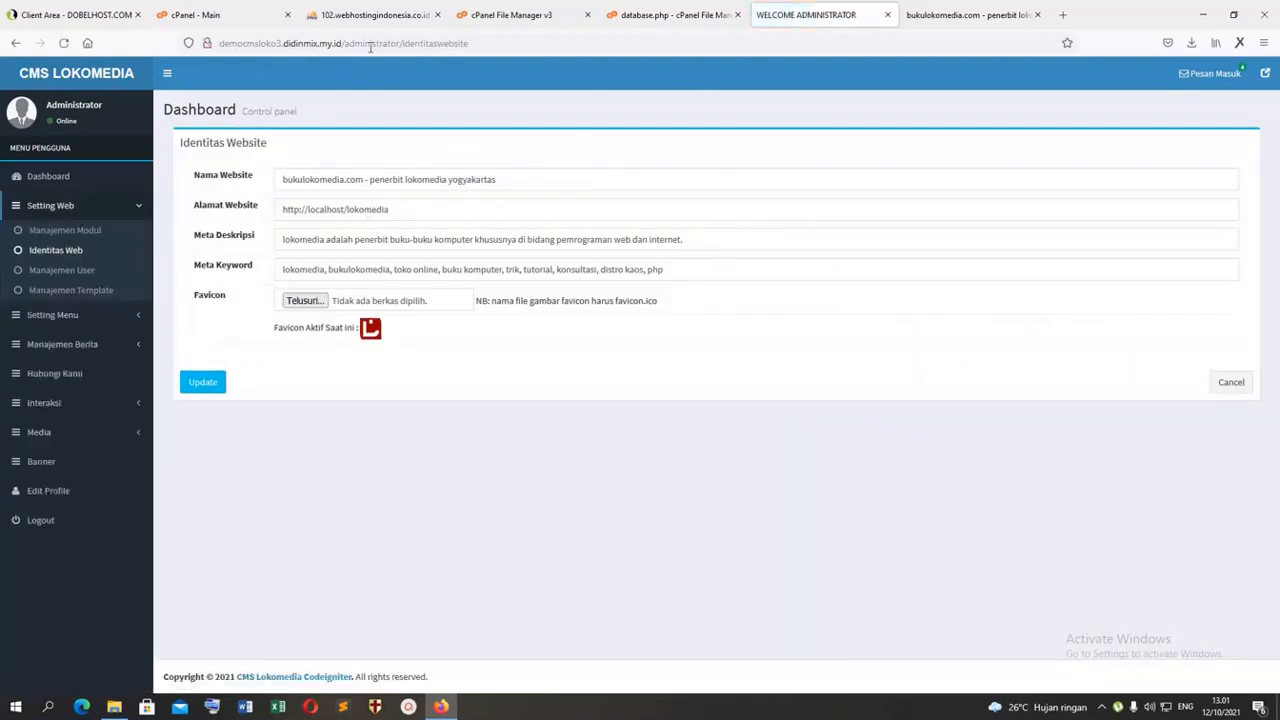
left_click_drag(346, 44, 215, 44)
key("ctrl+c")
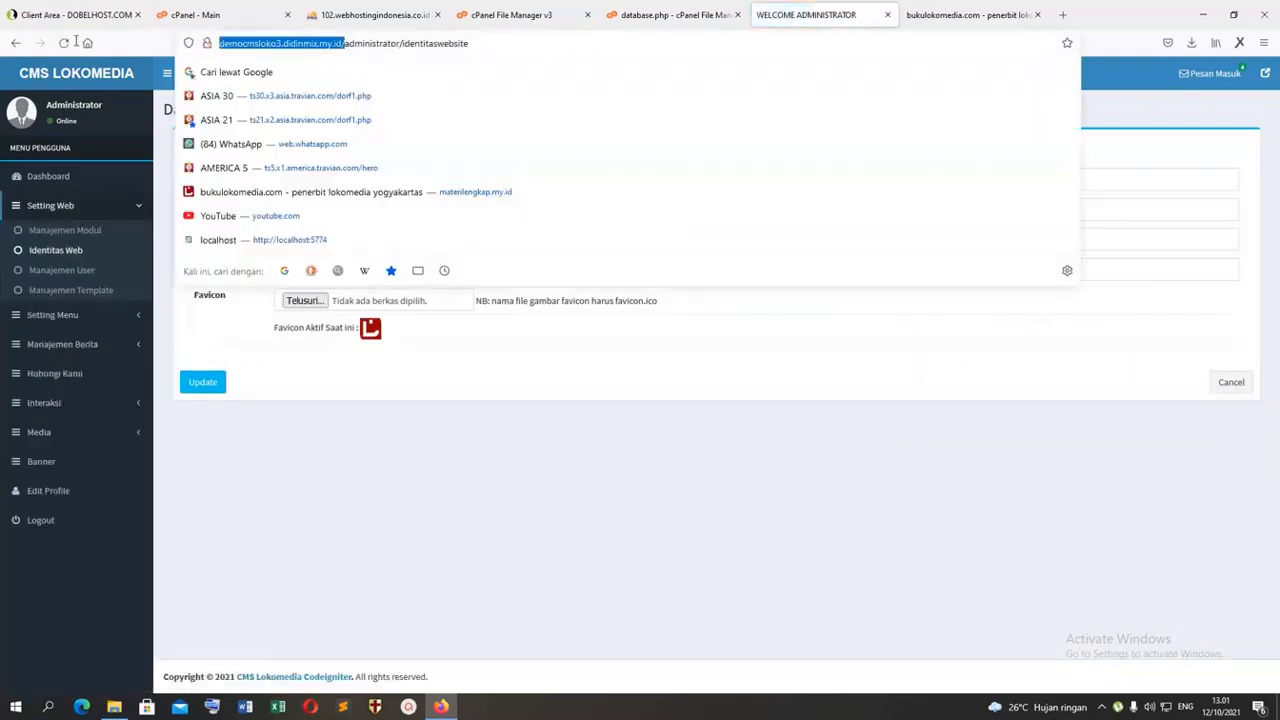
left_click(386, 406)
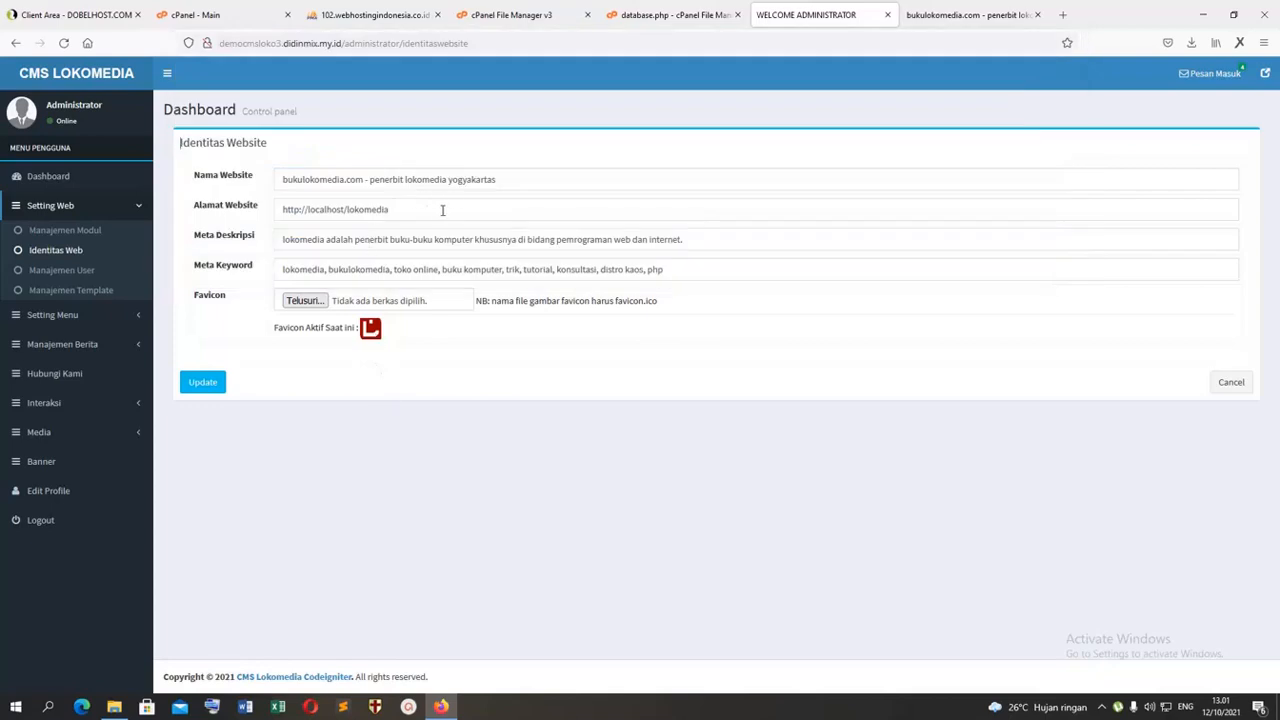
left_click_drag(442, 210, 148, 210)
key("ctrl+v")
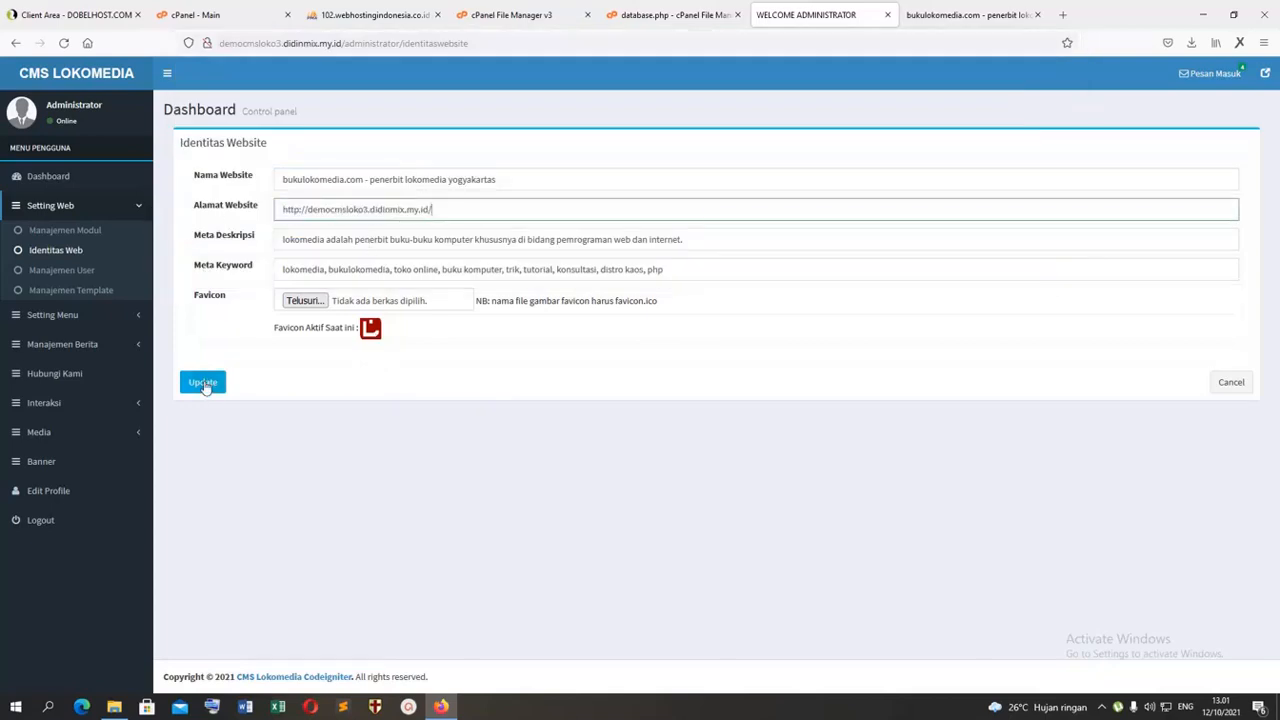
left_click(204, 382)
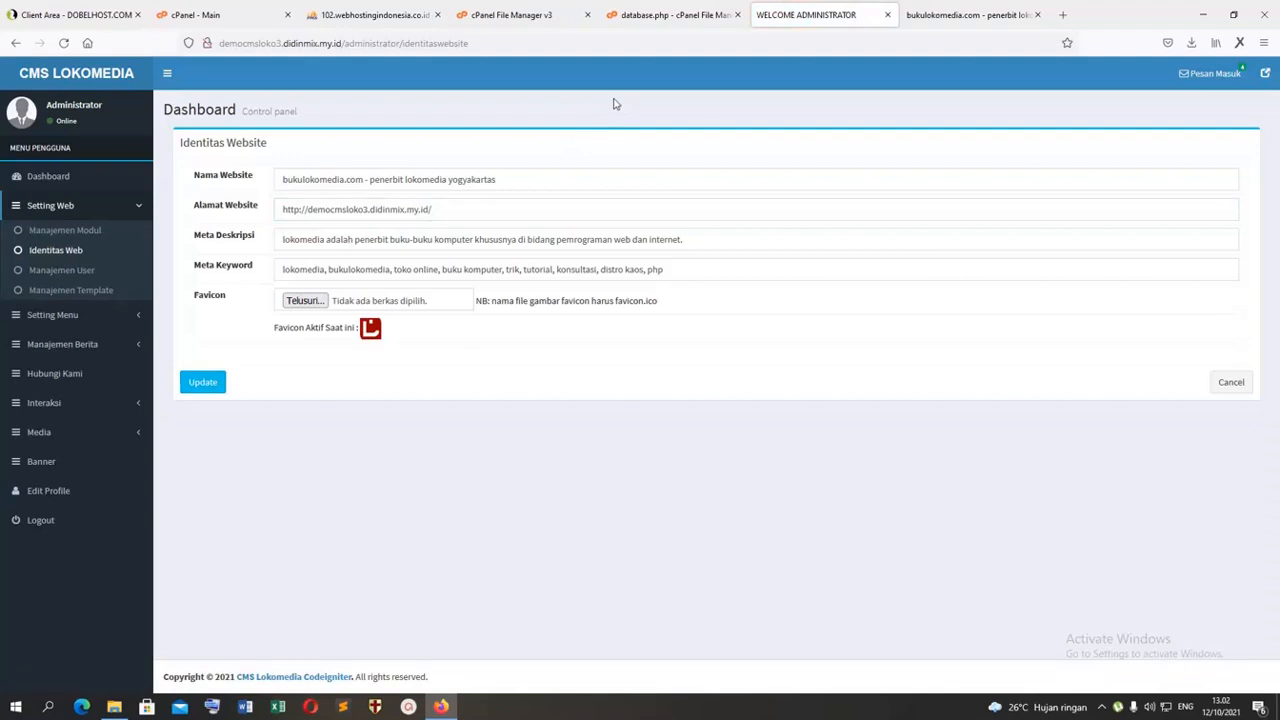
Step: Review the Nama Website, Alamat Website, Meta Deskripsi and Meta Keyword fields of the website identity
left_click(298, 182)
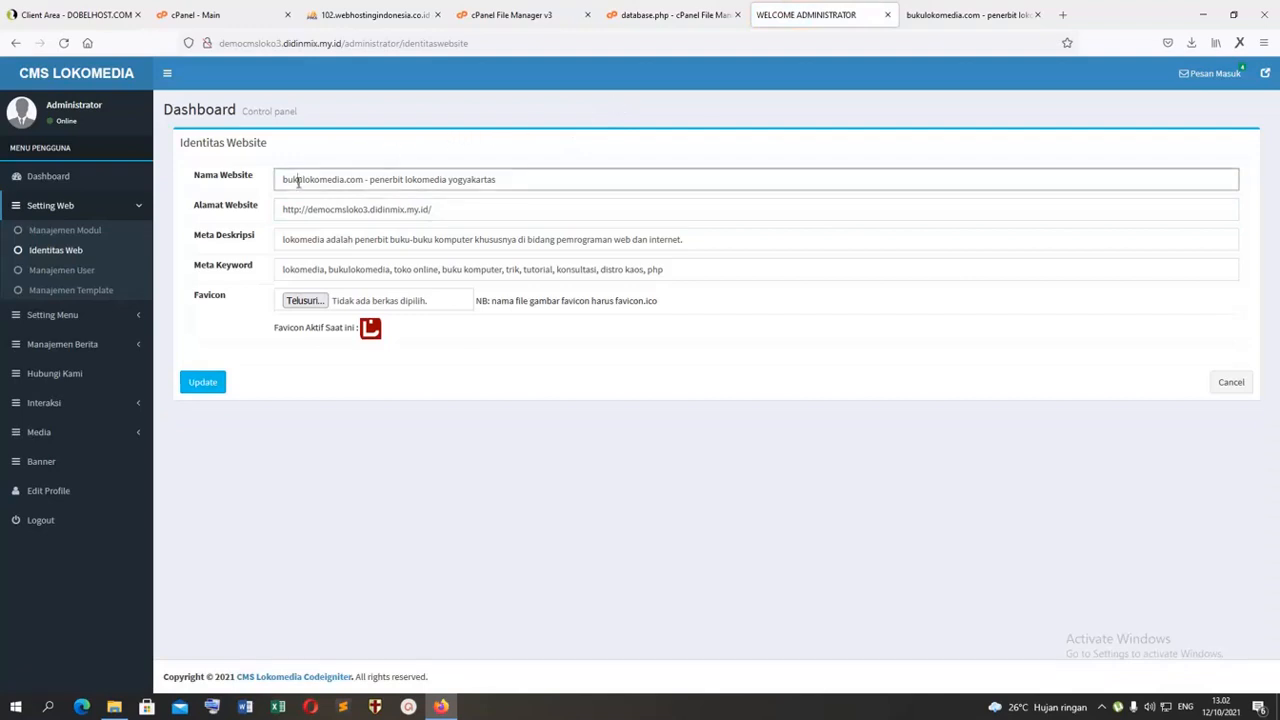
left_click(317, 211)
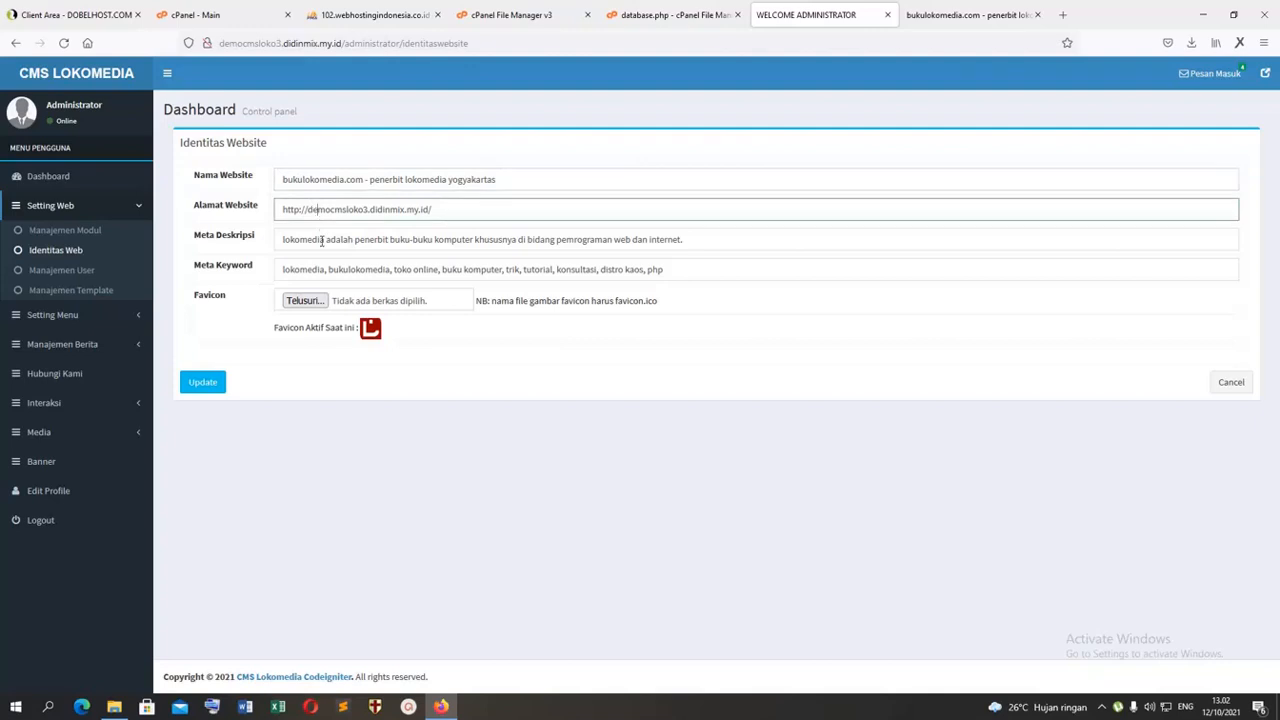
left_click(322, 244)
left_click(324, 270)
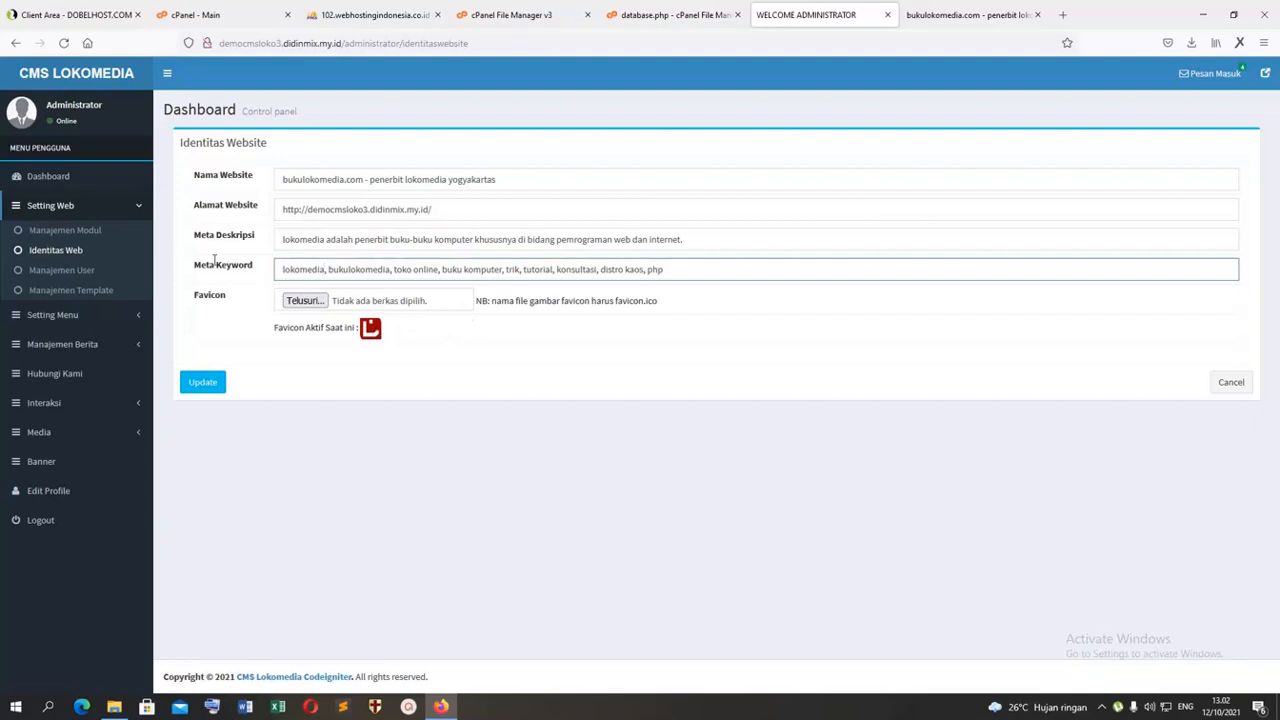
Step: View the Manajemen Modul, Manajemen User and Manajemen Template lists under Setting Web
left_click(90, 231)
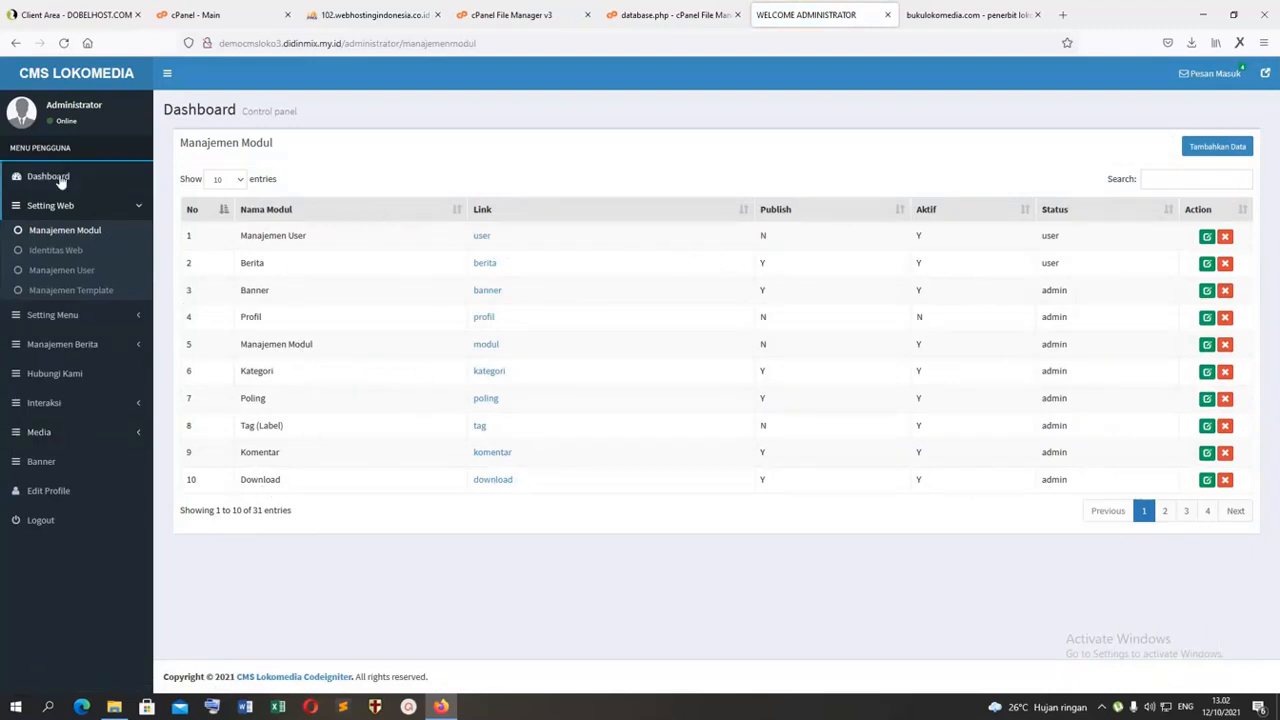
left_click(72, 272)
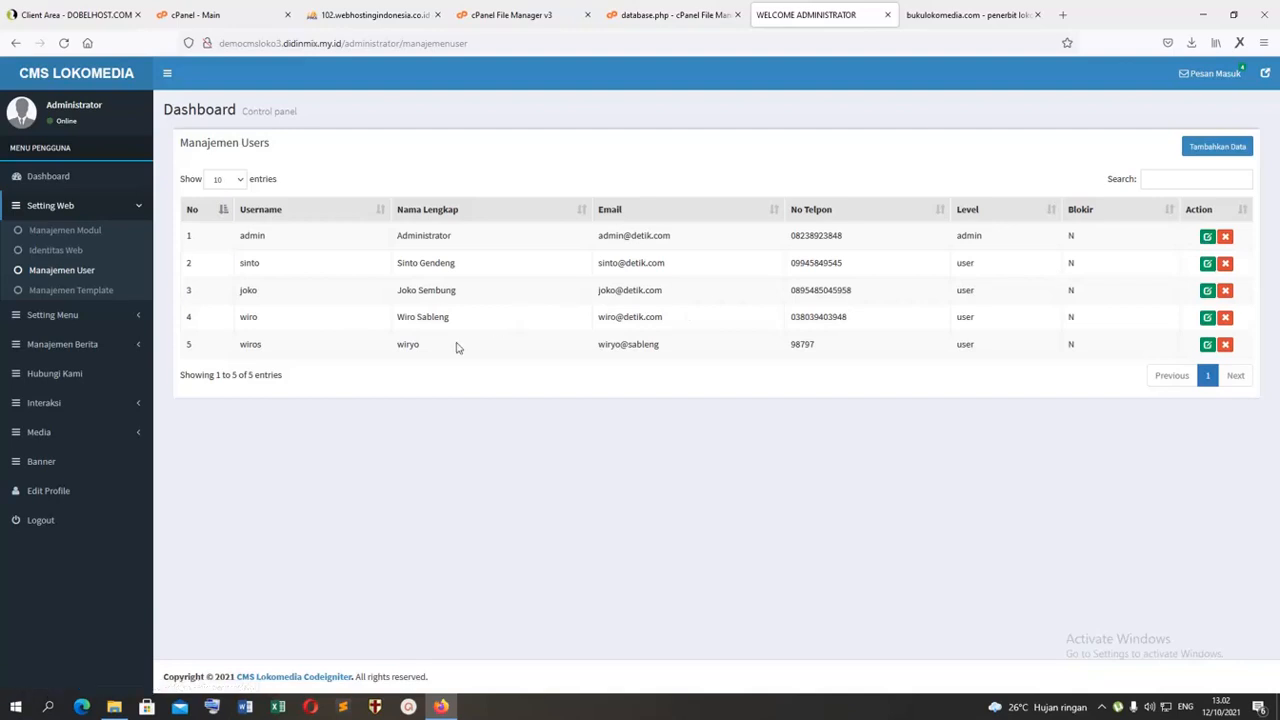
left_click(66, 289)
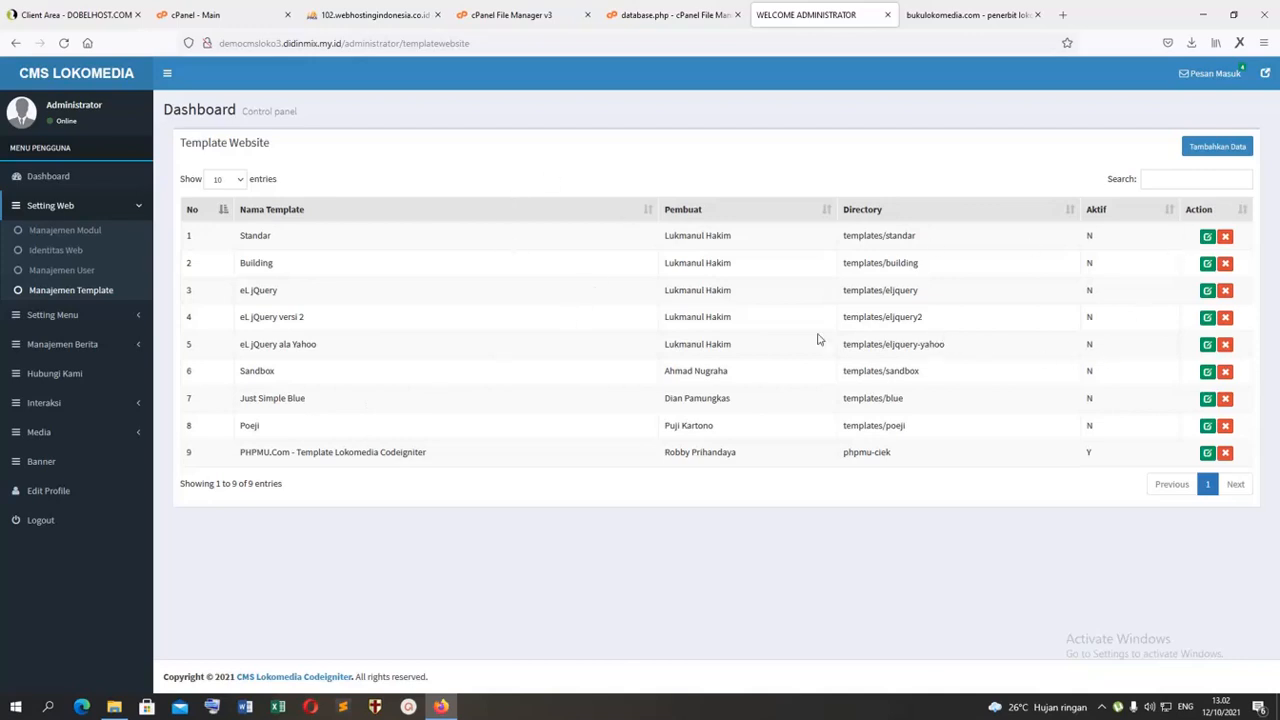
Step: Close the database.php editor and return to the cPanel File Manager
left_click(640, 15)
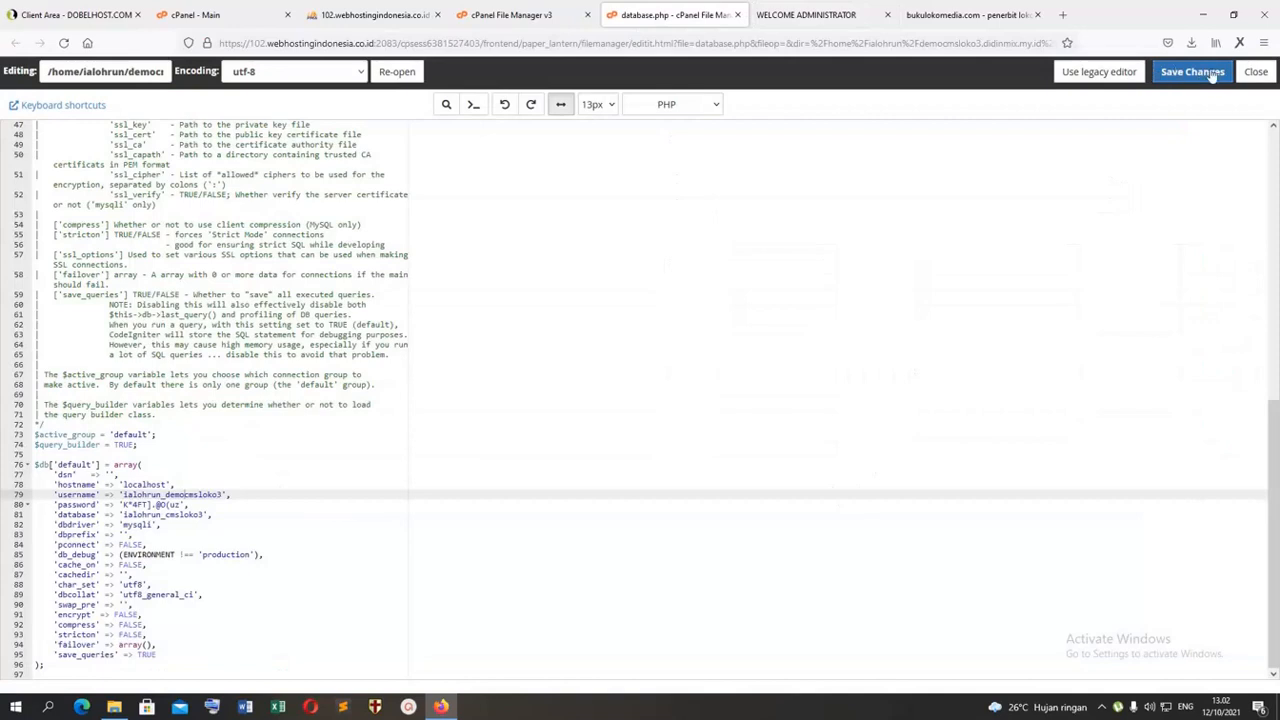
left_click(1255, 72)
left_click(524, 12)
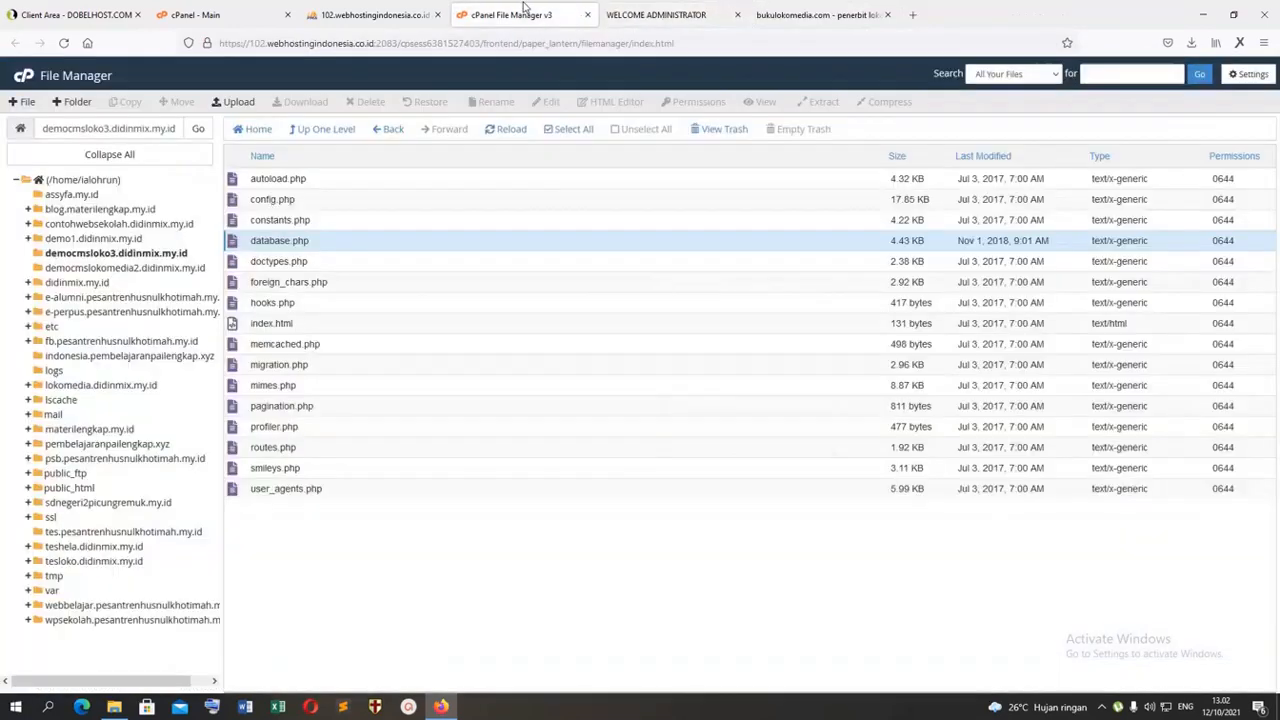
Step: Open the template folder inside democmsloko3.didinmix.my.id and select the phpmu-ciek folder
left_click(72, 268)
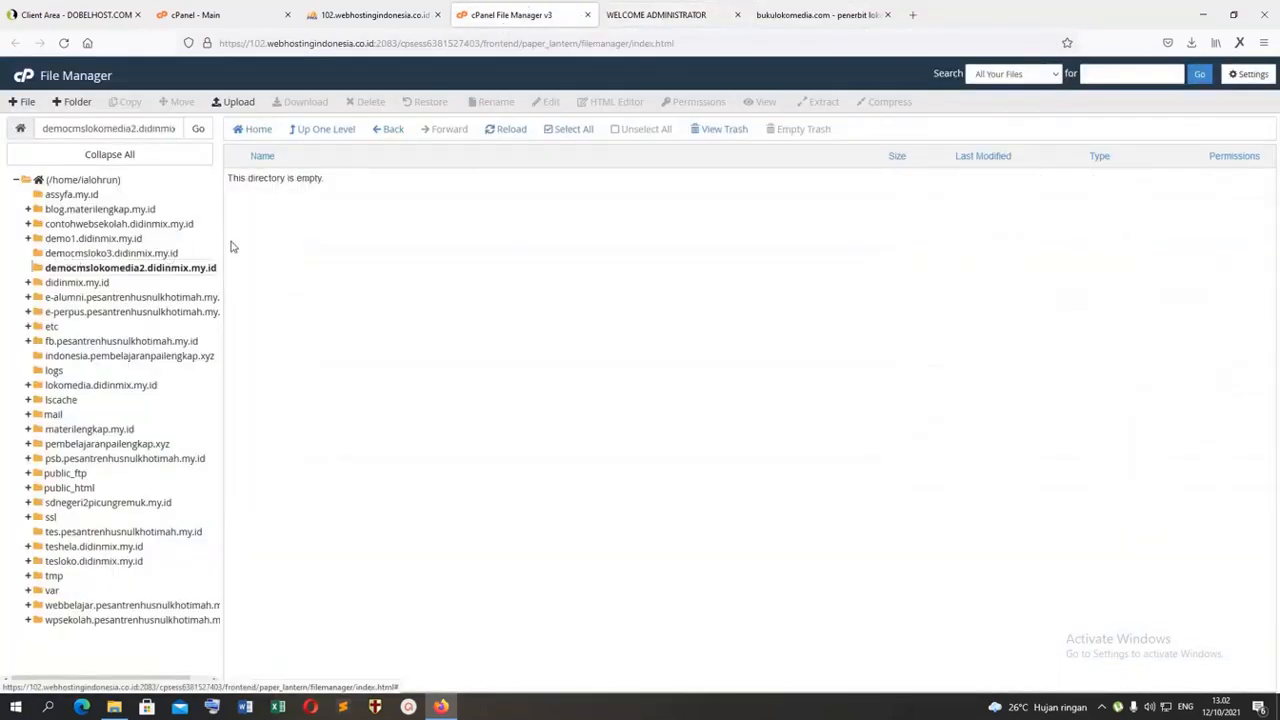
left_click(121, 254)
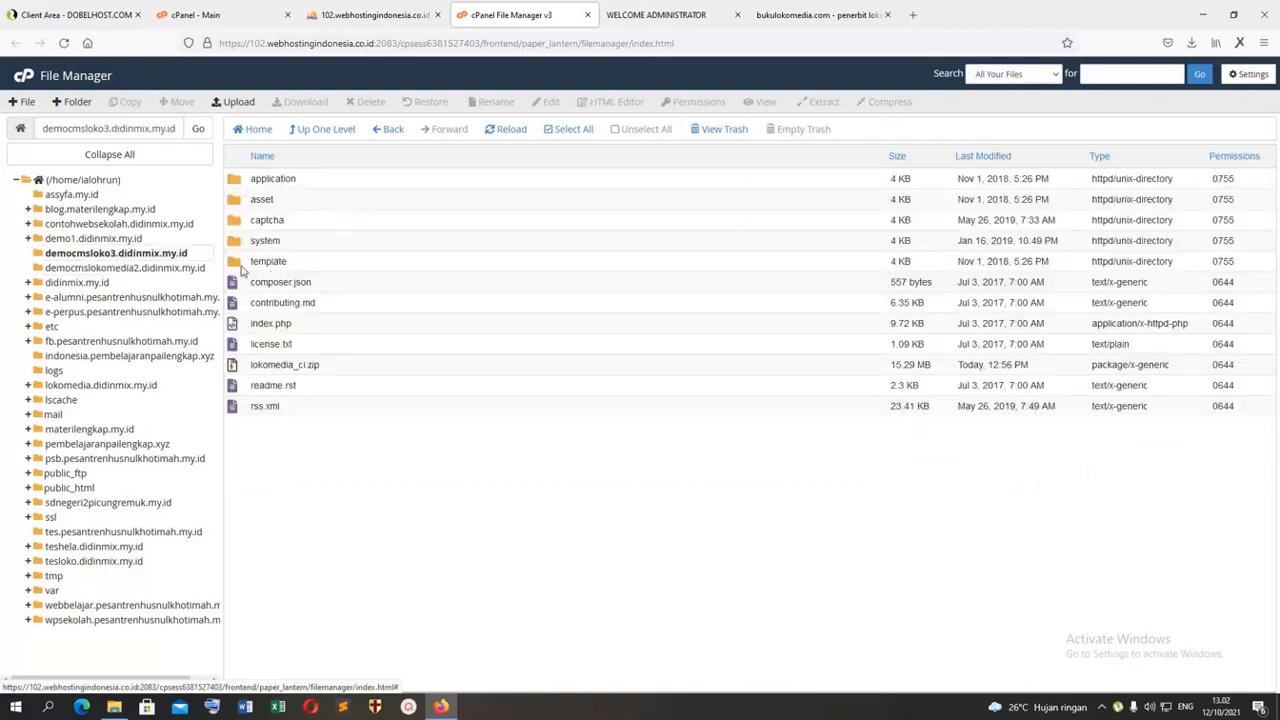
double_click(240, 266)
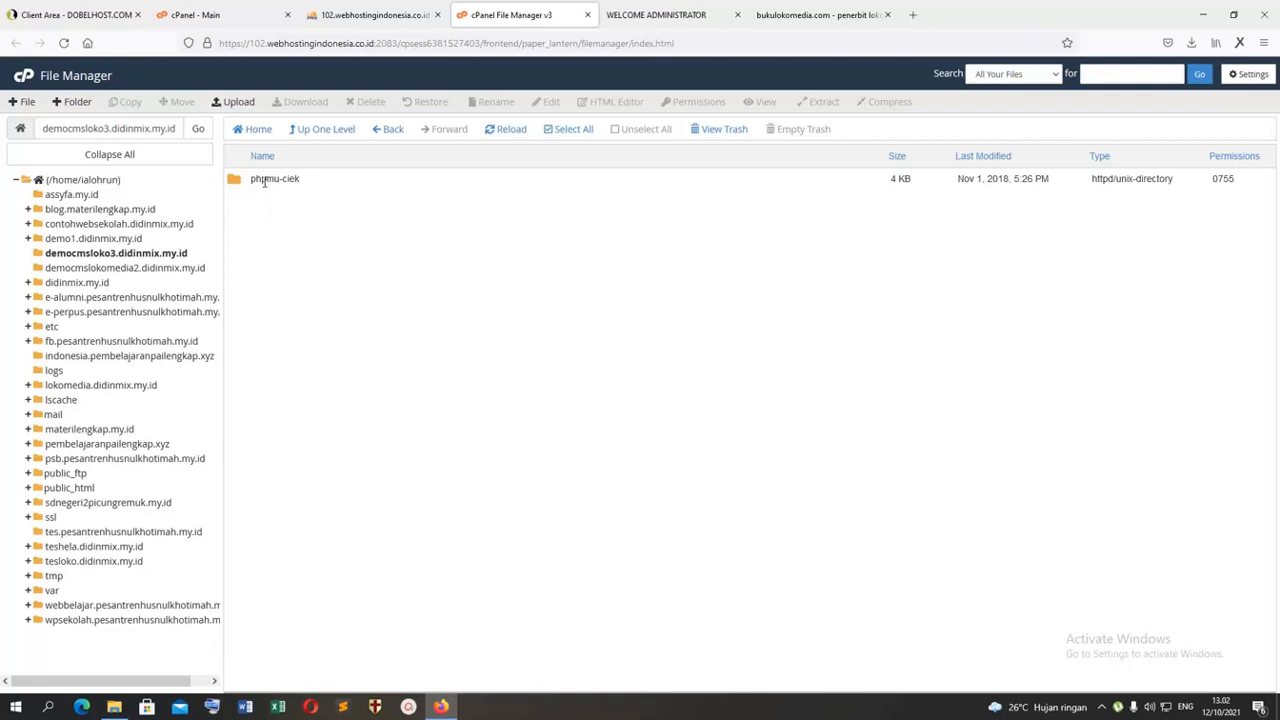
left_click(264, 180)
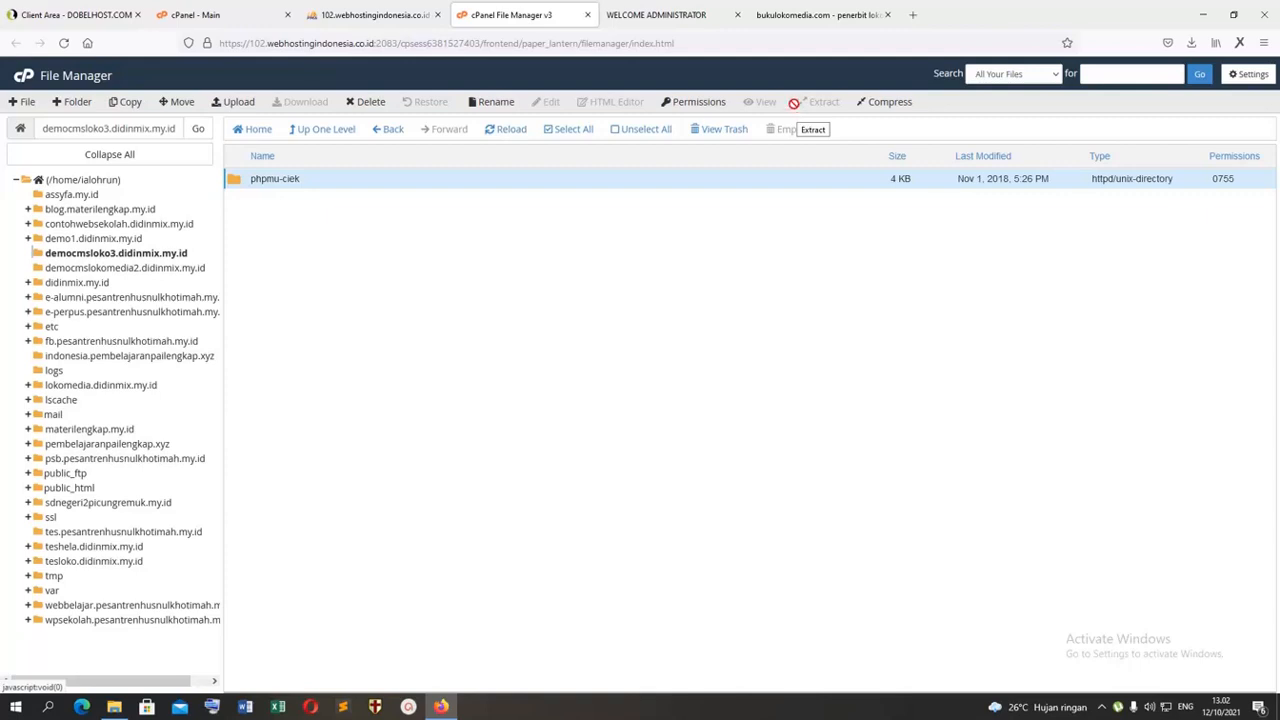
Step: Compare the phpmu-ciek folder with the directories listed under Template Website in the CMS administration
left_click(659, 10)
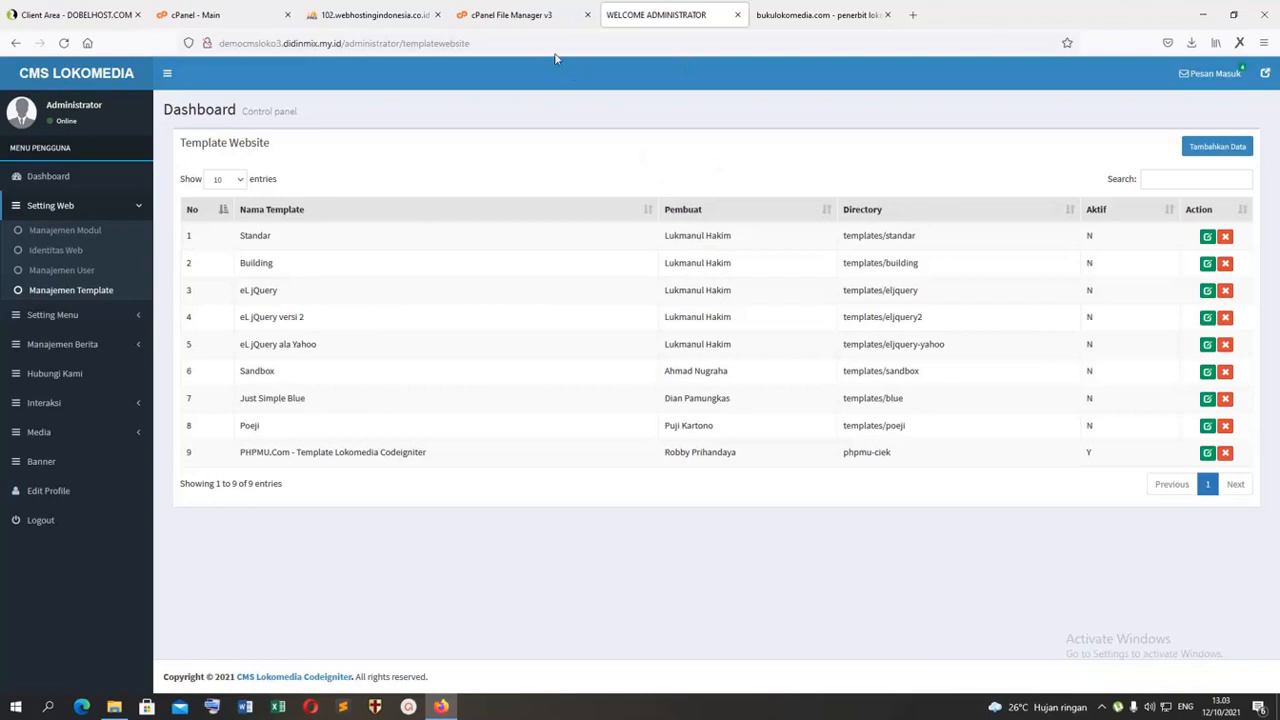
left_click(537, 16)
left_click(670, 14)
Step: Expand the Setting Menu entries of the admin navigation and open the Menu Utama list
left_click(80, 296)
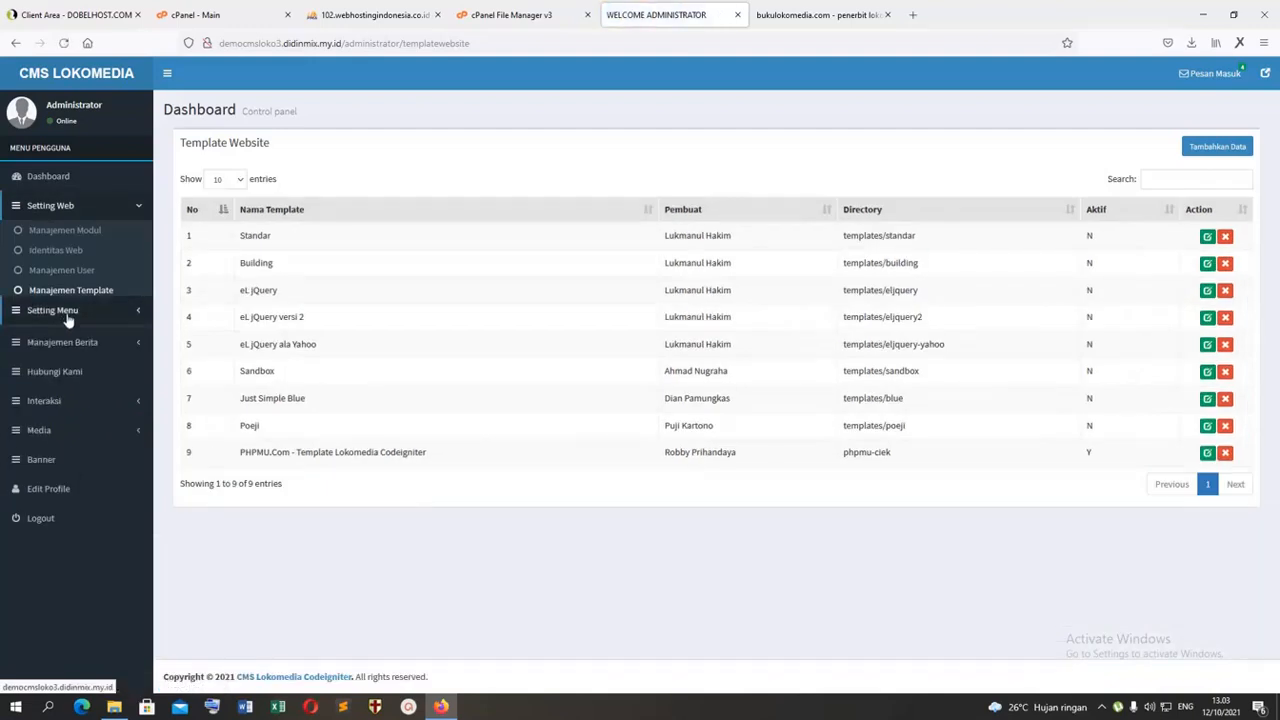
left_click(68, 316)
left_click(62, 237)
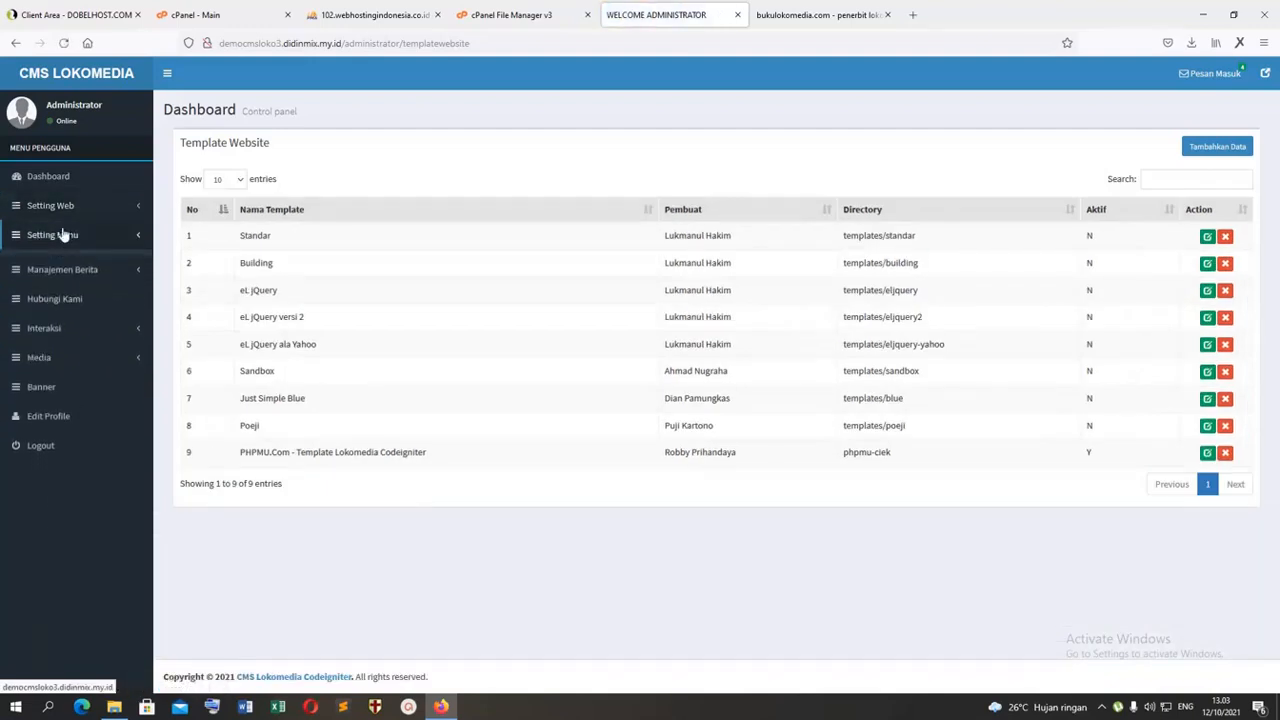
left_click(62, 238)
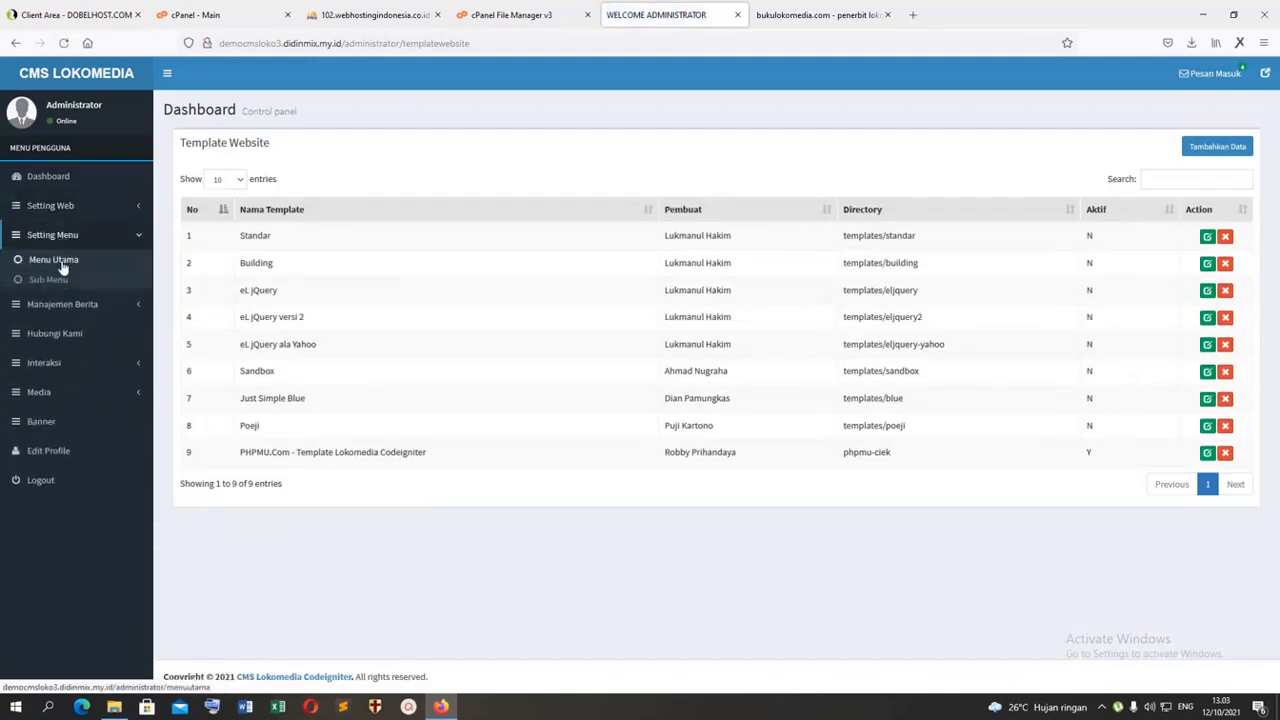
left_click(61, 264)
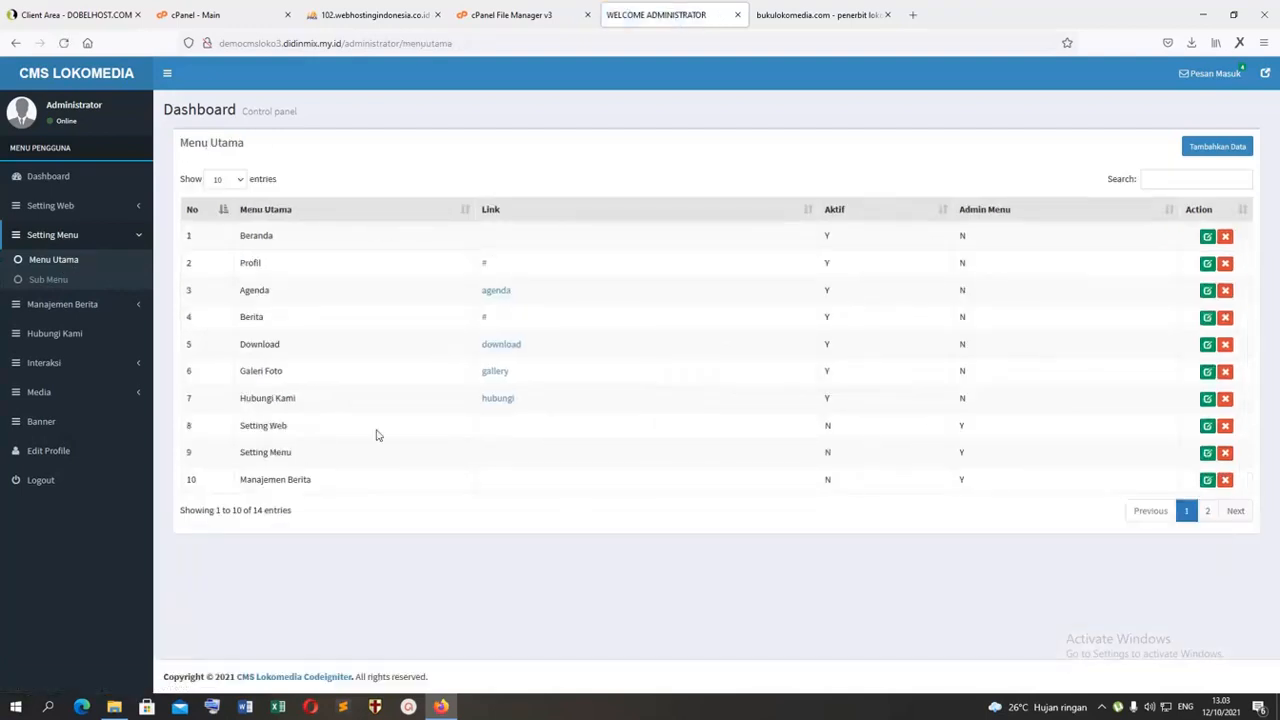
Step: Compare the Menu Utama list with the public site's navigation, and view the Beranda entry's edit form before returning to the list
key("ctrl+Tab")
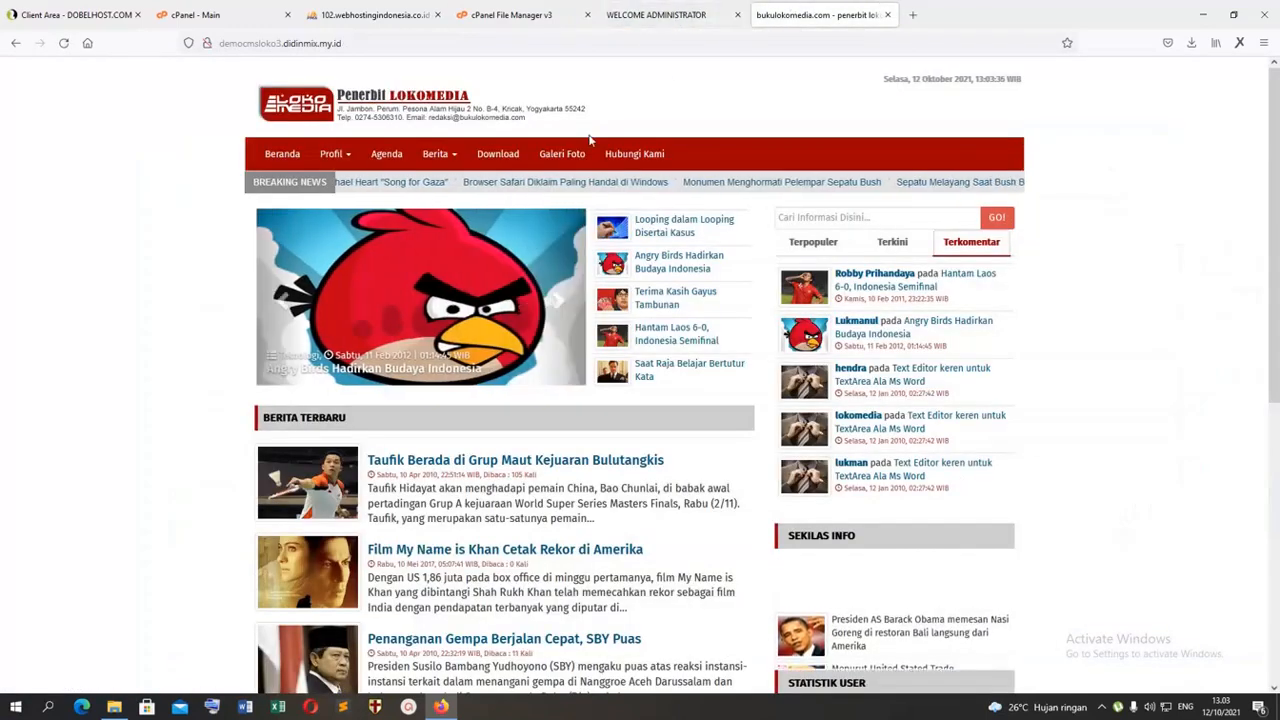
left_click(672, 26)
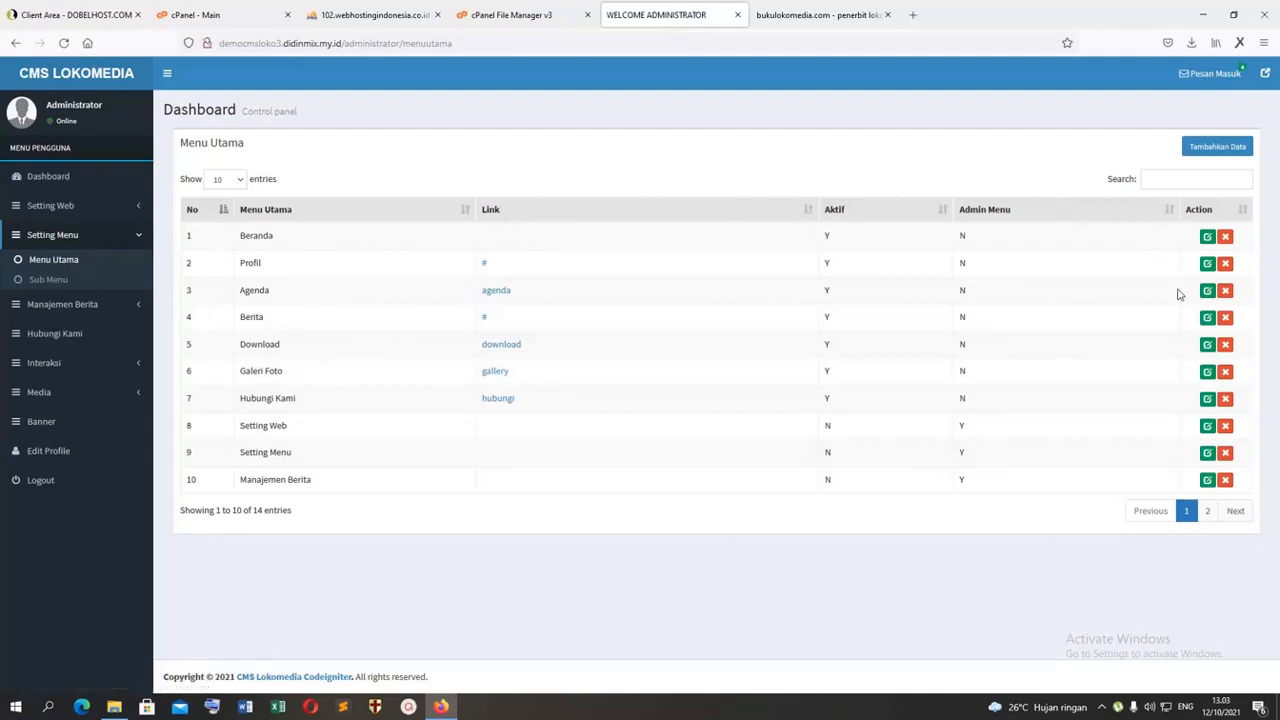
left_click(1205, 237)
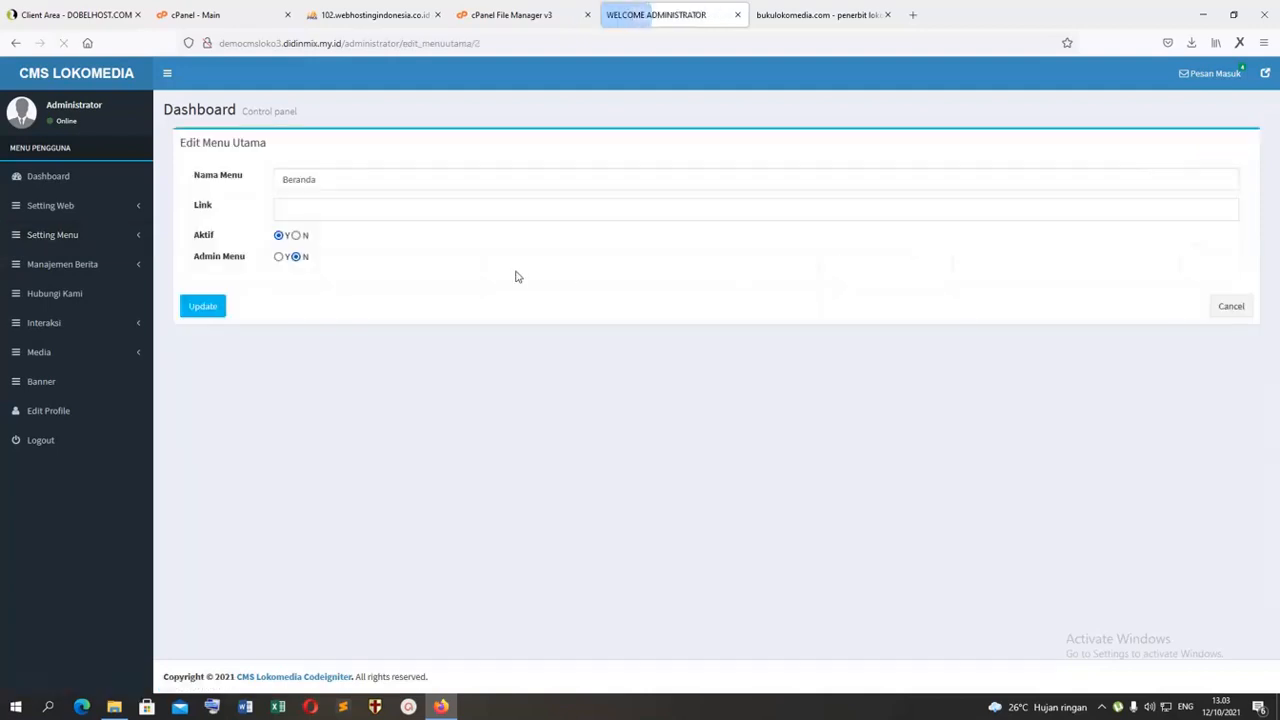
left_click(15, 42)
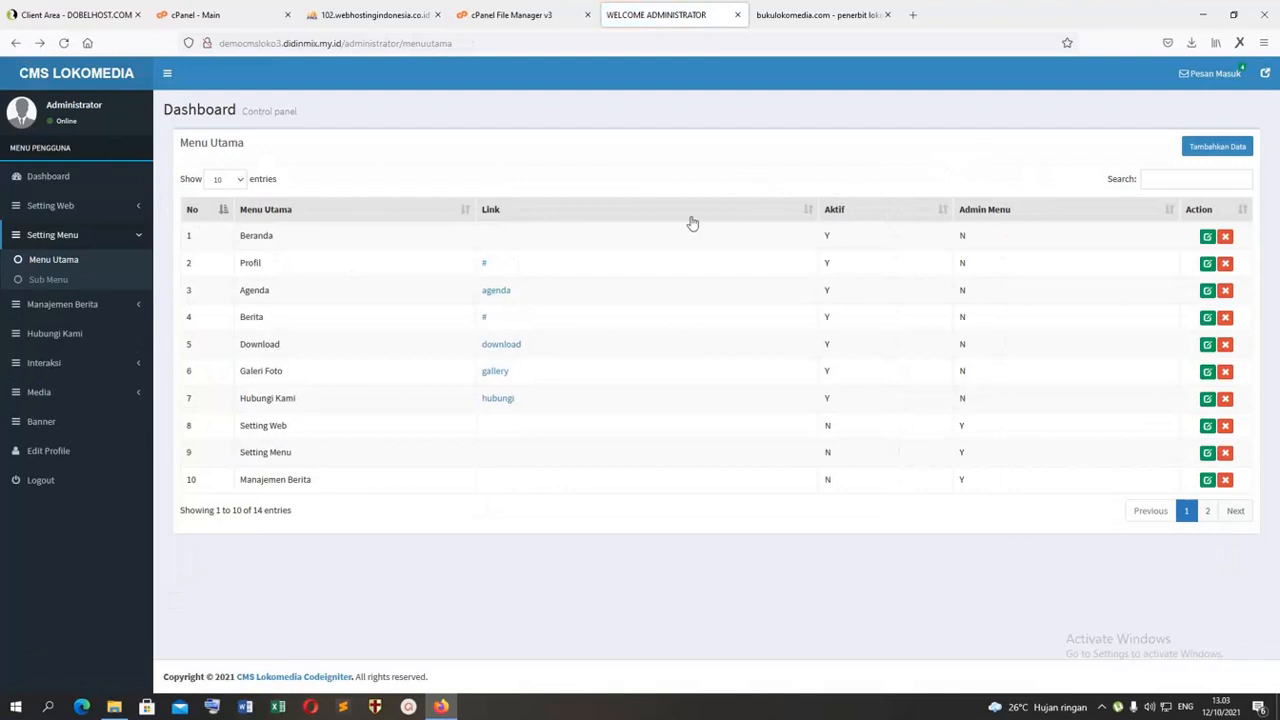
Step: Compare the Agenda menu entry's edit form with the public site's Agenda page, and browse the admin's Manajemen Berita and Interaksi entries
left_click(1207, 290)
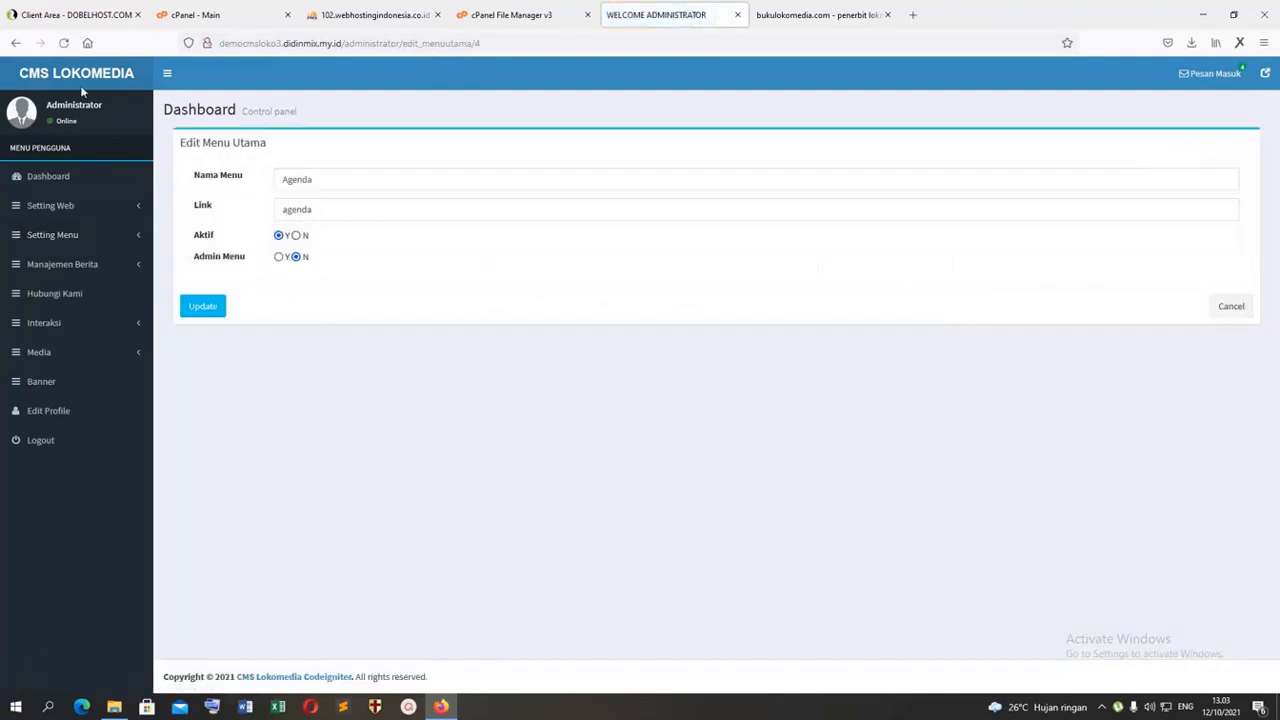
left_click(15, 42)
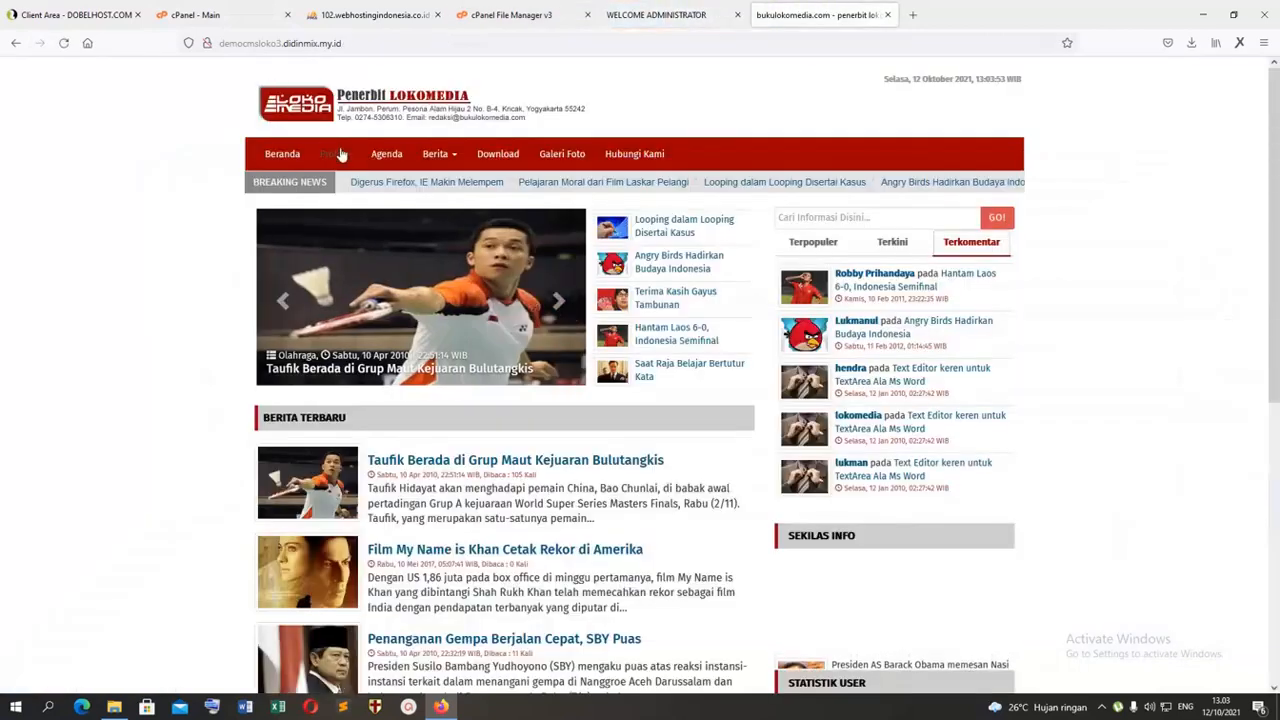
left_click(380, 156)
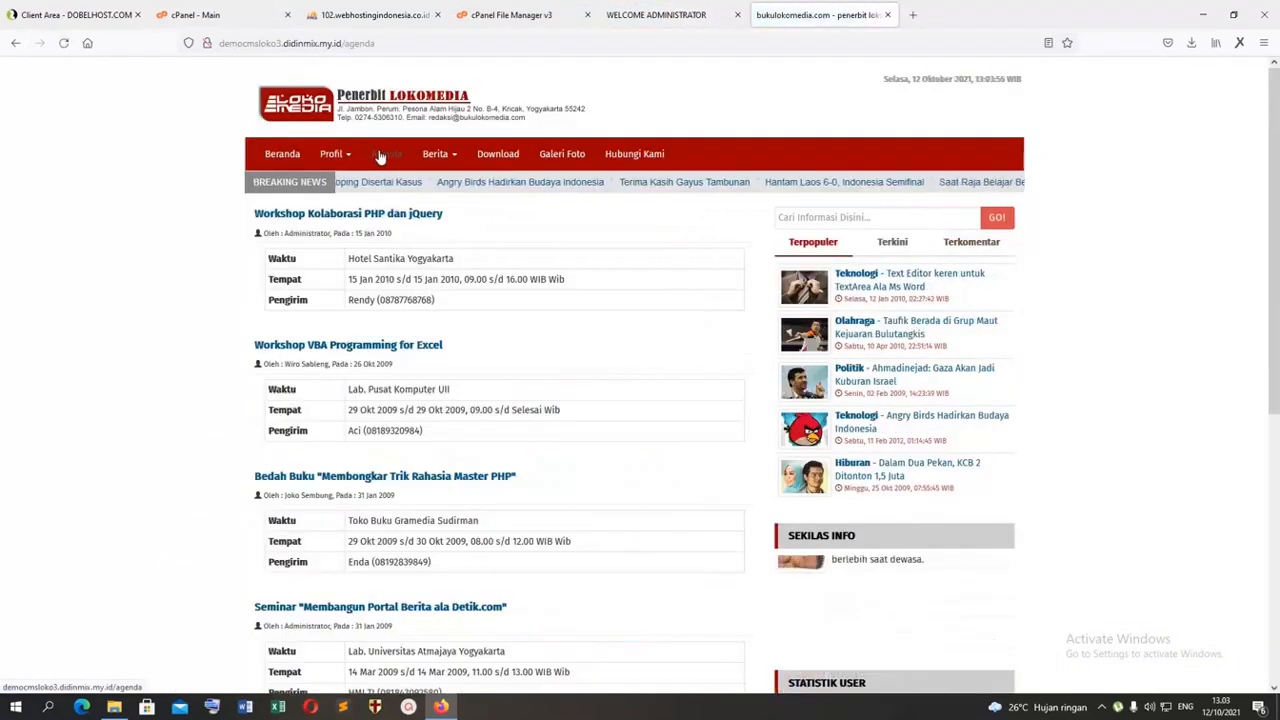
left_click(660, 15)
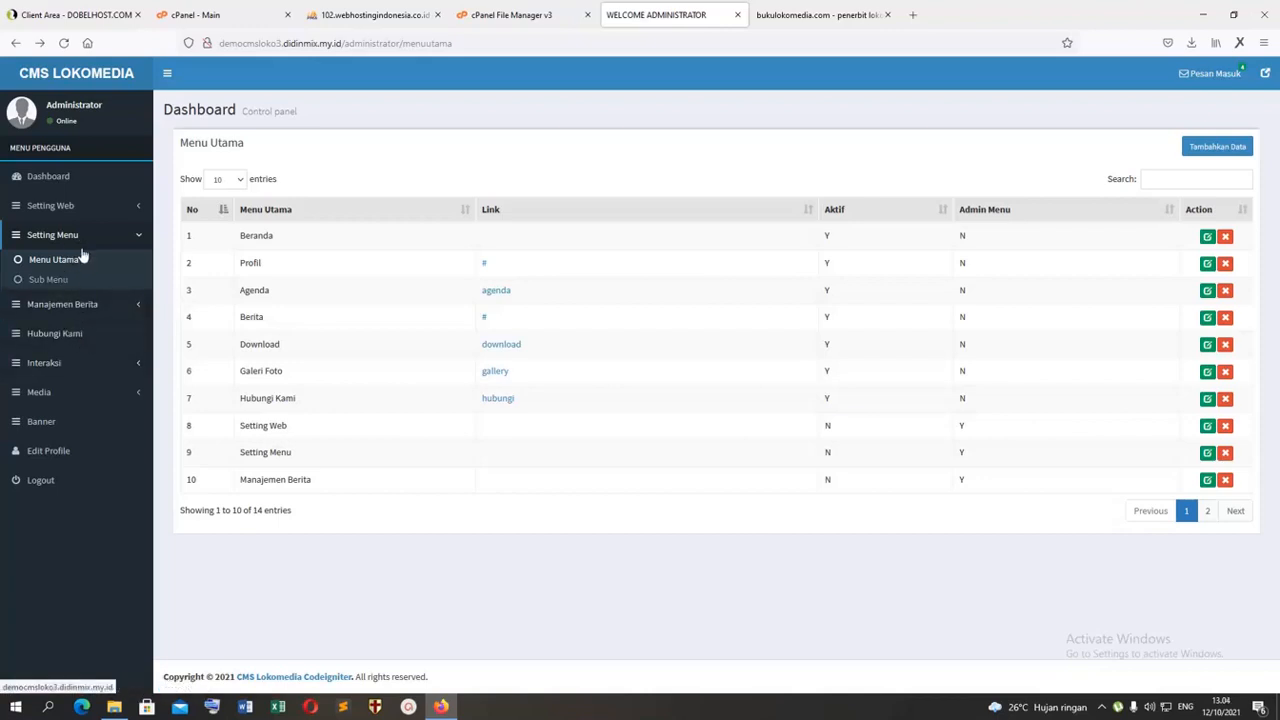
left_click(141, 306)
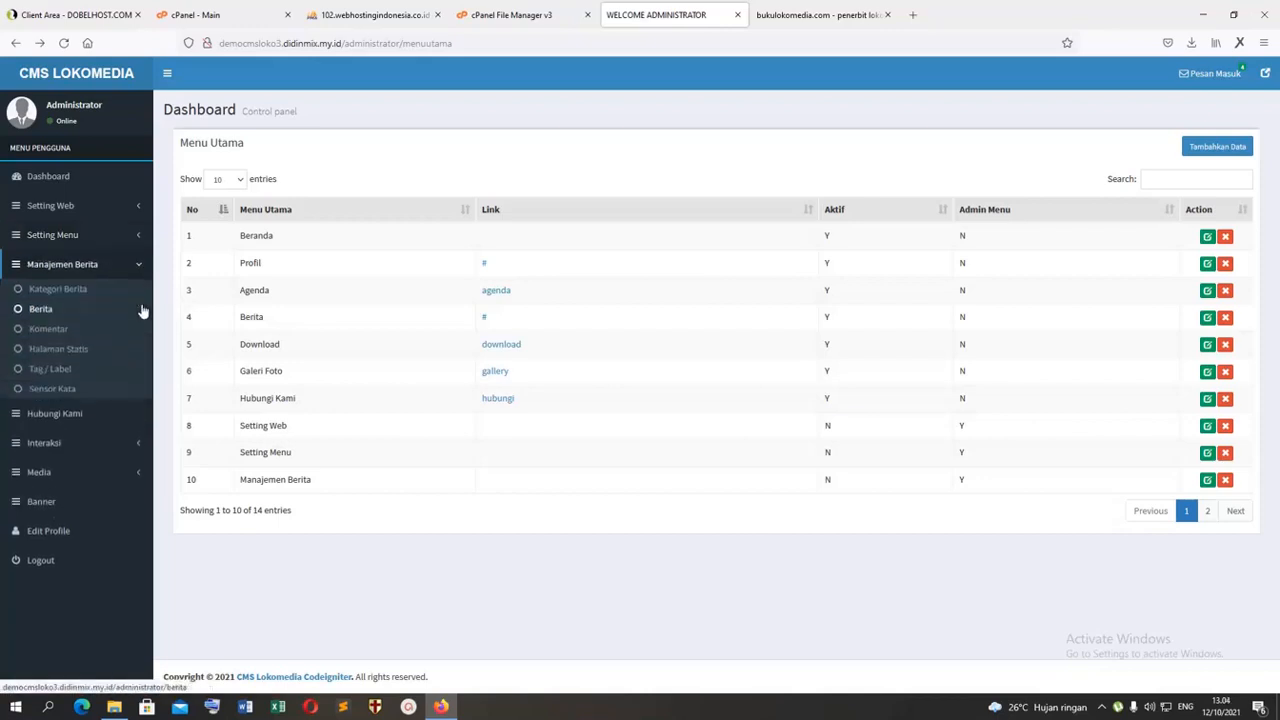
left_click(136, 443)
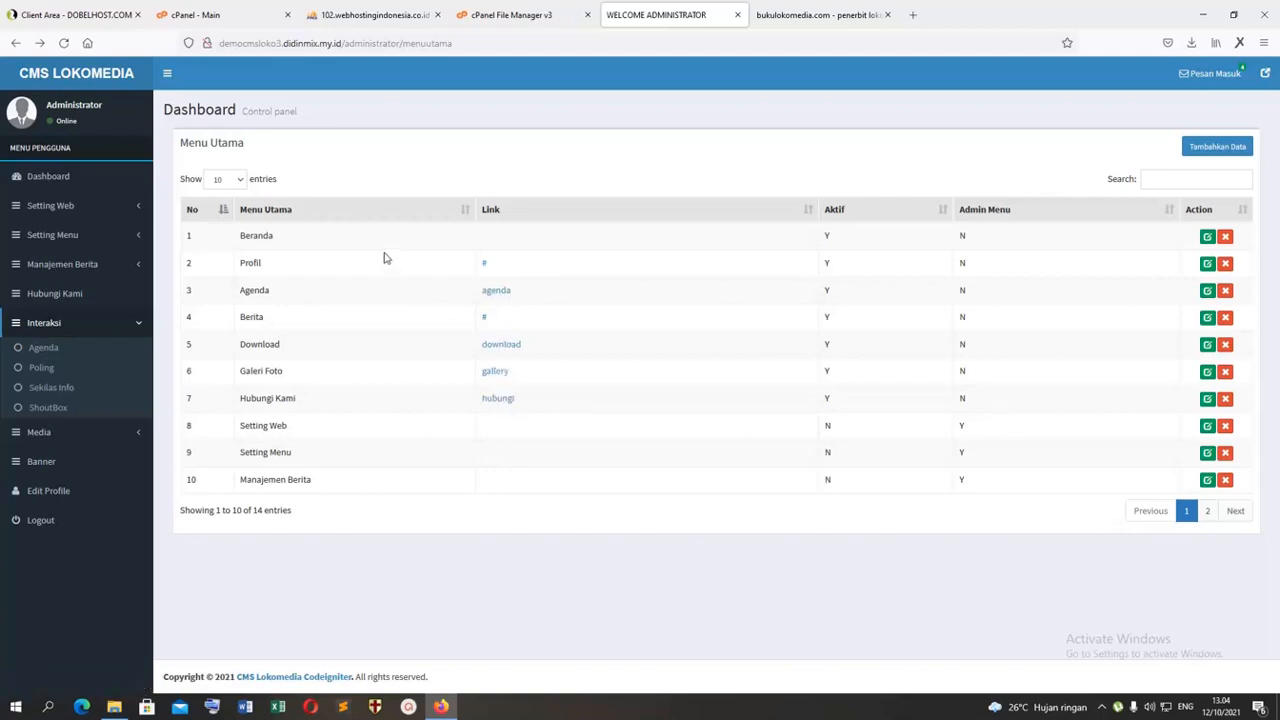
Step: Add an active news category named "lokasi" to the Kategori Berita list
left_click(88, 264)
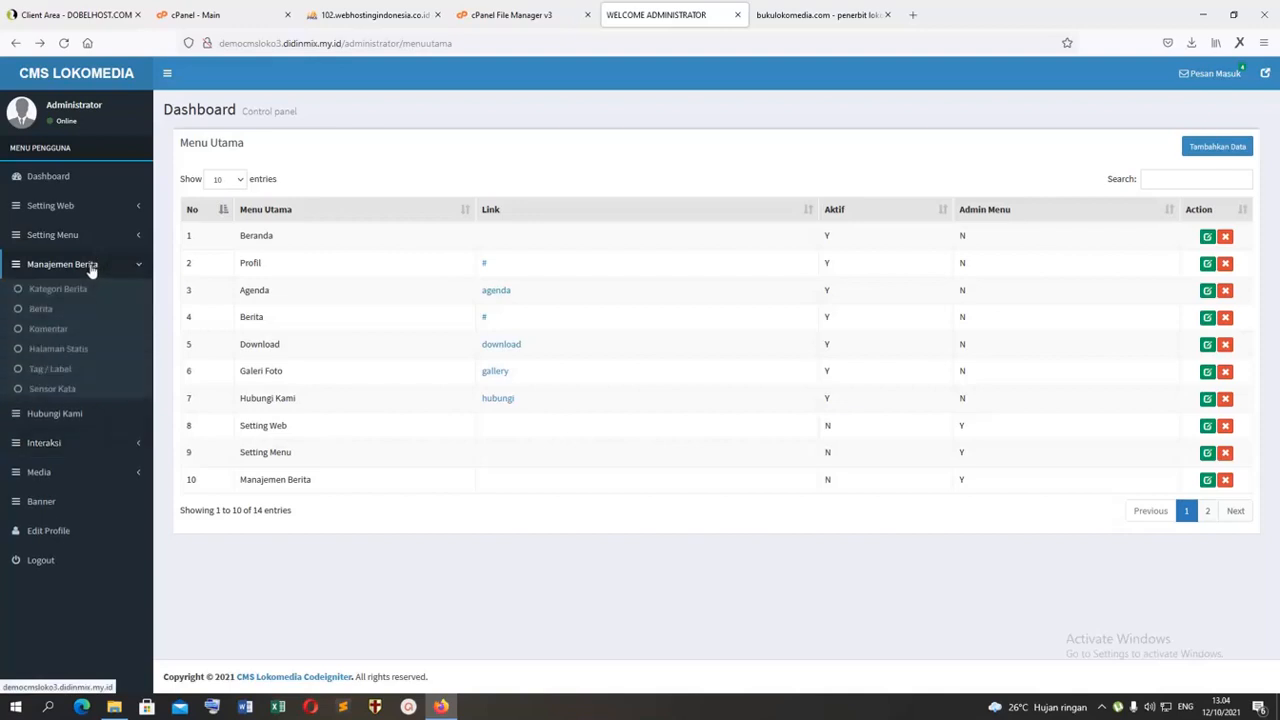
left_click(67, 289)
left_click(815, 14)
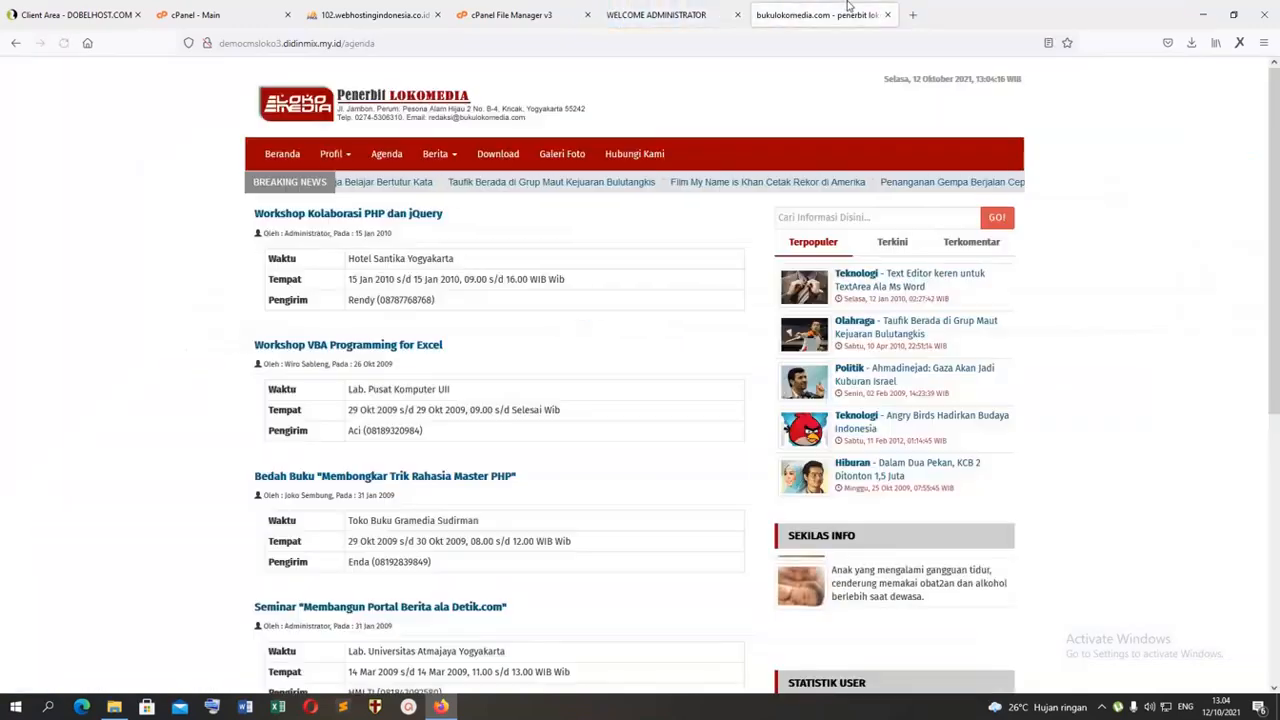
left_click(703, 15)
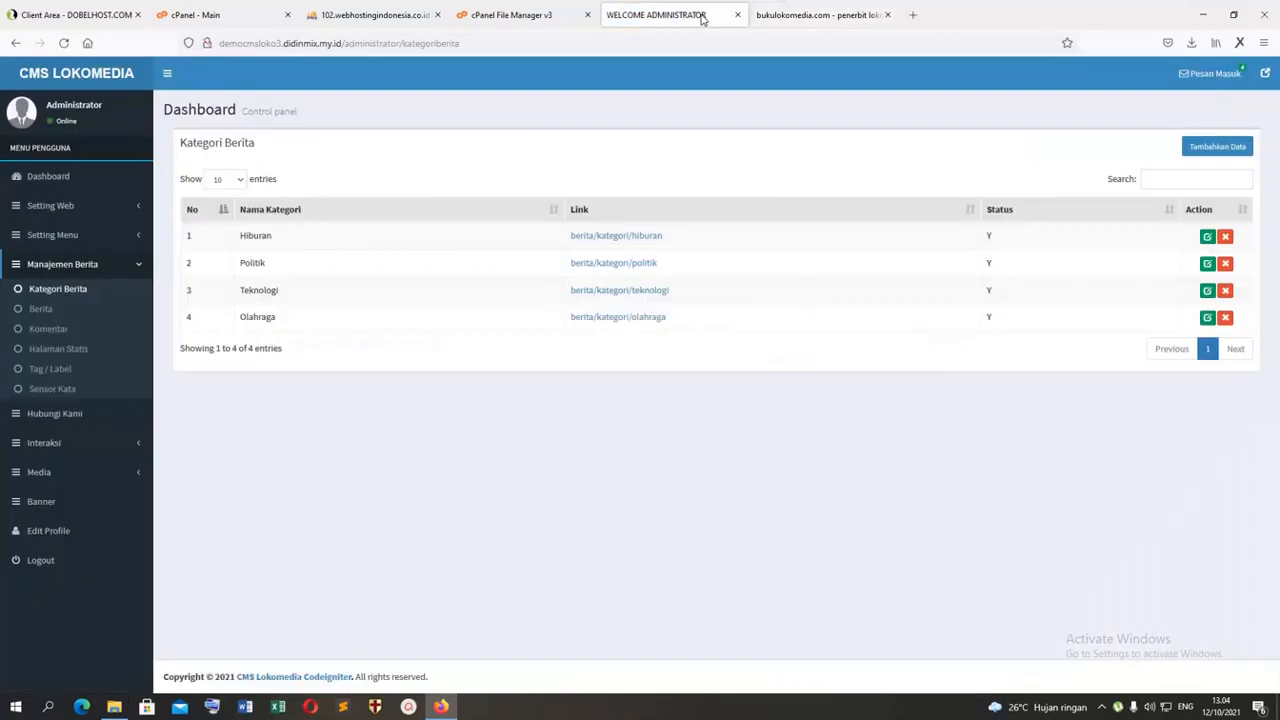
left_click(1185, 147)
left_click(329, 180)
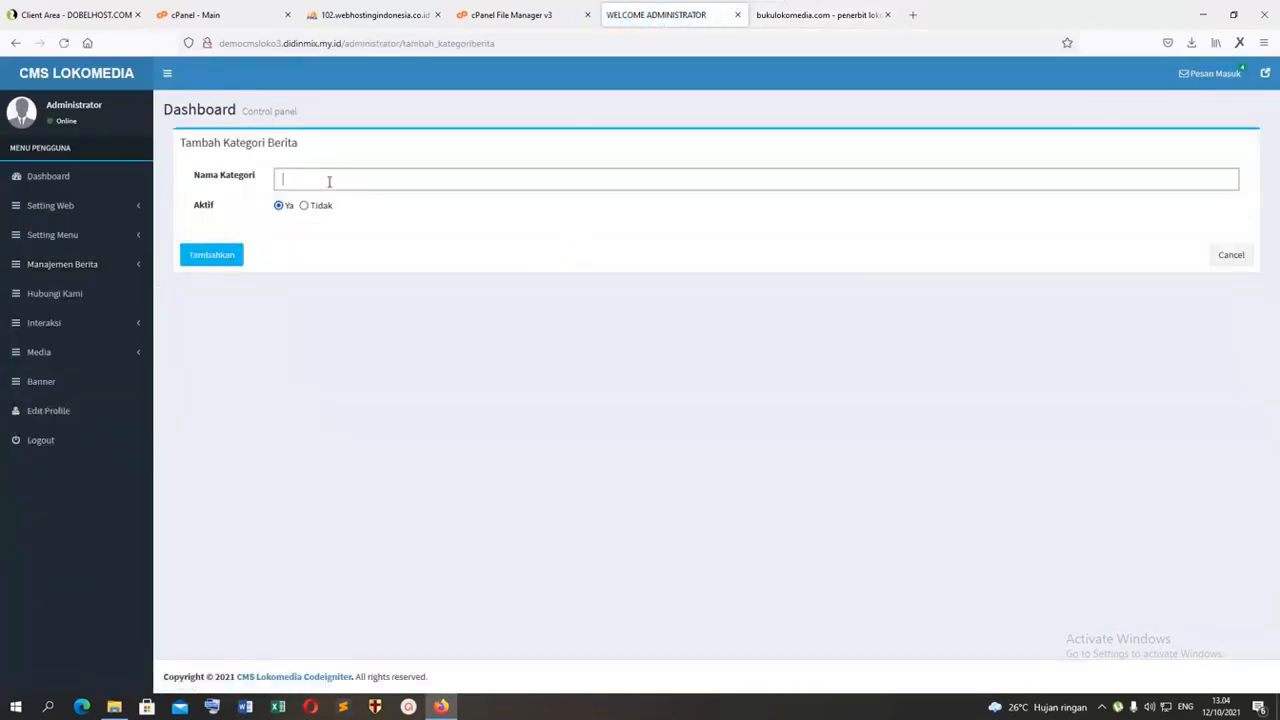
type("lokasi")
left_click(209, 261)
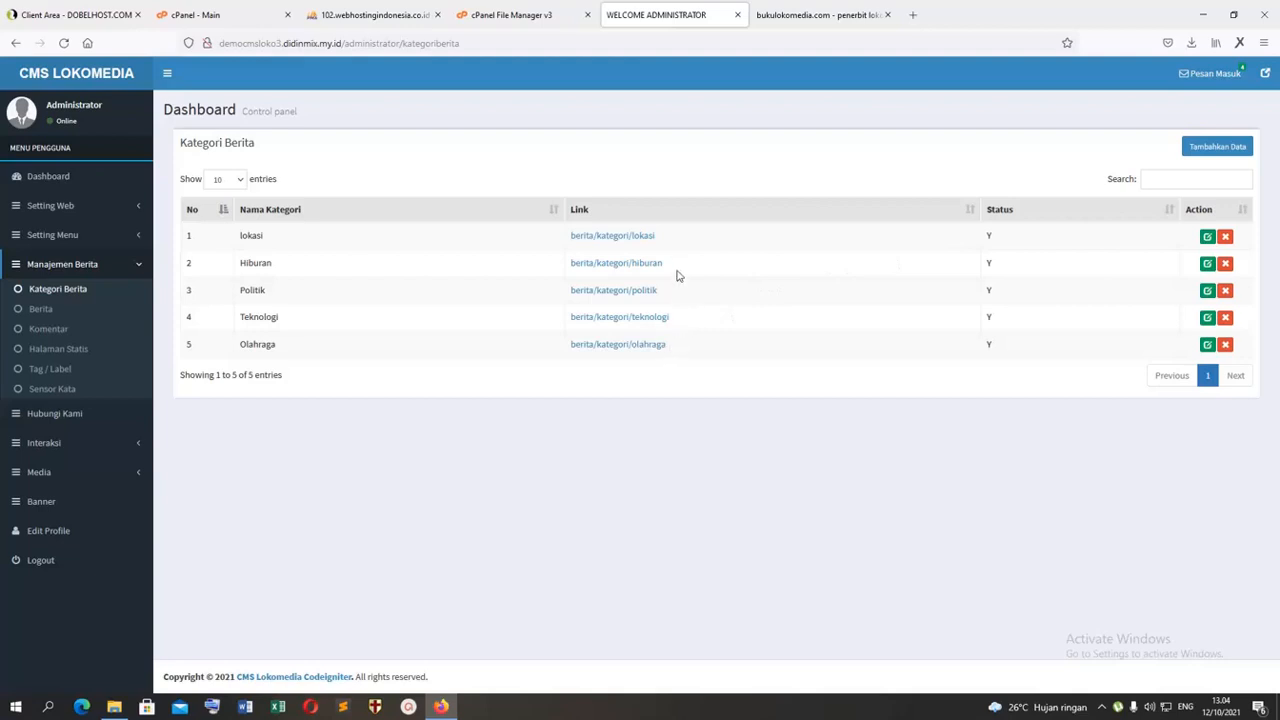
Step: Copy the lokasi category's link "berita/kategori/lokasi" and open the second page of the Menu Utama list
left_click_drag(668, 245, 573, 247)
key("ctrl+c")
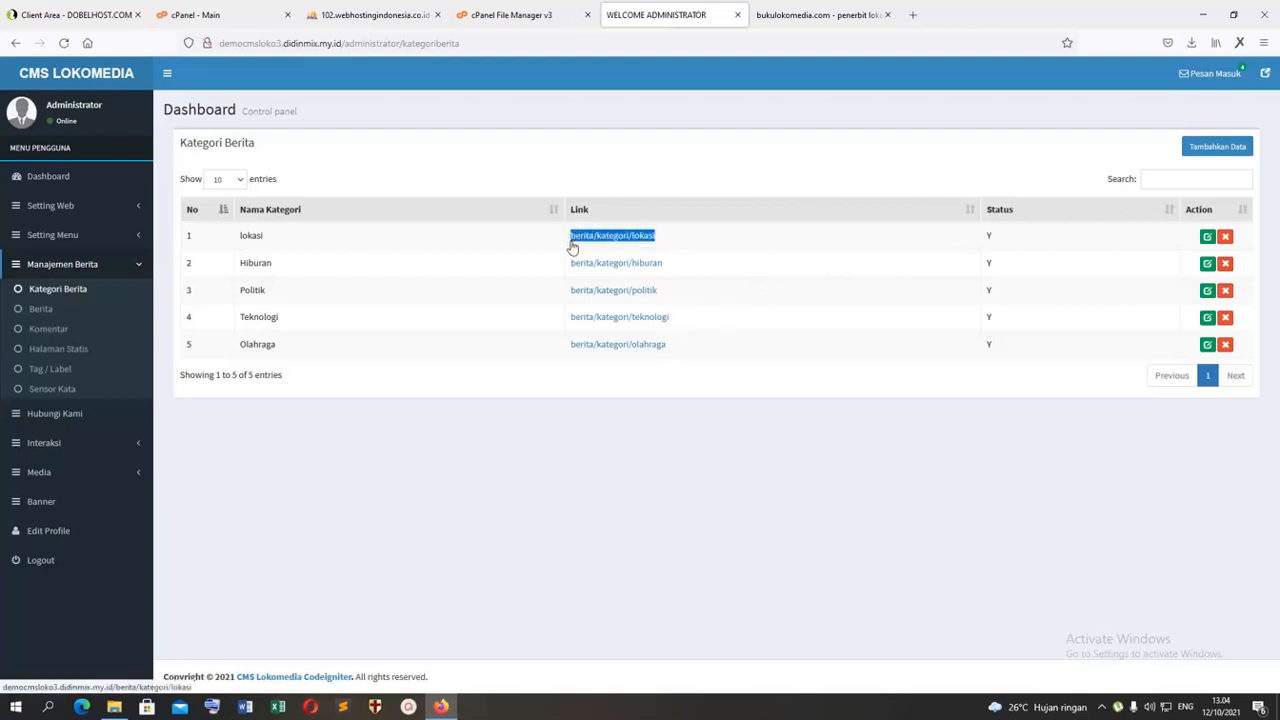
left_click(1207, 236)
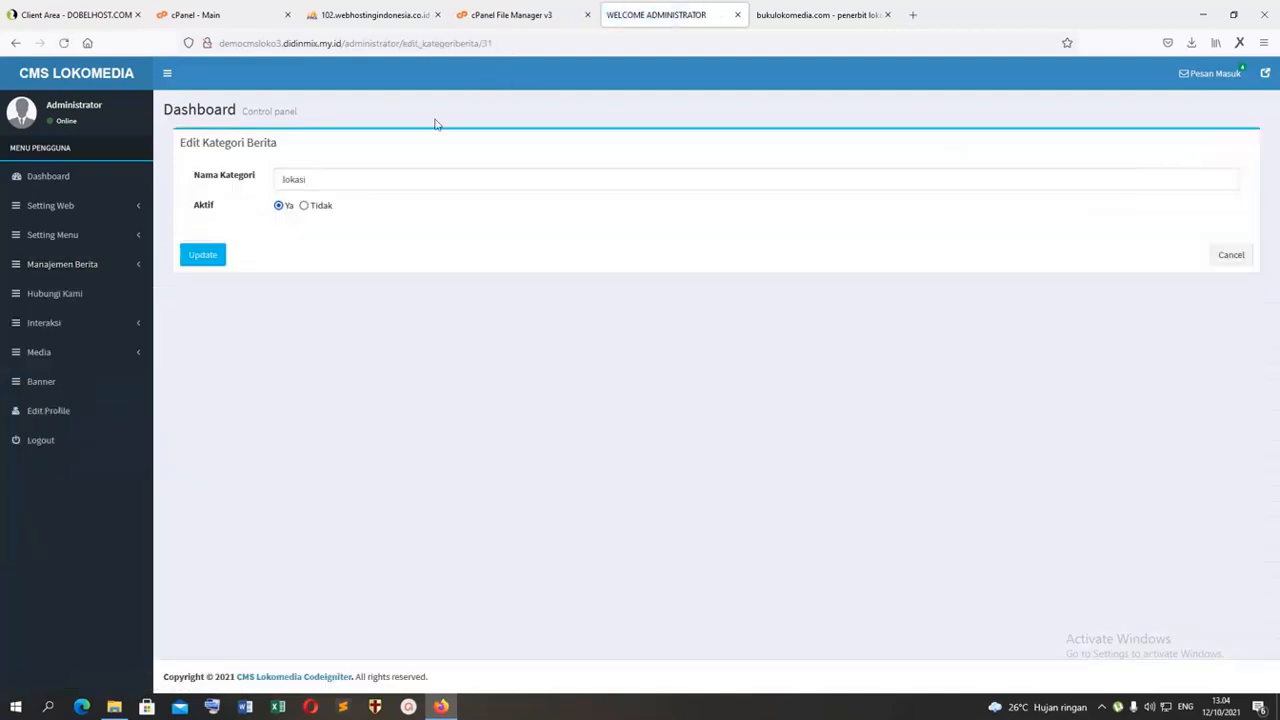
left_click(82, 237)
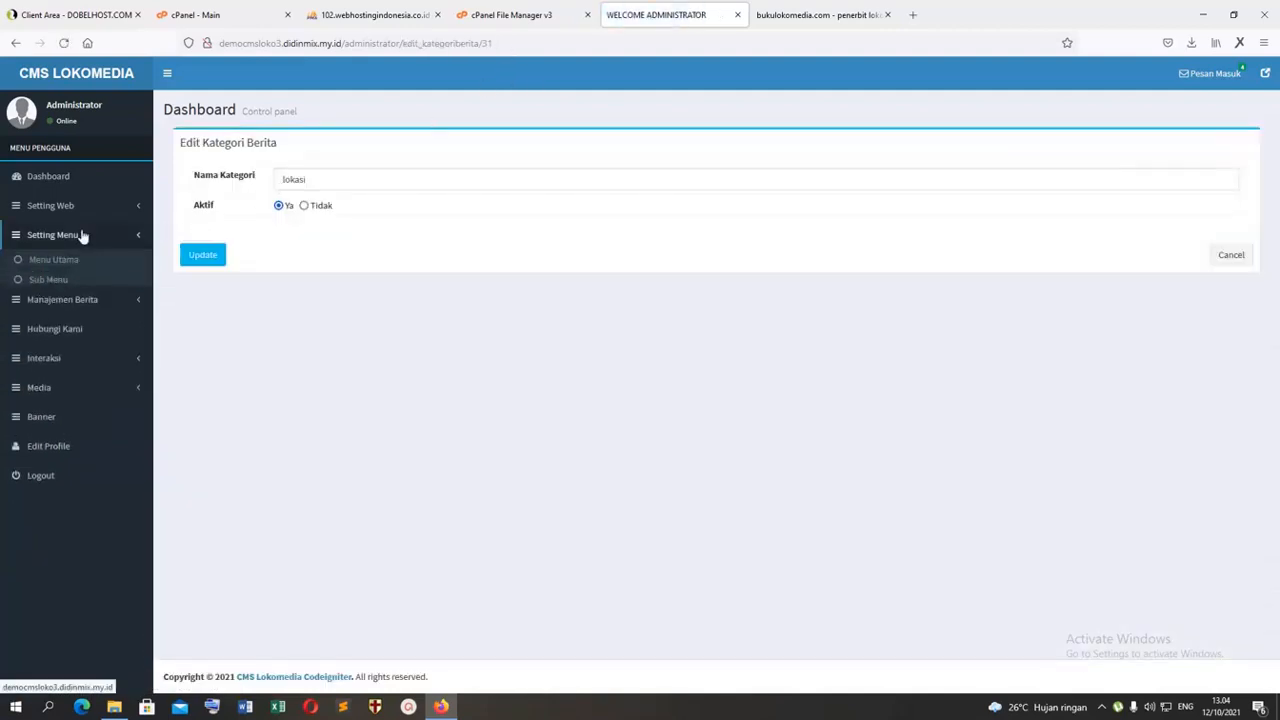
left_click(60, 281)
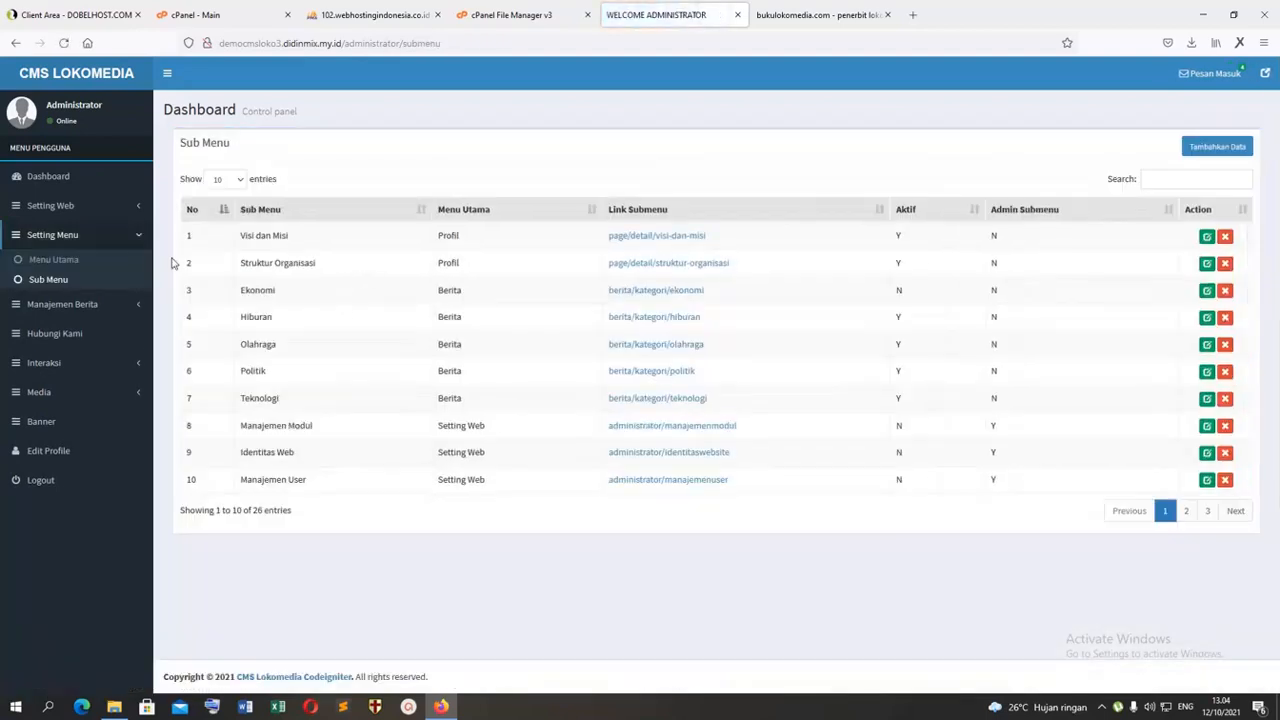
left_click(60, 259)
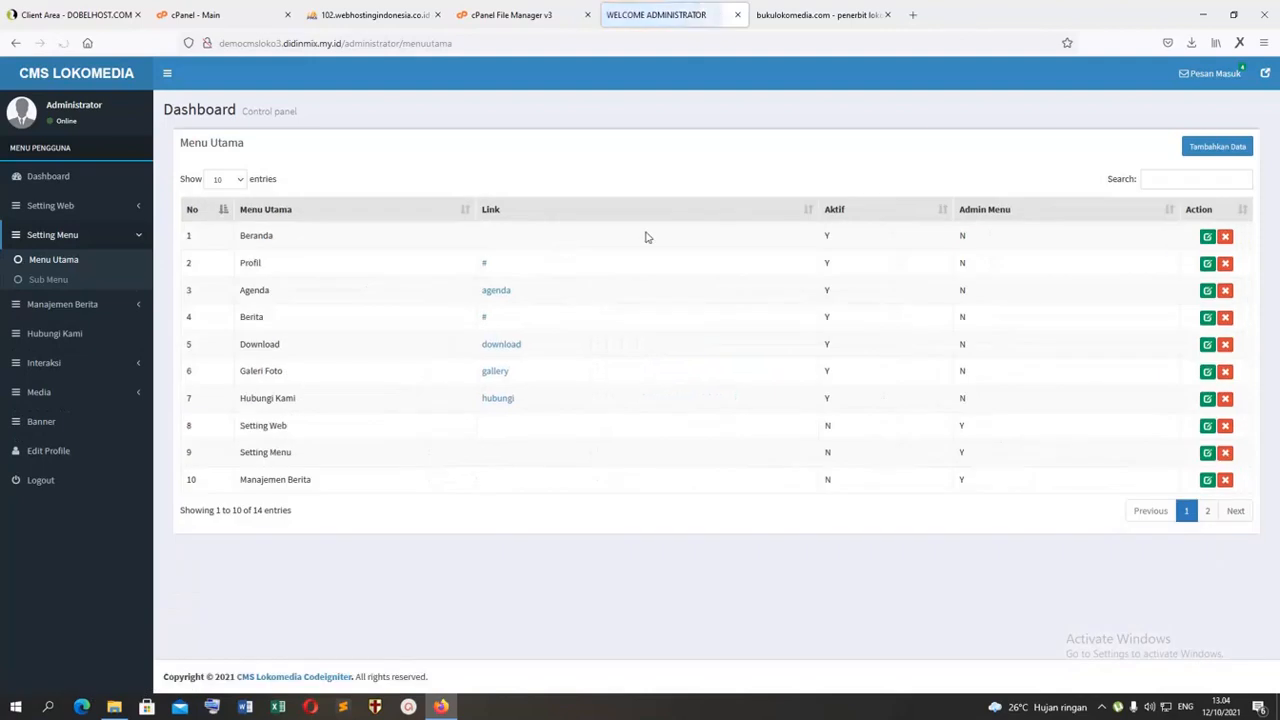
left_click(1207, 511)
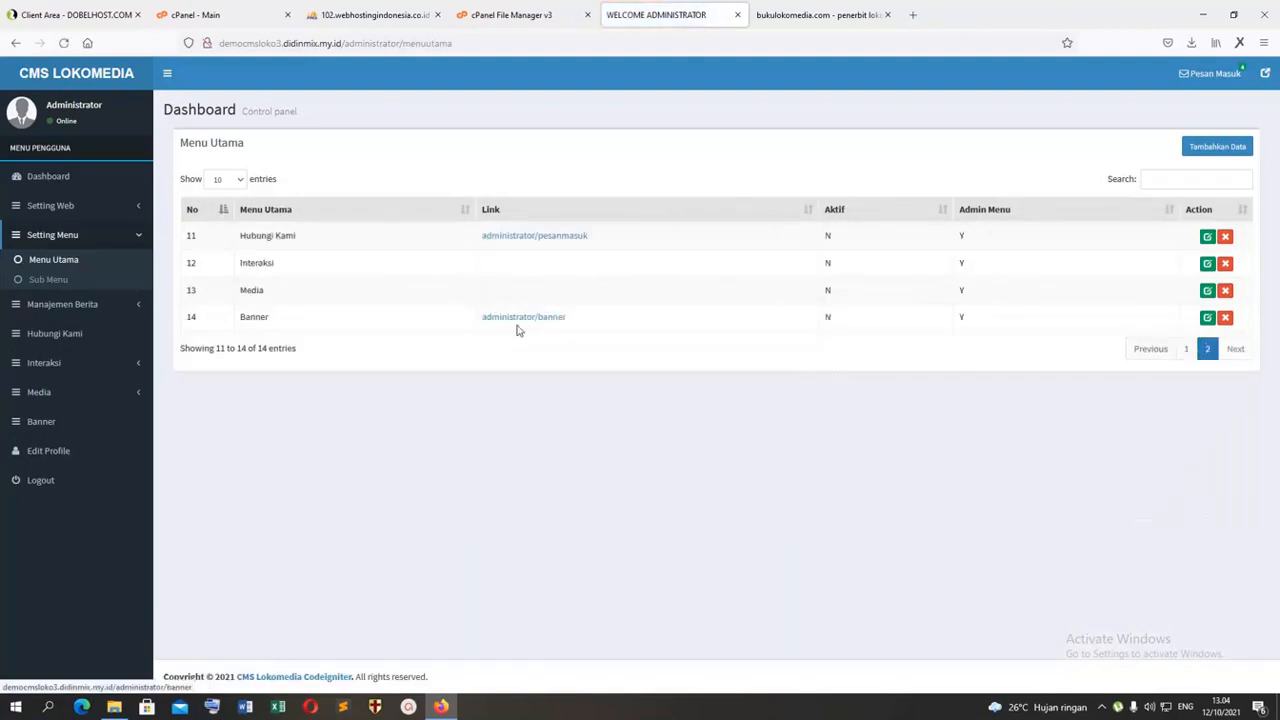
Step: Add a main menu entry named "Lokasi" with the link "berita/kategori/lokasi" and Aktif set to Y
left_click(1217, 147)
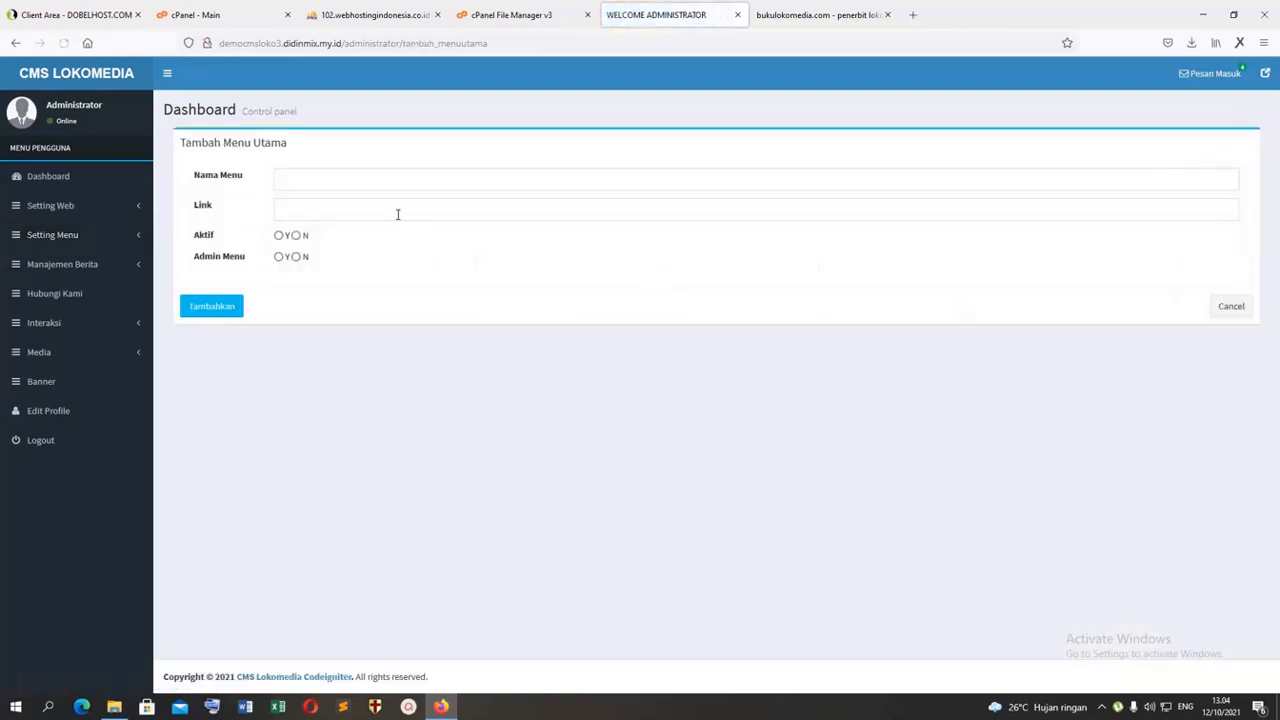
left_click(358, 184)
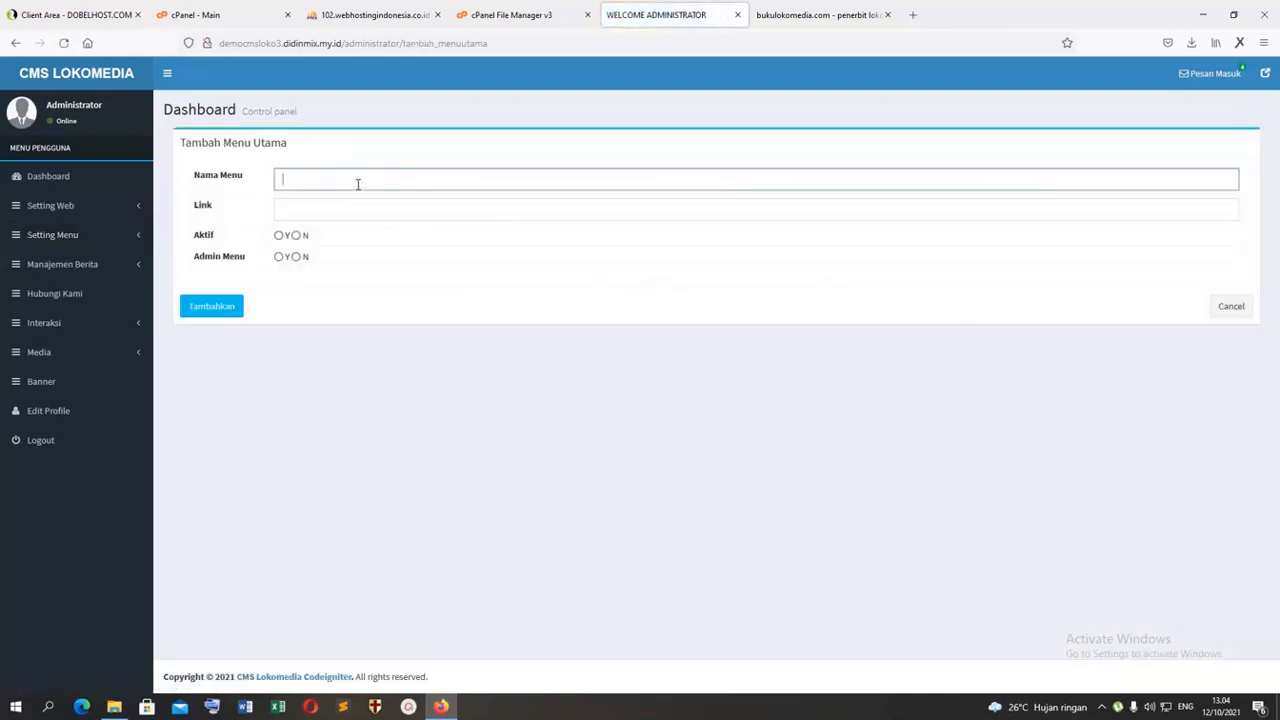
type("Lokasi")
key("Tab")
key("ctrl+v")
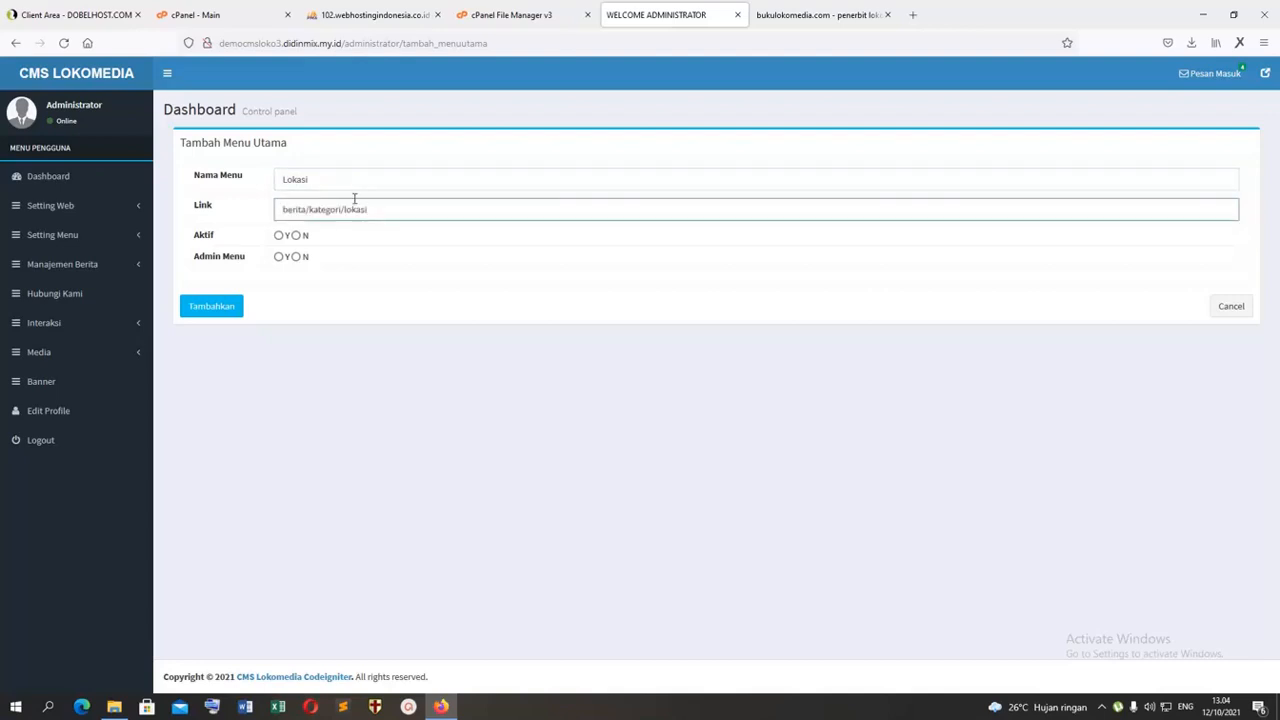
left_click(278, 236)
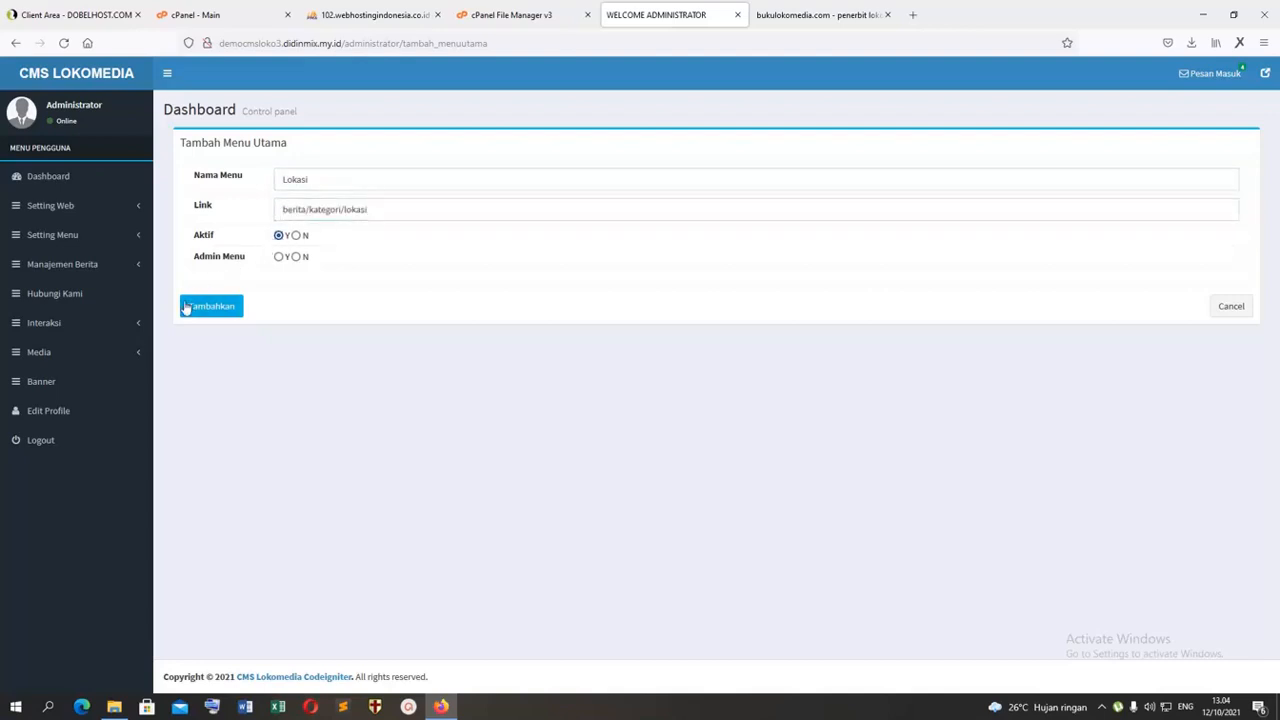
left_click(186, 306)
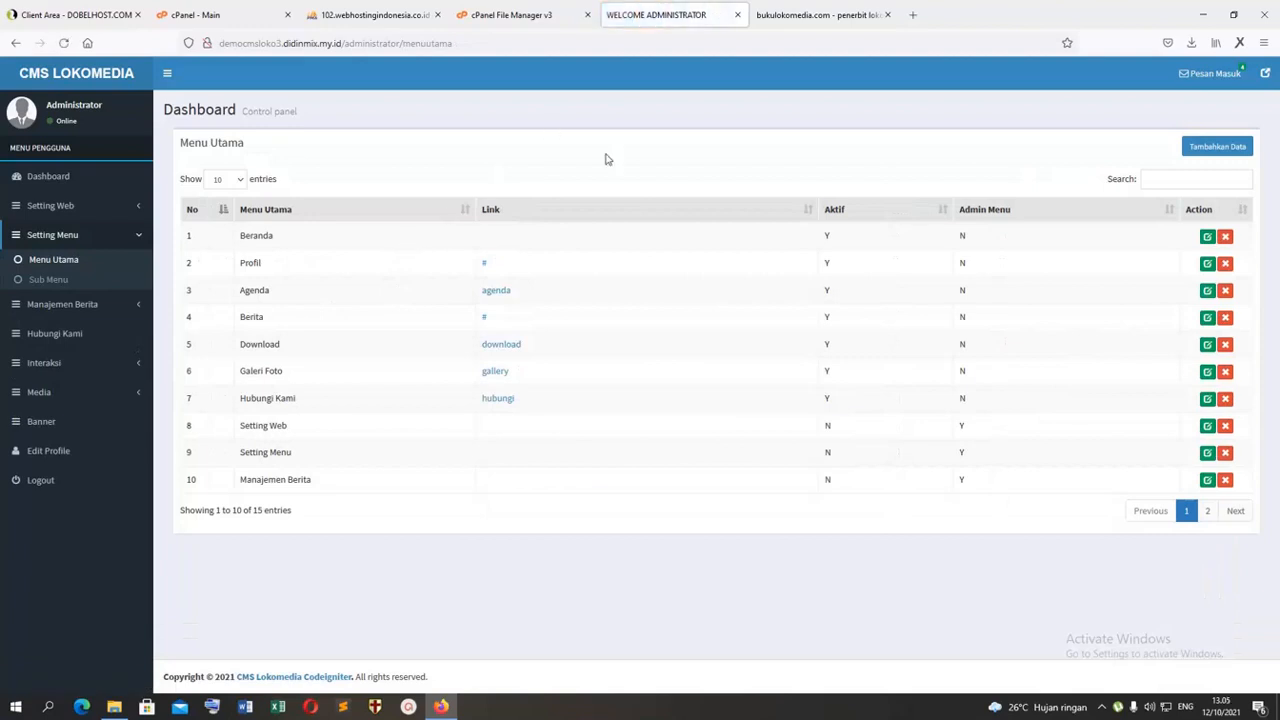
Step: Reload the public site's home page and view the new Lokasi page from its navigation
left_click(815, 14)
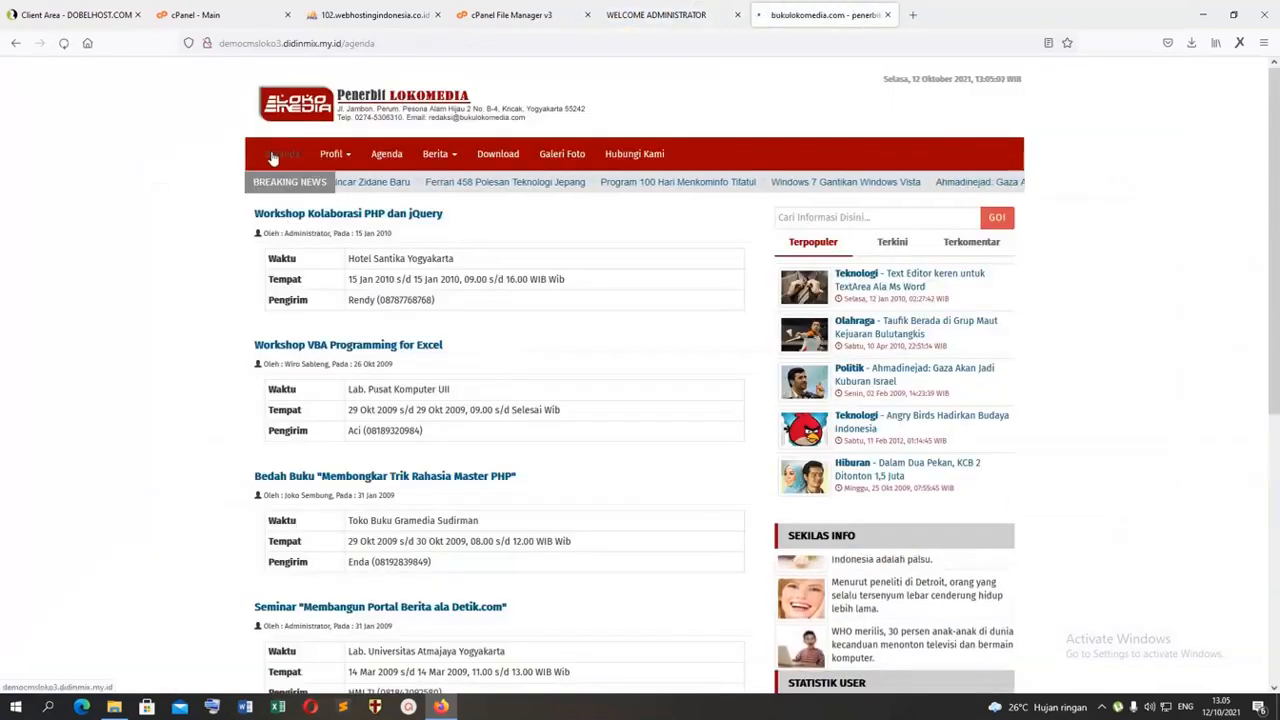
left_click(272, 157)
left_click(699, 158)
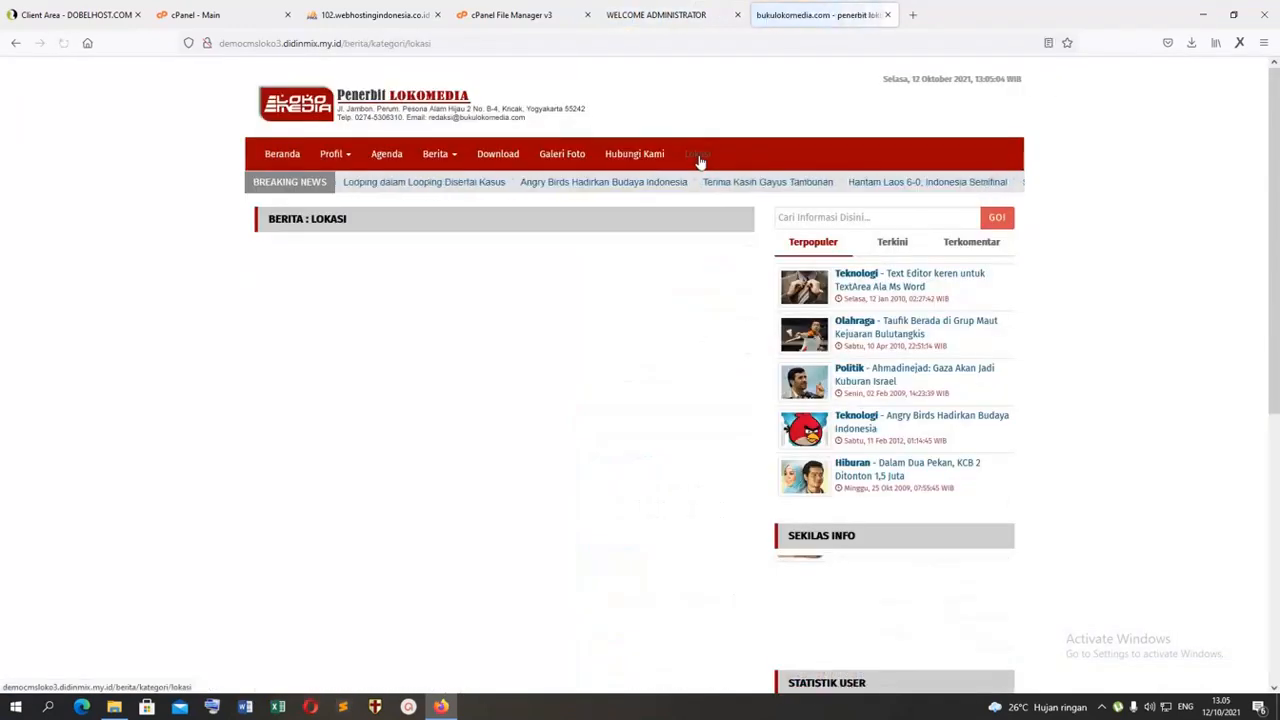
Step: Start a new static page under Halaman Statis titled "LOkasi" and place the cursor in its content area
left_click(699, 14)
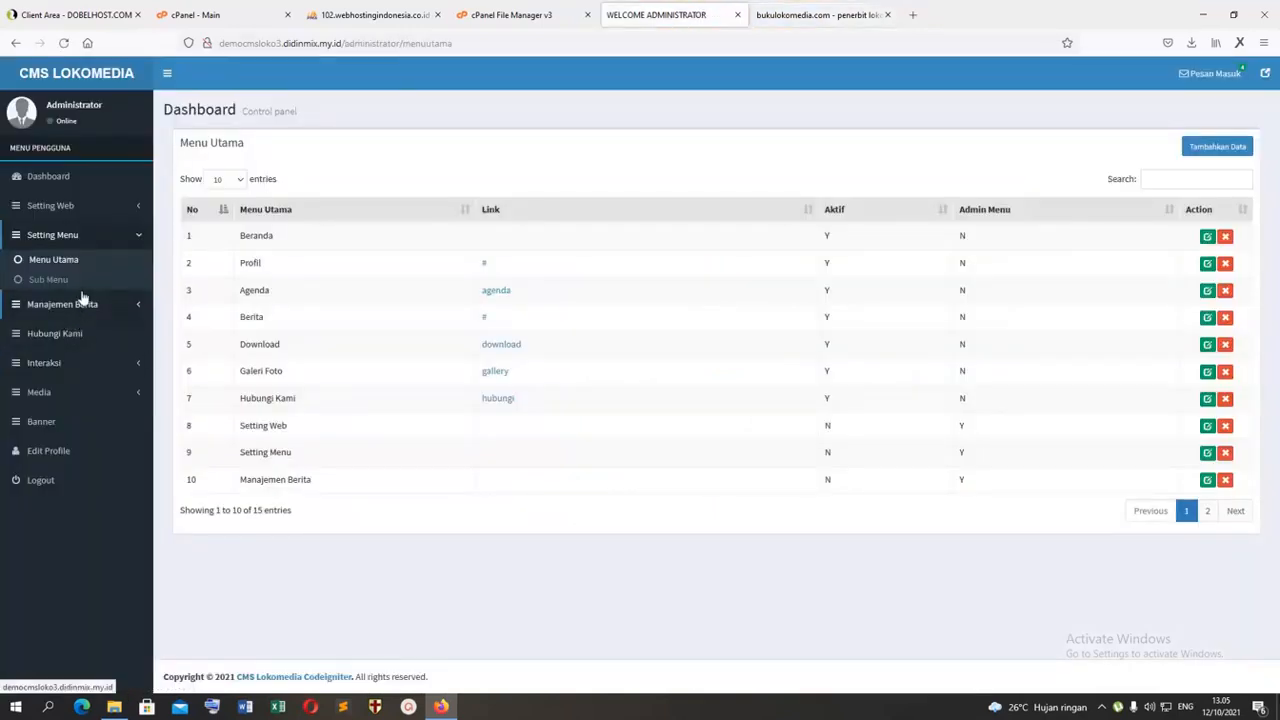
left_click(121, 306)
left_click(57, 348)
left_click(1217, 148)
left_click(344, 178)
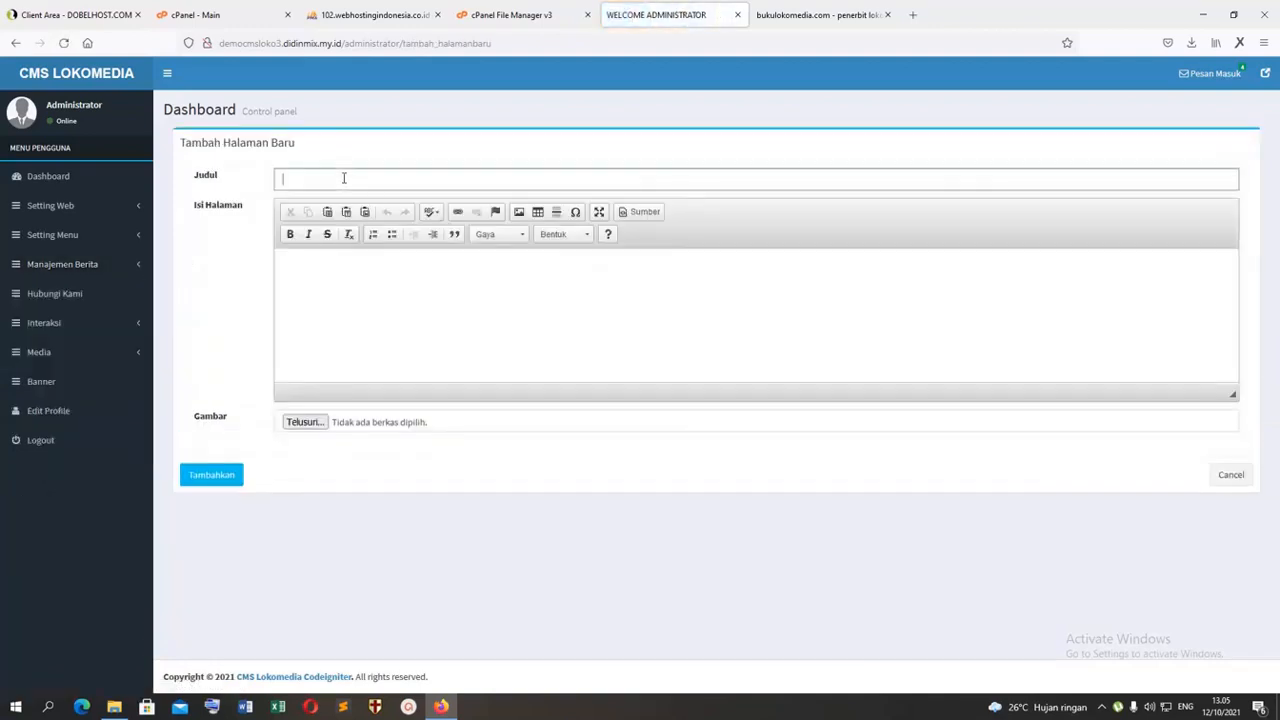
type("LOkasi")
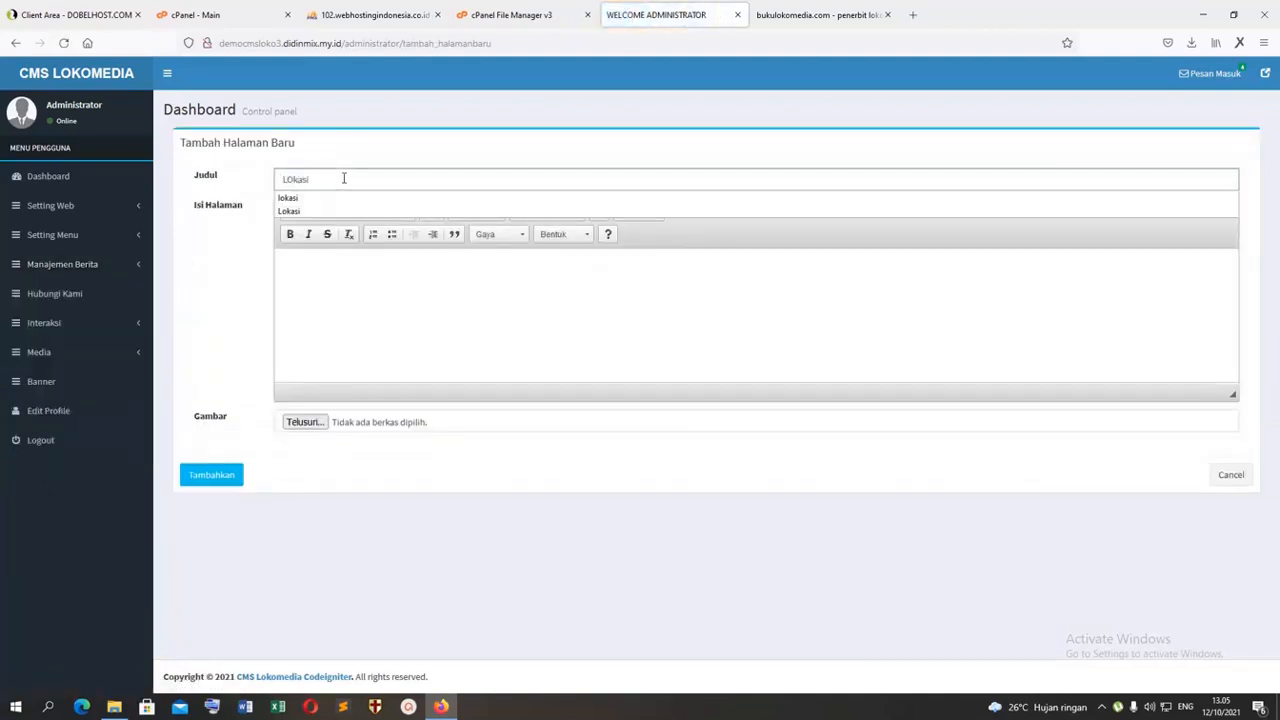
left_click(381, 297)
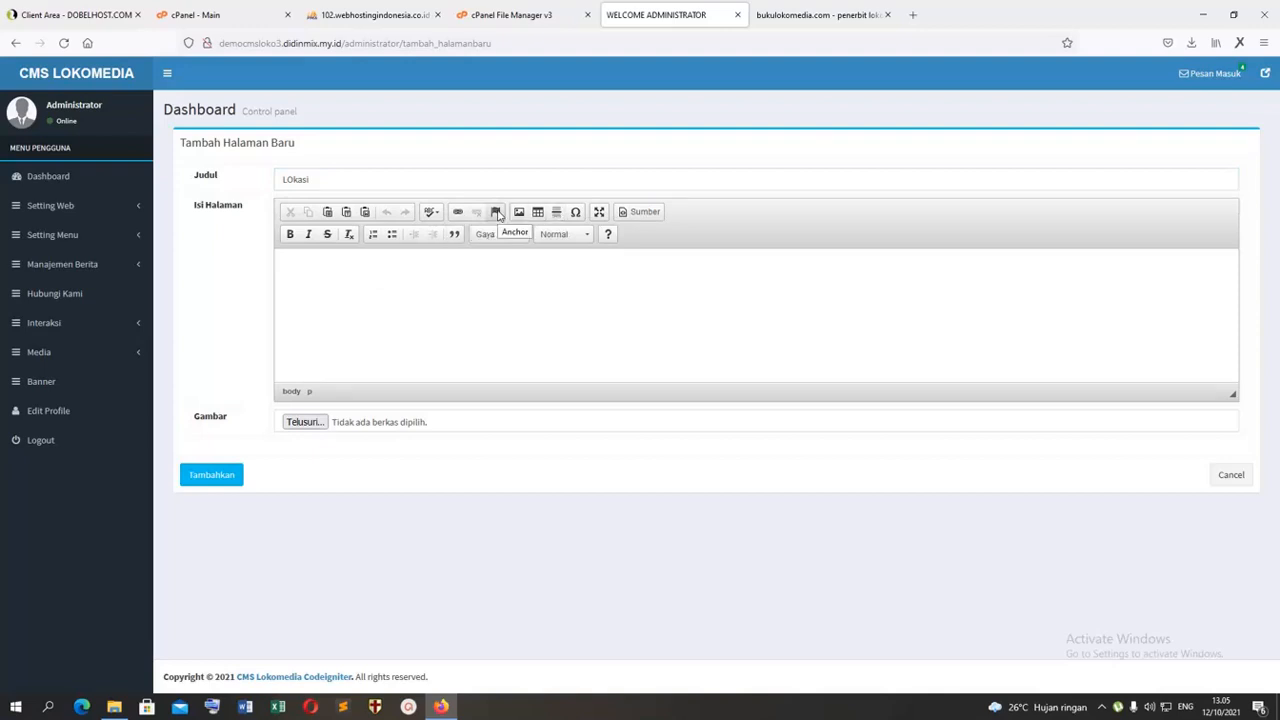
Step: Search Google for "maps" in a new browser tab to find Google Maps
left_click(912, 15)
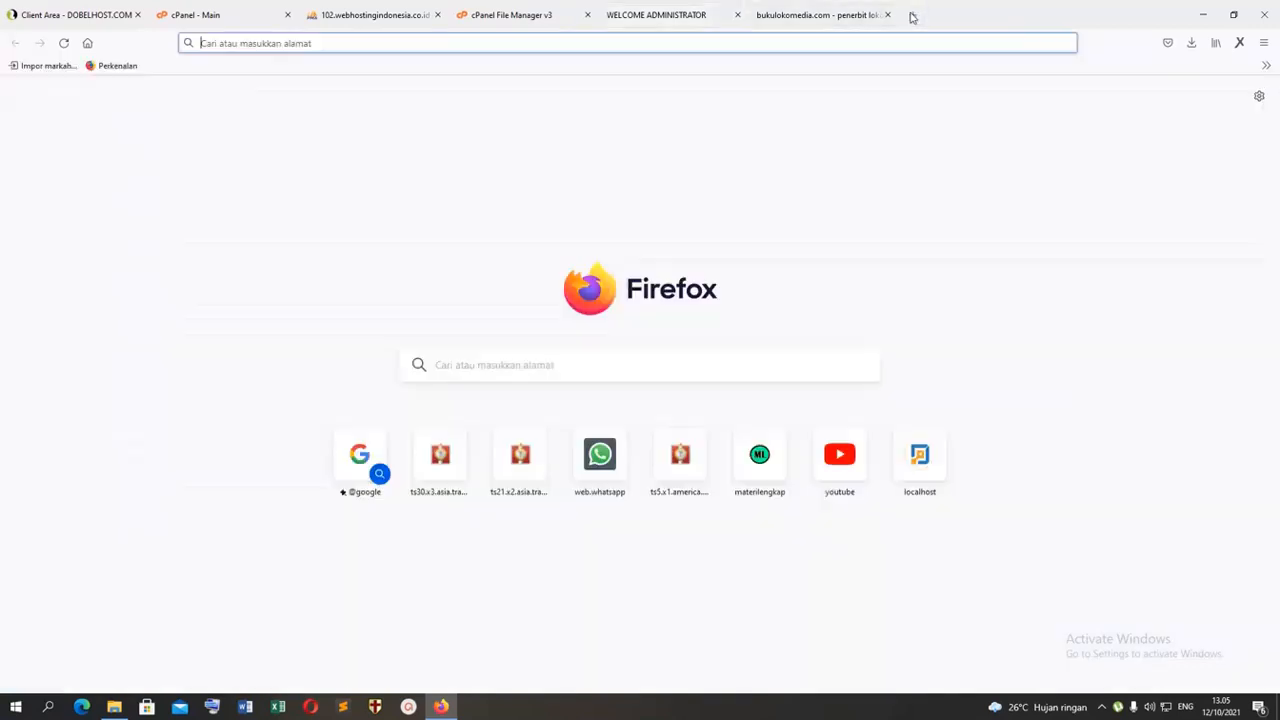
type("google.com")
key("Return")
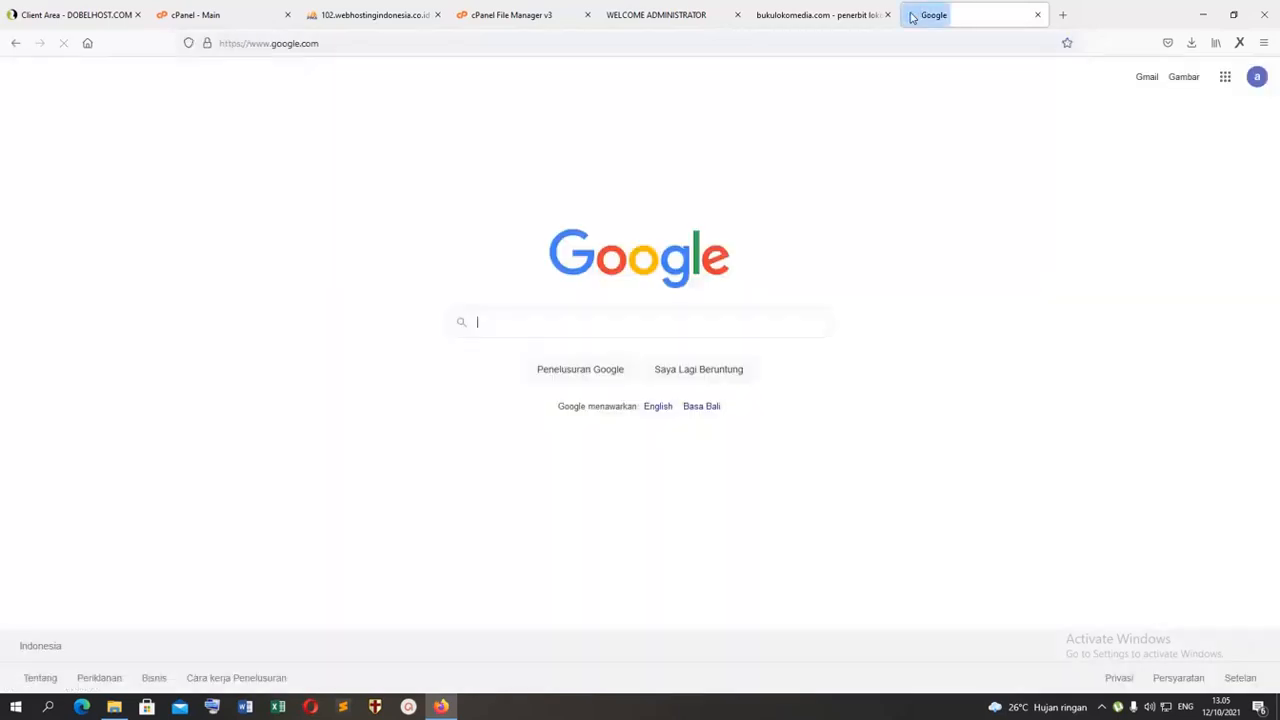
type("map")
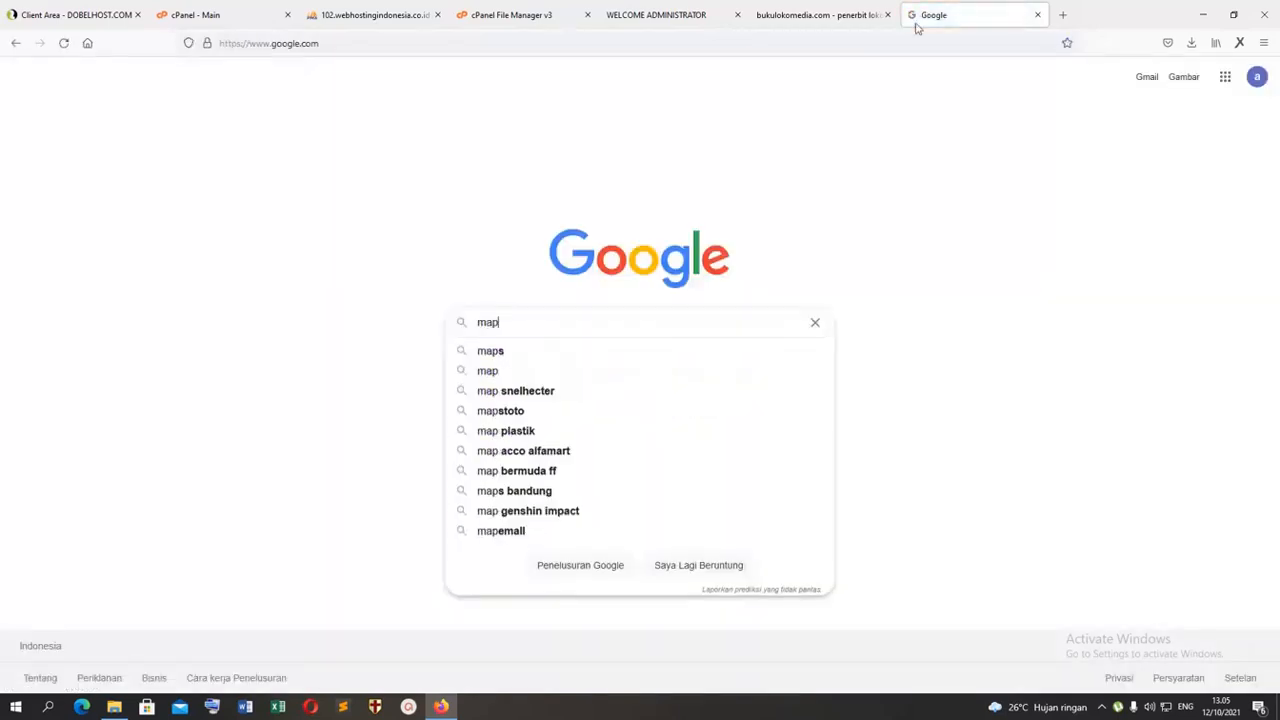
left_click(552, 349)
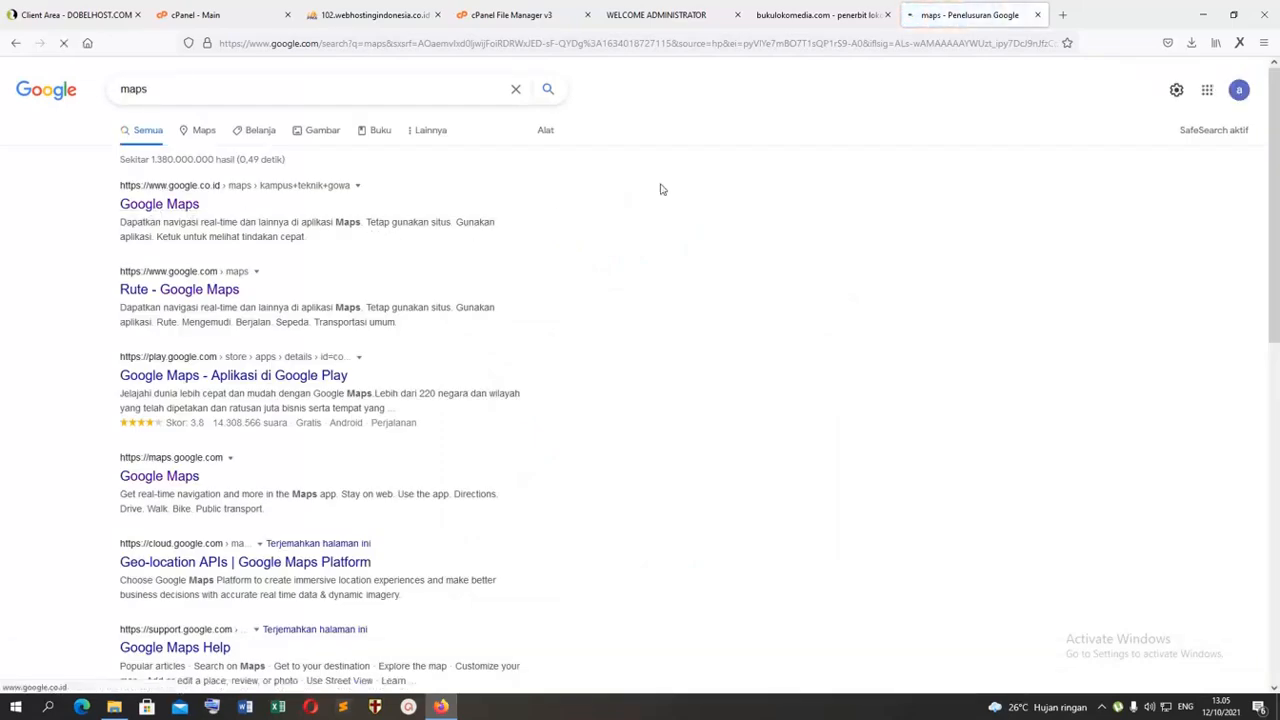
Step: Show the Google Maps results for "kampus teknik gowa" and open the Universitas Hasanuddin Kampus FAKULTAS TEKNIK Gowa place details
left_click(815, 15)
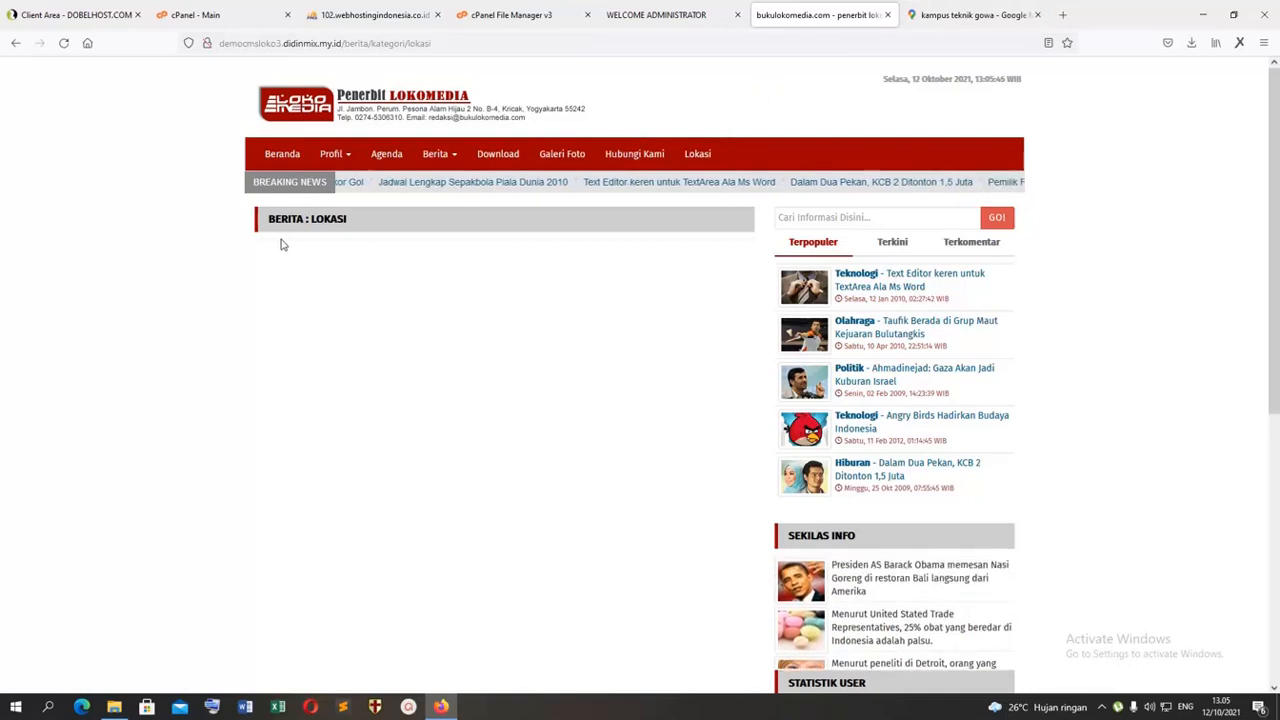
left_click(968, 15)
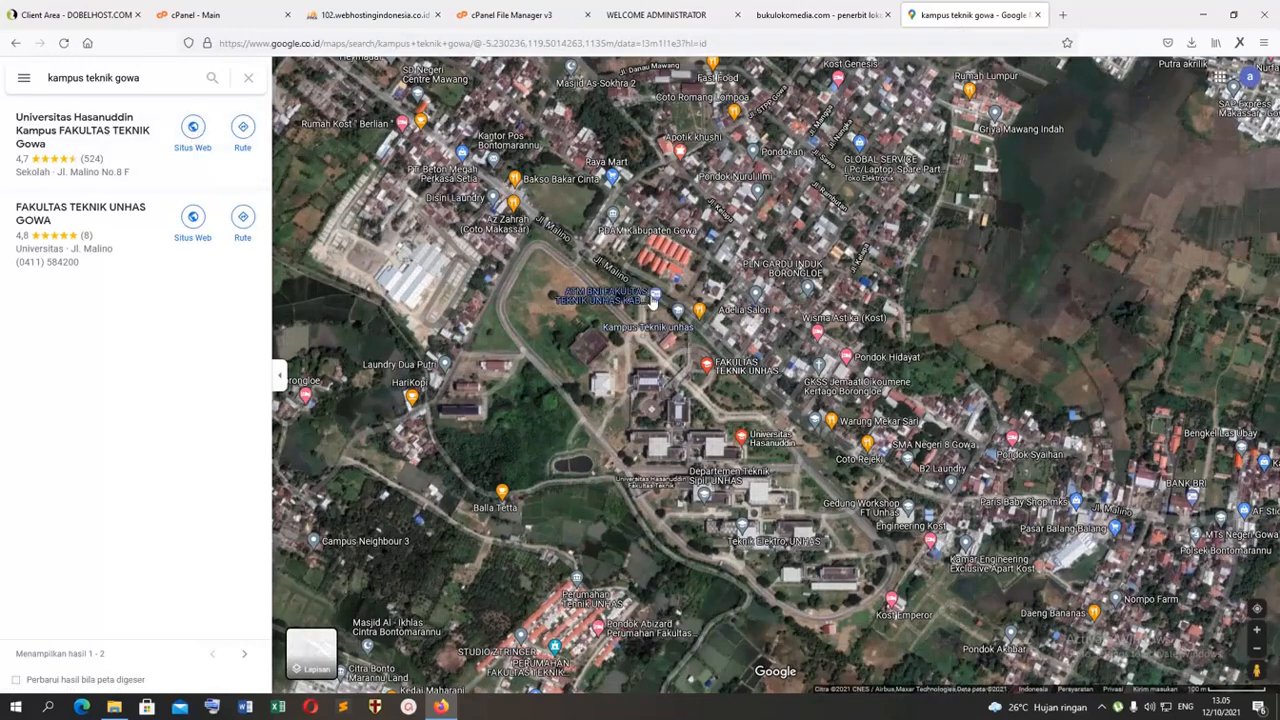
right_click(652, 300)
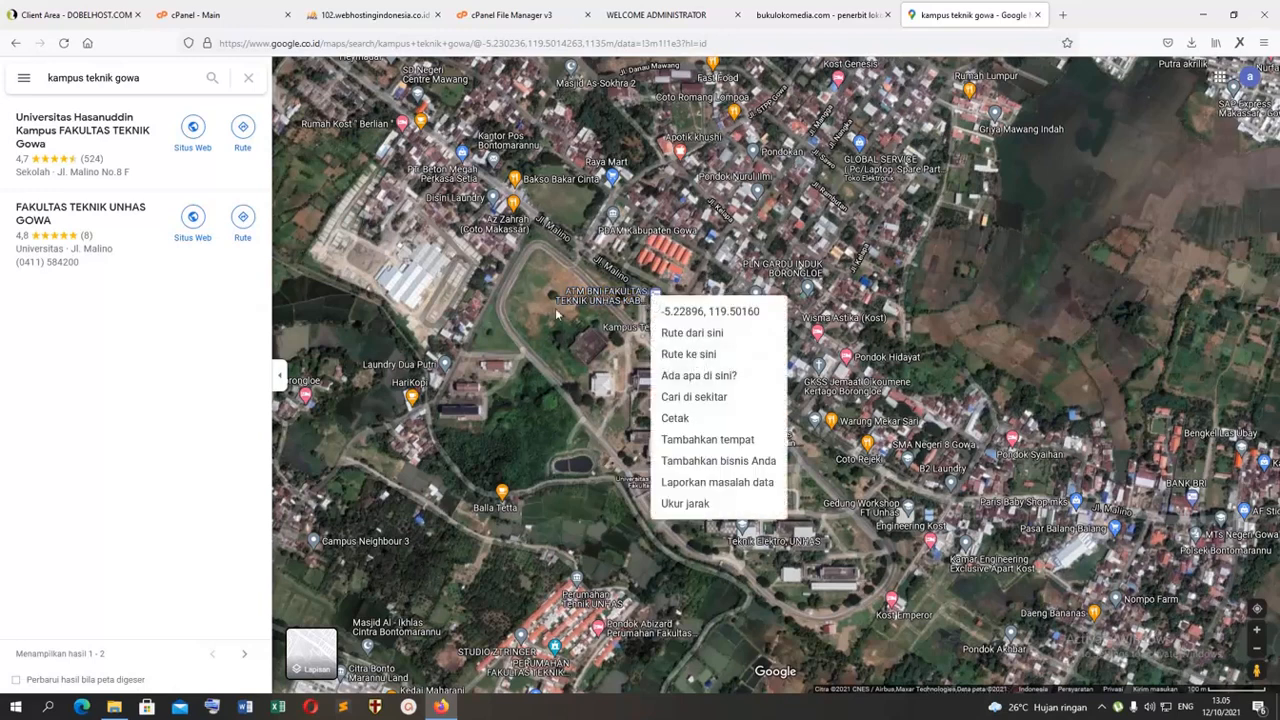
left_click(65, 135)
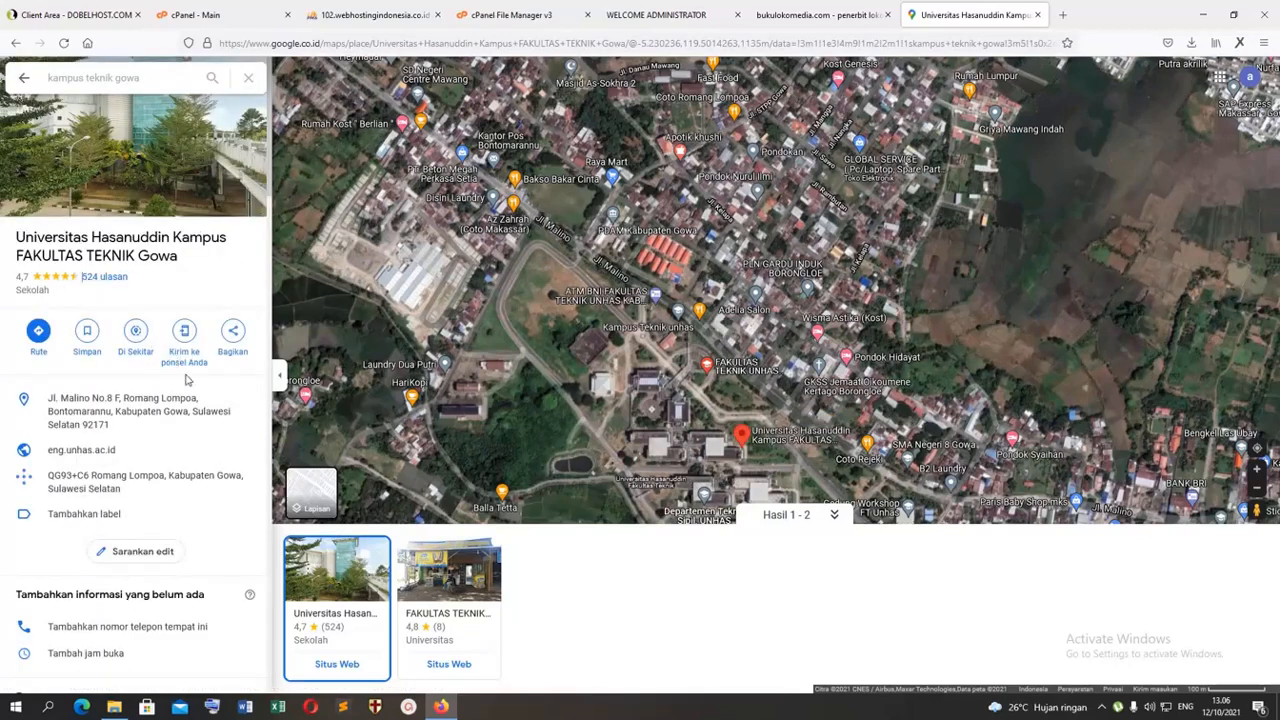
Step: Share the campus location as an embedded map and copy its HTML code at size Sedang
left_click(230, 340)
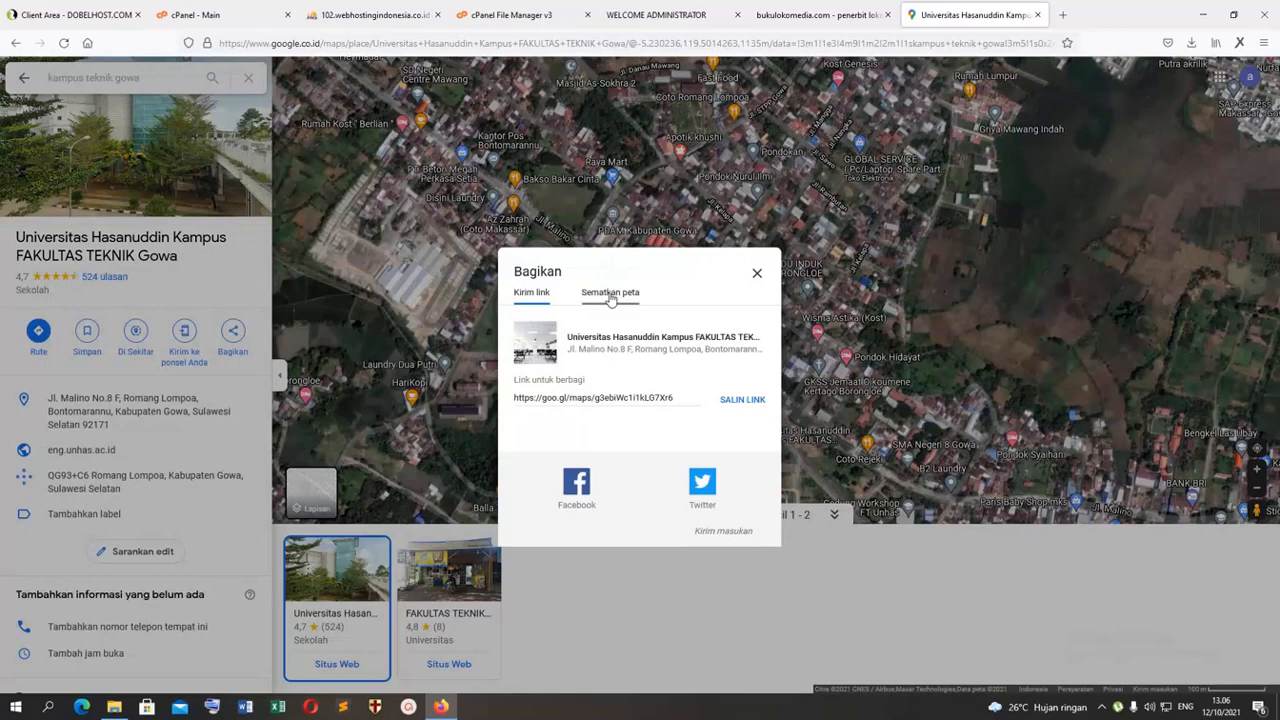
left_click(609, 290)
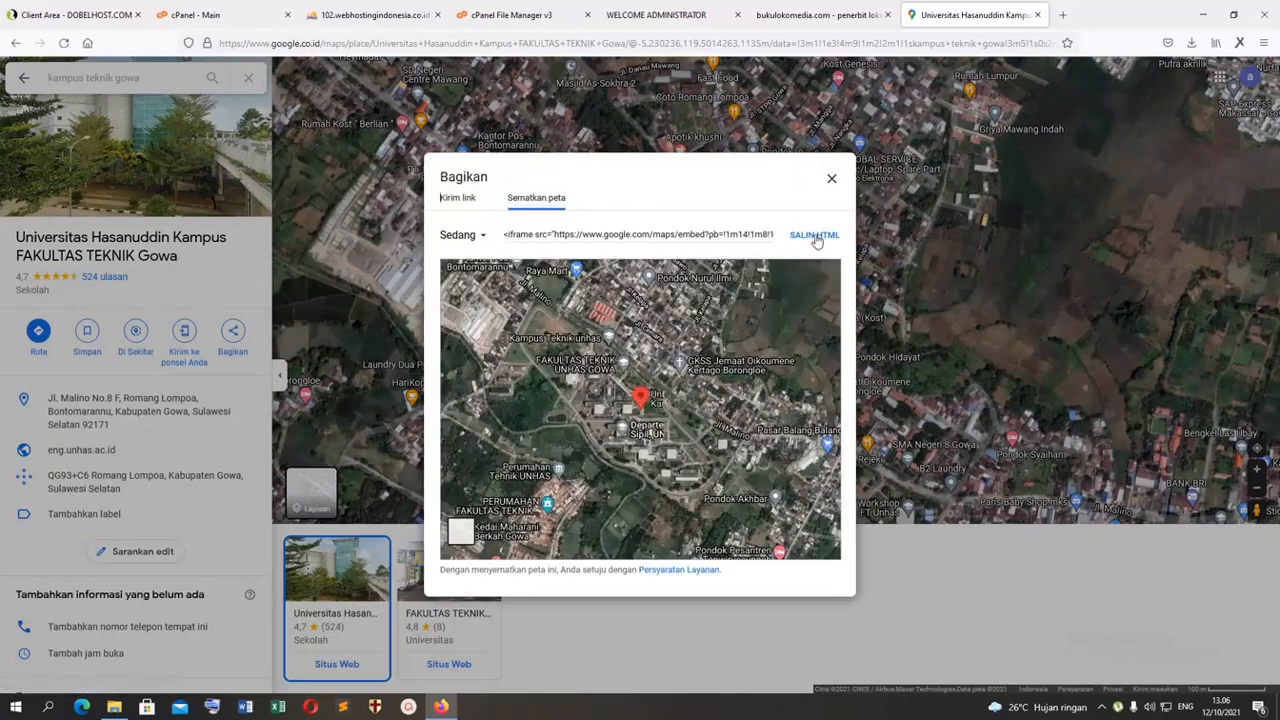
left_click(812, 236)
Step: Try to insert the copied map iframe into the "LOkasi" page content through the editor's source mode
left_click(677, 13)
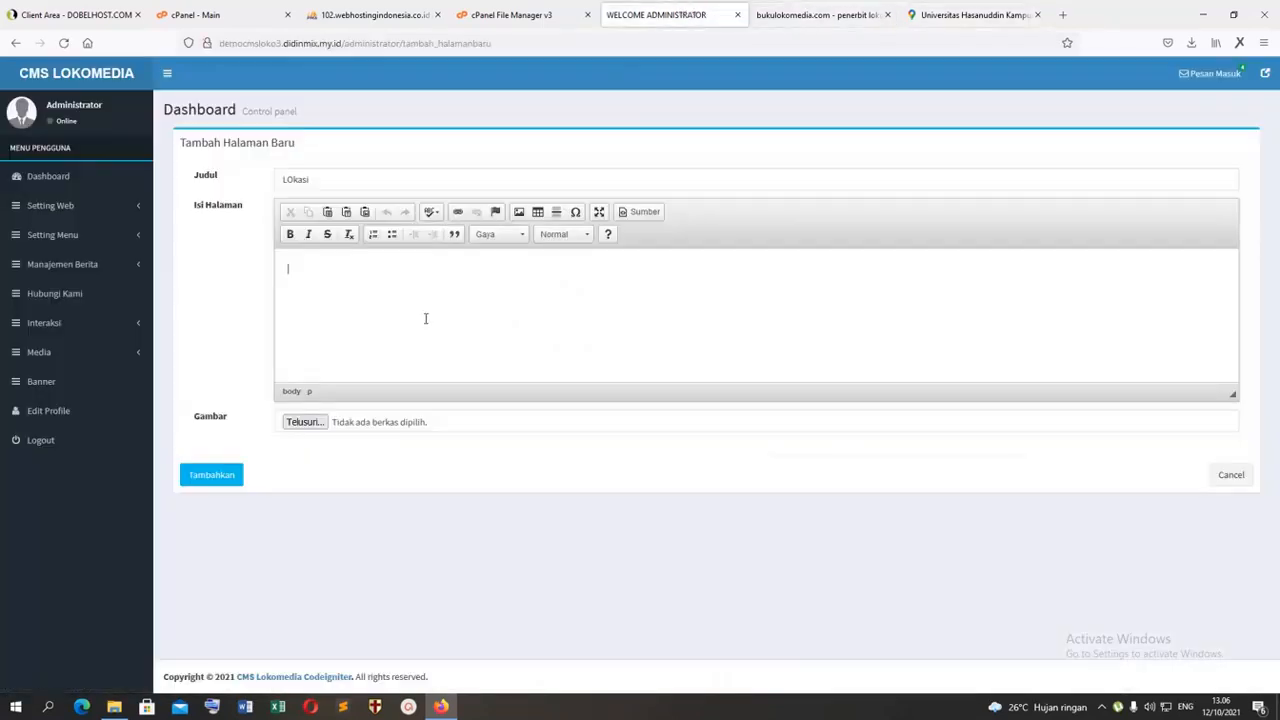
left_click(640, 212)
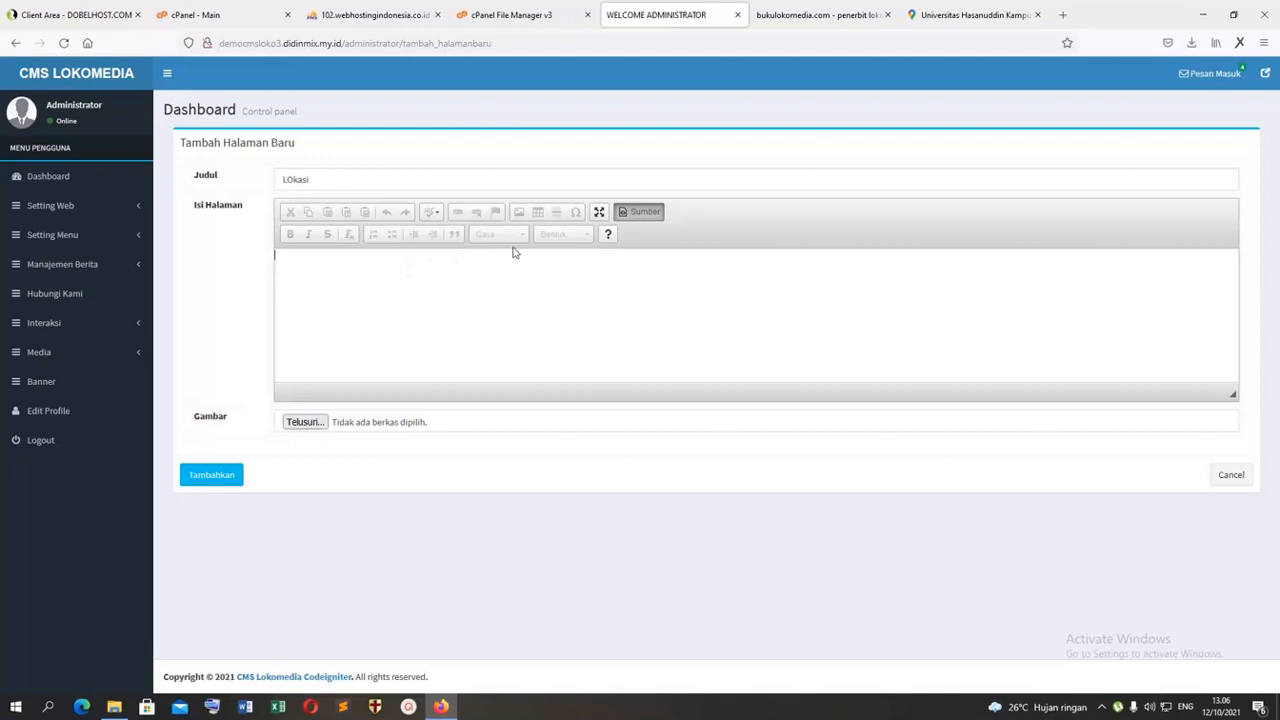
left_click(640, 213)
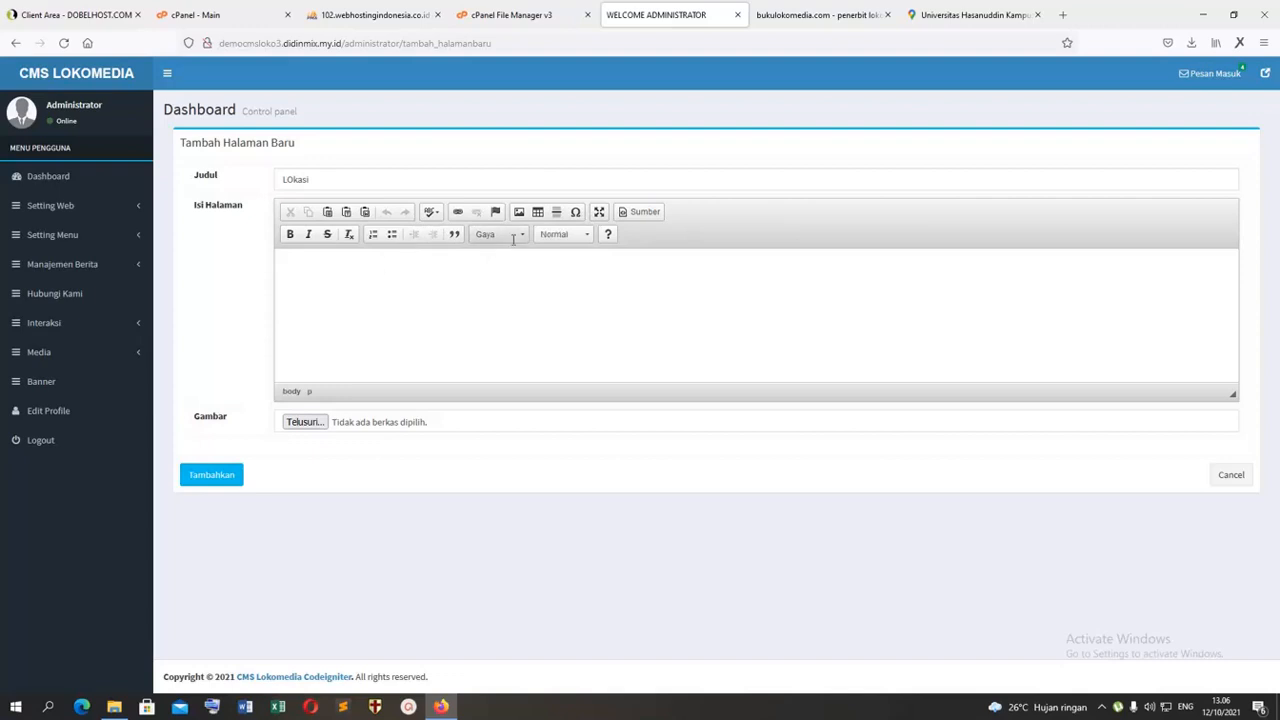
left_click(638, 212)
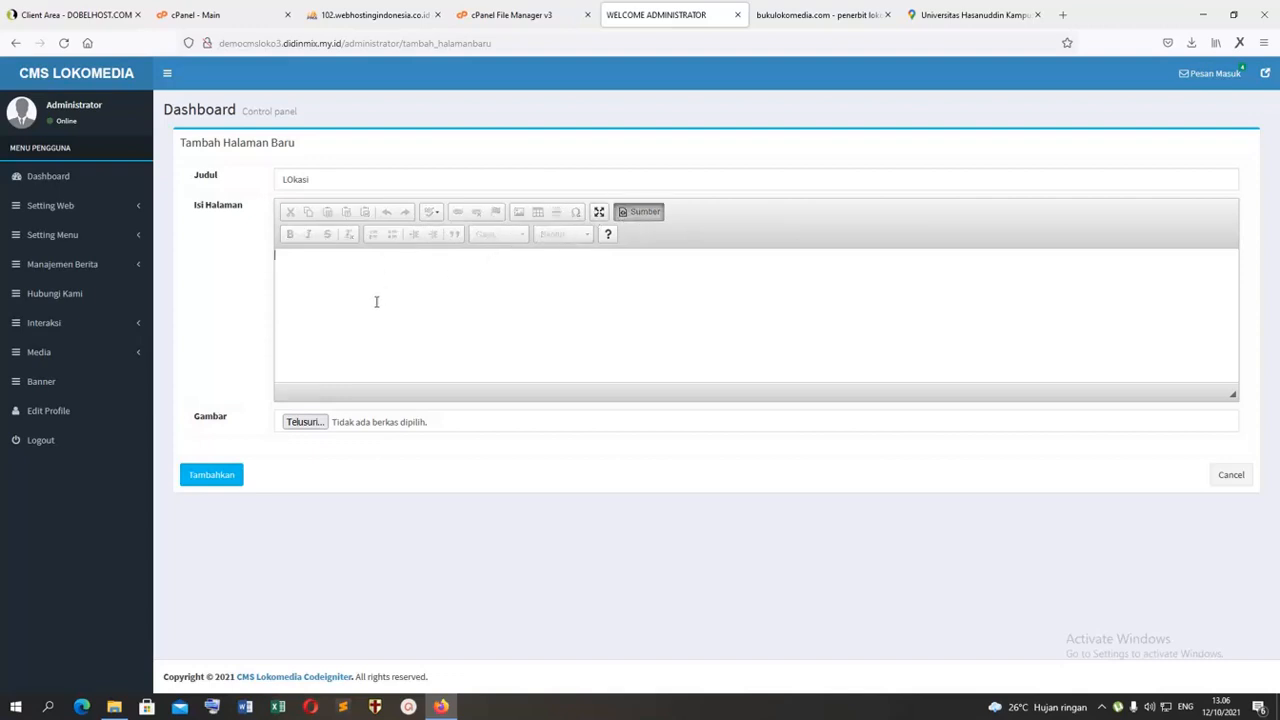
key("ctrl+v")
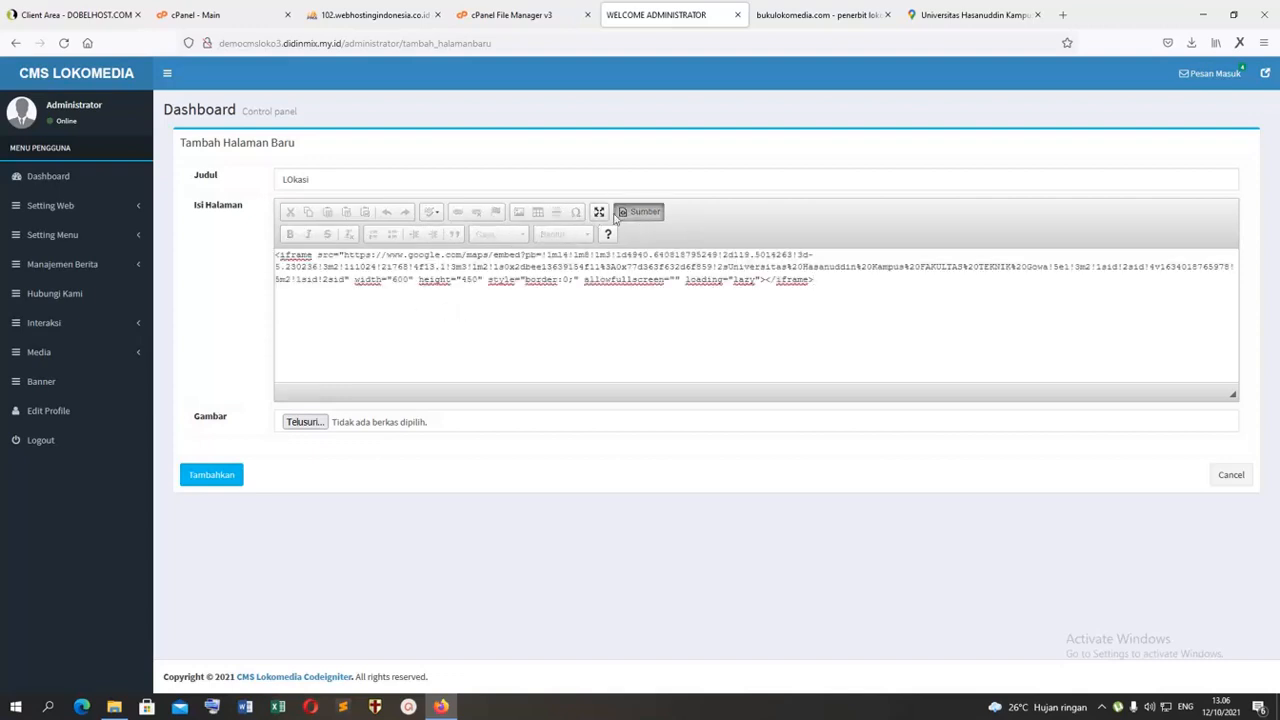
left_click(640, 212)
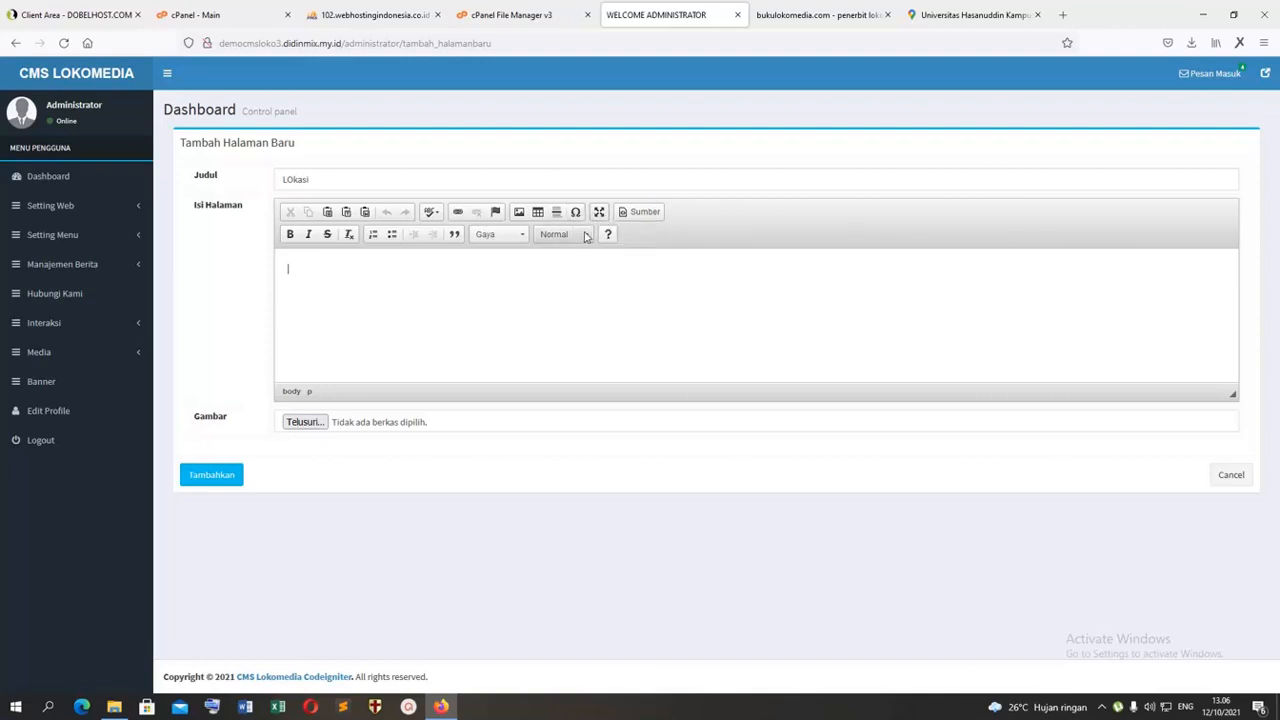
Step: Try pasting the map iframe code into the page content in visual mode, and undo the paste
left_click(492, 236)
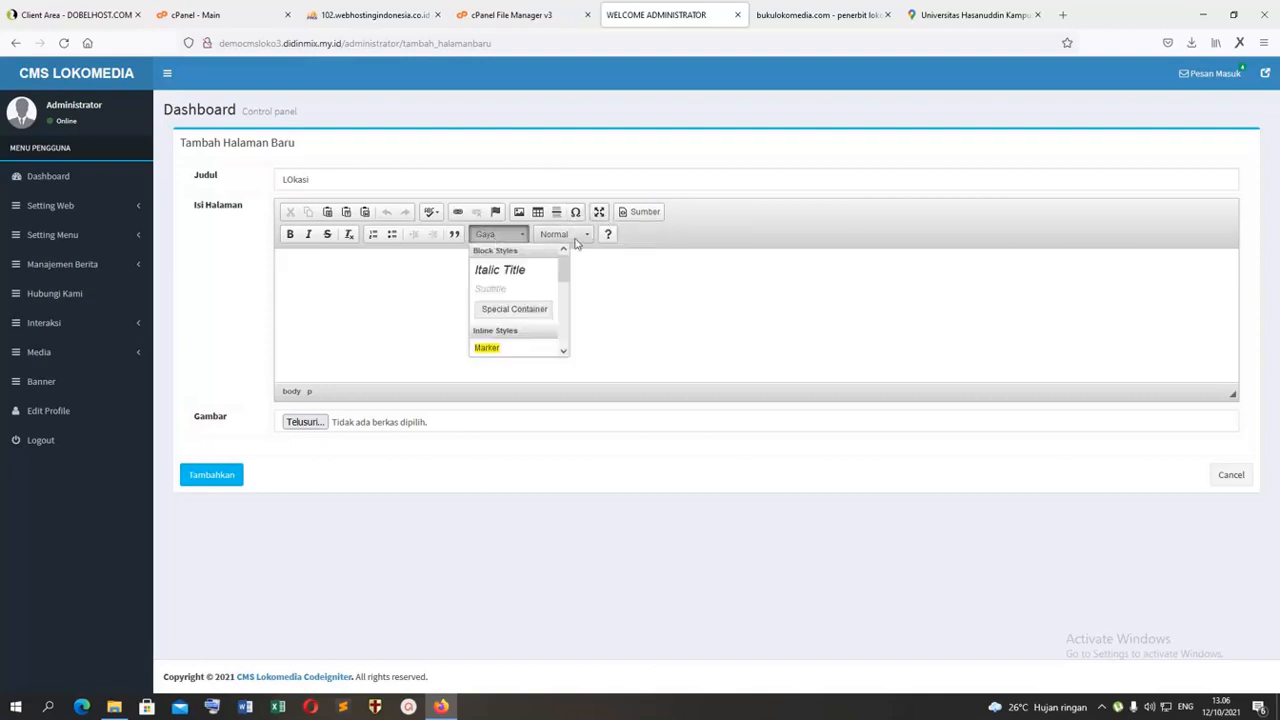
left_click(586, 239)
left_click(491, 238)
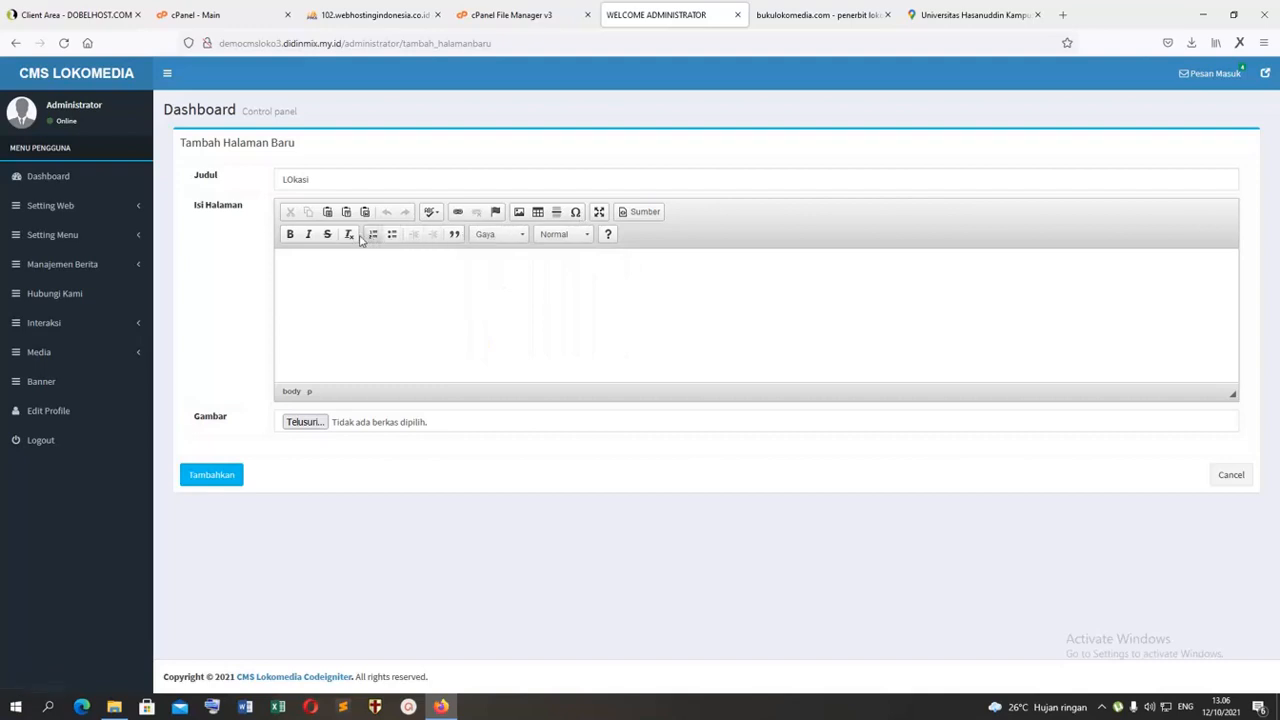
right_click(356, 296)
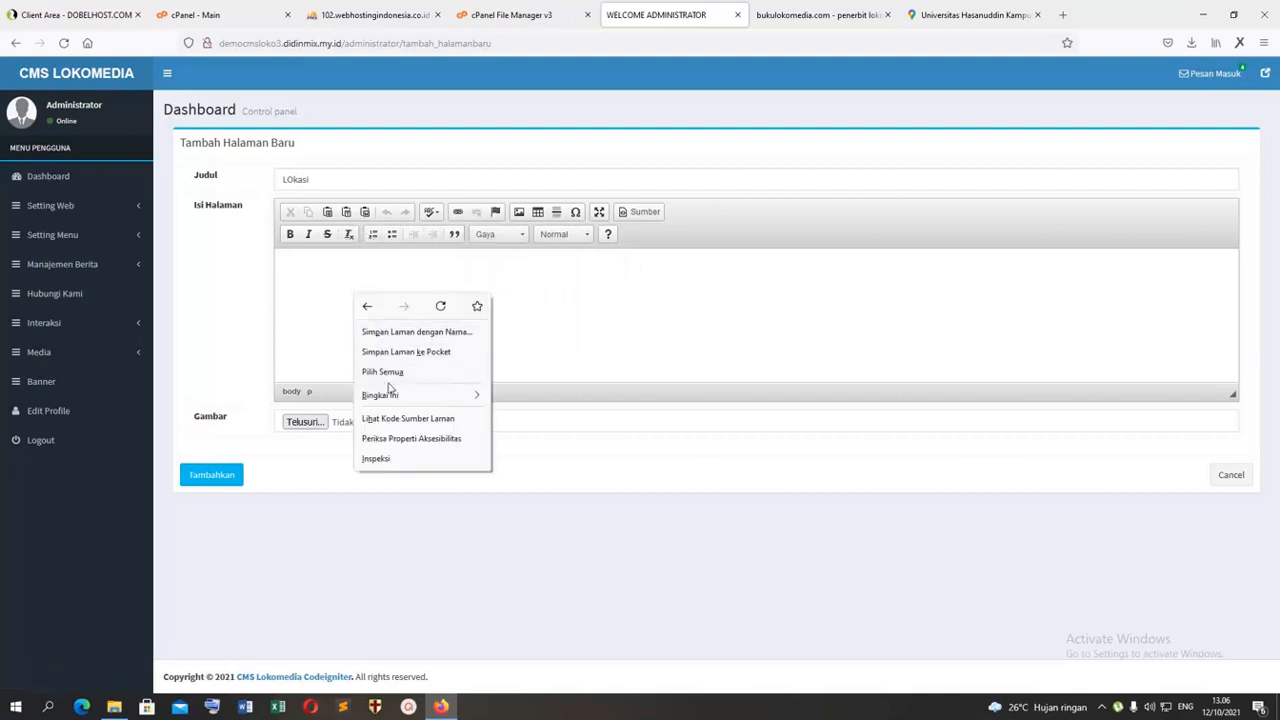
left_click(308, 287)
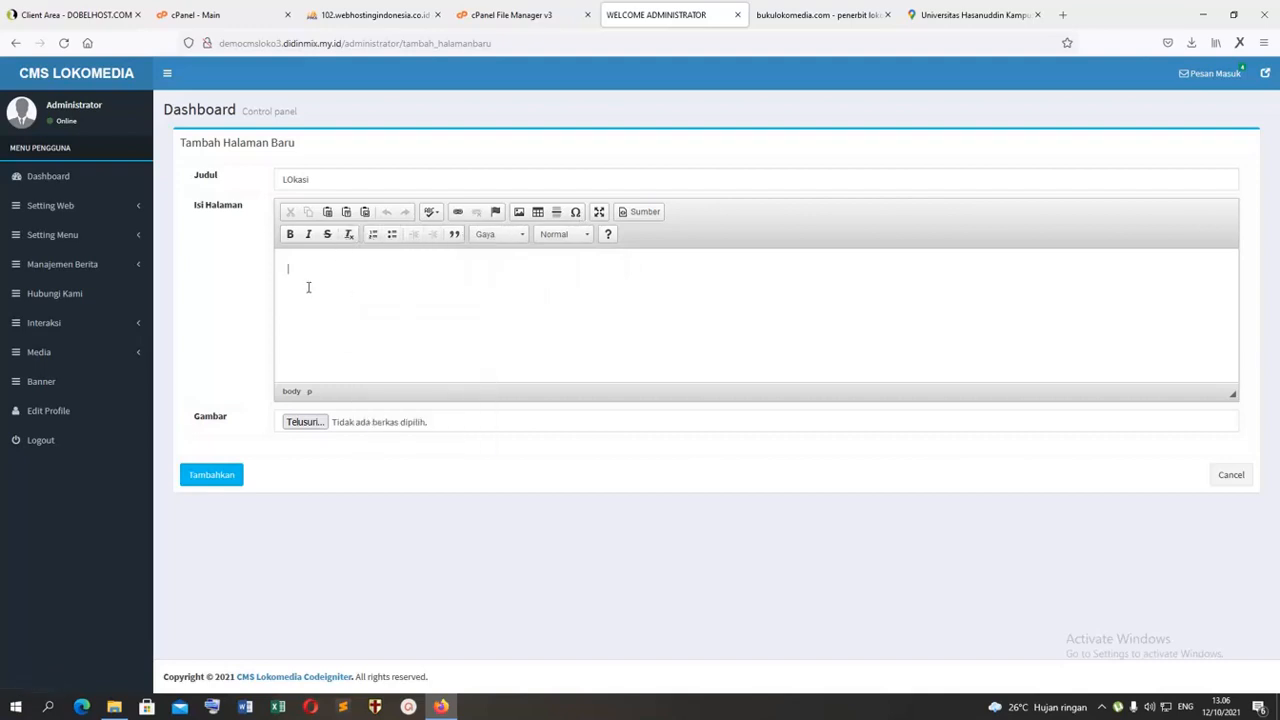
key("ctrl+v")
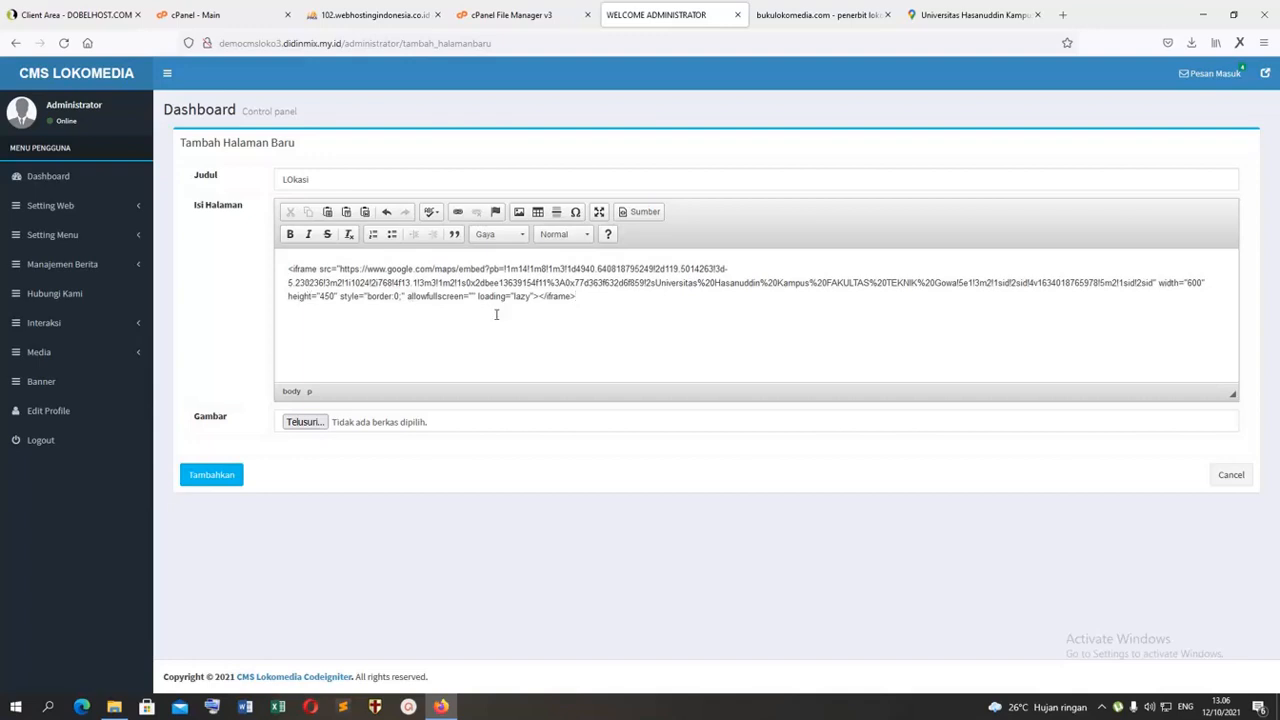
key("ctrl+z")
Step: Paste the map iframe code in source mode and submit the new "LOkasi" page
left_click(657, 216)
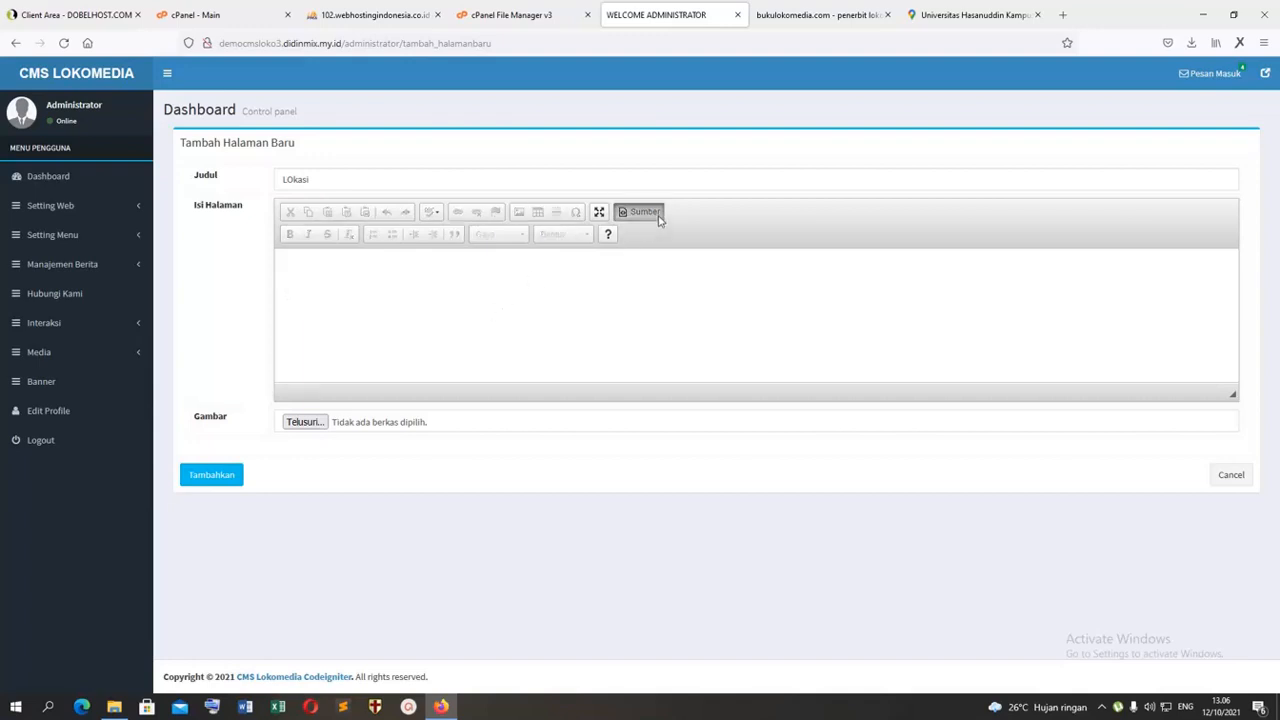
key("ctrl+v")
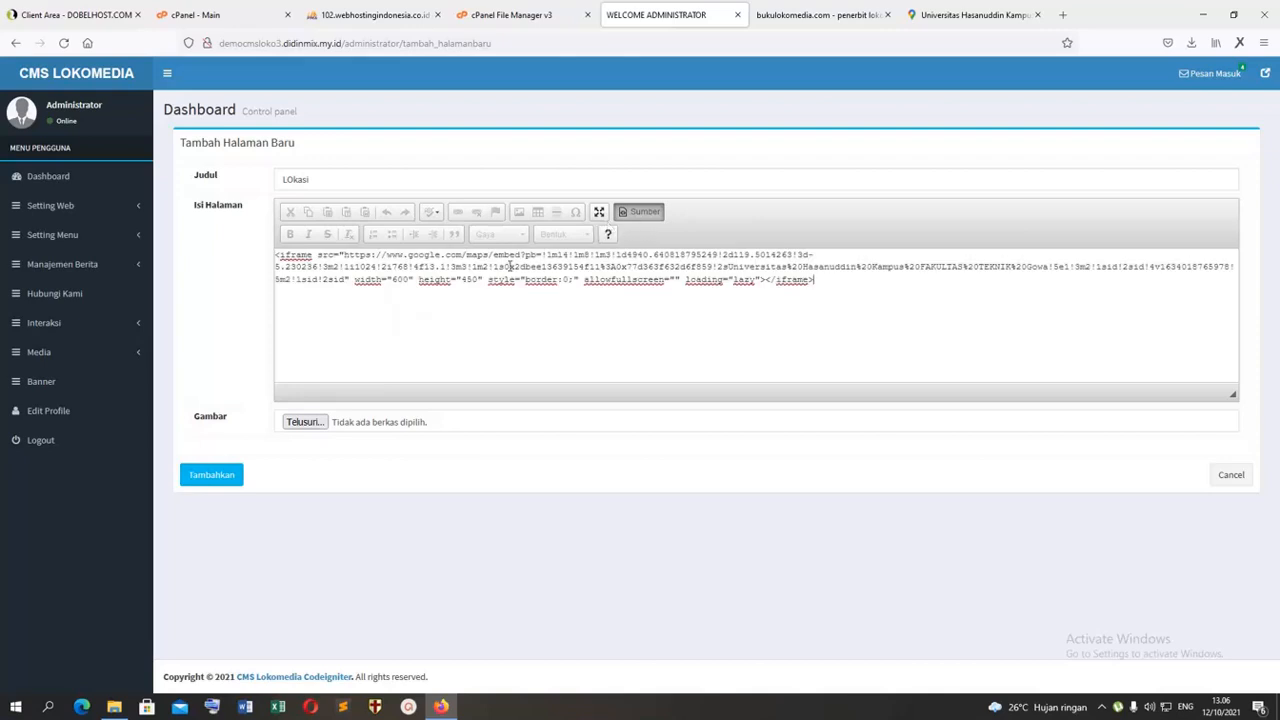
left_click(208, 476)
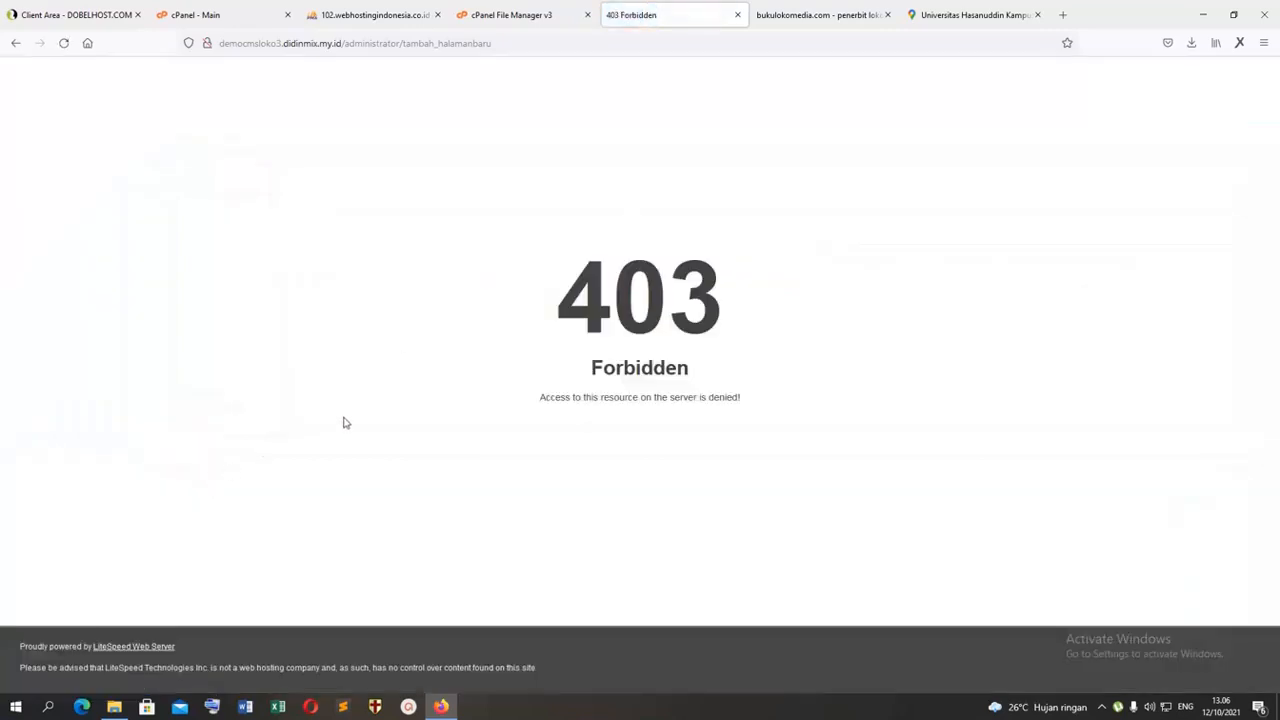
Step: Reload the page while resending the form data, and go back to the new static page form
left_click(63, 43)
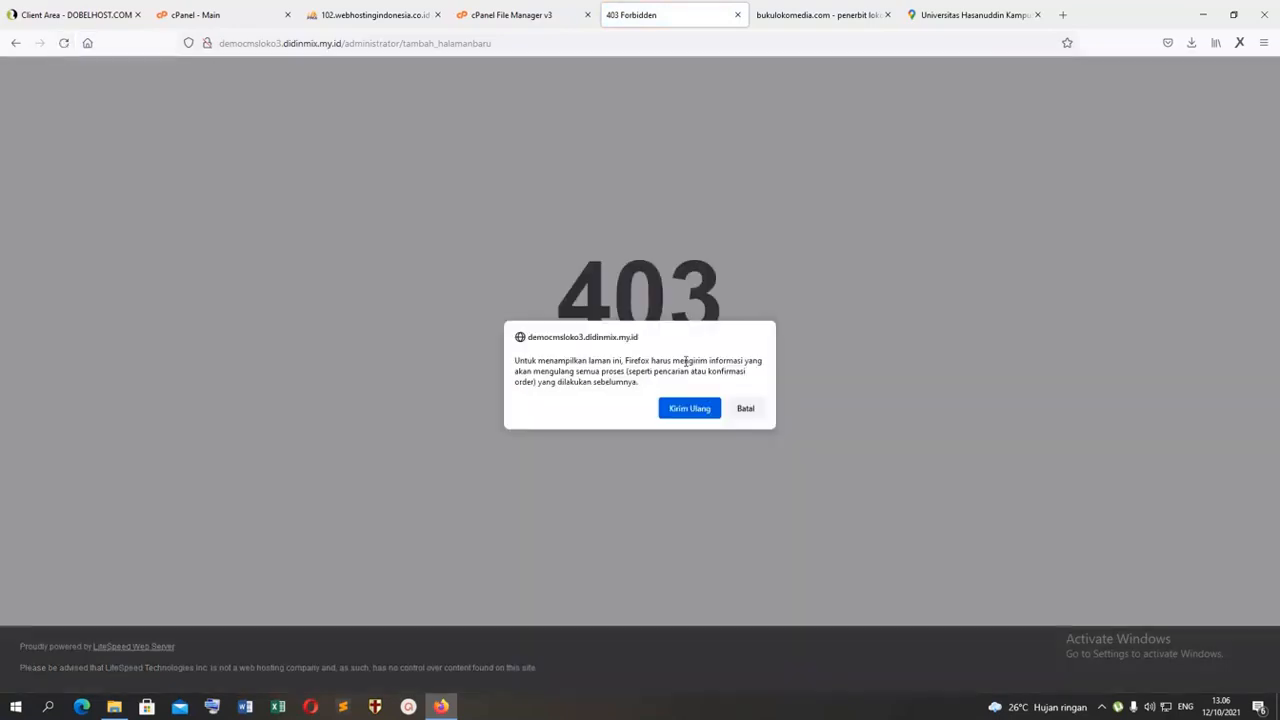
left_click(679, 419)
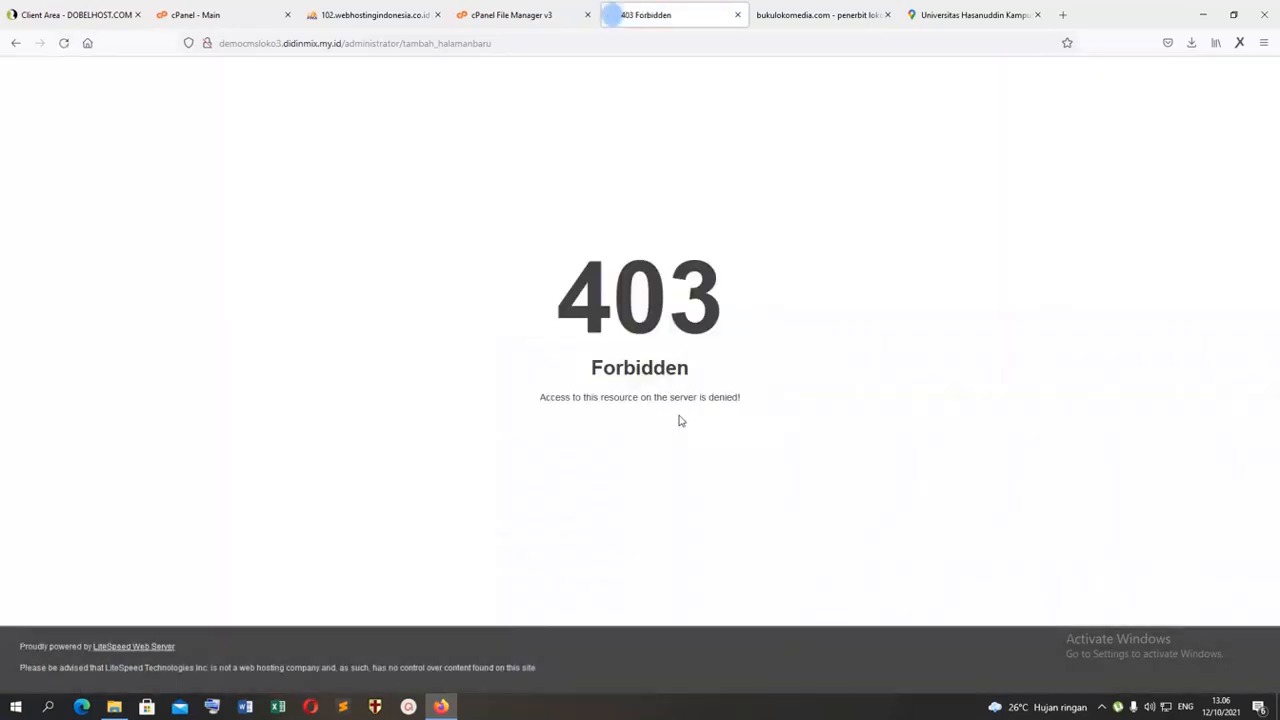
left_click(15, 43)
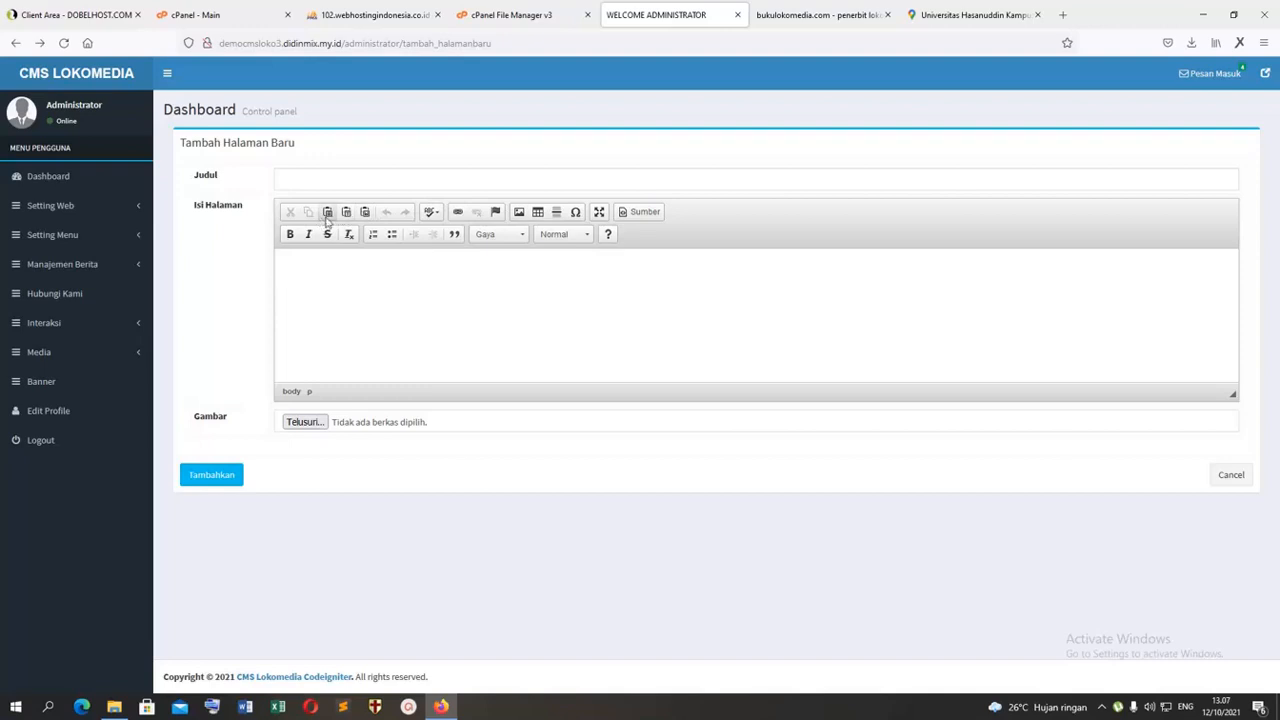
Step: Return to the Google Maps embed dialog, try the Ukuran khusus size, and set the map size to Besar
left_click(935, 14)
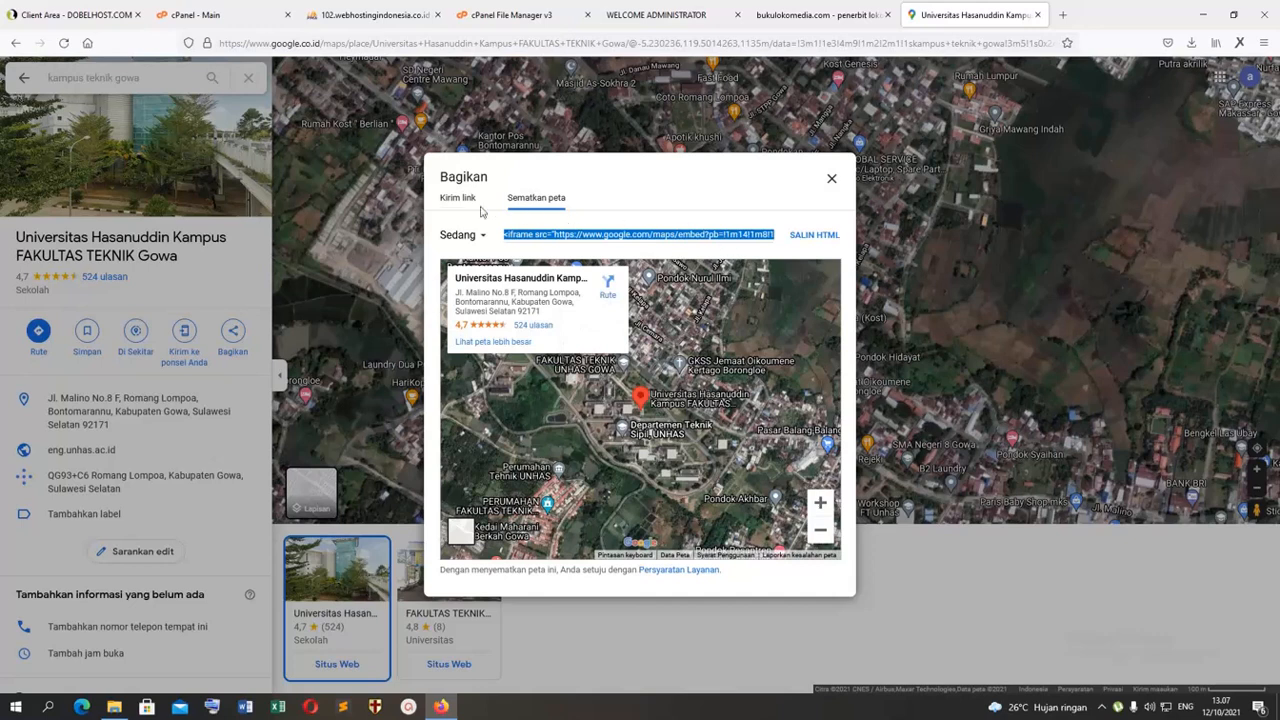
left_click(481, 236)
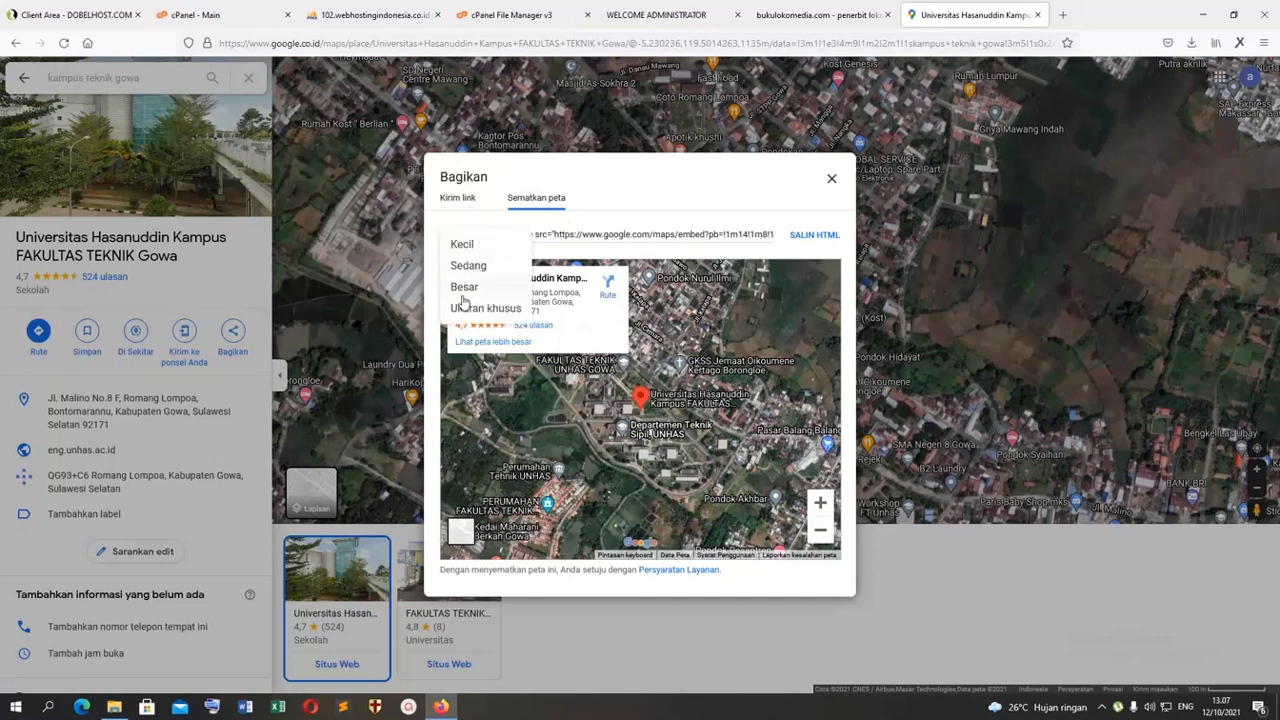
left_click(460, 310)
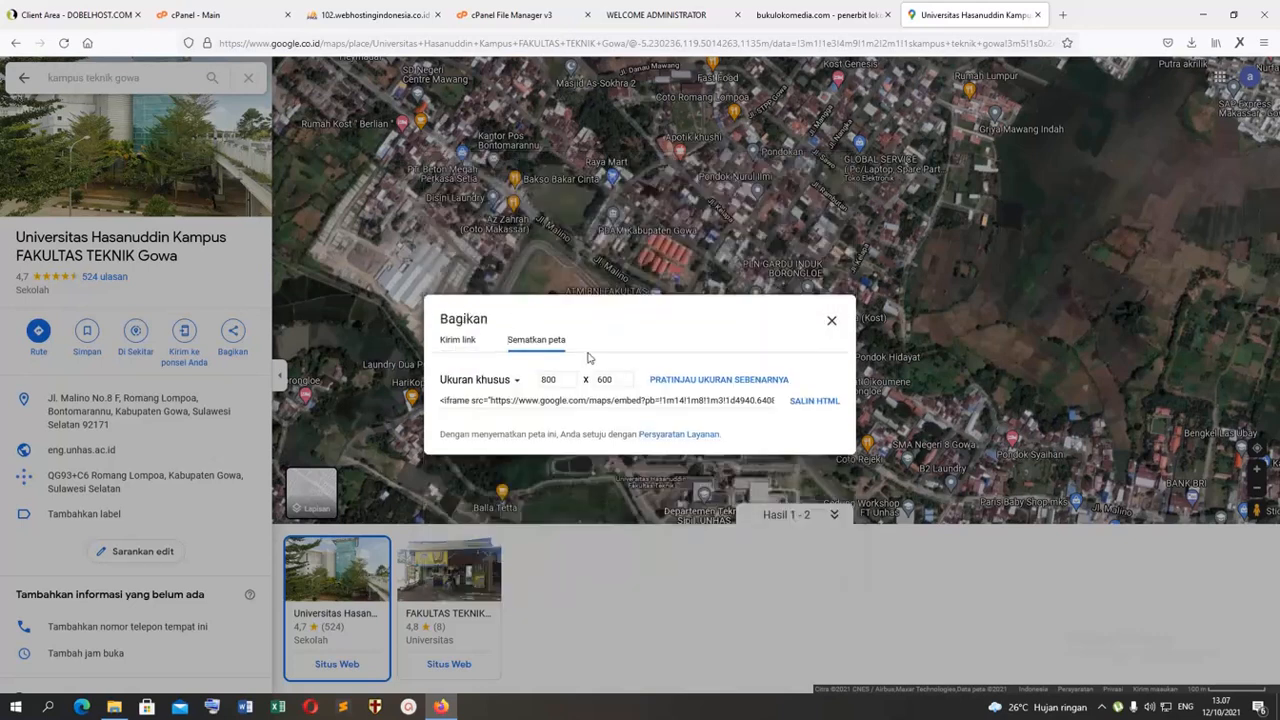
left_click(516, 383)
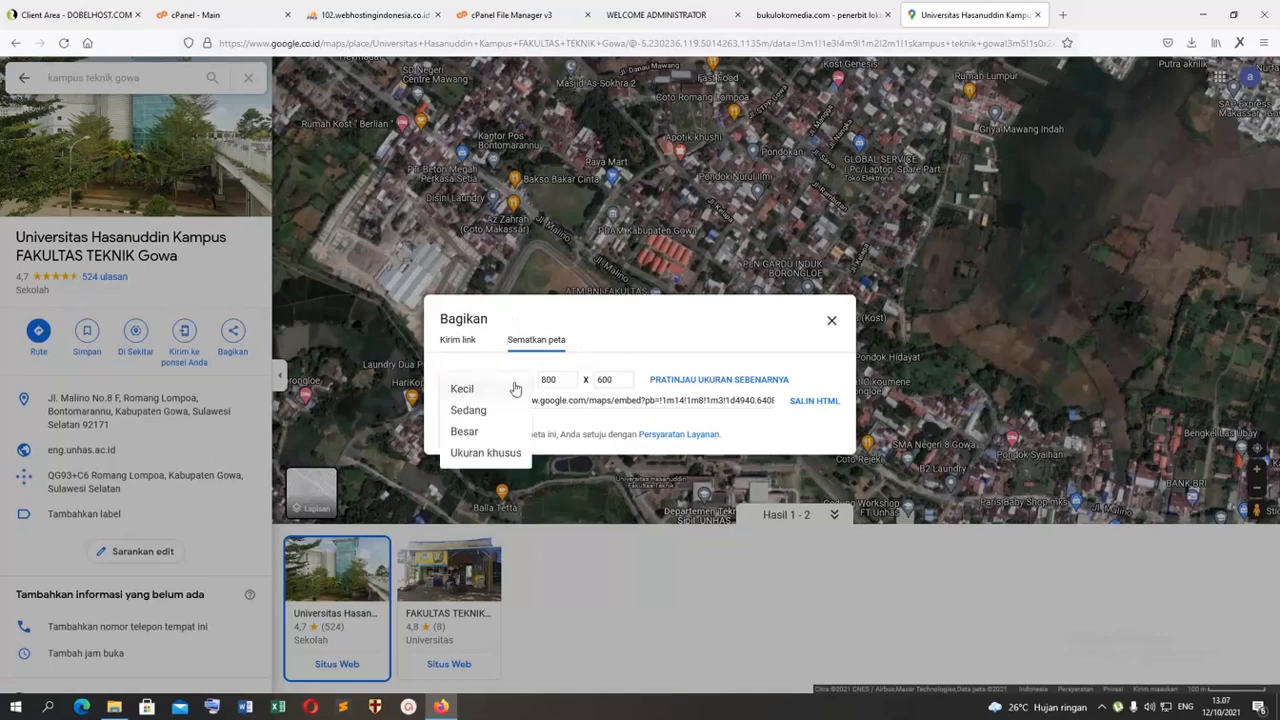
left_click(473, 436)
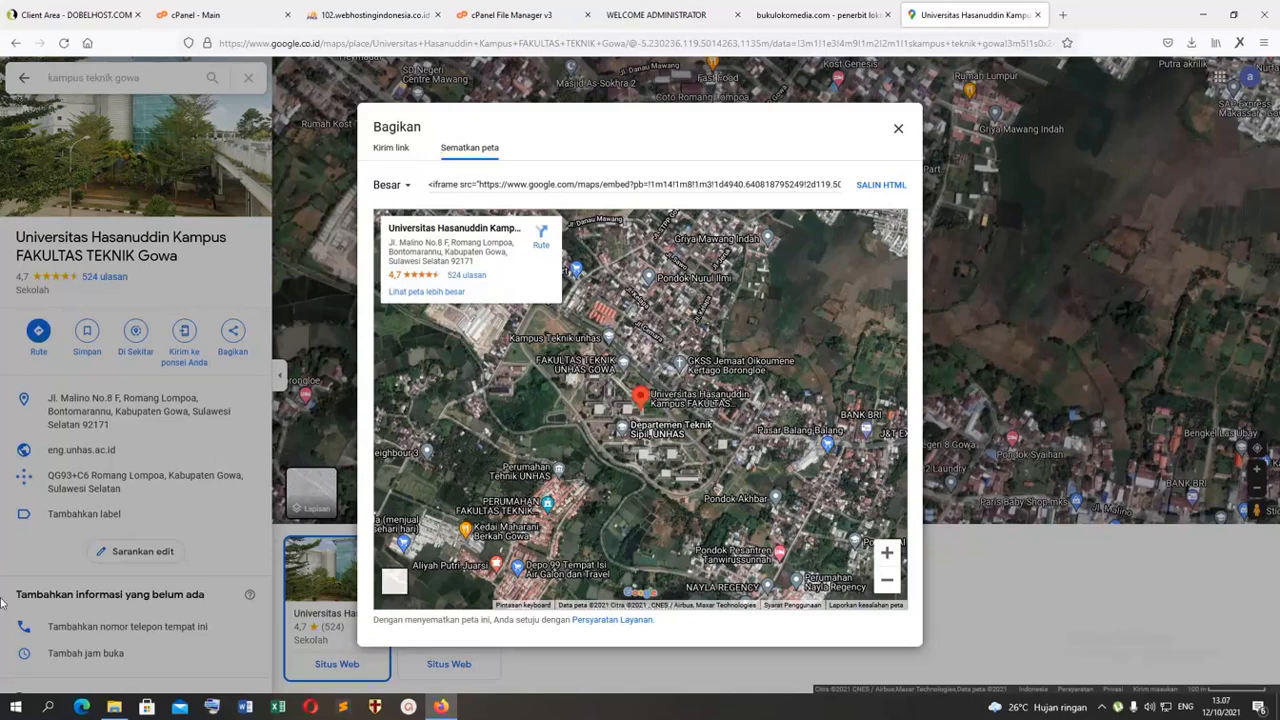
Step: Launch Snipping Tool and capture the whole large map preview of the campus as a rectangular snip
left_click(15, 707)
type("sn")
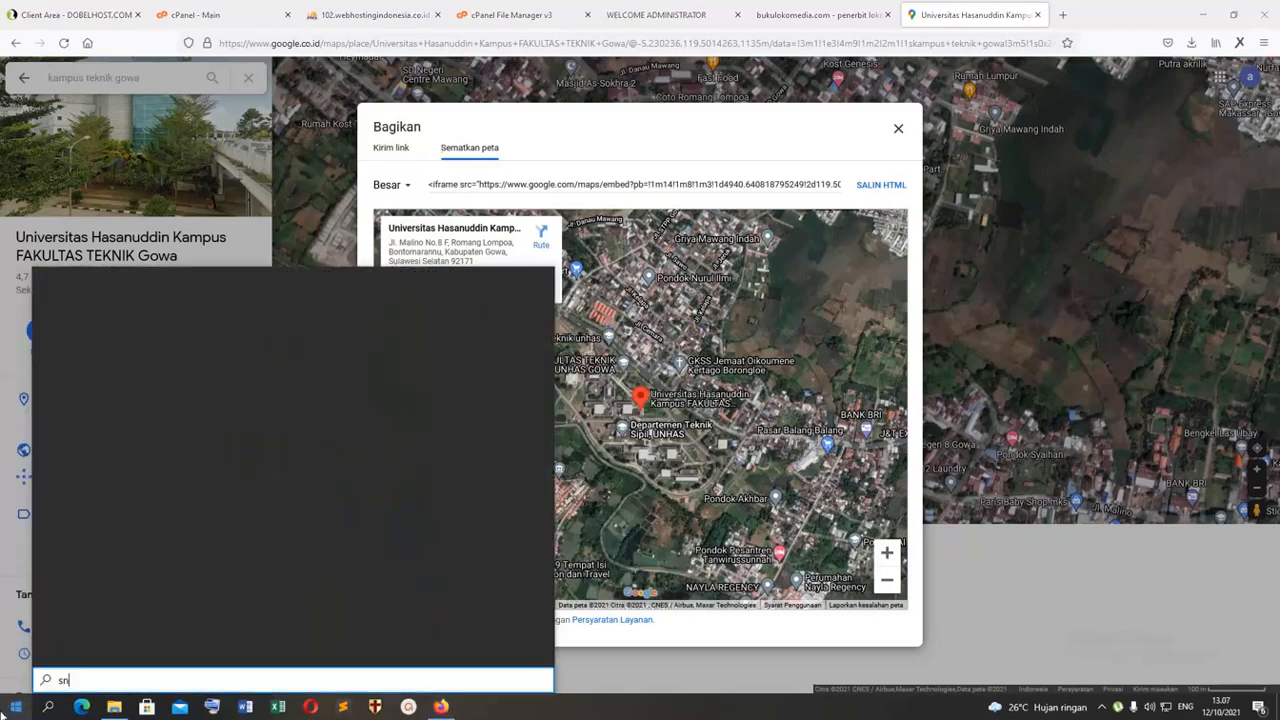
type("ip")
left_click(90, 350)
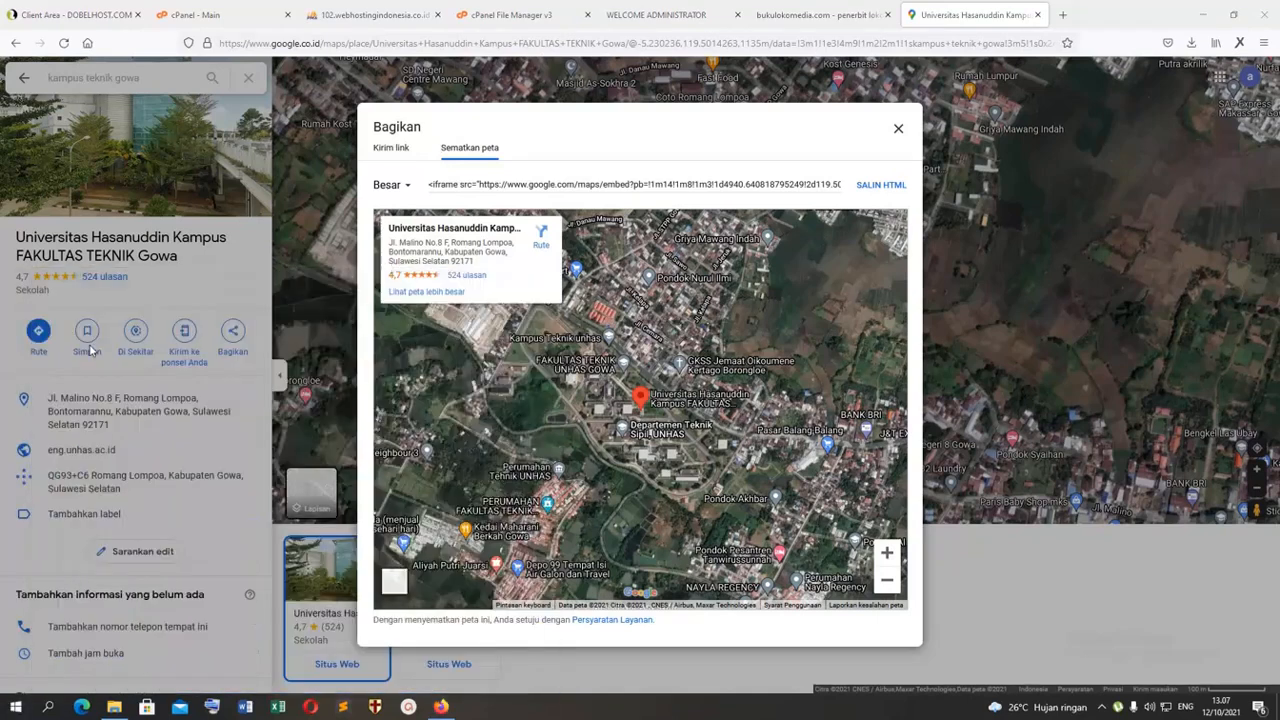
left_click(950, 163)
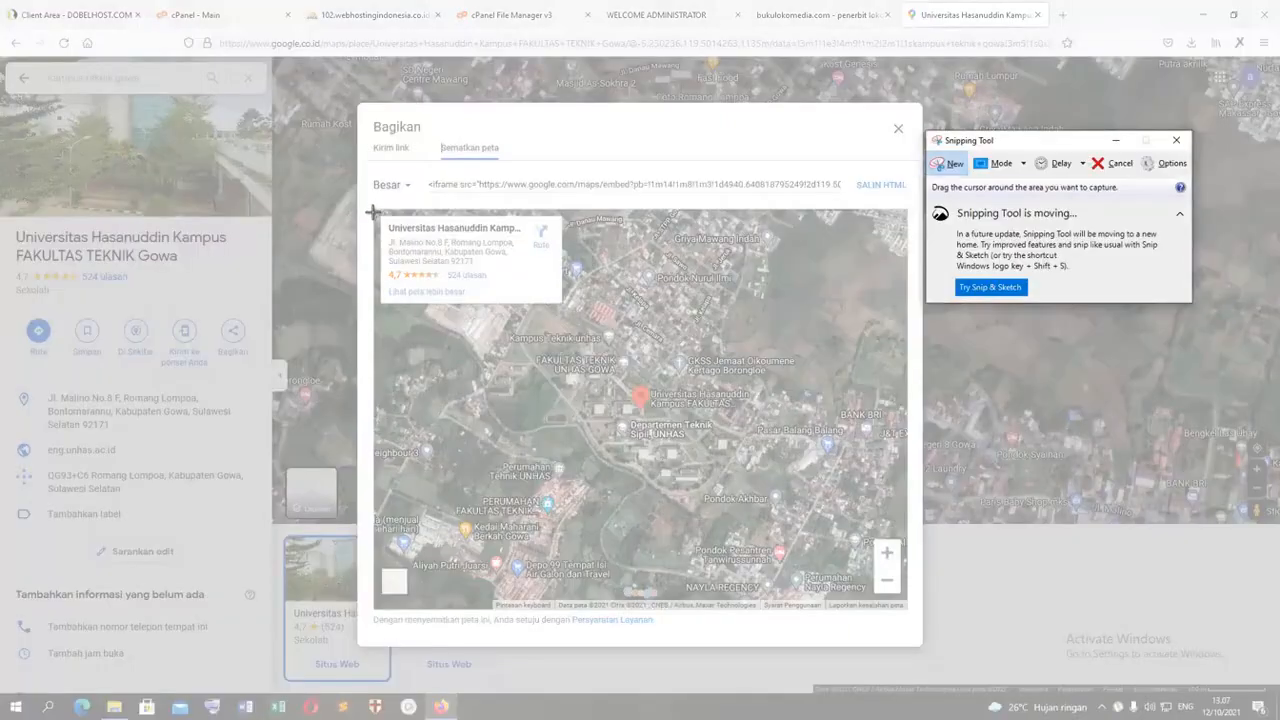
left_click_drag(375, 210, 905, 598)
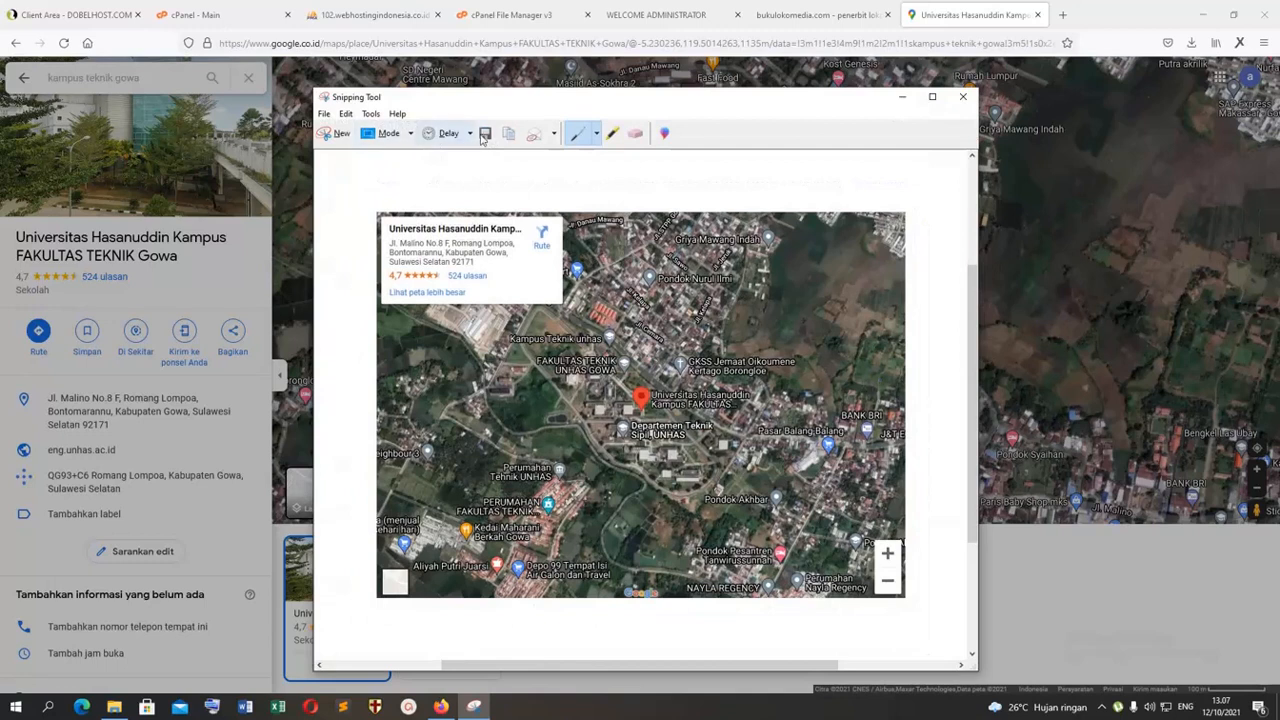
Step: Save the map snip in the Downloads folder as a JPEG file named "lokasi te"
left_click(485, 133)
left_click(451, 412)
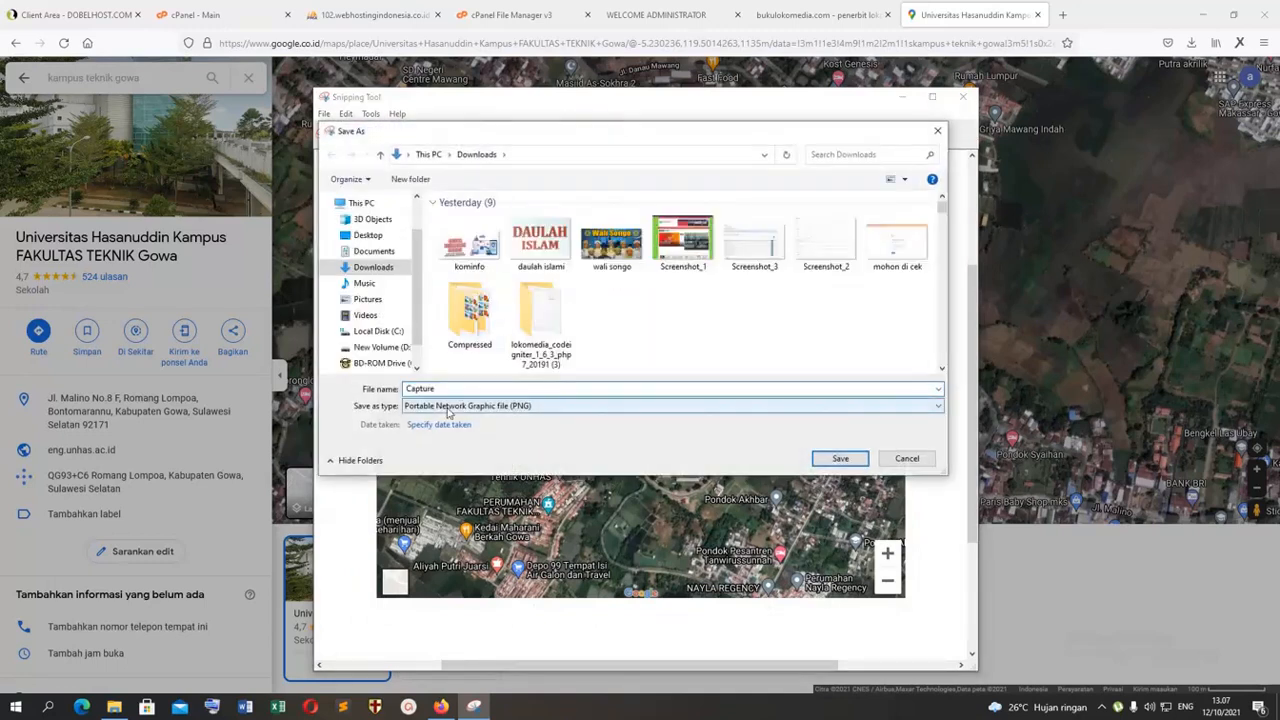
left_click(440, 440)
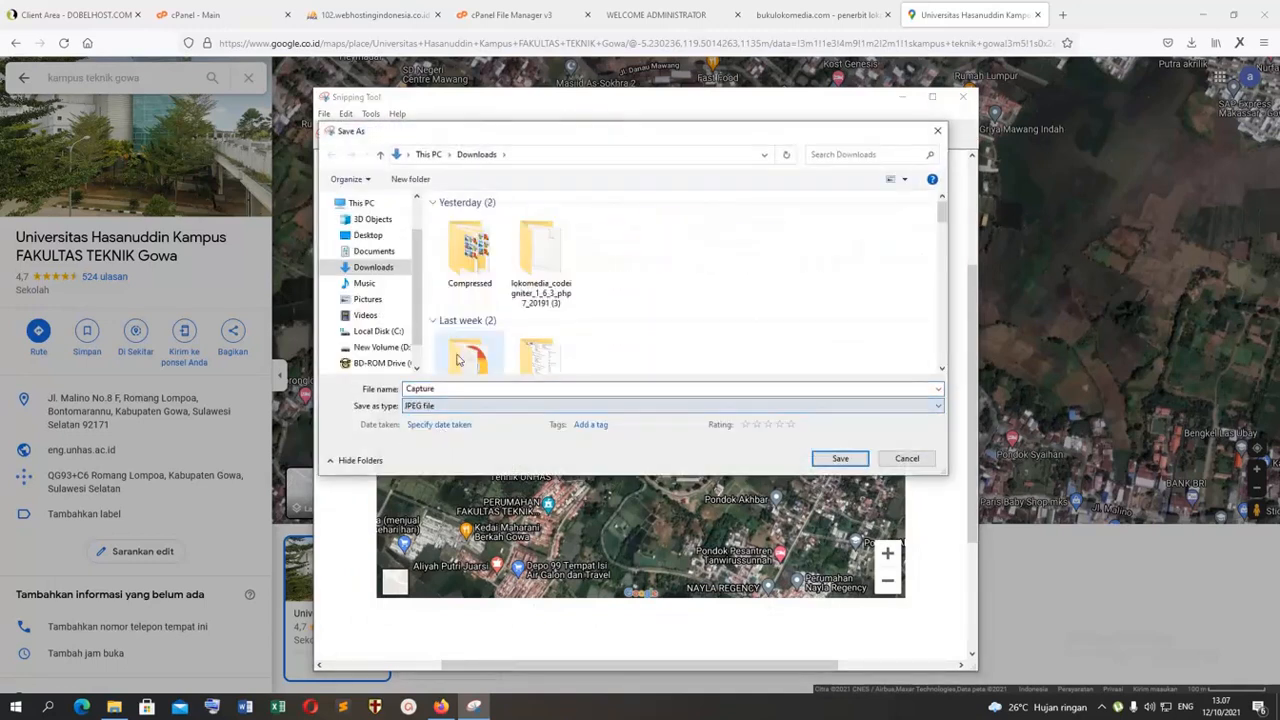
double_click(432, 389)
type("l")
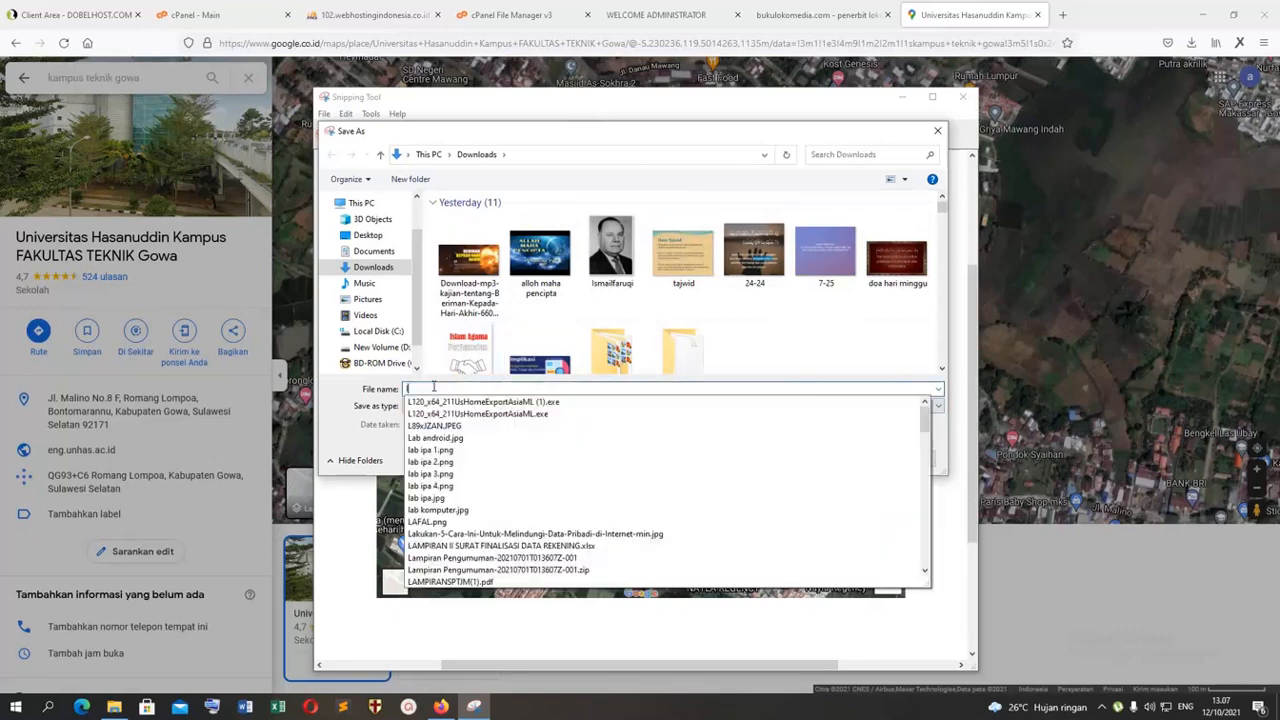
type("okasi te")
key("Return")
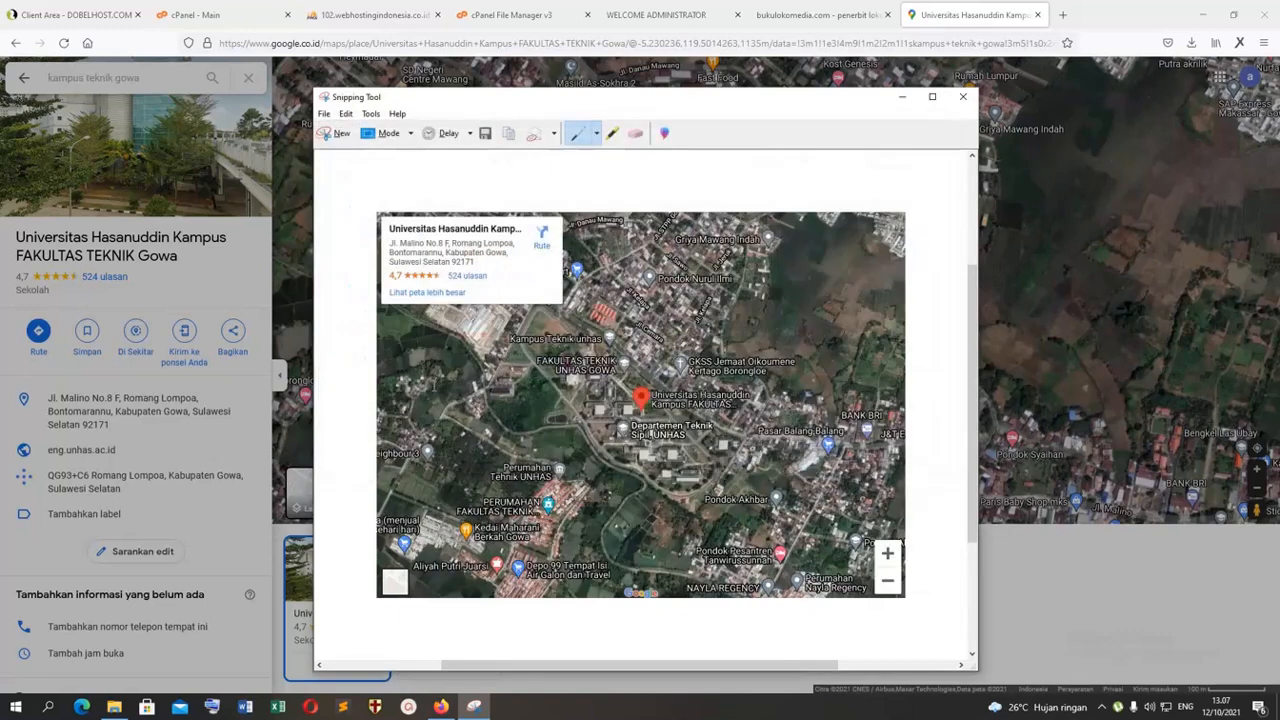
Step: Return to the new static page form, set its title to "Lokasi", and start editing the page content
left_click(656, 14)
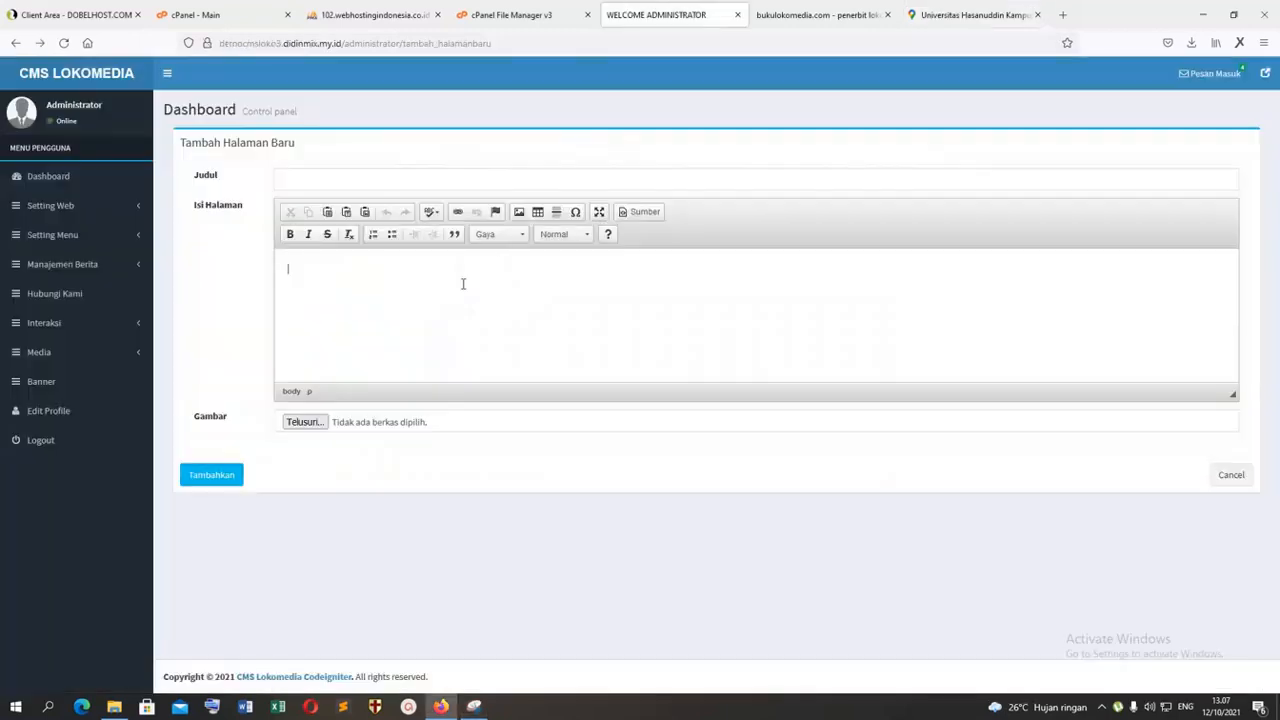
left_click(338, 184)
type("Lokasi")
left_click(354, 280)
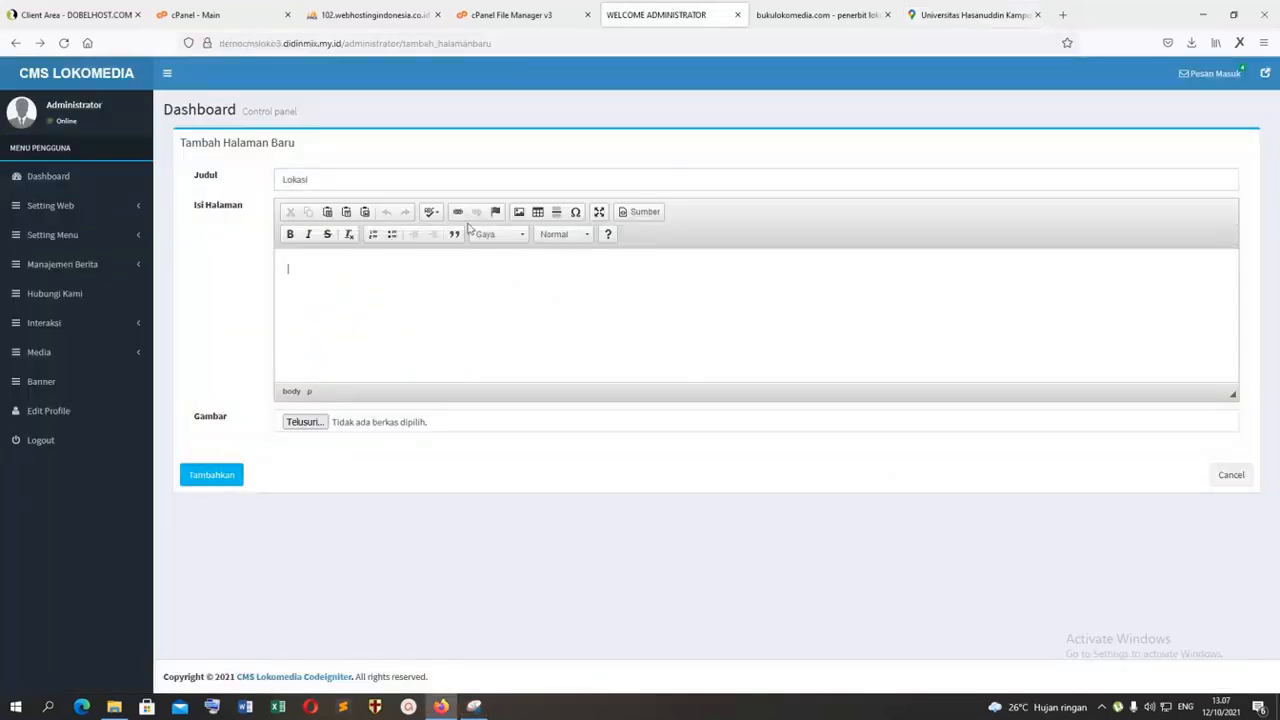
Step: Try to browse the server for an image to insert in the page content, and close the file browser
left_click(517, 211)
left_click(736, 280)
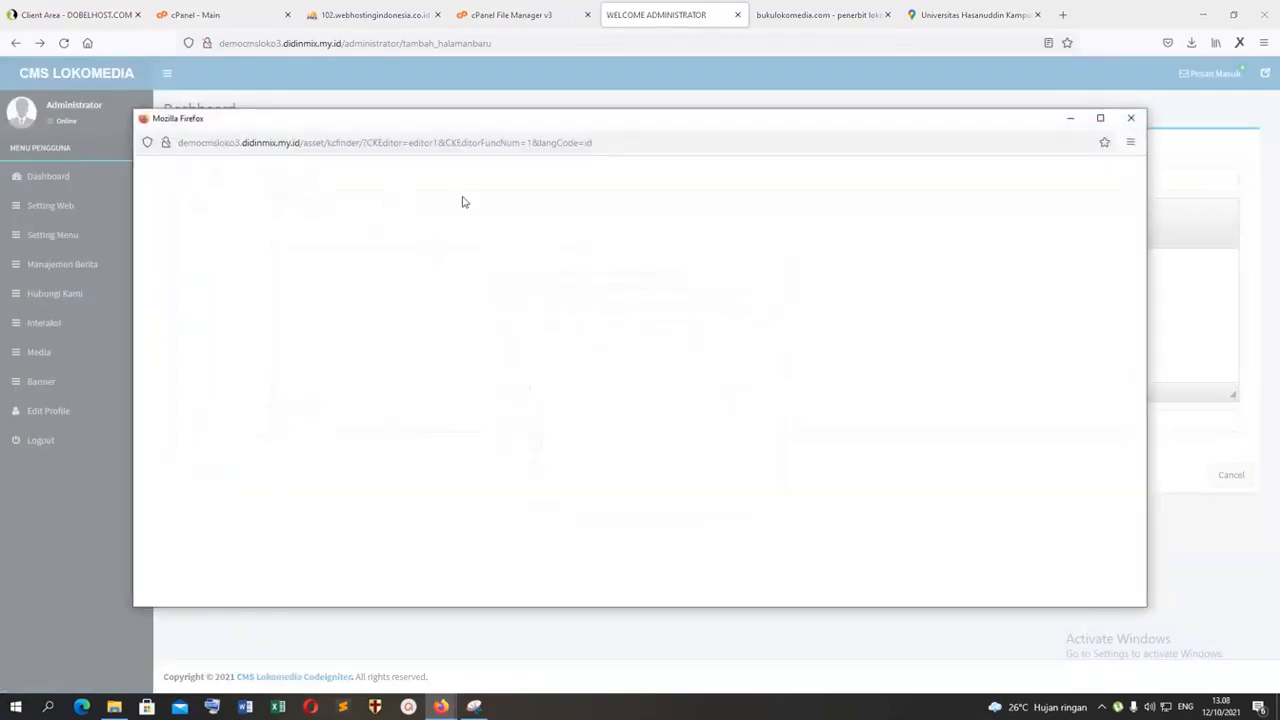
left_click(1131, 118)
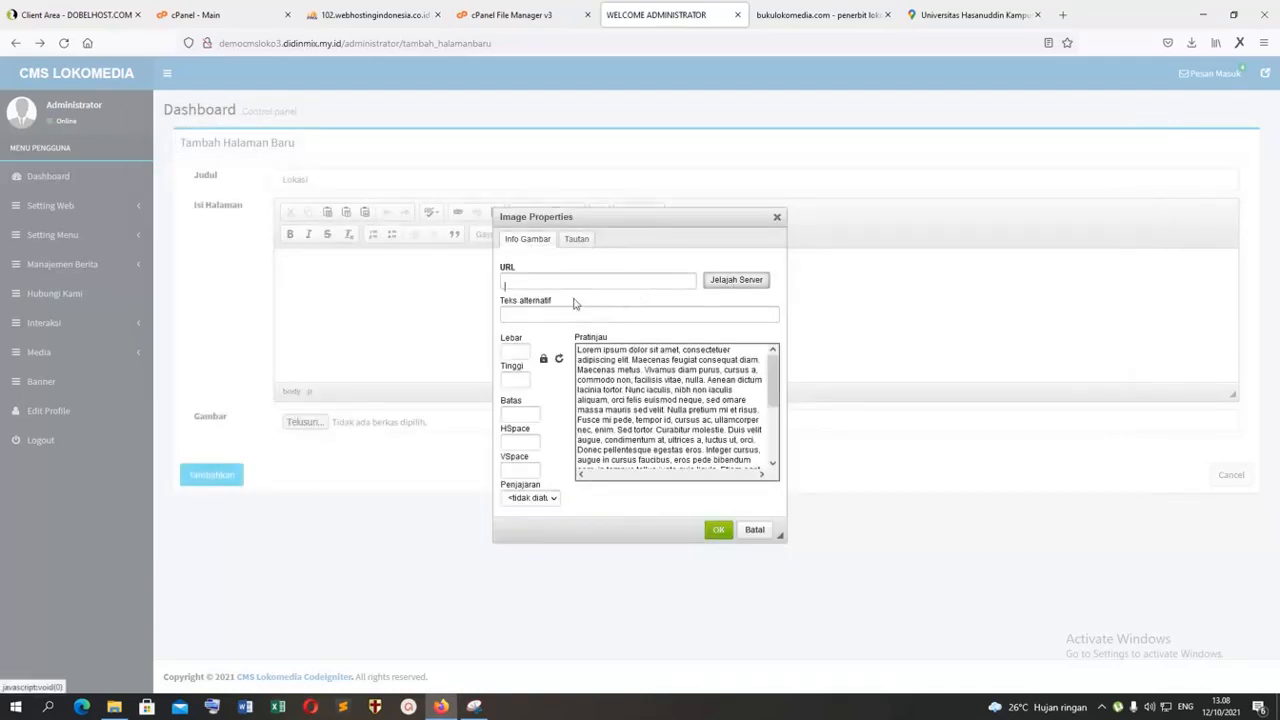
Step: Look through the image info and link settings of the image properties and the paste-from-Word dialog, closing both
left_click(545, 314)
left_click(510, 353)
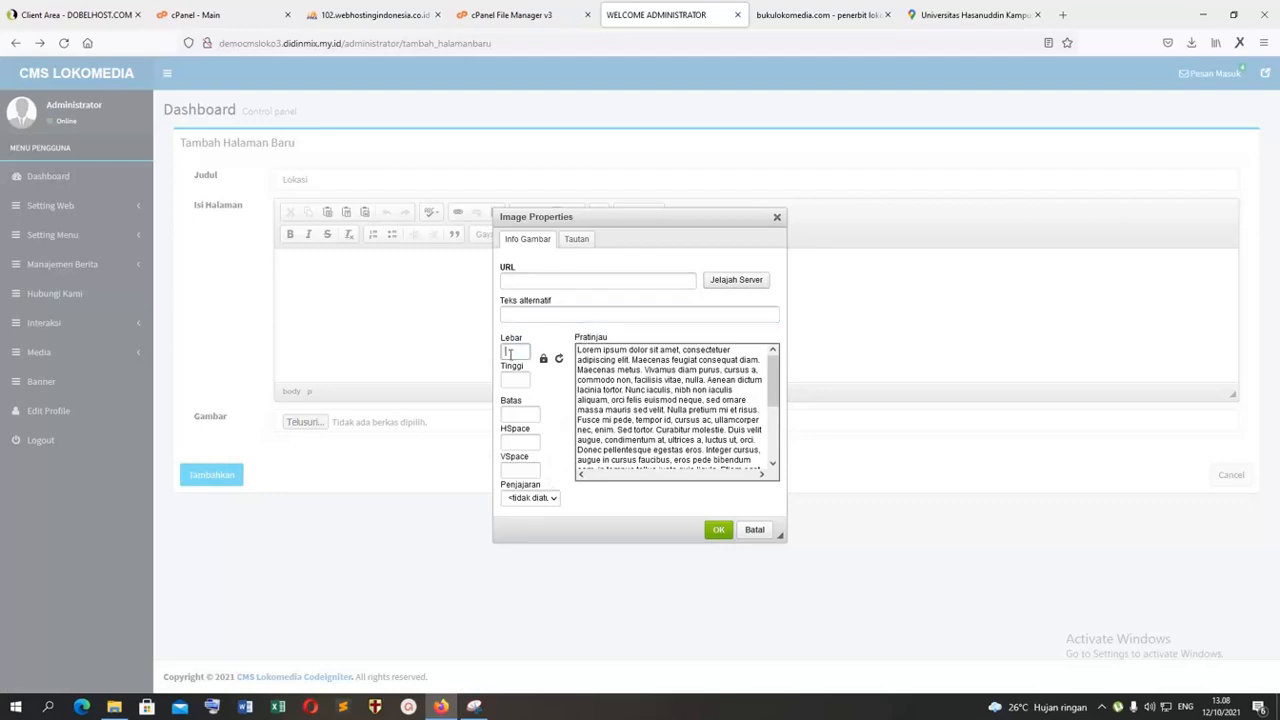
left_click(576, 241)
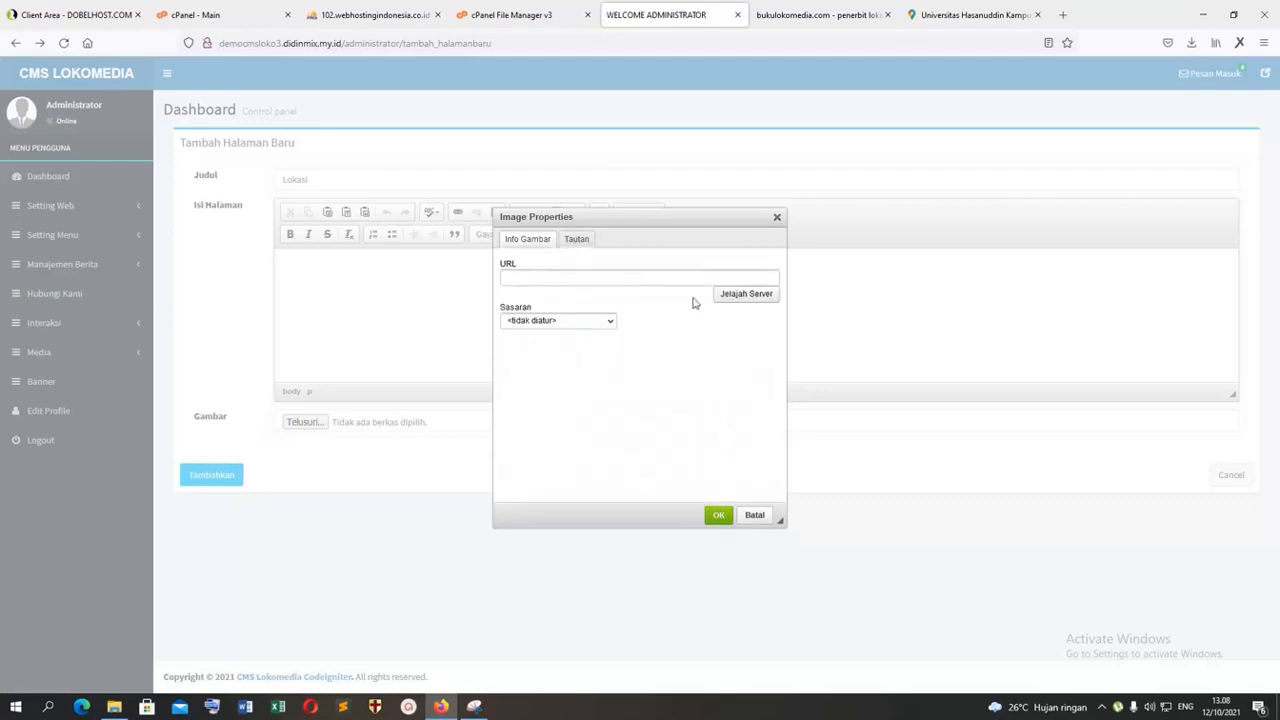
left_click(531, 240)
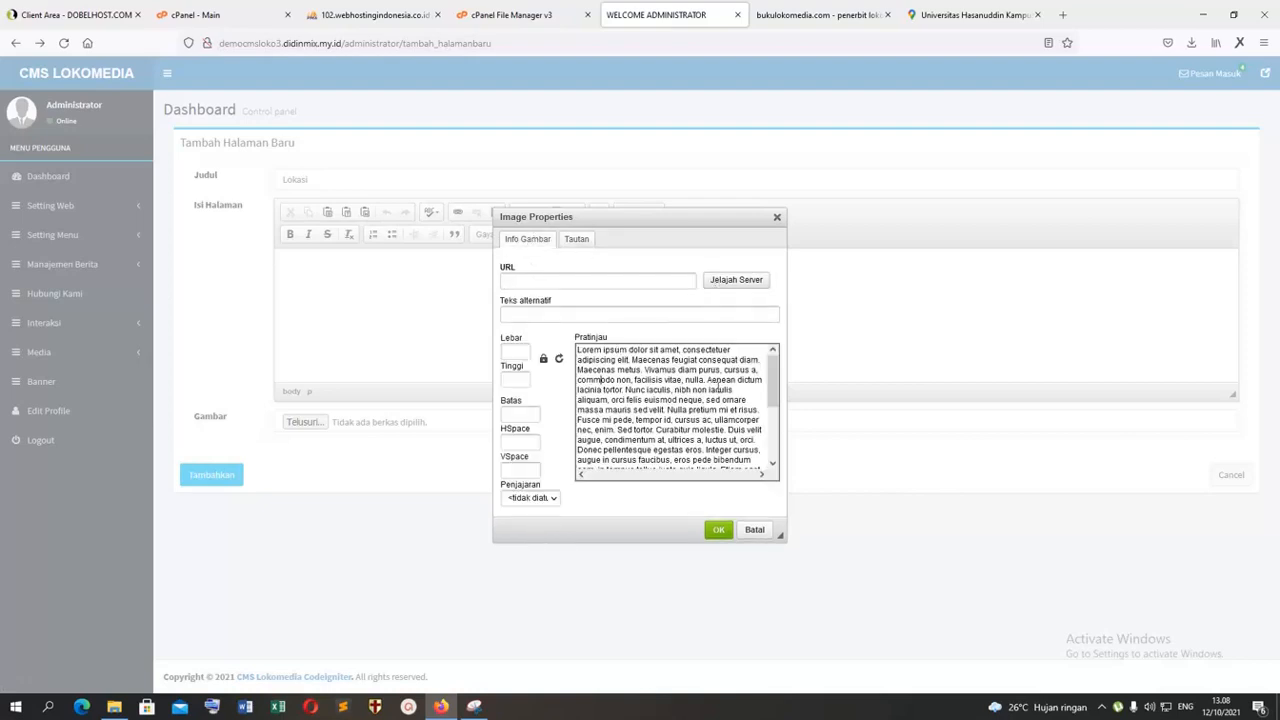
left_click_drag(771, 388, 772, 438)
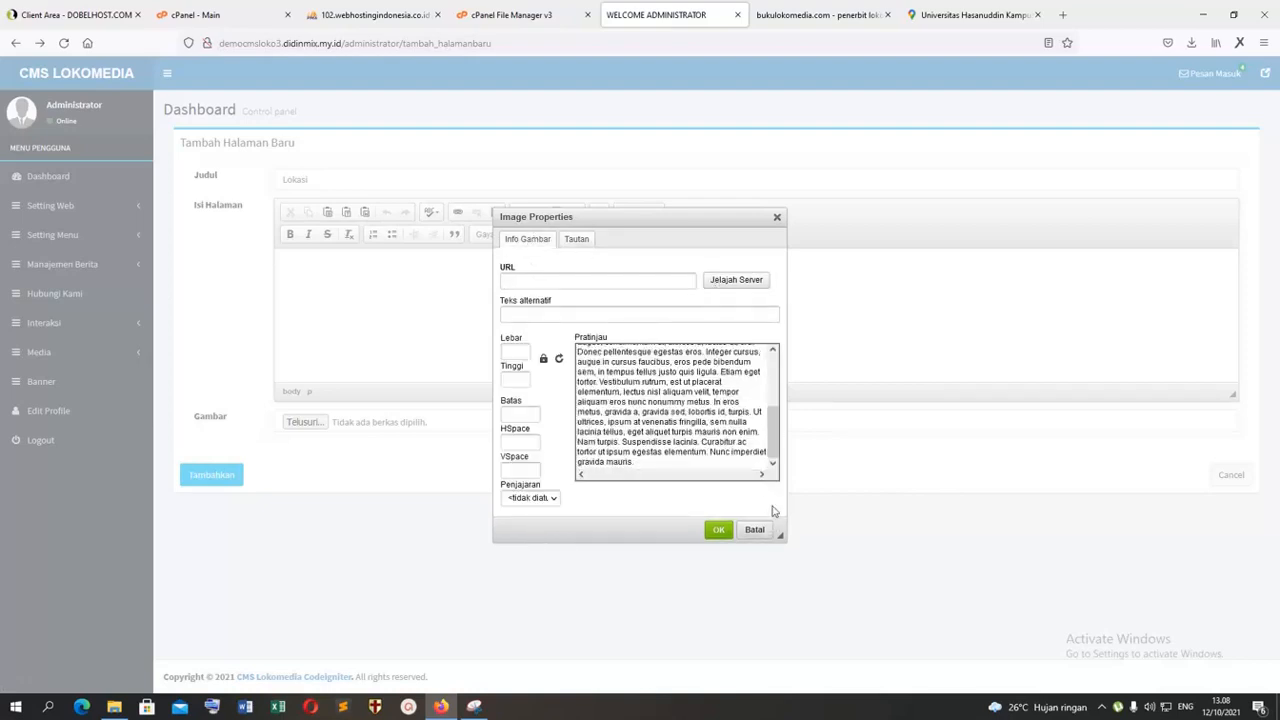
left_click(511, 411)
left_click(409, 278)
left_click(777, 217)
left_click(365, 213)
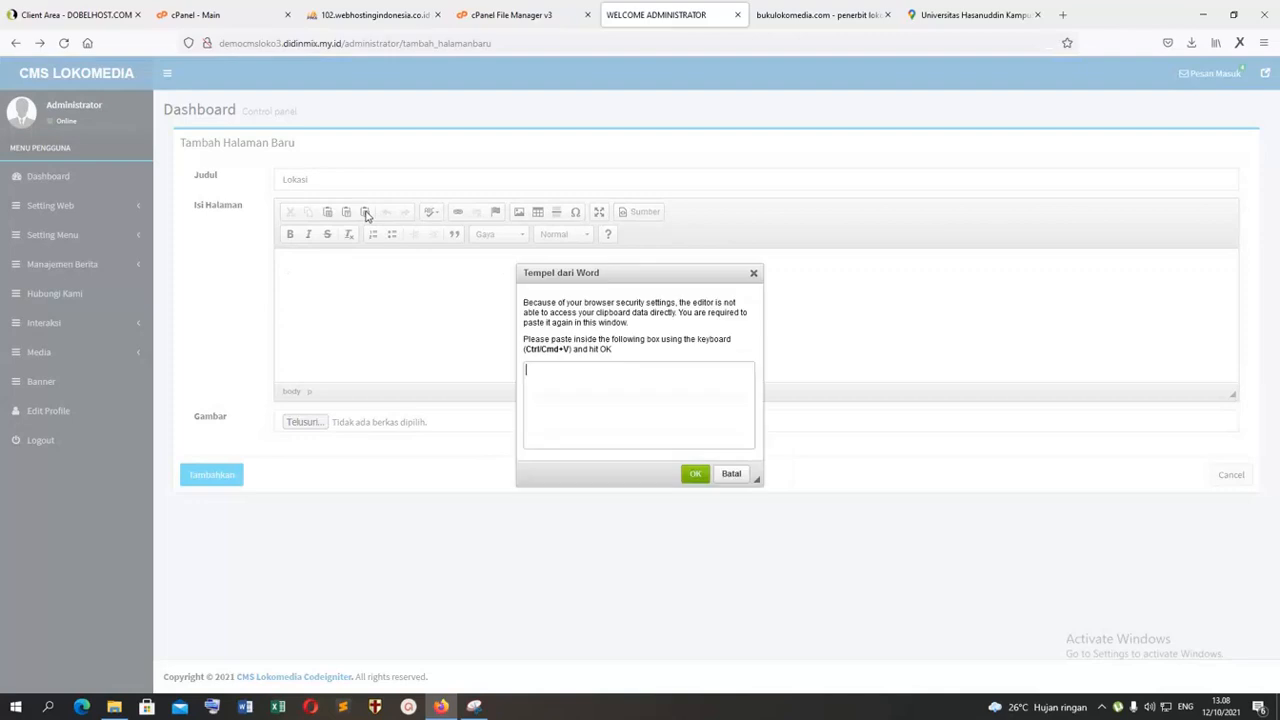
left_click(753, 276)
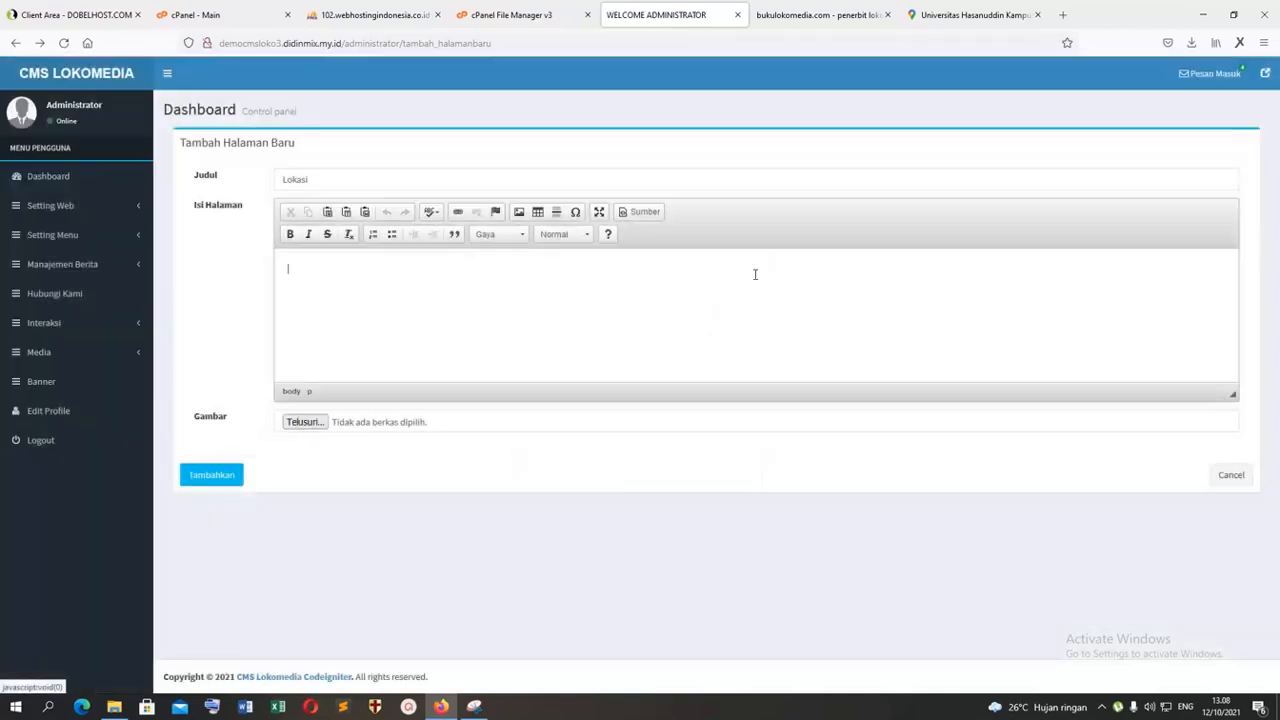
Step: Reopen the image properties for the page content and browse the server for the map image
left_click(519, 213)
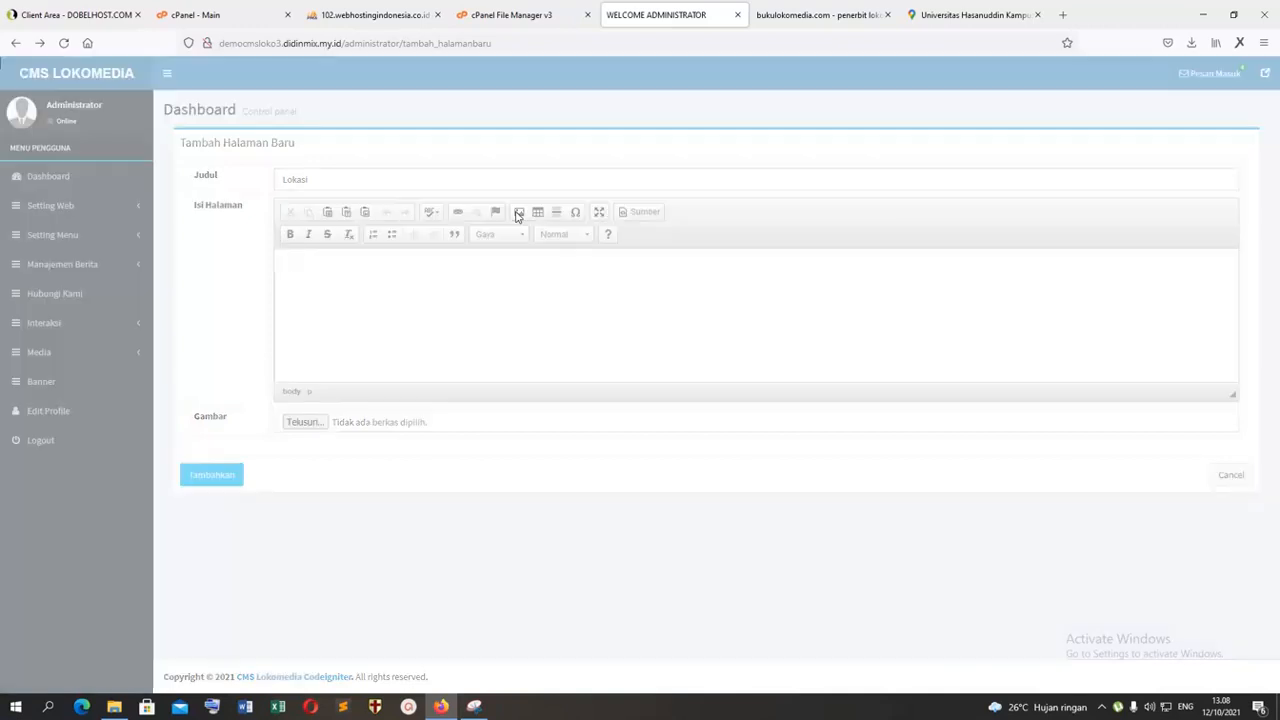
left_click(736, 283)
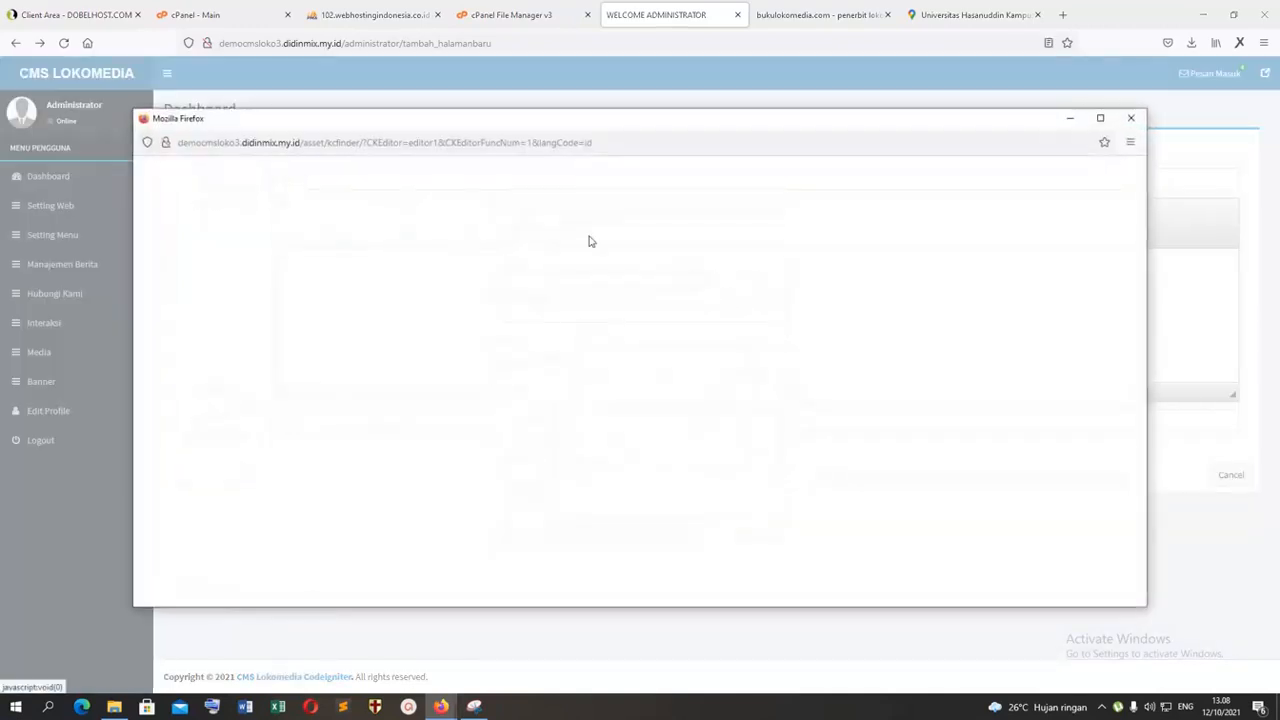
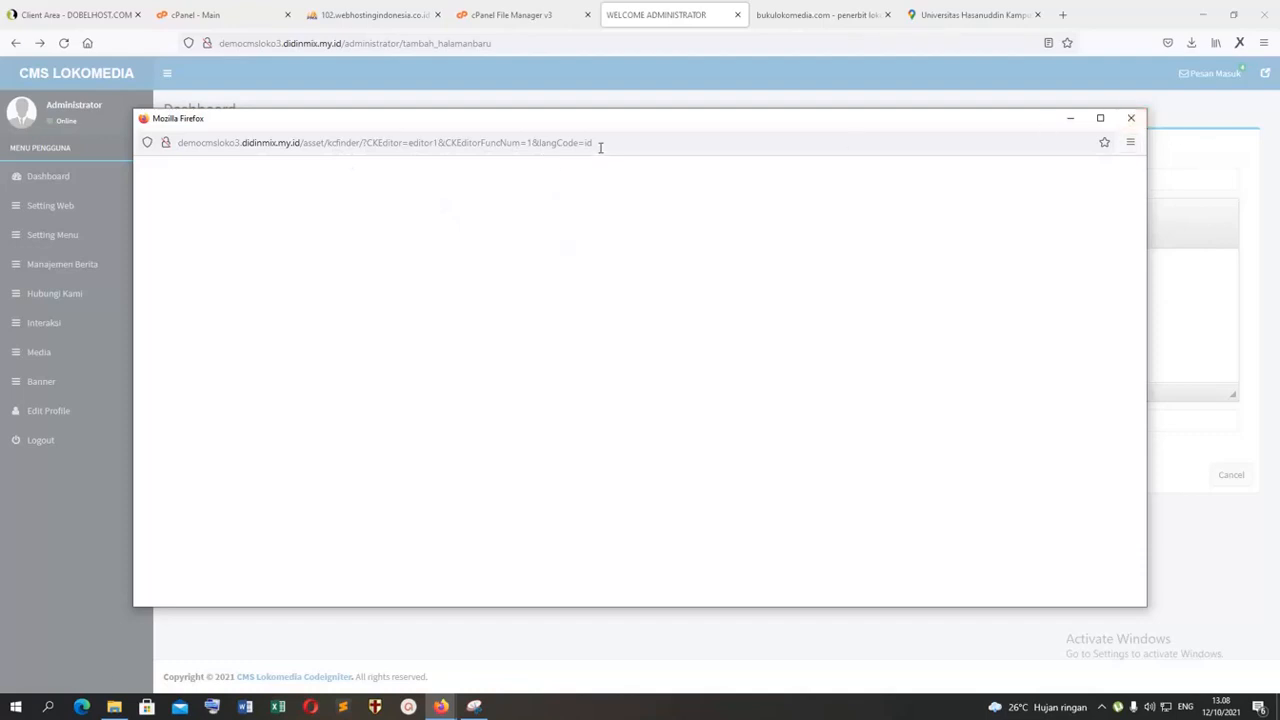
Step: Close the file browser and image properties, and open the form for adding a new news article
left_click(1131, 118)
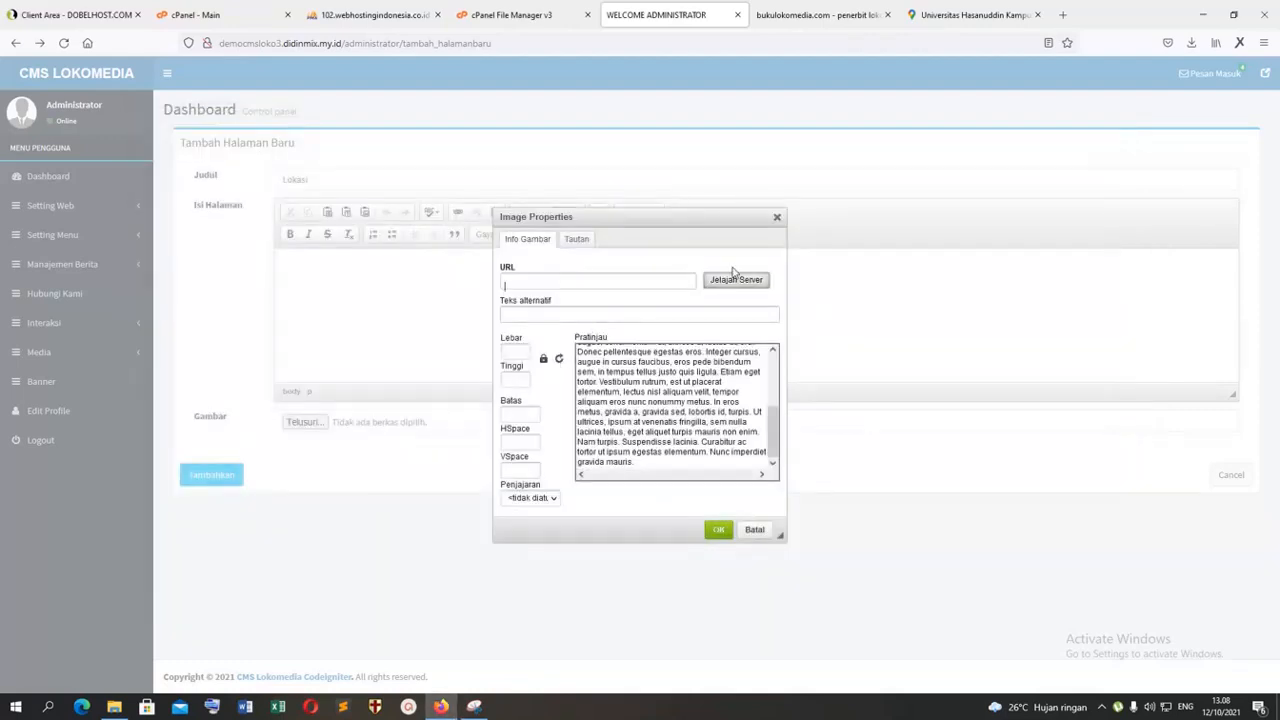
left_click(777, 217)
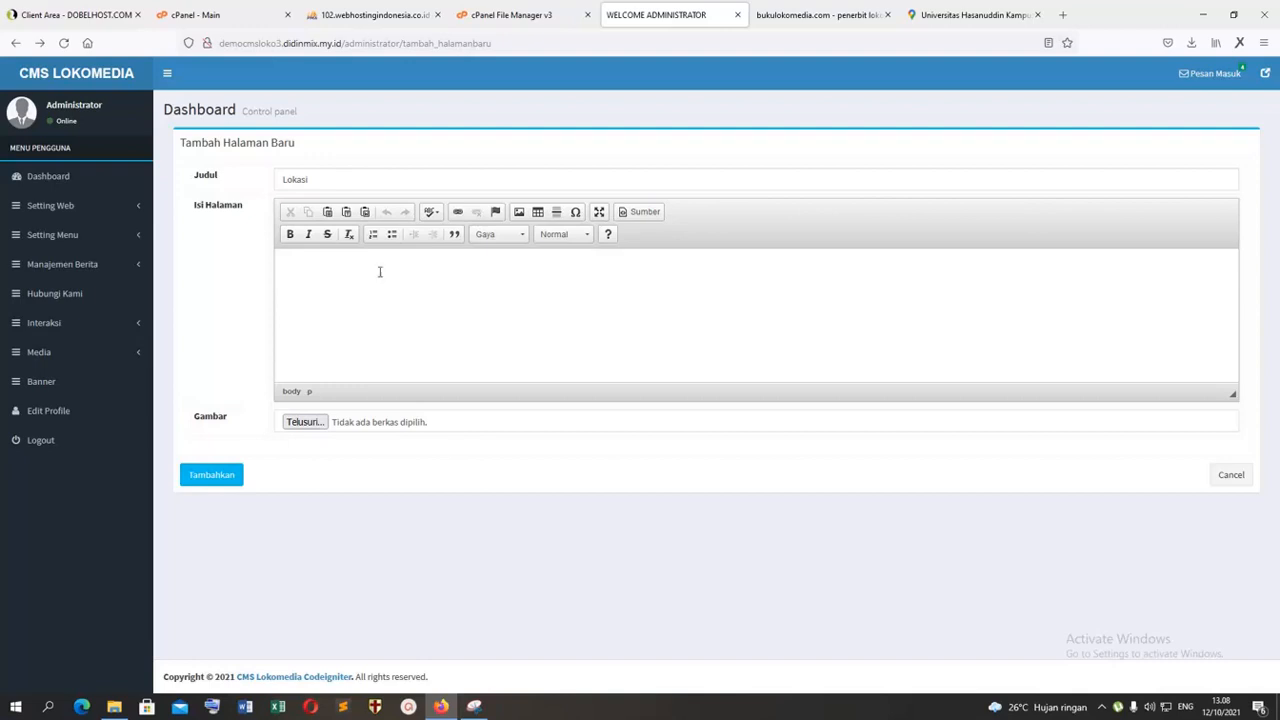
left_click(72, 234)
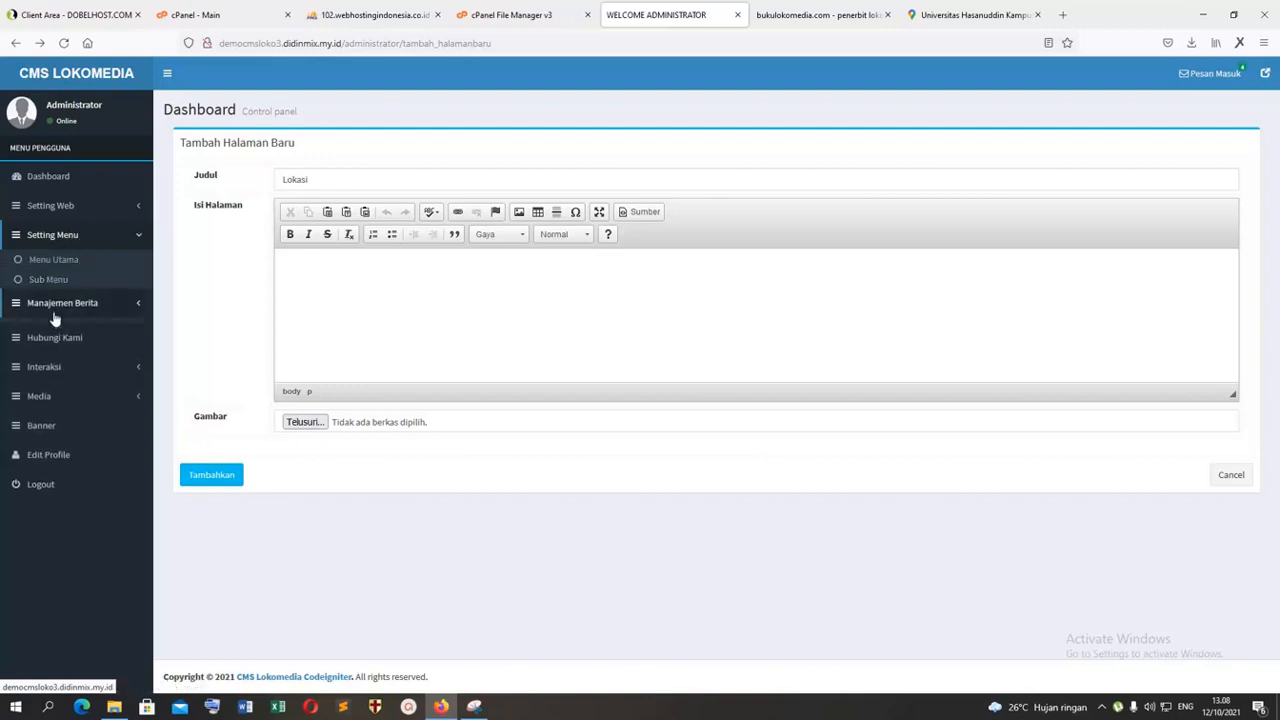
left_click(55, 312)
left_click(40, 308)
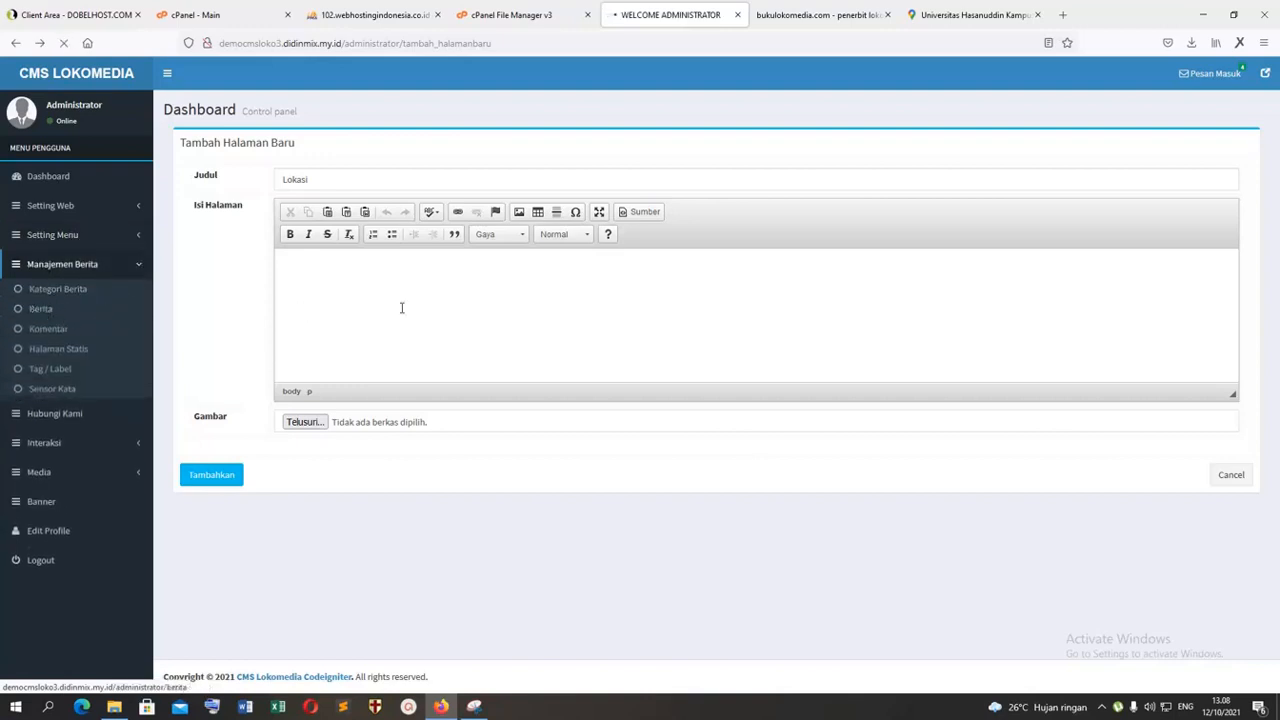
left_click(1205, 155)
left_click(454, 326)
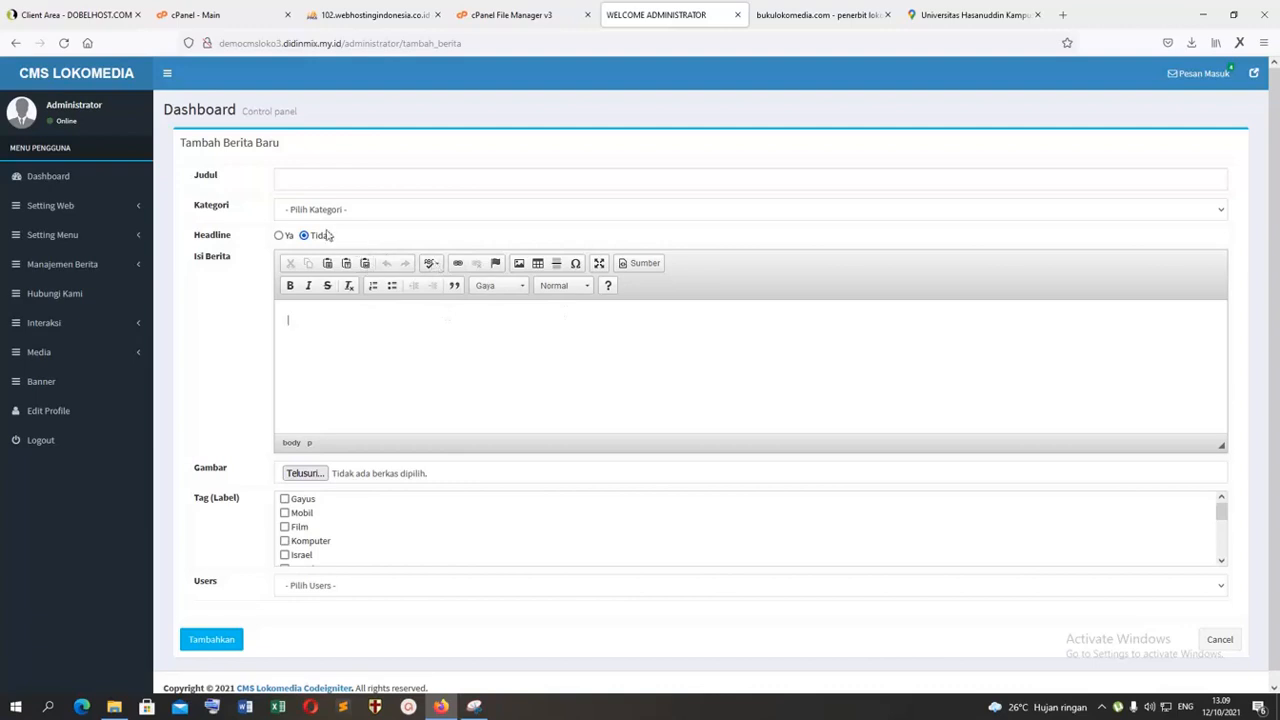
Step: Look through the image properties for the news content and set the link target to Parent Window (_parent)
left_click(518, 264)
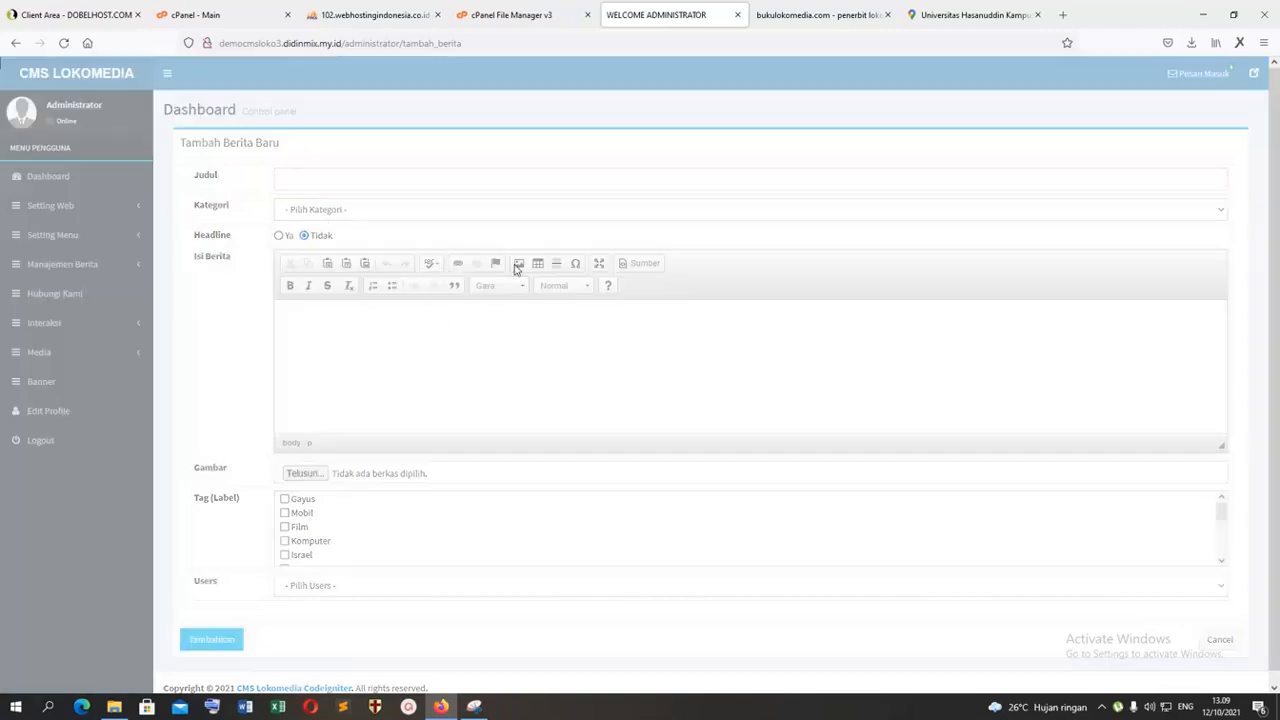
left_click(511, 352)
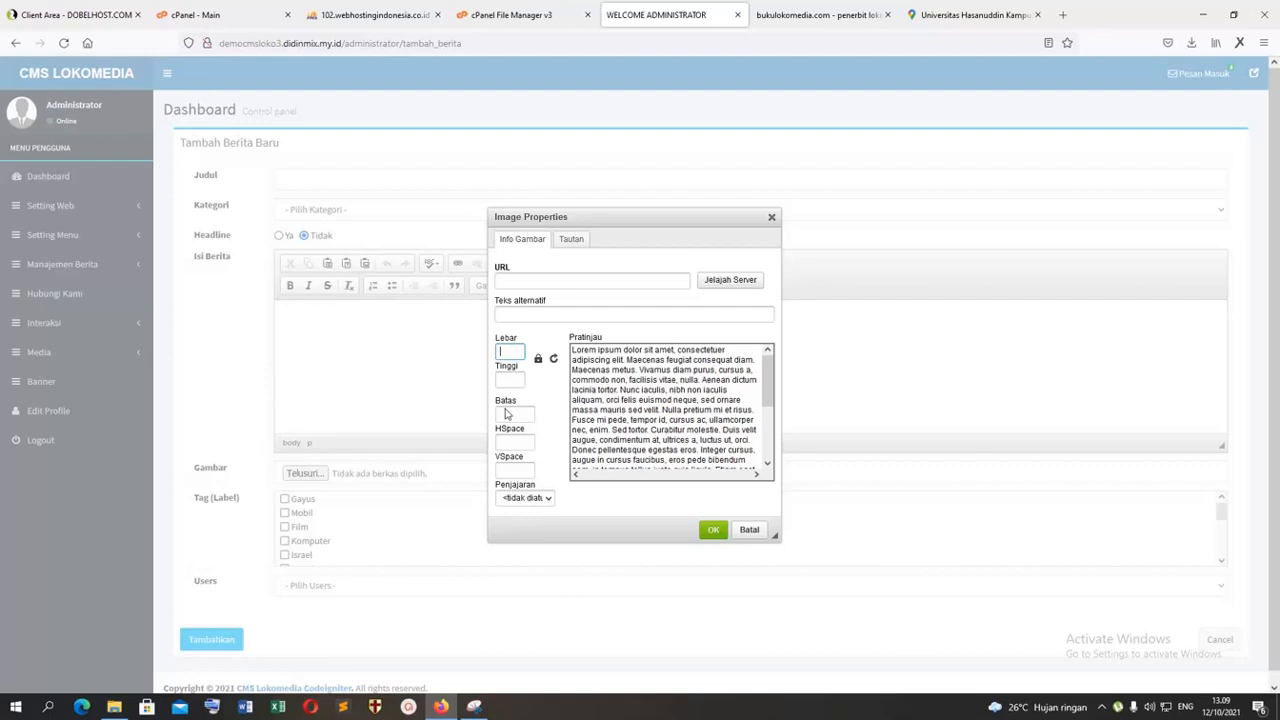
scroll(546, 448, "down", 1)
scroll(746, 402, "down", 5)
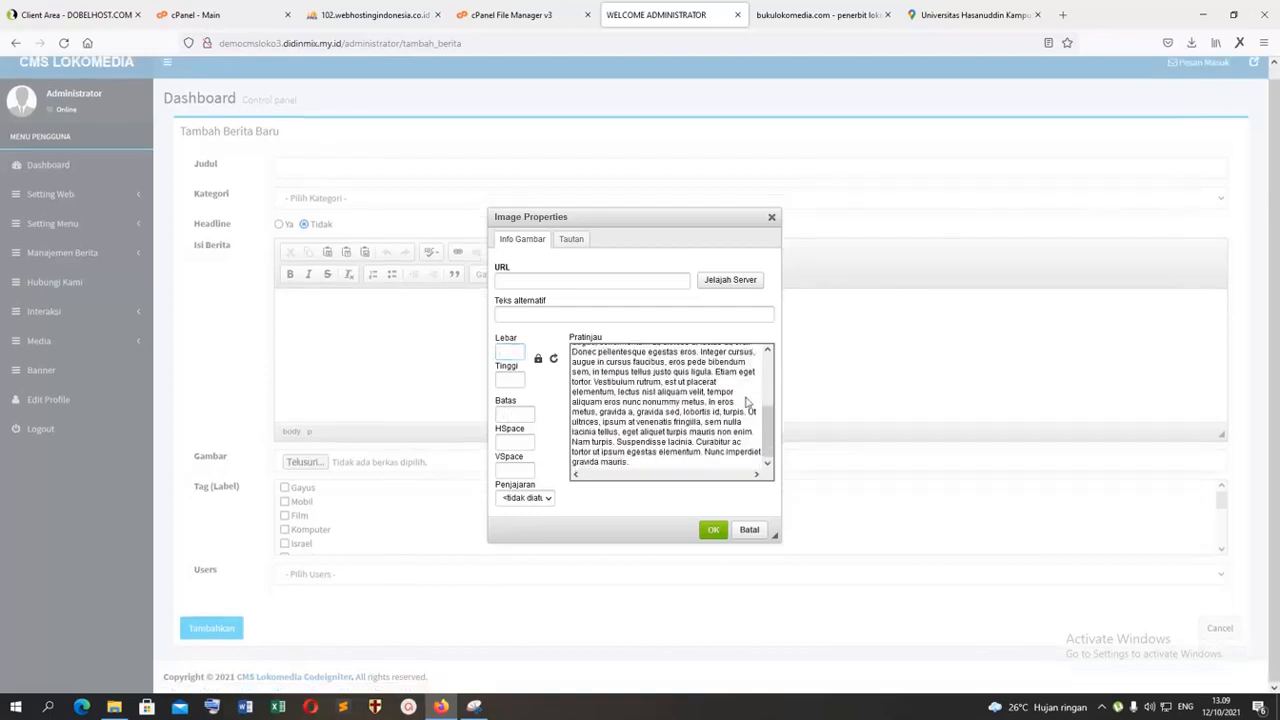
left_click(524, 497)
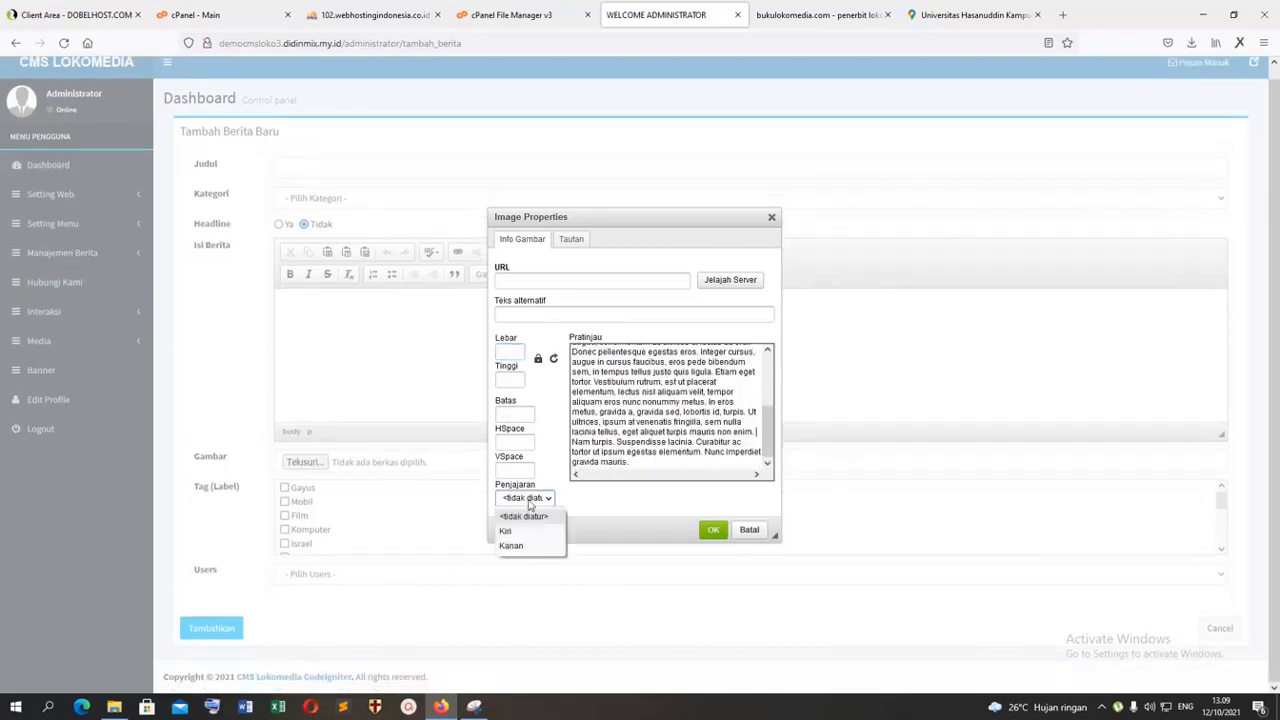
left_click(570, 241)
left_click(570, 241)
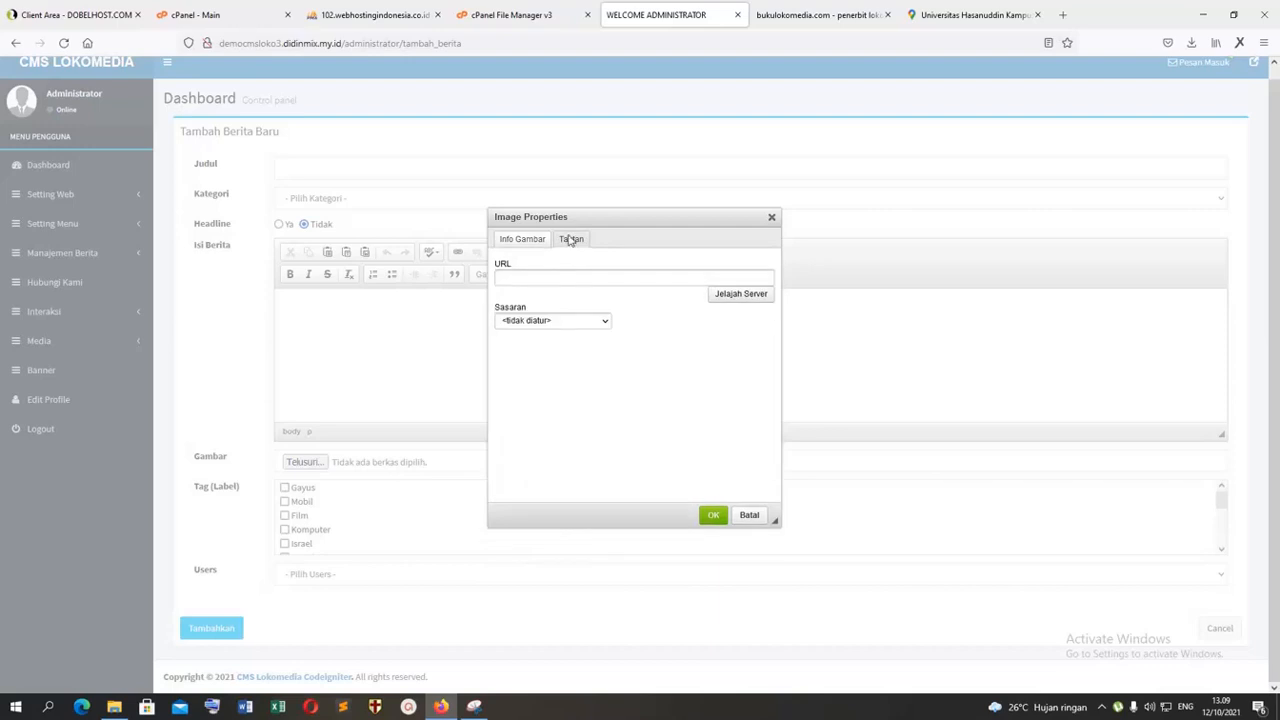
left_click(563, 321)
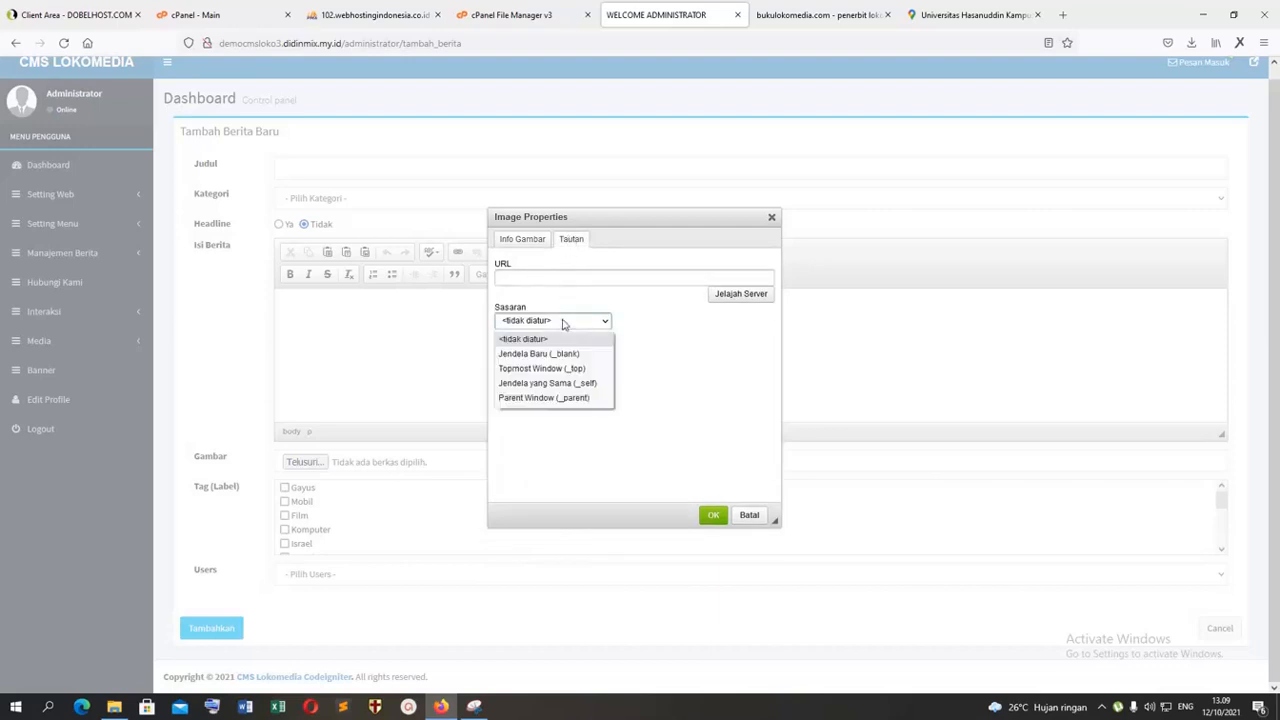
left_click(568, 398)
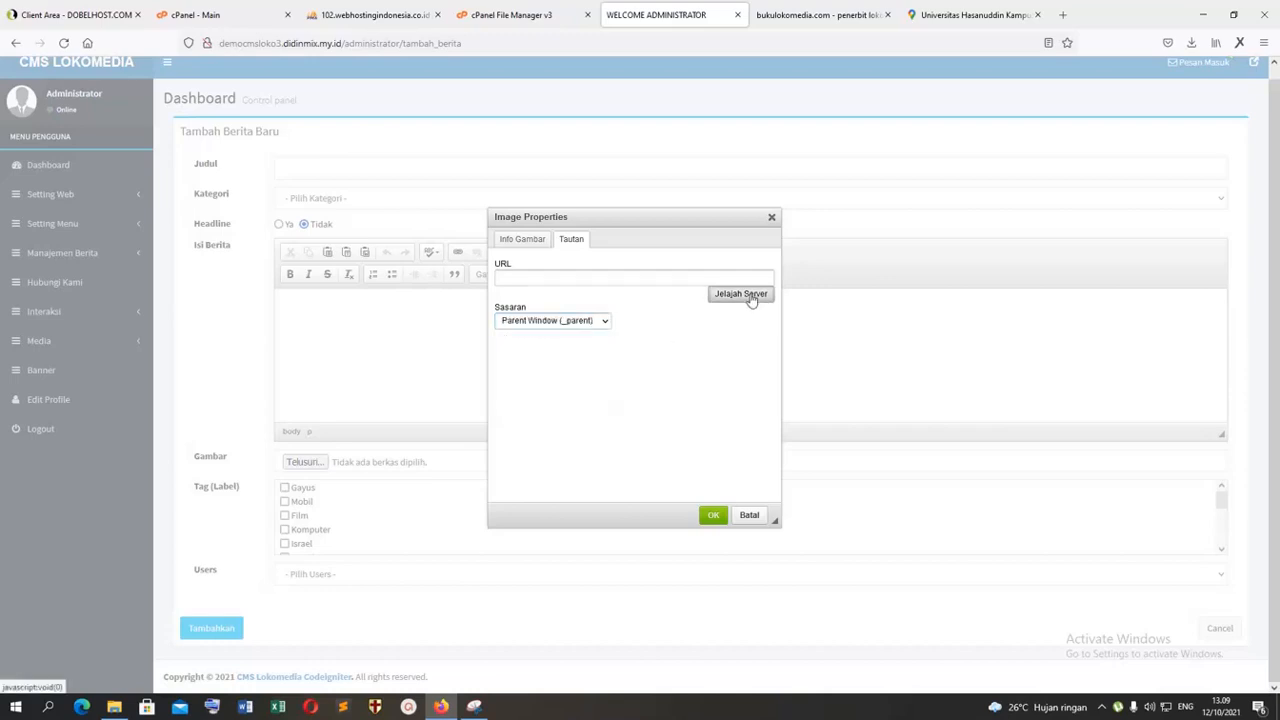
Step: Try to browse the server from the image link settings, and close the file browser and the image properties
left_click(751, 297)
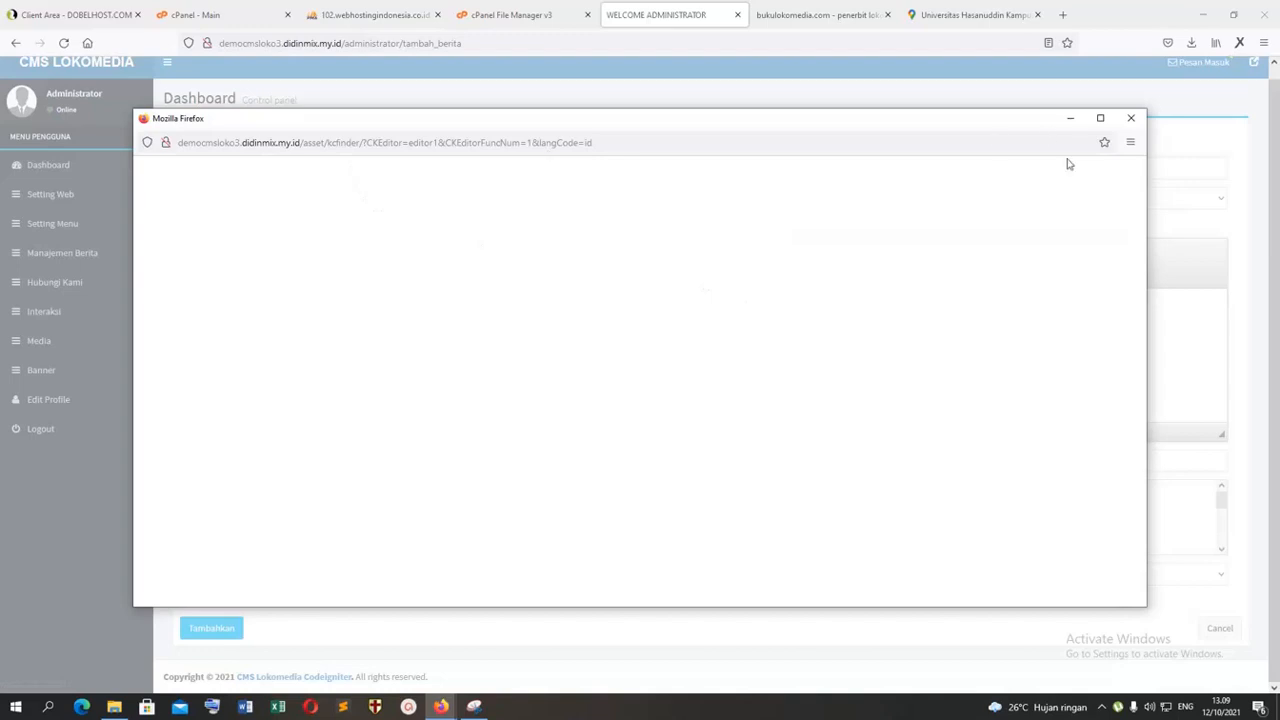
left_click(1131, 118)
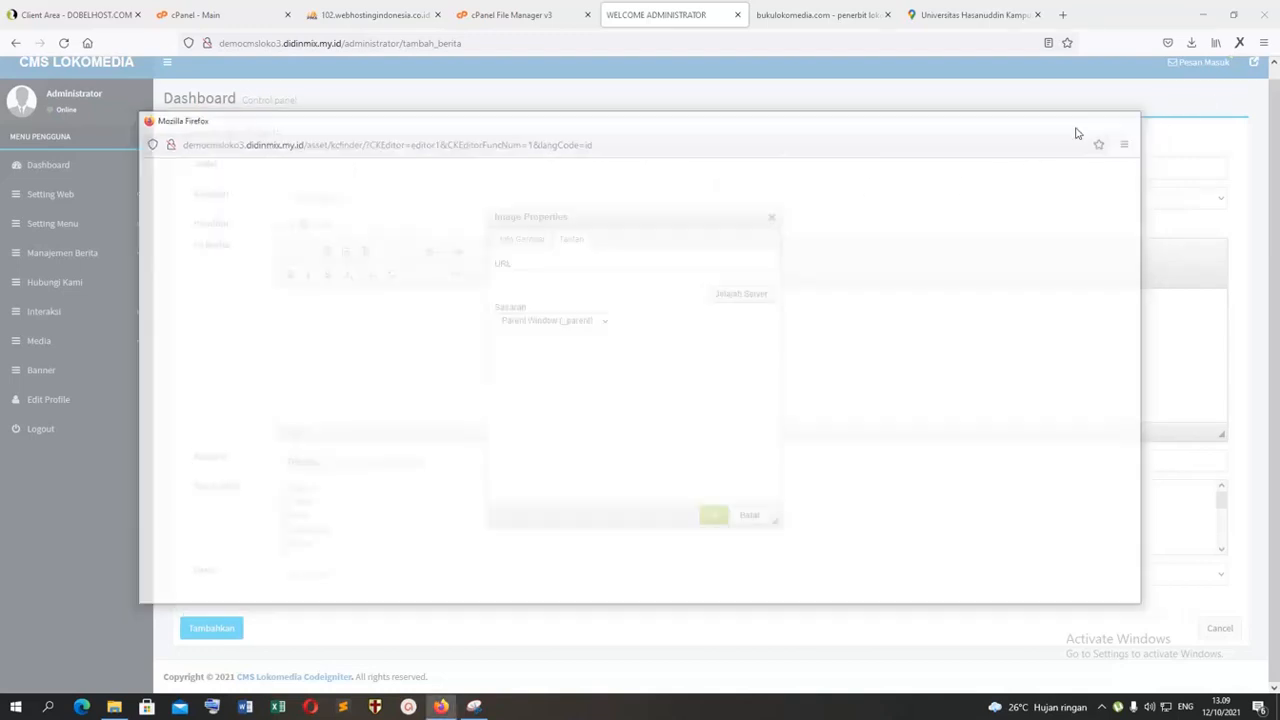
left_click(522, 239)
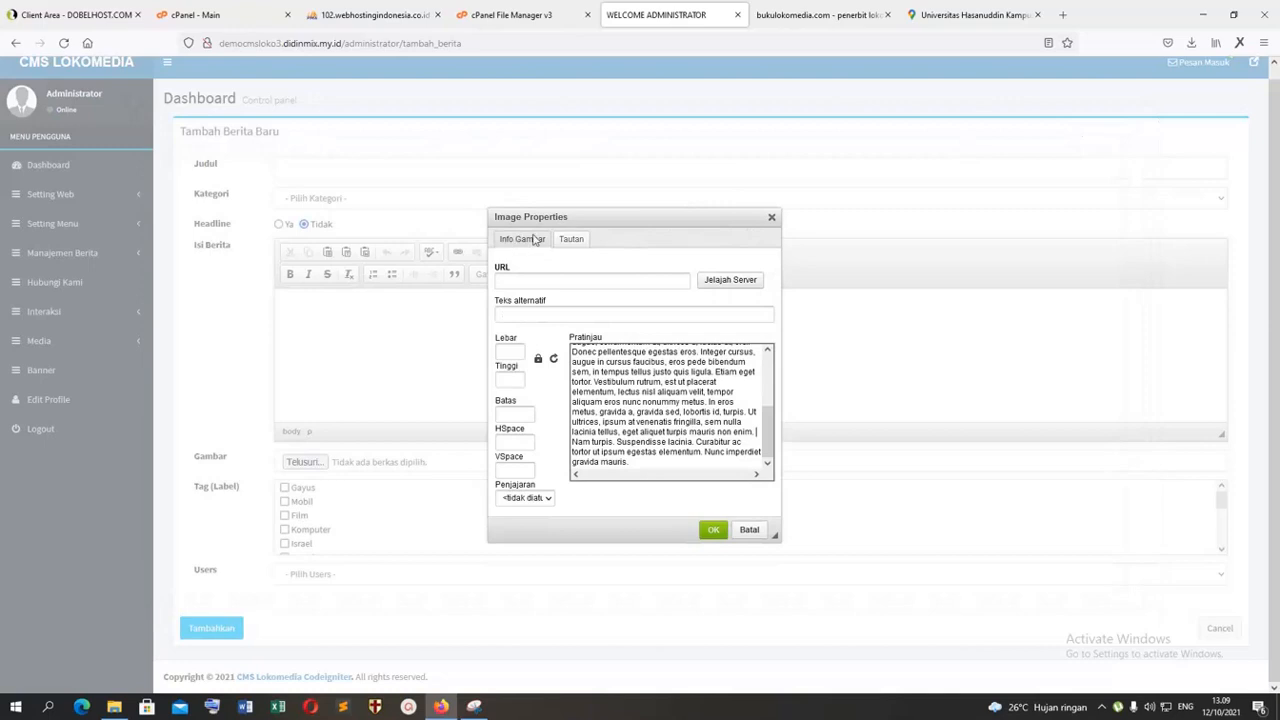
left_click(770, 219)
left_click(703, 403)
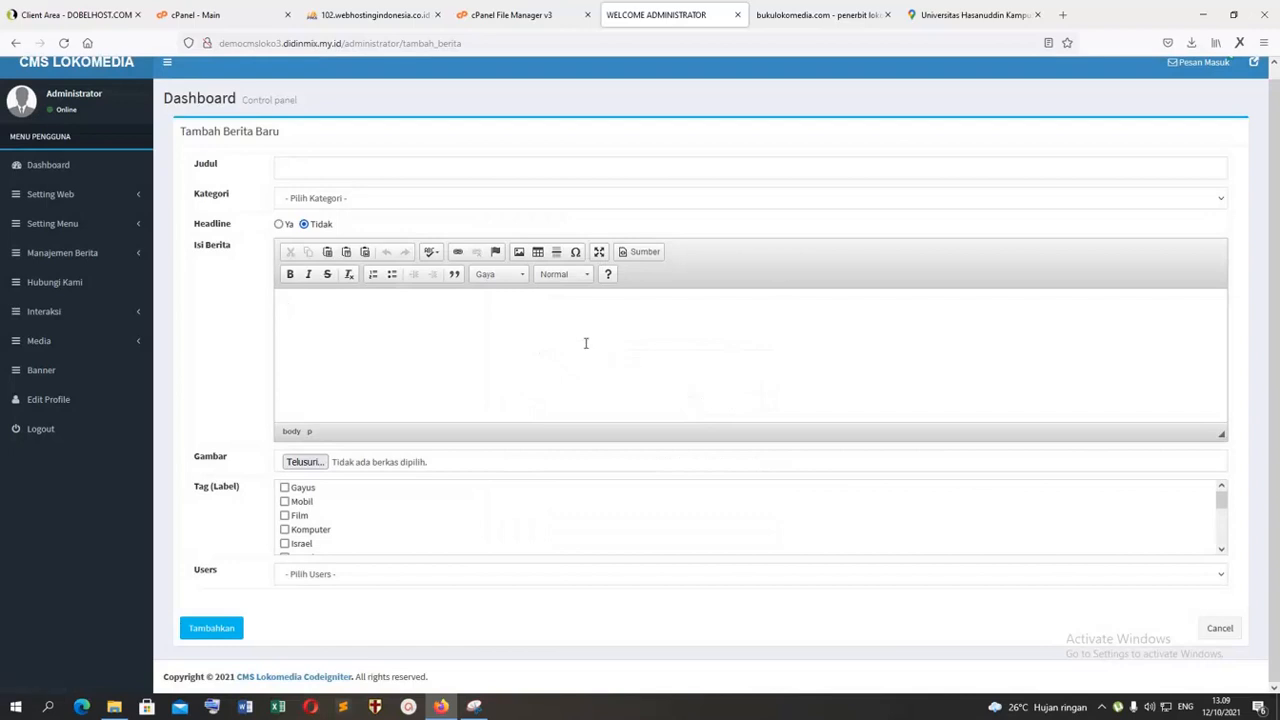
Step: View the public site's home page and open the Angry Birds article to examine its image placement
left_click(87, 232)
left_click(369, 337)
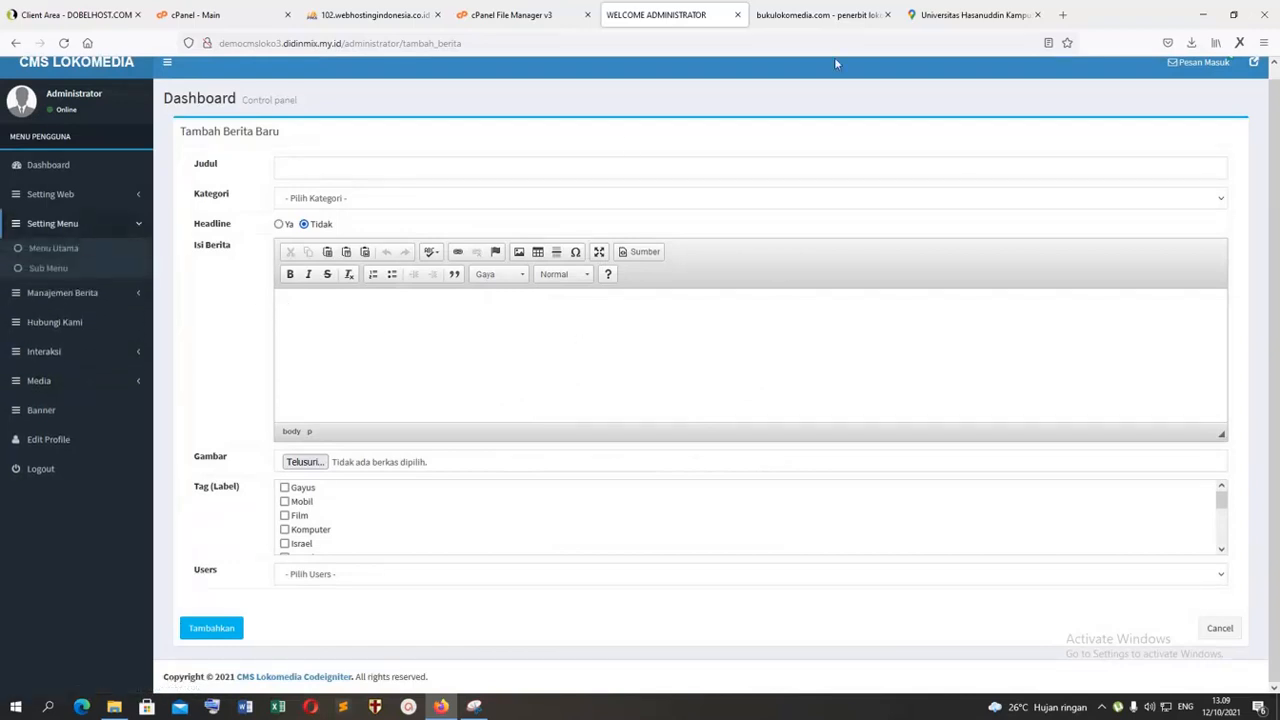
left_click(1000, 16)
left_click(792, 17)
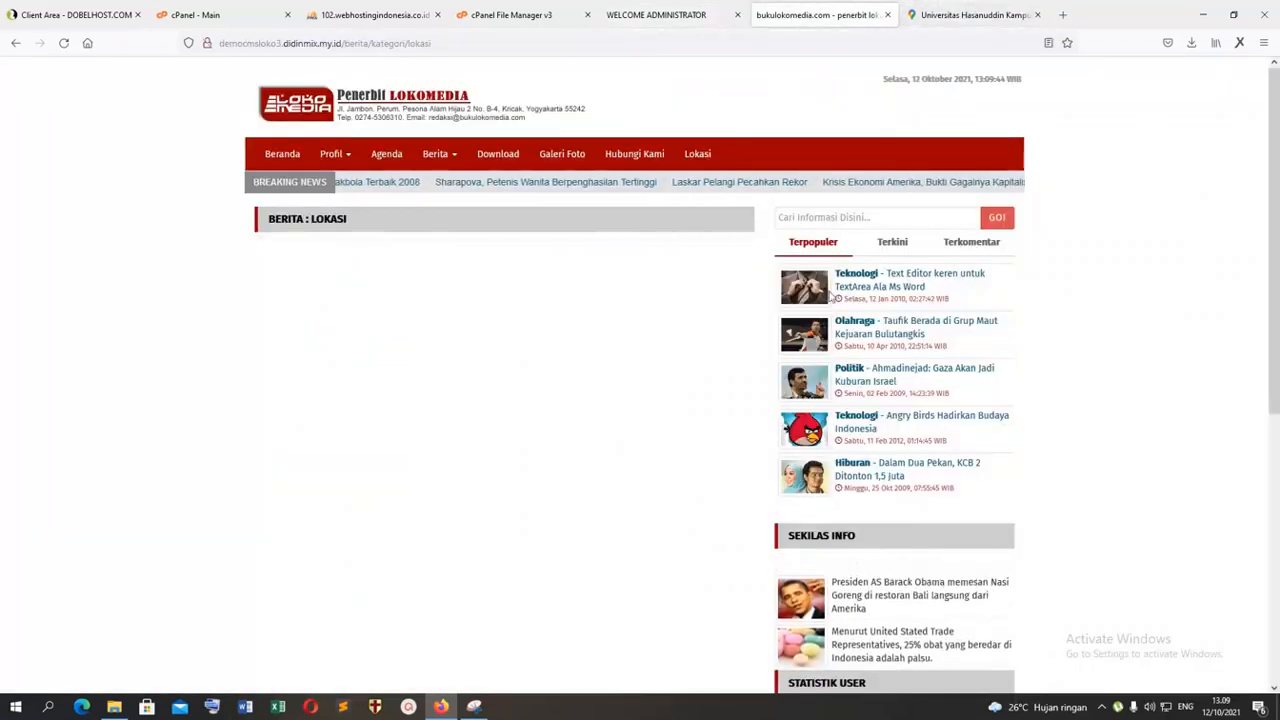
left_click(282, 153)
scroll(503, 327, "down", 3)
scroll(503, 335, "up", 3)
left_click(502, 346)
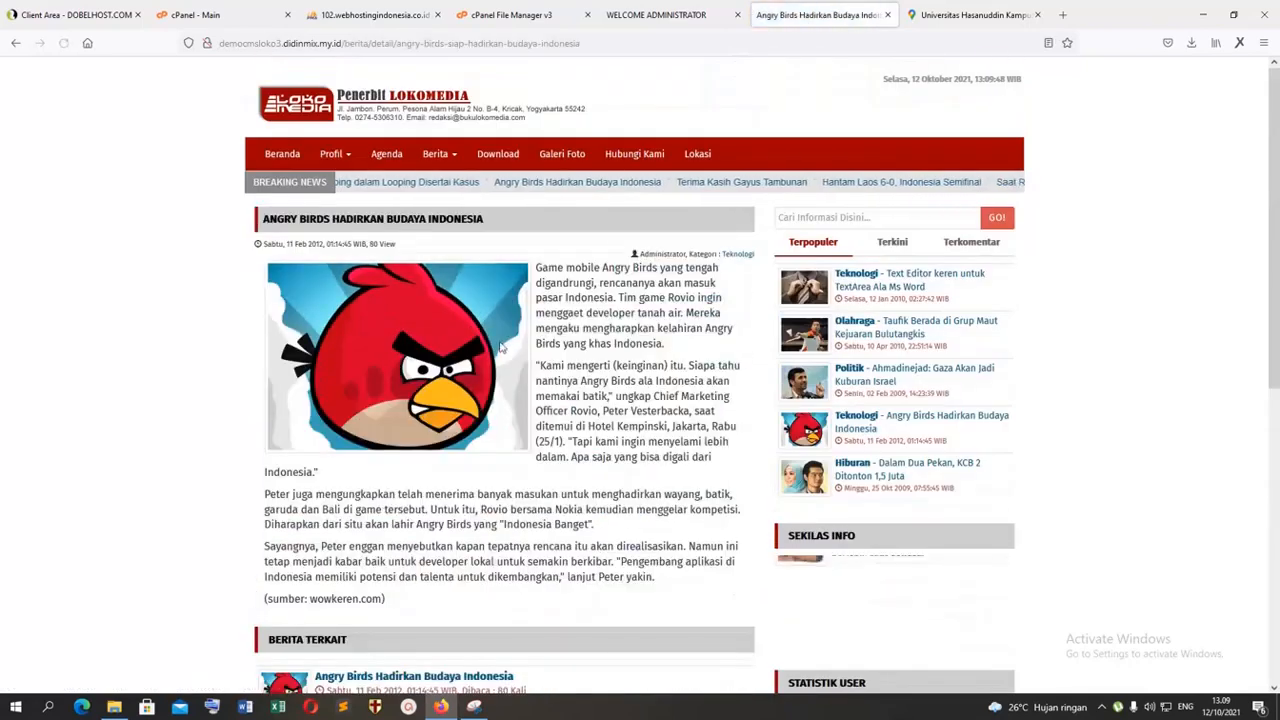
Step: Return to the administrator area and start a new static page with the title "Lokasi"
left_click(694, 9)
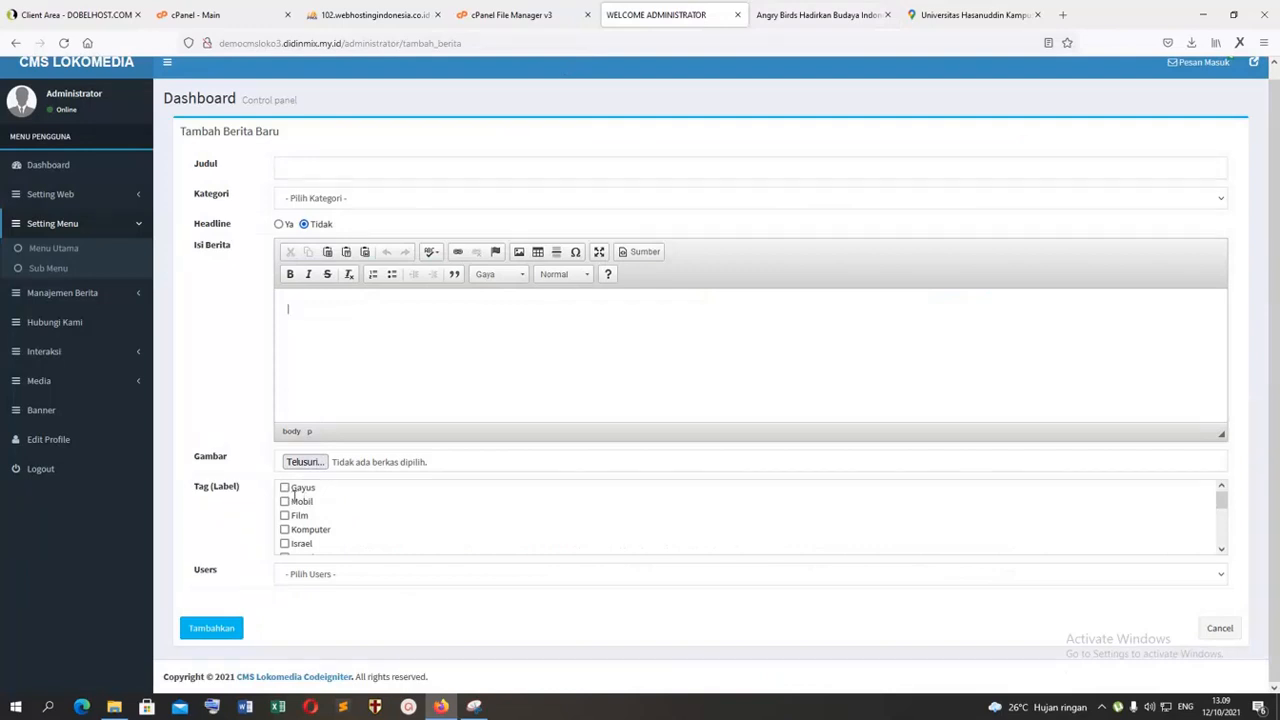
left_click(57, 292)
left_click(58, 338)
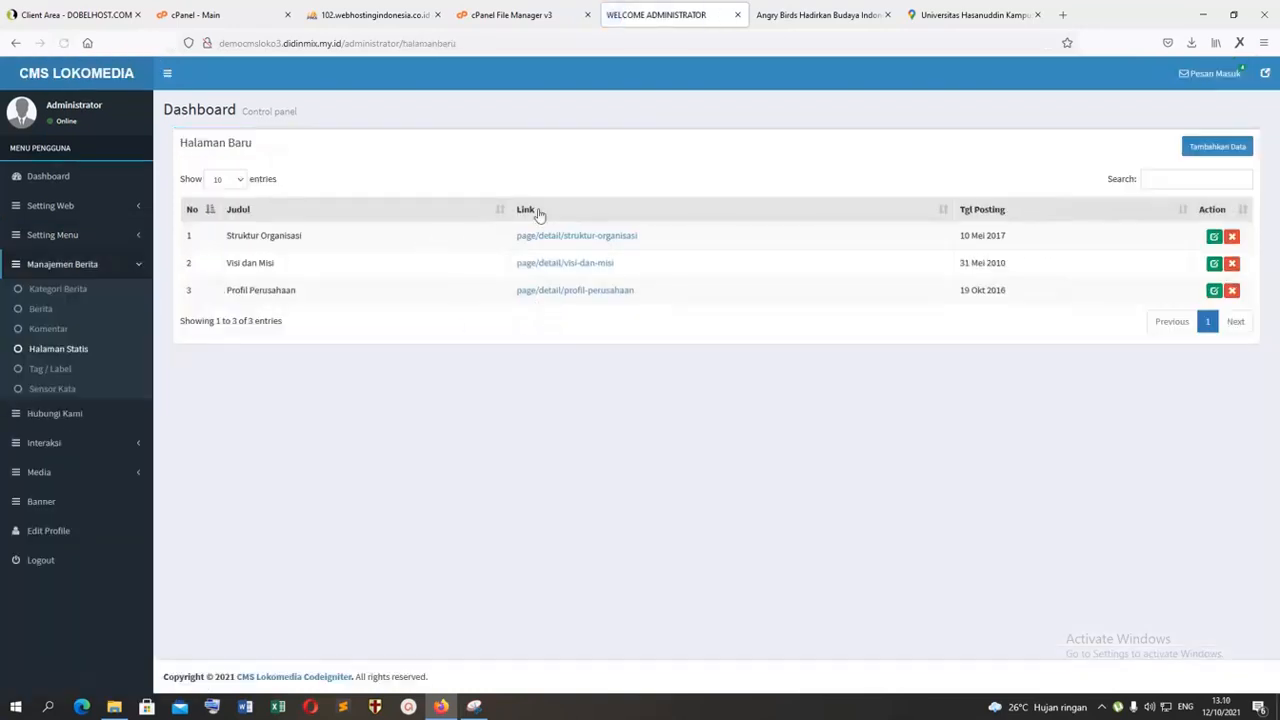
left_click(1216, 147)
left_click(394, 180)
type("Loka")
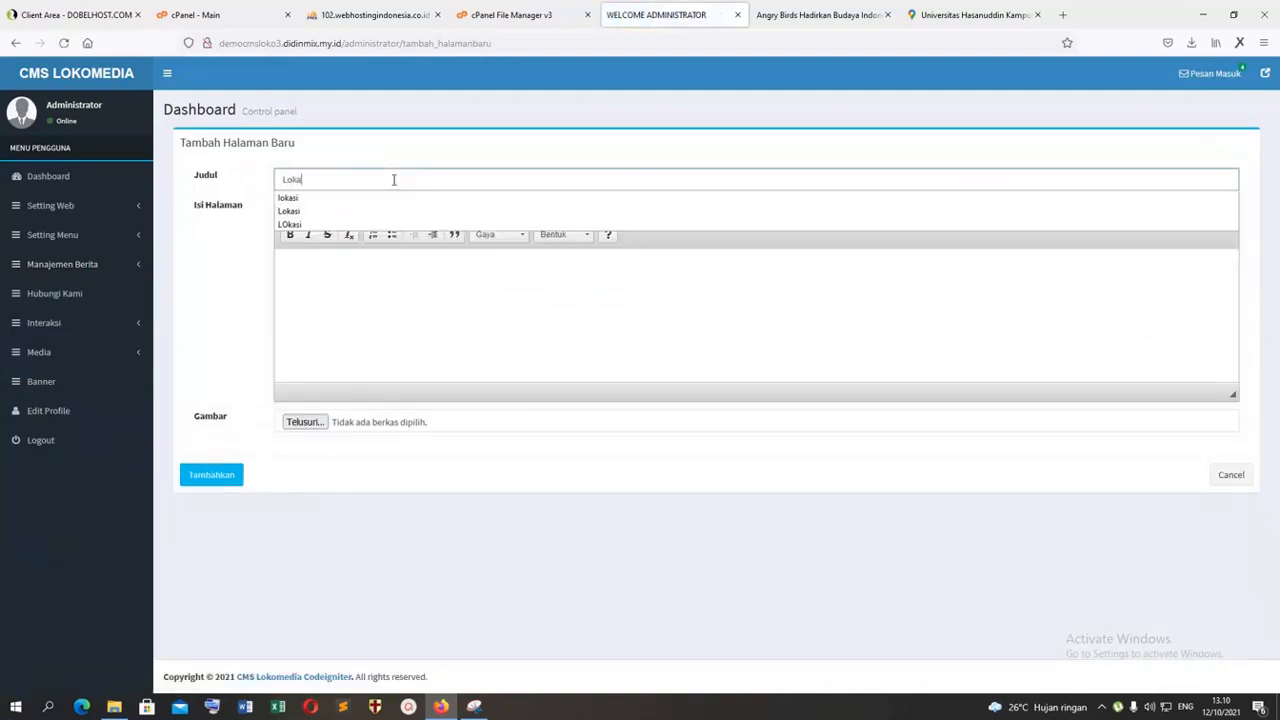
type("si")
Step: Attach "lokasi tes.JPG" from Downloads as the page image, enter "info lokasi" as the content, and add the page
left_click(305, 421)
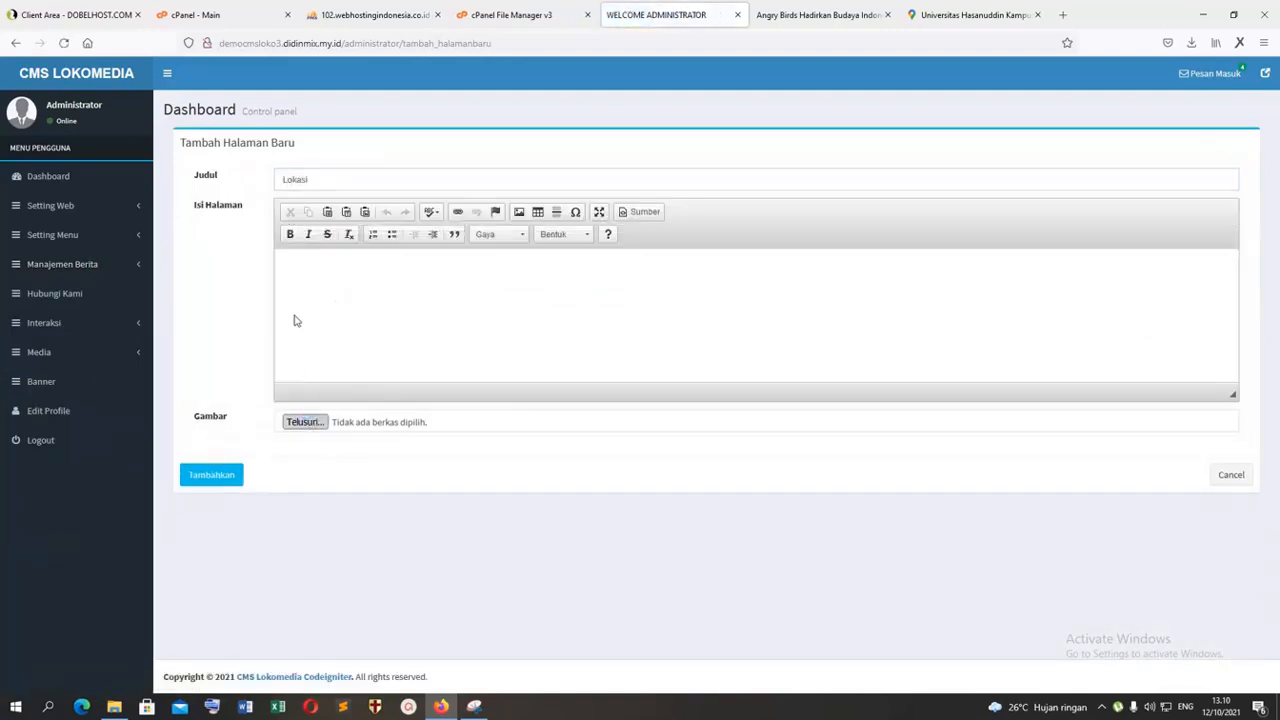
left_click(231, 317)
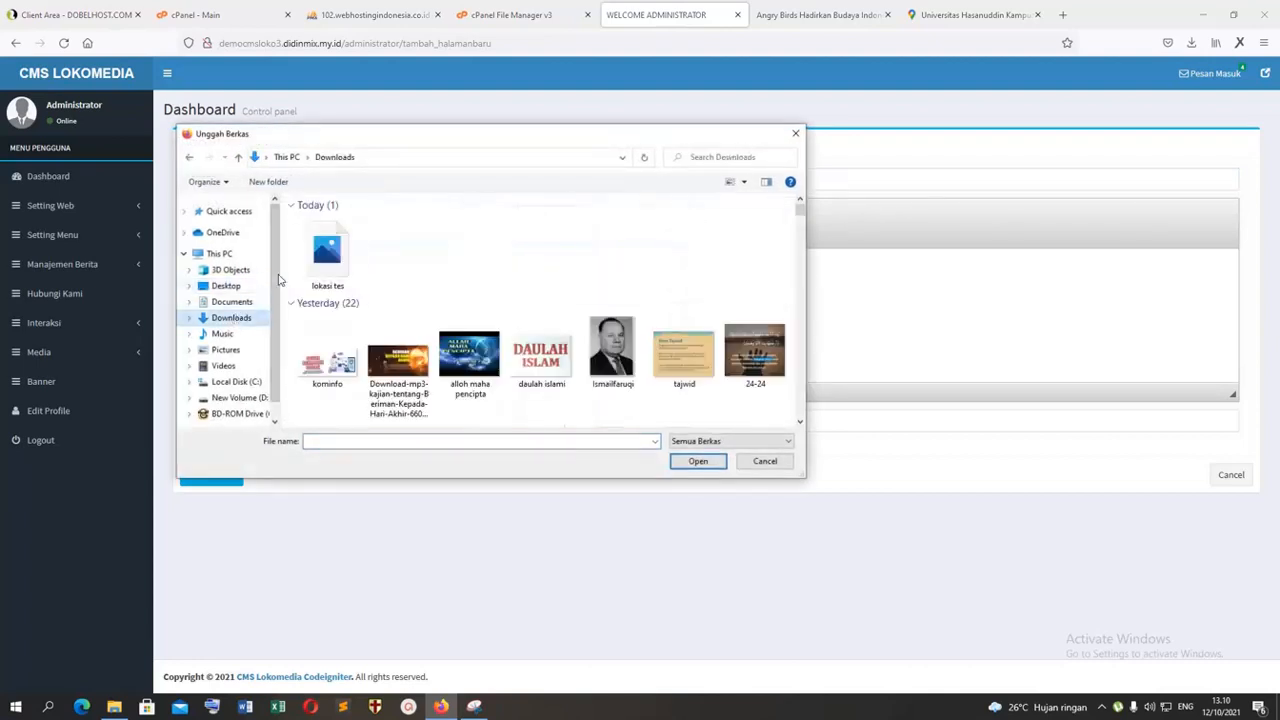
double_click(321, 268)
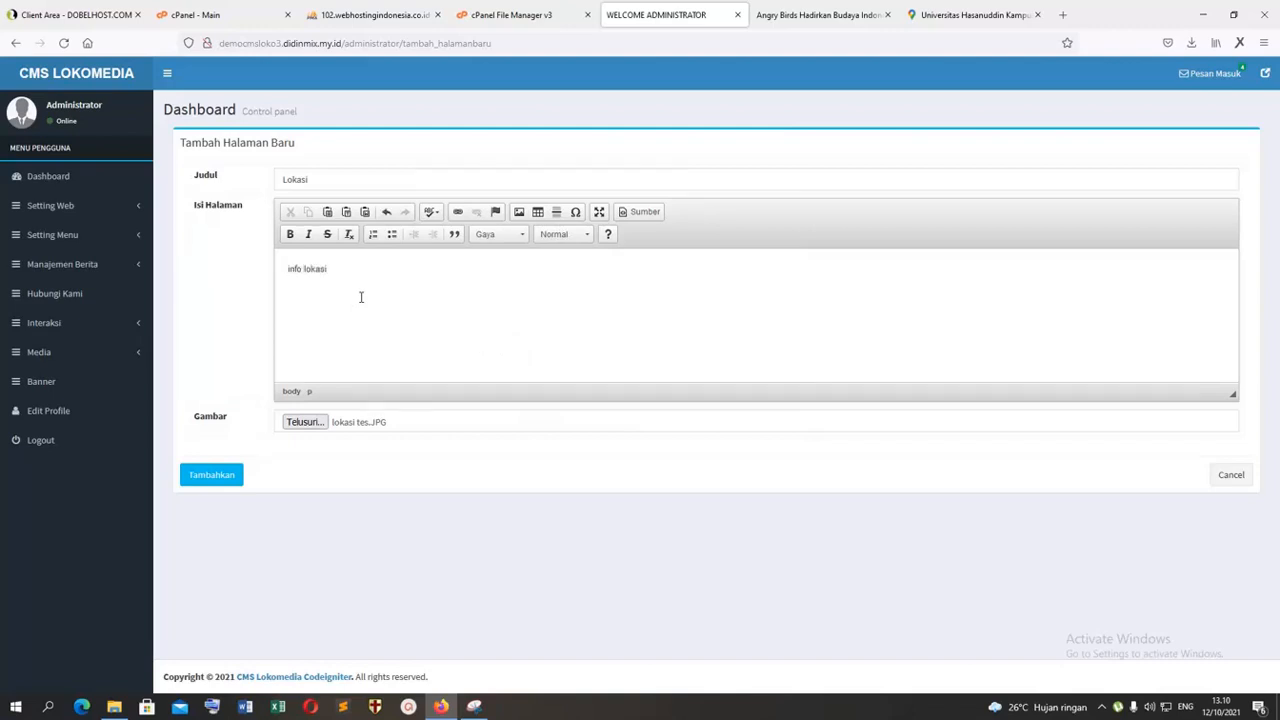
left_click(208, 479)
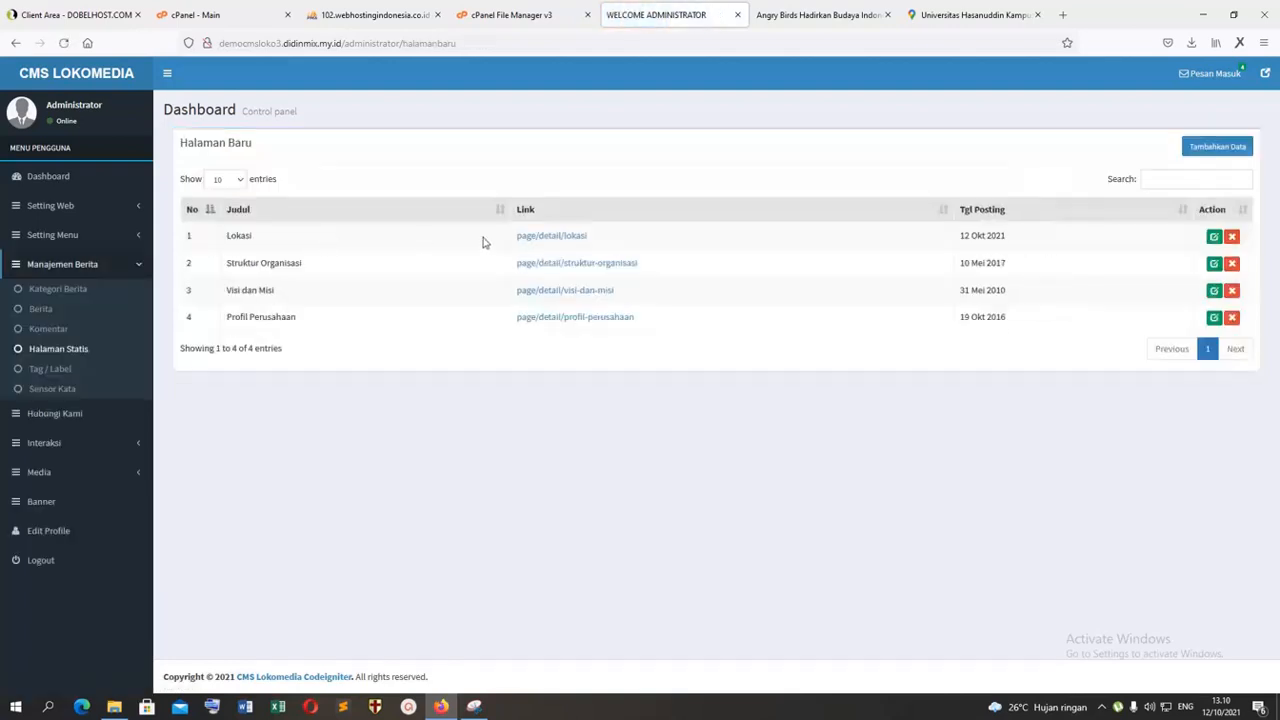
Step: Copy the new static page's link and save it as the Lokasi main menu entry's link, page/detail/lokasi, without leading spaces
left_click_drag(617, 245, 507, 246)
key("ctrl+c")
left_click(100, 236)
left_click(76, 260)
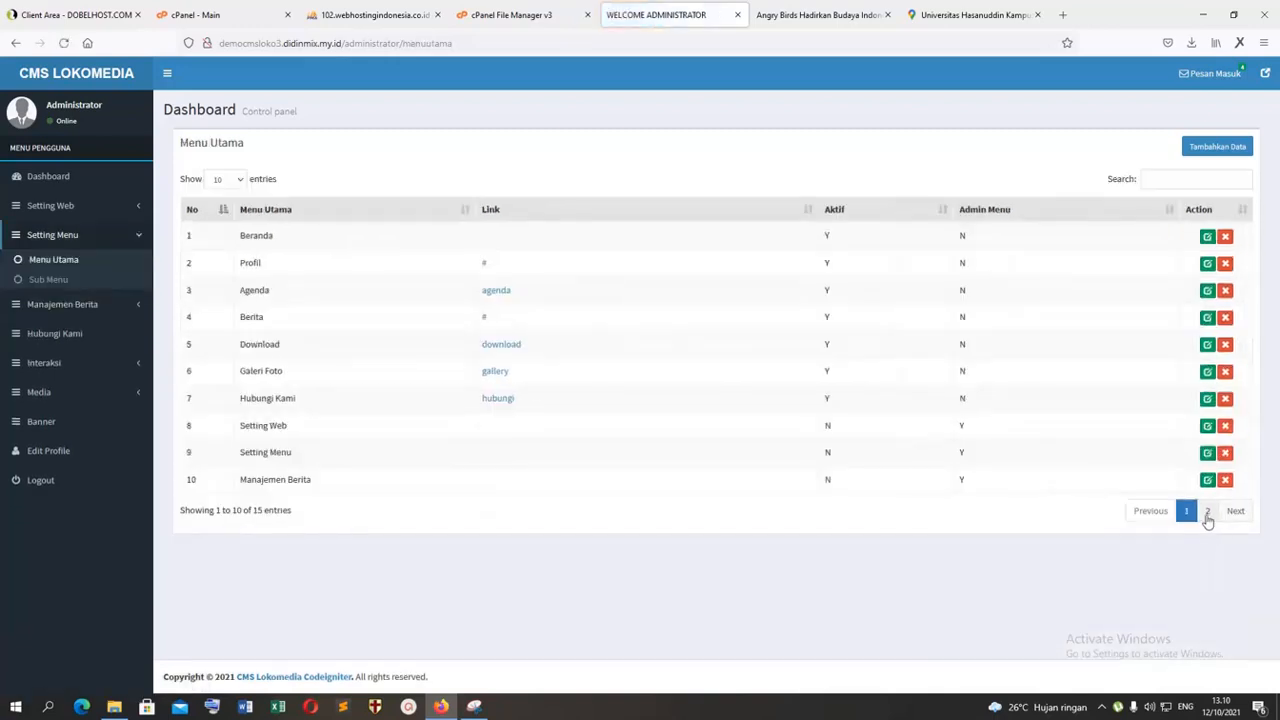
left_click(1205, 516)
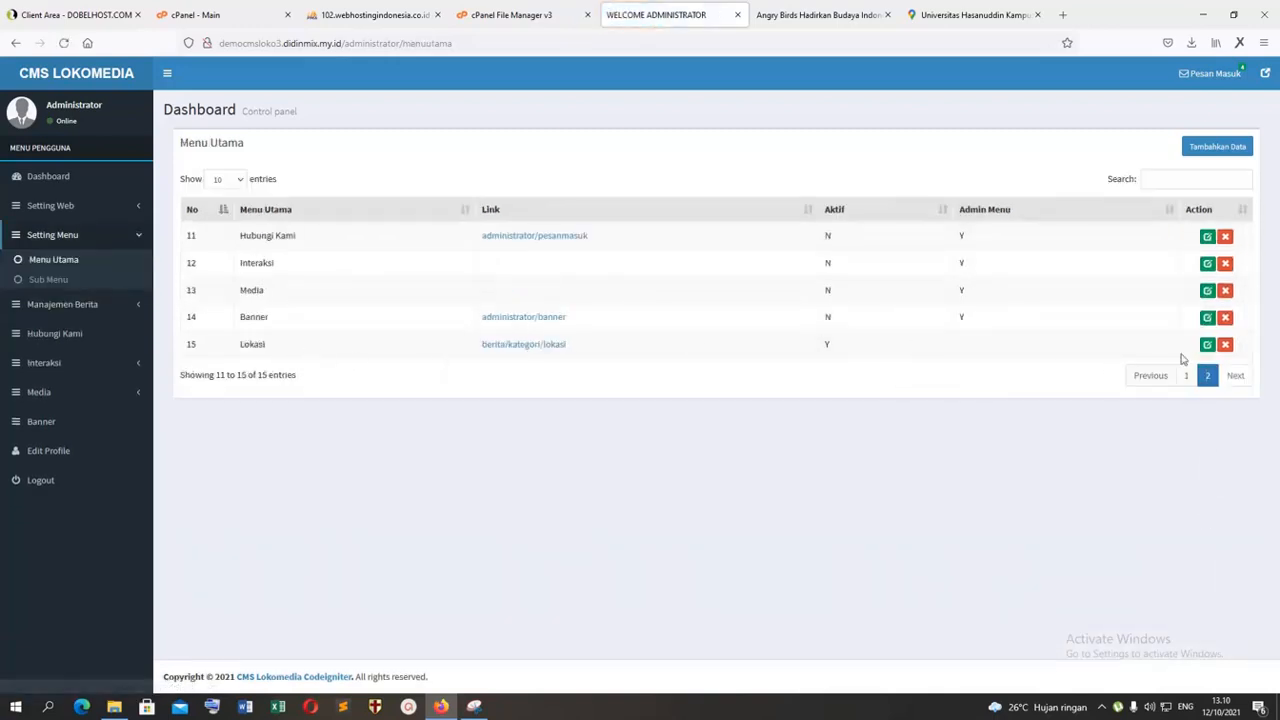
left_click(1207, 344)
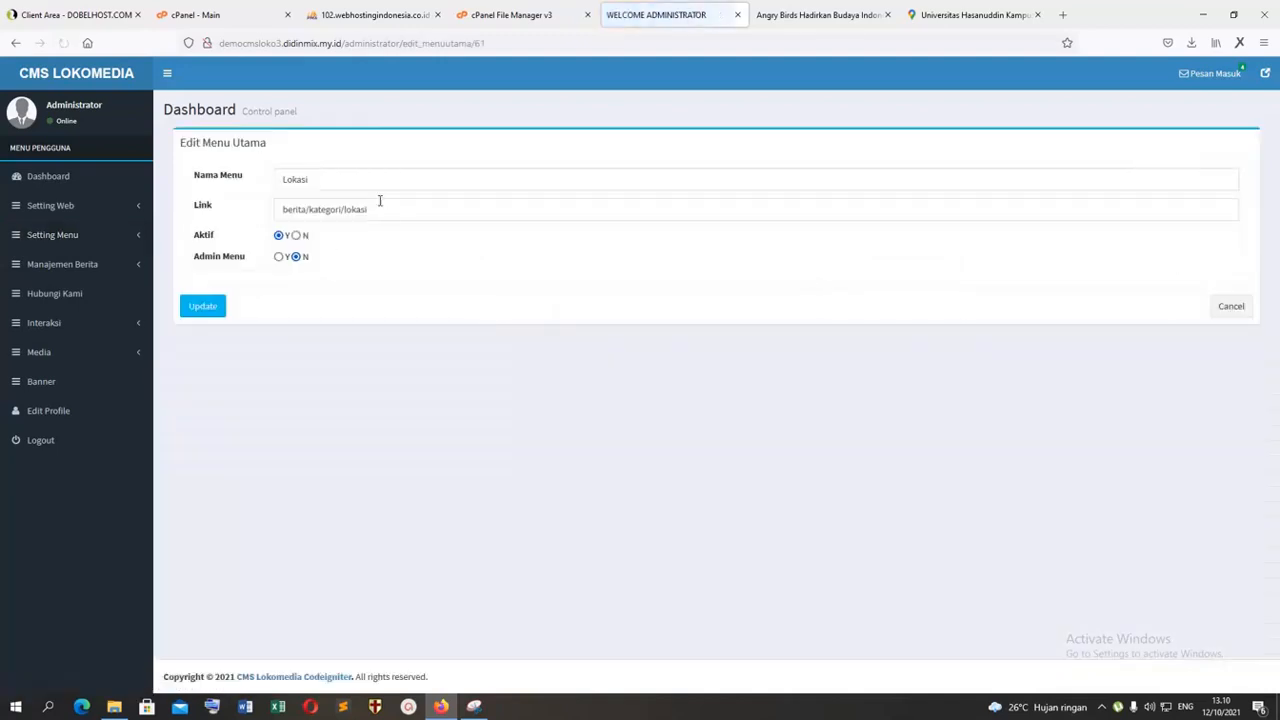
left_click_drag(406, 213, 124, 211)
key("ctrl+v")
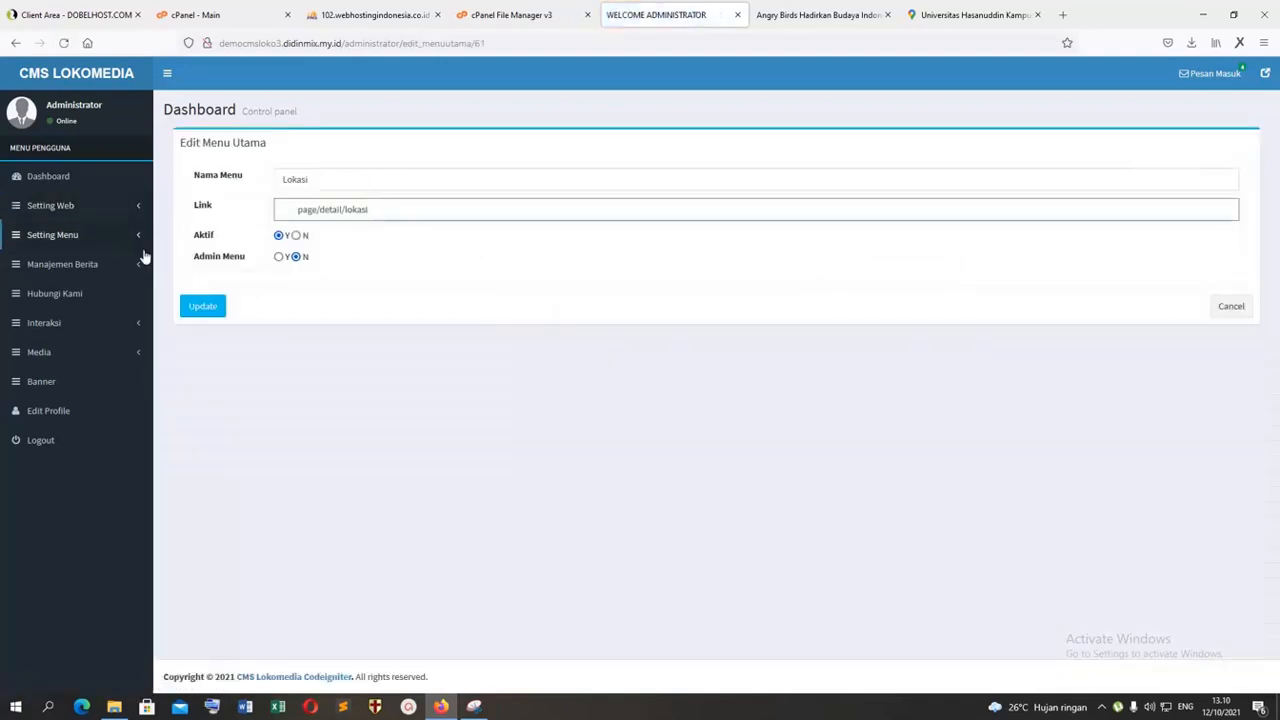
key("BackSpace")
key("BackSpace")
key("BackSpace")
left_click(205, 307)
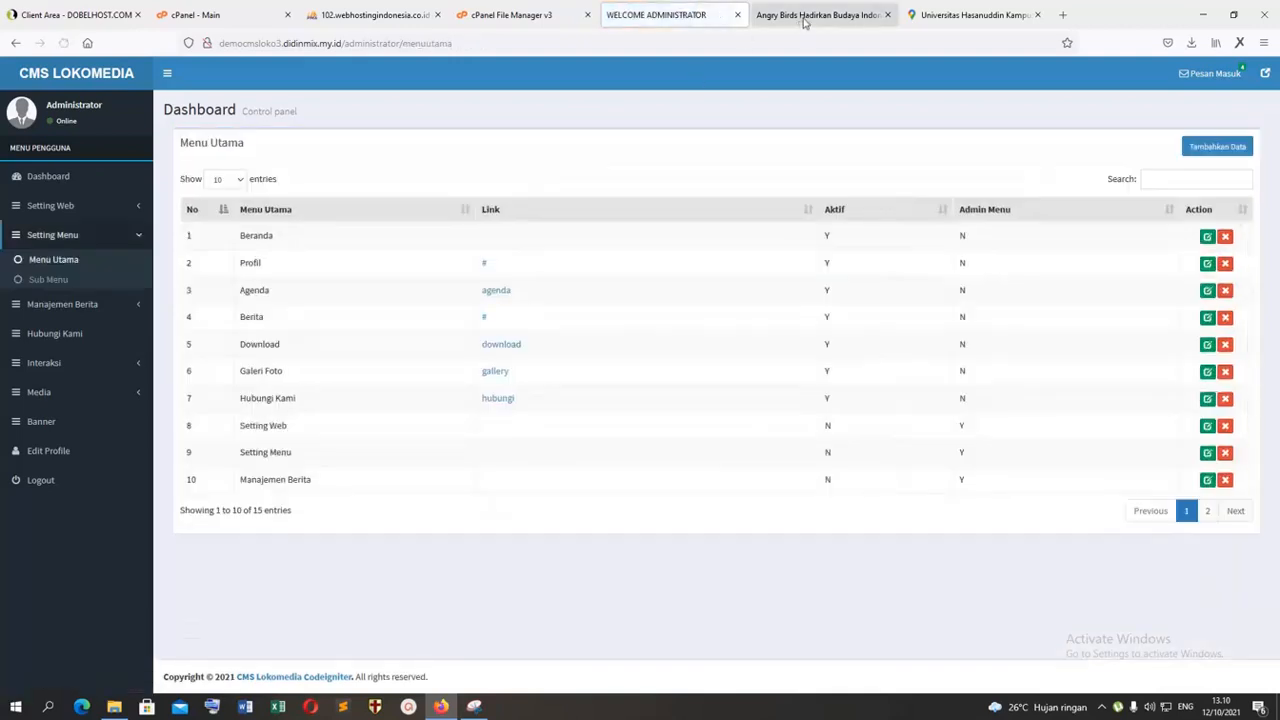
Step: Check the Lokasi page through its menu on the public site, and return to the administrator area
left_click(806, 17)
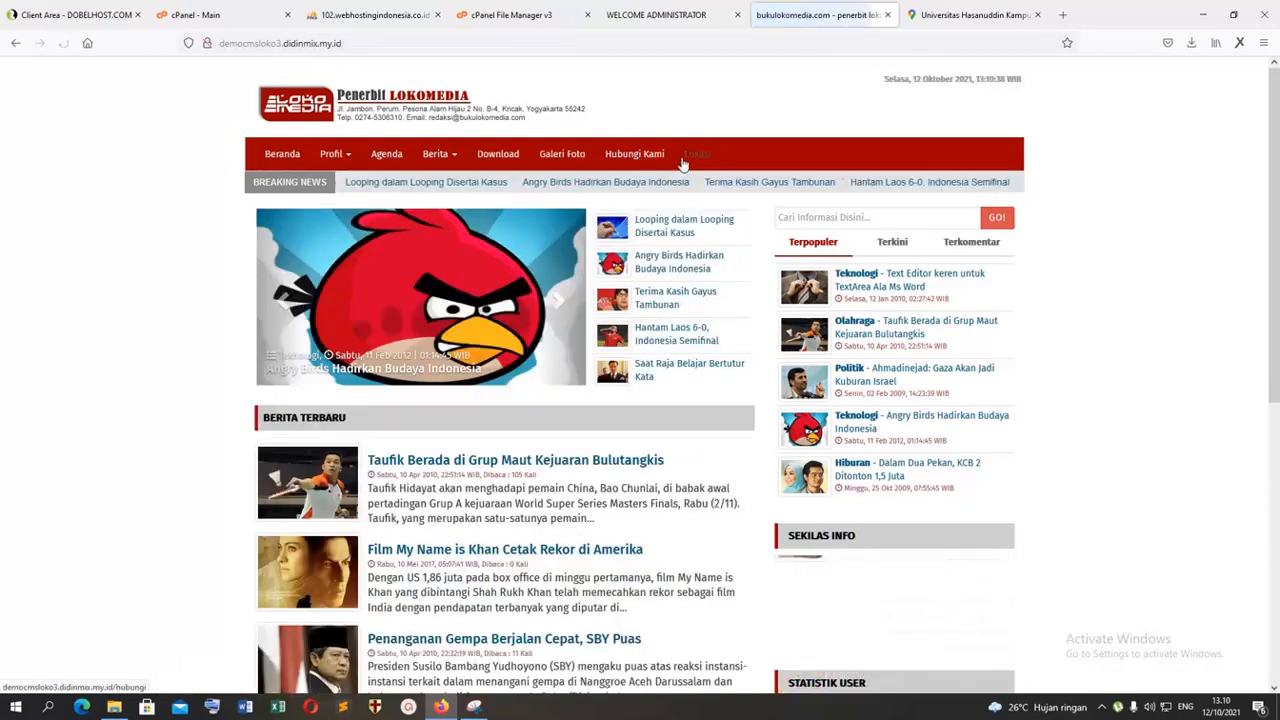
left_click(697, 156)
scroll(597, 260, "down", 5)
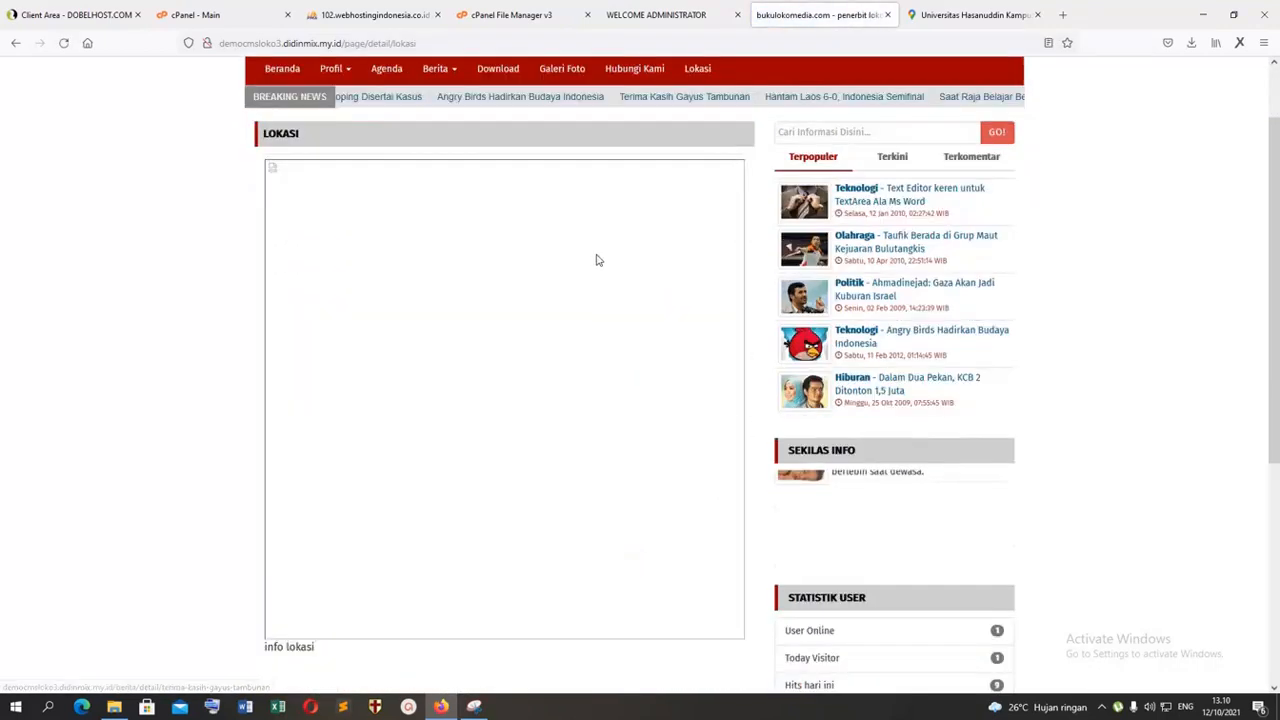
scroll(534, 225, "up", 5)
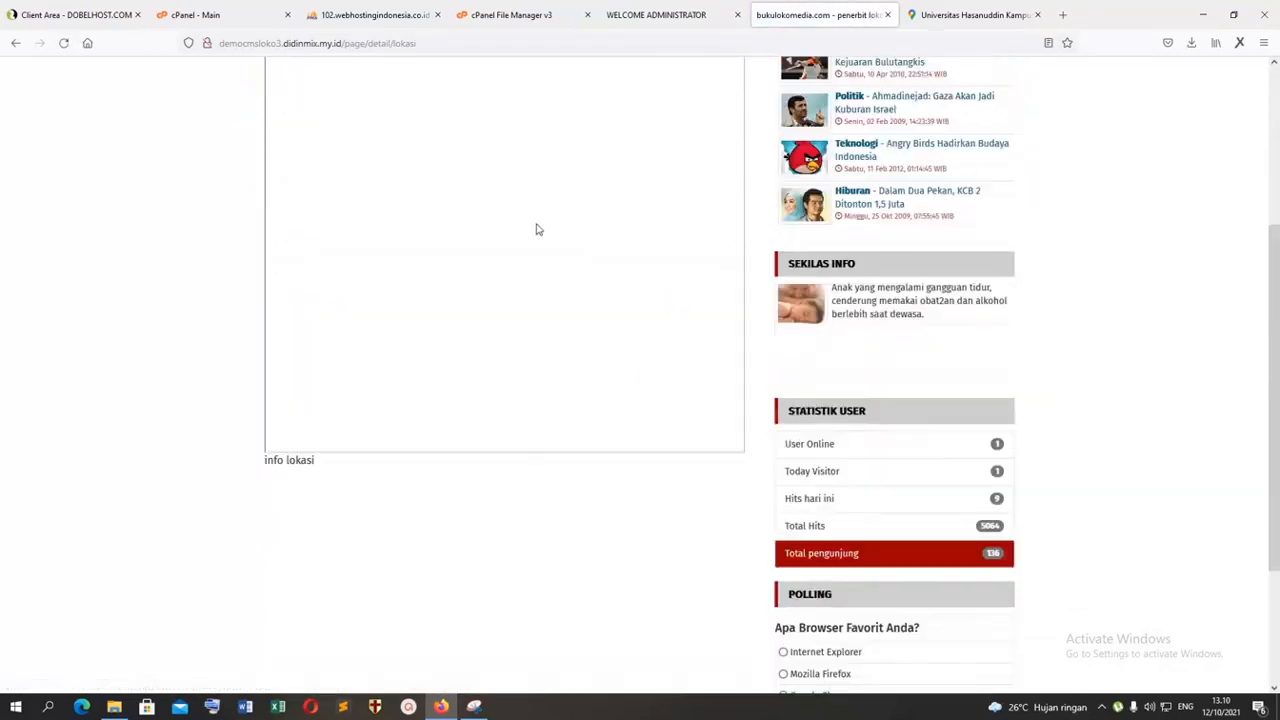
left_click(677, 20)
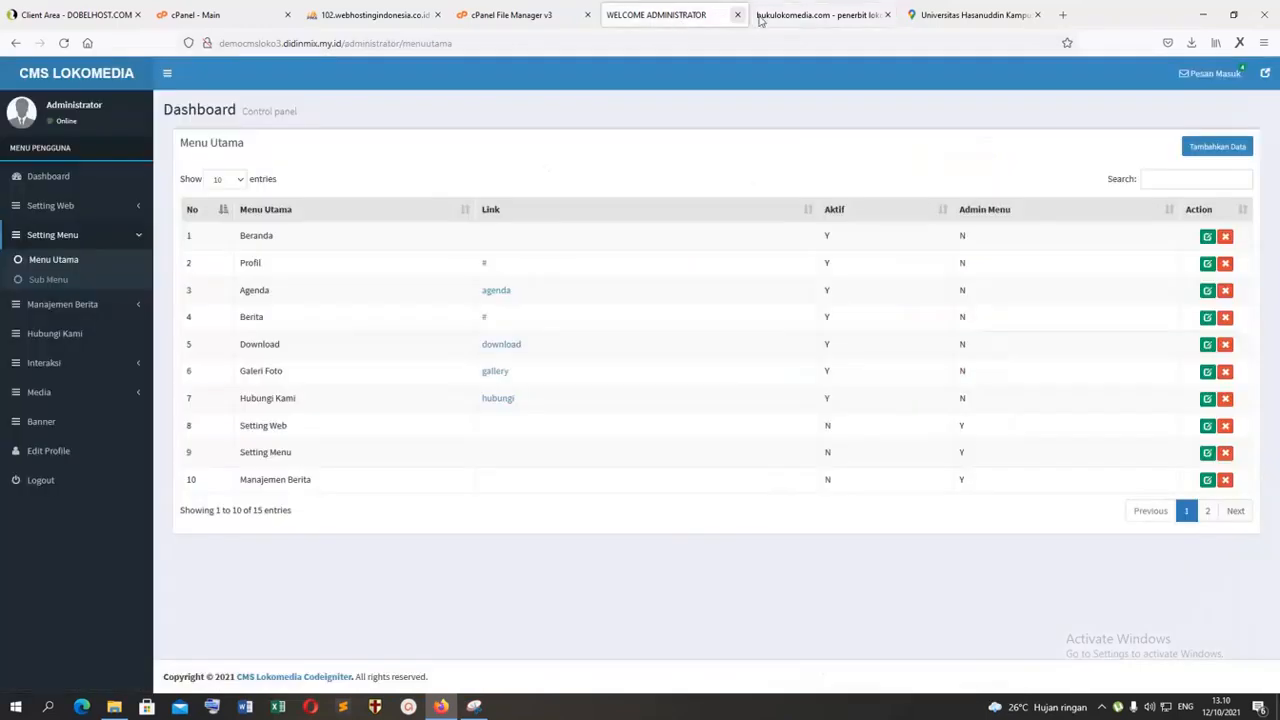
Step: Check the Lokasi page's image on the public site and select the site's domain in the page address
left_click(818, 15)
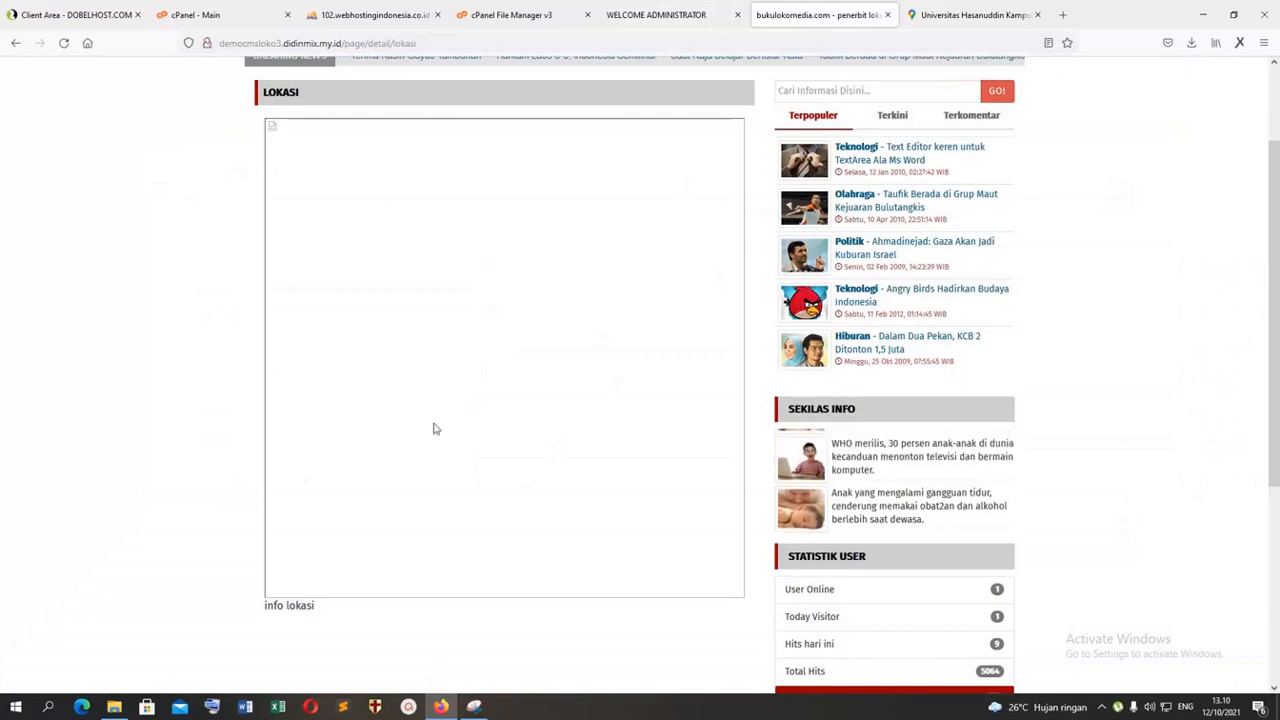
scroll(435, 436, "down", 3)
scroll(435, 436, "up", 3)
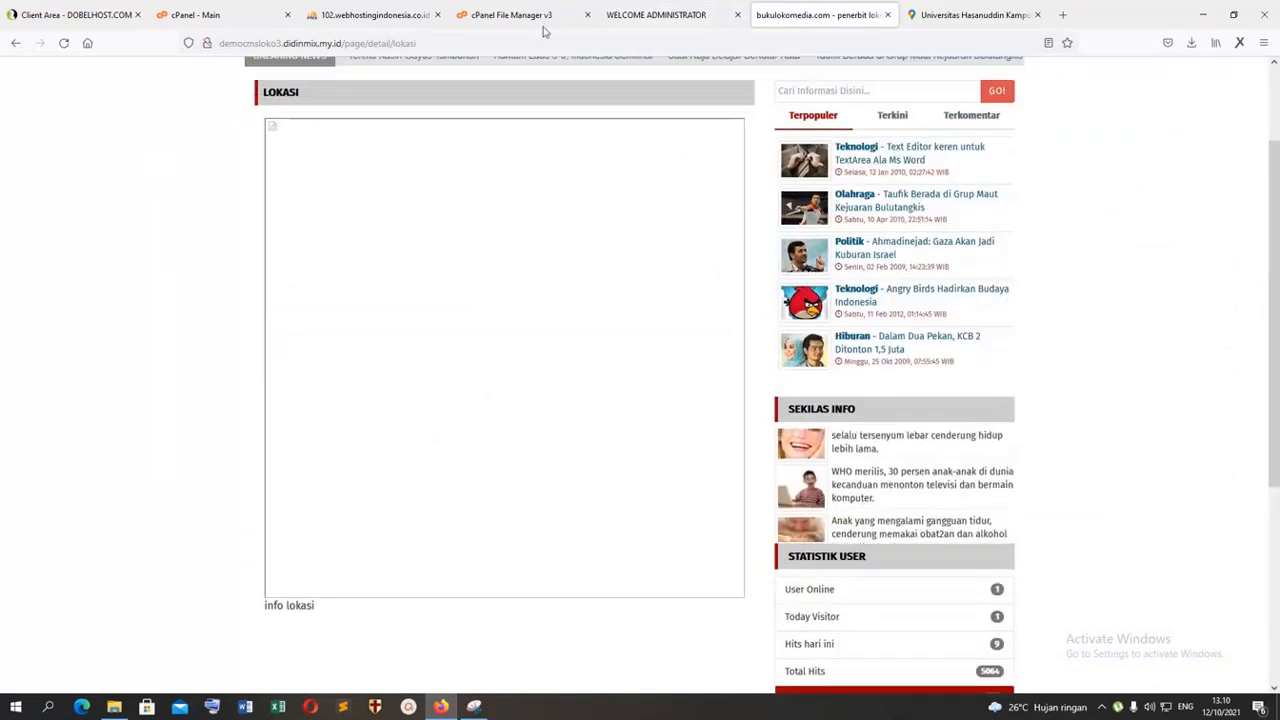
left_click_drag(342, 45, 43, 48)
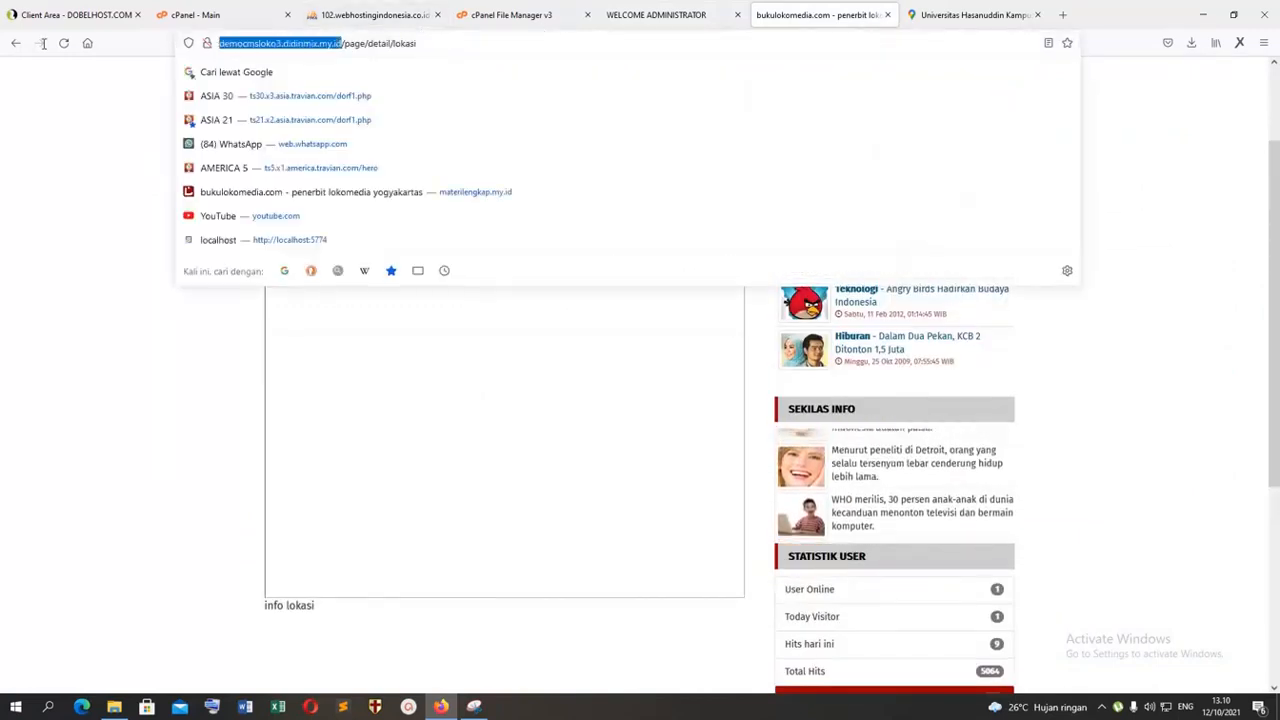
Step: Switch to Snipping Tool and save the campus map snip as the PNG file "lokasi tes" in Downloads
left_click(1203, 14)
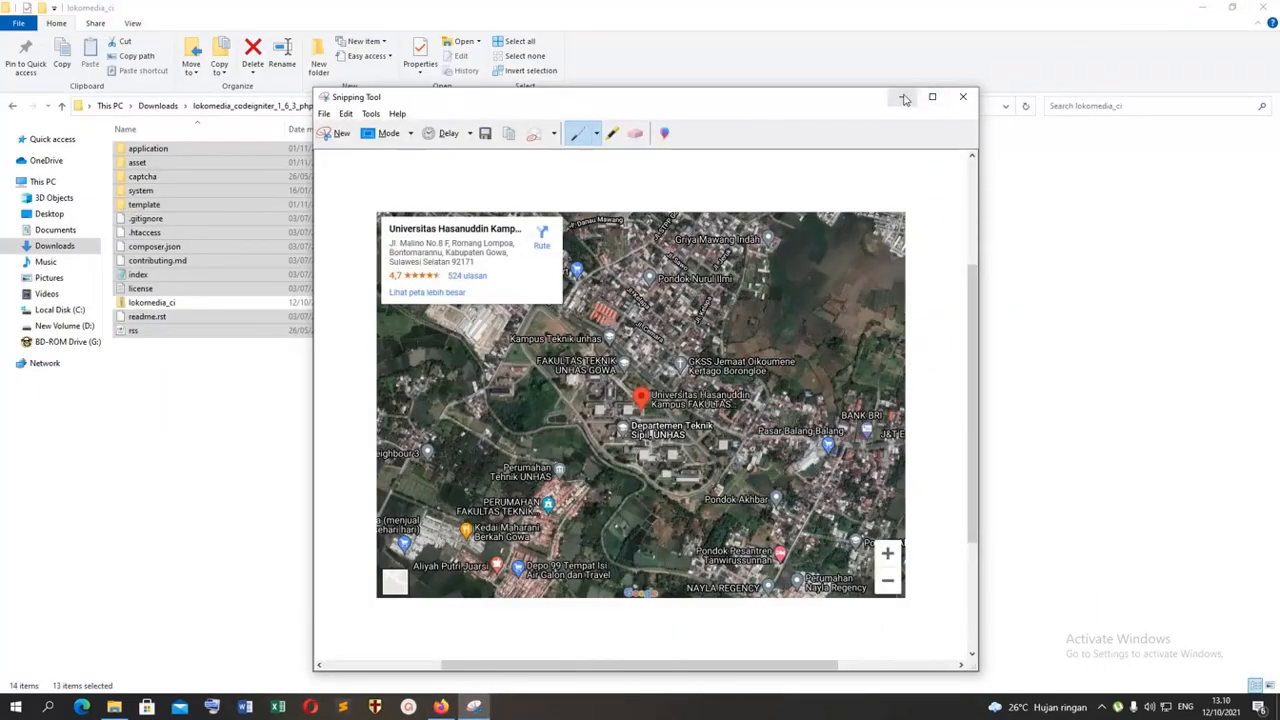
left_click(324, 113)
left_click(349, 149)
left_click(440, 408)
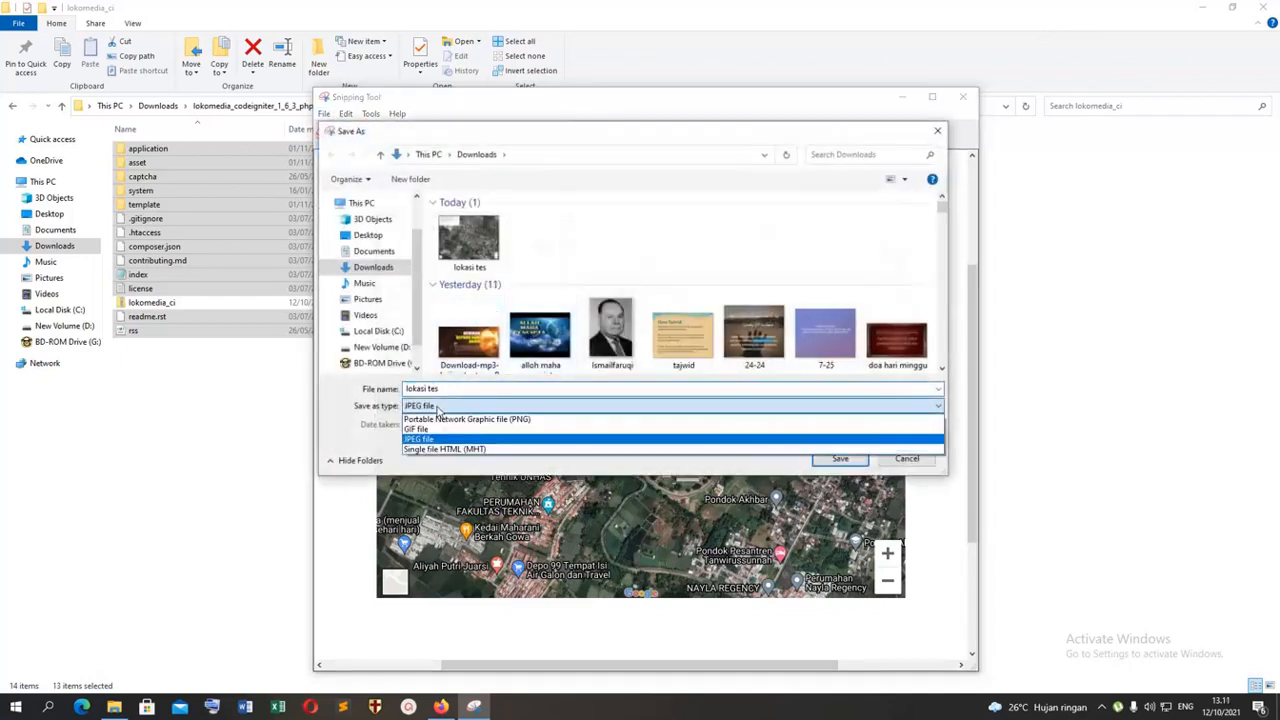
left_click(446, 420)
left_click(838, 459)
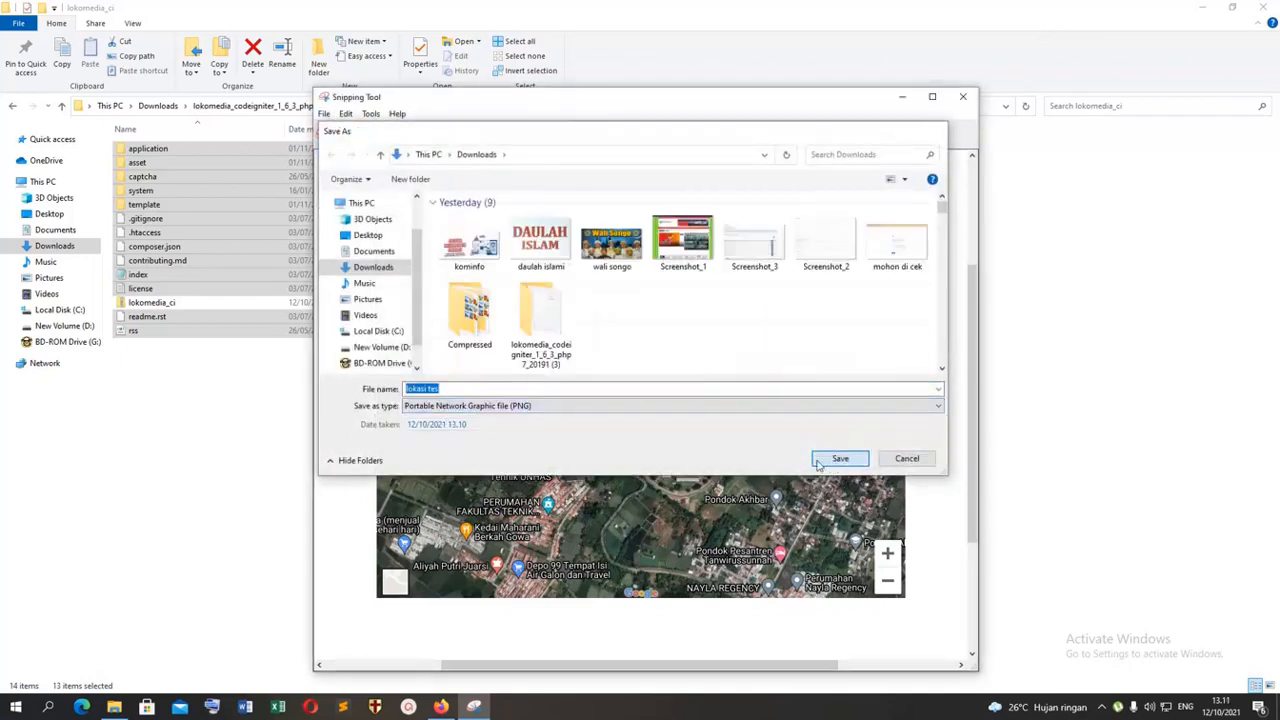
Step: Back in the CMS administrator area, replace the Lokasi static page's image with "lokasi tes.PNG" from Downloads and update the page
left_click(446, 707)
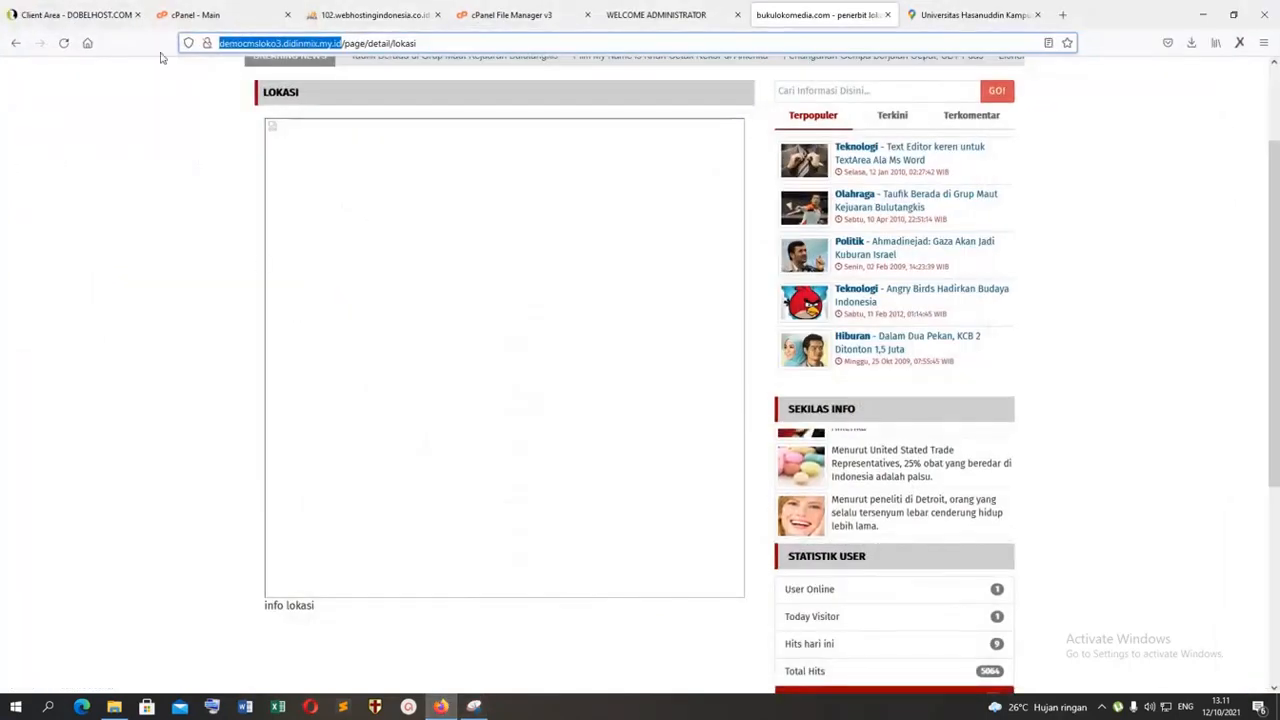
left_click(375, 14)
left_click(535, 14)
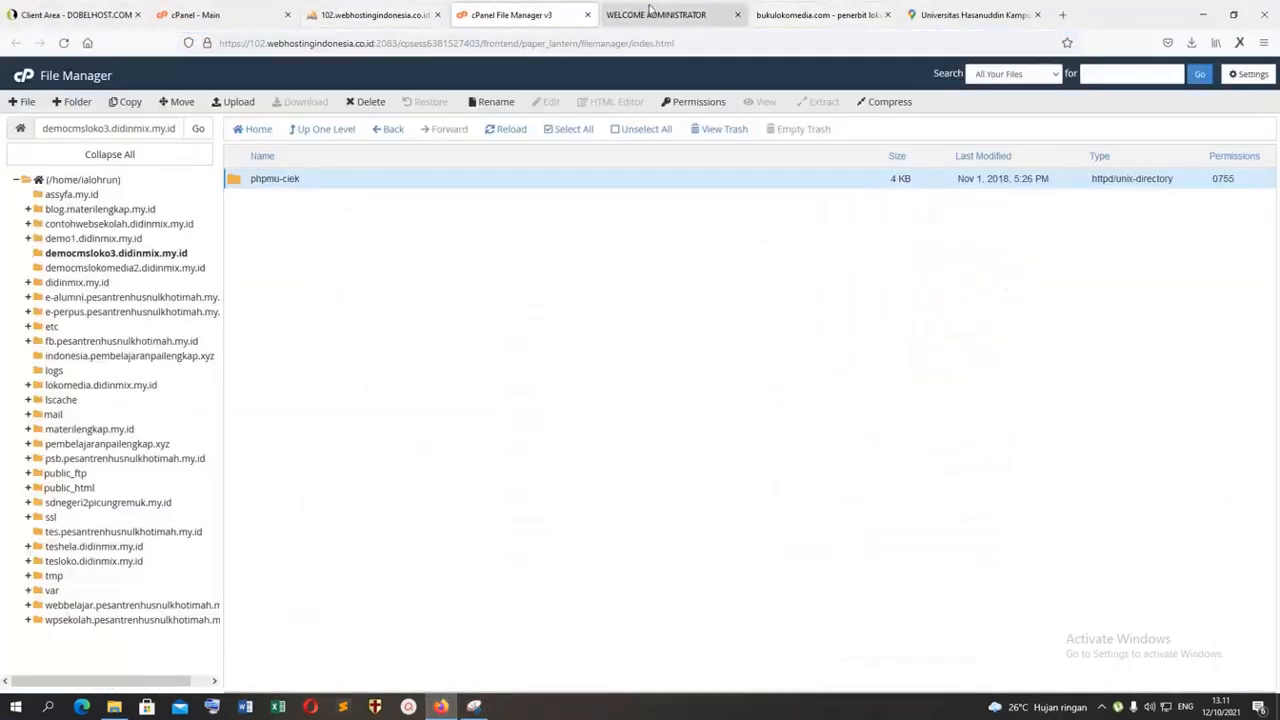
left_click(650, 12)
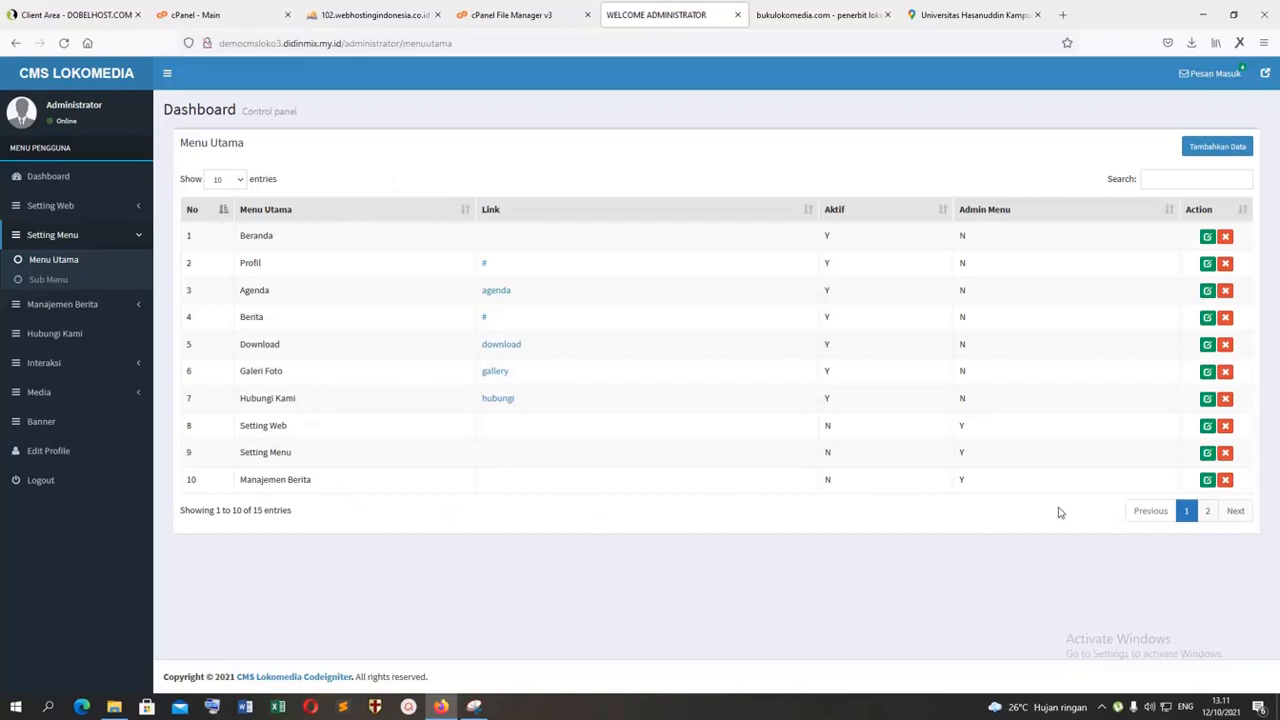
left_click(88, 313)
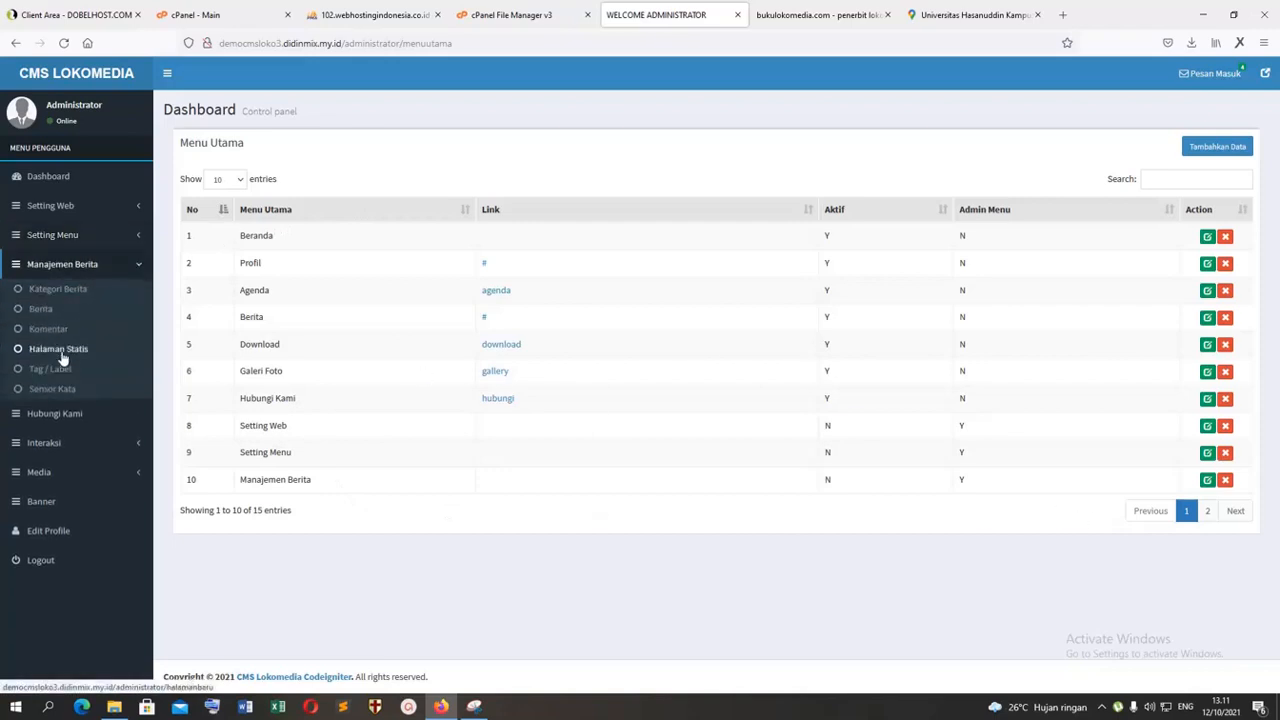
left_click(62, 346)
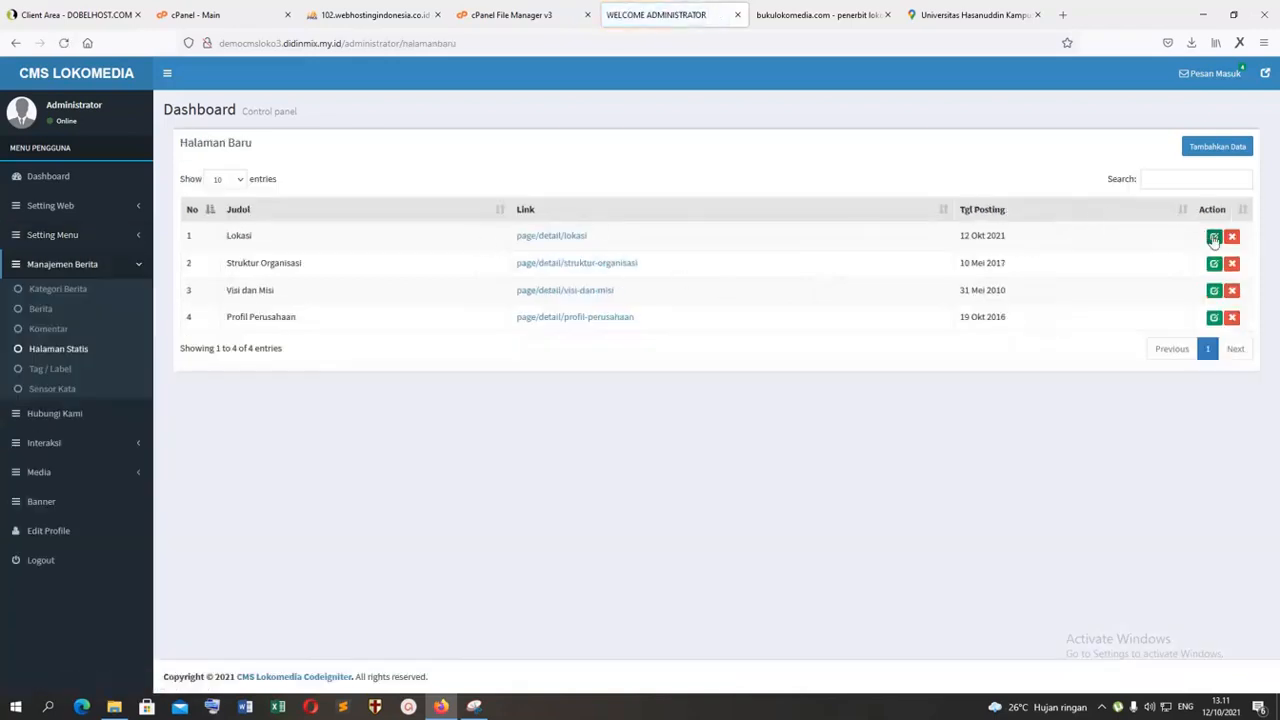
left_click(1214, 238)
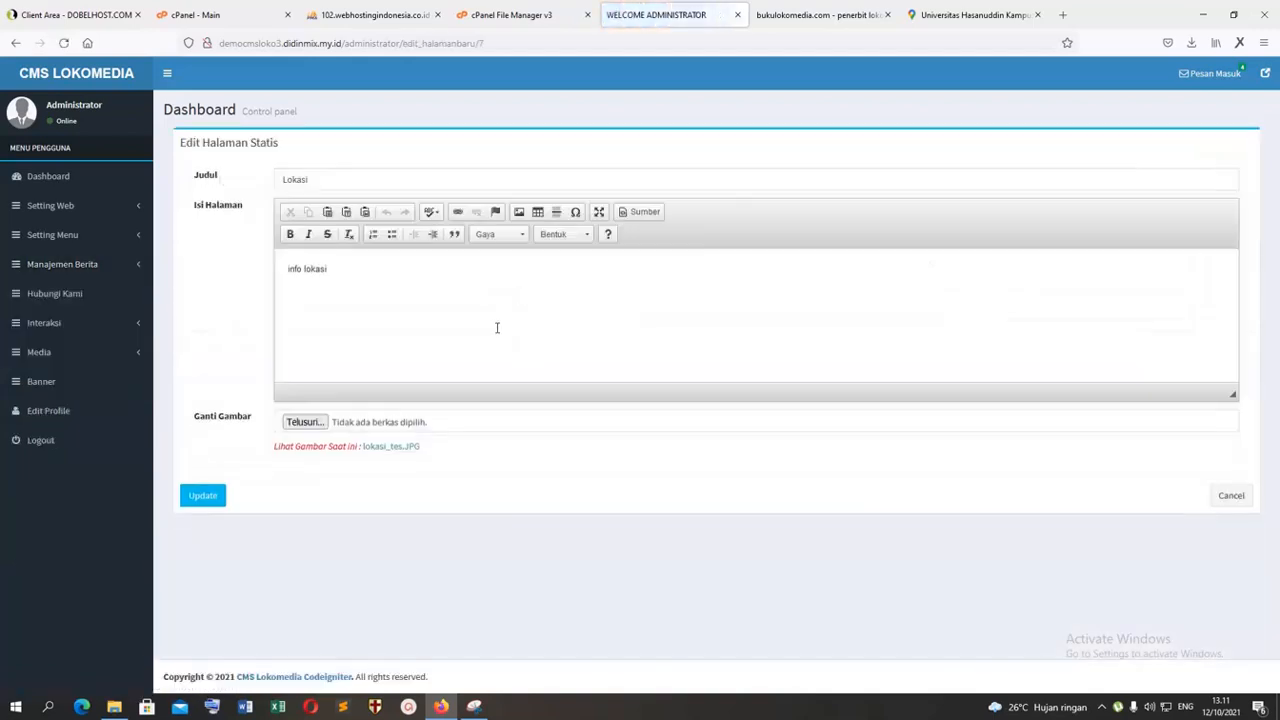
left_click(305, 422)
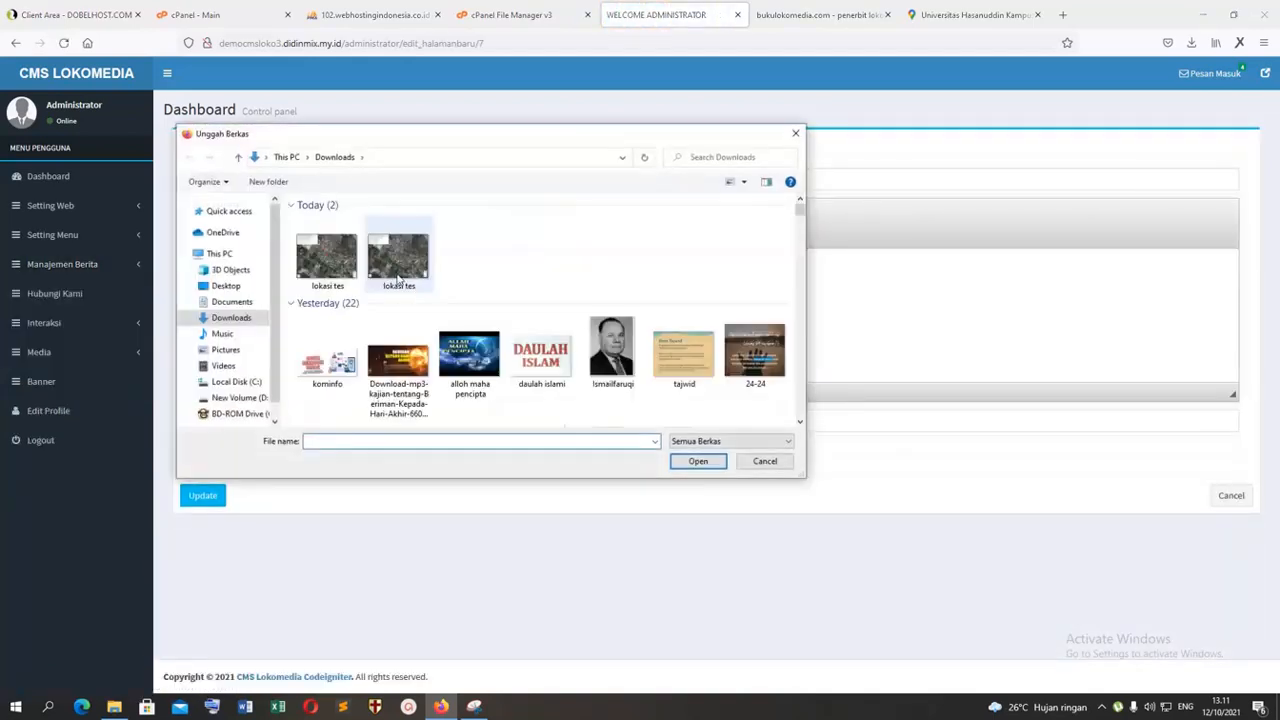
double_click(333, 255)
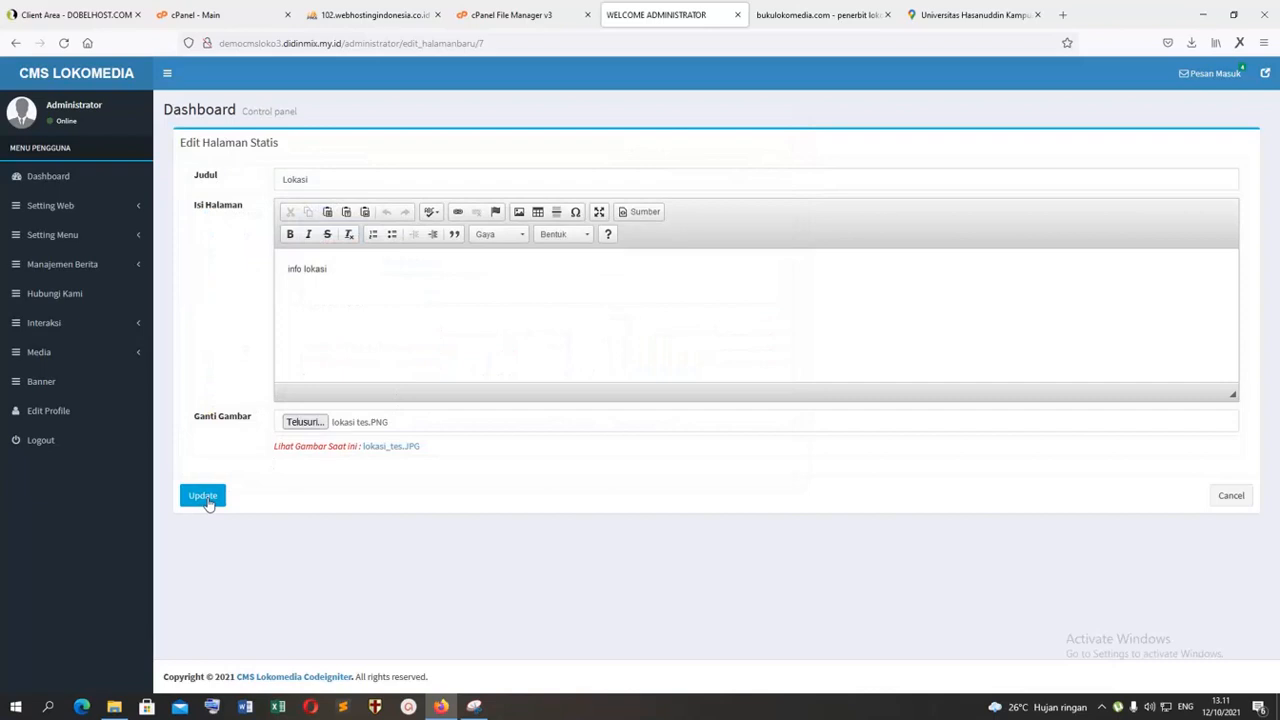
left_click(206, 498)
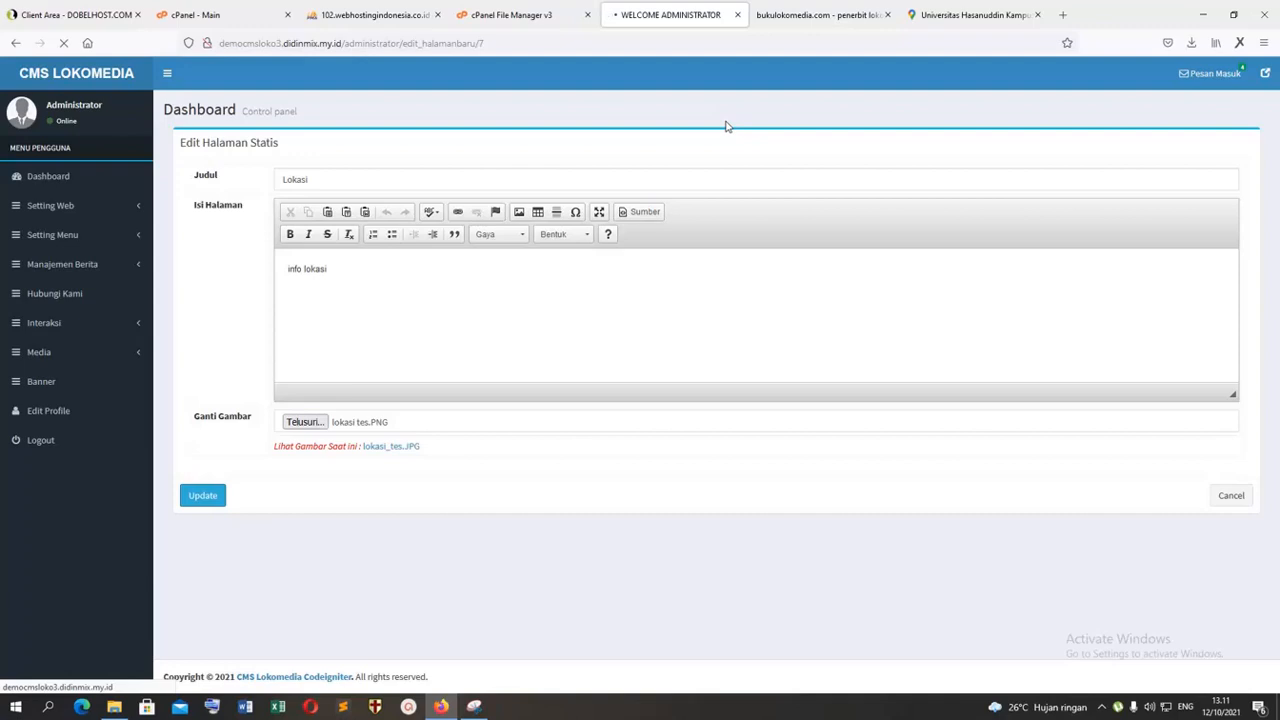
left_click(772, 17)
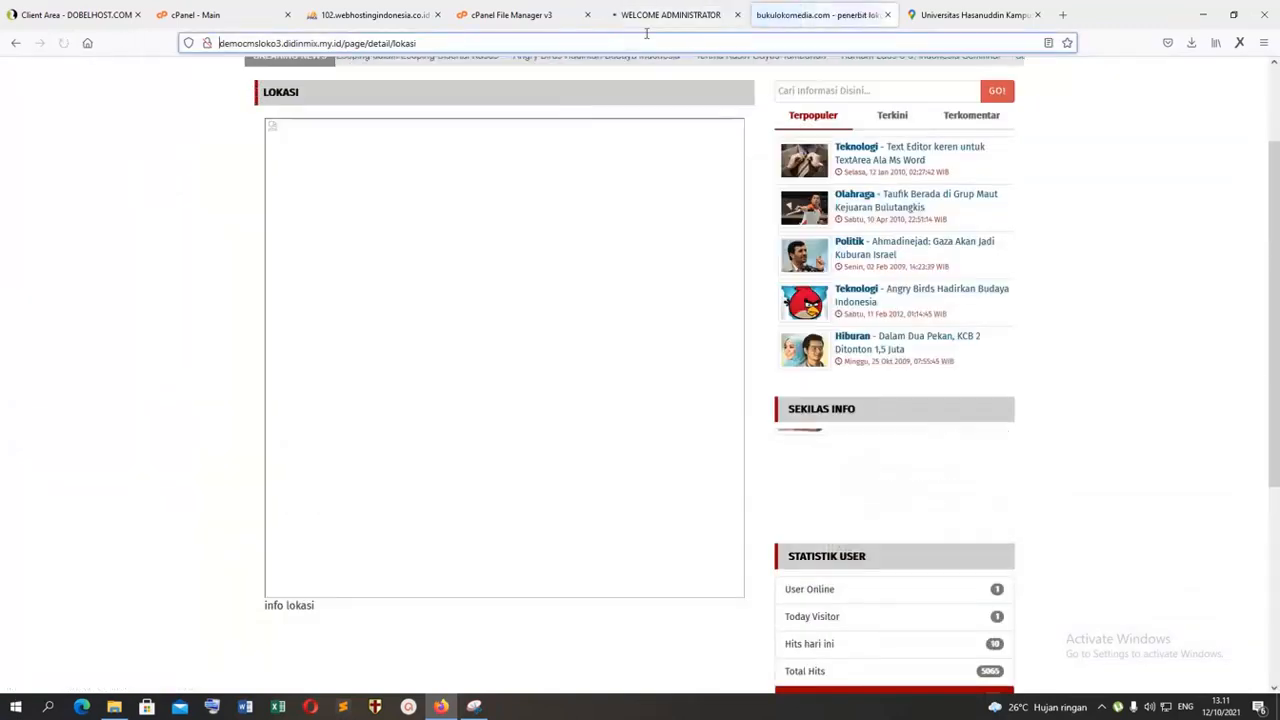
left_click(678, 15)
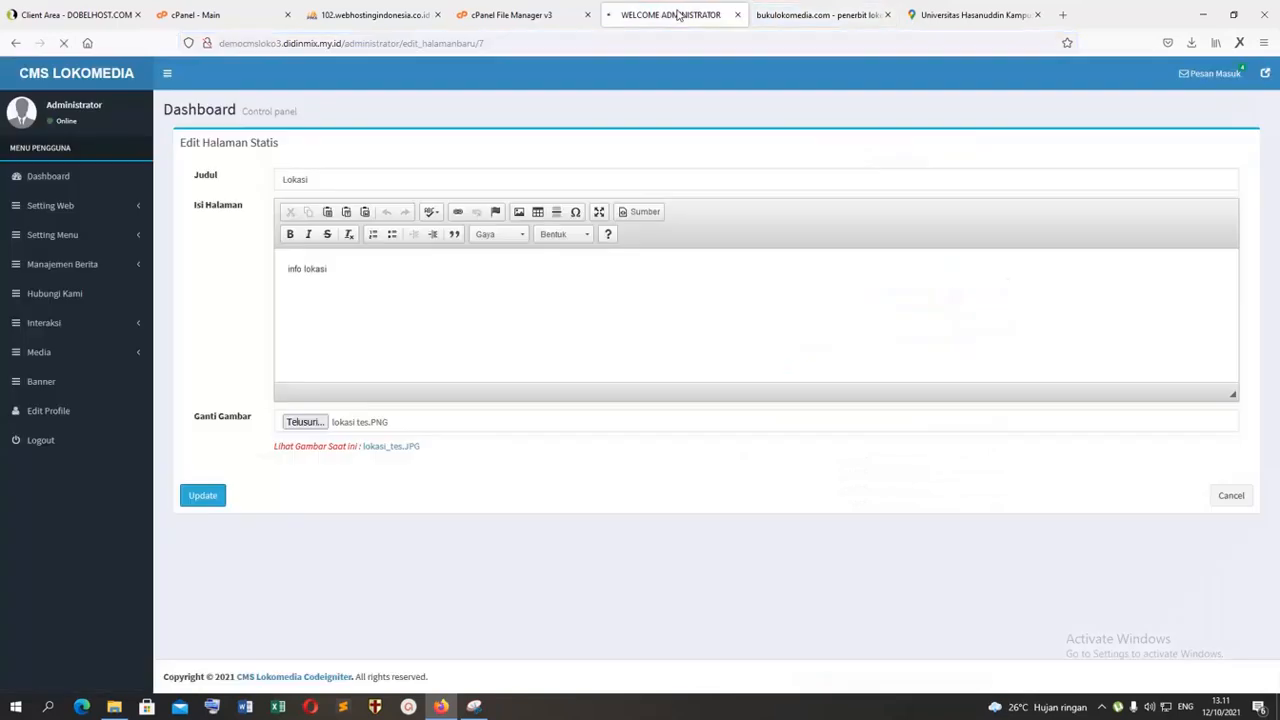
left_click(303, 423)
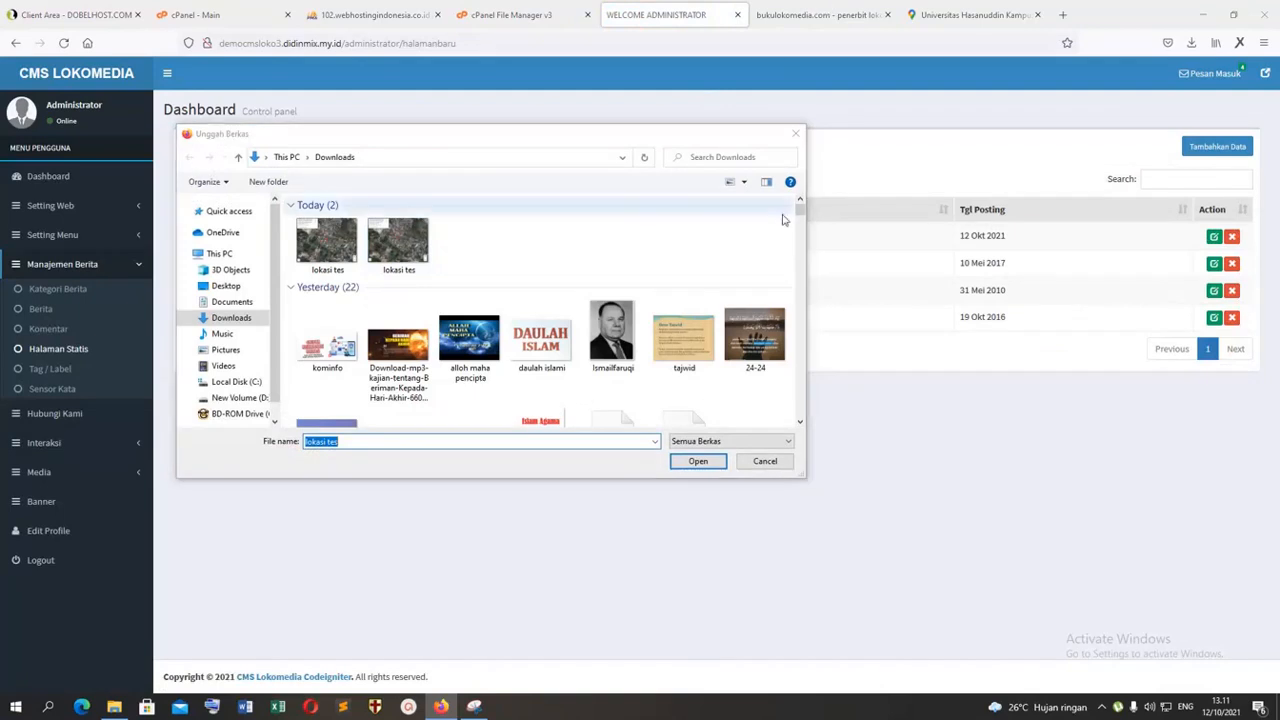
left_click(795, 133)
Step: Reload the Lokasi page on the public site and examine its image area
left_click(820, 15)
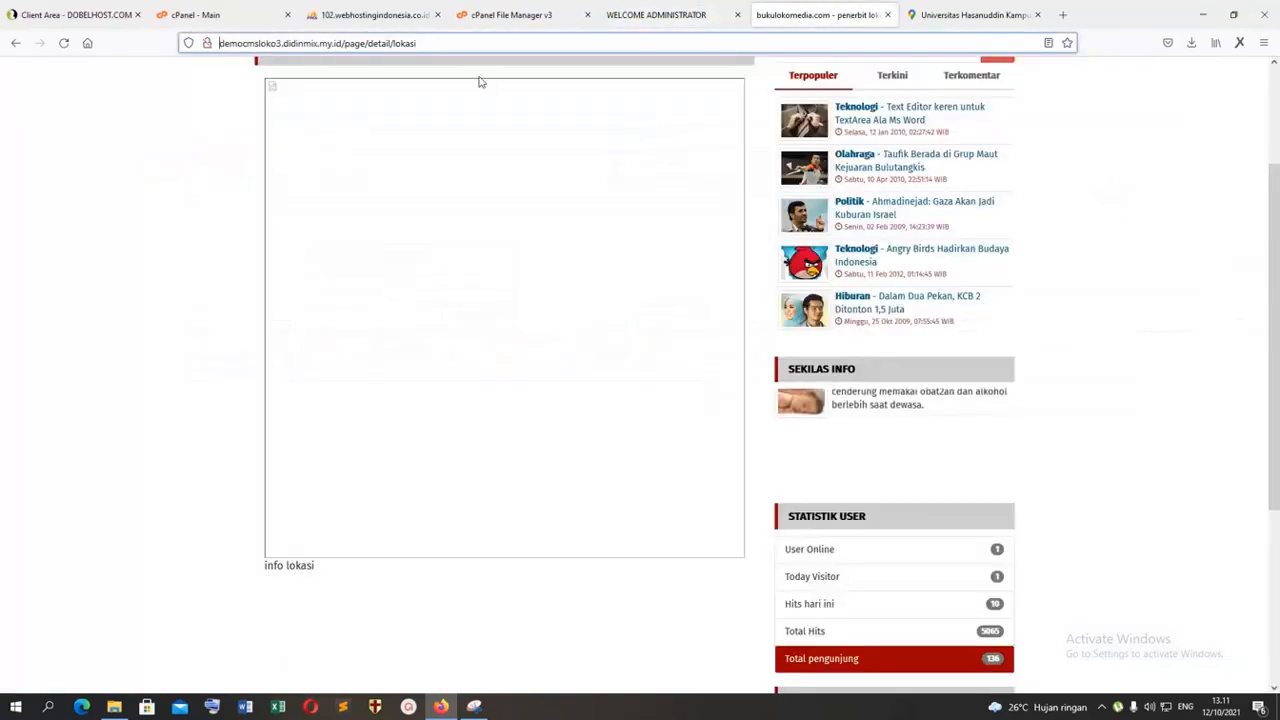
left_click(63, 43)
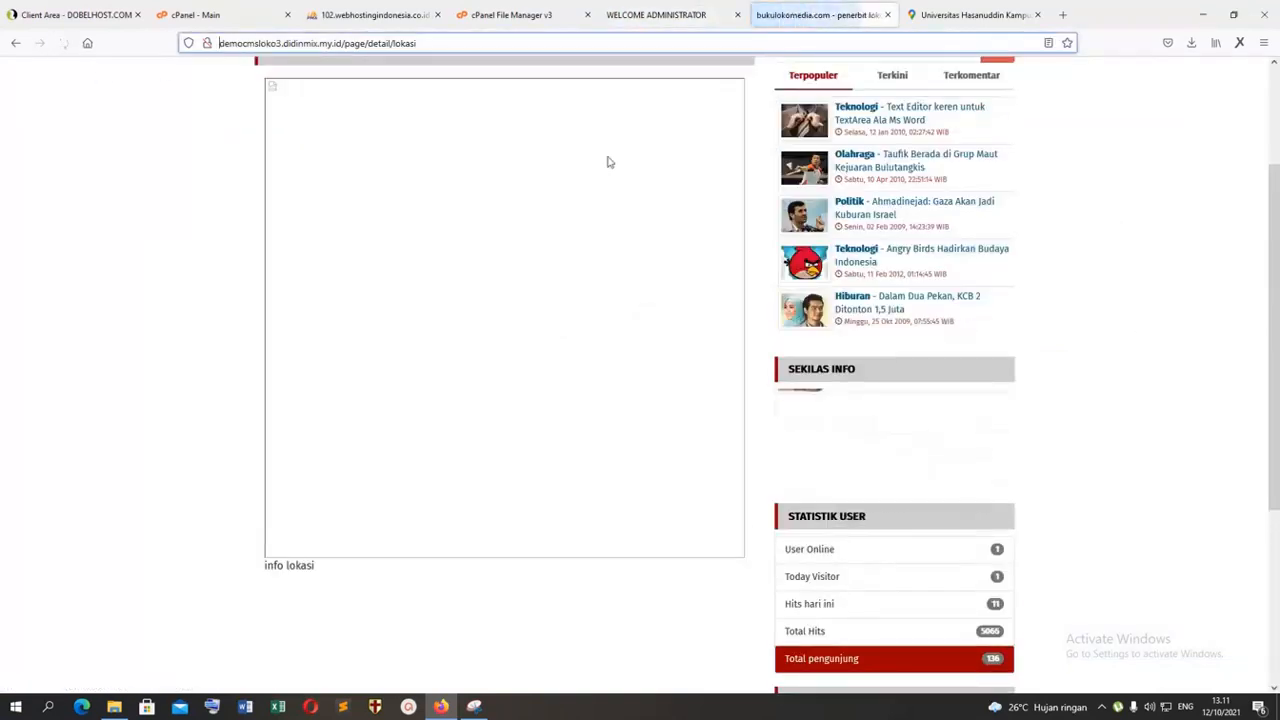
scroll(437, 657, "down", 3)
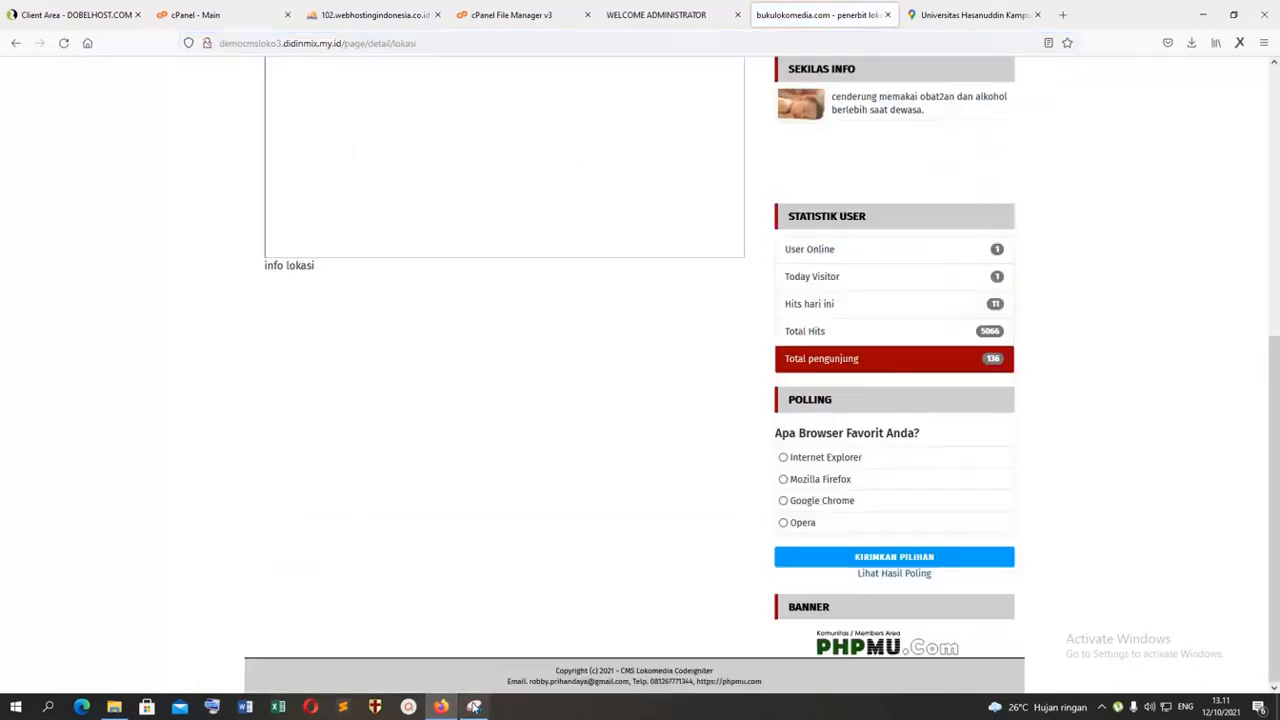
scroll(580, 289, "up", 4)
left_click(63, 43)
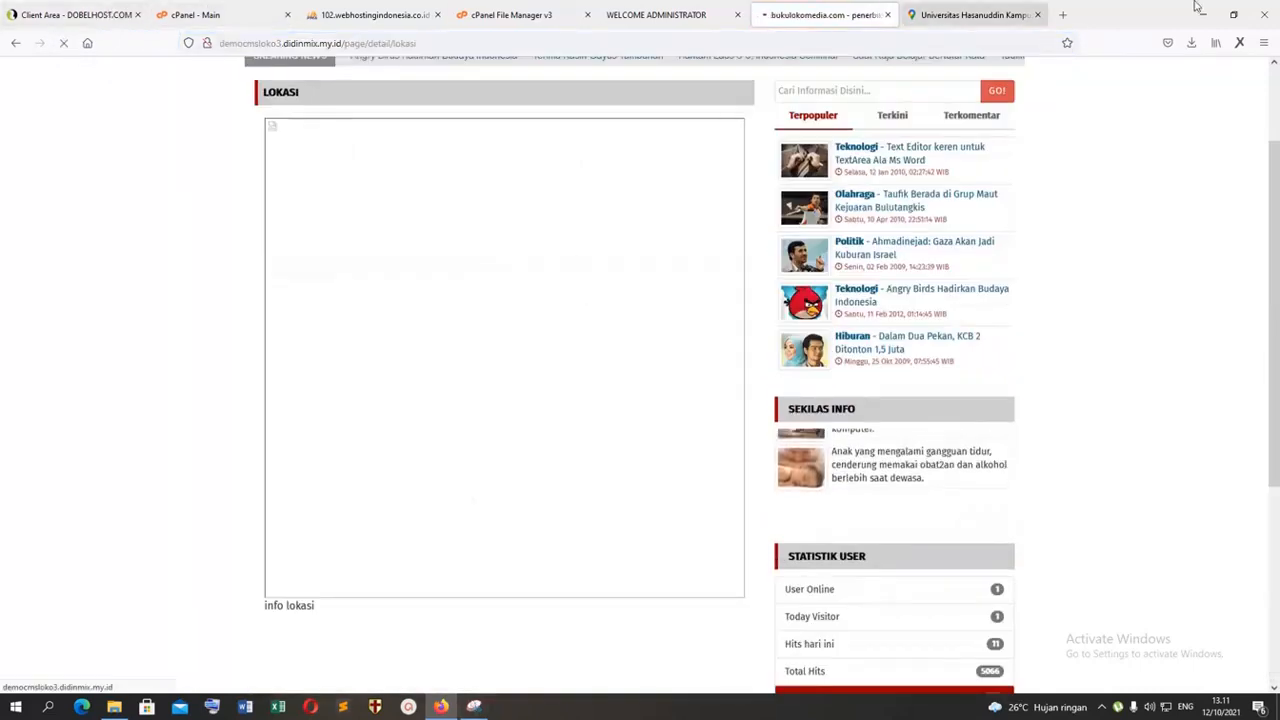
Step: Clear the open windows from the desktop and launch Google Chrome with a user profile
left_click(1206, 15)
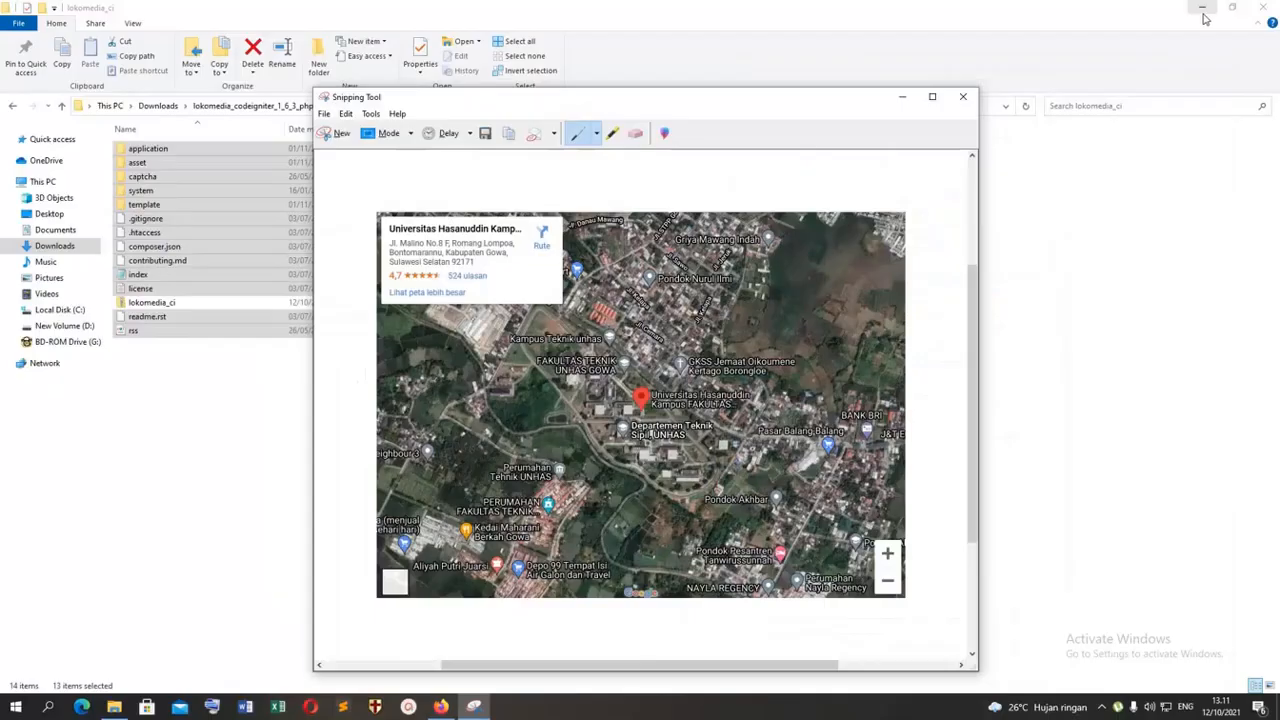
key("super+d")
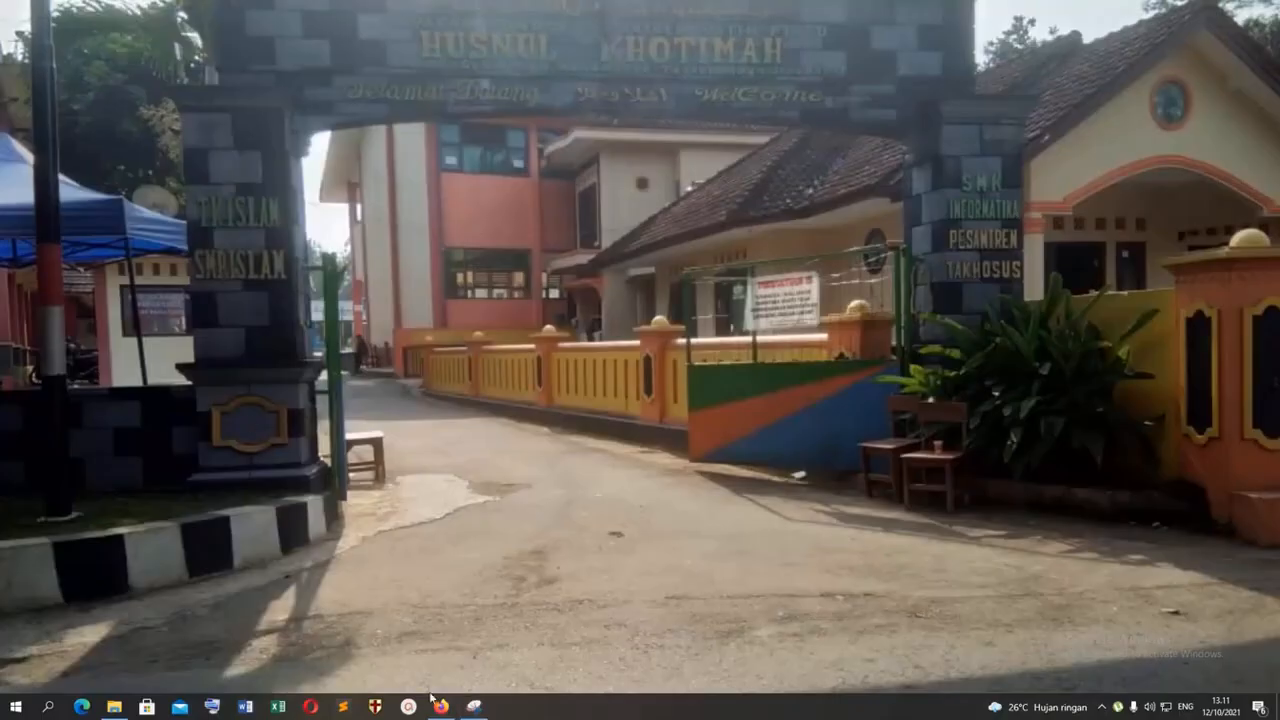
left_click(16, 707)
type("chr")
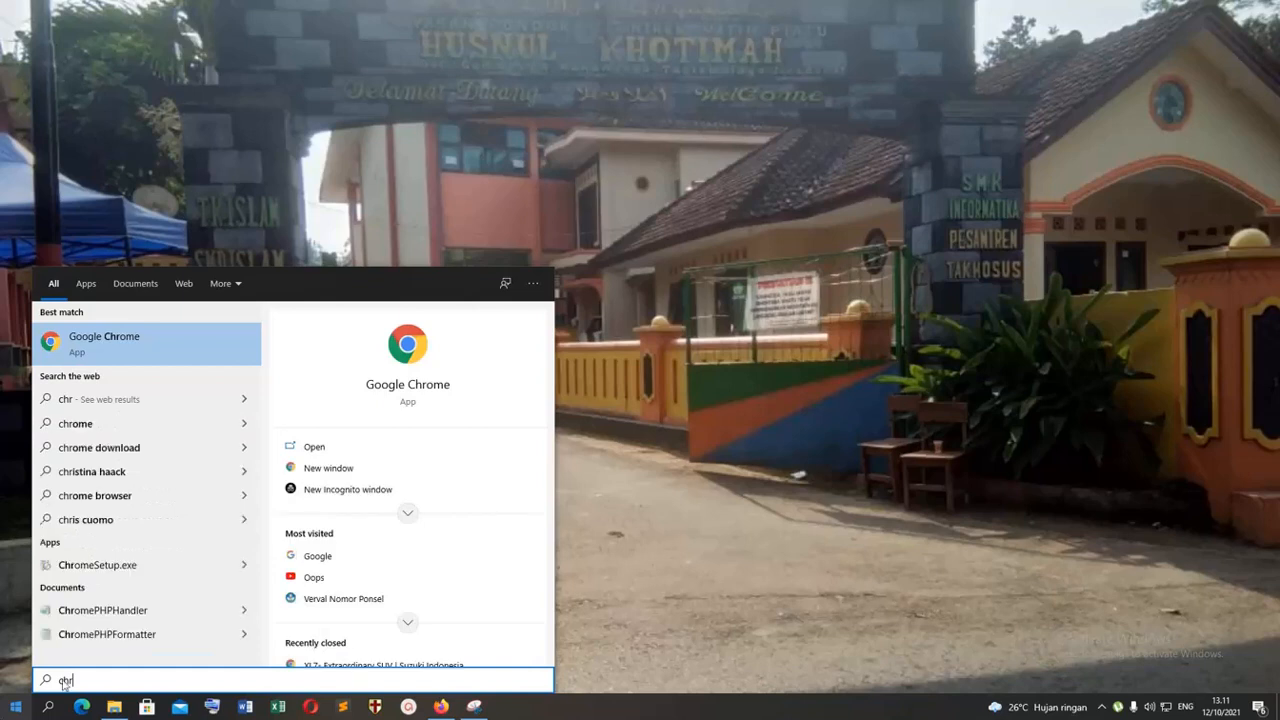
left_click(123, 340)
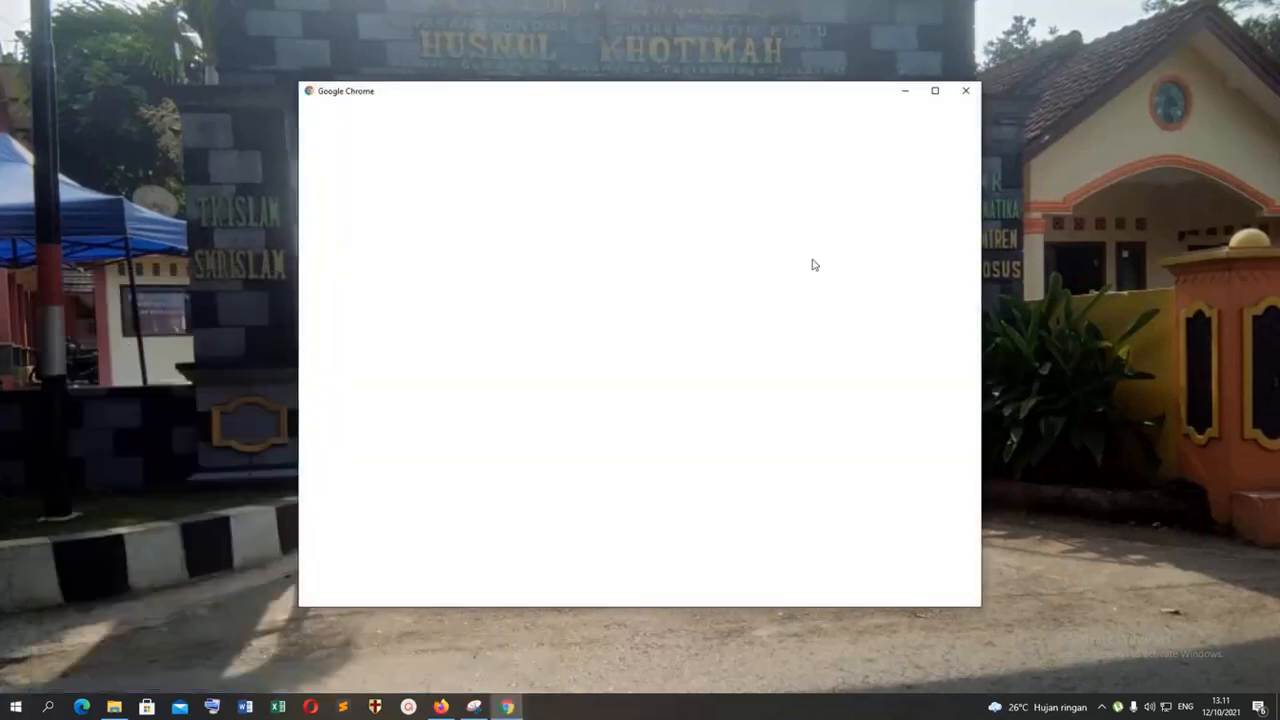
left_click(583, 306)
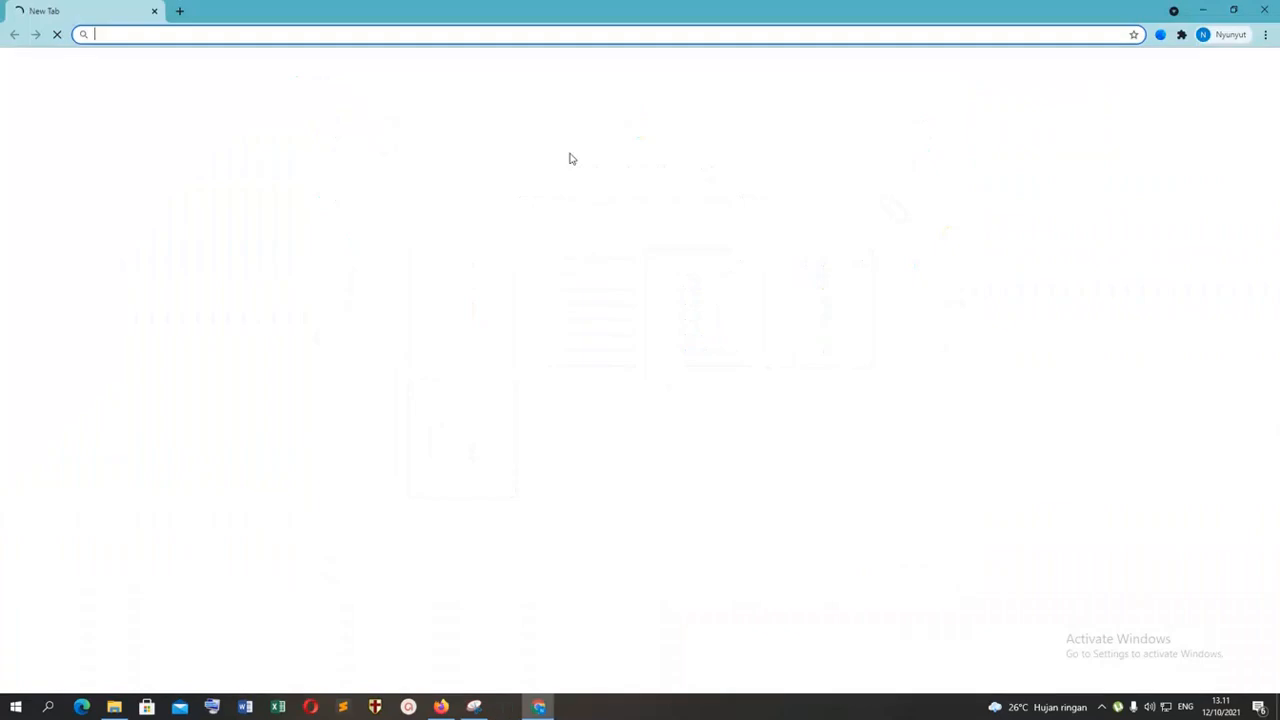
Step: Open democmsloko3.didinmix.my.id/administrator and sign in with the username admin and the account password
left_click(183, 34)
type("http://democmsloko3.didinmix.my.id")
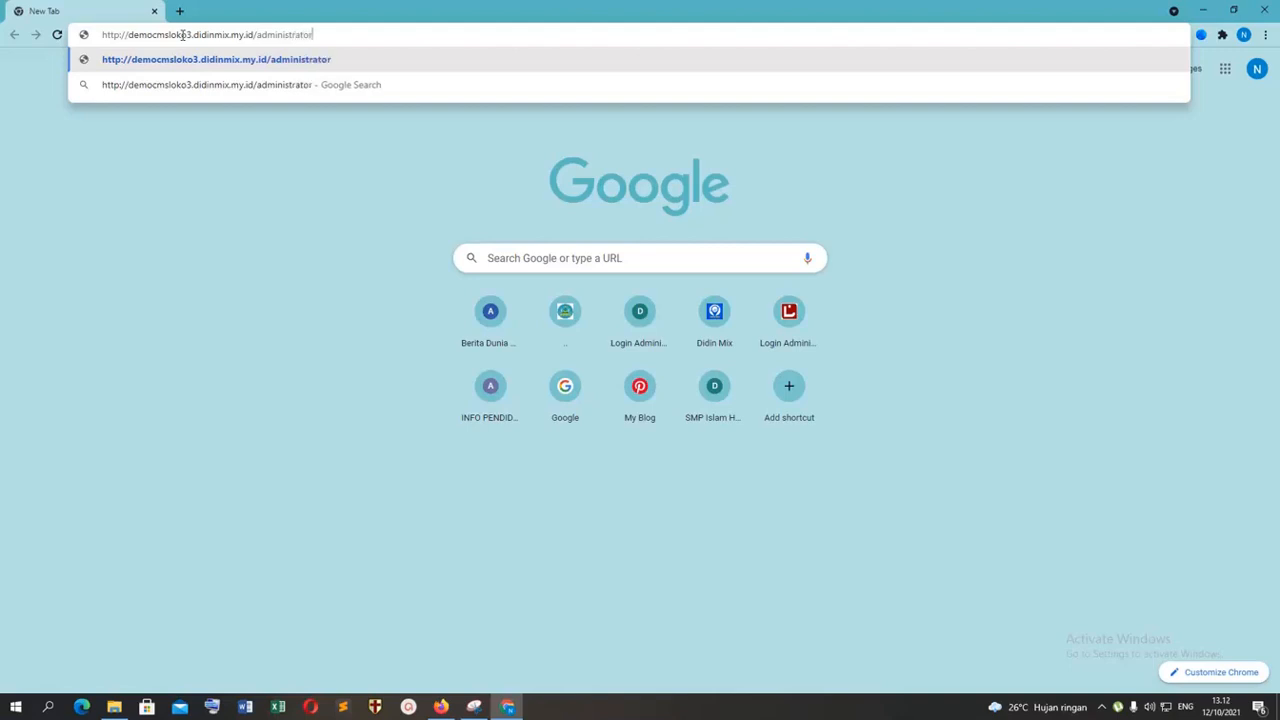
type("/administrator")
key("Return")
left_click(556, 238)
type("admin")
key("Tab")
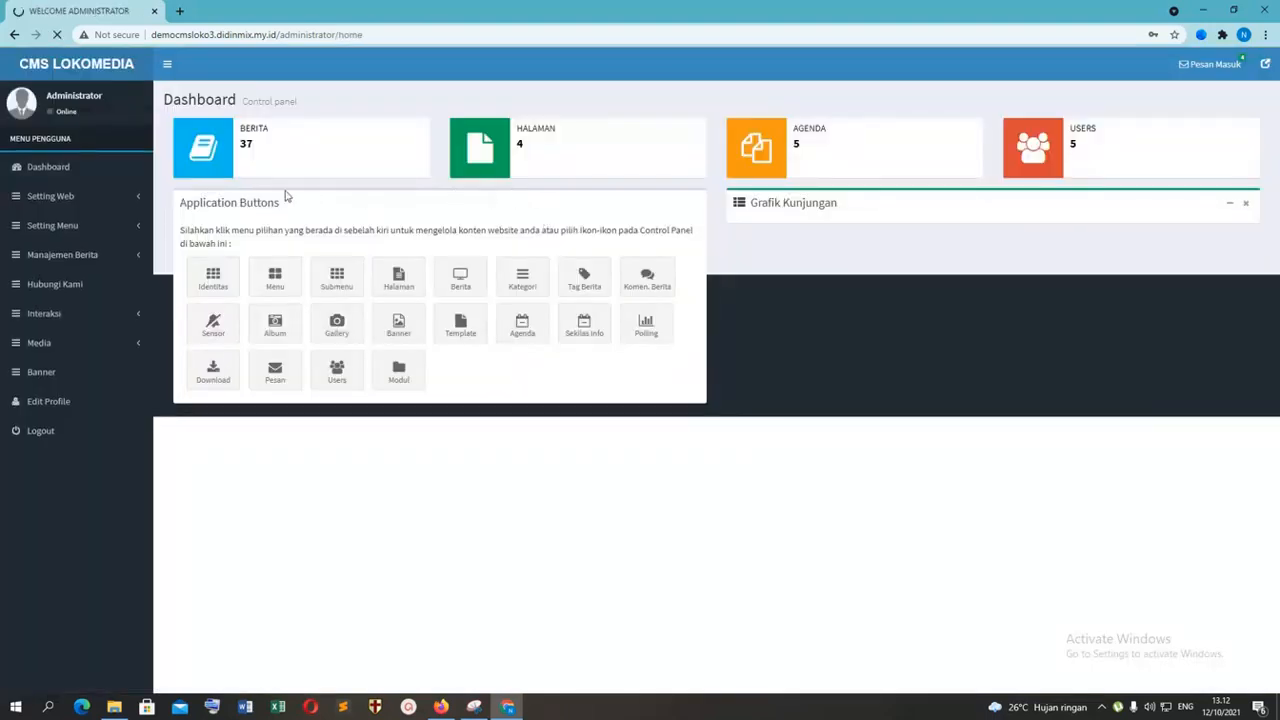
Step: Dismiss the password warning, open the list of static pages, and save the login in the browser
left_click(66, 286)
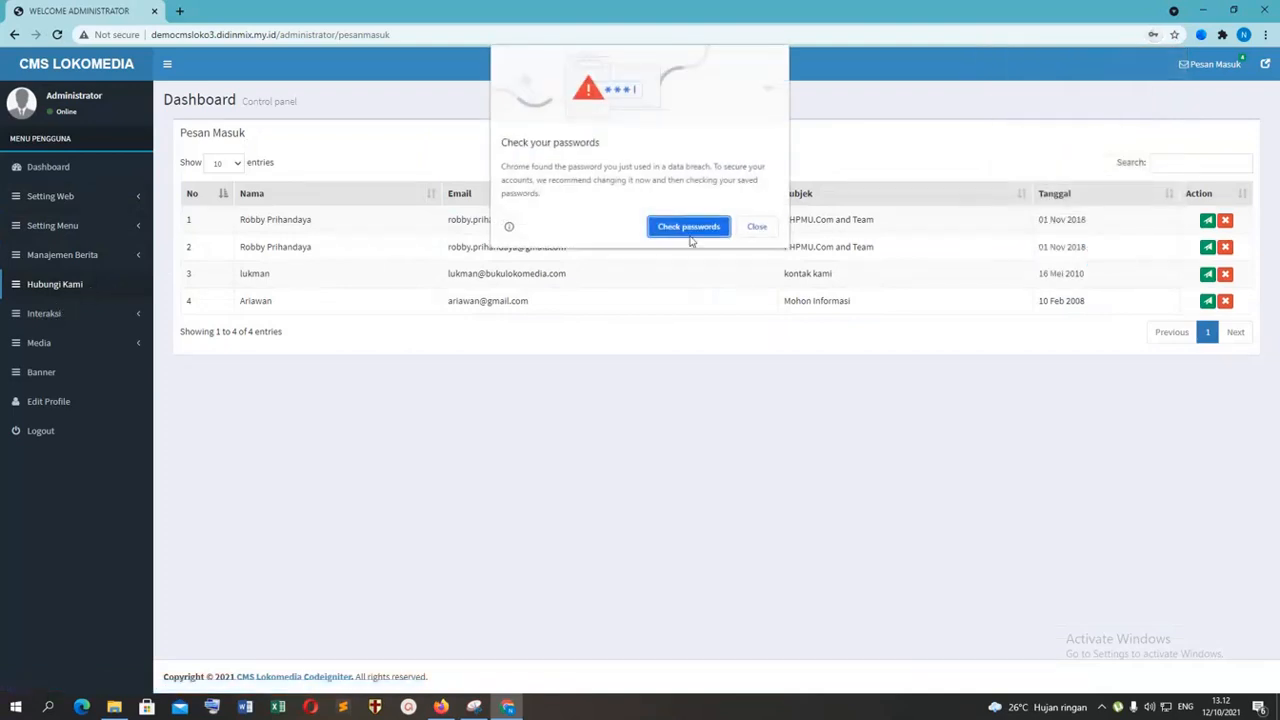
left_click(757, 228)
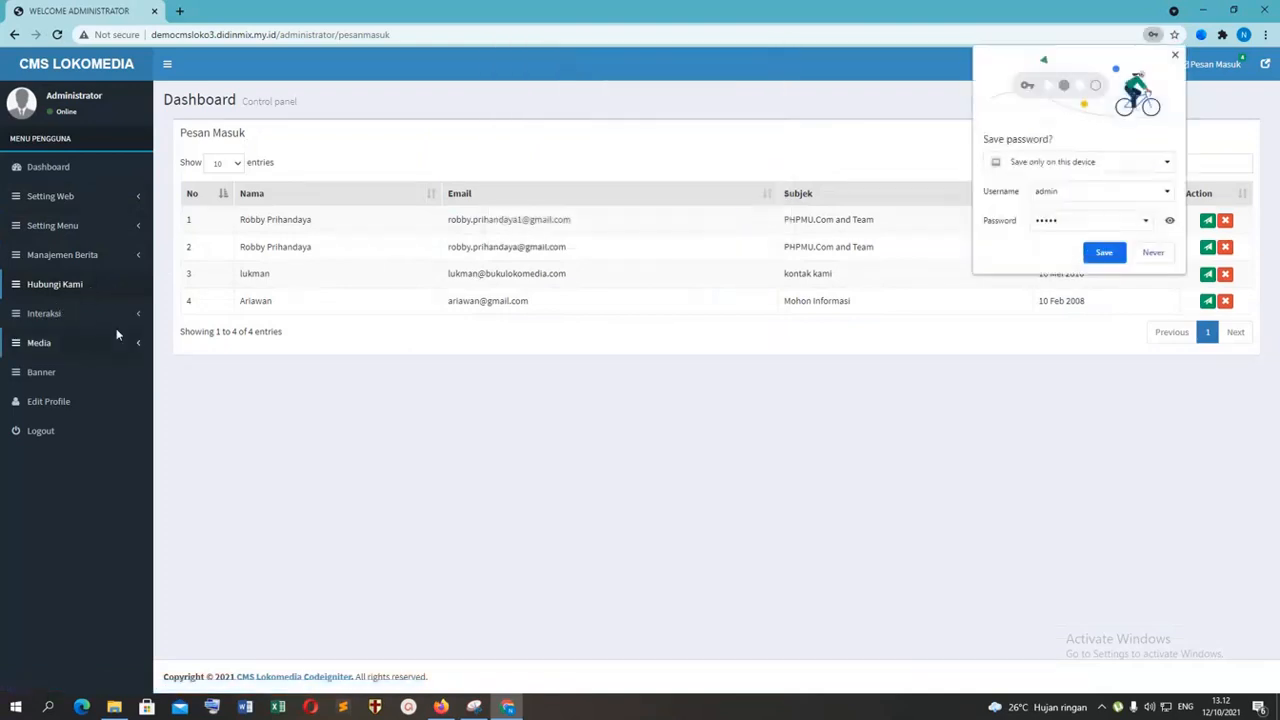
left_click(105, 258)
left_click(125, 418)
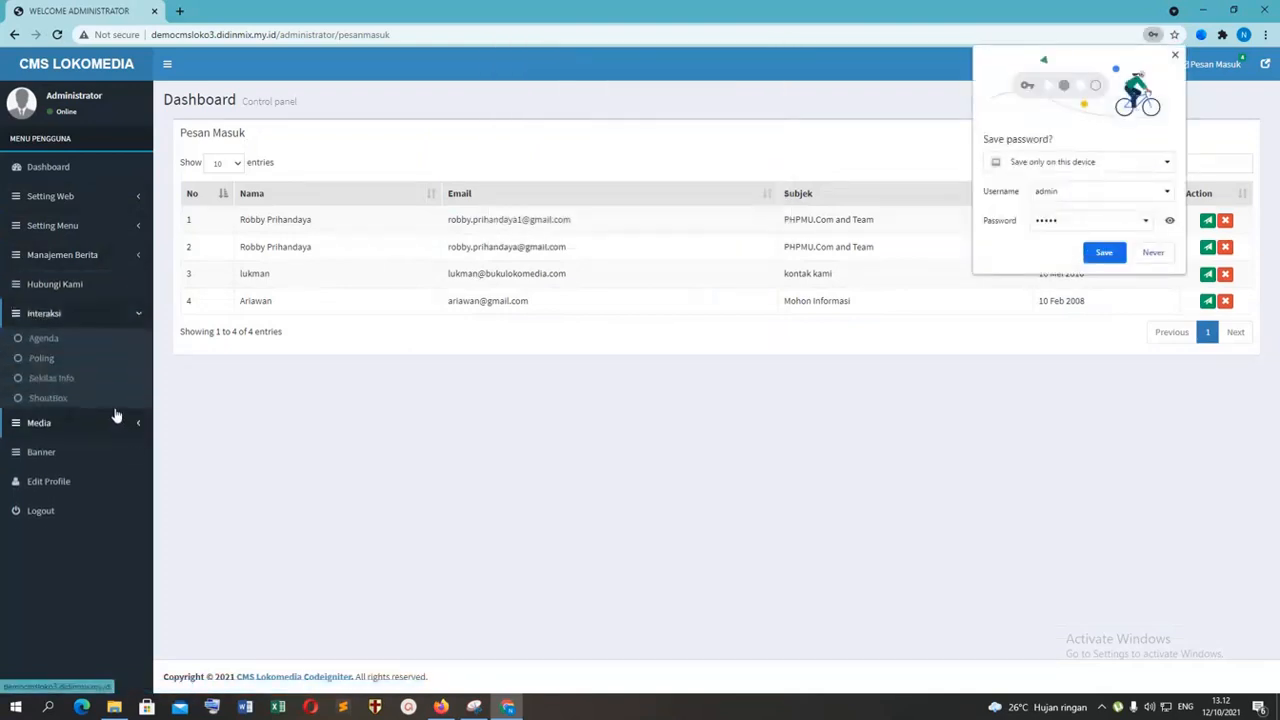
left_click(137, 258)
left_click(57, 342)
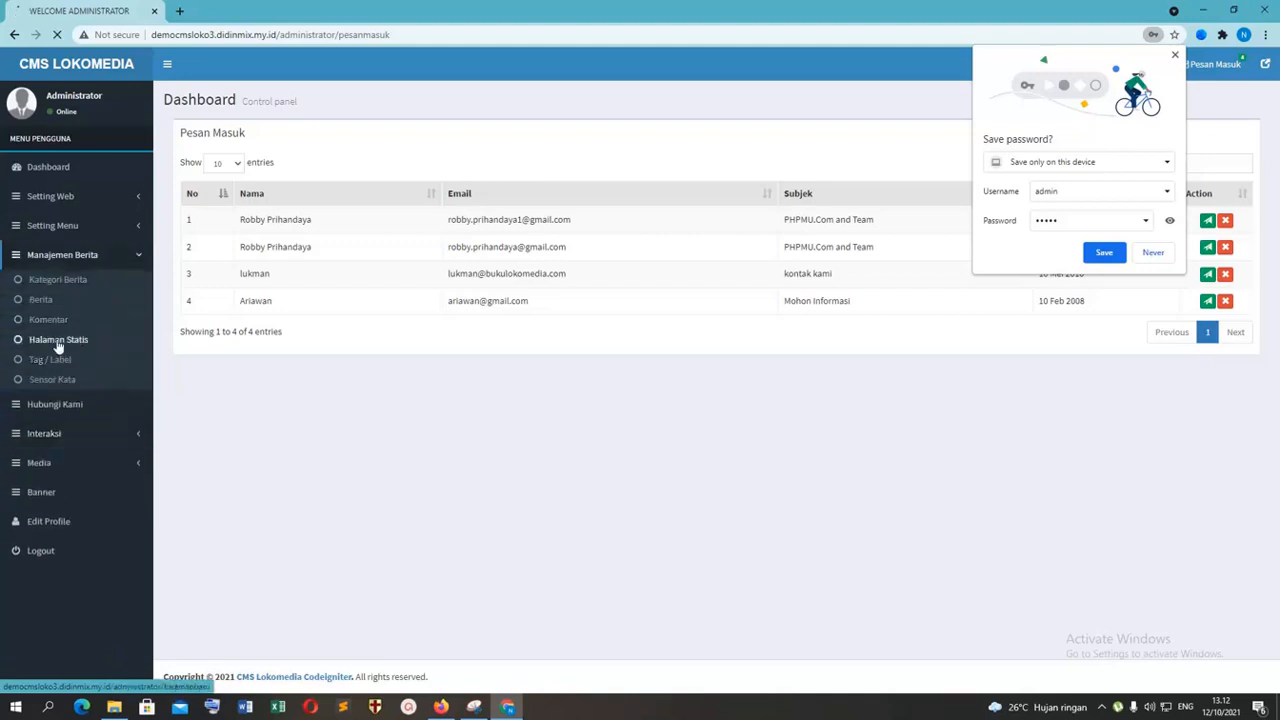
left_click(1104, 253)
Step: Edit the Lokasi static page with the text "info lokasi lokasi", attach a lokasi tes image from Downloads, and update it
left_click(1213, 226)
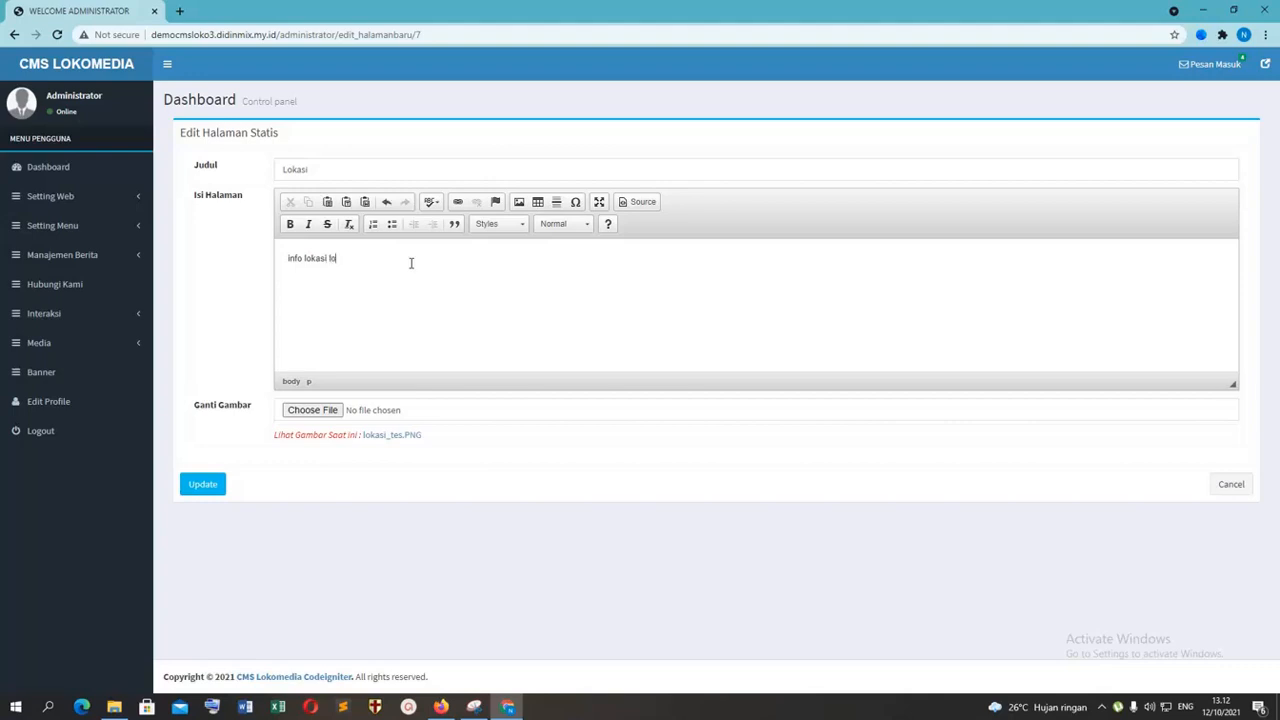
left_click(312, 410)
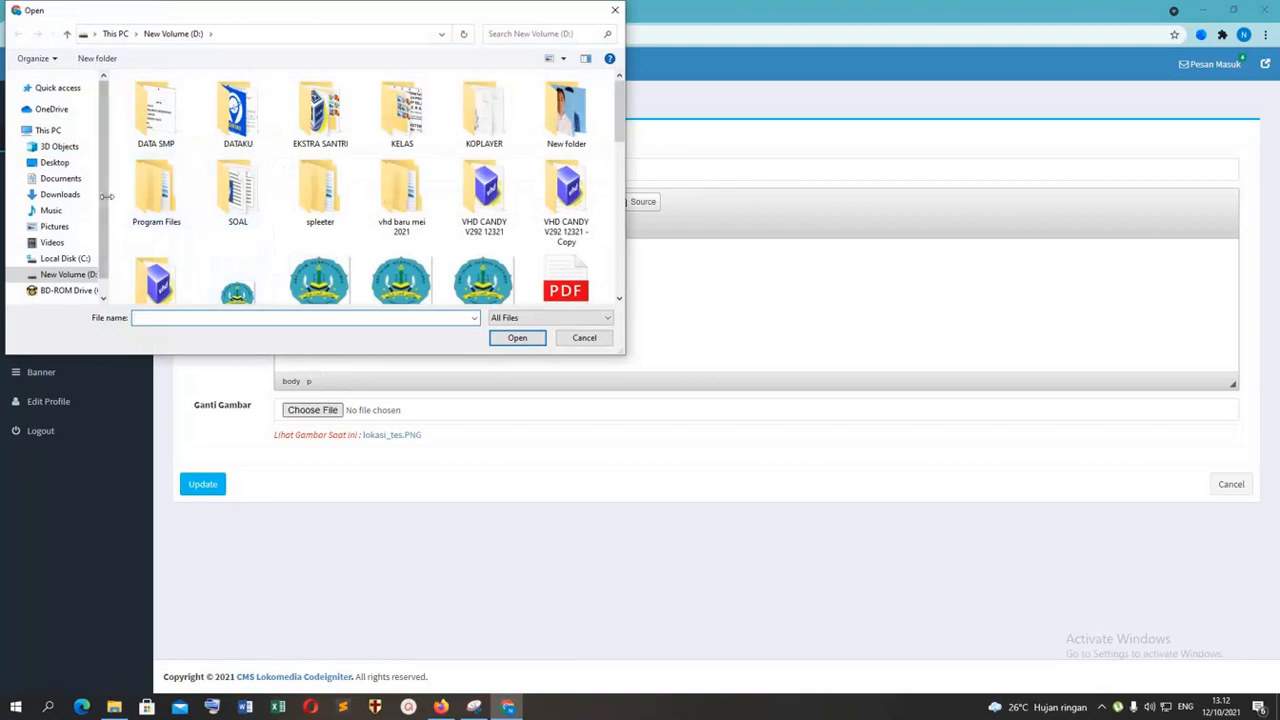
left_click(60, 194)
double_click(240, 120)
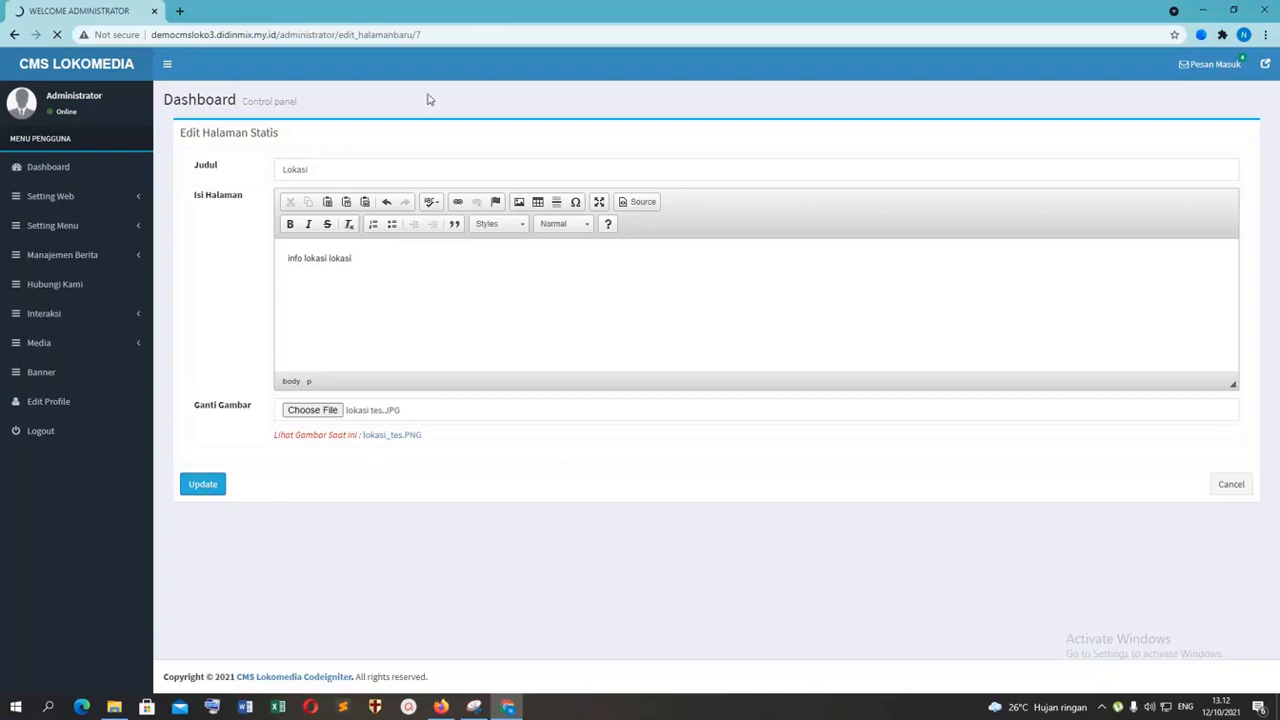
Step: Open democmsloko3.didinmix.my.id in a new browser tab and examine the image area of its Lokasi page
left_click(181, 12)
type("http://democmsloko3.didinmix.my.id")
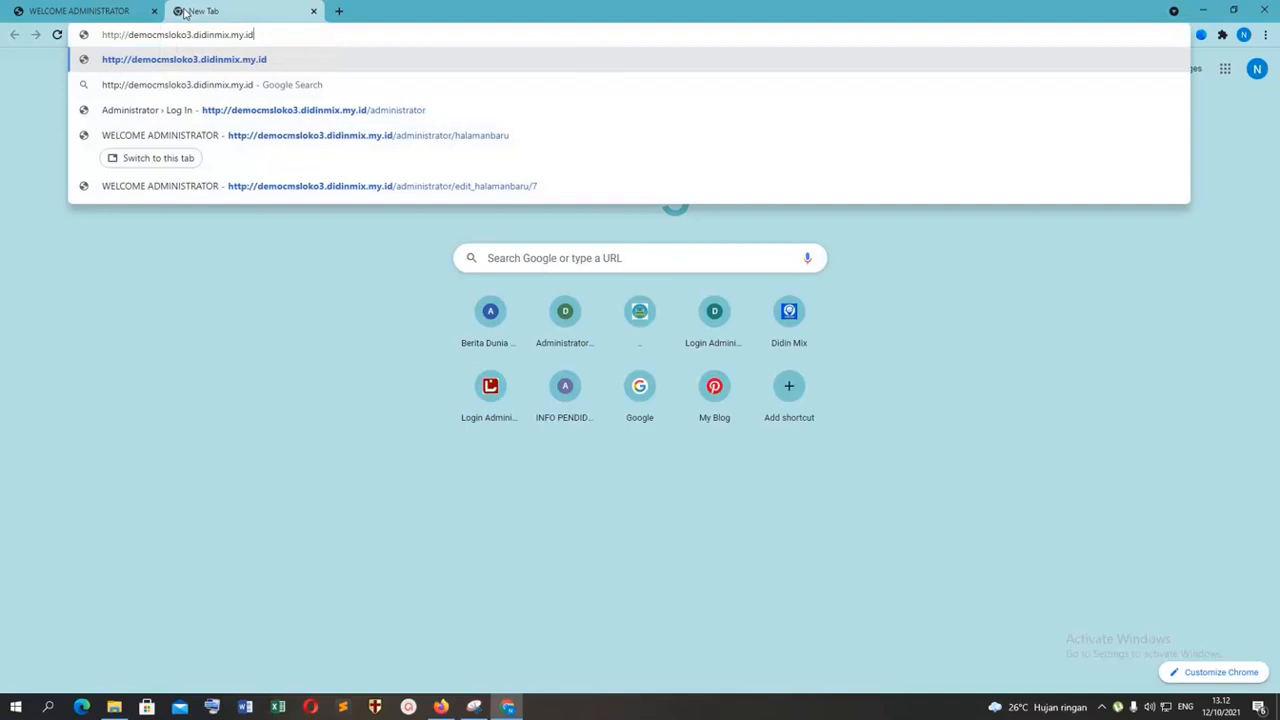
key("Return")
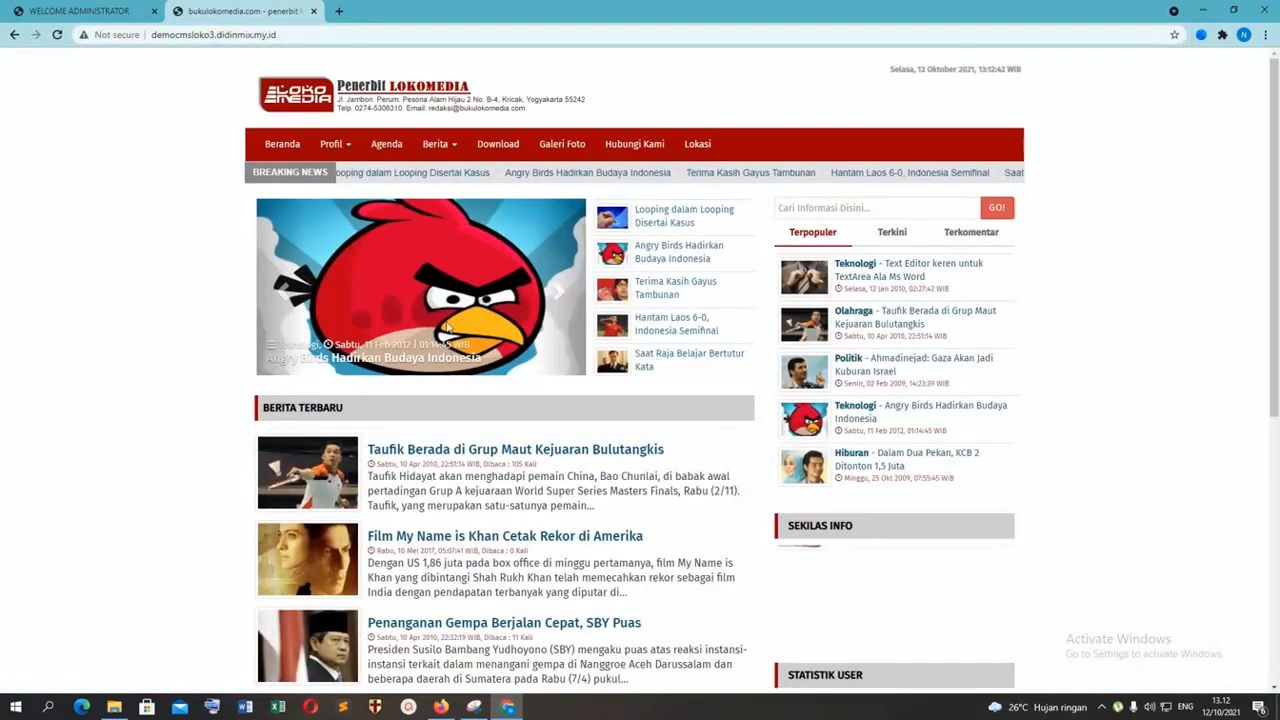
left_click(700, 150)
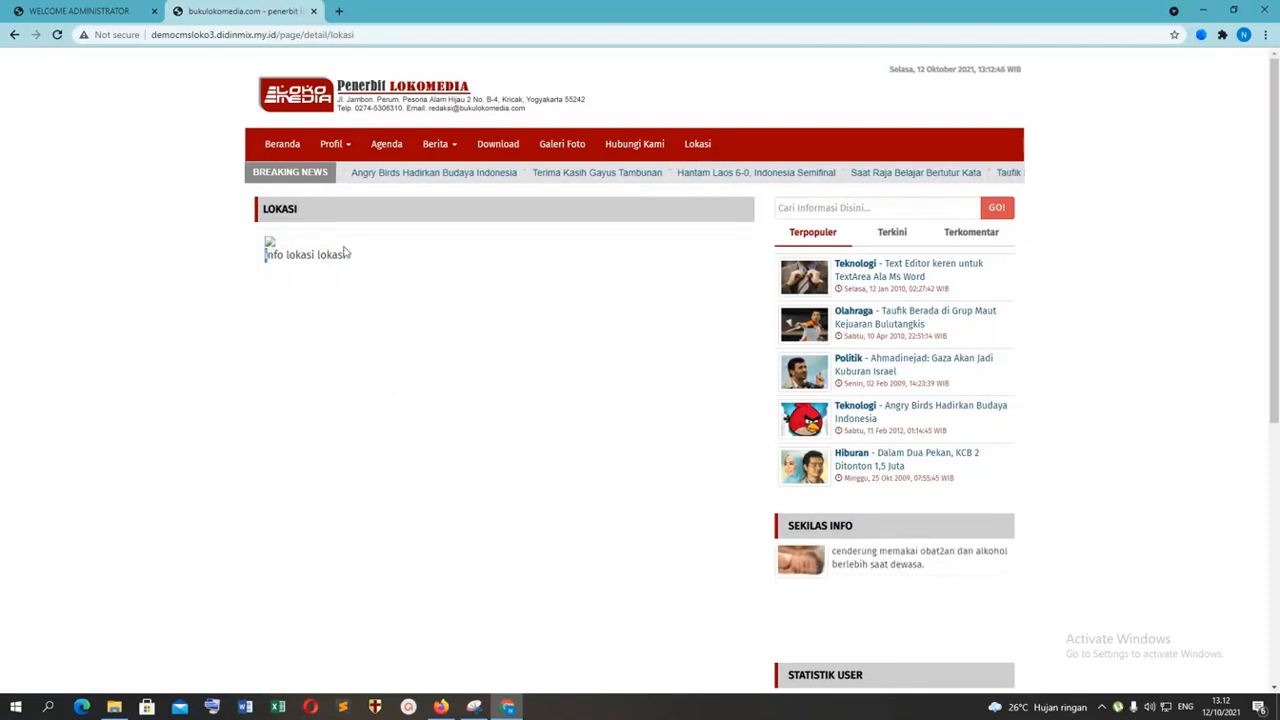
scroll(462, 398, "down", 3)
scroll(462, 398, "down", 2)
scroll(466, 349, "up", 4)
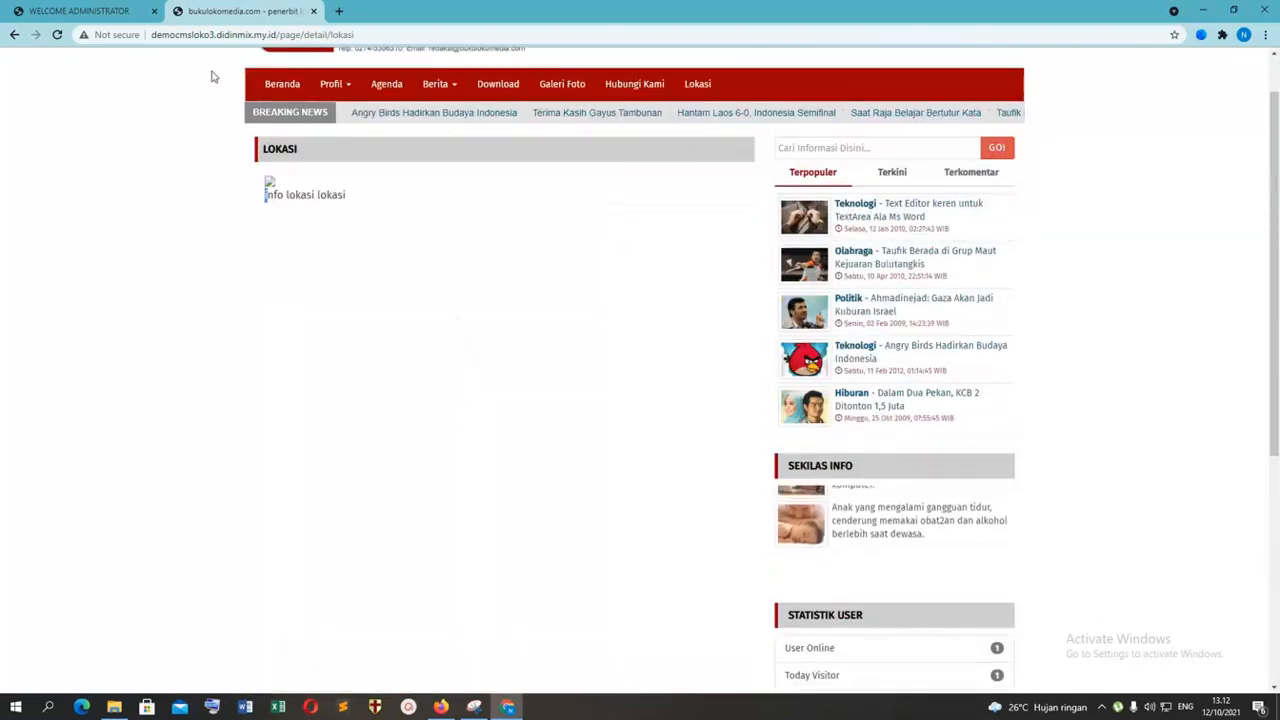
Step: Edit lokasi tes.JPG from the Downloads folder in Paint, resize it to 400 x 292 pixels, and save it
left_click(44, 8)
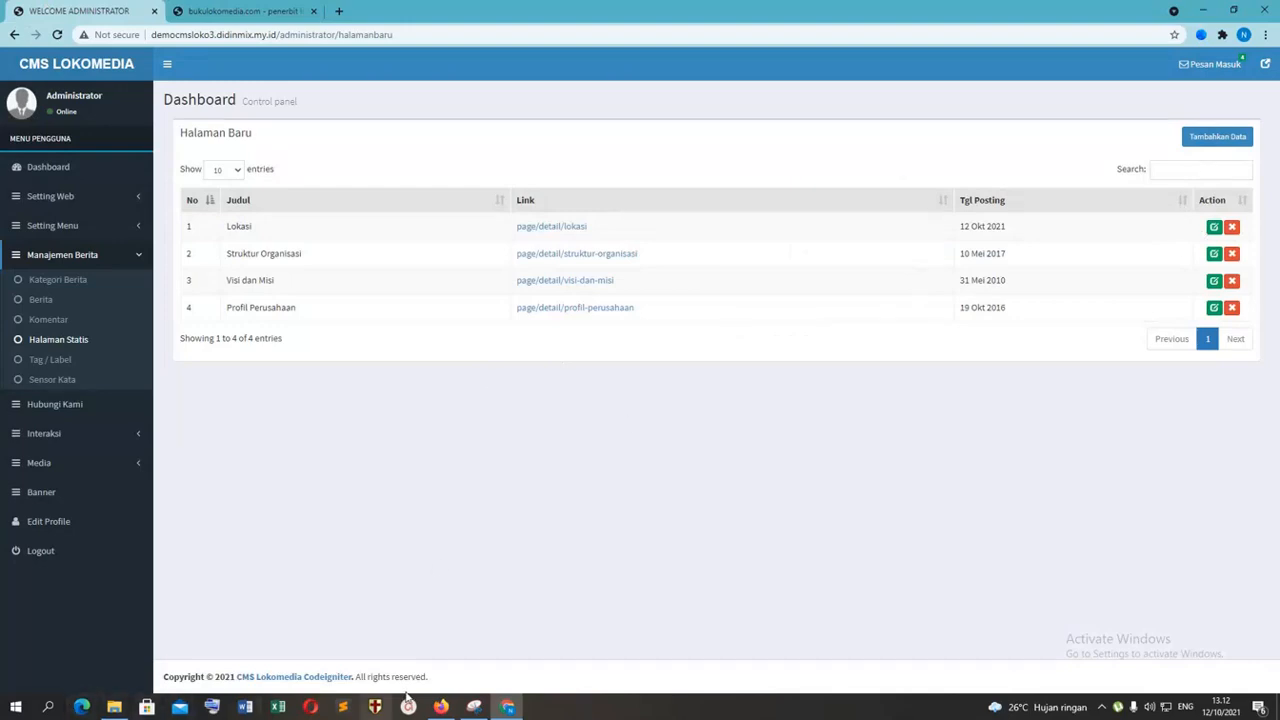
left_click(114, 707)
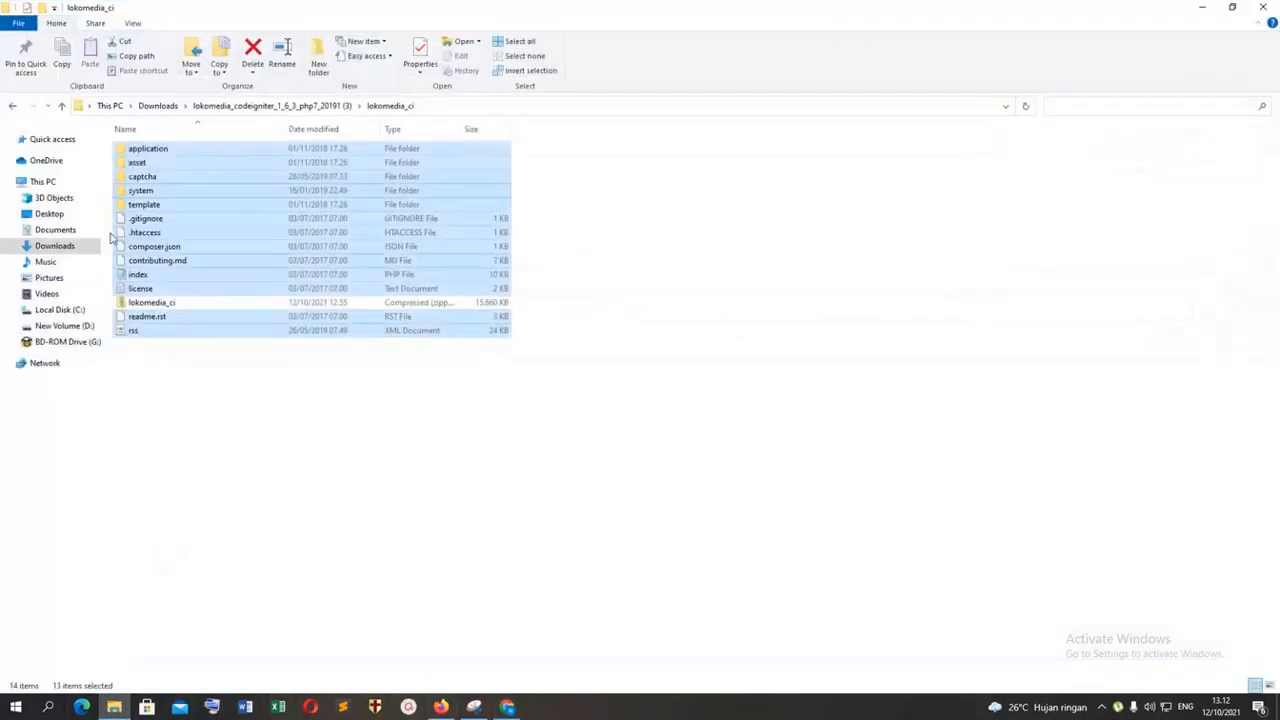
left_click(62, 246)
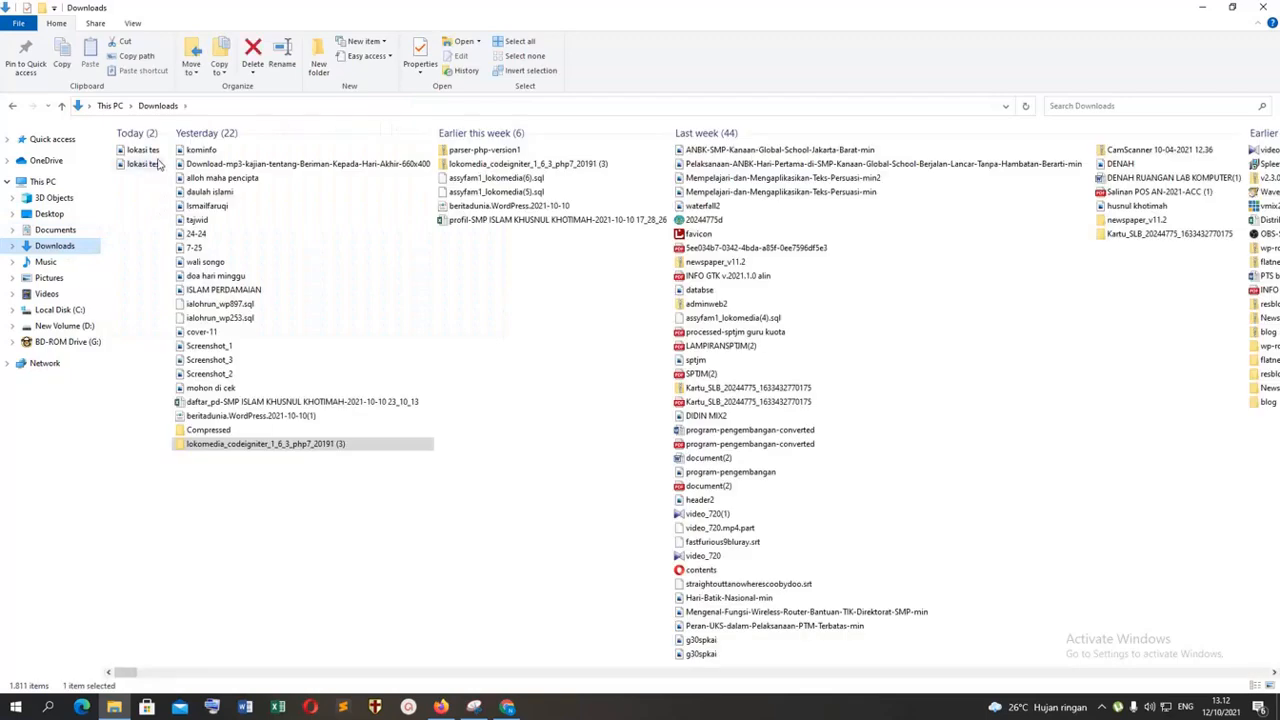
right_click(148, 166)
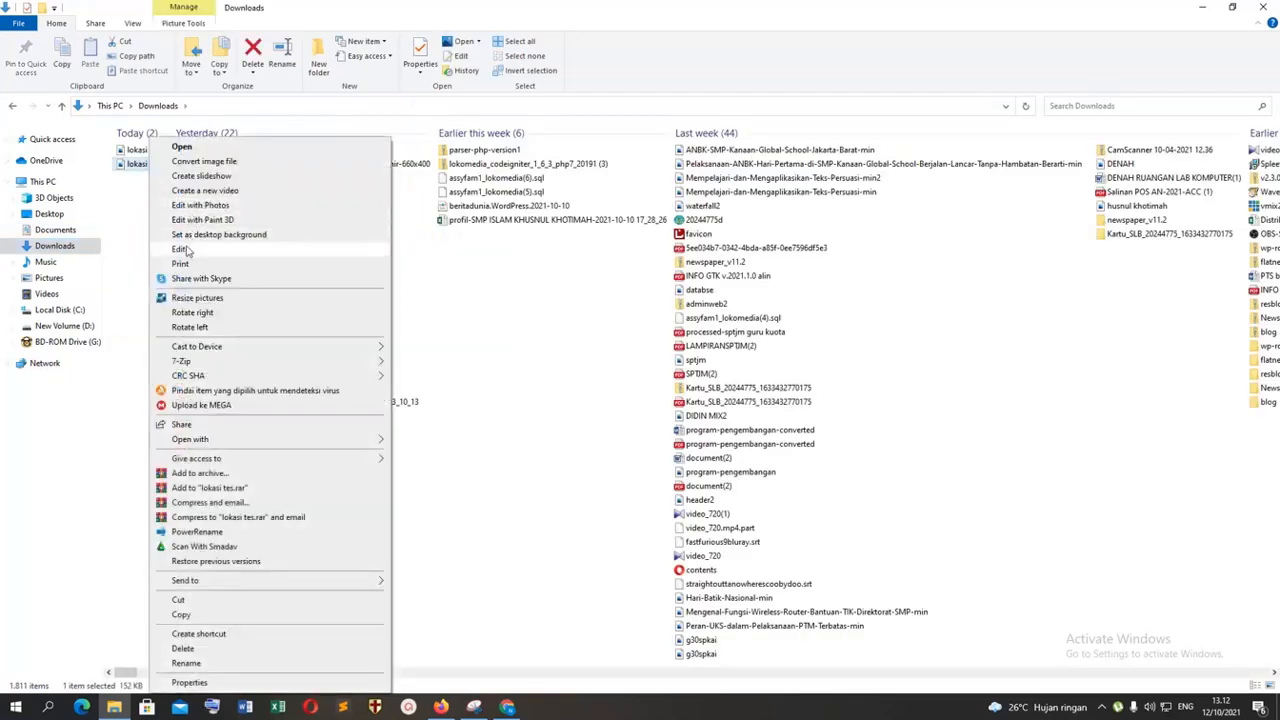
left_click(193, 250)
left_click(126, 56)
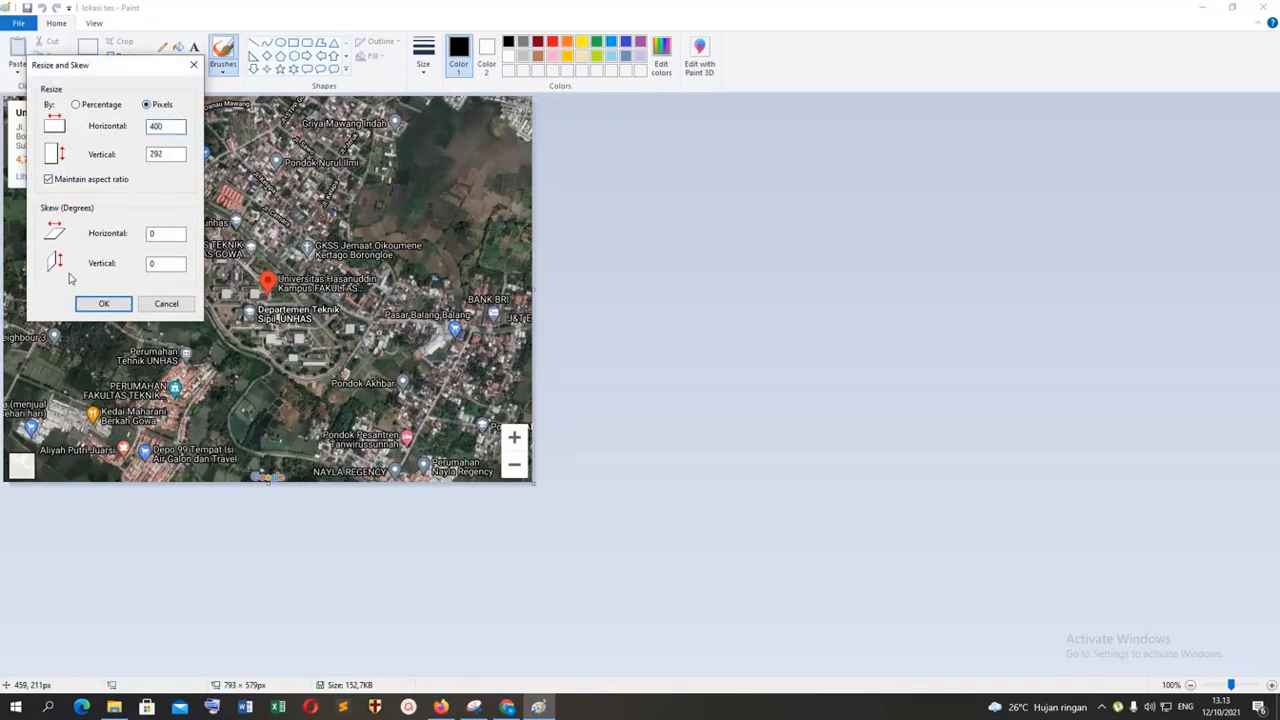
left_click(101, 303)
left_click(1262, 7)
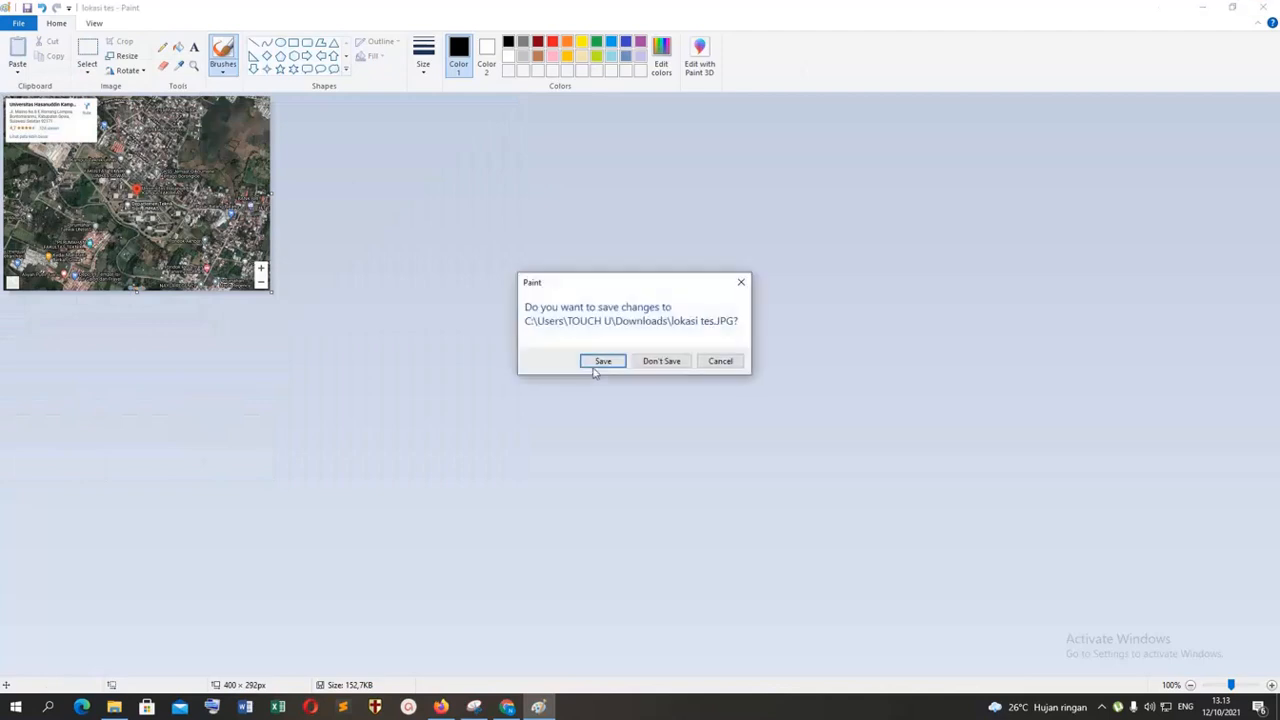
left_click(603, 361)
Step: Return to the CMS in Chrome and update the Lokasi static page with a lokasi tes image from Downloads
left_click(507, 706)
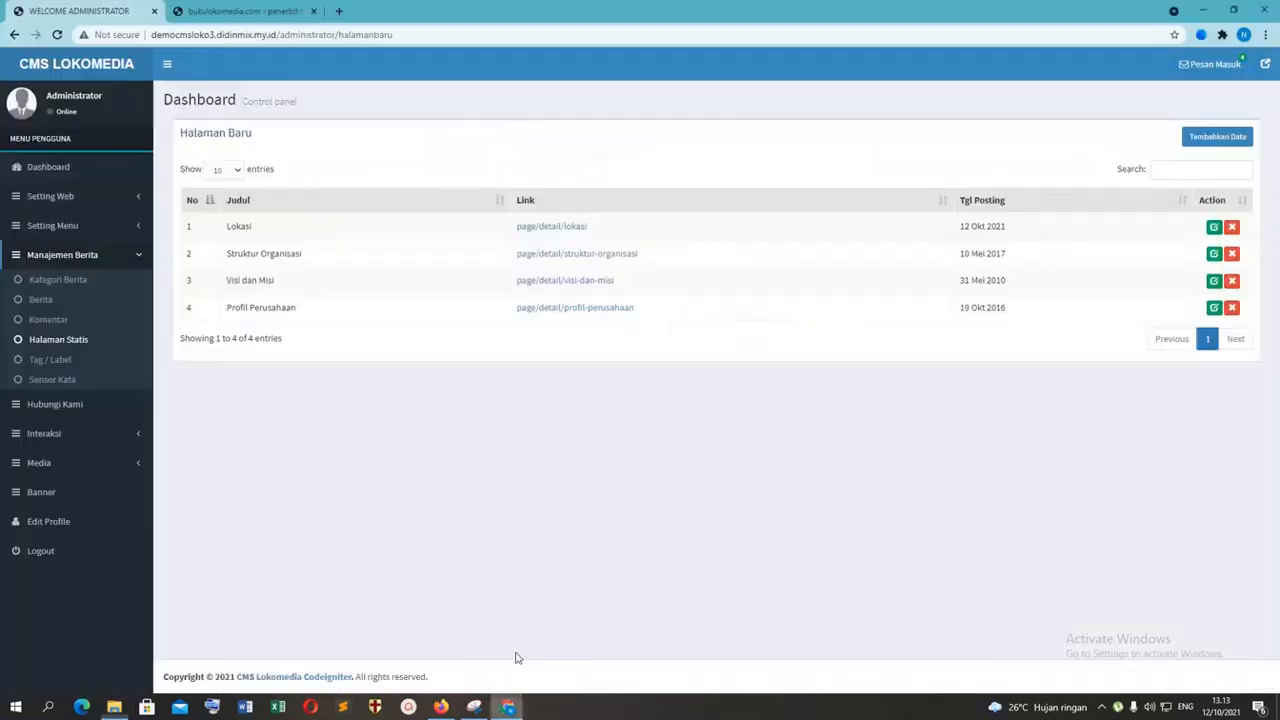
left_click(1213, 228)
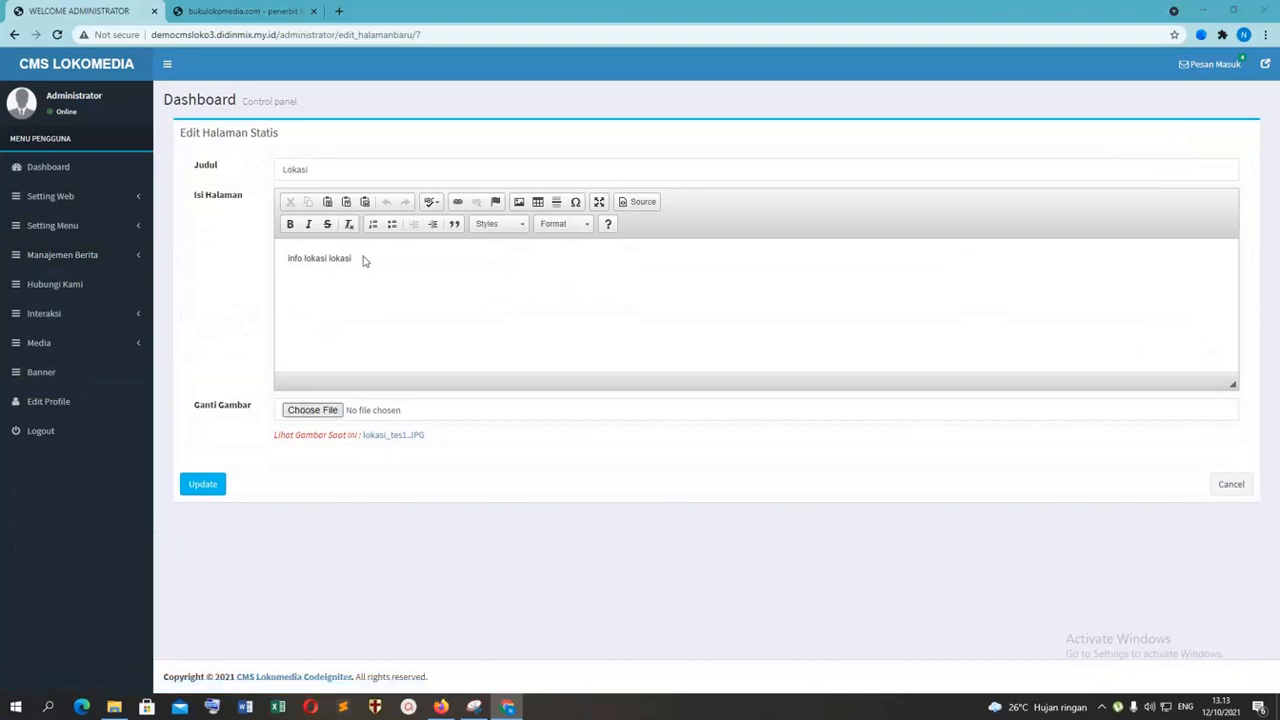
left_click(312, 410)
double_click(244, 168)
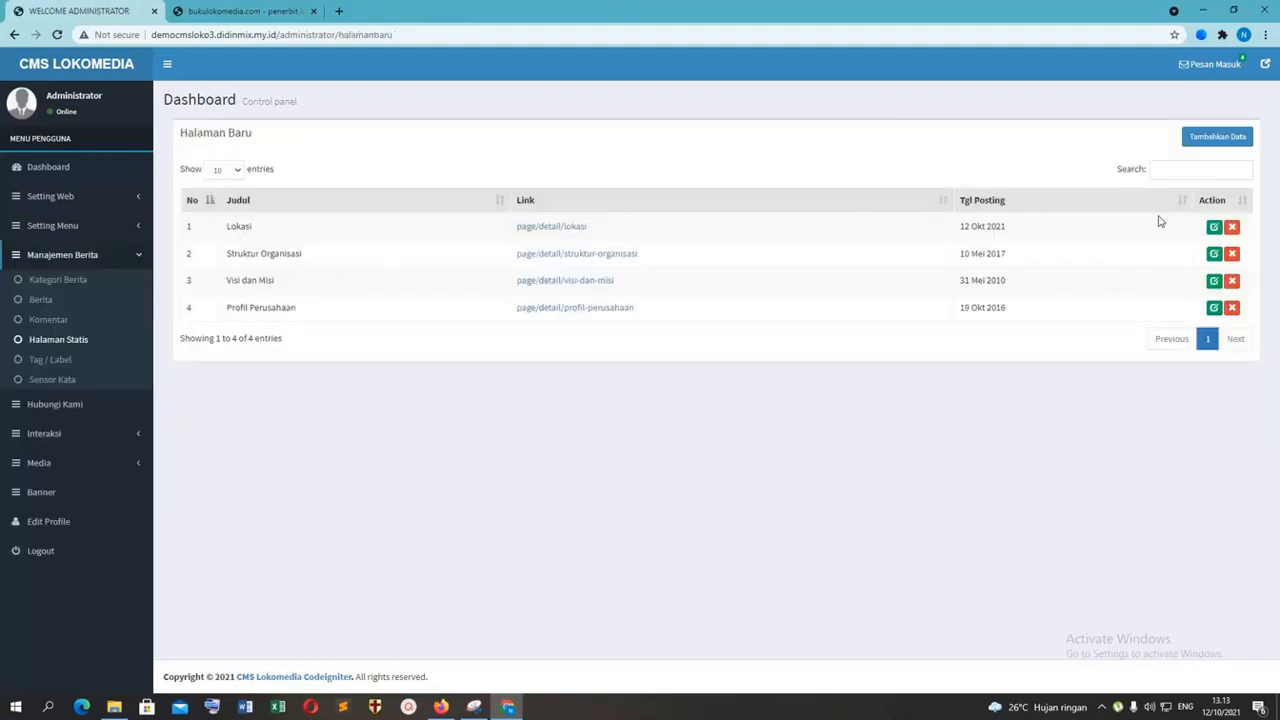
Step: Reopen the Lokasi page's editor, dismiss the image picker, and reload the public Lokasi page to check its image
left_click(1213, 226)
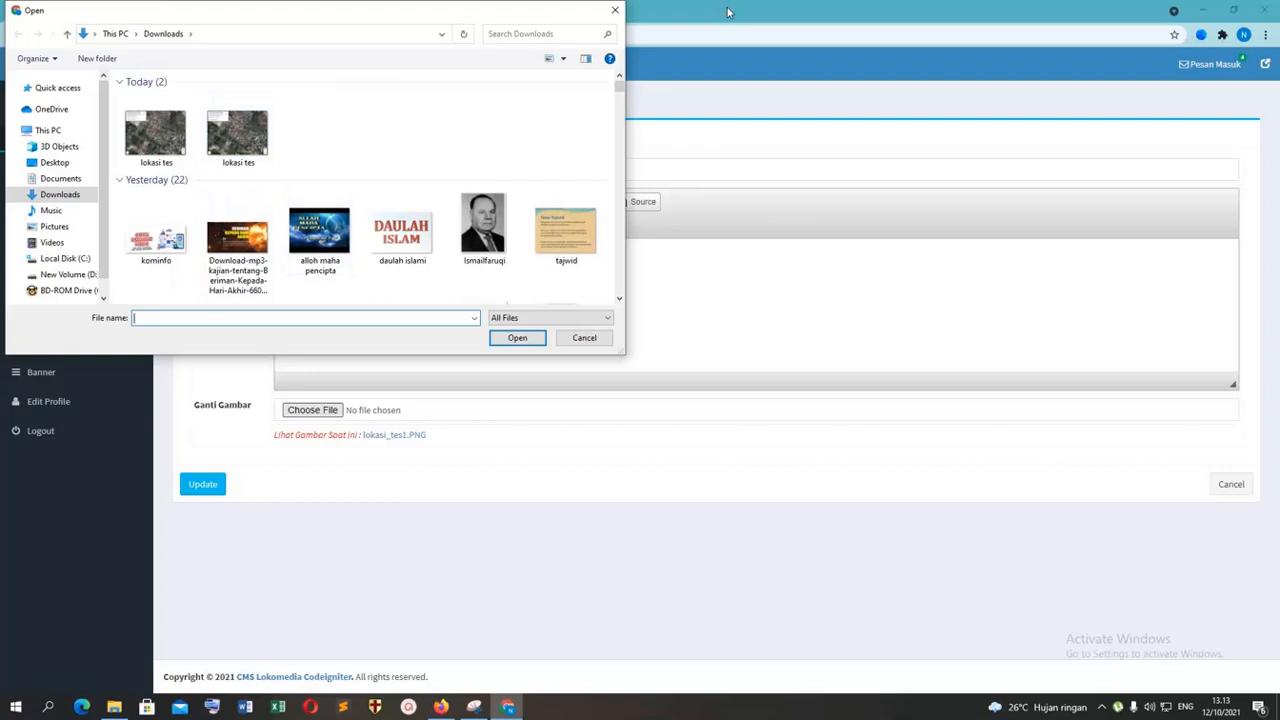
left_click(617, 10)
left_click(262, 12)
left_click(58, 35)
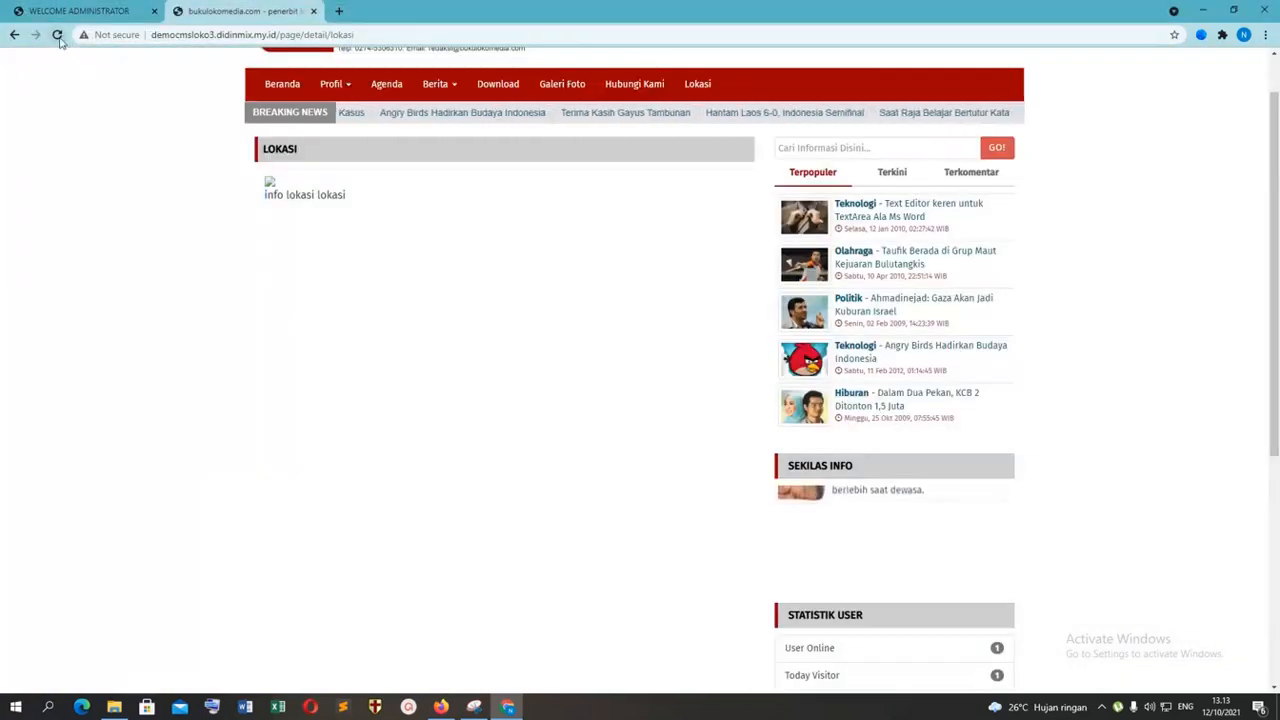
Step: Replace the Lokasi page's image with the first lokasi tes file in Downloads, update it, and check the public page
left_click(80, 11)
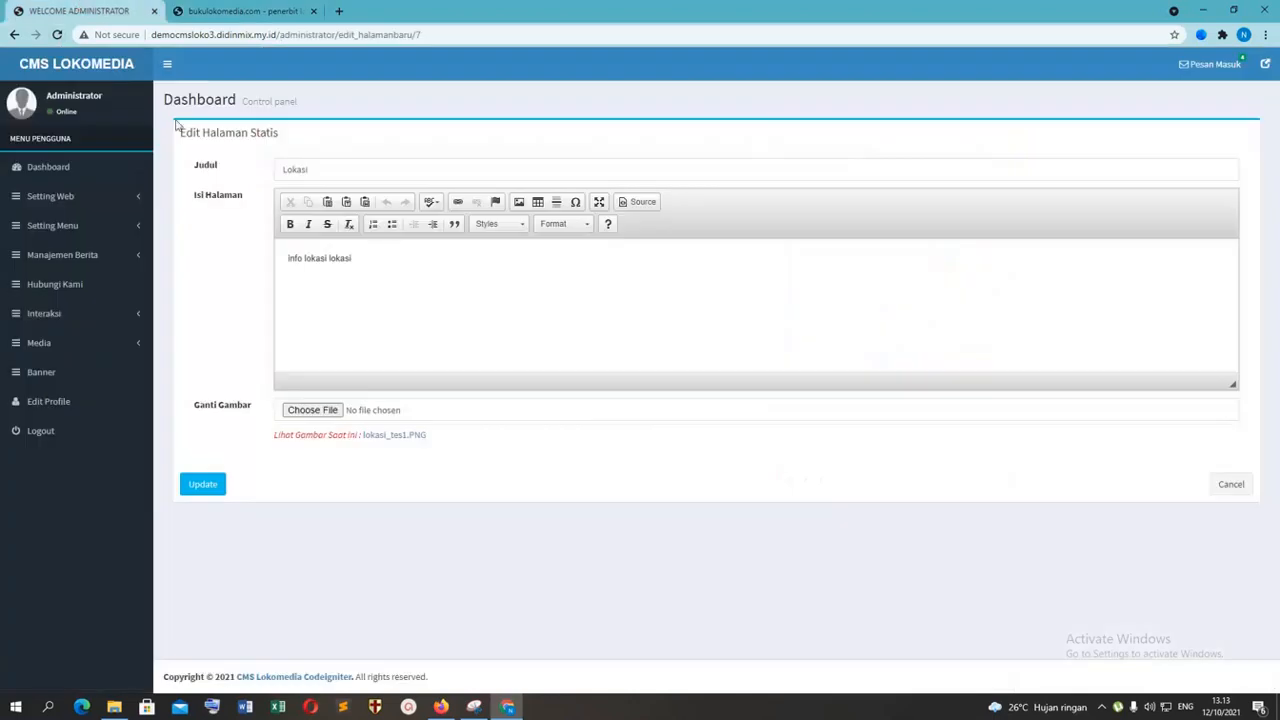
left_click(312, 410)
double_click(152, 133)
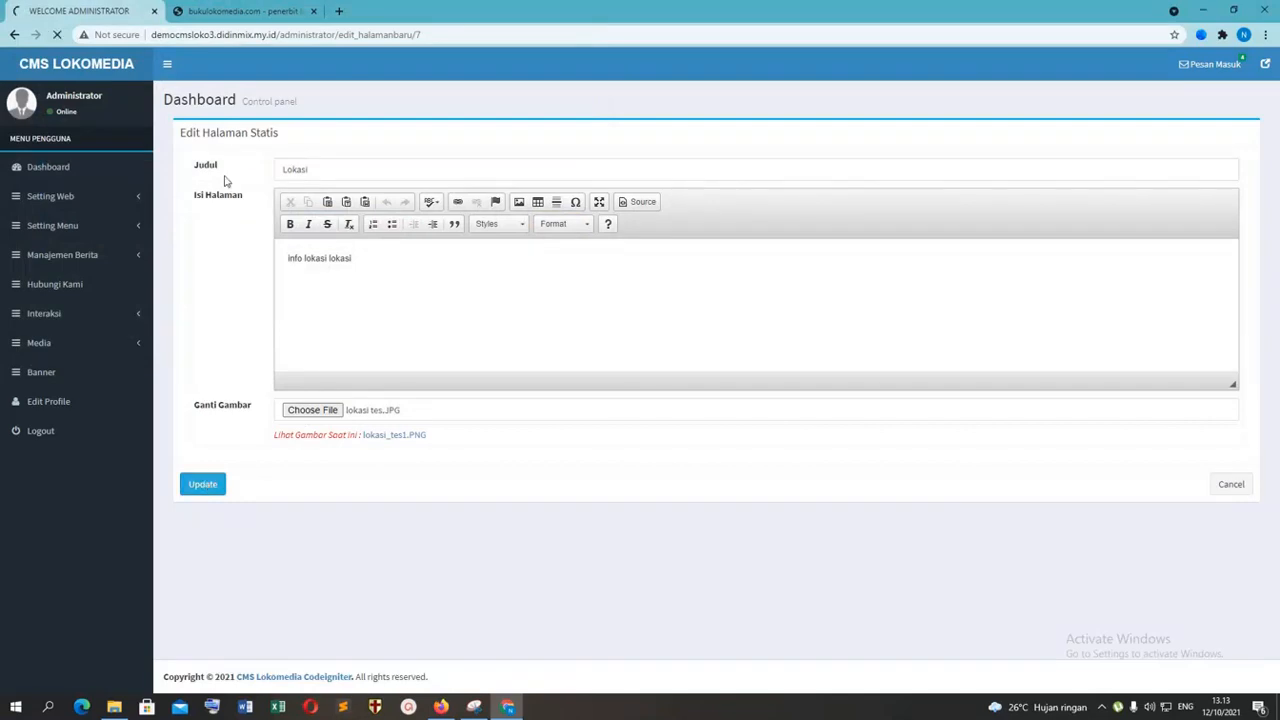
left_click(240, 11)
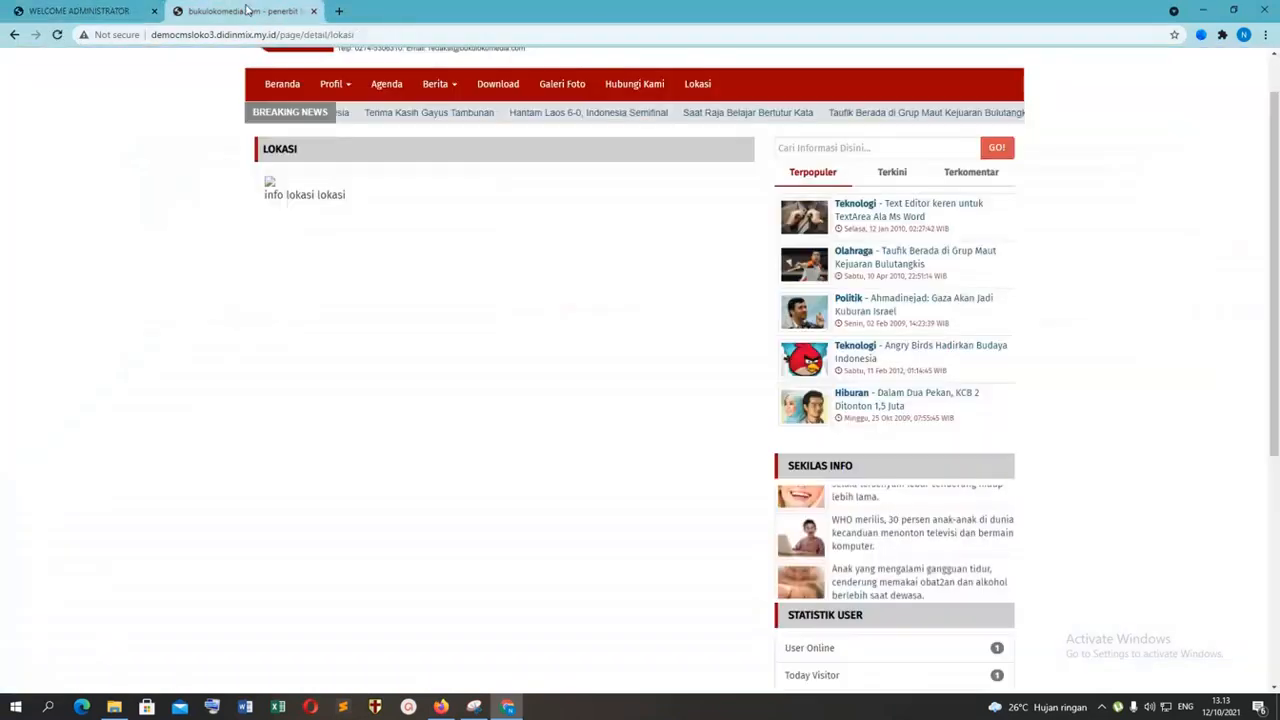
Step: Open the news article "Angry Birds Hadirkan Budaya Indonesia" for editing in the CMS and examine its attached image
left_click(75, 8)
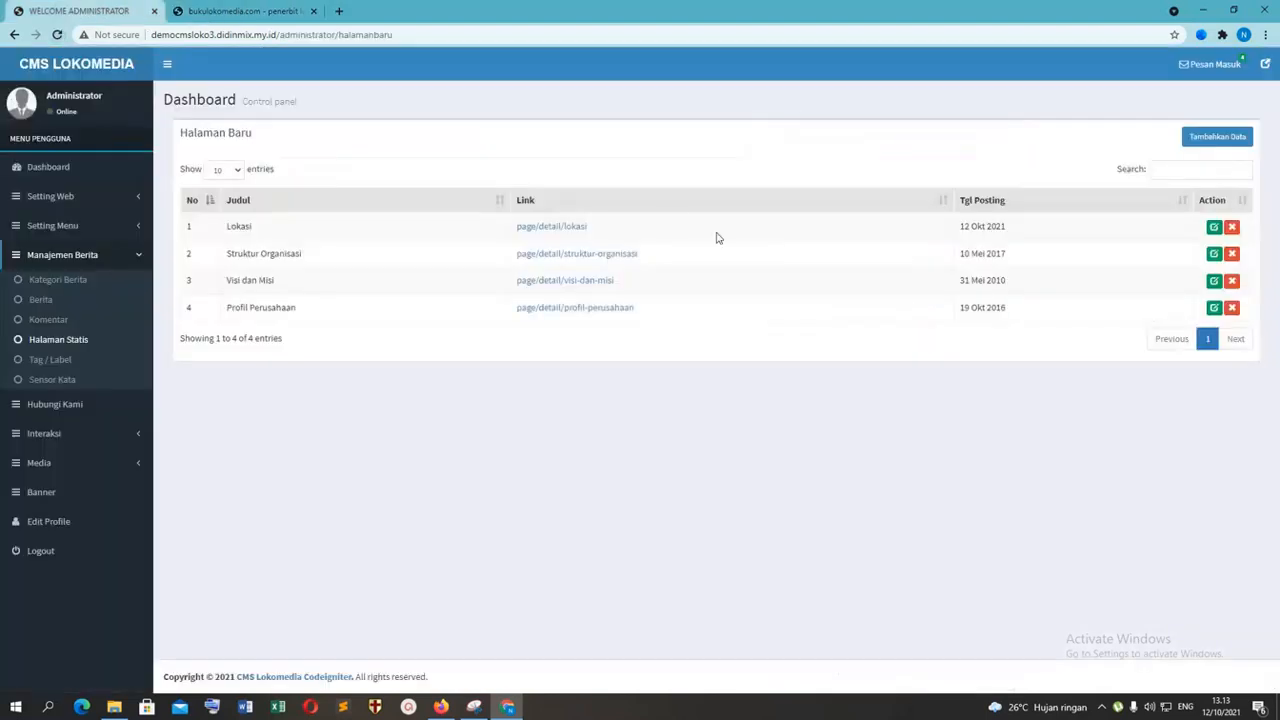
left_click(78, 260)
left_click(69, 228)
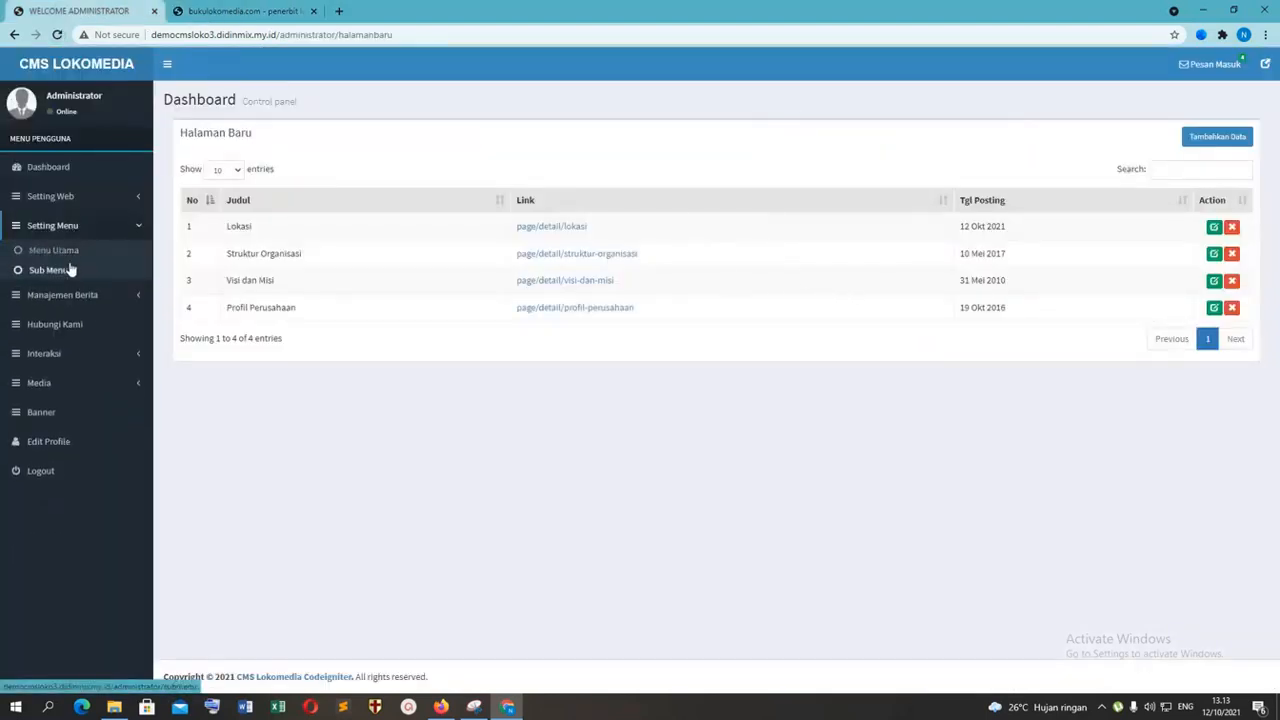
left_click(70, 295)
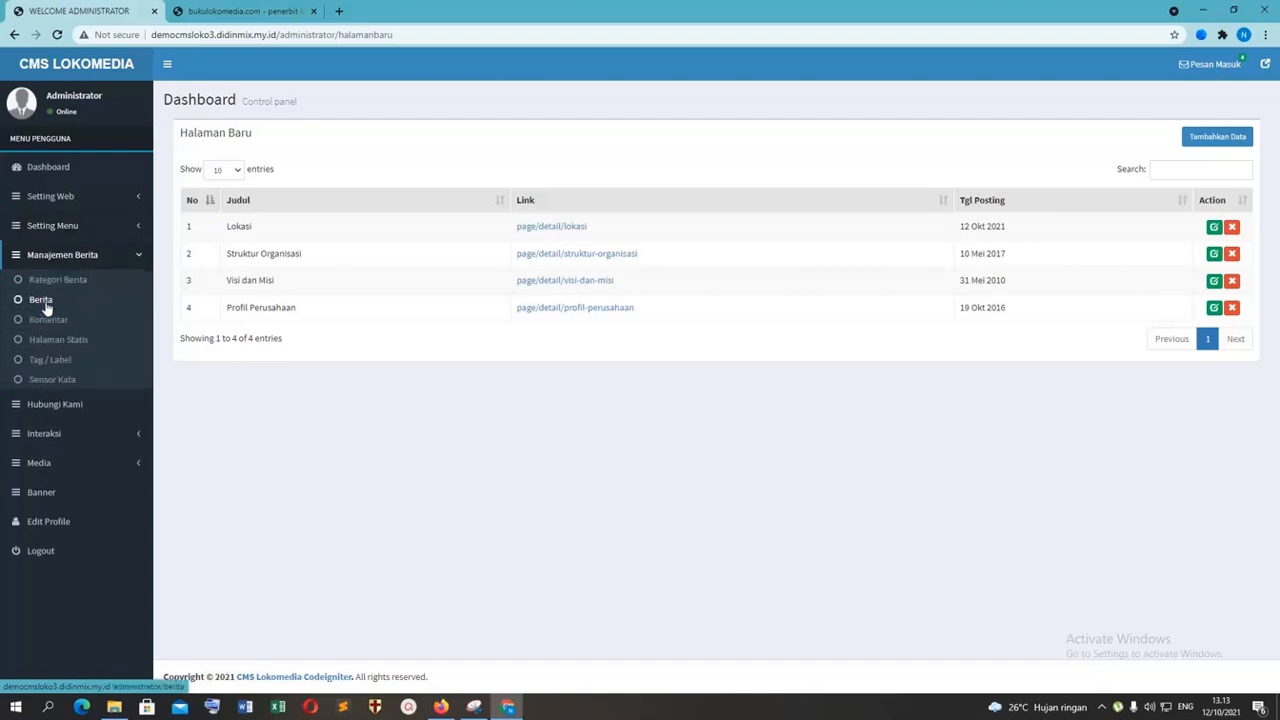
left_click(57, 302)
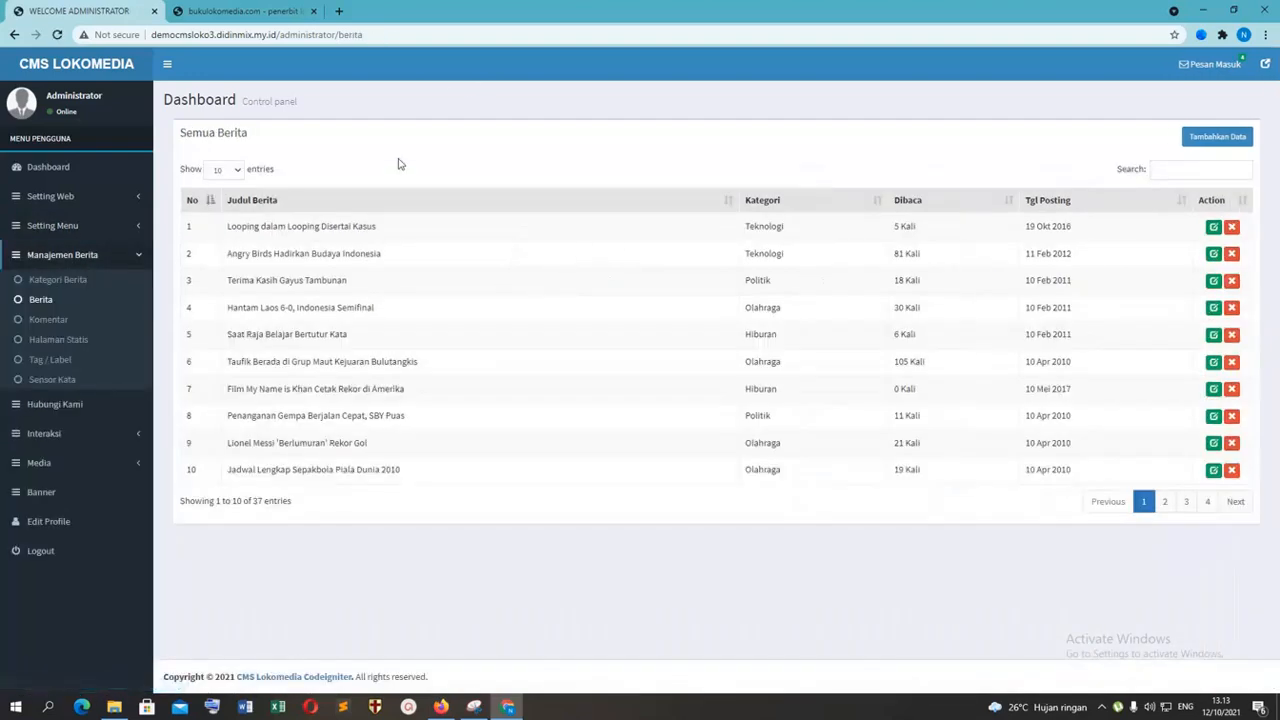
left_click(1213, 254)
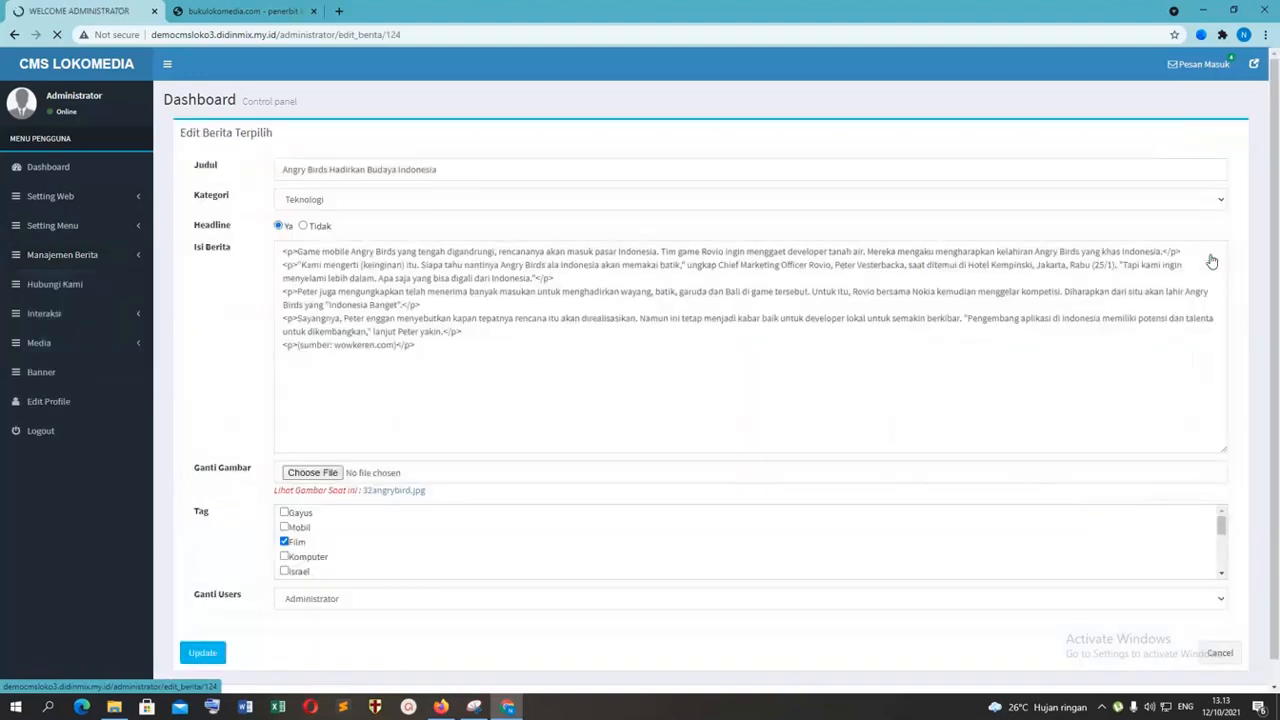
scroll(538, 389, "down", 1)
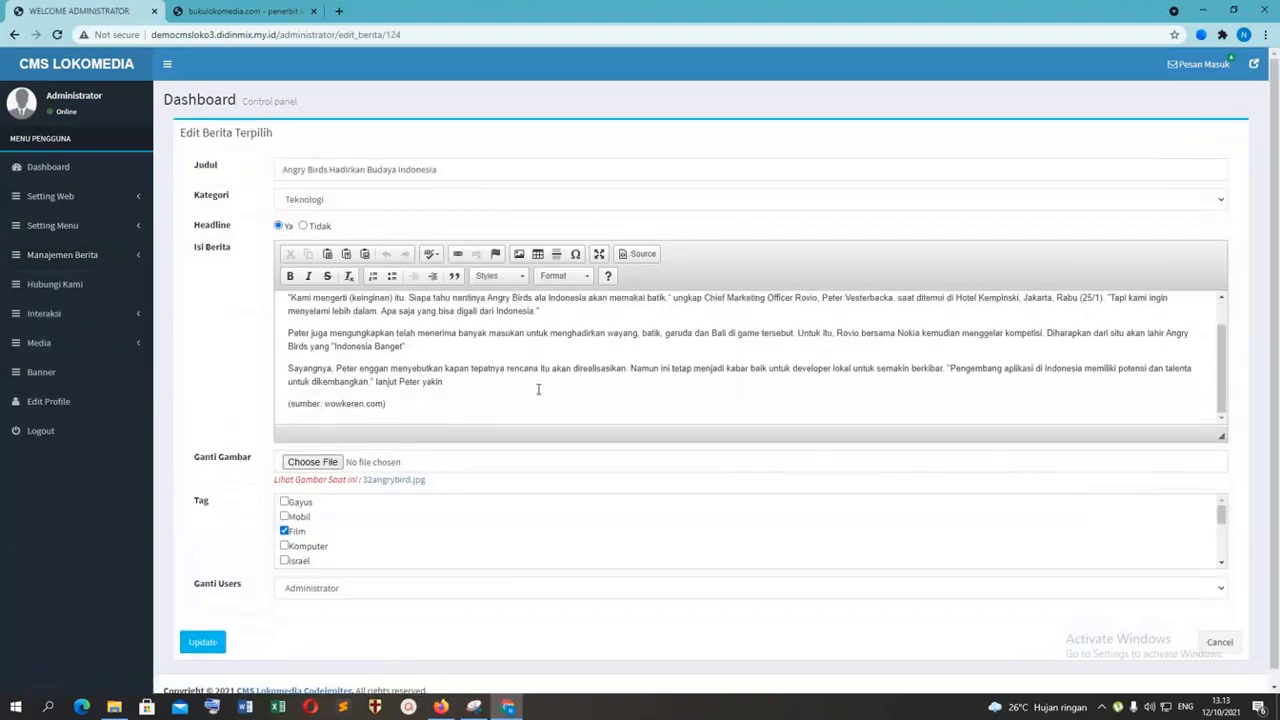
scroll(615, 389, "down", 1)
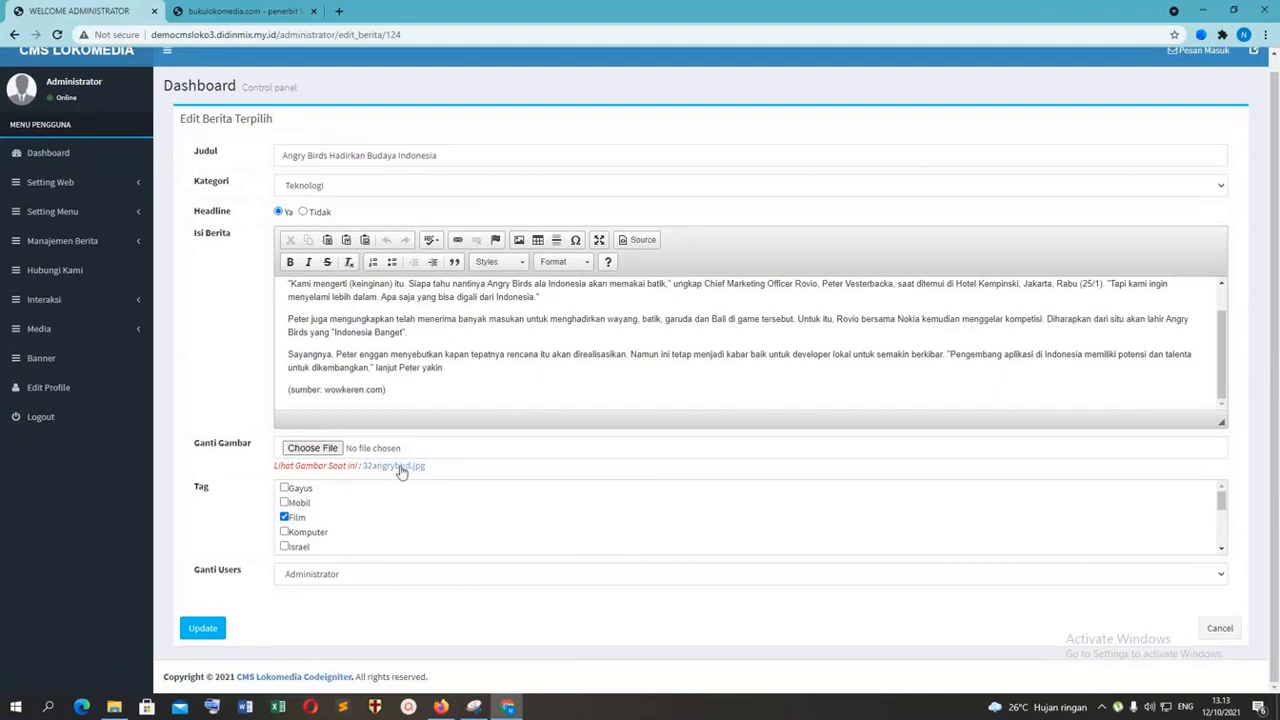
Step: Open the Angry Birds article from the public home page and save its picture to Downloads as 32angrybird
left_click(248, 14)
left_click(284, 87)
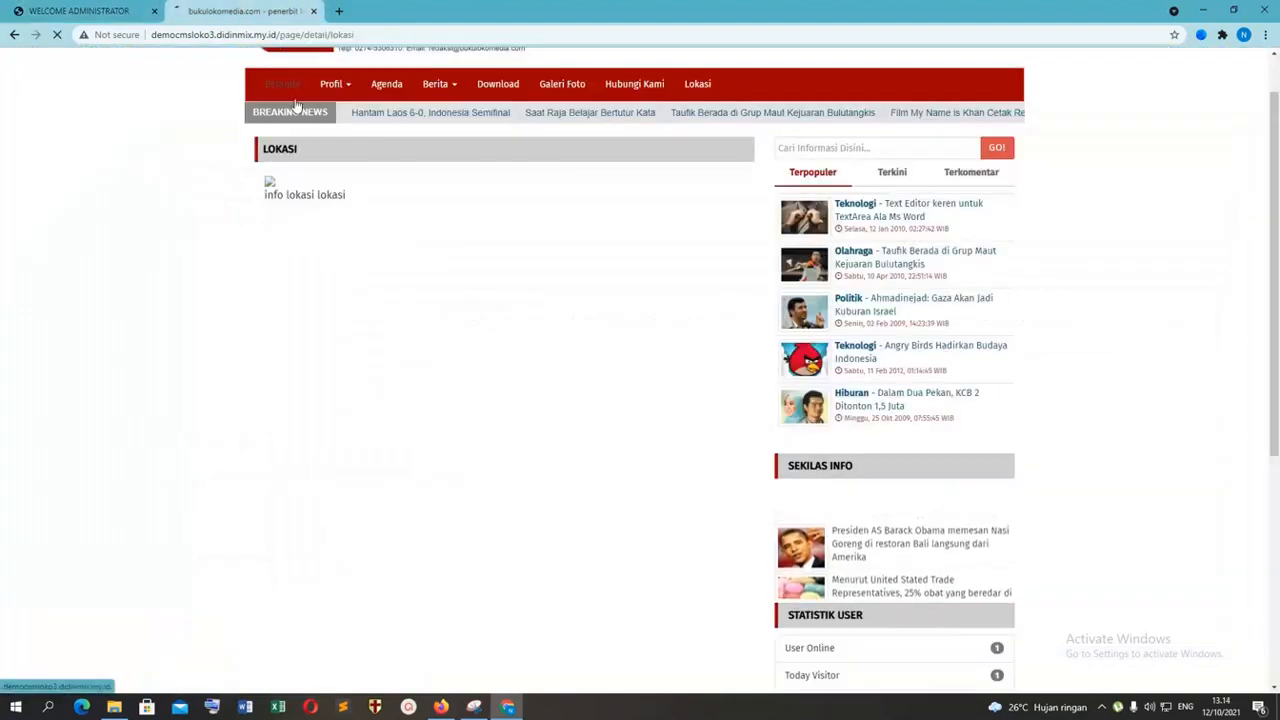
right_click(382, 270)
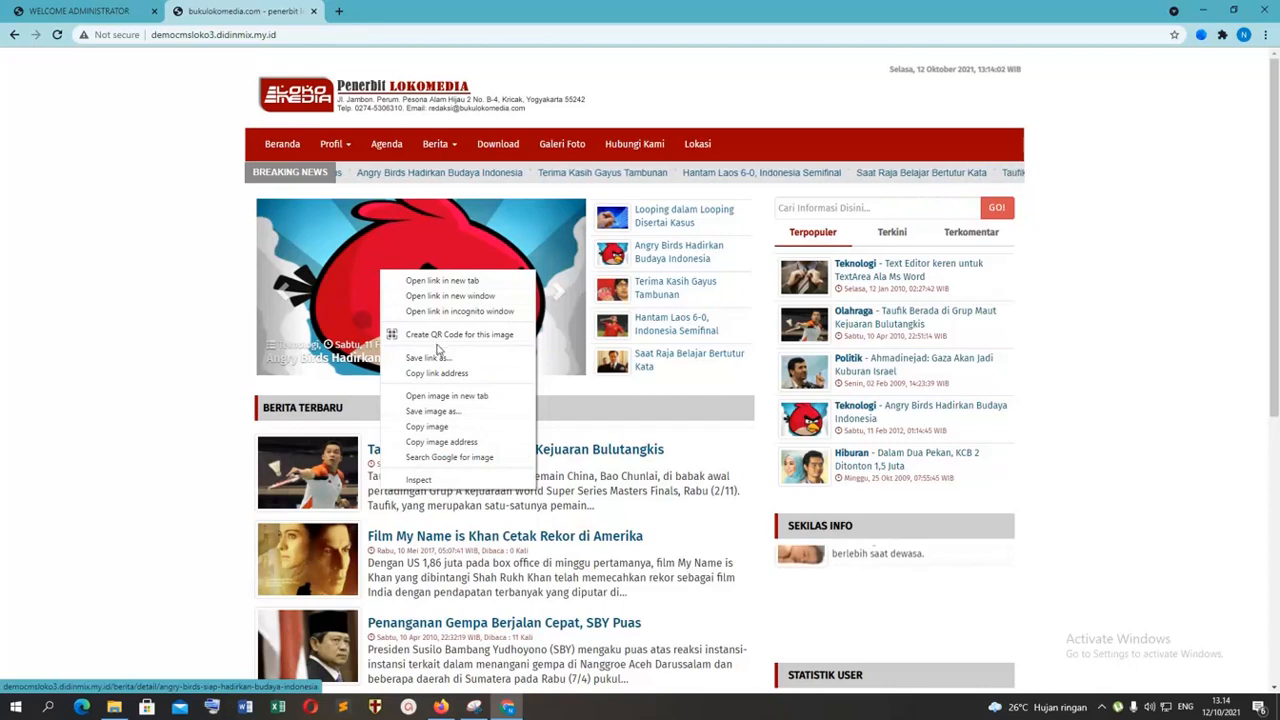
left_click(338, 276)
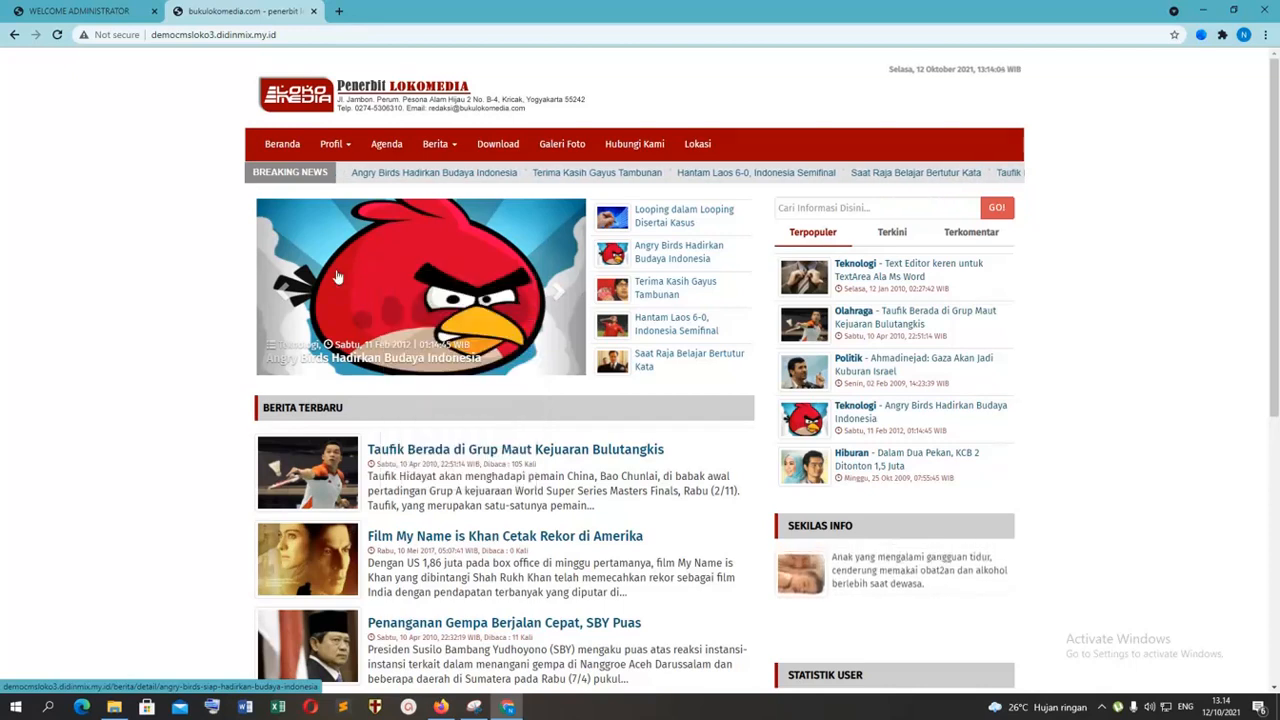
left_click(338, 276)
right_click(416, 344)
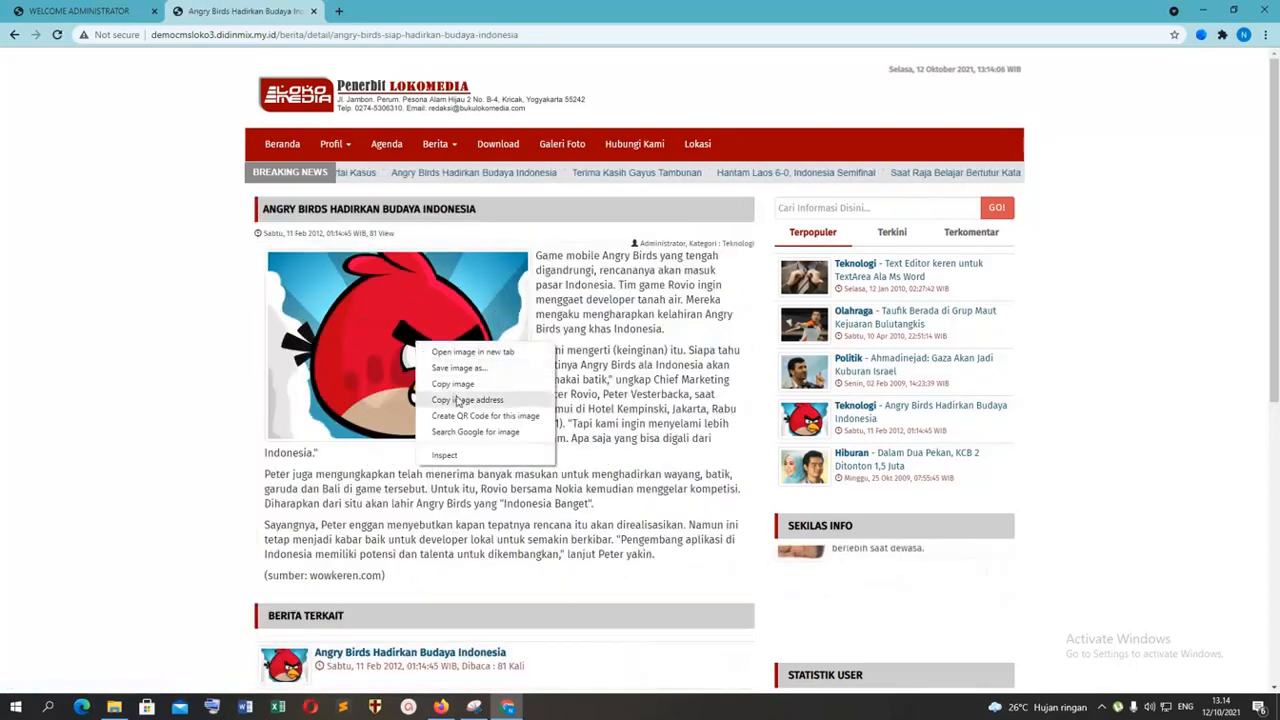
left_click(471, 367)
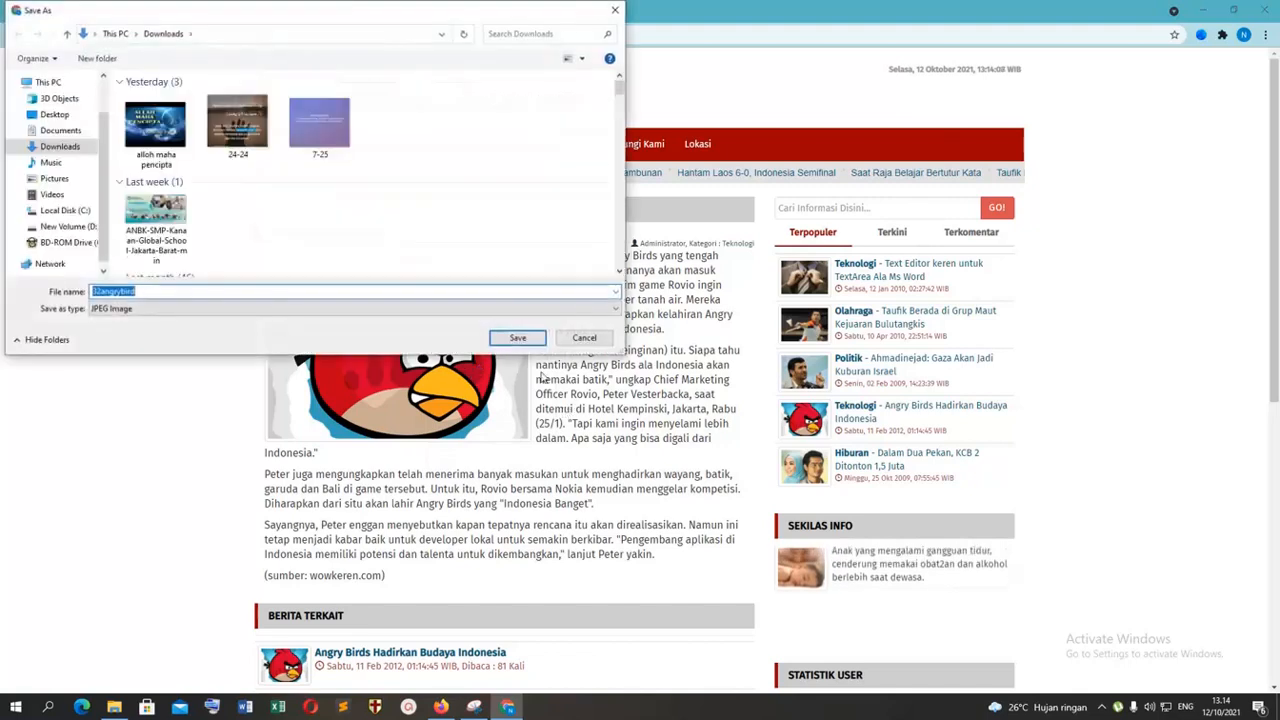
left_click(517, 337)
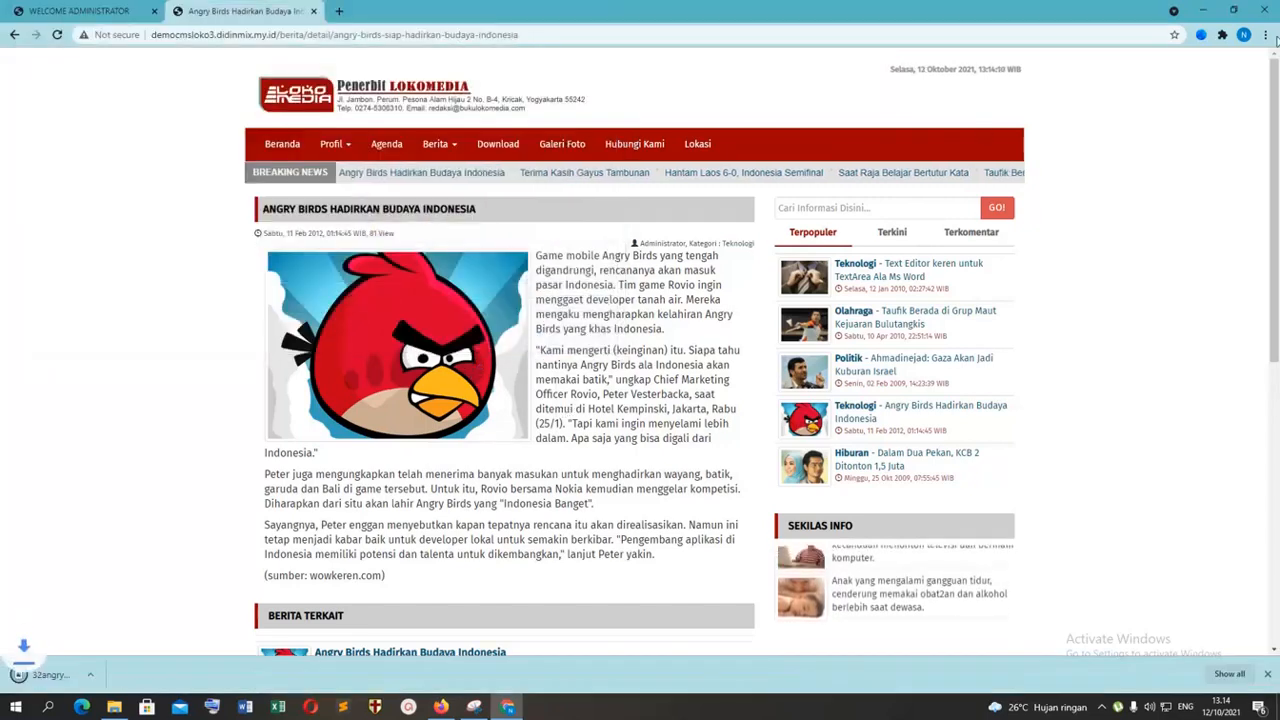
Step: Check the Downloads folder for the saved 32angrybird picture and return to the CMS administrator page in Firefox
left_click(114, 707)
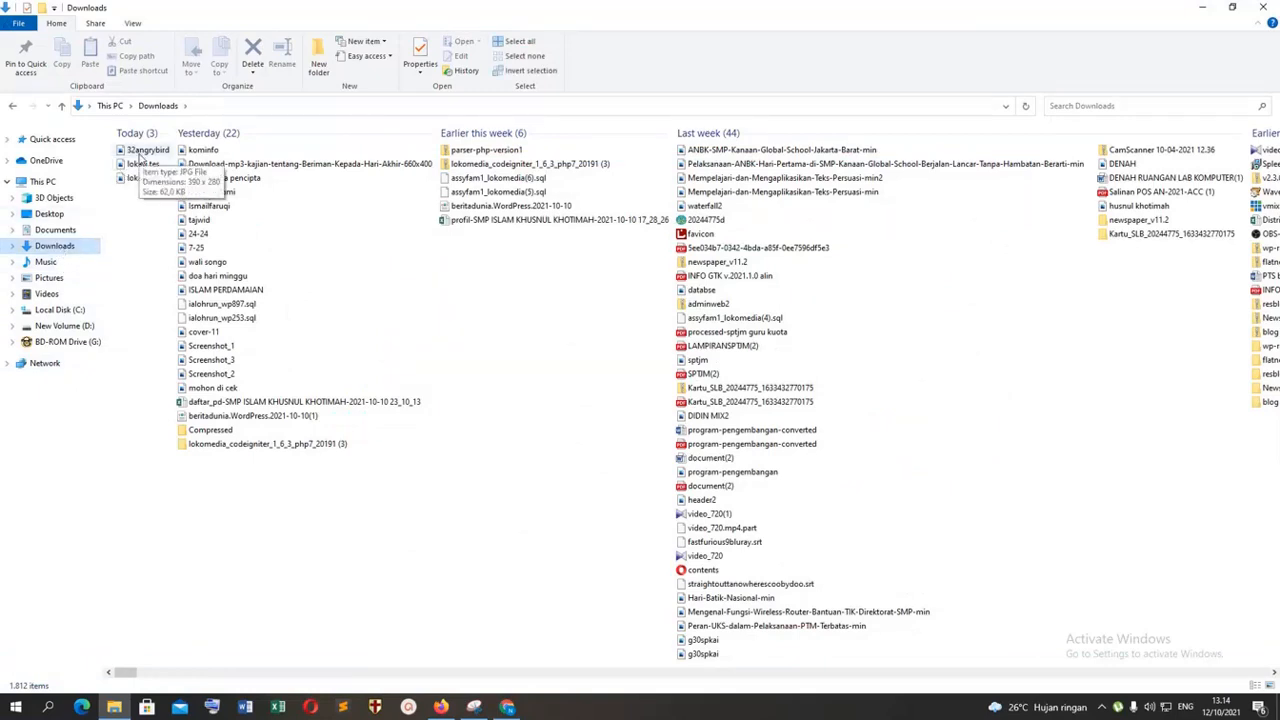
left_click(441, 708)
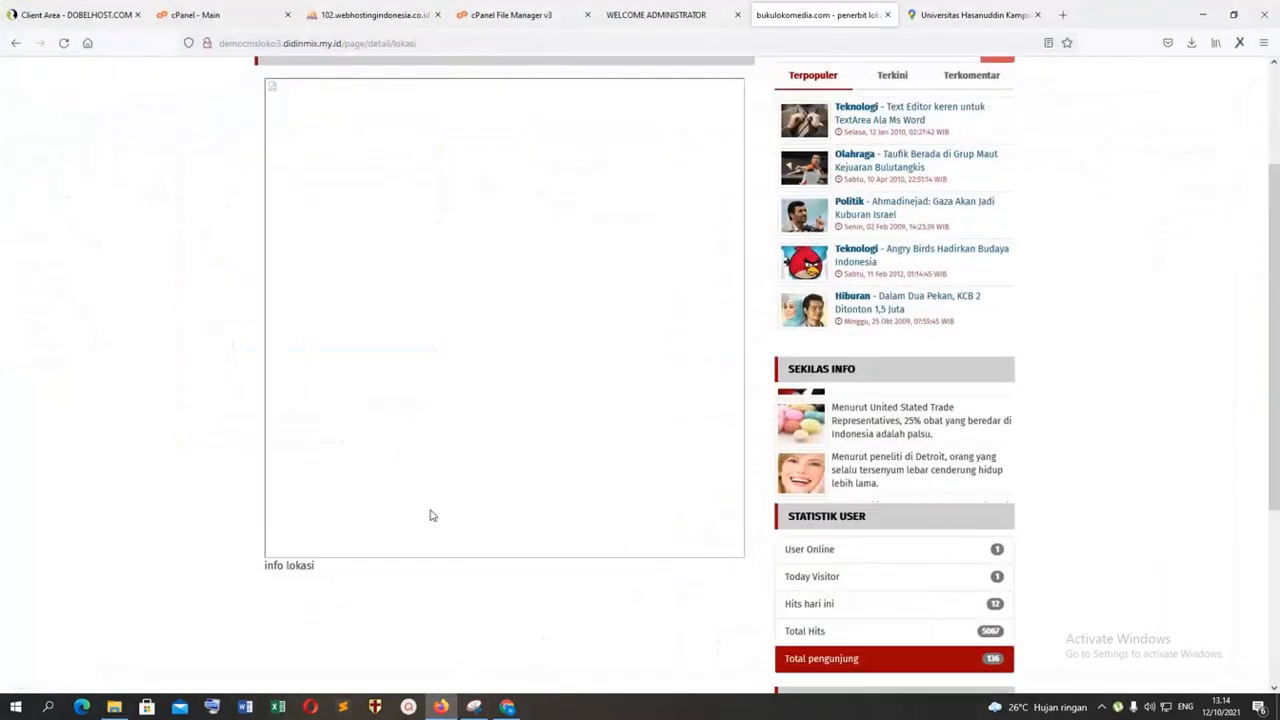
left_click(443, 711)
left_click(443, 711)
left_click(372, 15)
left_click(512, 15)
left_click(657, 15)
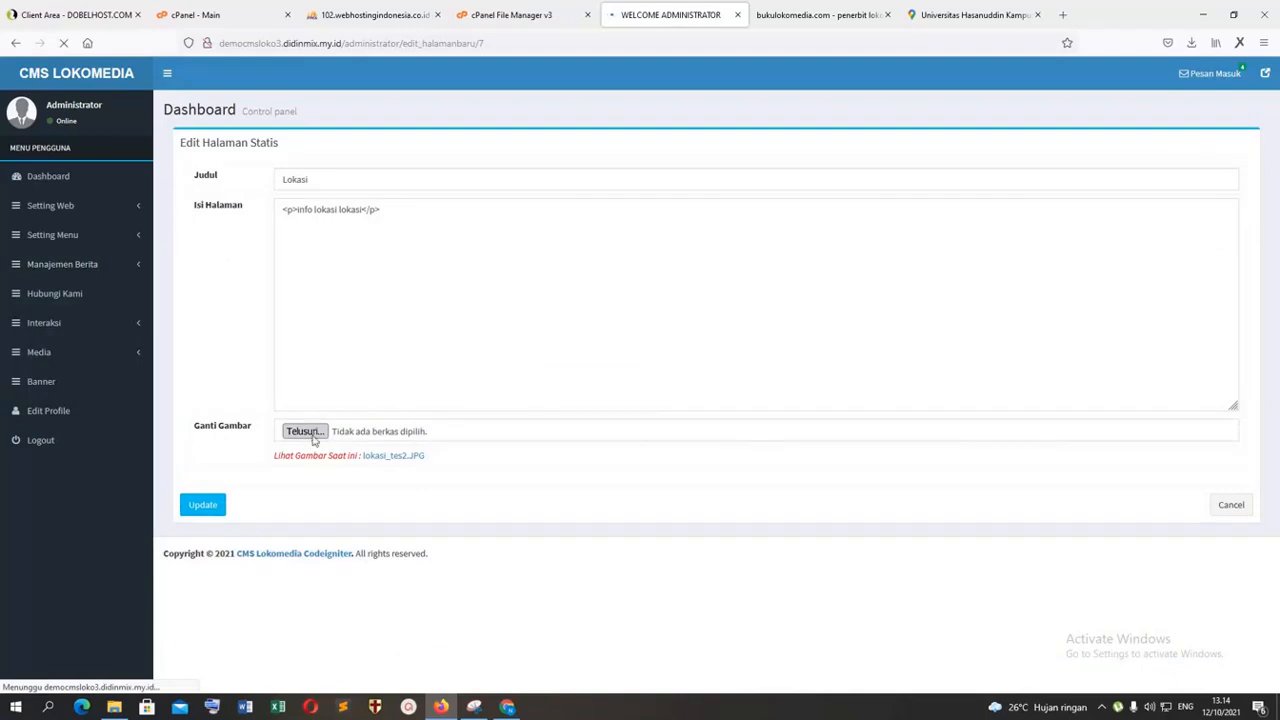
Step: Replace the Lokasi page's image with 32angrybird.jpg, set its text to "info lokasi lokasi", and update the page
left_click(305, 431)
double_click(329, 255)
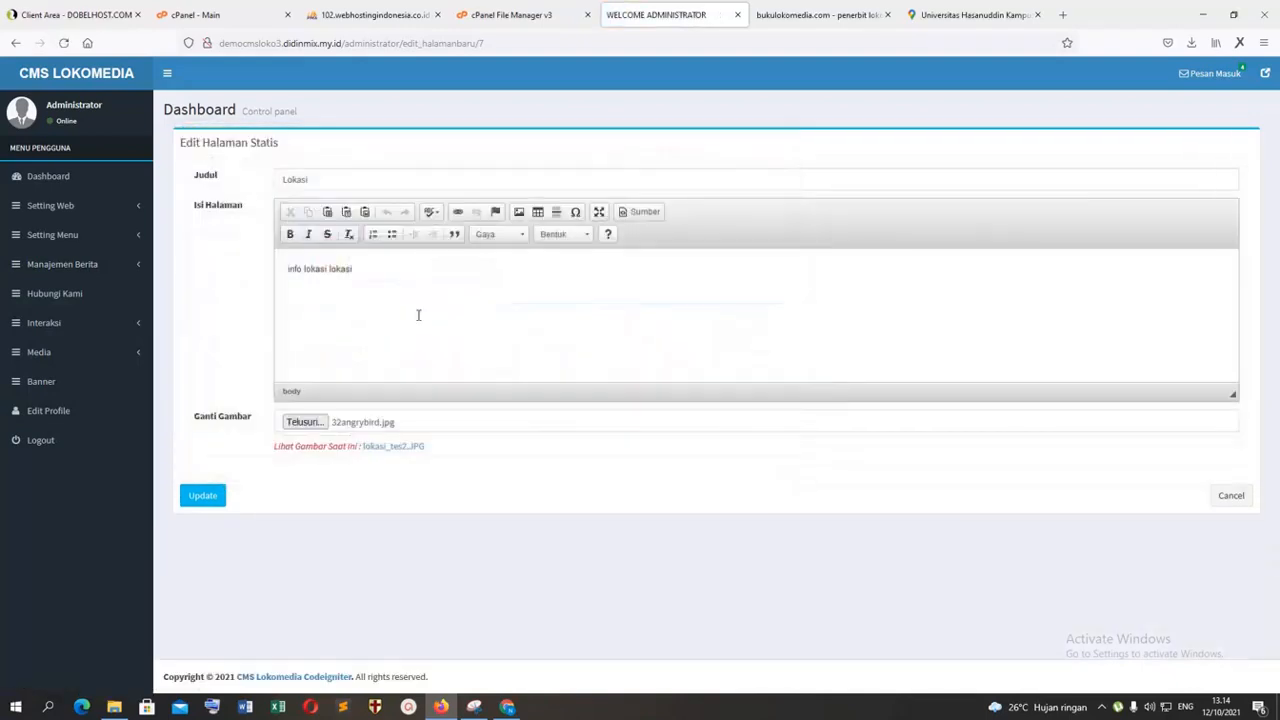
left_click(205, 497)
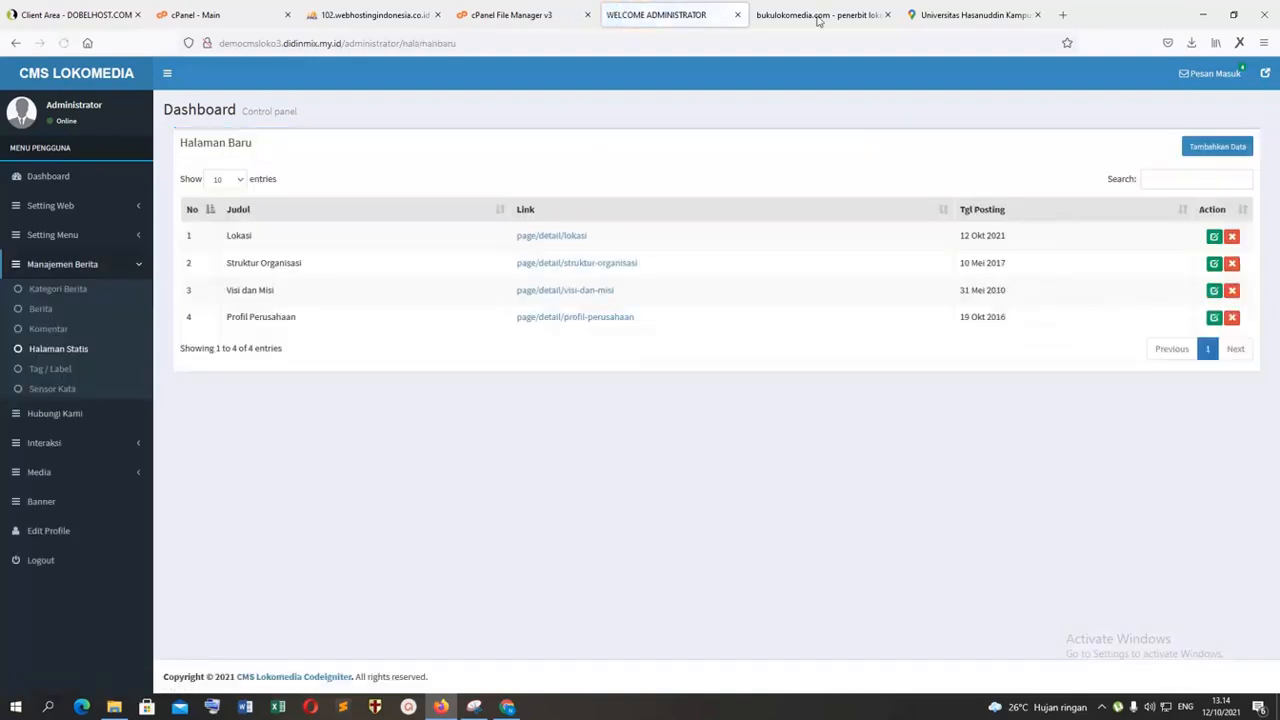
Step: Reload the public Lokasi page and check its replaced image and text
key("ctrl+Tab")
left_click(63, 42)
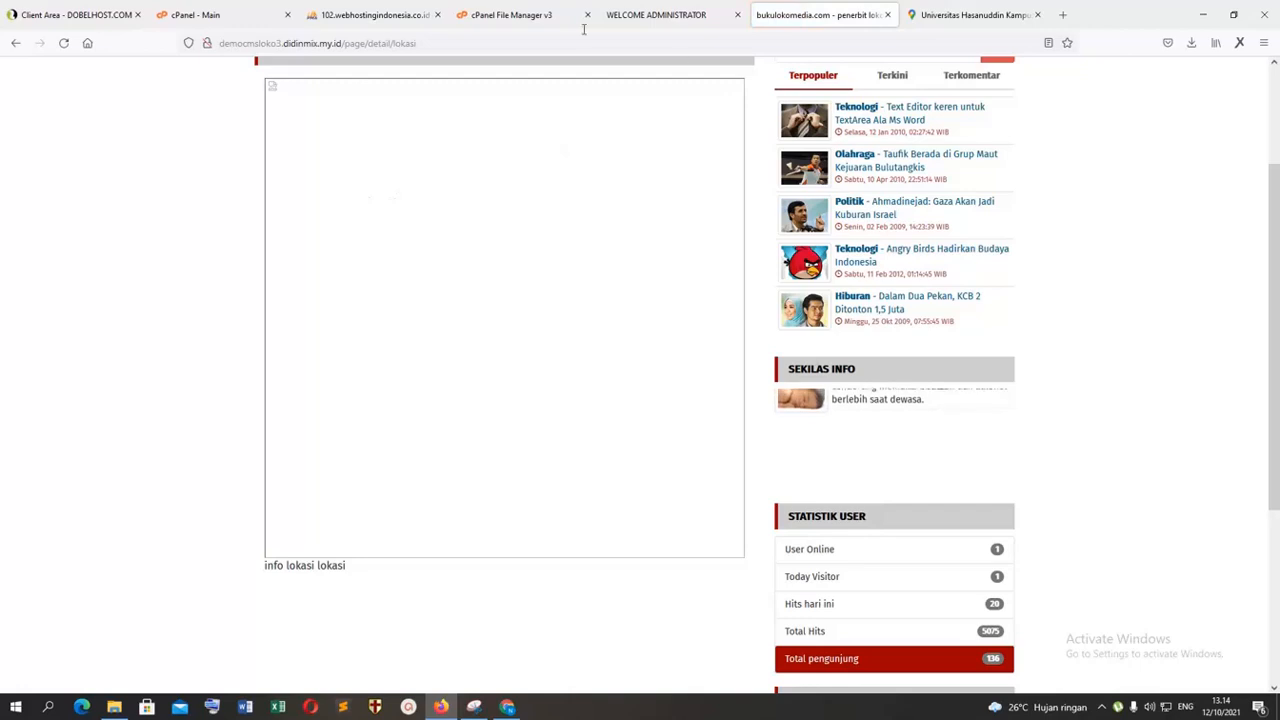
left_click(60, 43)
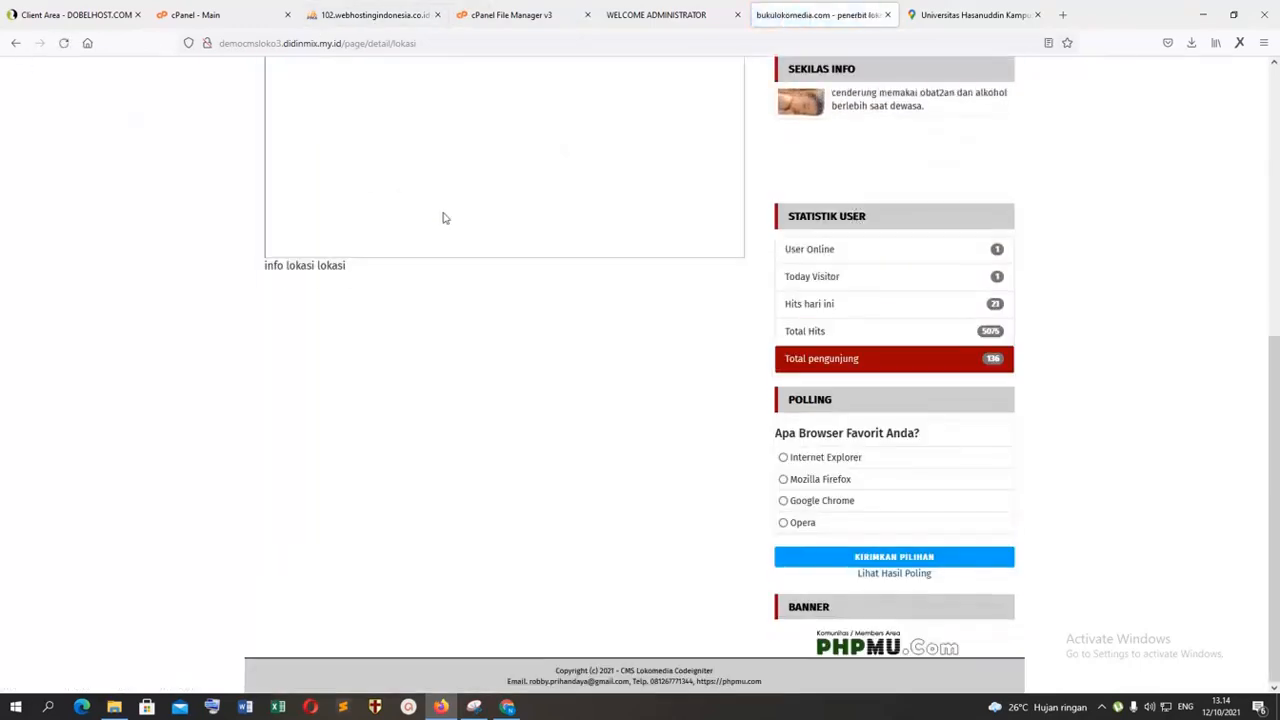
scroll(325, 405, "up", 5)
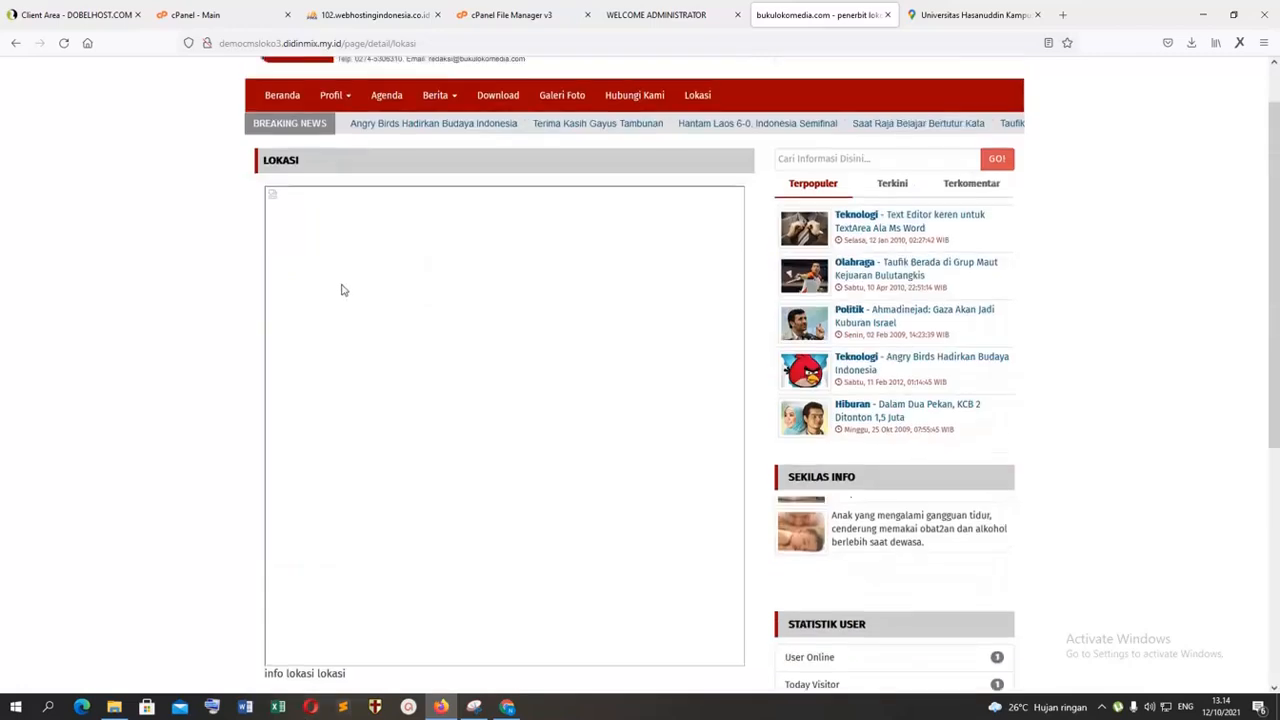
Step: Start a new news article titled "tes" in the Teknologi category with the body text "tes"
left_click(652, 16)
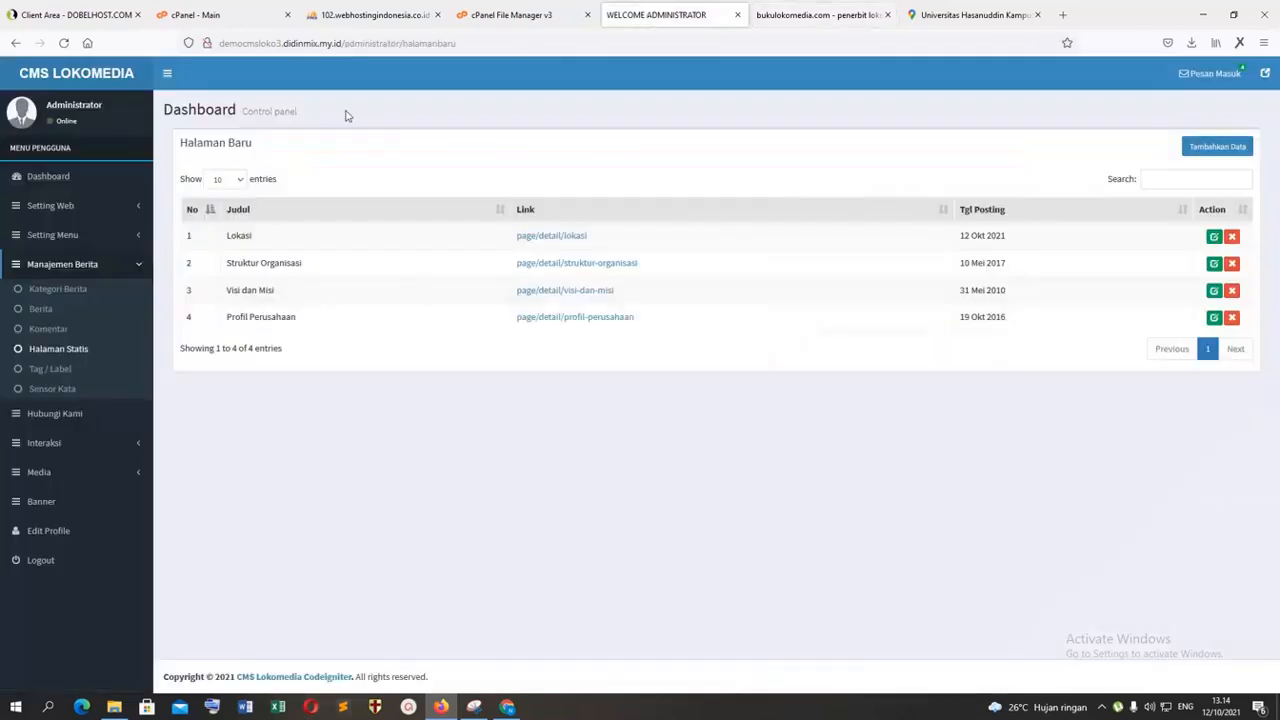
left_click(55, 313)
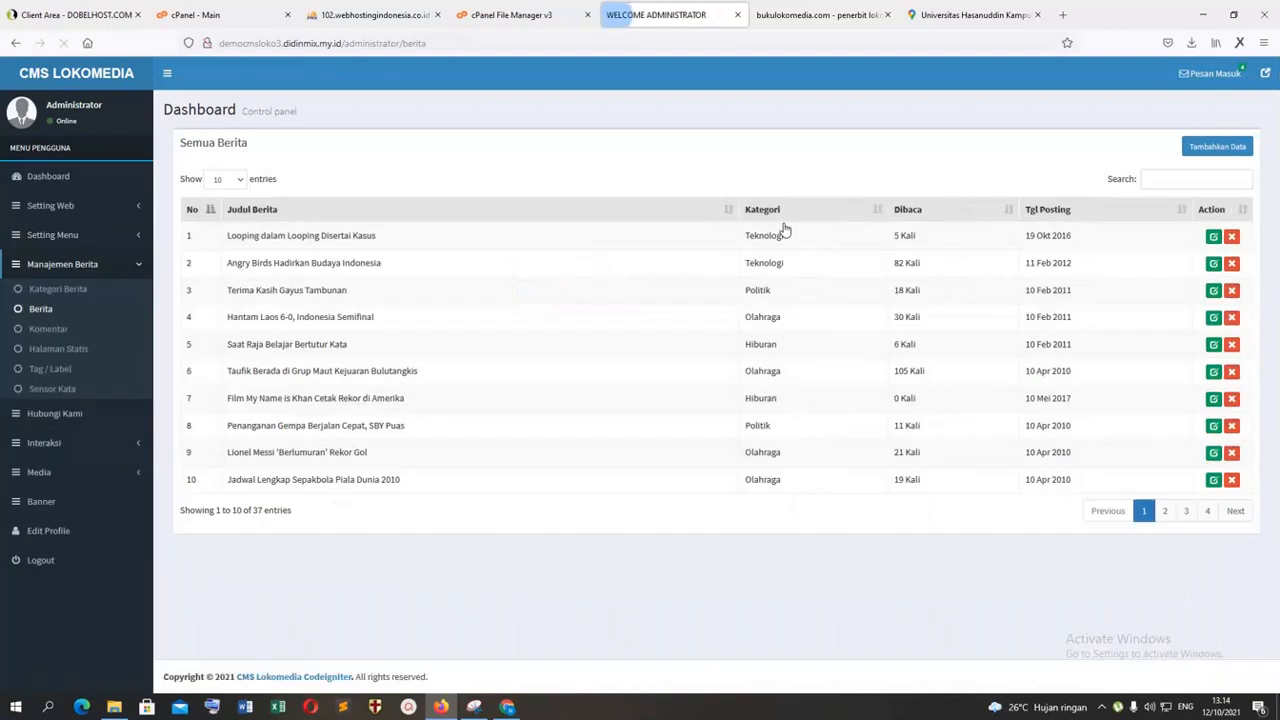
left_click(1211, 150)
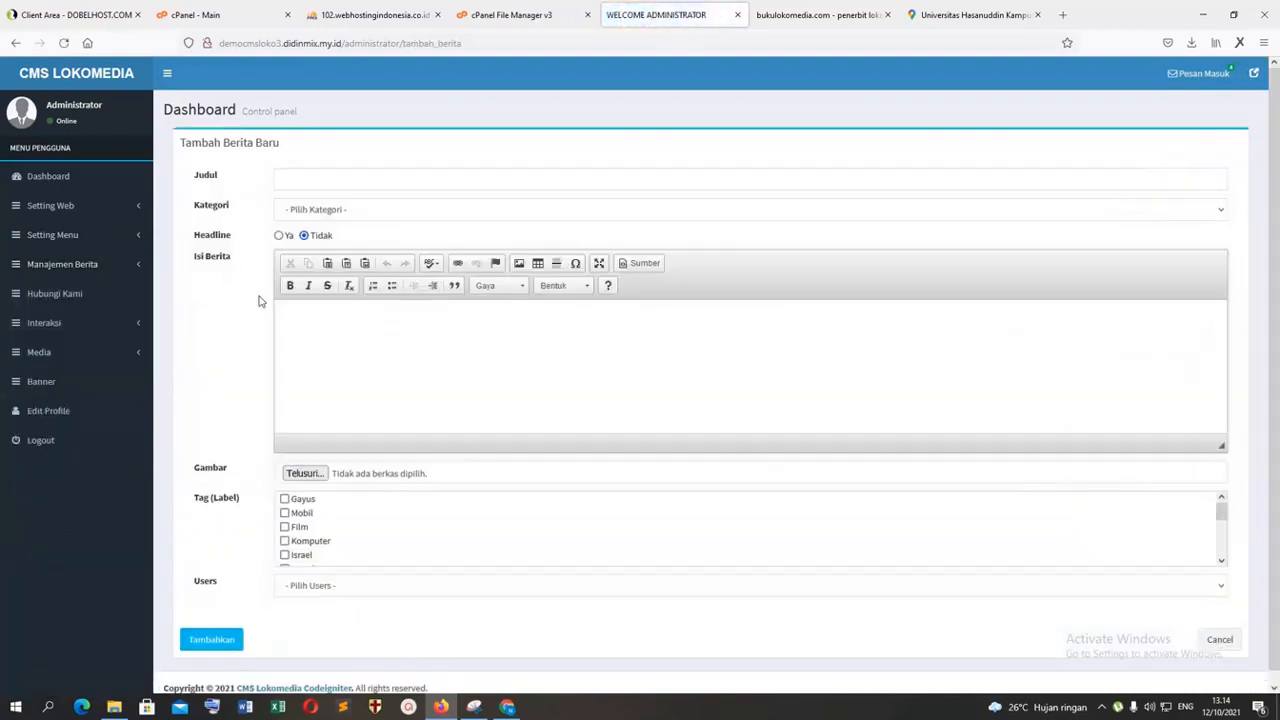
left_click(314, 186)
type("tes")
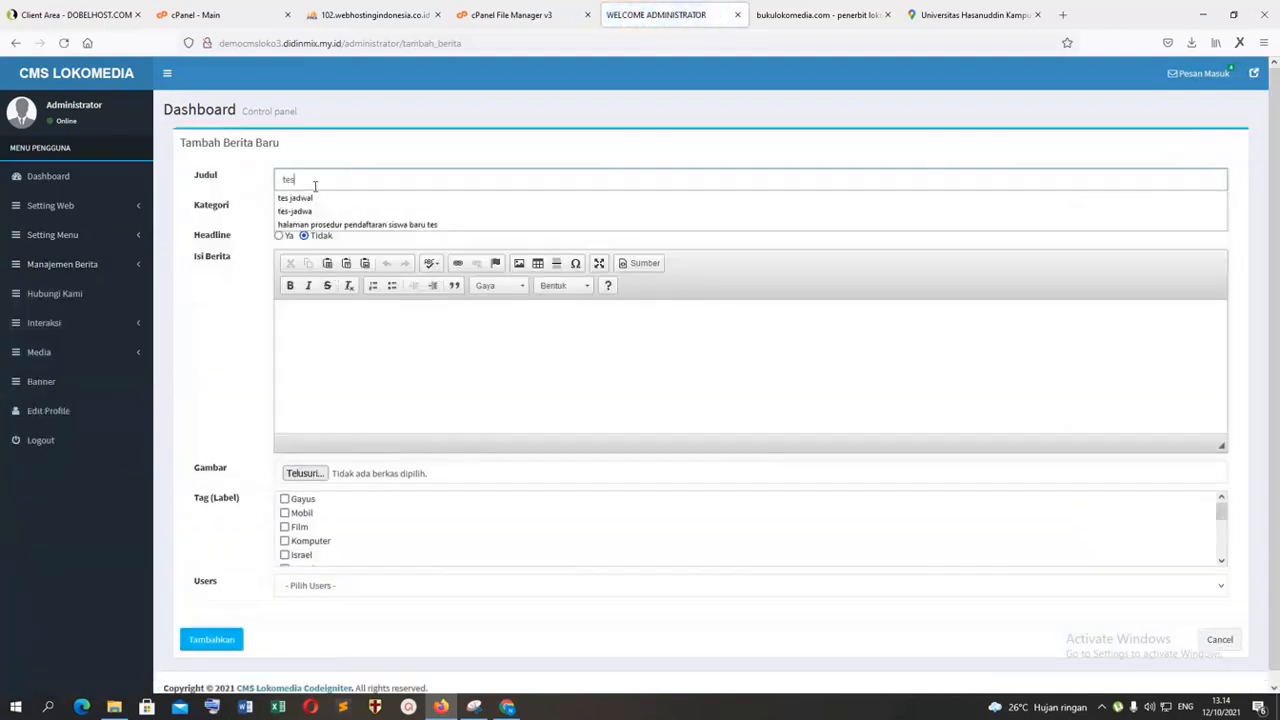
left_click(296, 212)
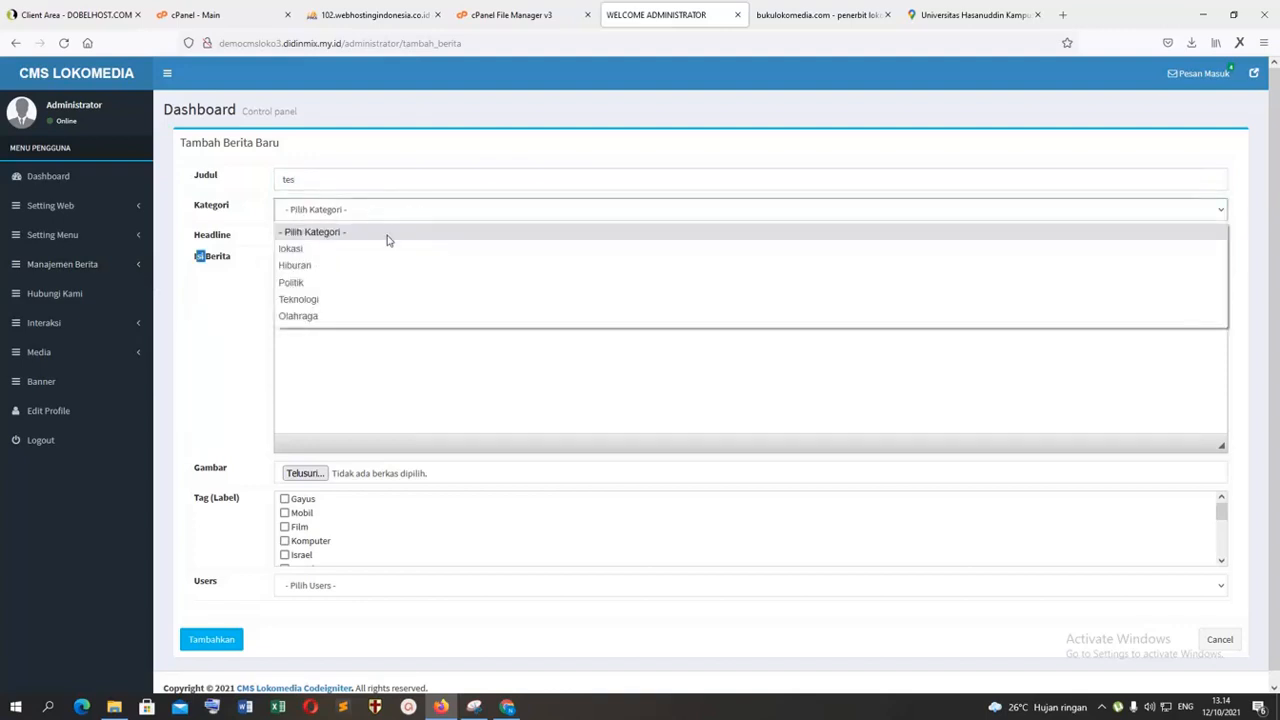
left_click(331, 300)
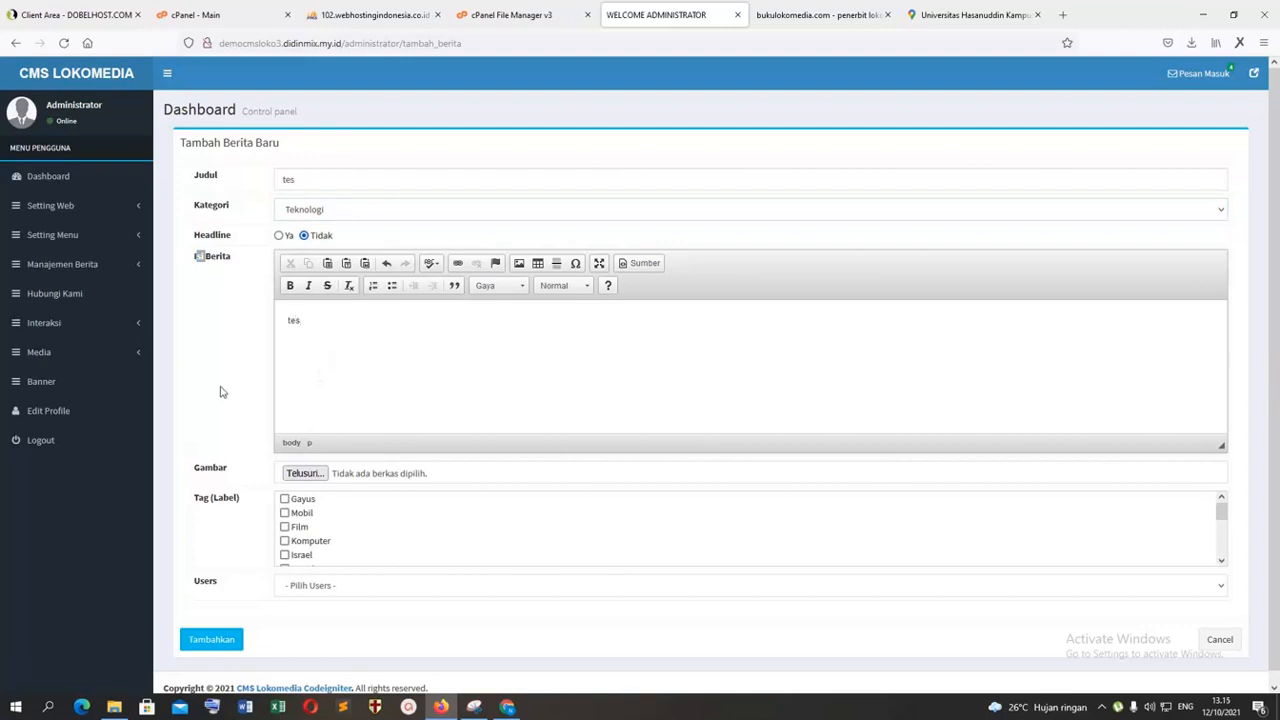
Step: Attach lokasi tes.JPG to the new article, assign it to the Administrator user, and add the article
left_click(305, 474)
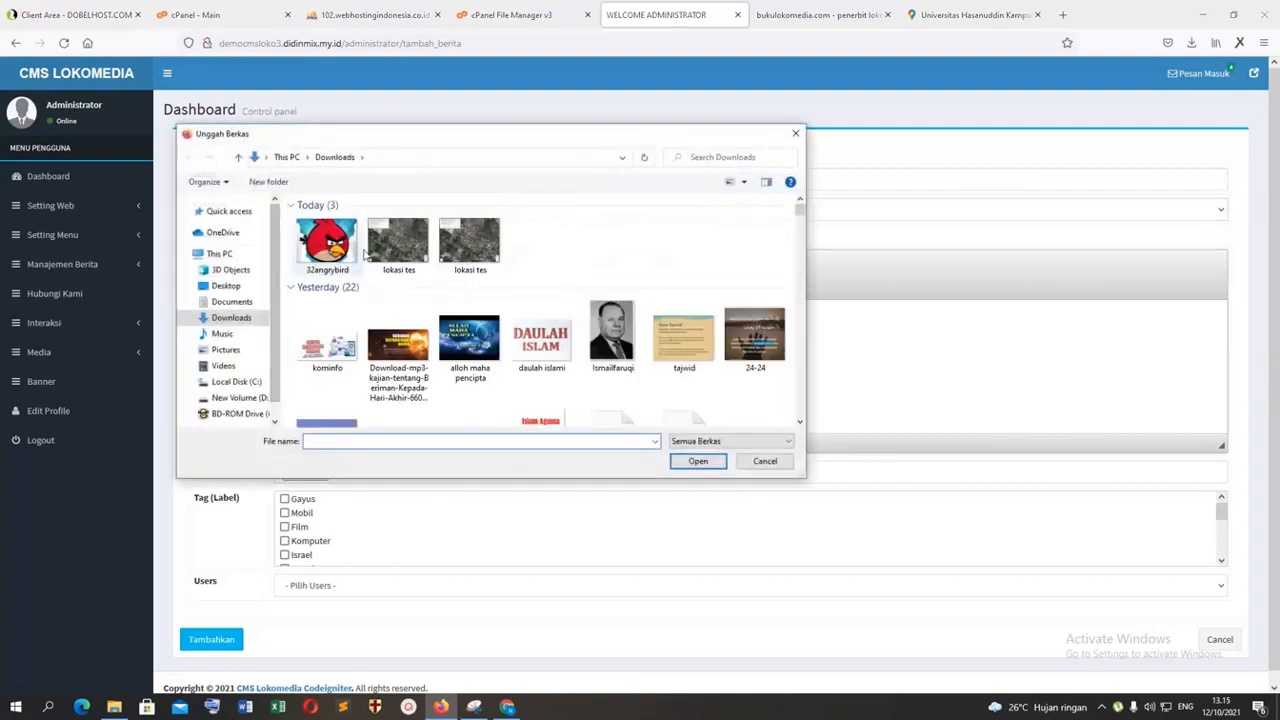
double_click(378, 253)
scroll(330, 515, "down", 5)
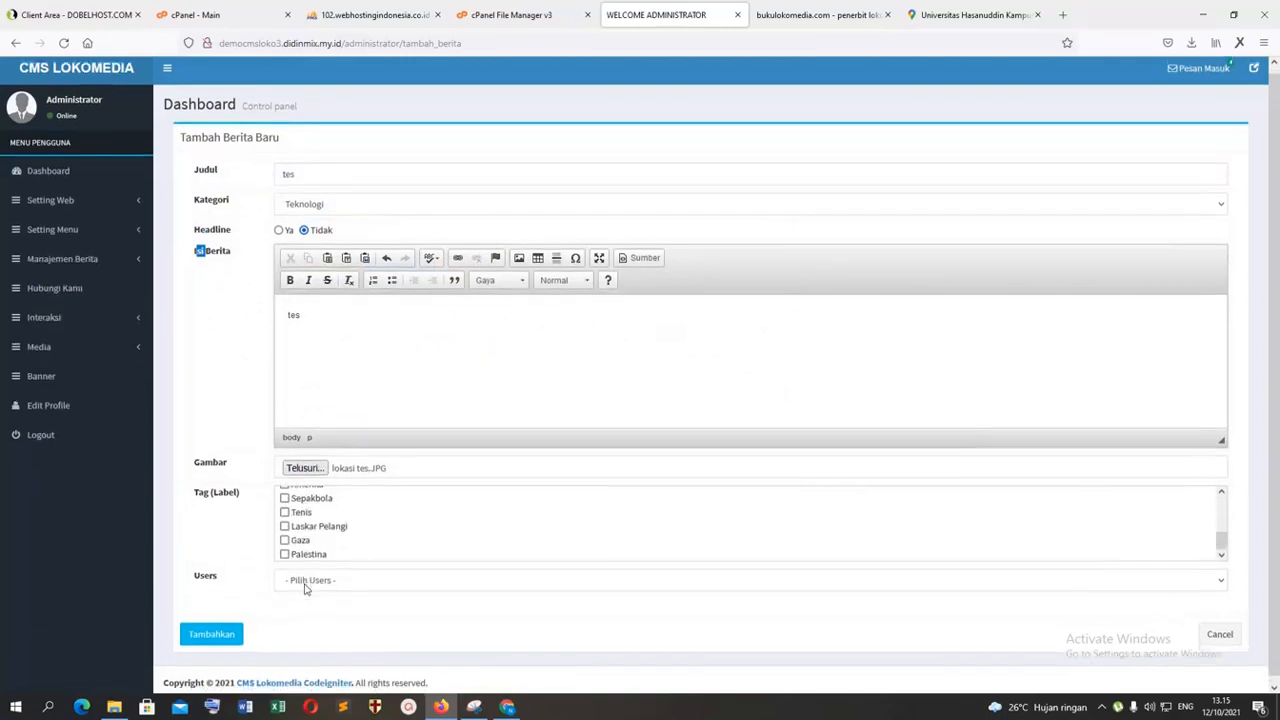
left_click(303, 580)
left_click(318, 613)
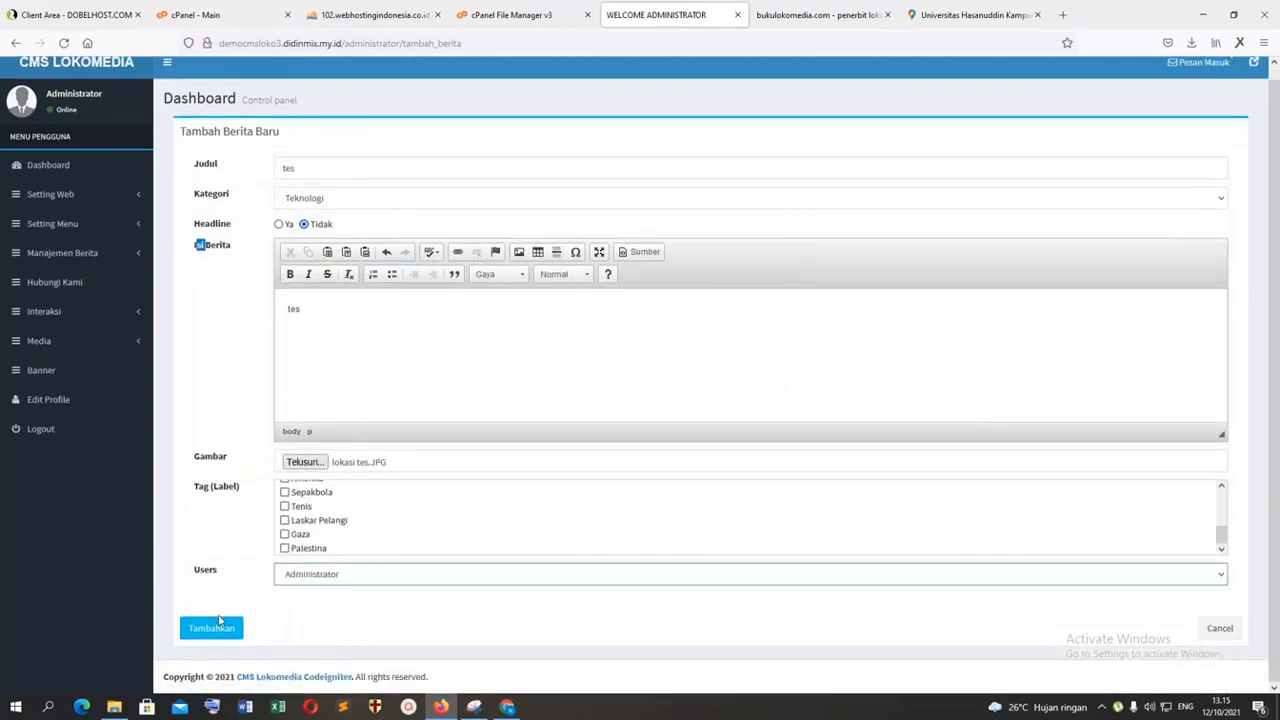
left_click(207, 629)
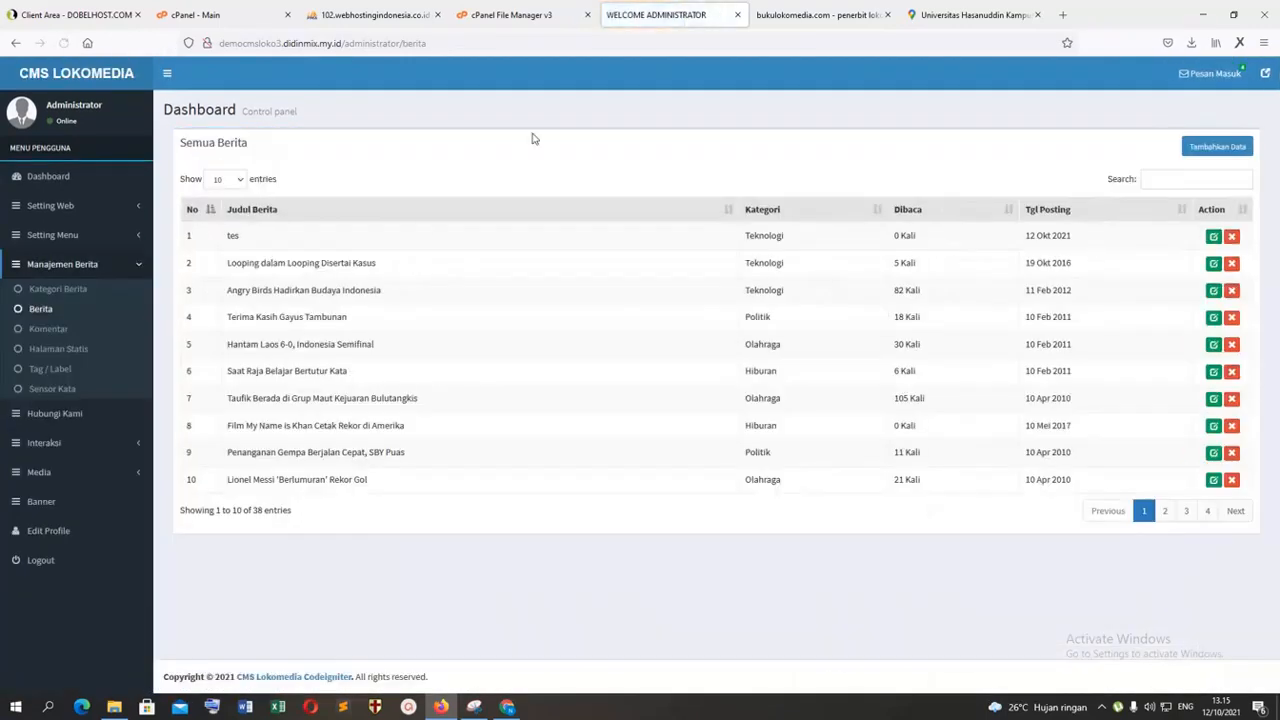
Step: Open the "tes" article from the public home page and examine its map image
left_click(830, 19)
left_click(291, 156)
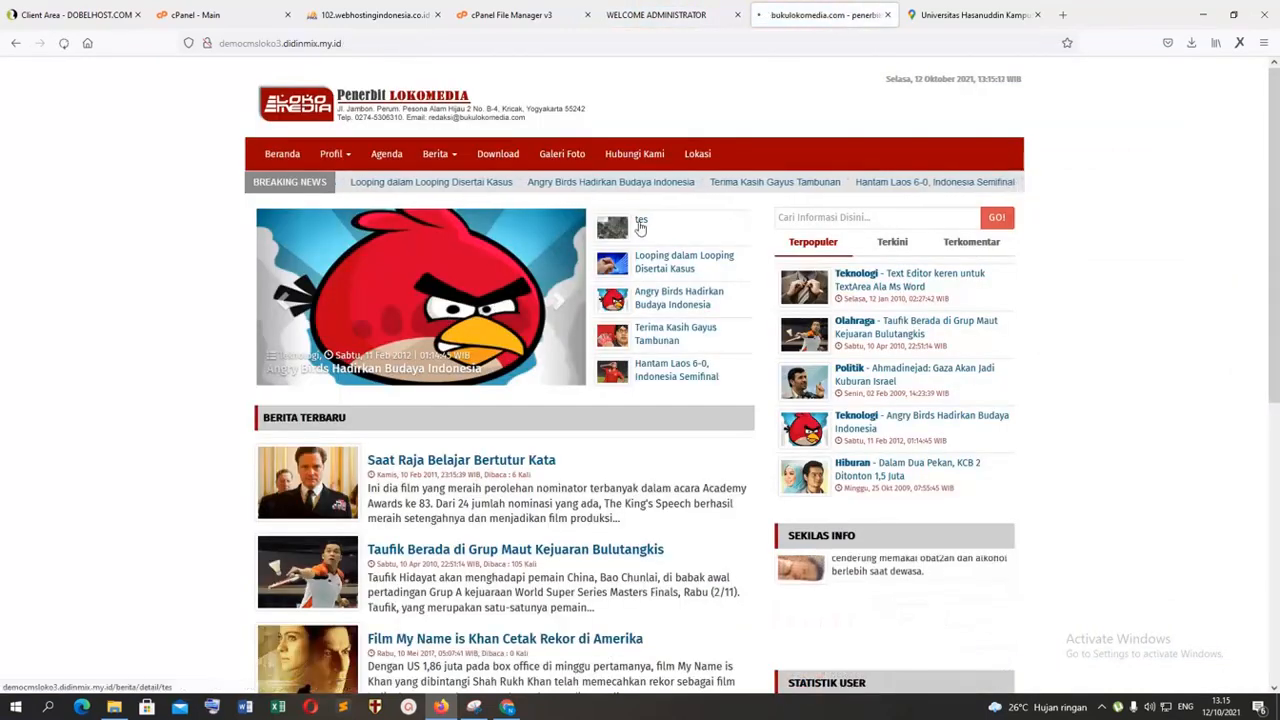
left_click(640, 222)
scroll(640, 227, "down", 5)
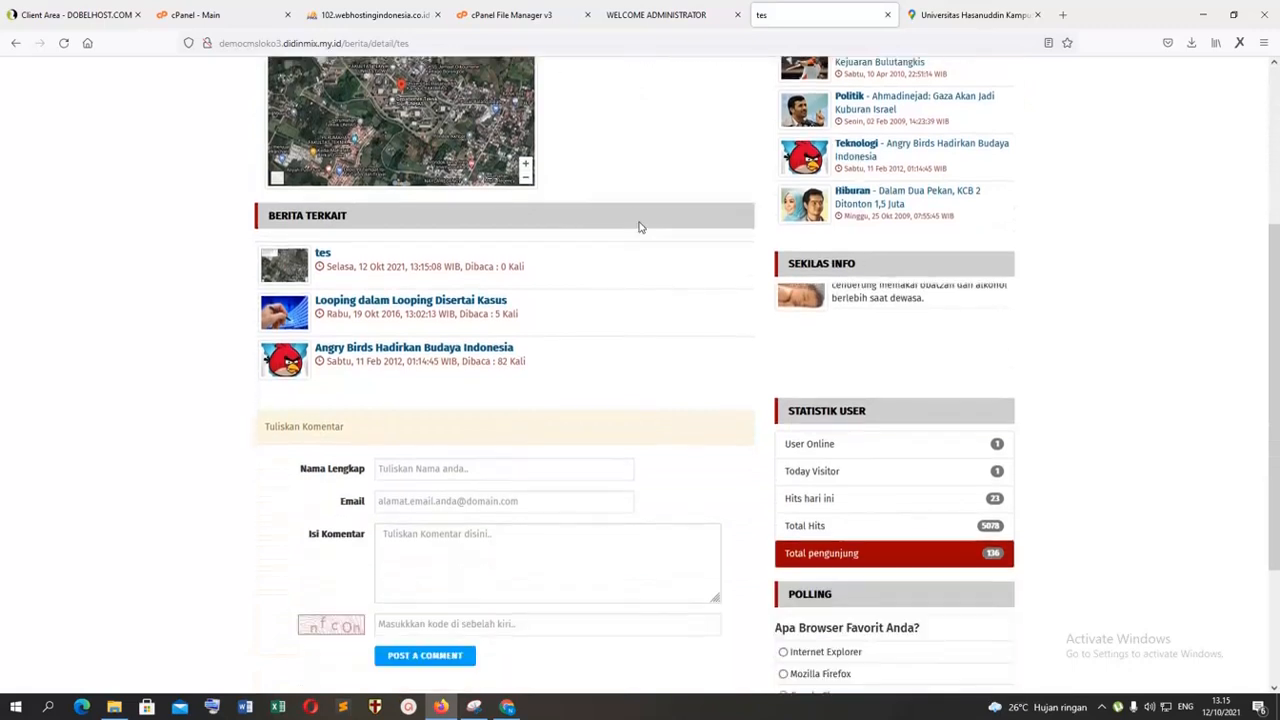
scroll(640, 227, "up", 4)
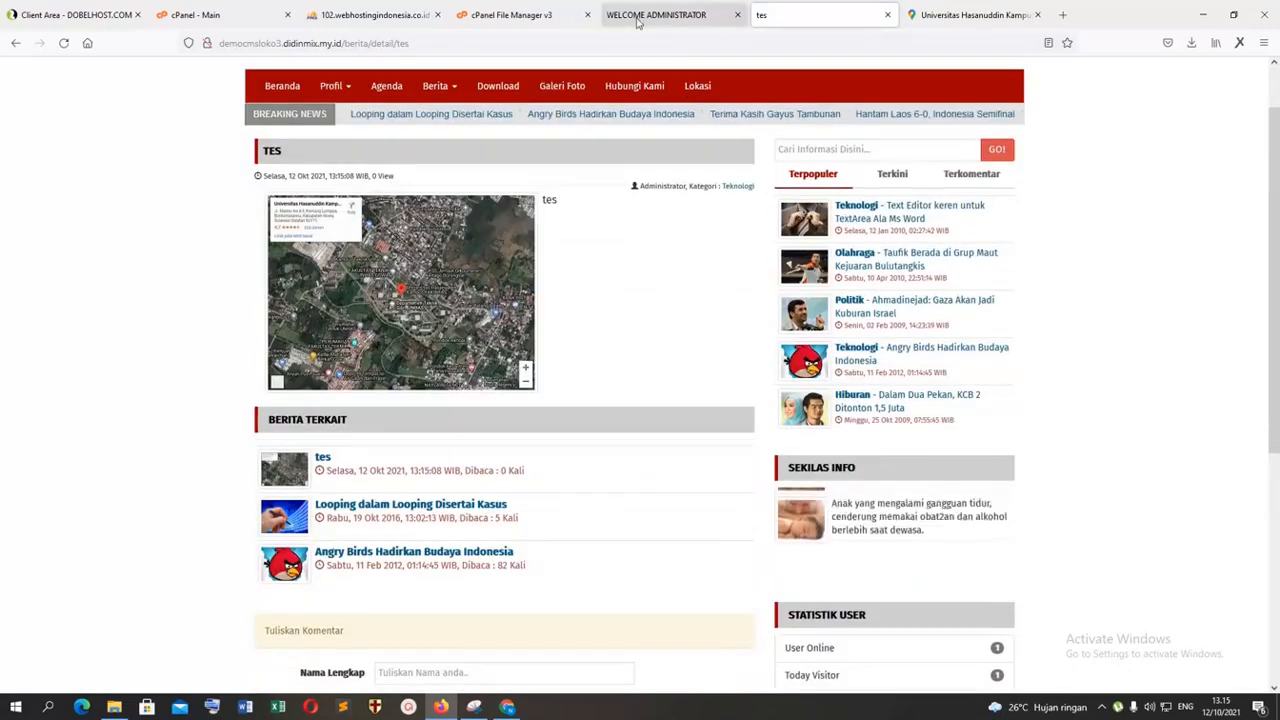
Step: Copy the link text berita/kategori/lokasi of the lokasi category from the CMS news categories
left_click(637, 17)
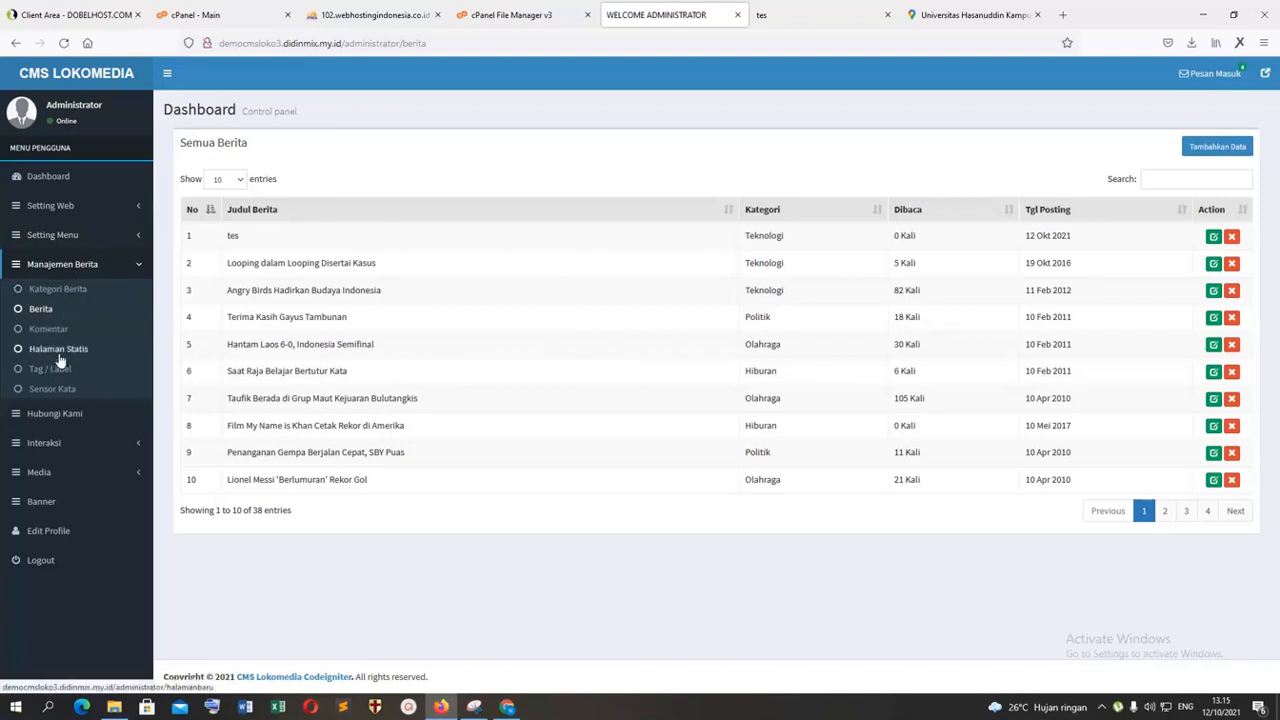
left_click(61, 290)
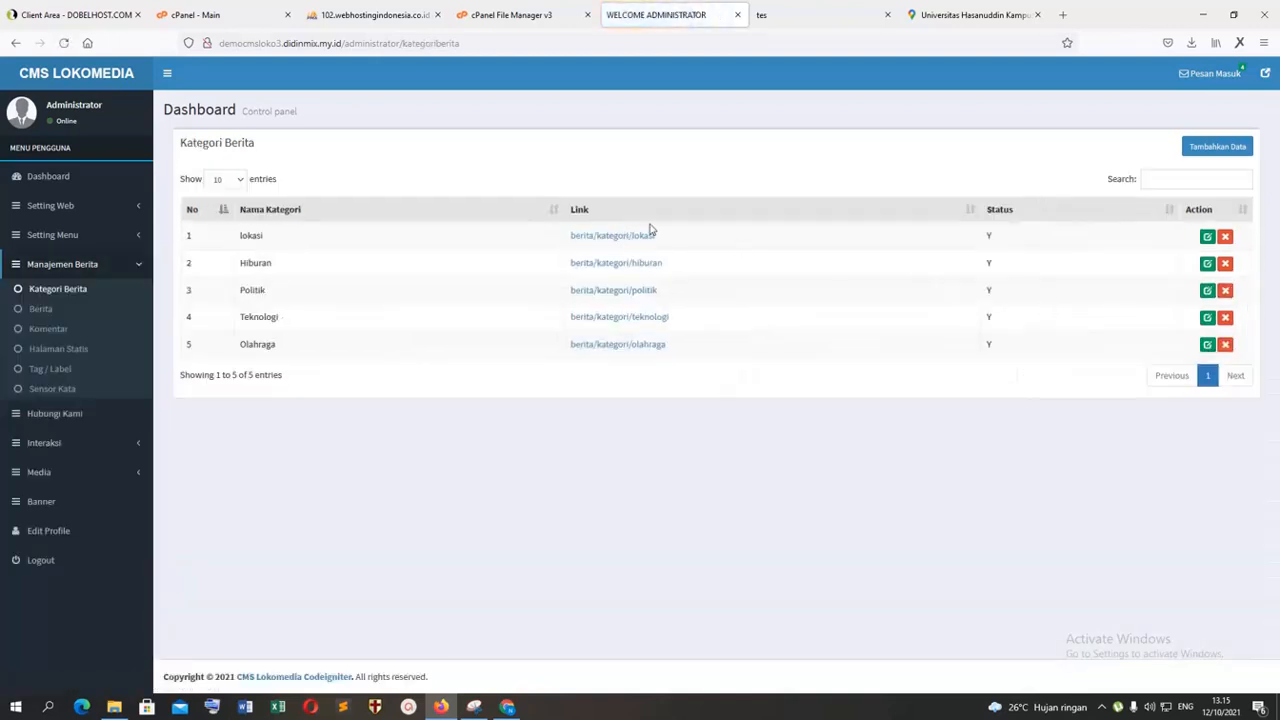
right_click(572, 241)
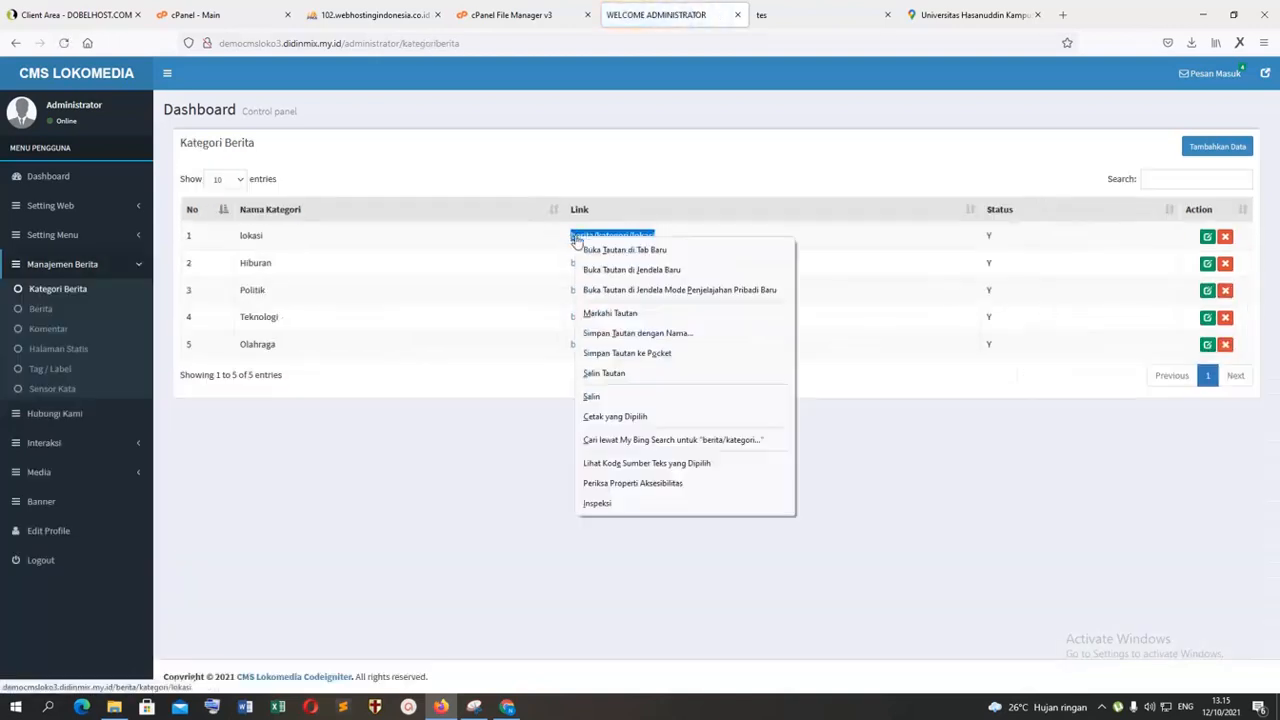
left_click(603, 400)
Step: Set the Lokasi main menu entry's link to berita/kategori/lokasi and update it
left_click(52, 234)
left_click(55, 259)
left_click(1207, 510)
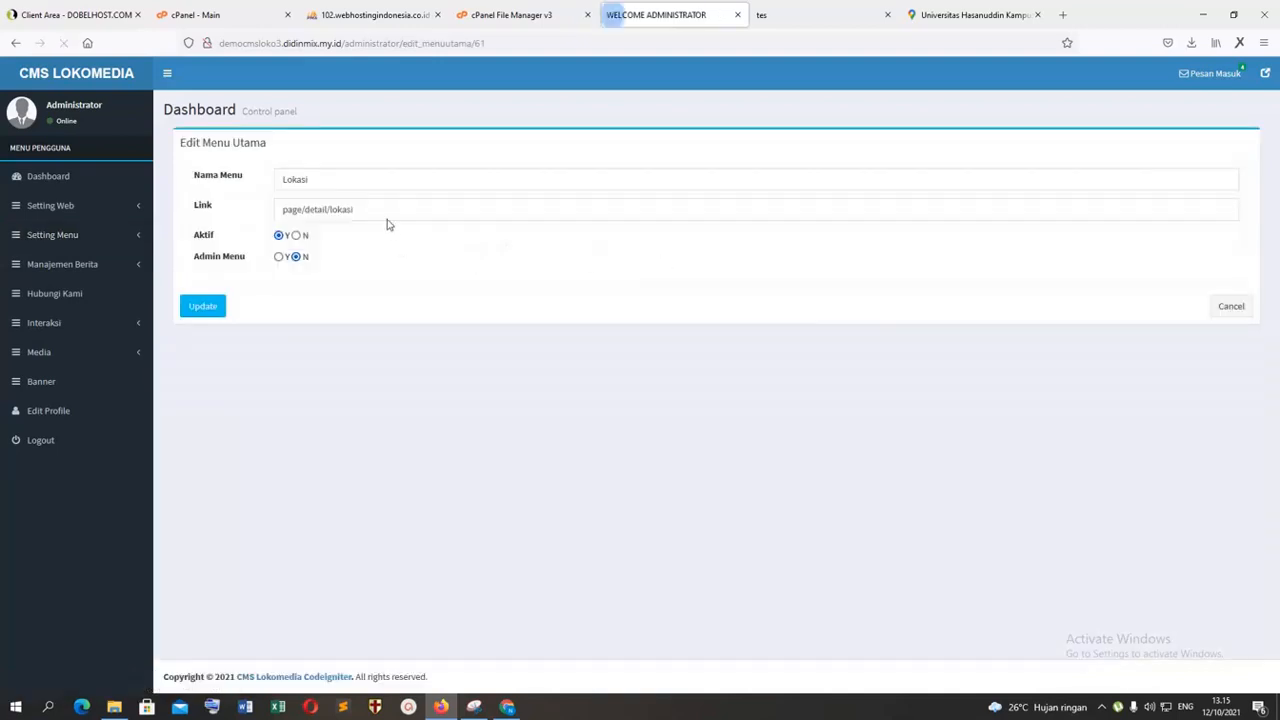
left_click_drag(386, 214, 268, 208)
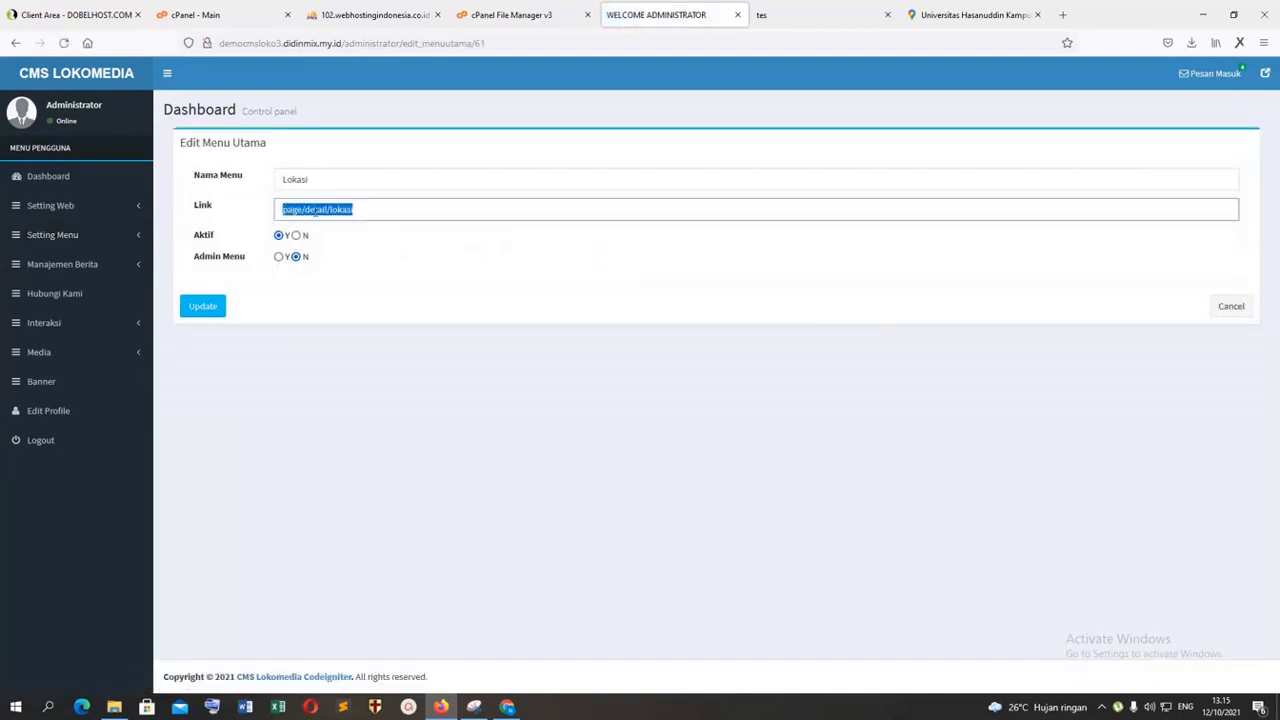
right_click(316, 212)
left_click(352, 309)
left_click(210, 306)
Step: Open Lokasi from the public site's navigation and reload the page to check the category's content
left_click(790, 15)
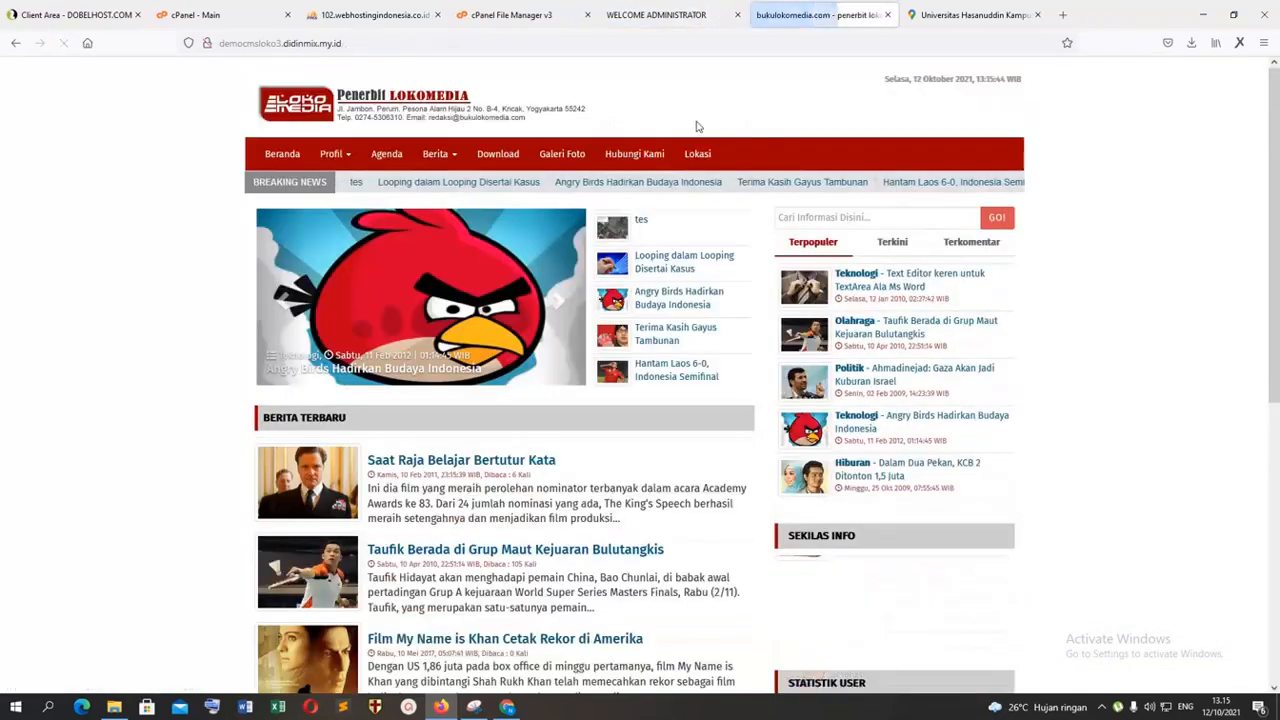
left_click(696, 156)
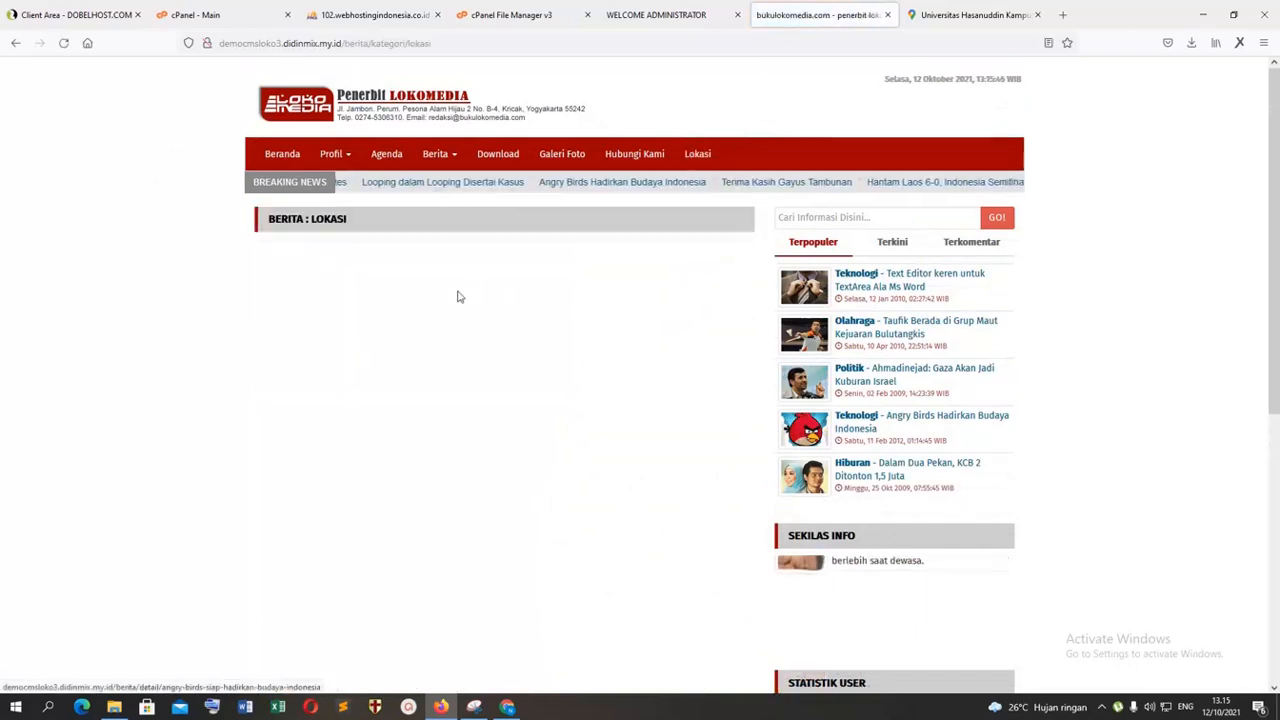
scroll(534, 277, "down", 5)
scroll(534, 277, "up", 5)
left_click(63, 44)
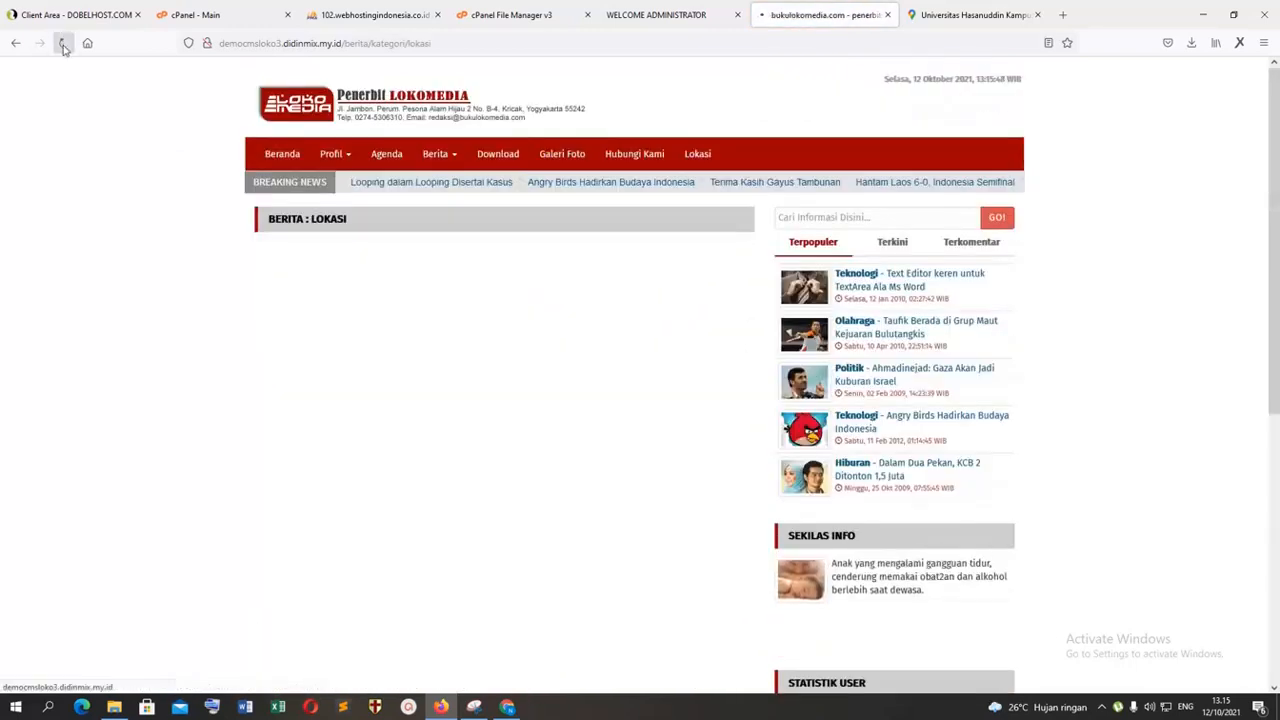
Step: Review the Lokasi entry's link in the CMS main menu list and reload the public category page
left_click(673, 18)
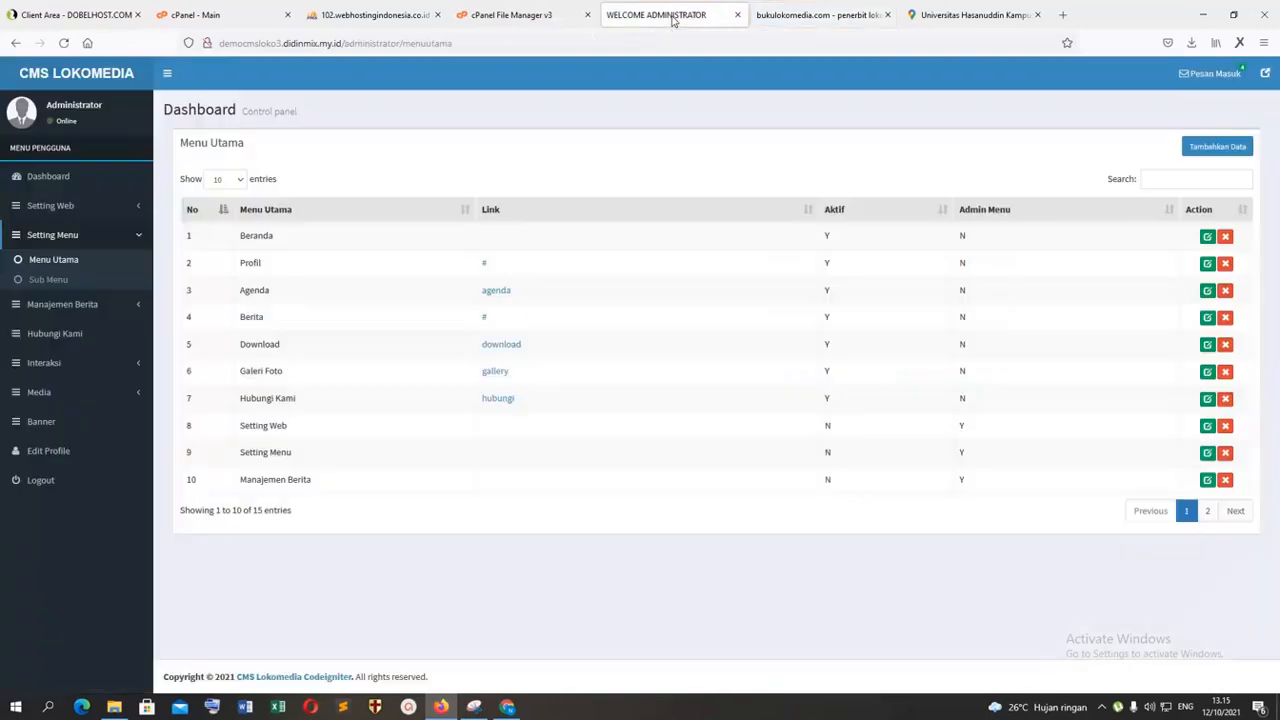
left_click(1207, 510)
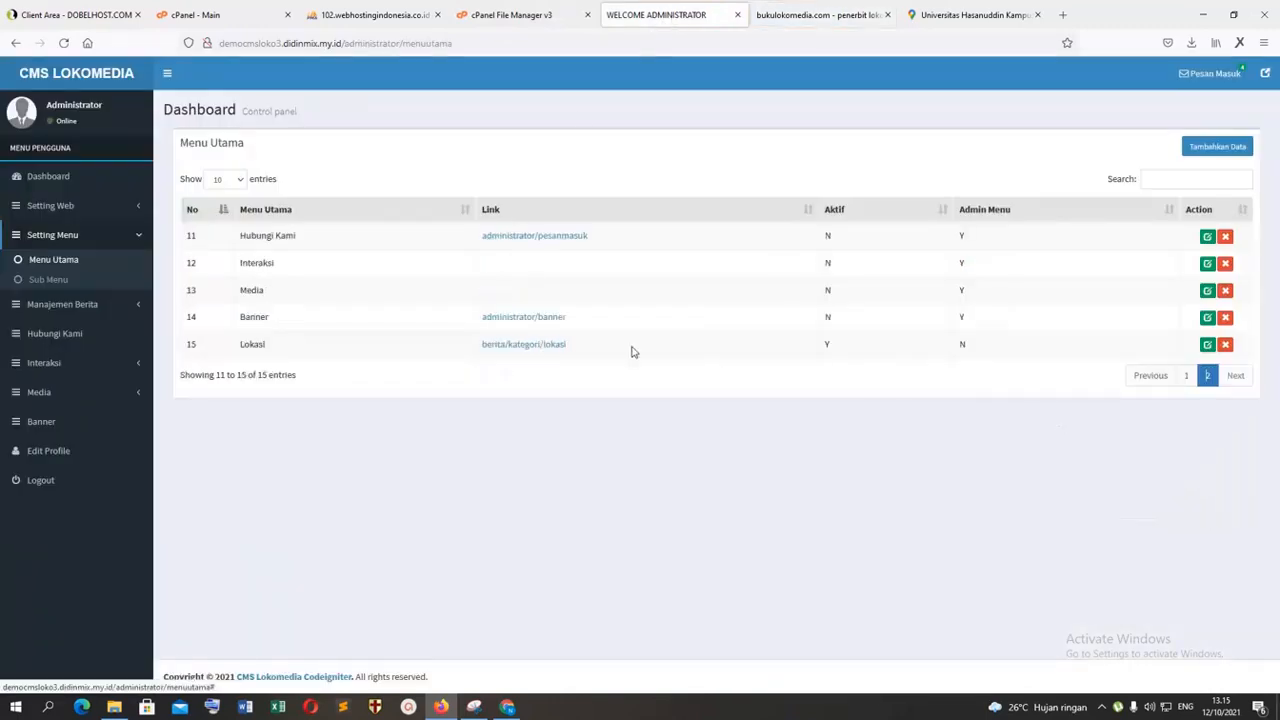
left_click(466, 345)
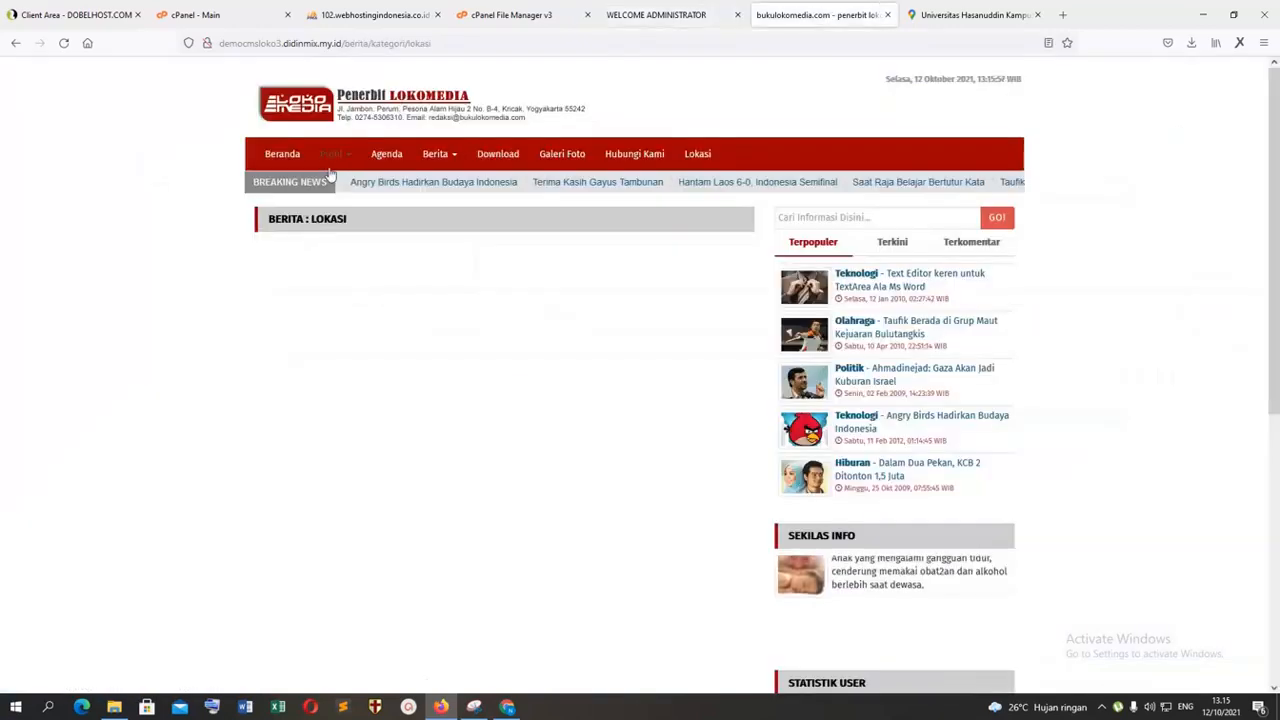
left_click(63, 43)
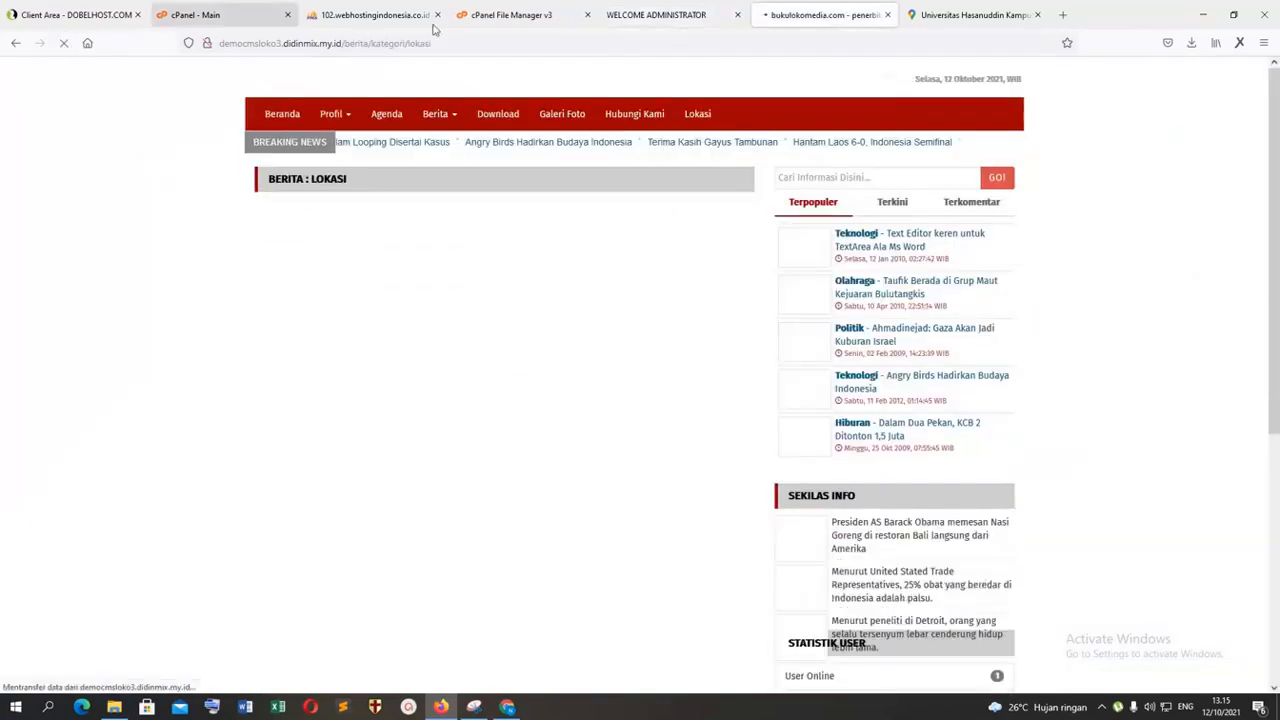
Step: Change the category of the tes news article in the CMS to lokasi and update the article
left_click(666, 8)
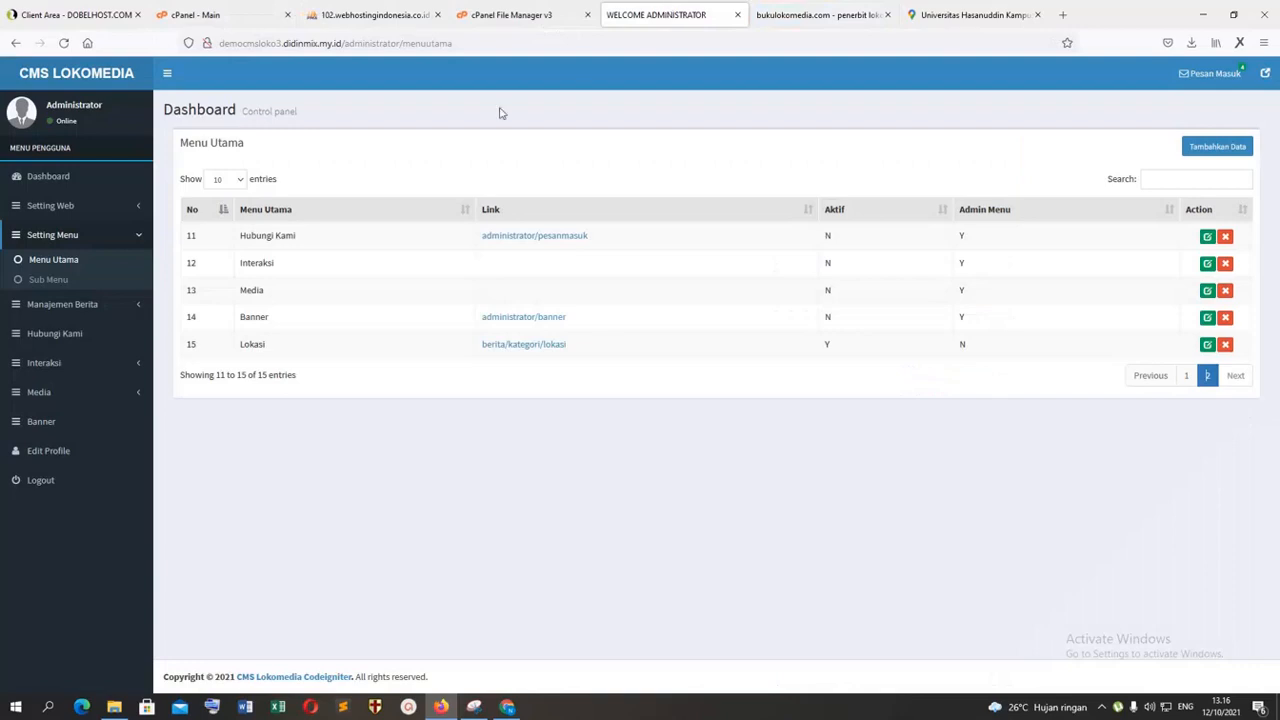
left_click(72, 309)
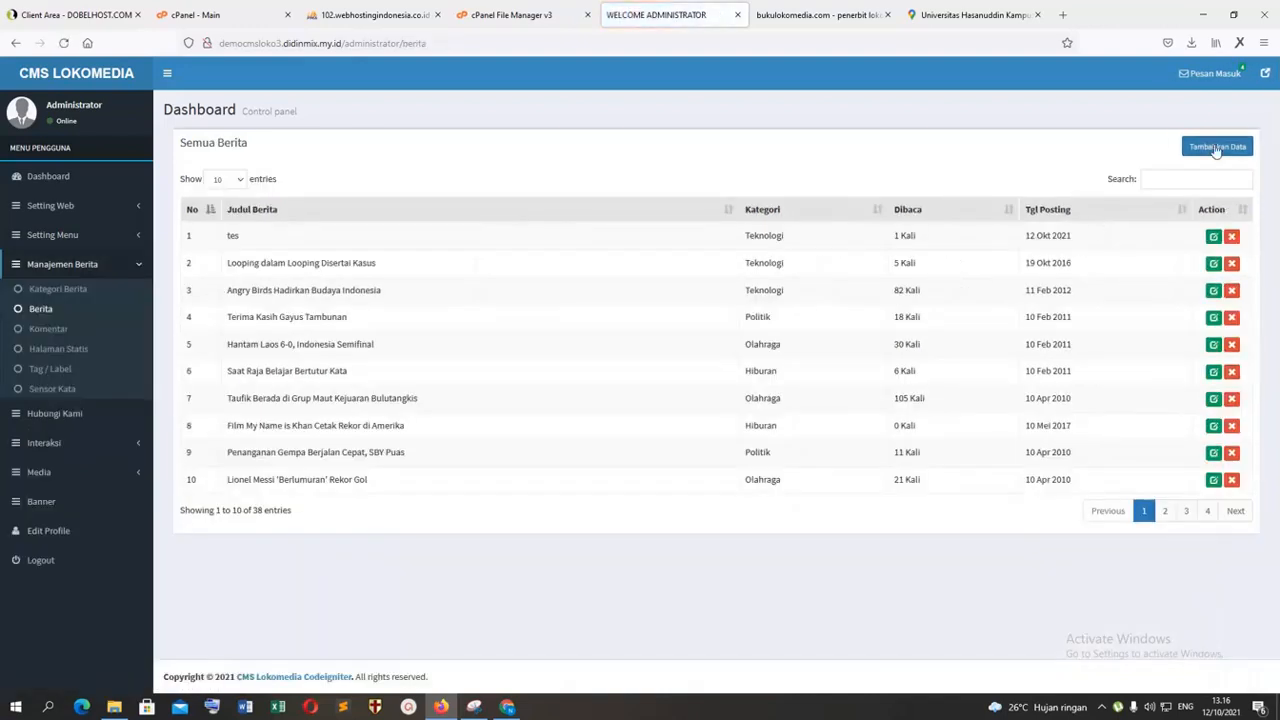
left_click(1213, 236)
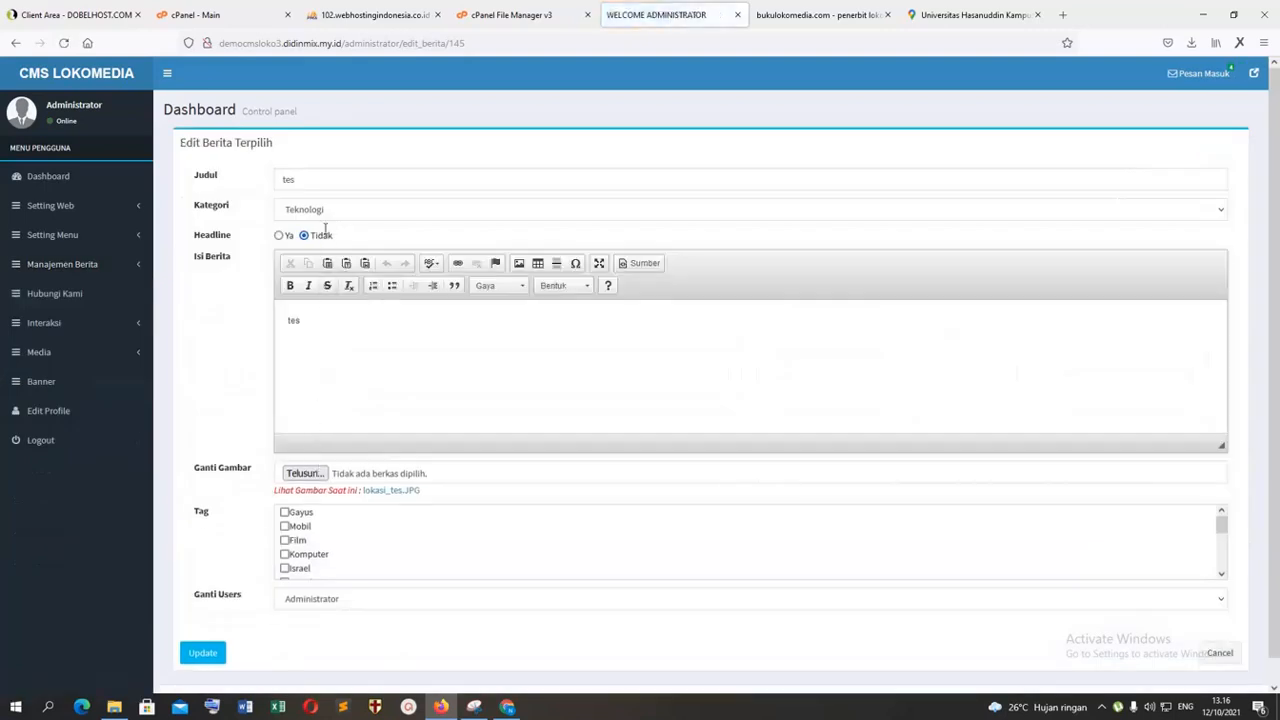
left_click(323, 212)
left_click(314, 248)
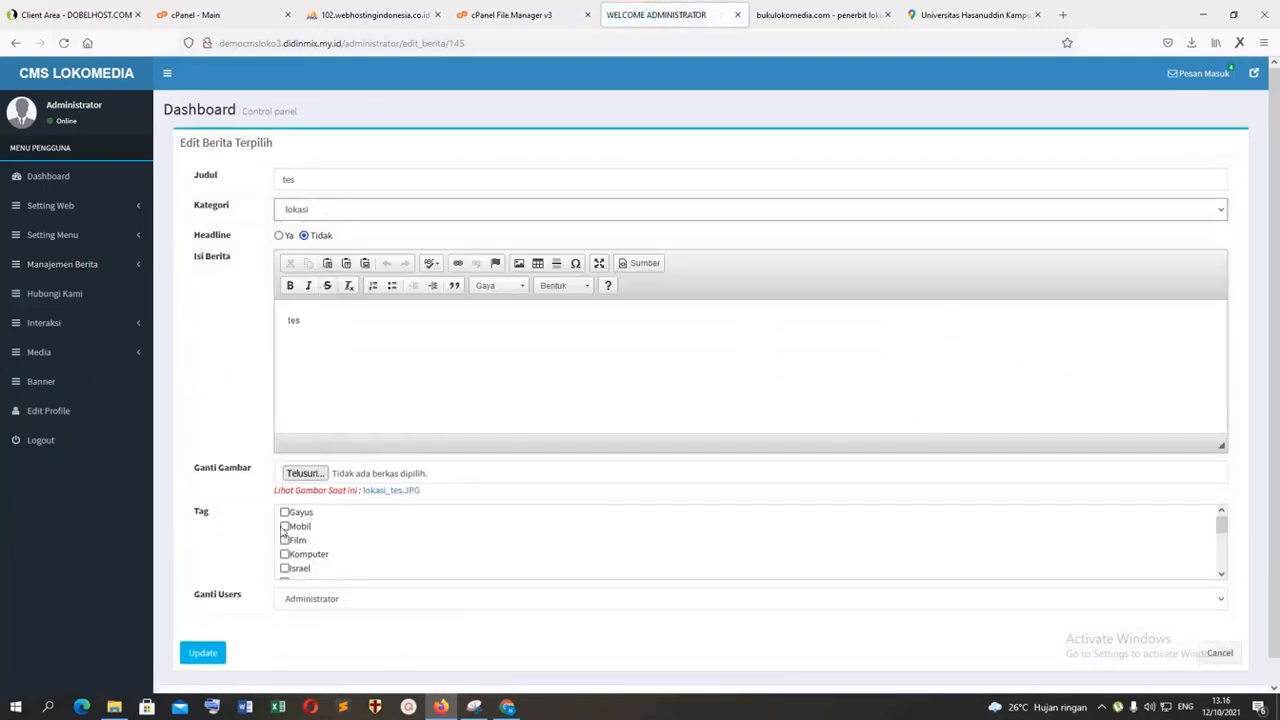
scroll(284, 530, "down", 1)
left_click(206, 626)
Step: Reload the lokasi category page on the public site and open its tes article
left_click(803, 14)
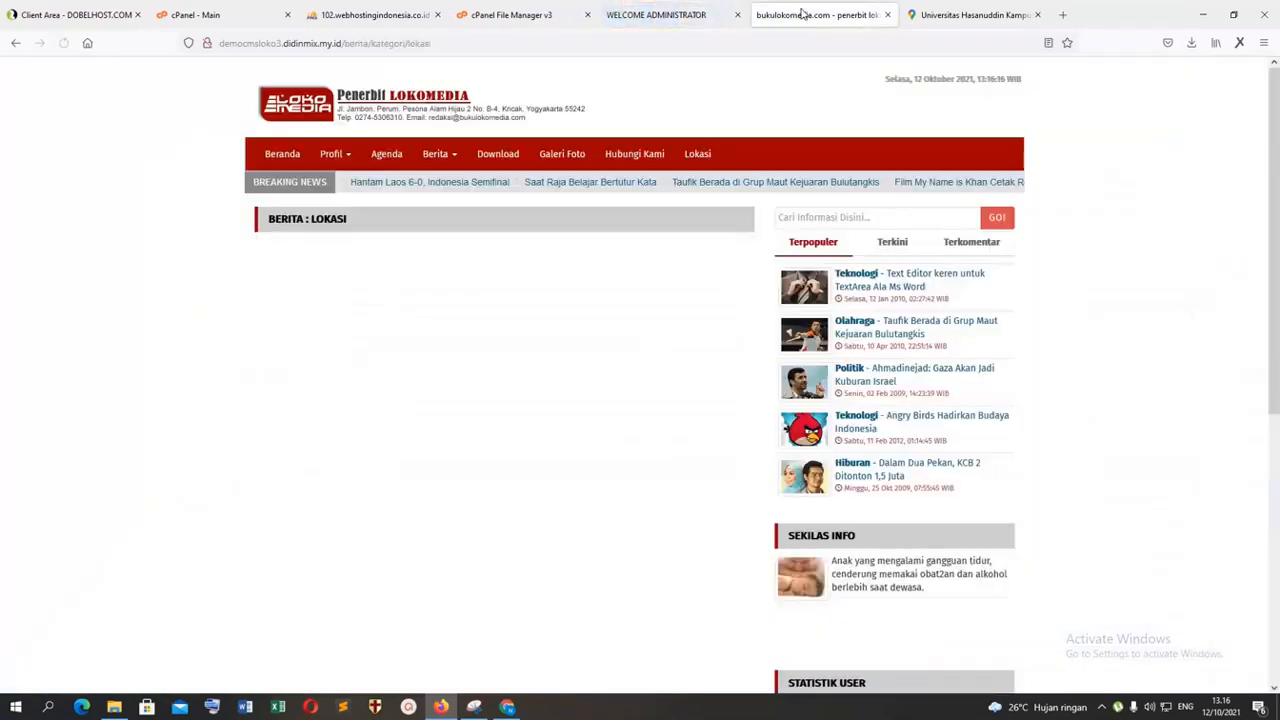
left_click(63, 43)
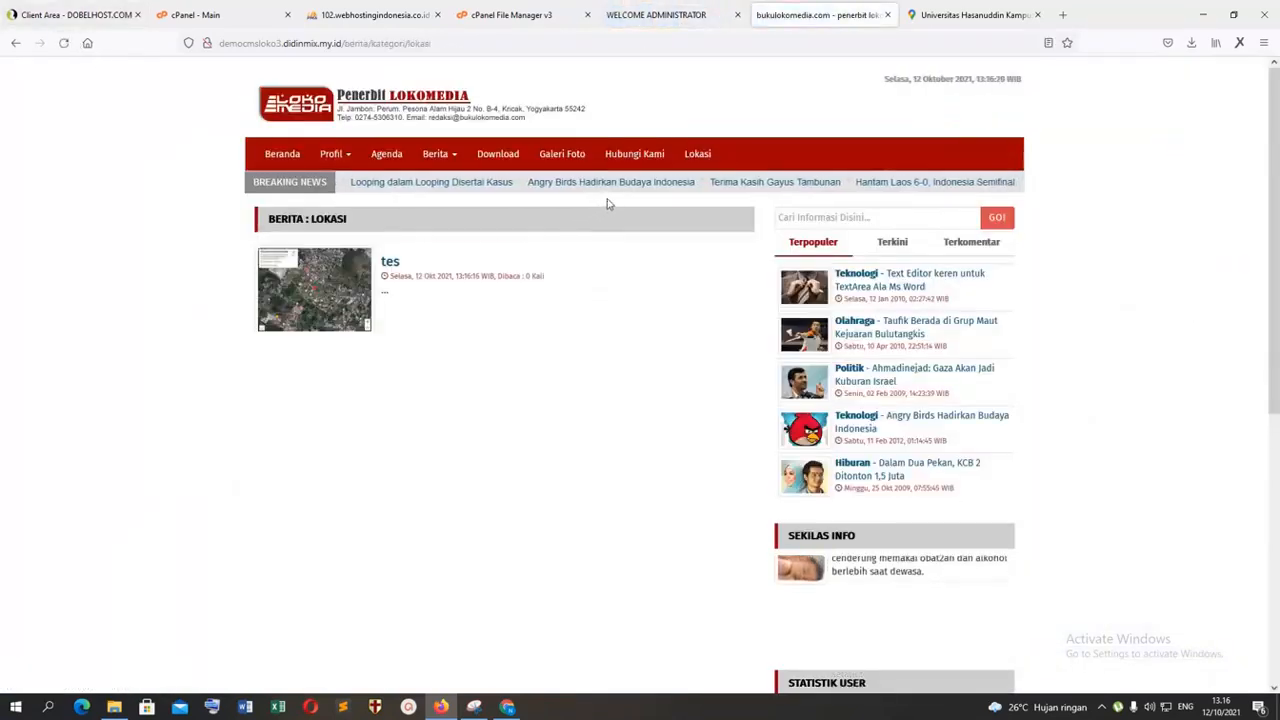
left_click(390, 261)
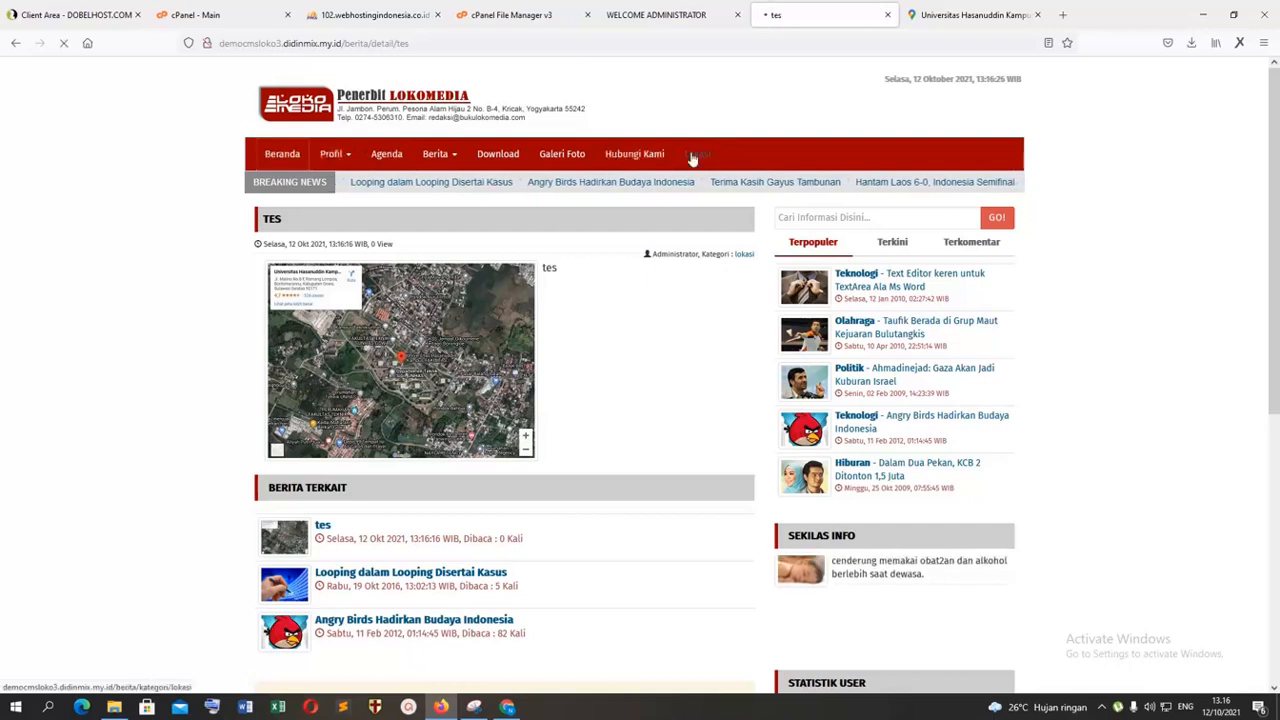
Step: Review the CMS main menu and submenu lists, and compare them with the Profil submenu on the public site
left_click(652, 15)
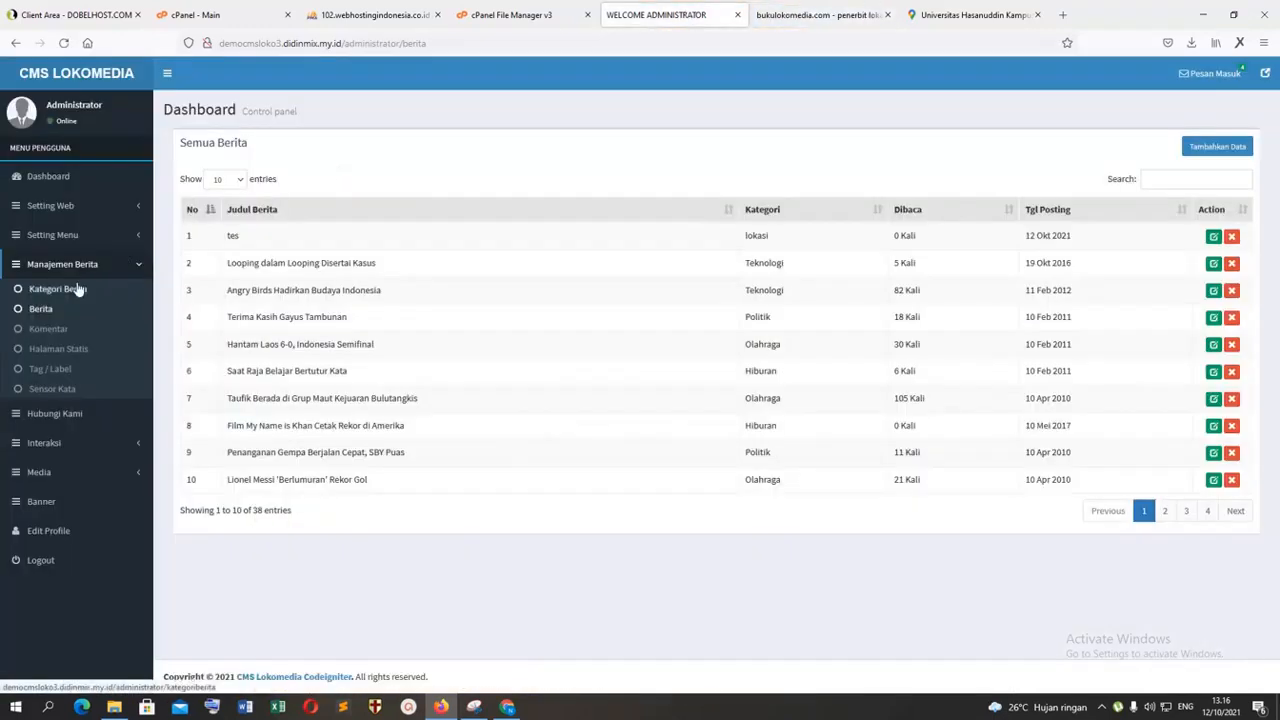
left_click(63, 236)
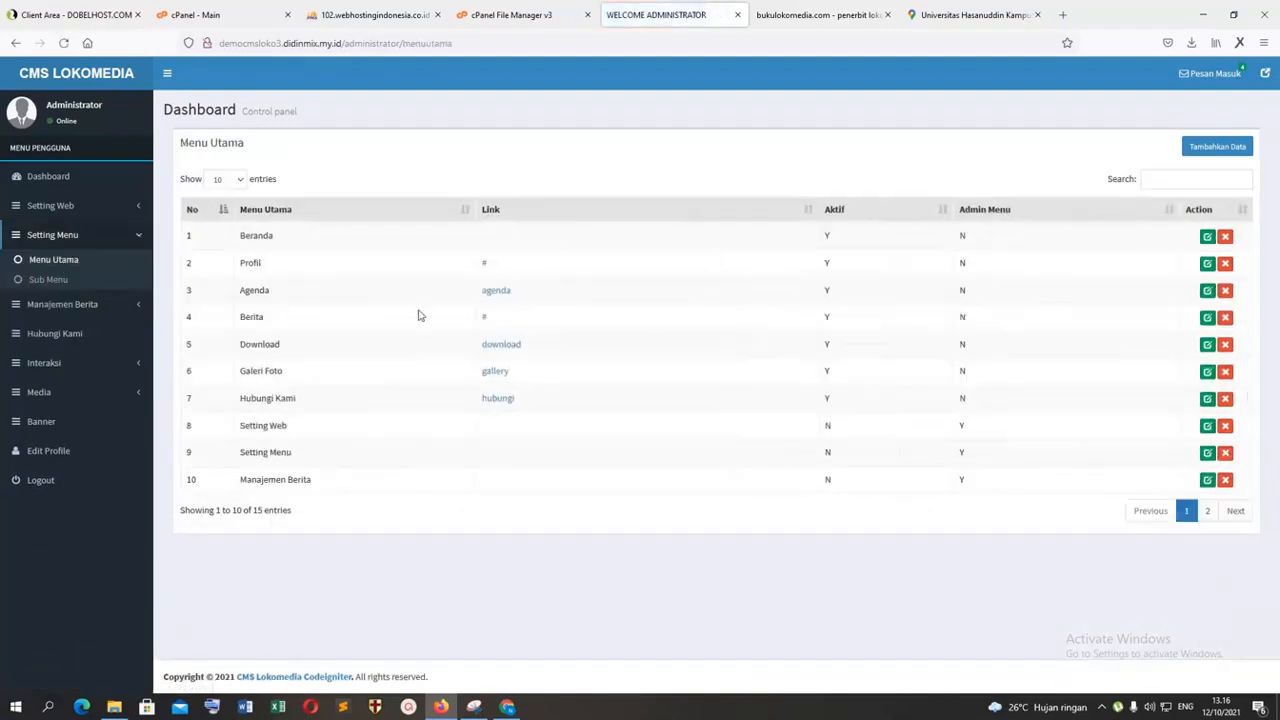
left_click(58, 282)
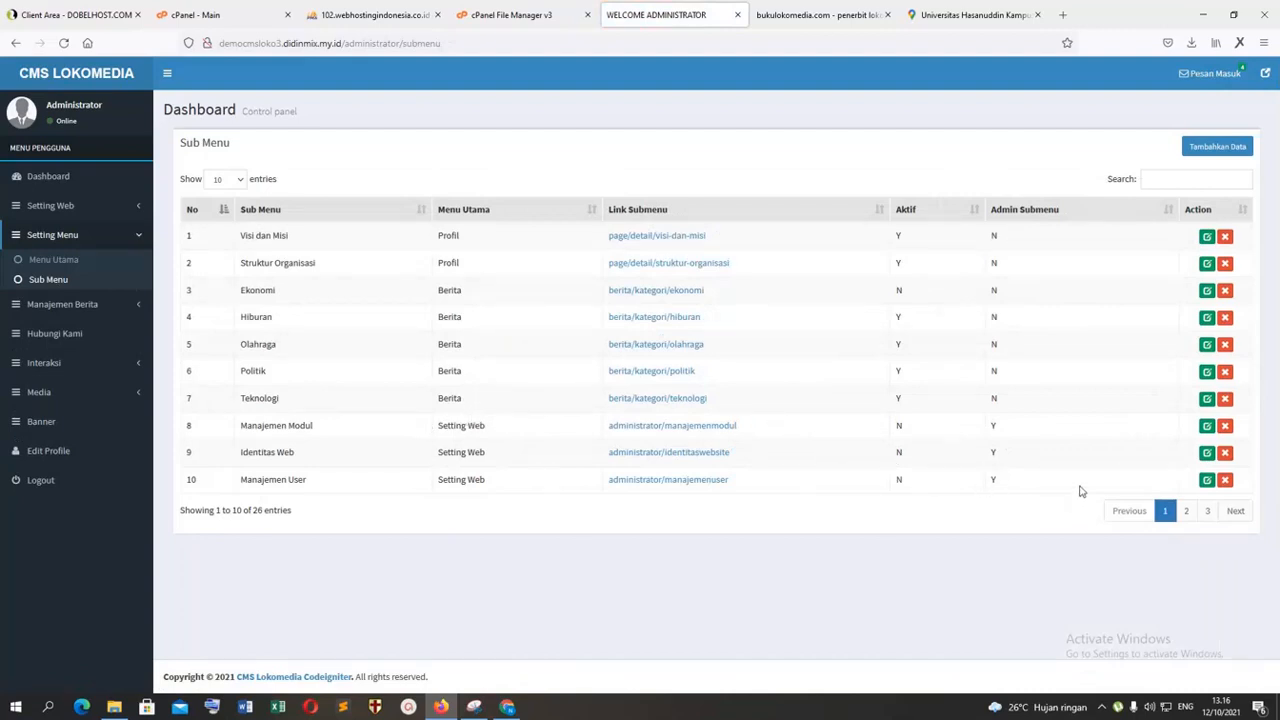
left_click(1191, 511)
left_click(818, 14)
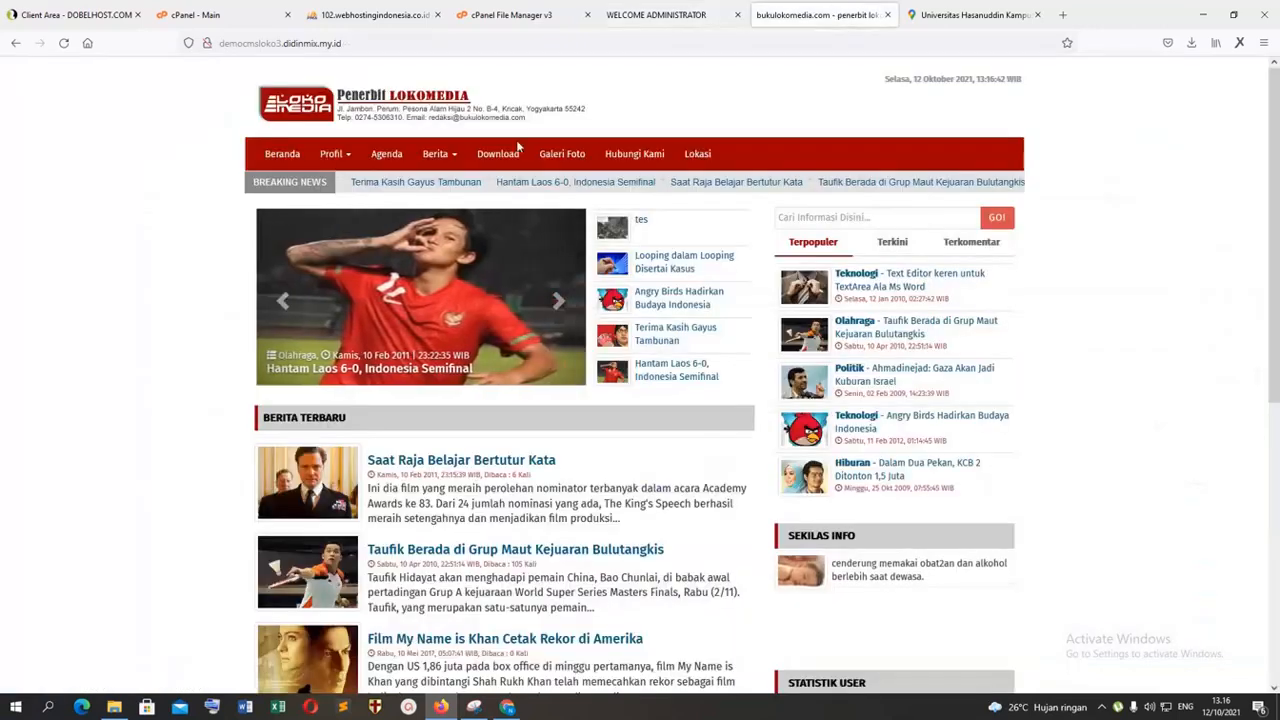
left_click(334, 155)
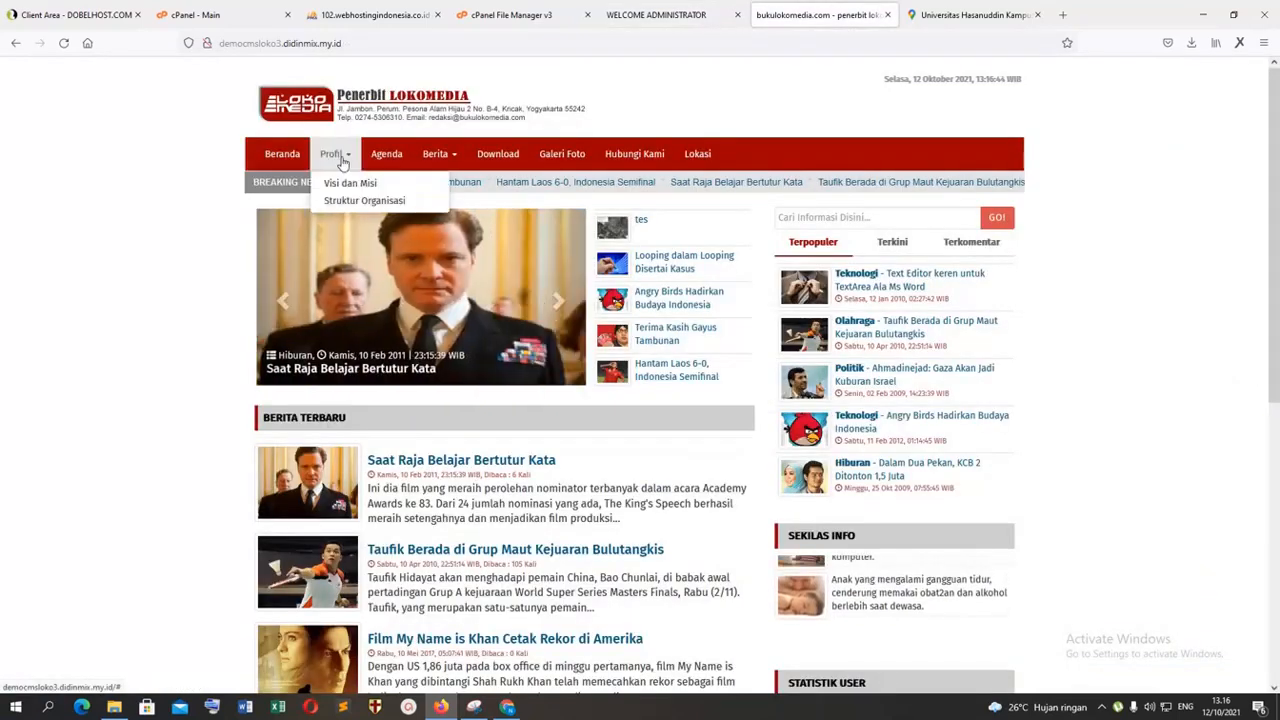
Step: View the Hubungi Kami incoming messages in the CMS and show the options under Interaksi
left_click(668, 18)
left_click(89, 337)
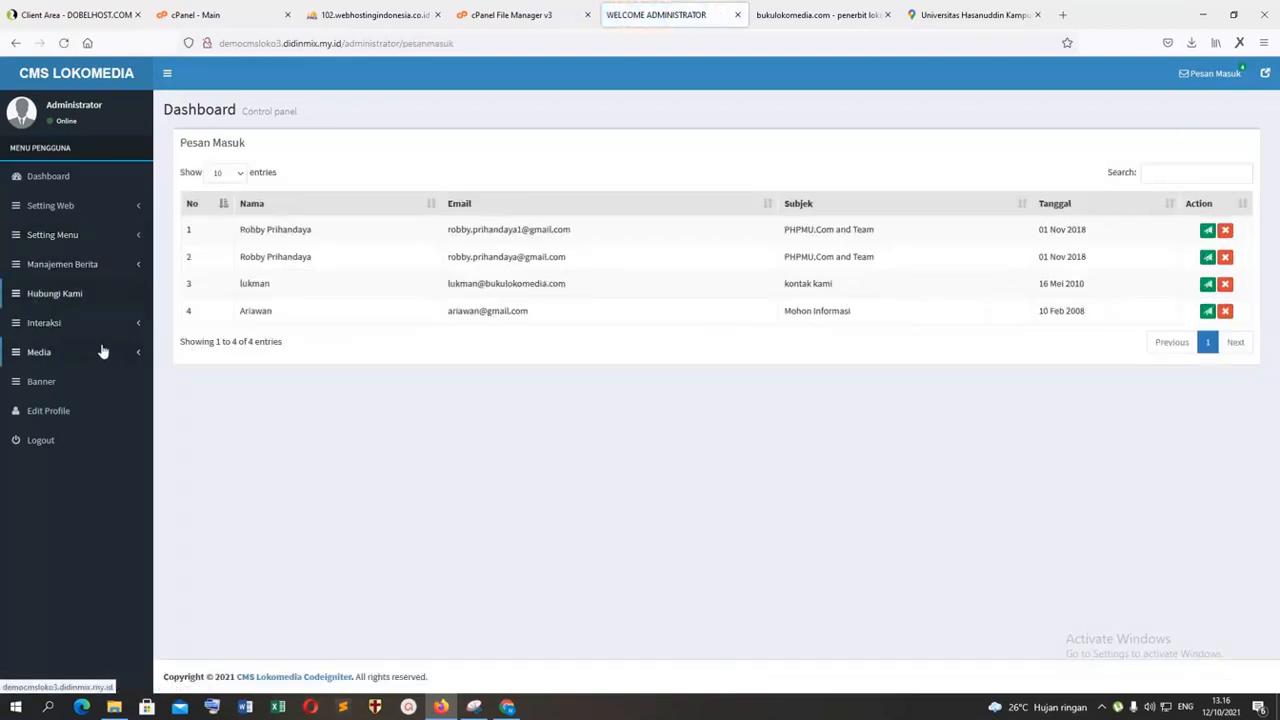
left_click(140, 330)
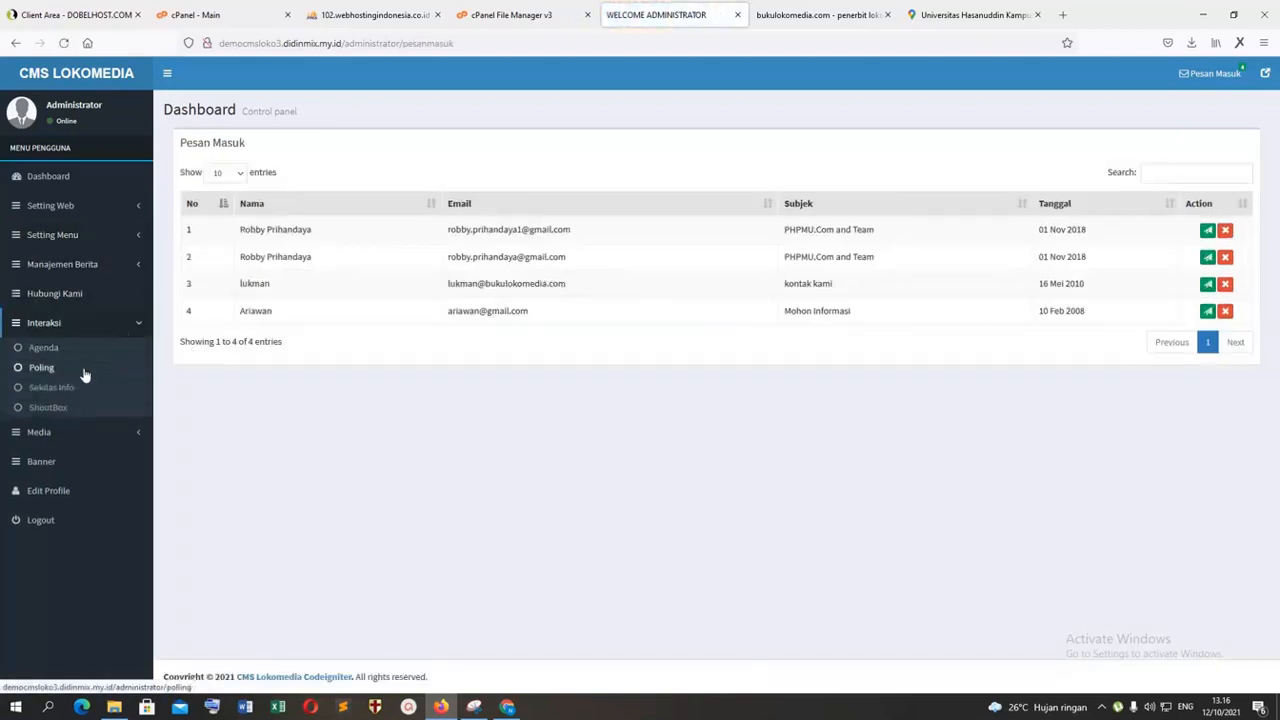
Step: Open the static page Struktur Organisasi for editing in the CMS and view Visi dan Misi on the public site
left_click(121, 266)
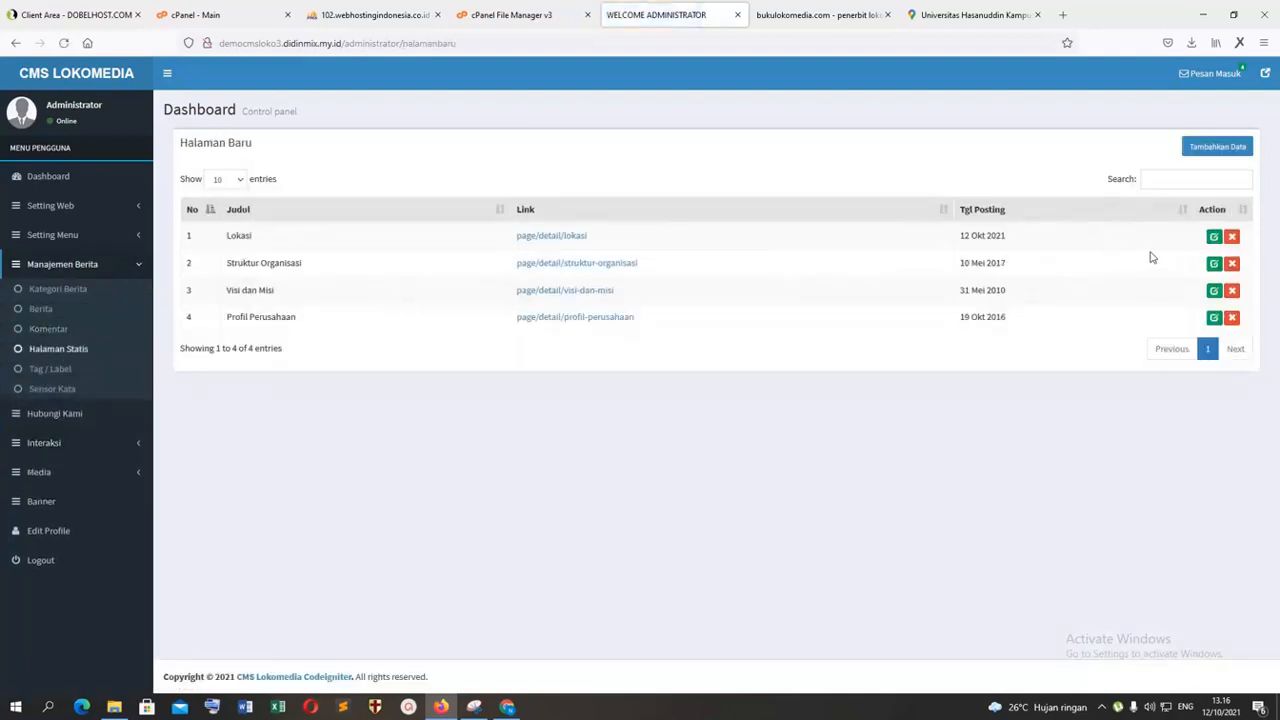
left_click(1213, 264)
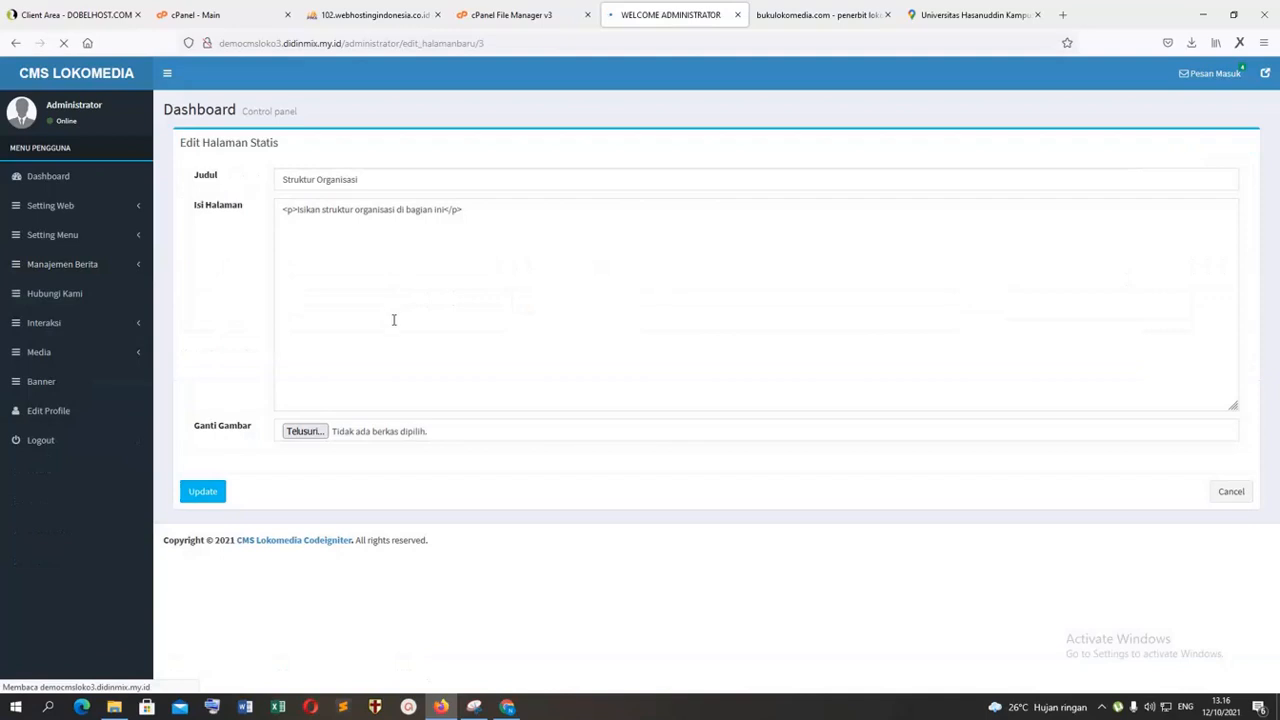
left_click(818, 15)
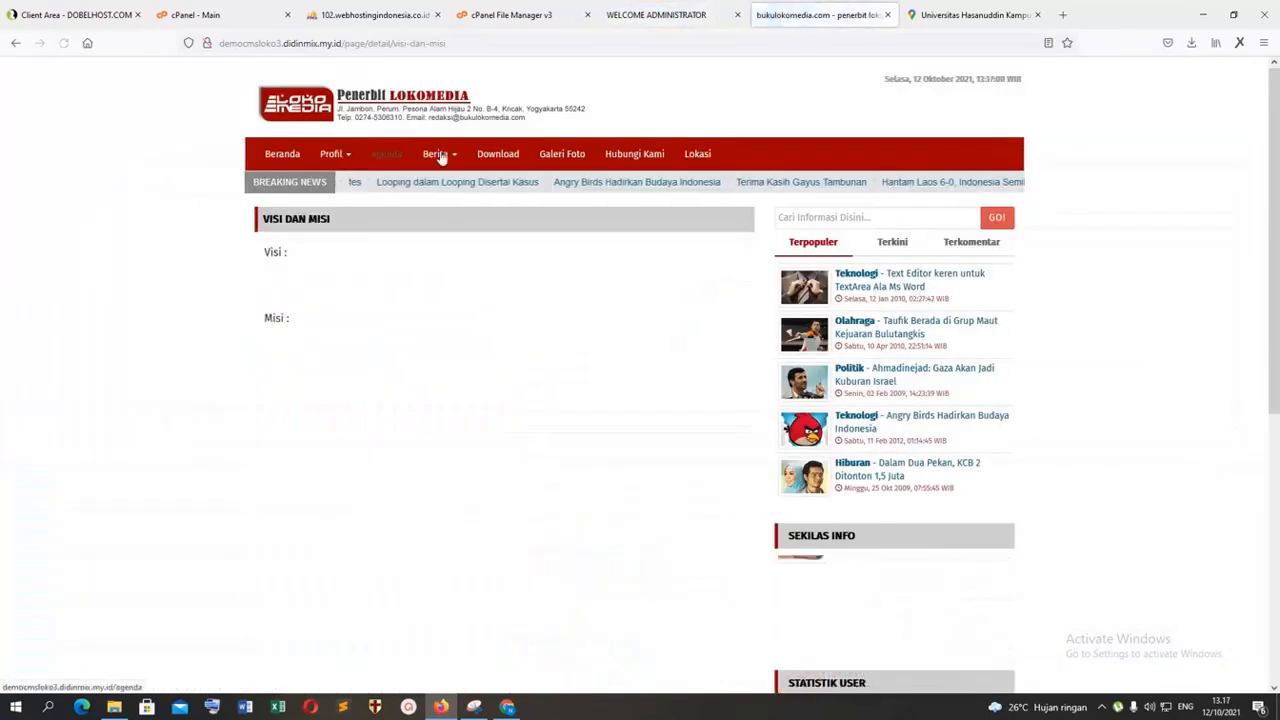
Step: Show the Setting Menu options in the CMS and view the list of news categories
left_click(660, 15)
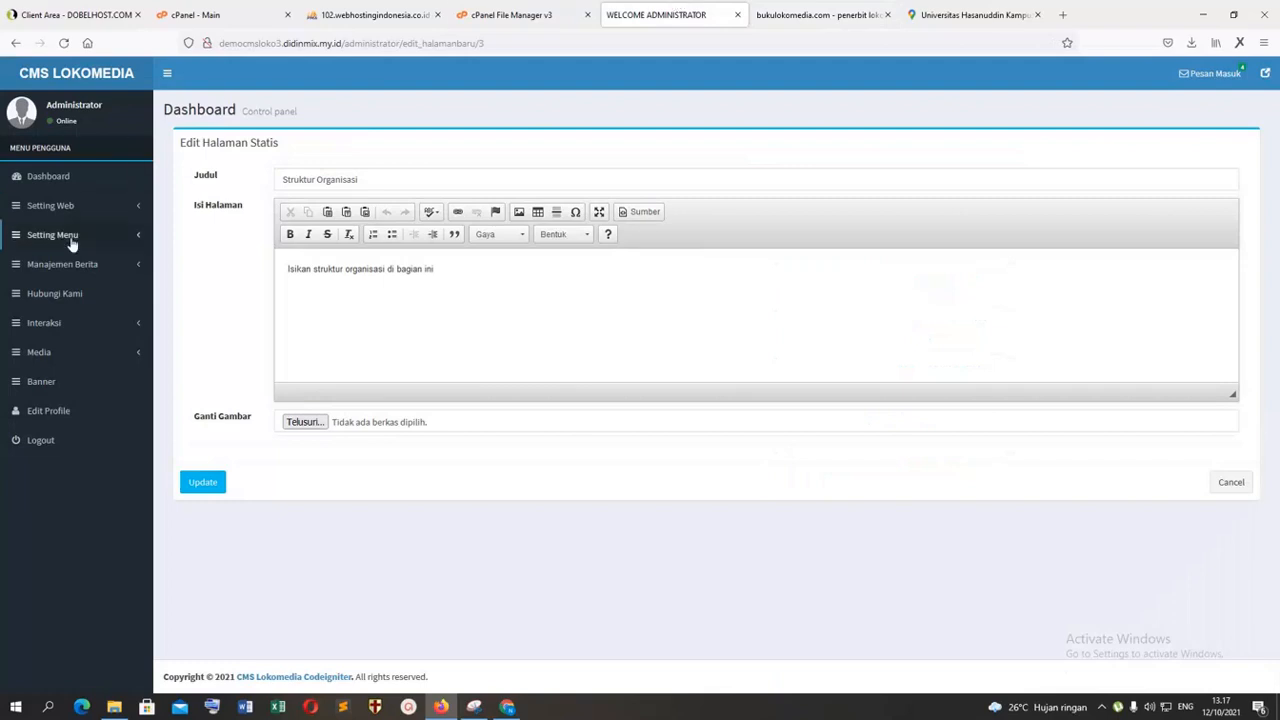
left_click(127, 240)
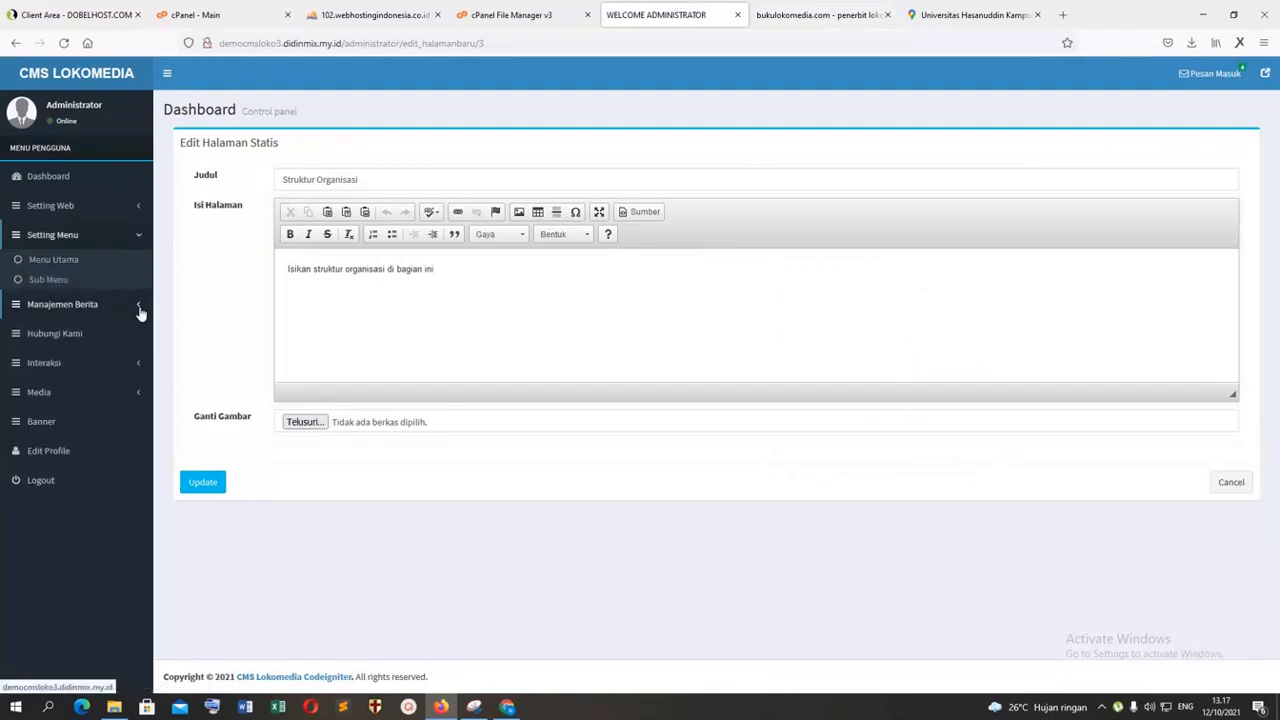
left_click(140, 310)
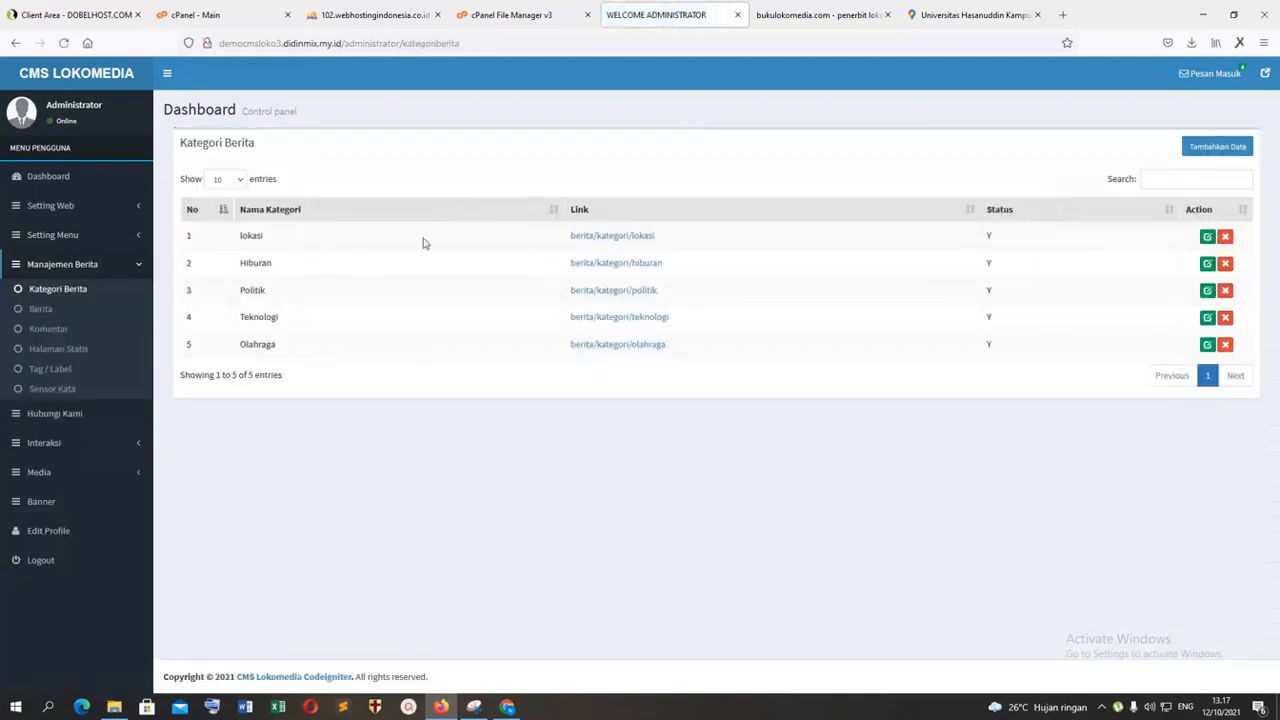
Step: Examine the public homepage's Berita menu, latest news, photo gallery, polling and banner sections
left_click(820, 14)
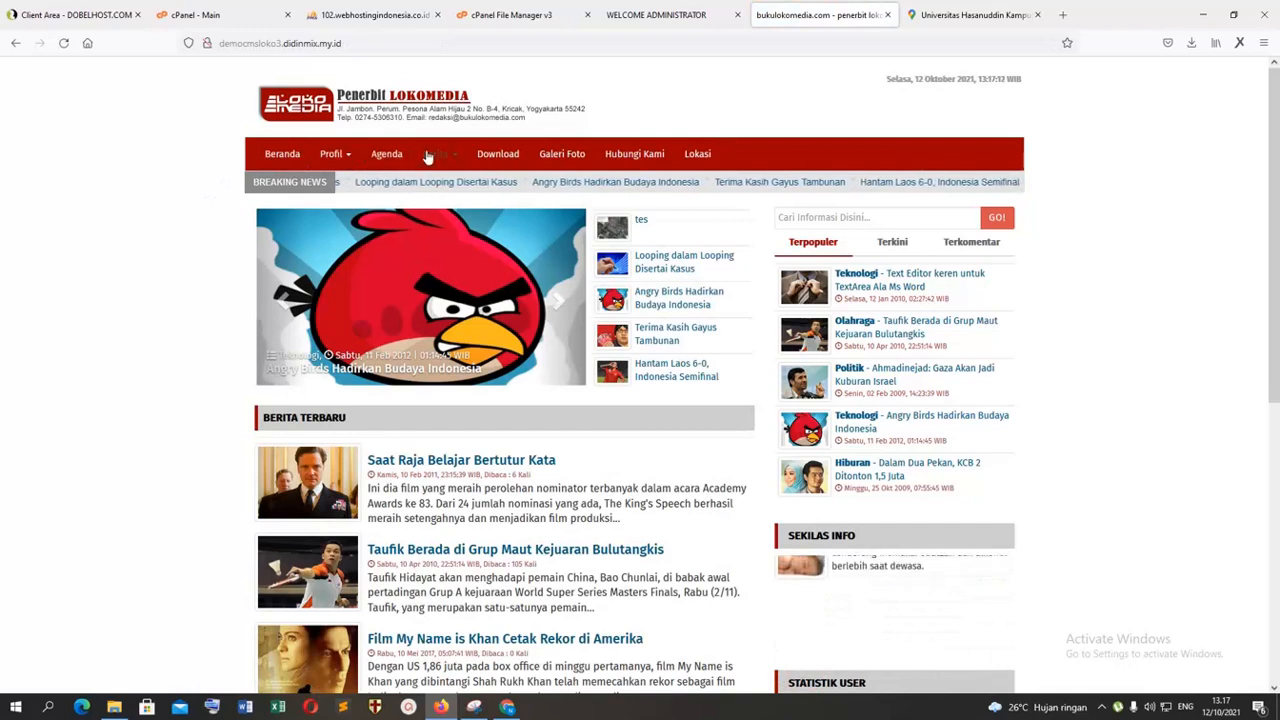
mouse_move(451, 158)
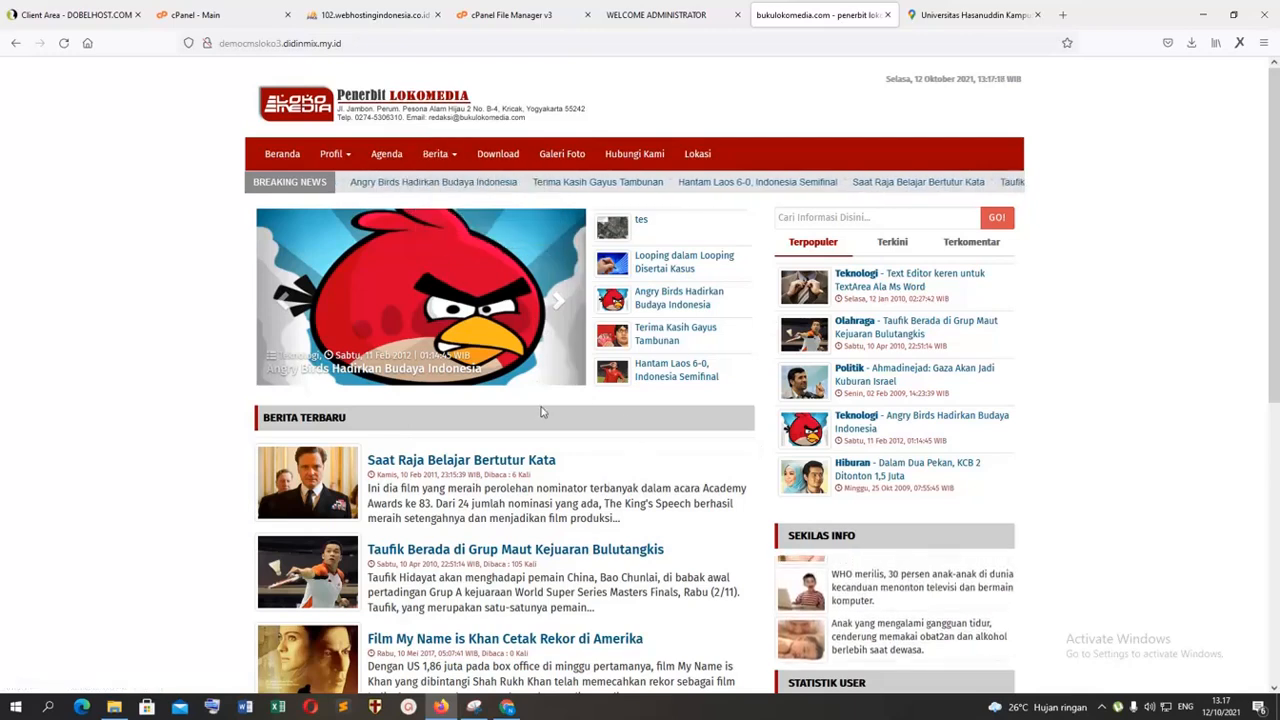
scroll(543, 414, "down", 2)
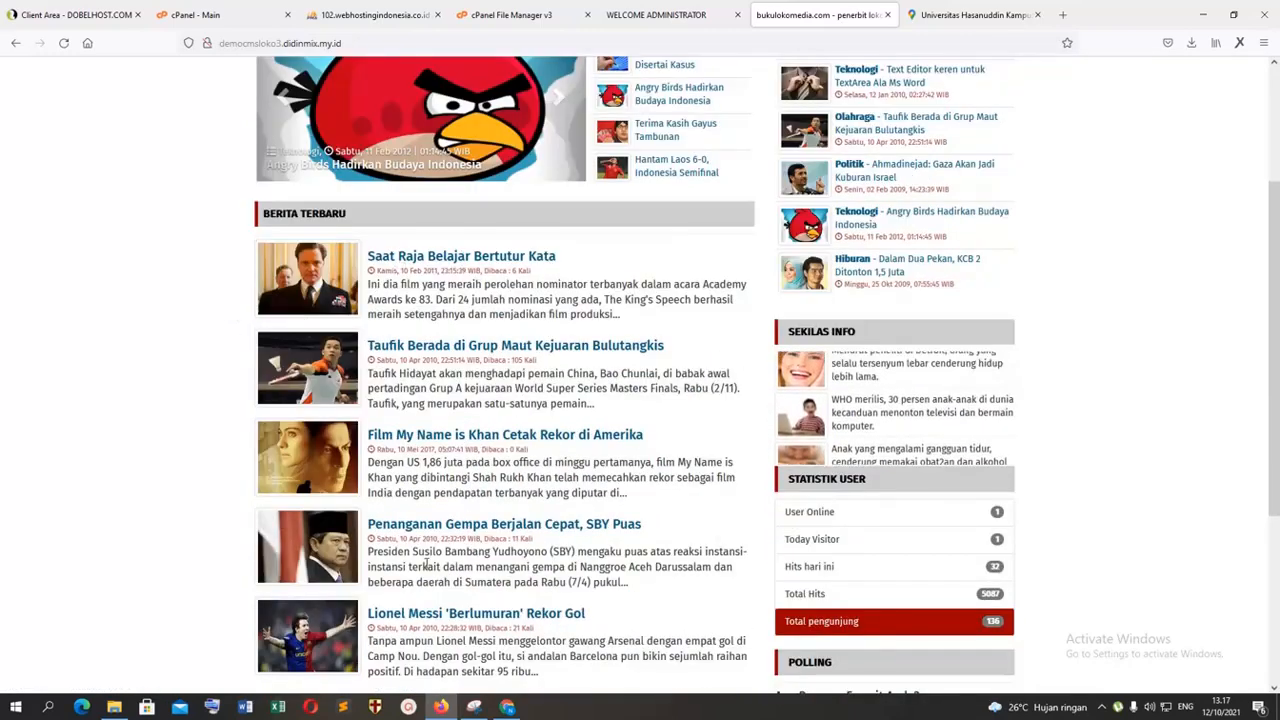
scroll(440, 362, "down", 1)
scroll(634, 237, "up", 3)
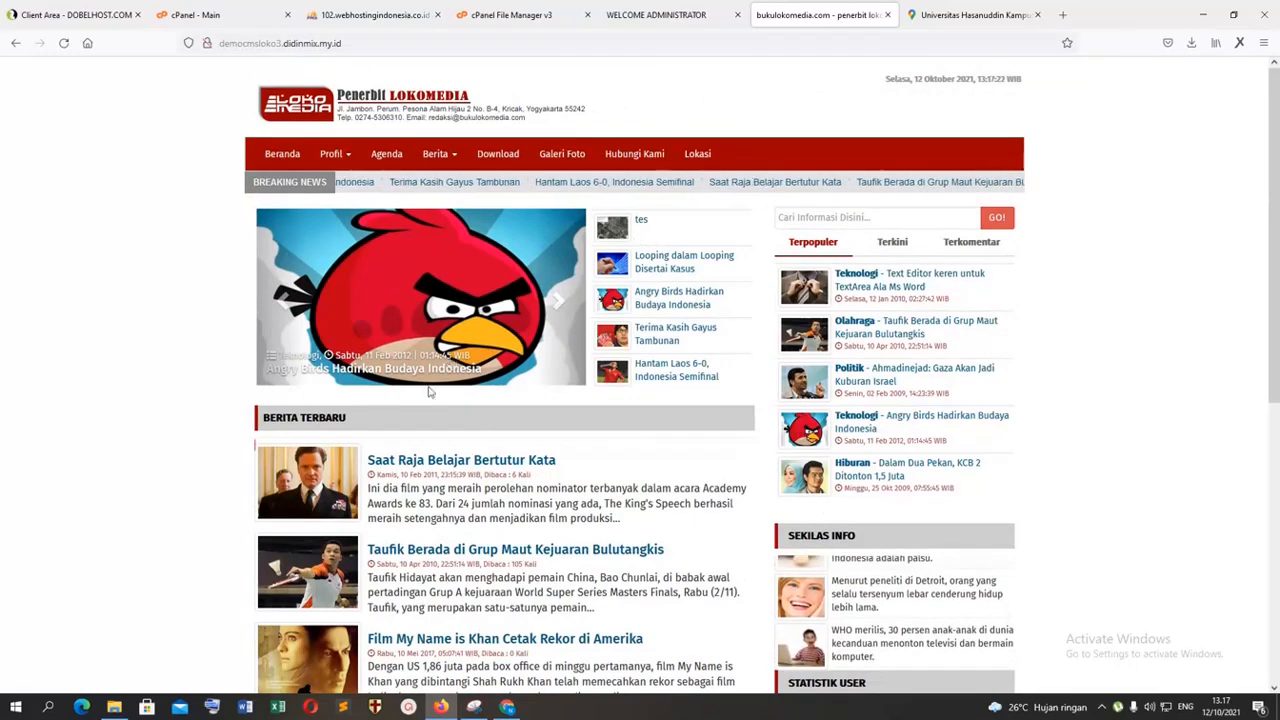
scroll(393, 507, "down", 5)
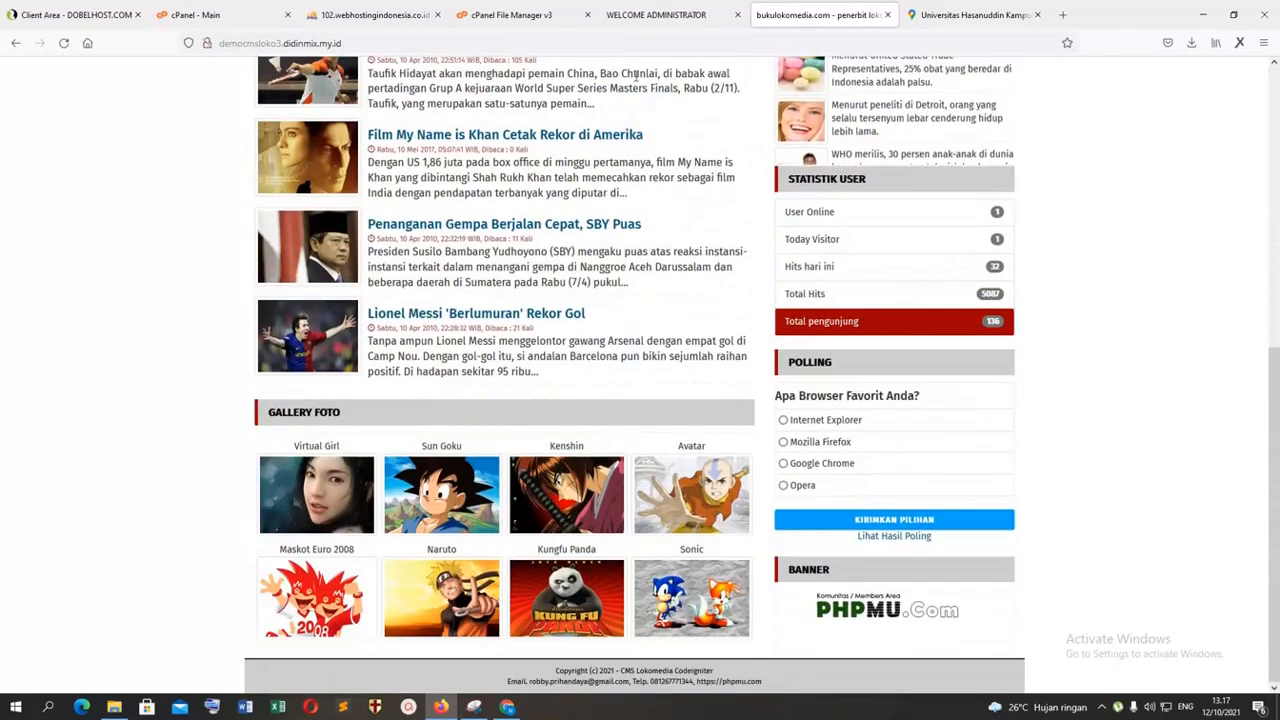
Step: Review the CMS news tags, then view the Berita list and its blank new-article form in a separate browser tab
left_click(664, 17)
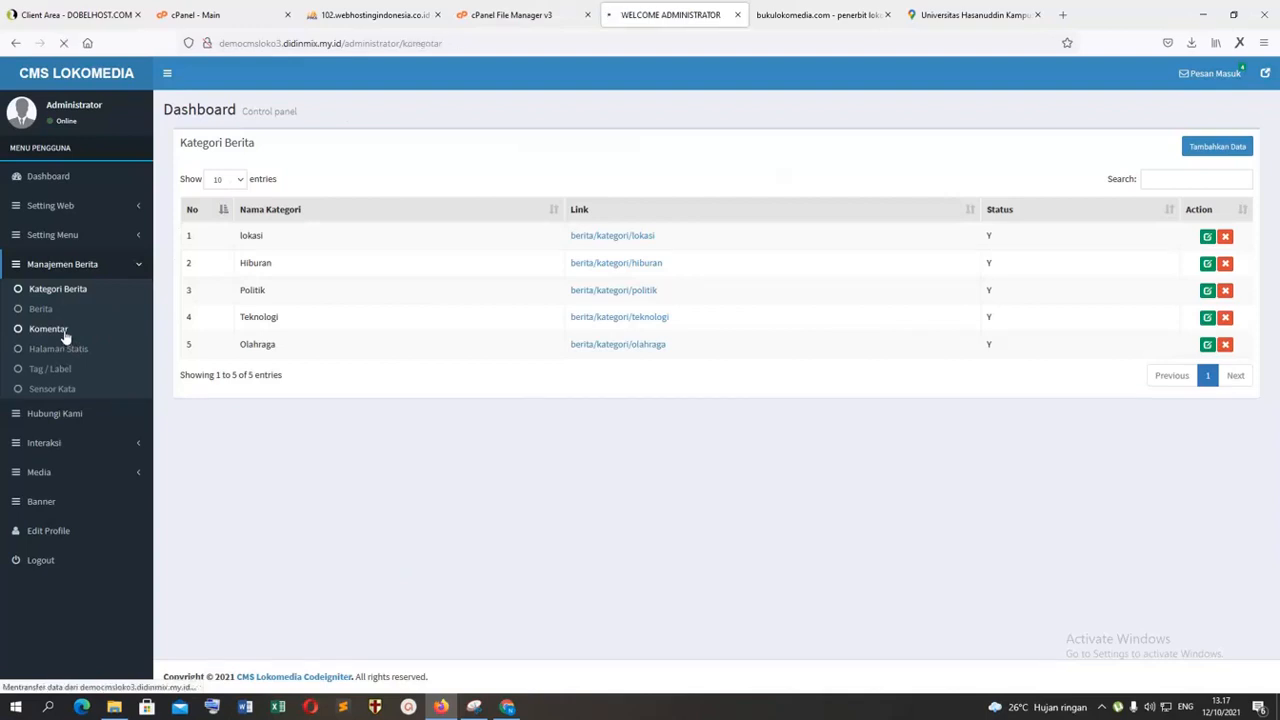
left_click(60, 376)
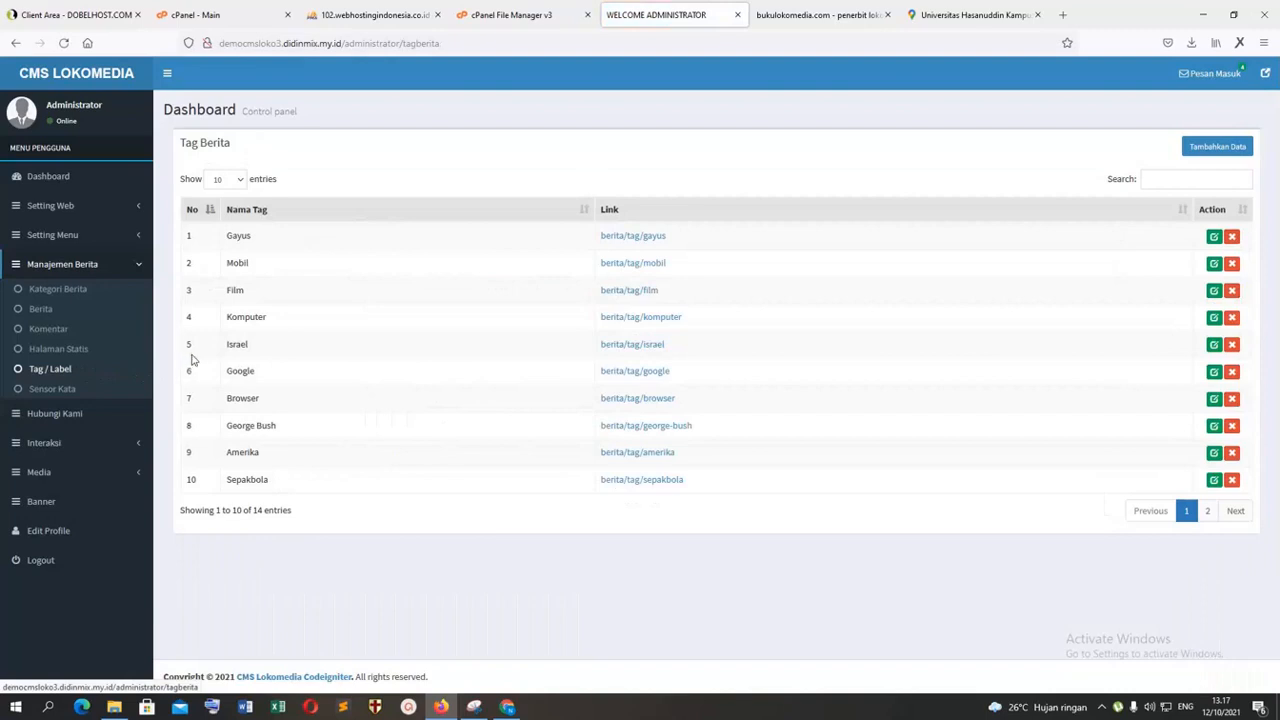
right_click(47, 313)
left_click(86, 323)
left_click(790, 15)
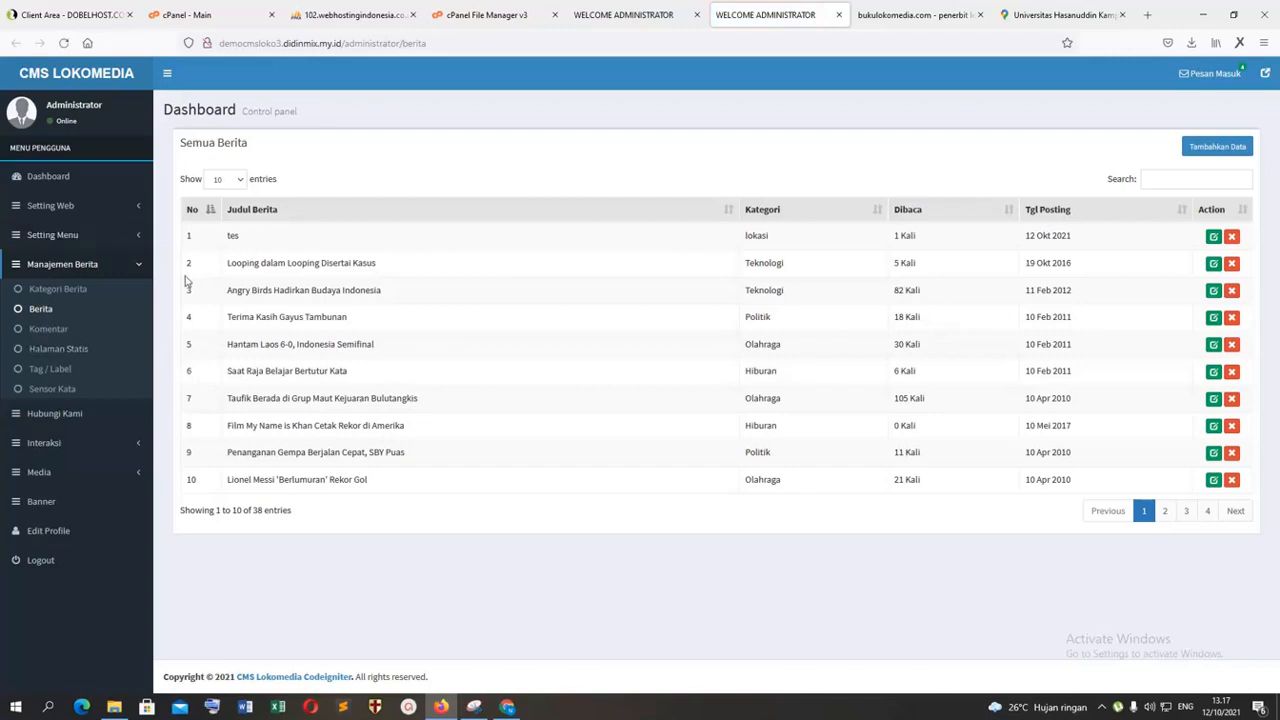
left_click(1217, 146)
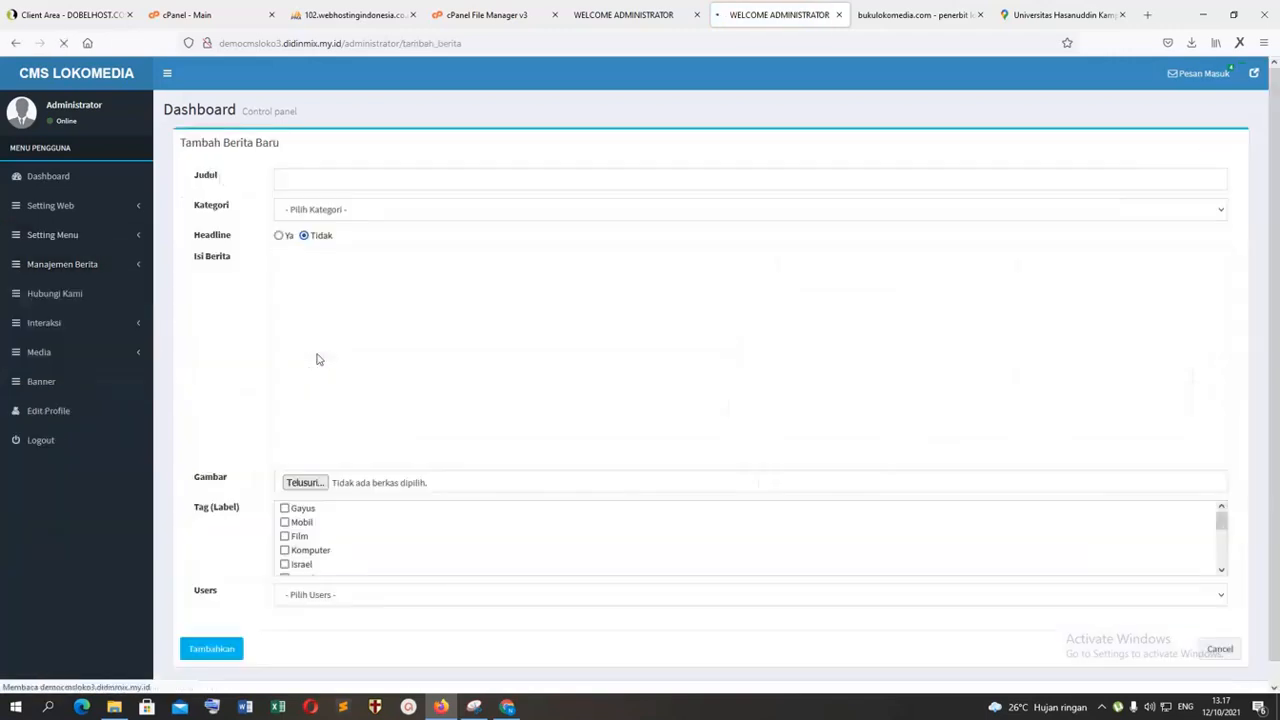
scroll(320, 394, "down", 2)
Step: View the Sensor Kata page and the Hubungi Kami incoming messages in the original CMS tab
left_click(628, 13)
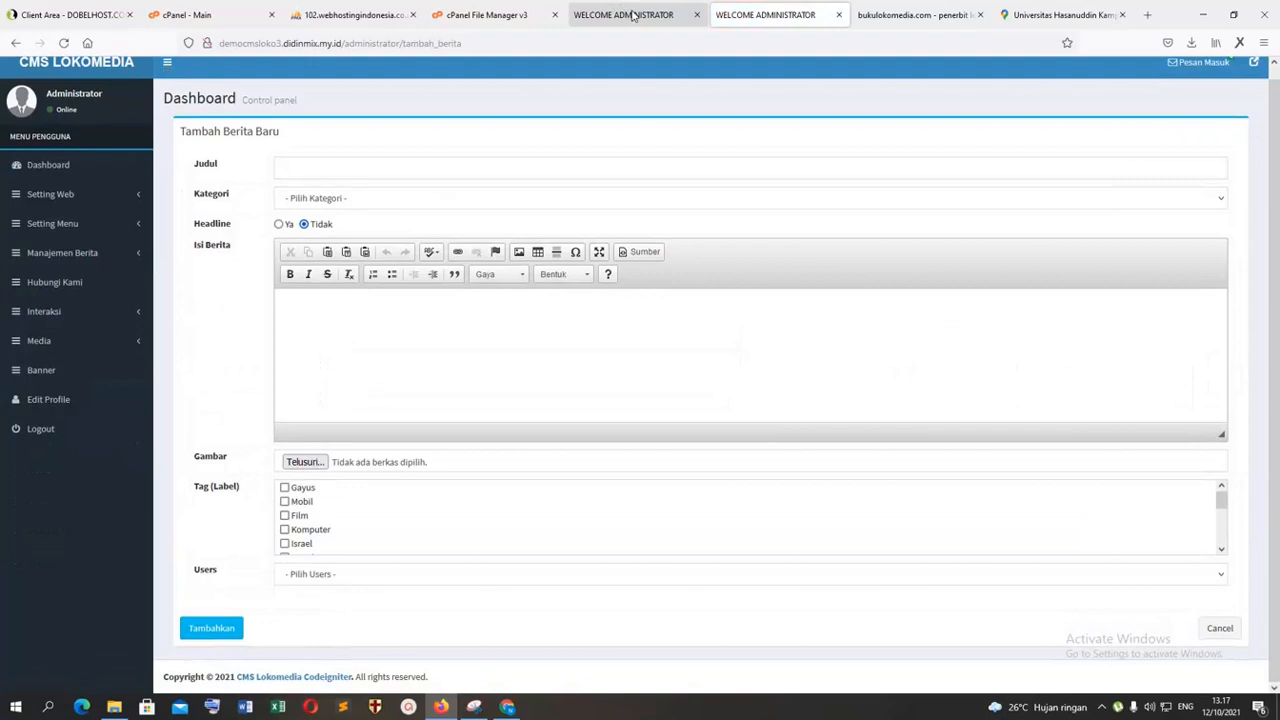
left_click(70, 395)
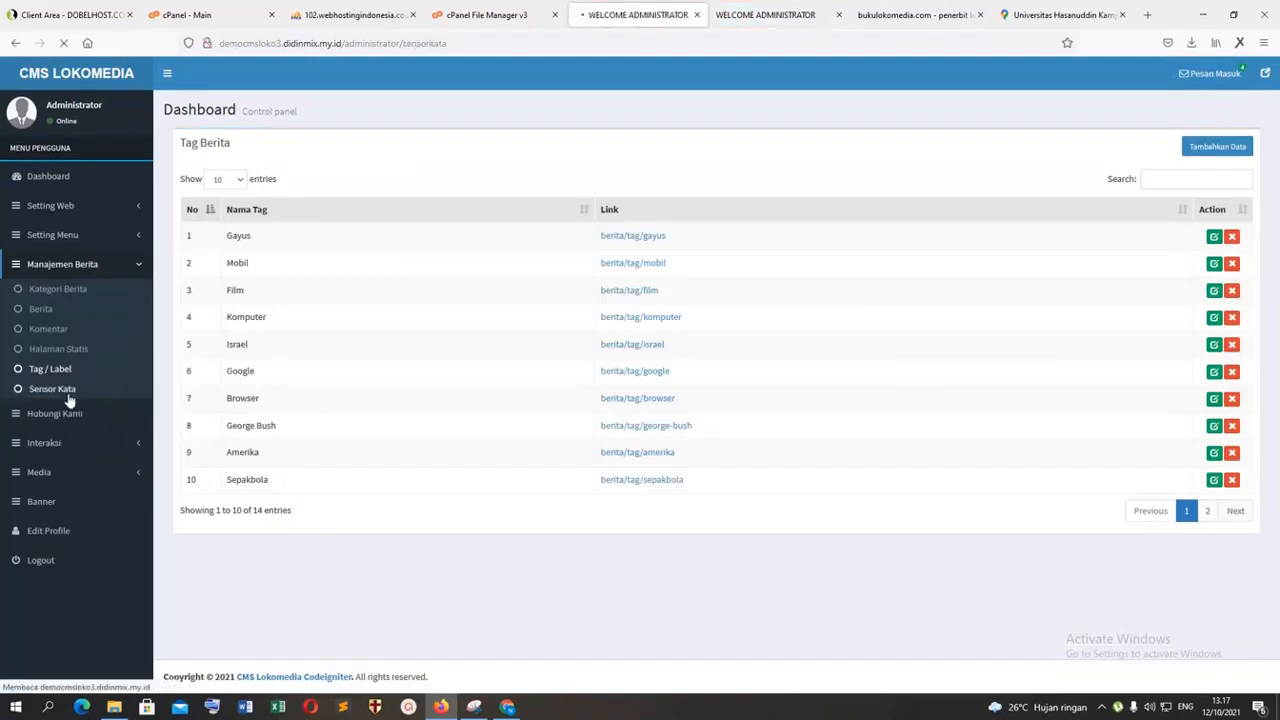
left_click(79, 416)
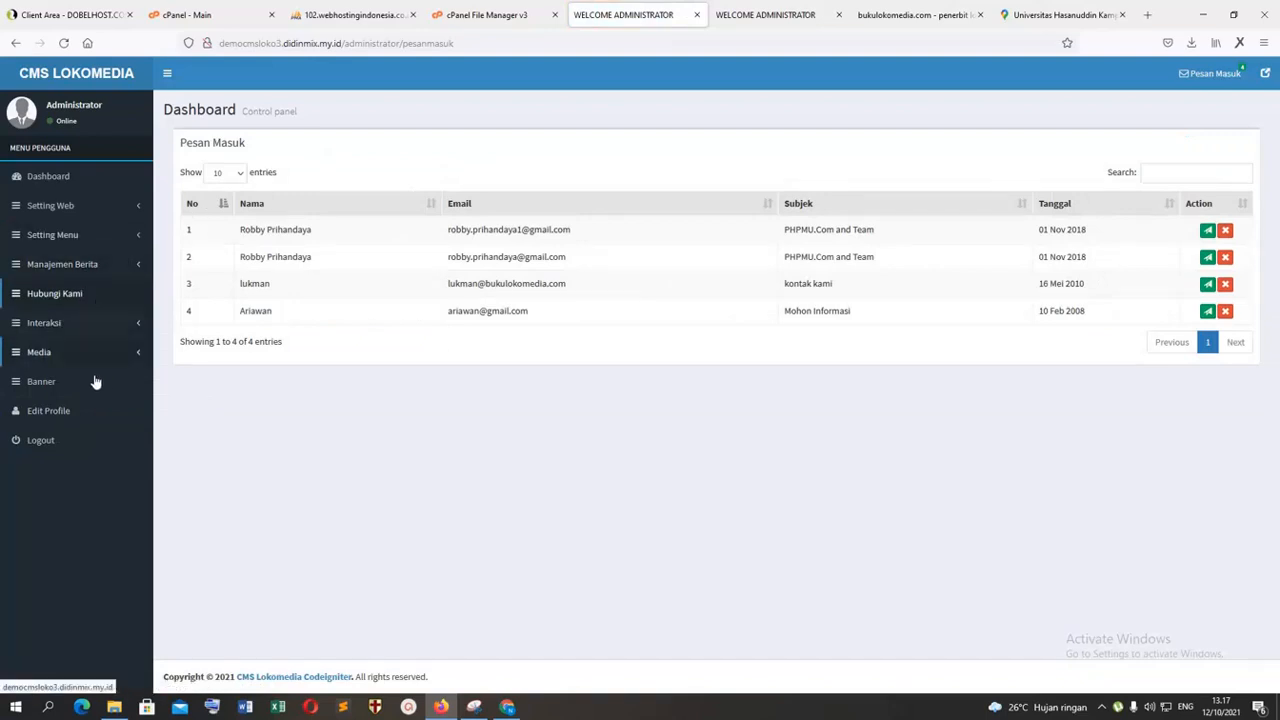
Step: Close the browser tab with the blank new-article form and open Hubungi Kami on the public site
left_click(757, 17)
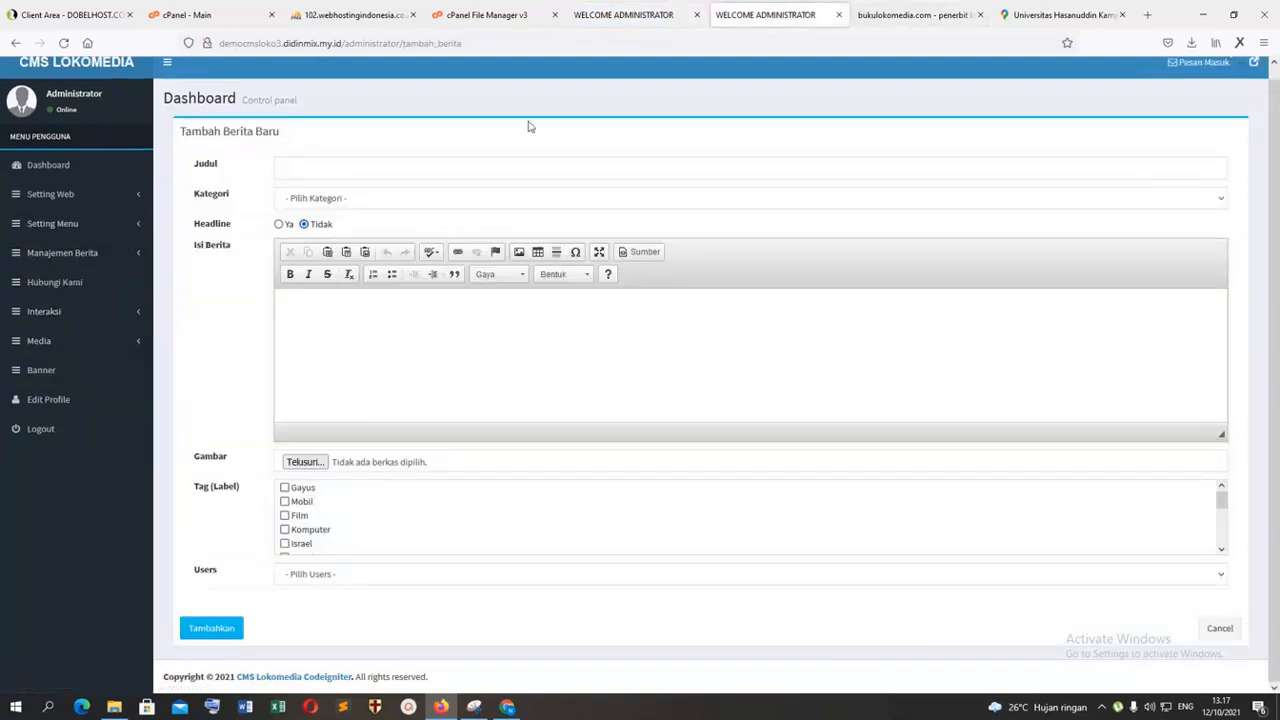
left_click(838, 14)
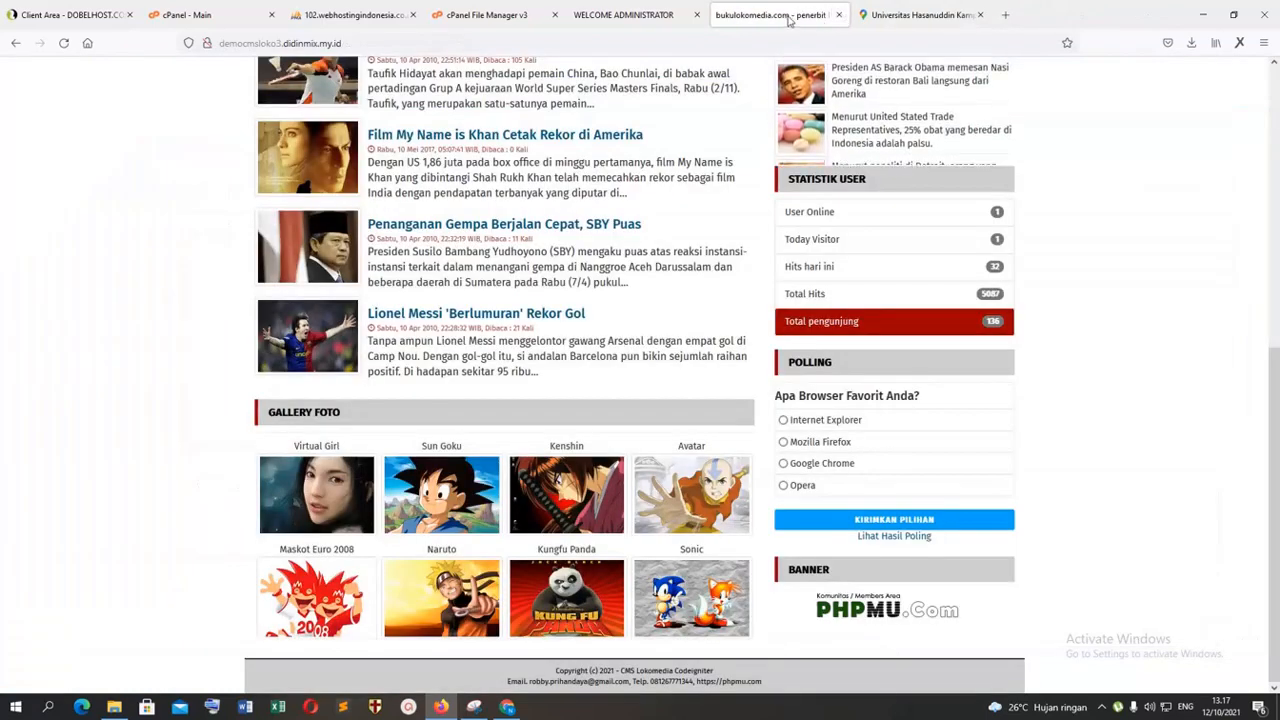
scroll(726, 149, "up", 5)
left_click(645, 157)
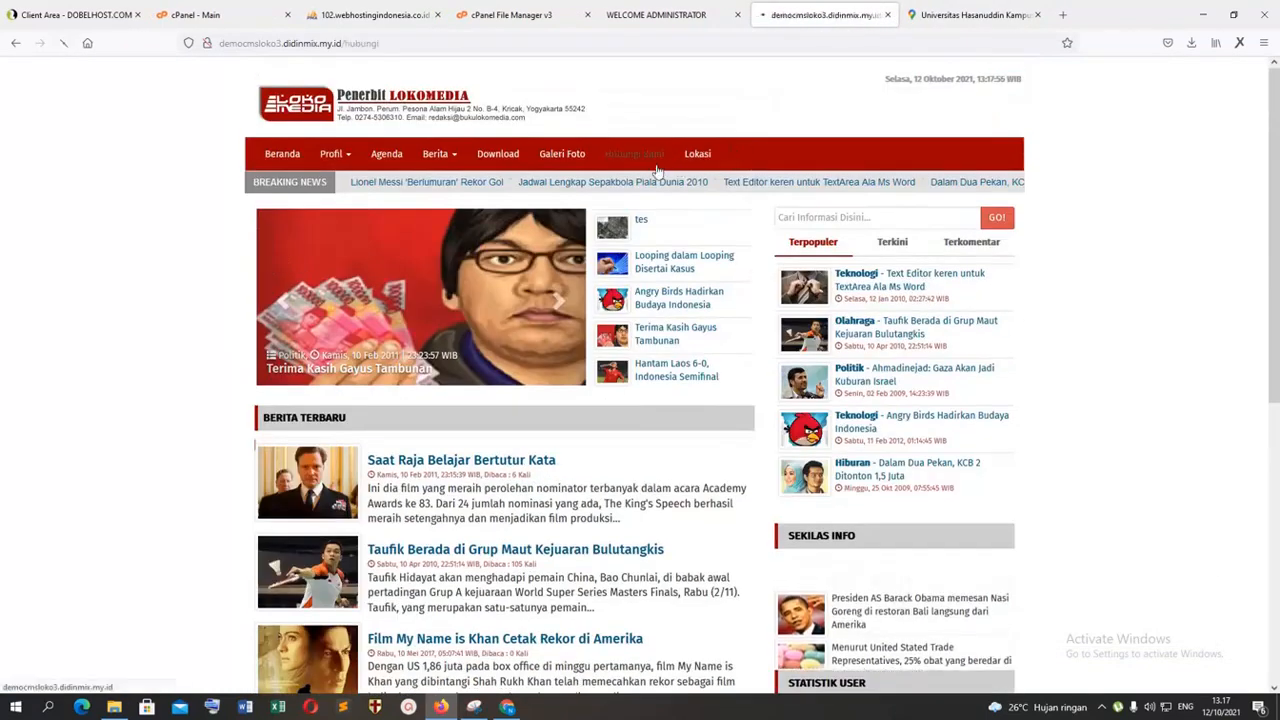
Step: View the map and form on the public Hubungi Kami page, then open the first incoming message's reply page in the CMS
scroll(480, 403, "down", 4)
scroll(487, 380, "up", 3)
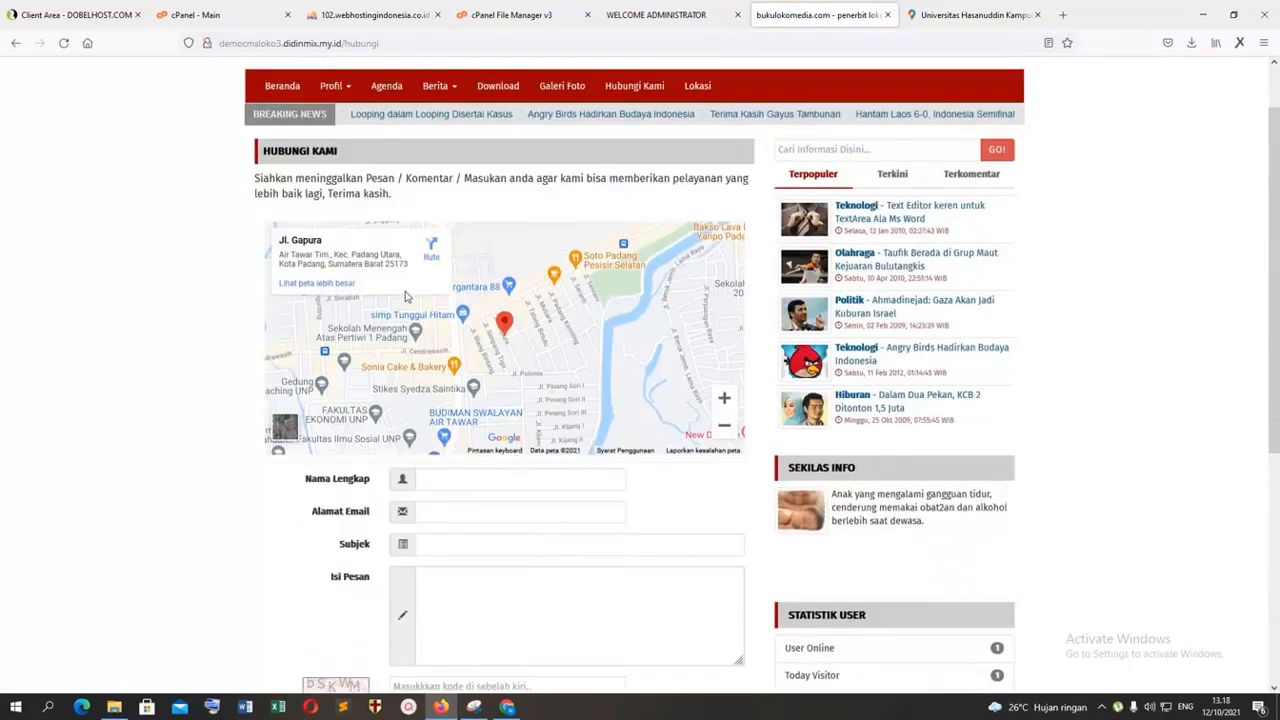
left_click(680, 16)
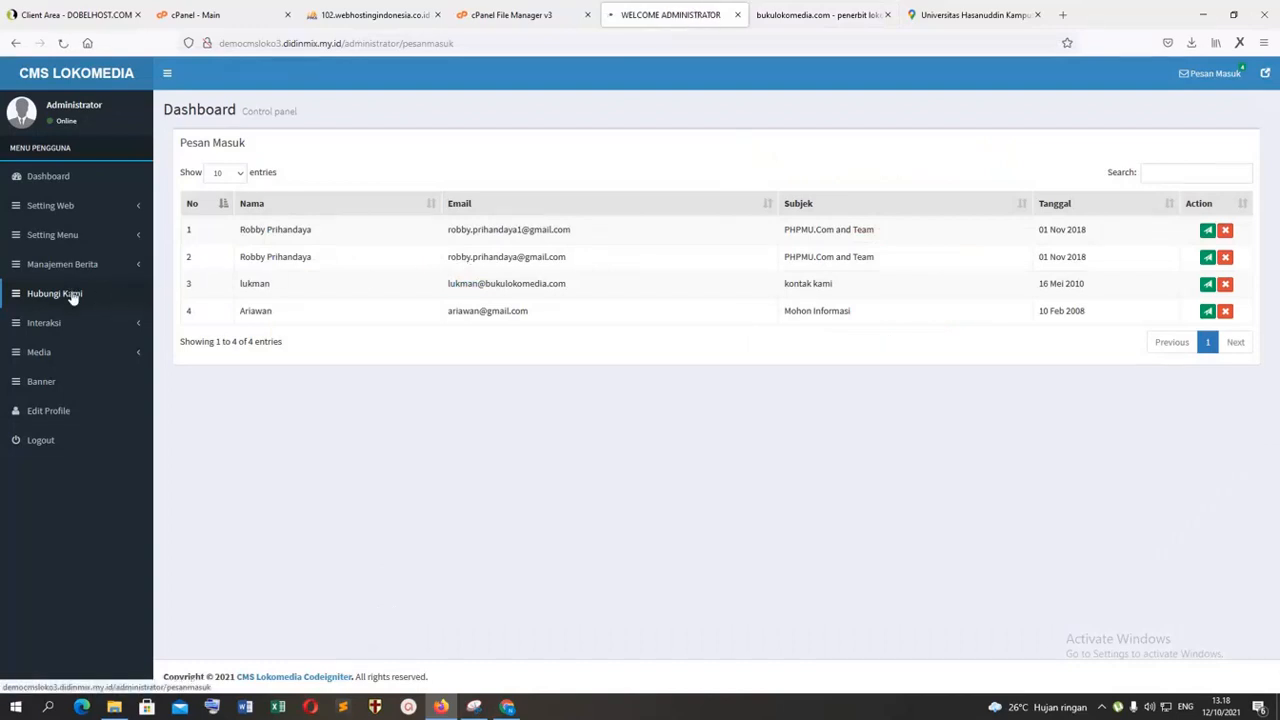
left_click(74, 326)
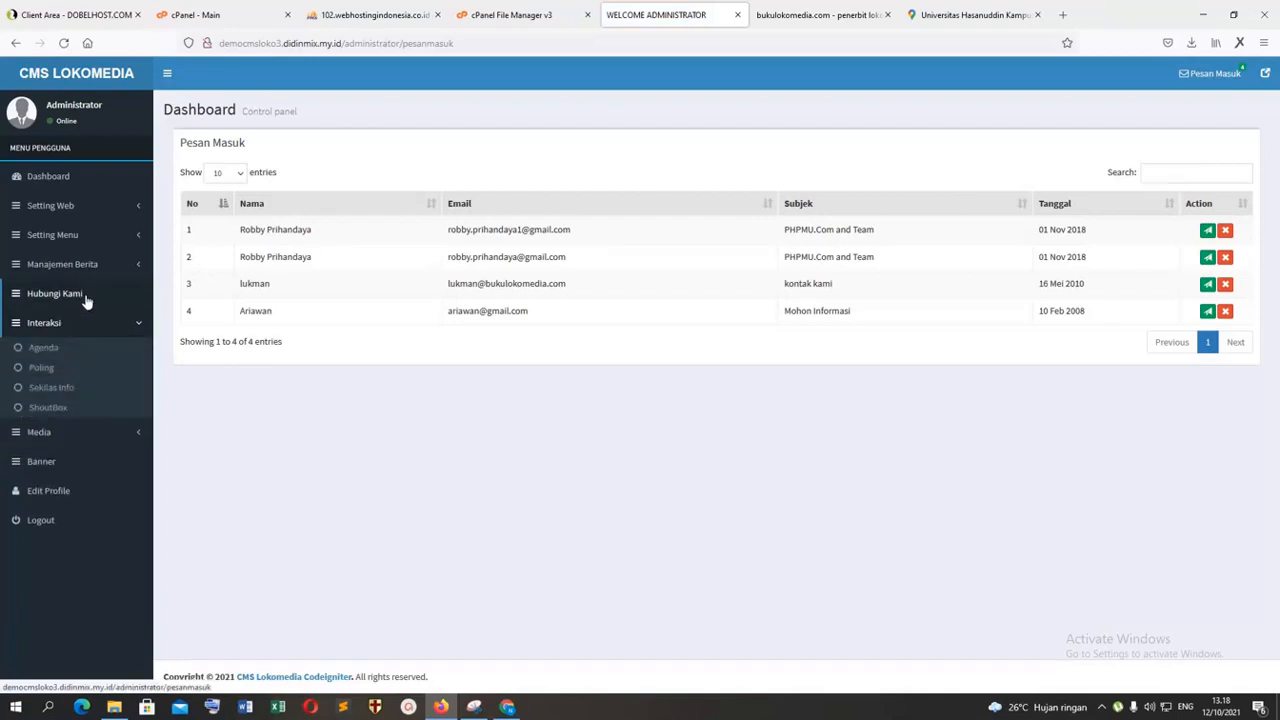
left_click(86, 300)
left_click(1208, 231)
left_click(378, 426)
left_click(359, 313)
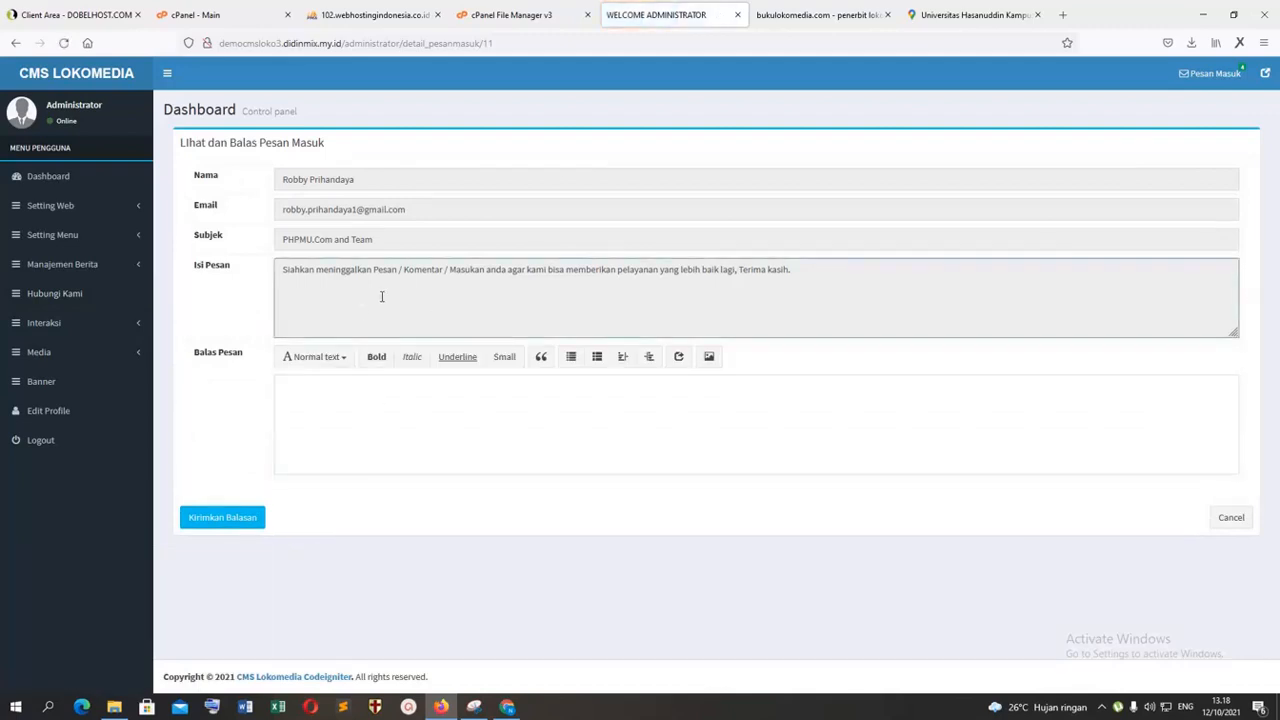
Step: View the reply page of the second incoming message, then reopen the first message
left_click(17, 43)
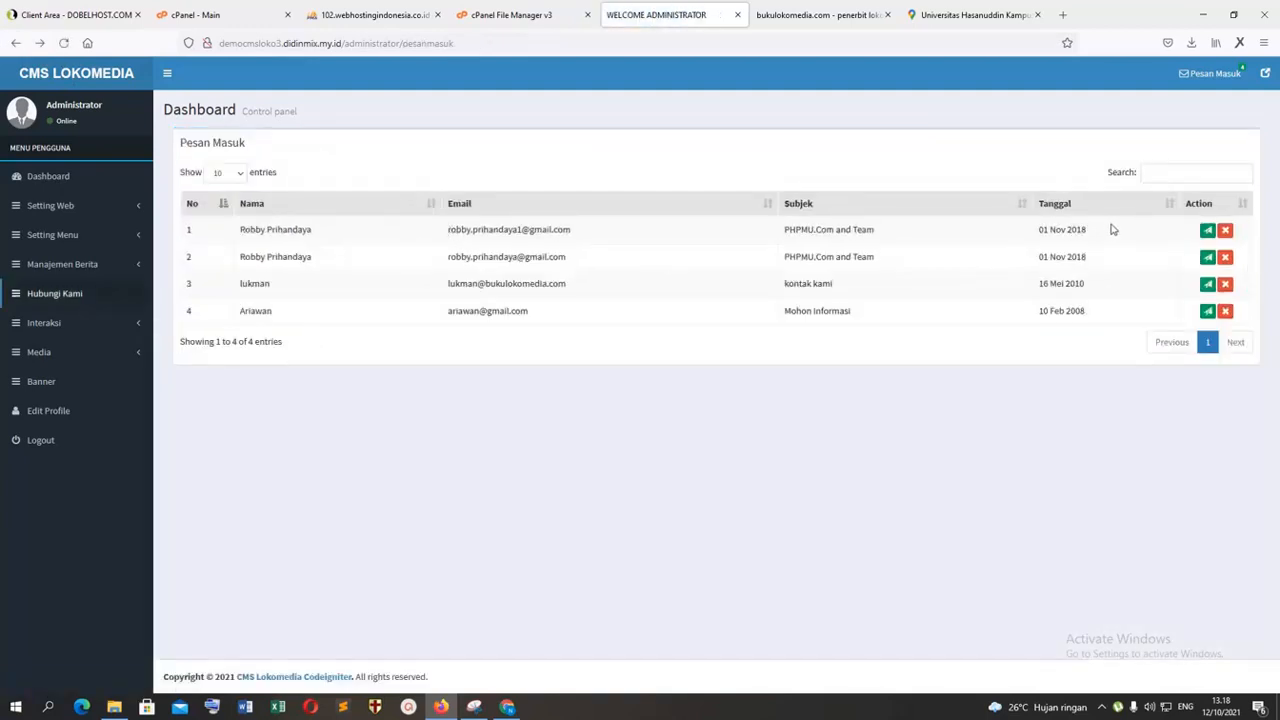
left_click(1207, 258)
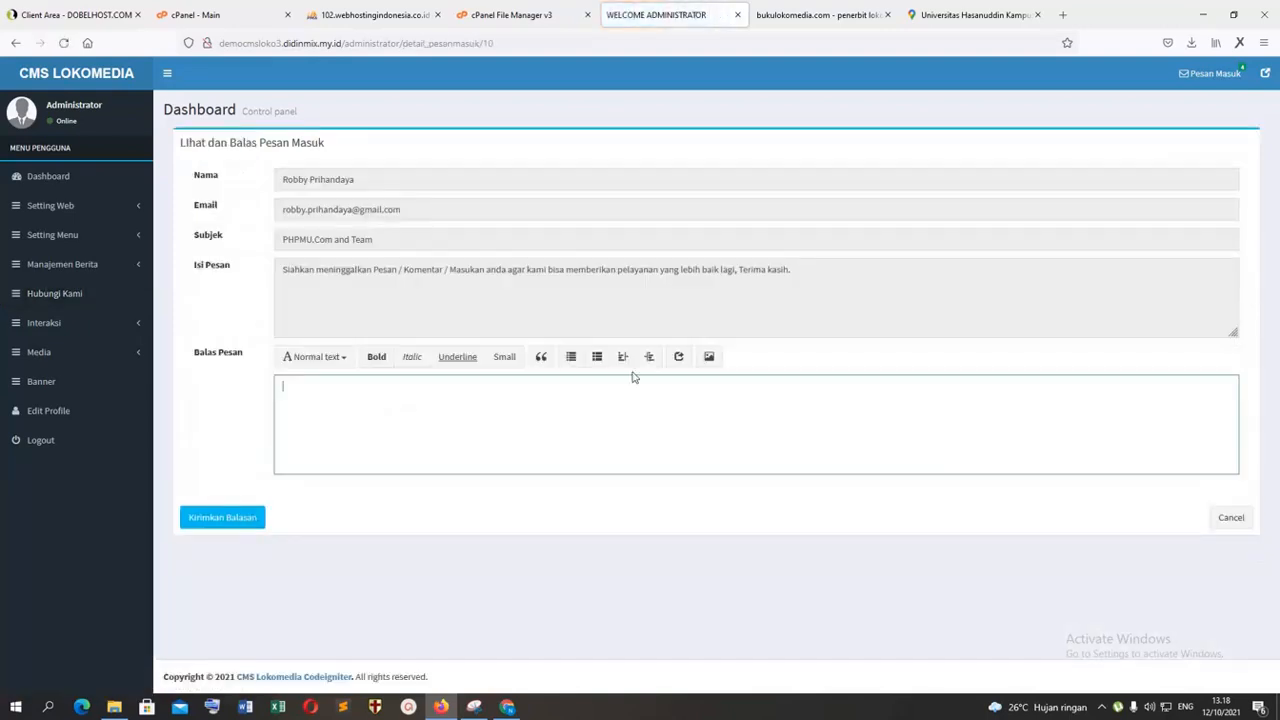
left_click(15, 43)
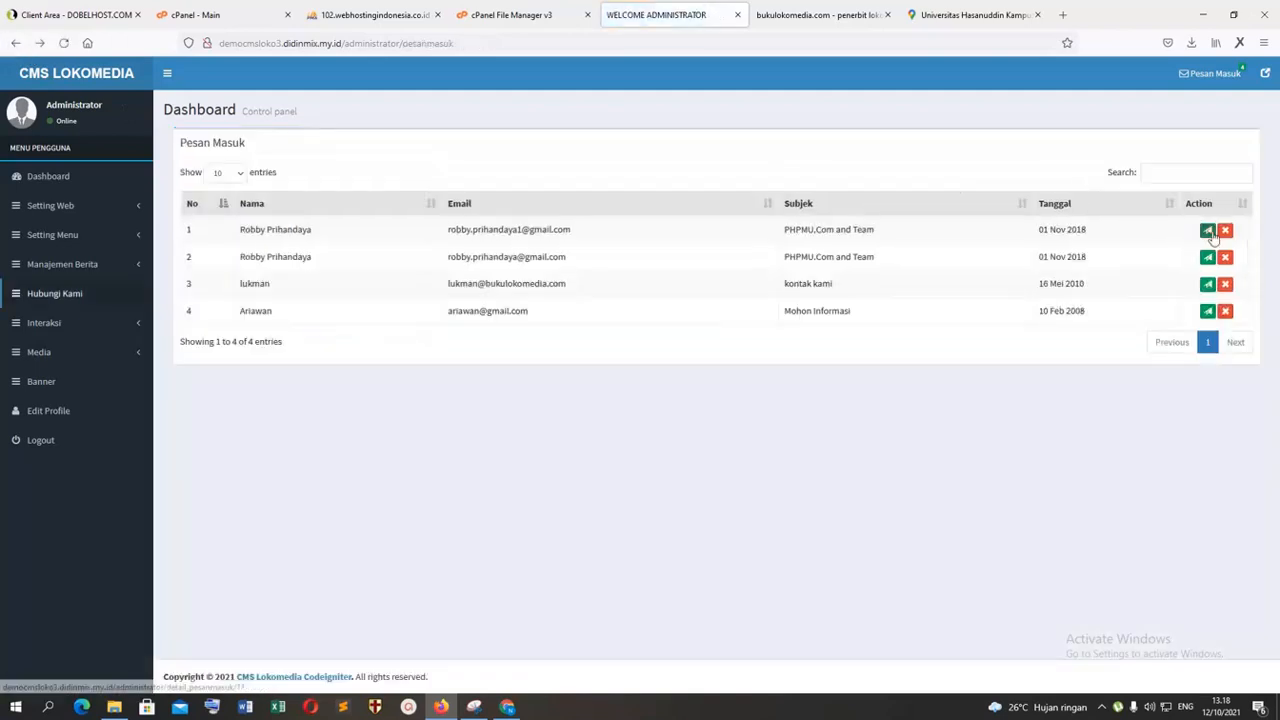
left_click(1208, 231)
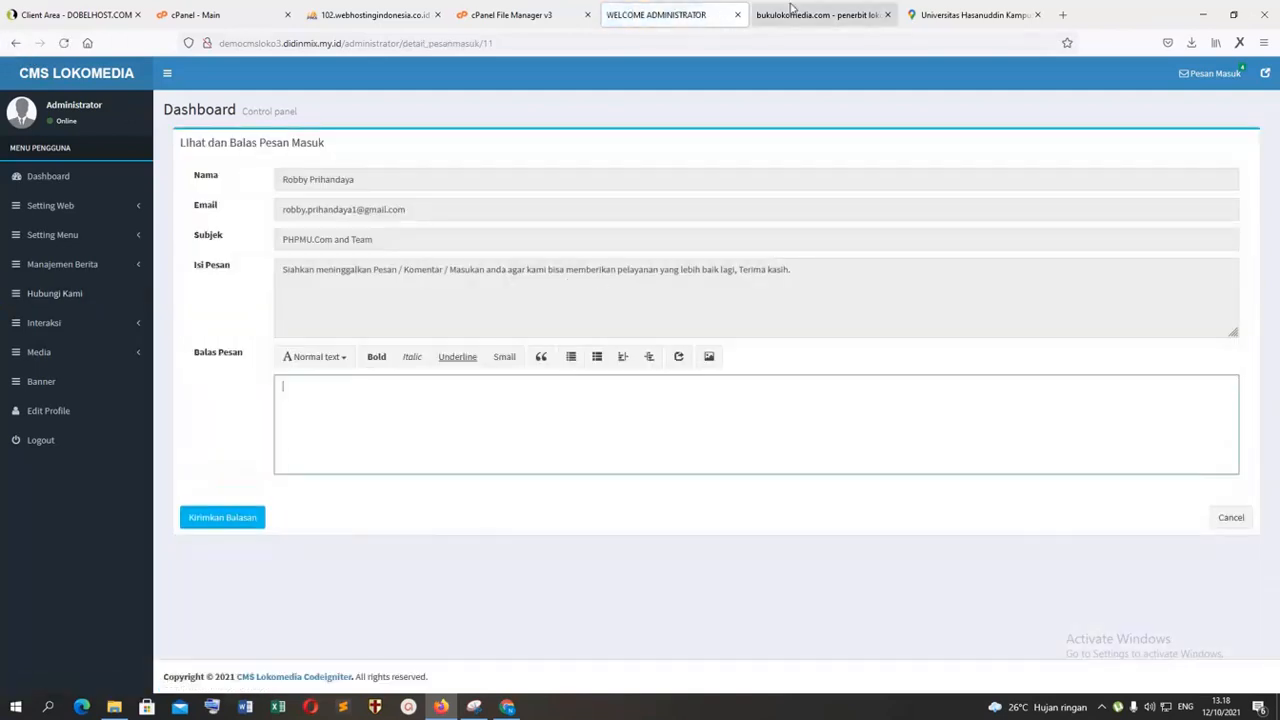
Step: Check the public Hubungi Kami page again and return to the CMS list of incoming messages
left_click(790, 12)
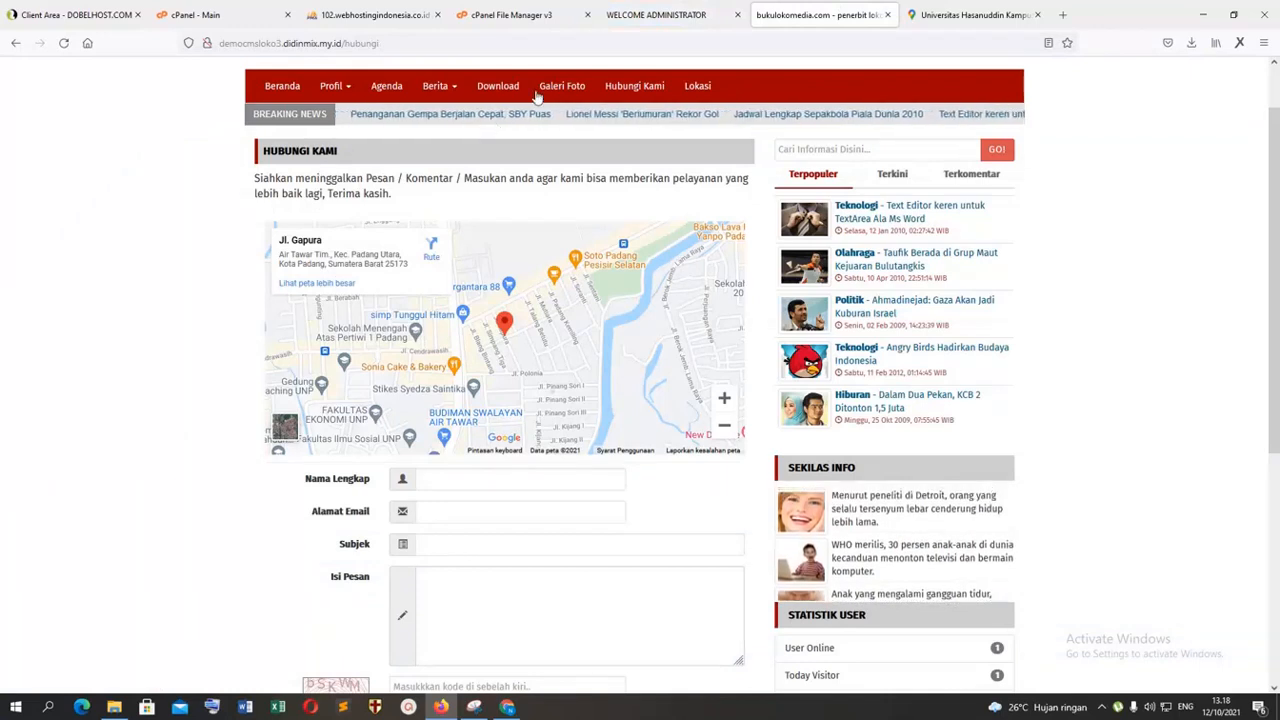
left_click(683, 12)
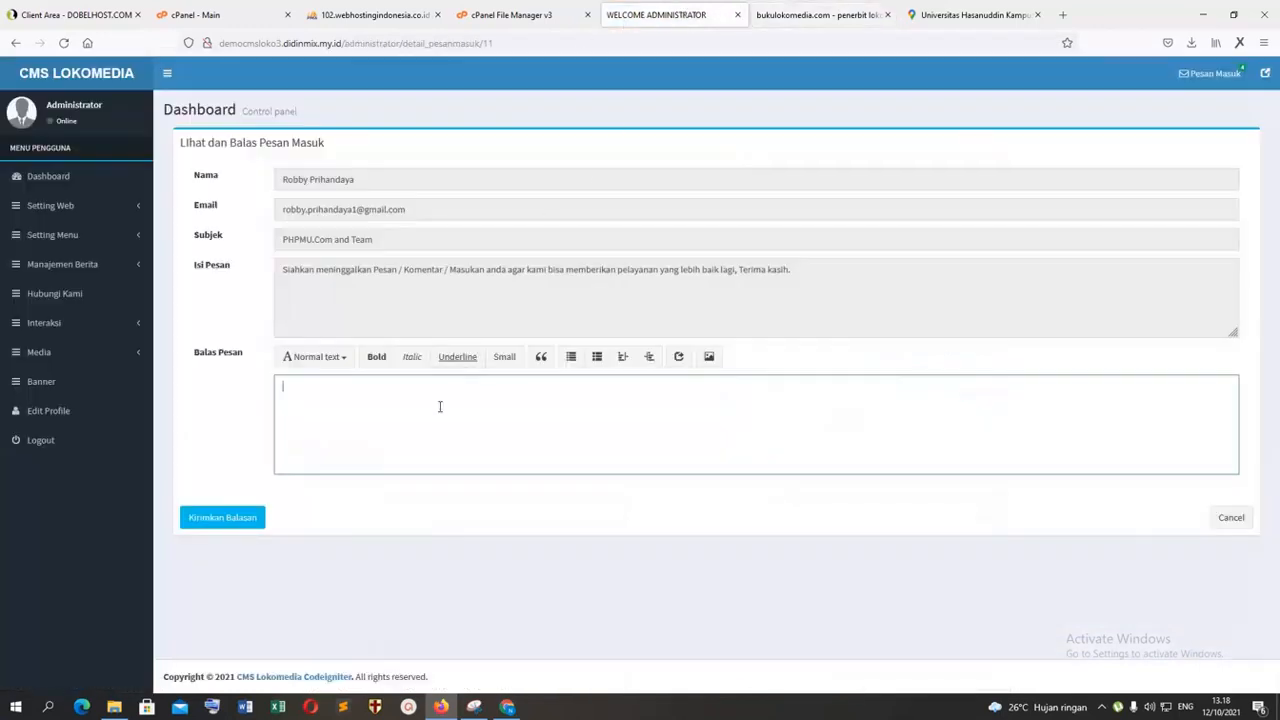
left_click(50, 294)
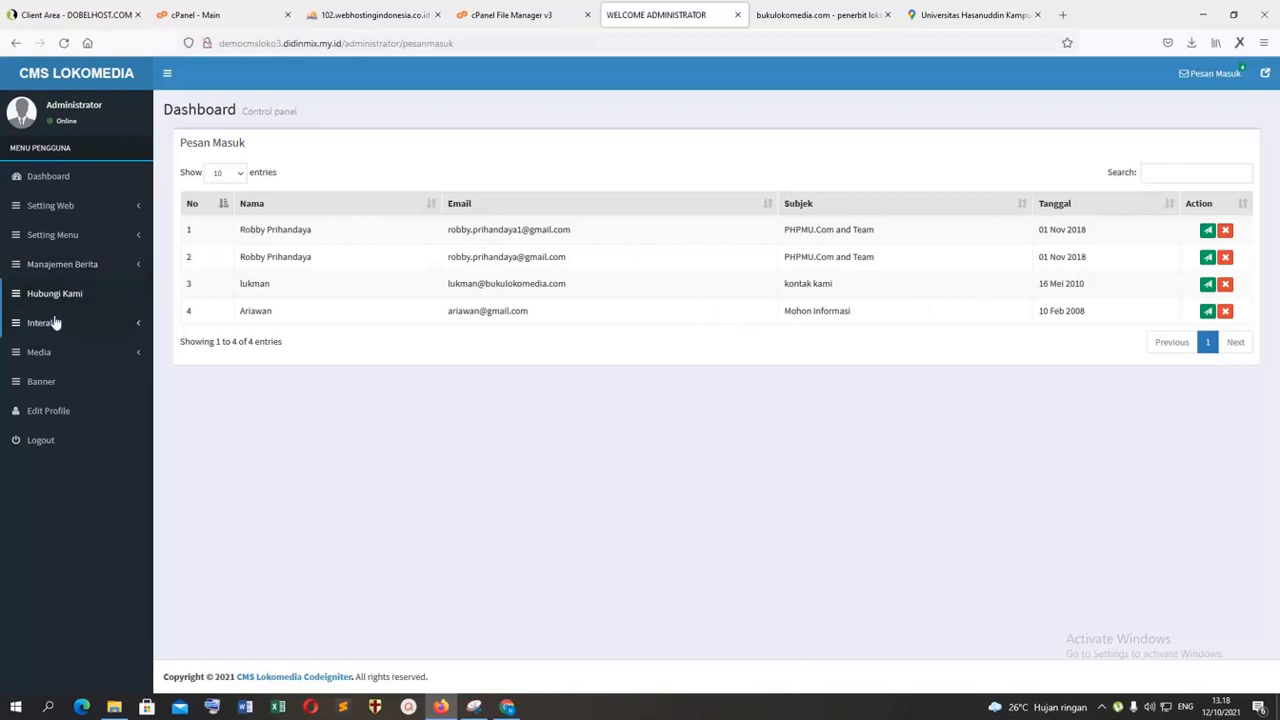
Step: Look through the CMS menu groups for the contact page settings and view the Kategori Berita list
left_click(115, 272)
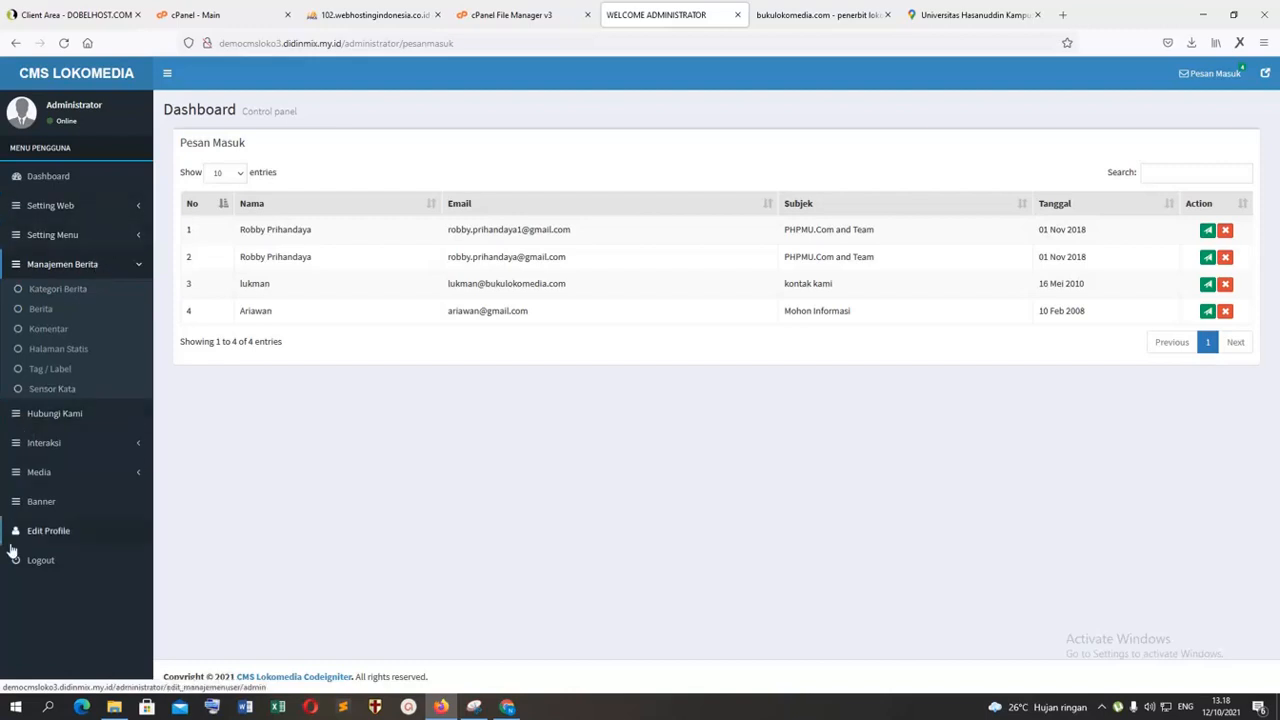
left_click(82, 445)
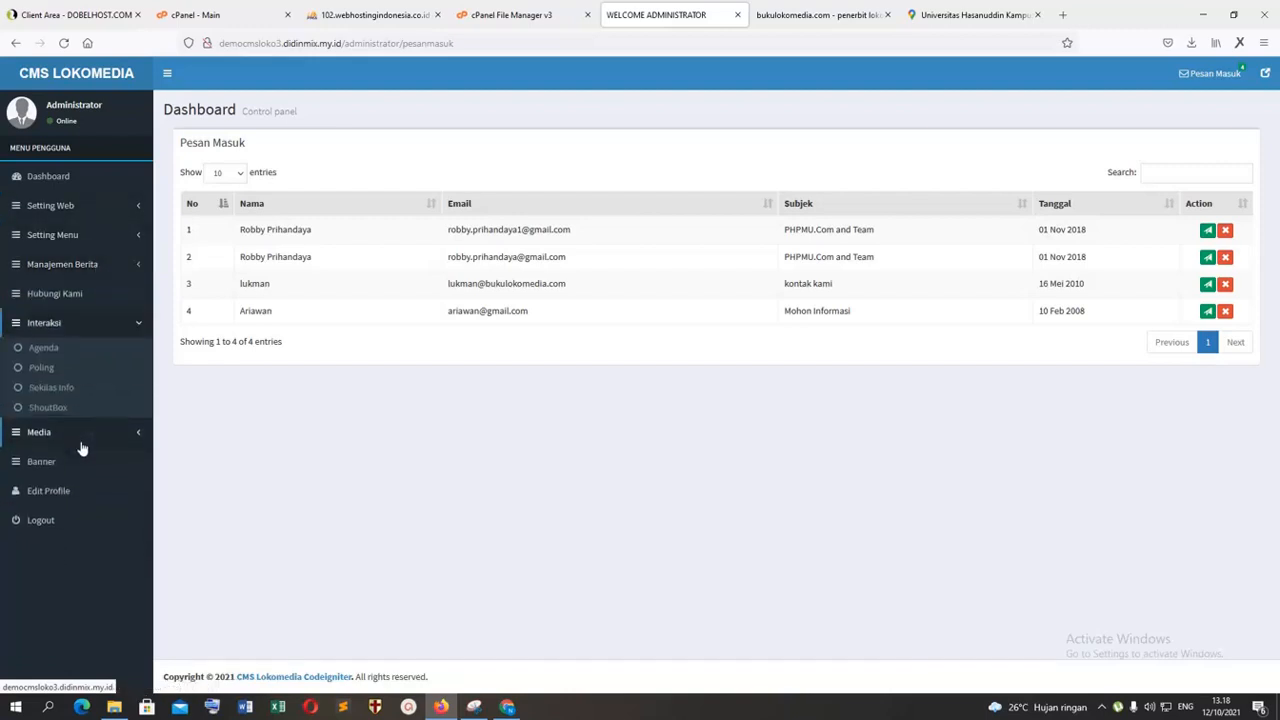
left_click(98, 440)
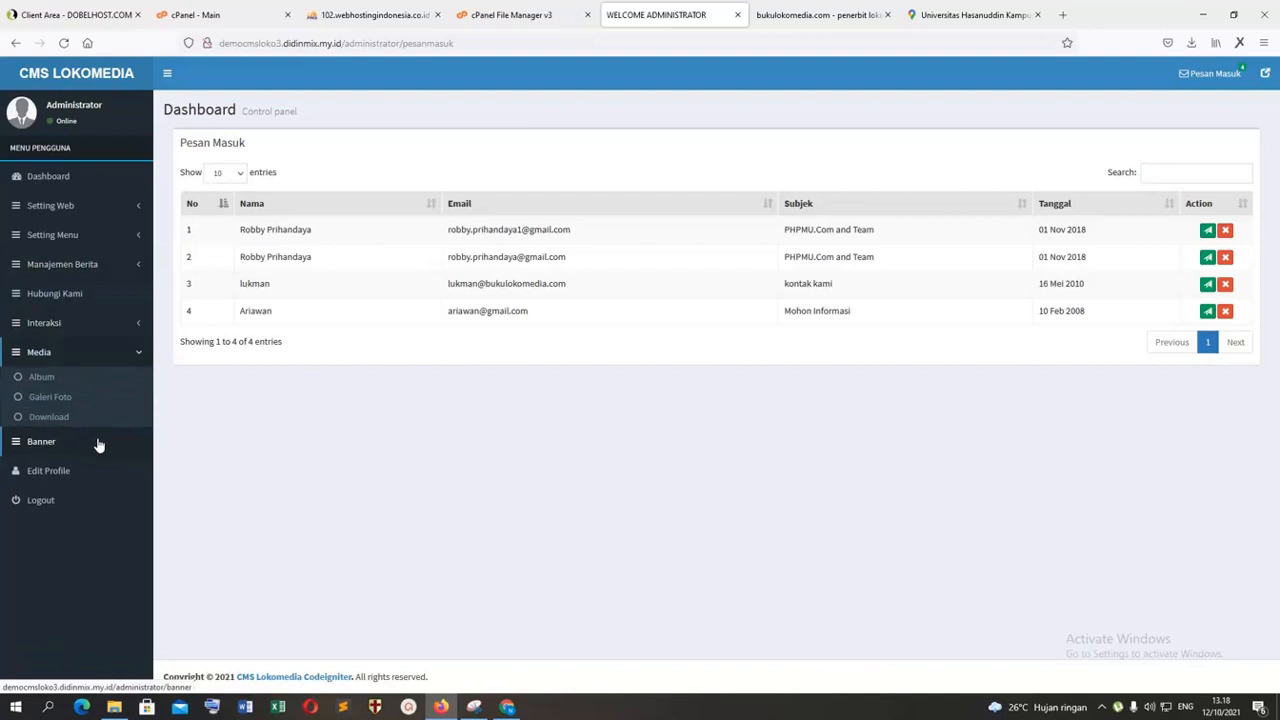
left_click(109, 210)
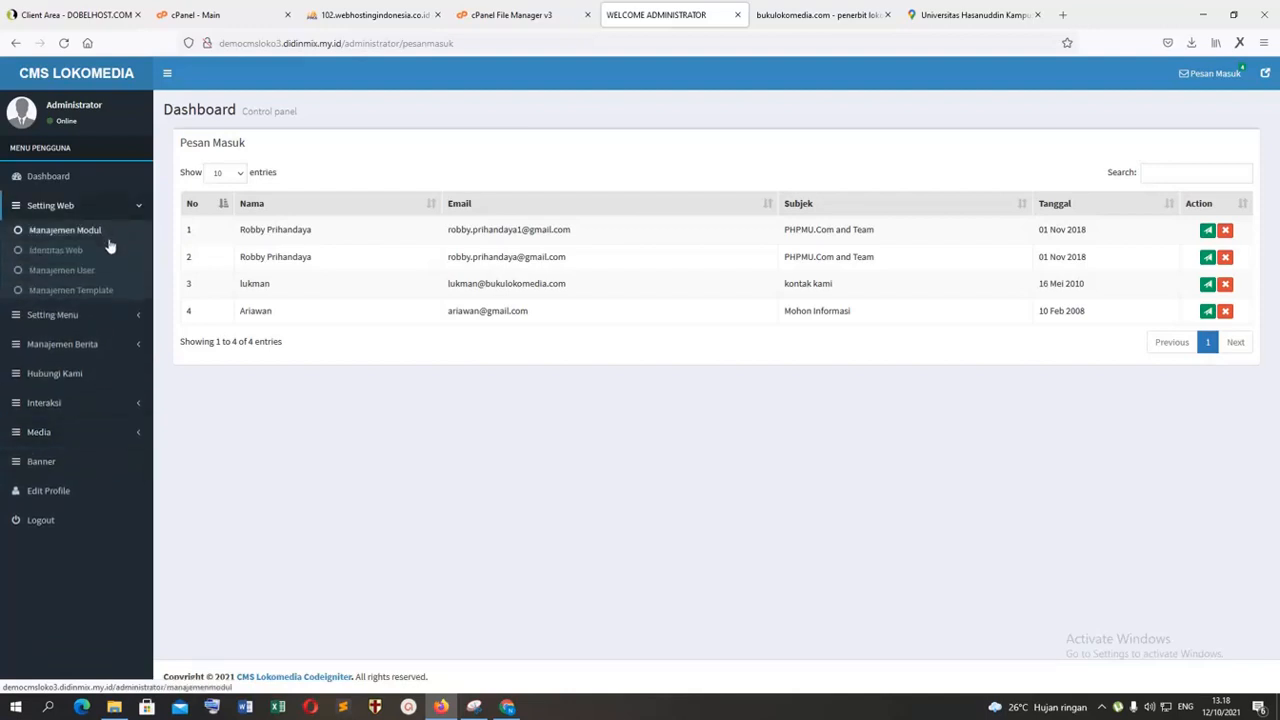
left_click(131, 315)
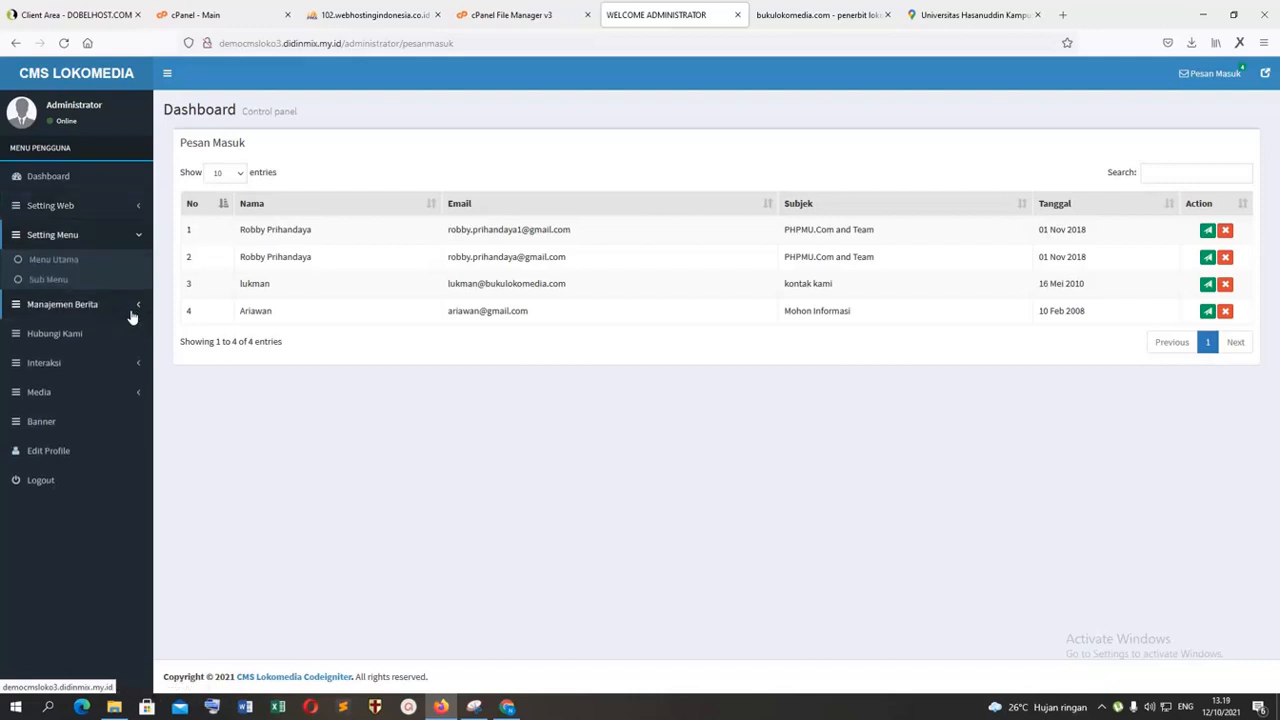
left_click(131, 316)
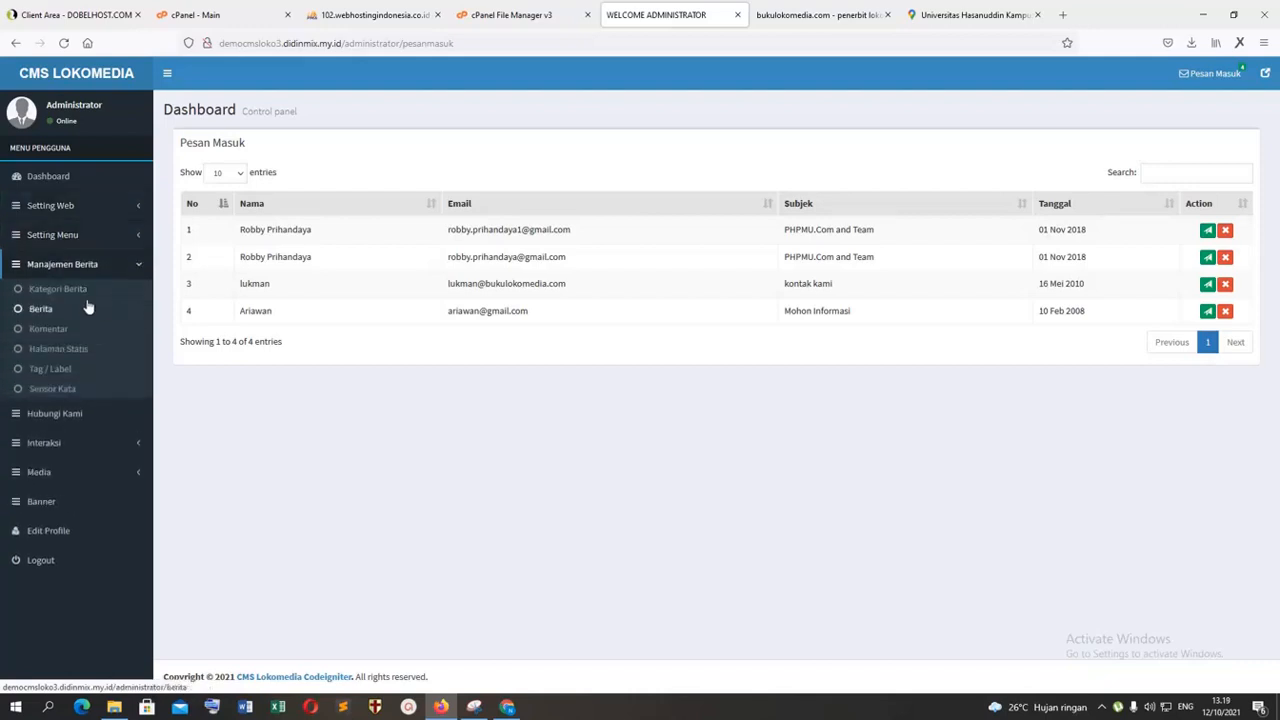
left_click(58, 289)
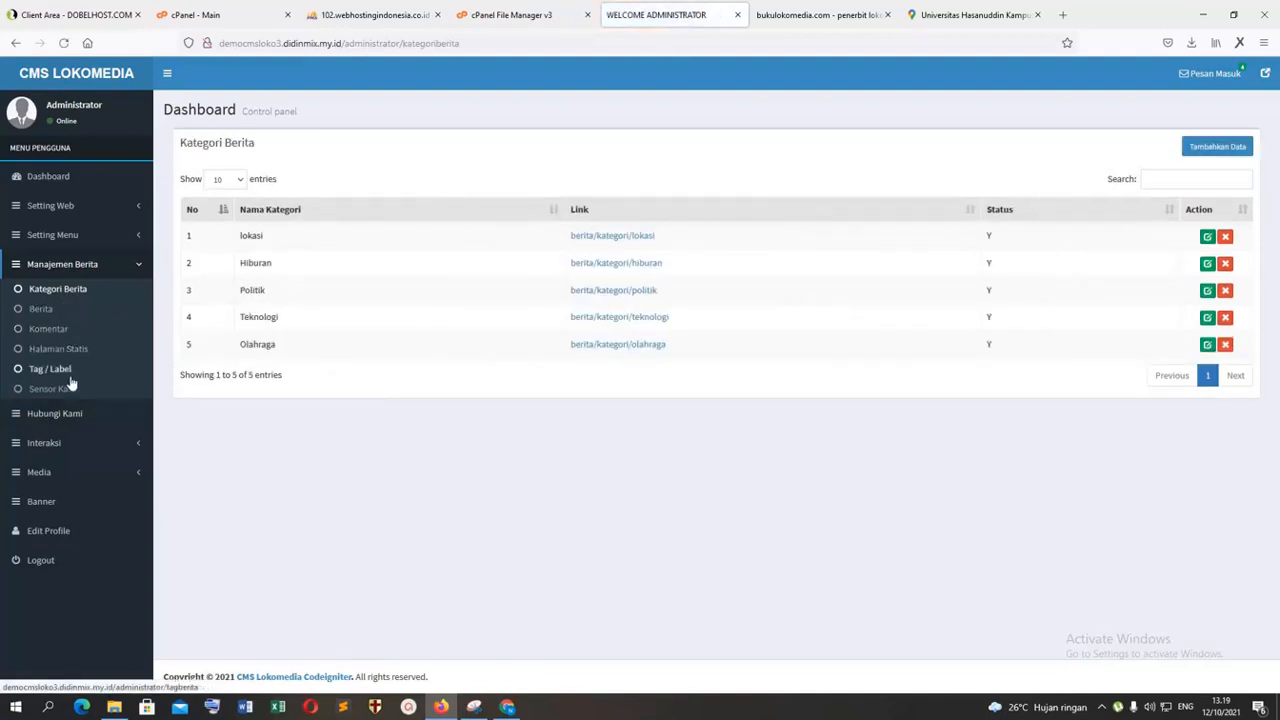
Step: View the Manajemen Template list, then compare the CMS Hubungi Kami messages with the public contact page
left_click(88, 236)
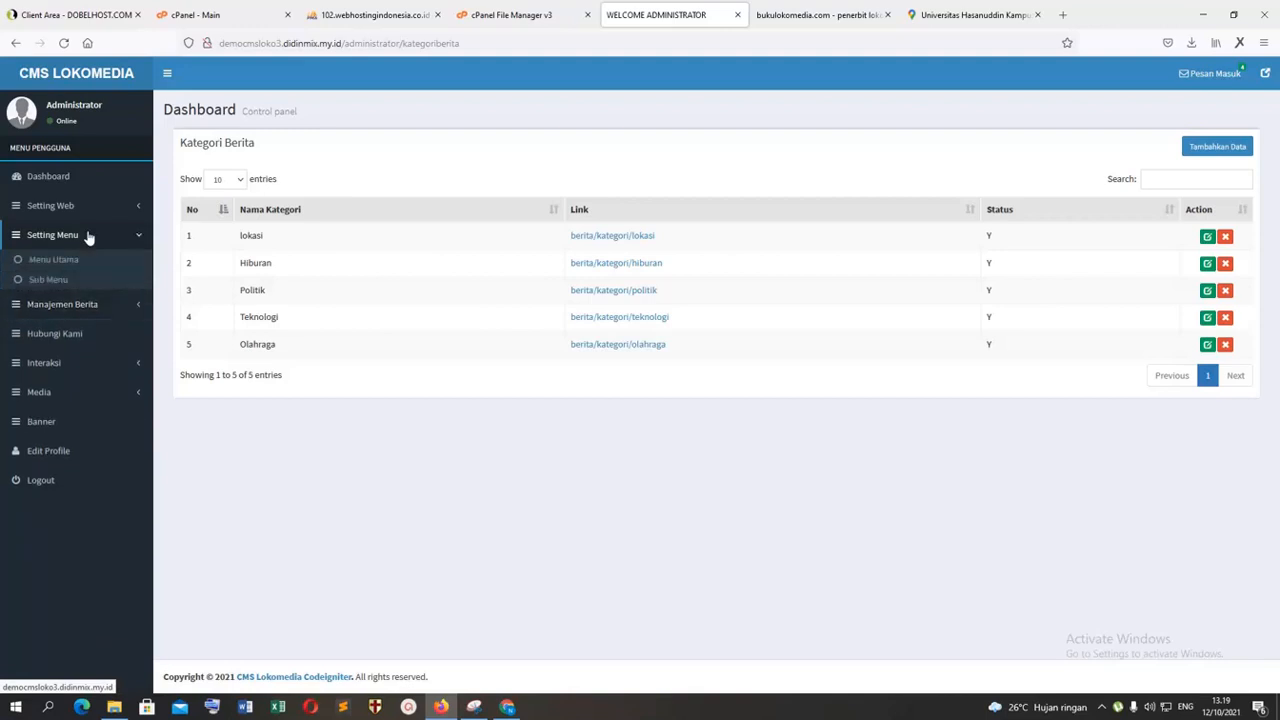
left_click(88, 219)
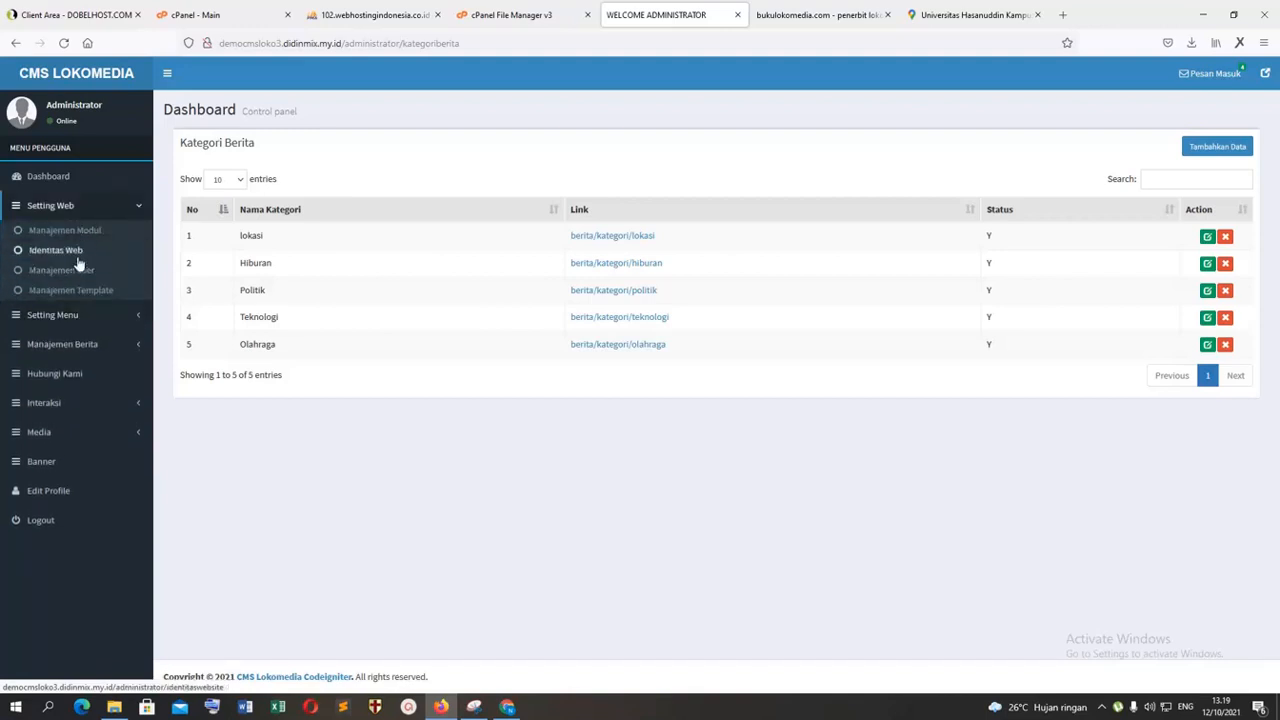
left_click(78, 291)
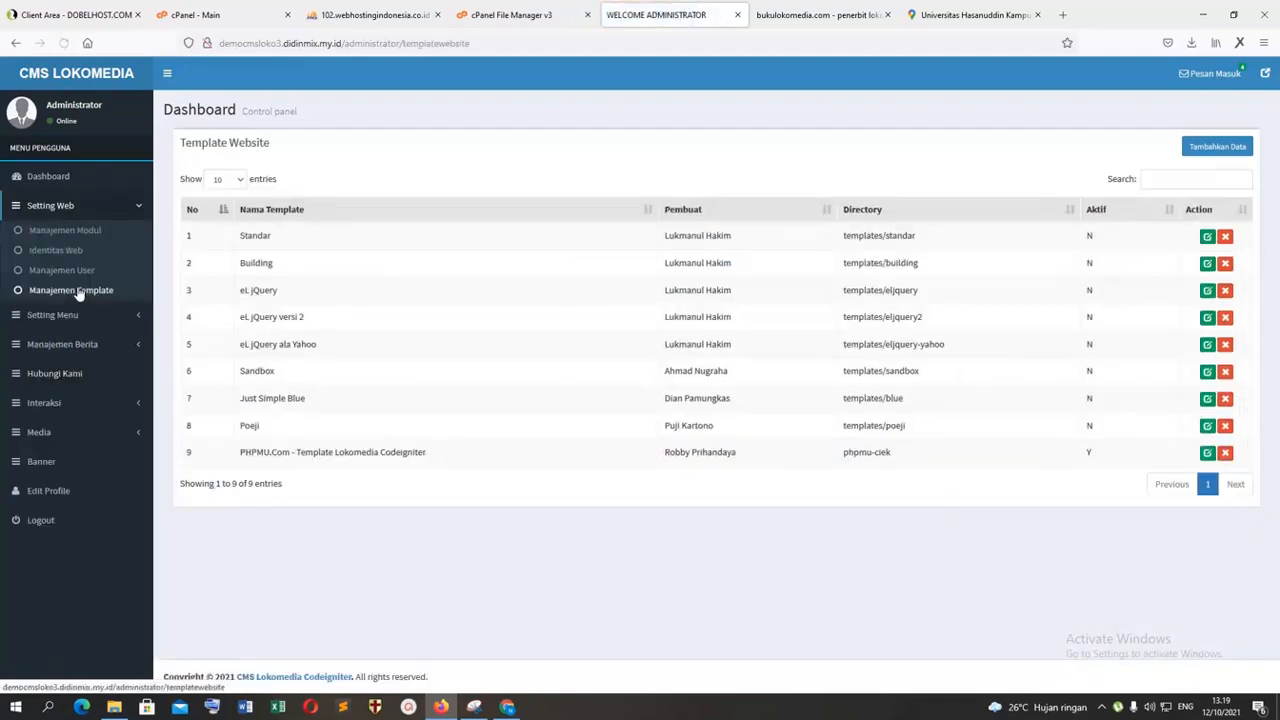
left_click(84, 403)
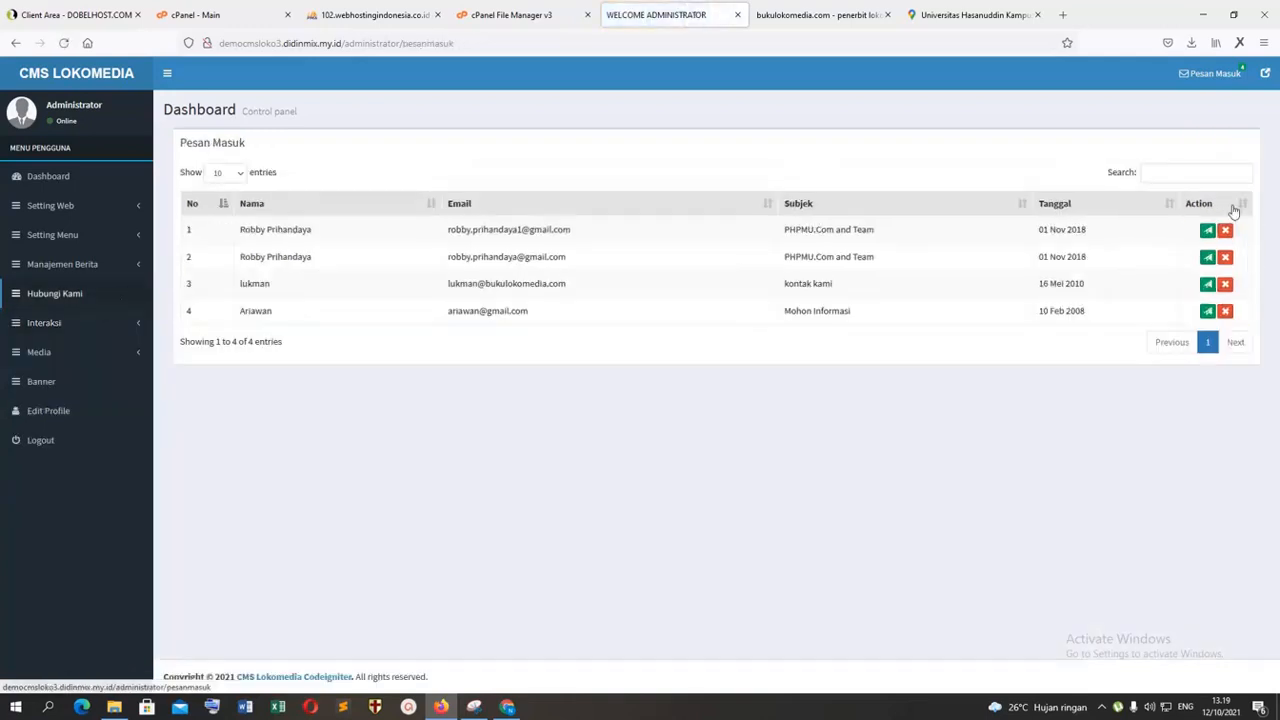
key("ctrl+Tab")
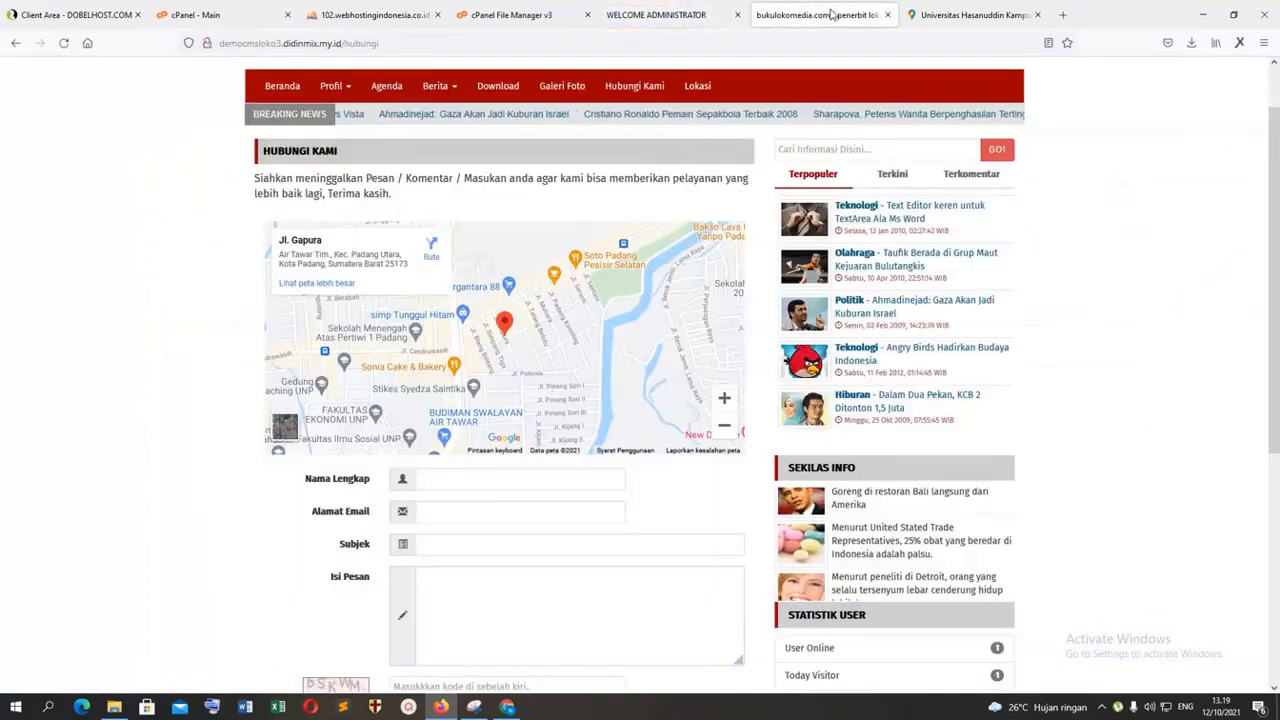
key("ctrl+shift+Tab")
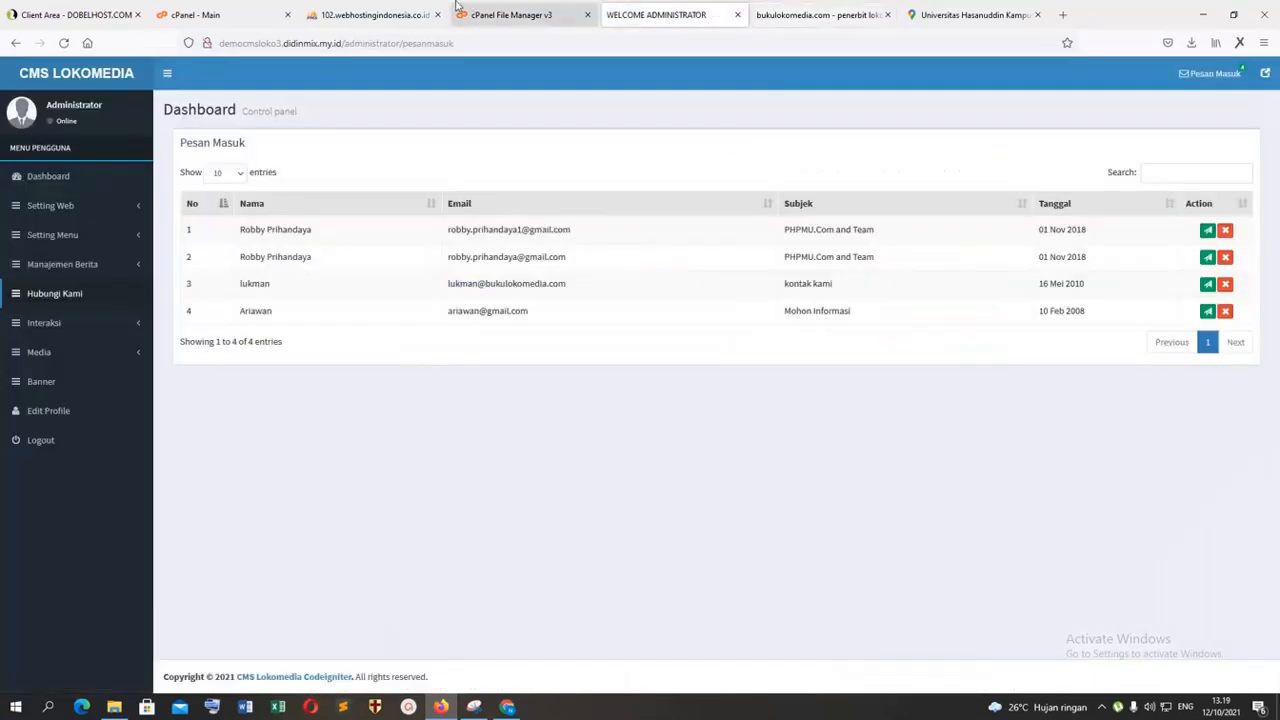
Step: Switch to the cPanel File Manager and view the css folder under template/phpmu-ciek in democmsloko3.didinmix.my.id
key("ctrl+shift+Tab")
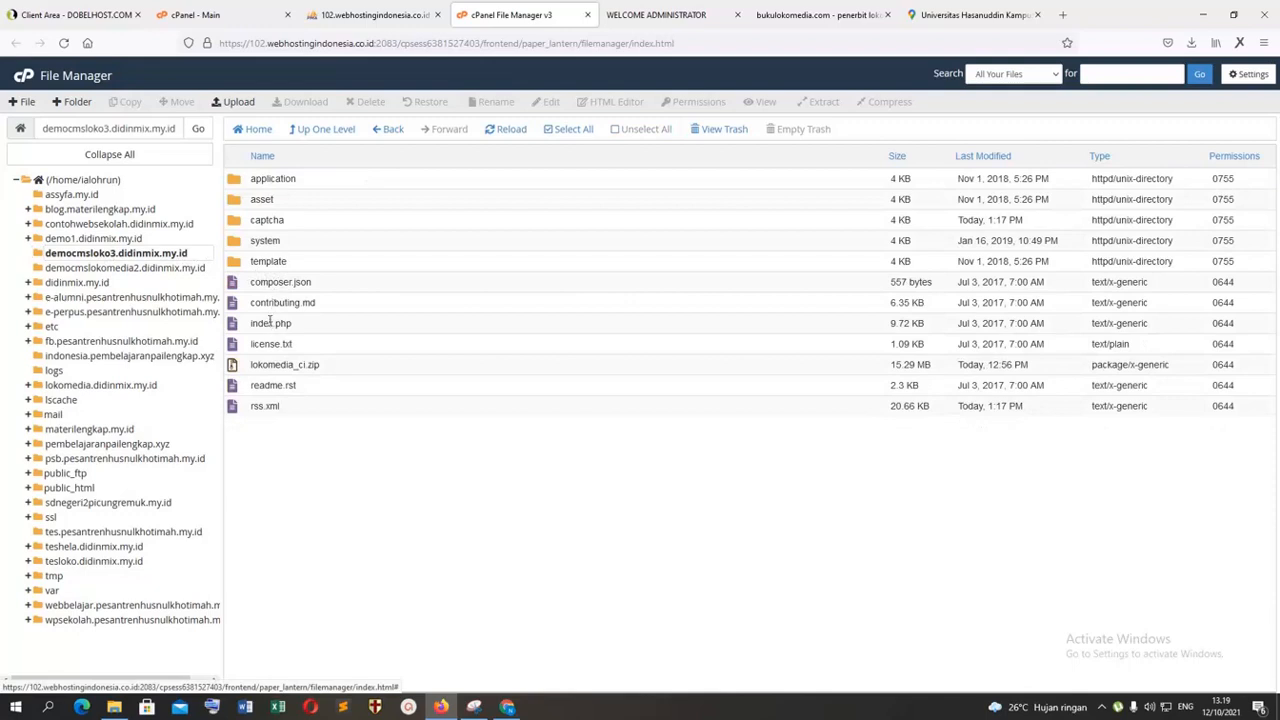
double_click(236, 263)
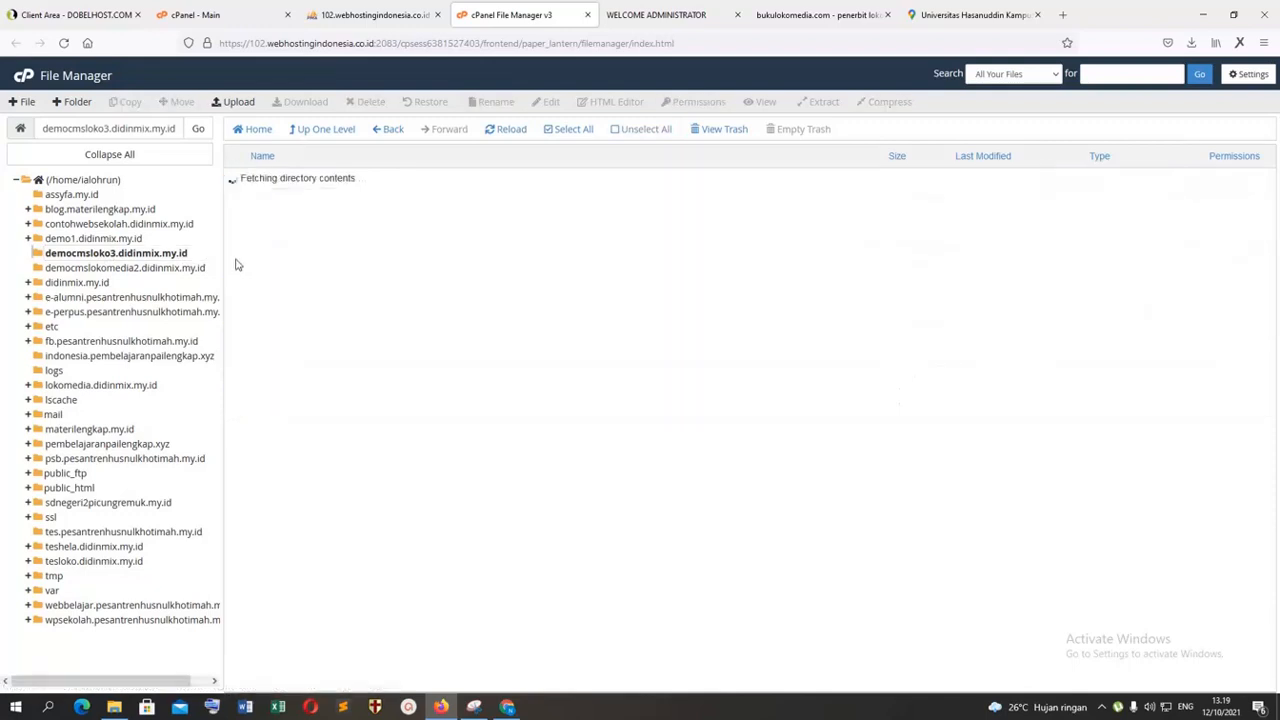
double_click(238, 181)
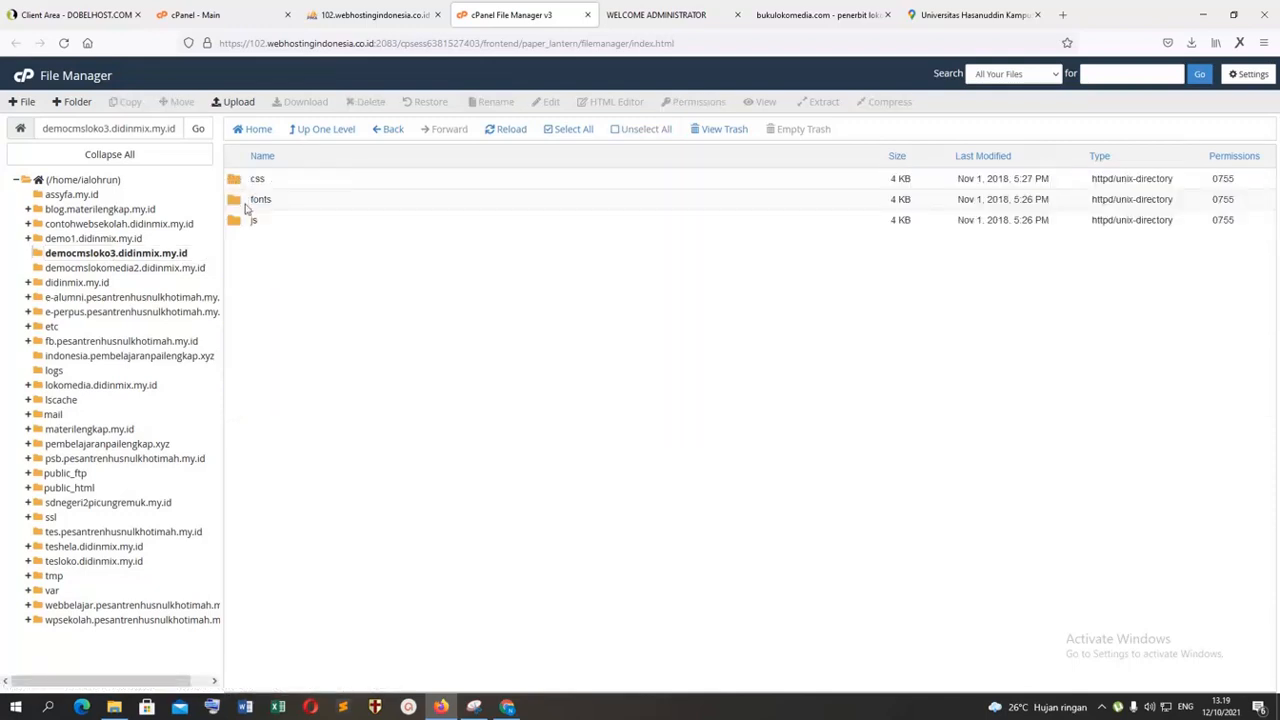
double_click(245, 184)
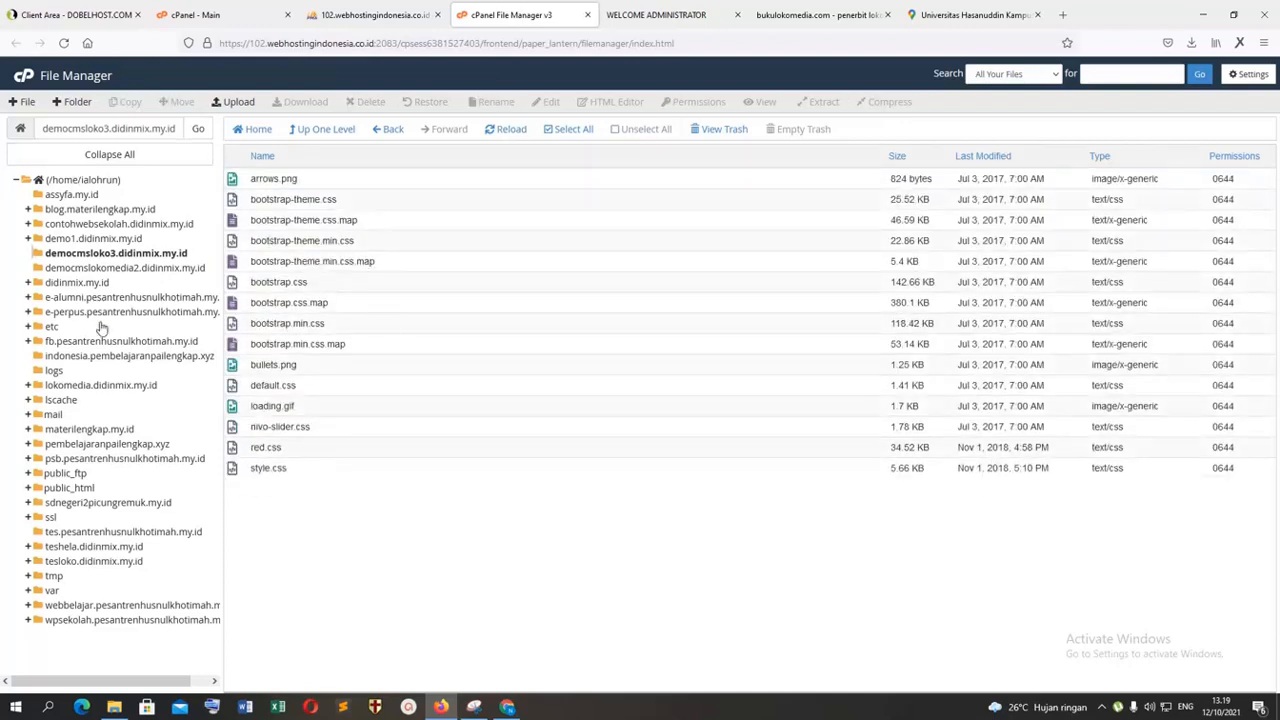
Step: Return to the site's root folder and view the js folder under template/phpmu-ciek
left_click(100, 254)
double_click(232, 261)
left_click(240, 180)
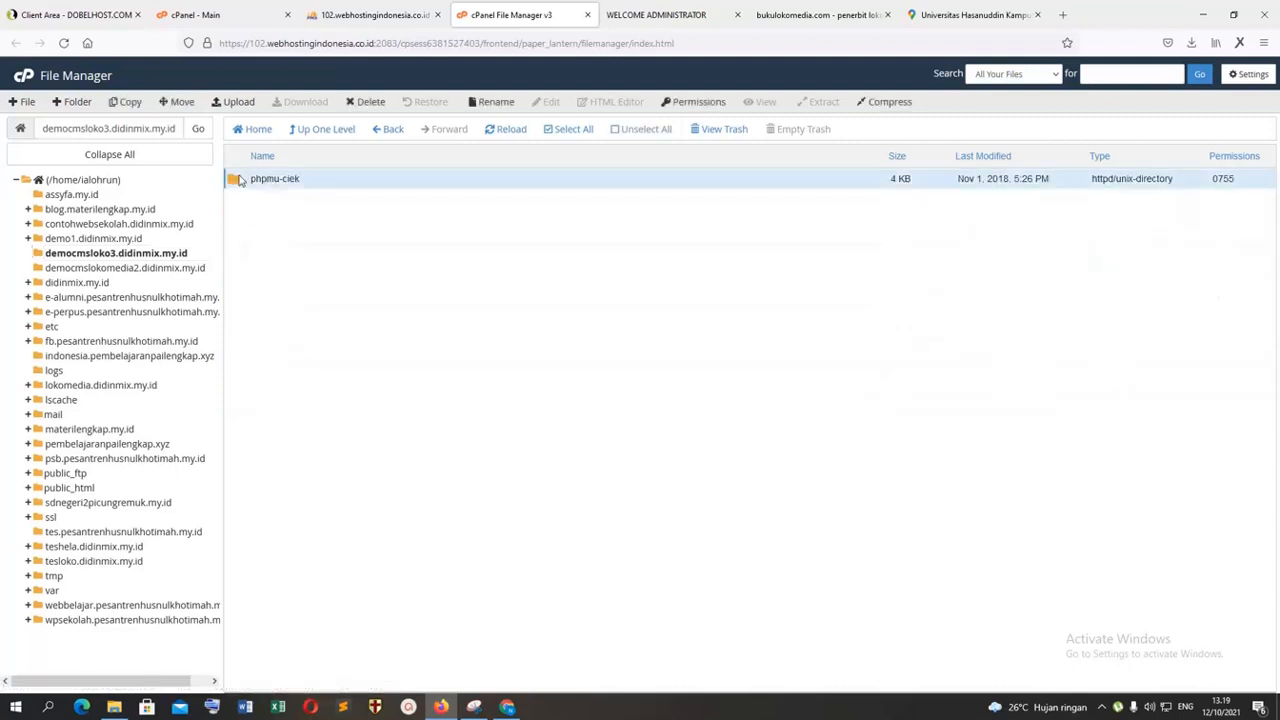
double_click(240, 180)
double_click(242, 222)
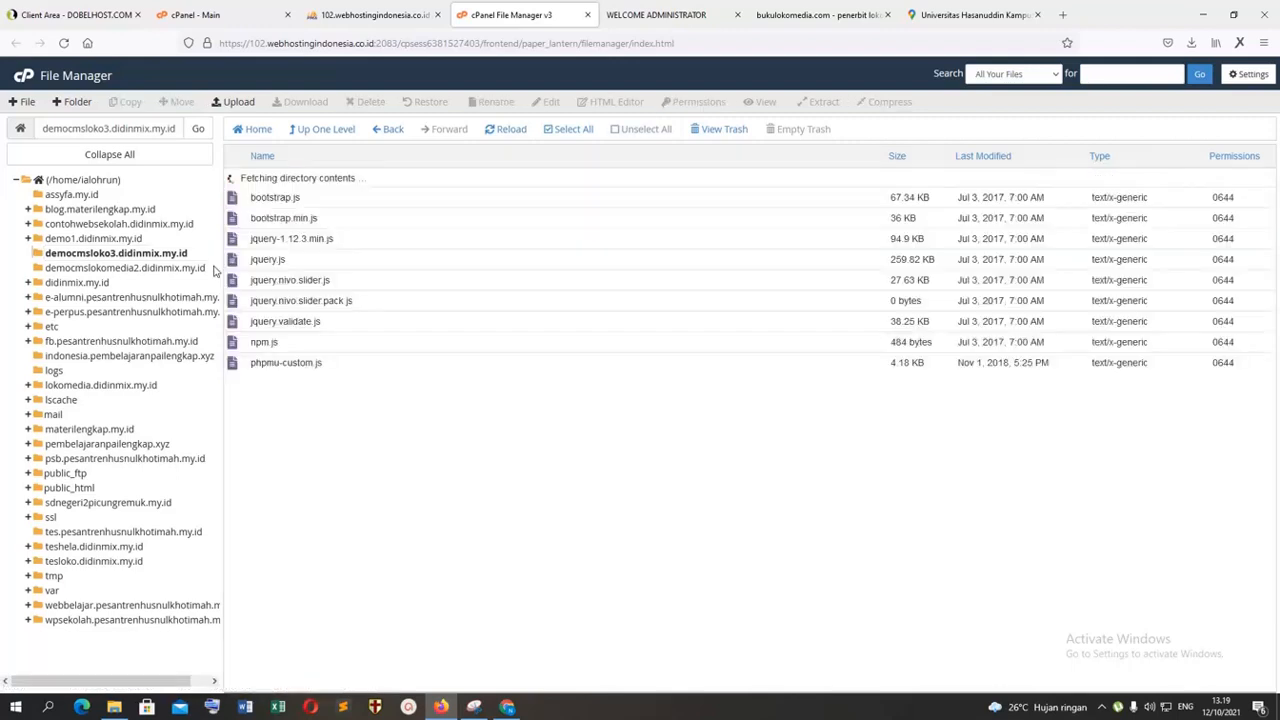
Step: Open view_hubungi.php from the site's application/views/phpmu-ciek folder in the code editor
left_click(103, 255)
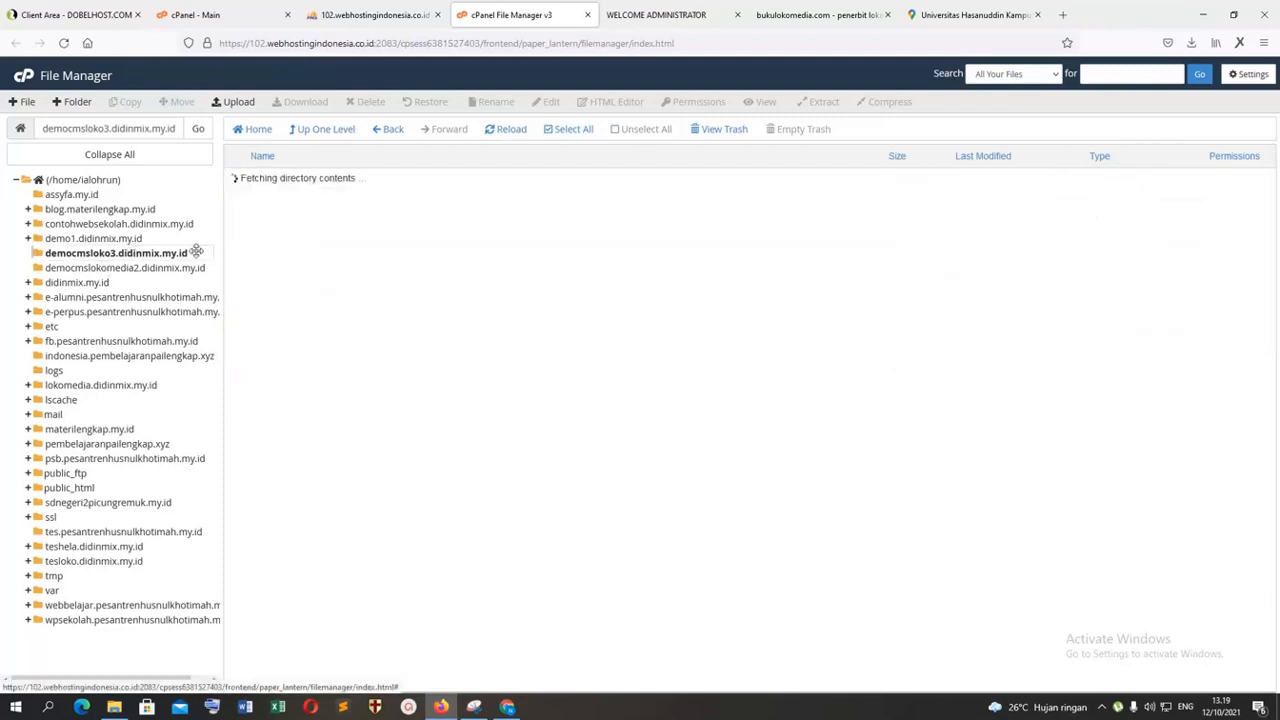
double_click(246, 184)
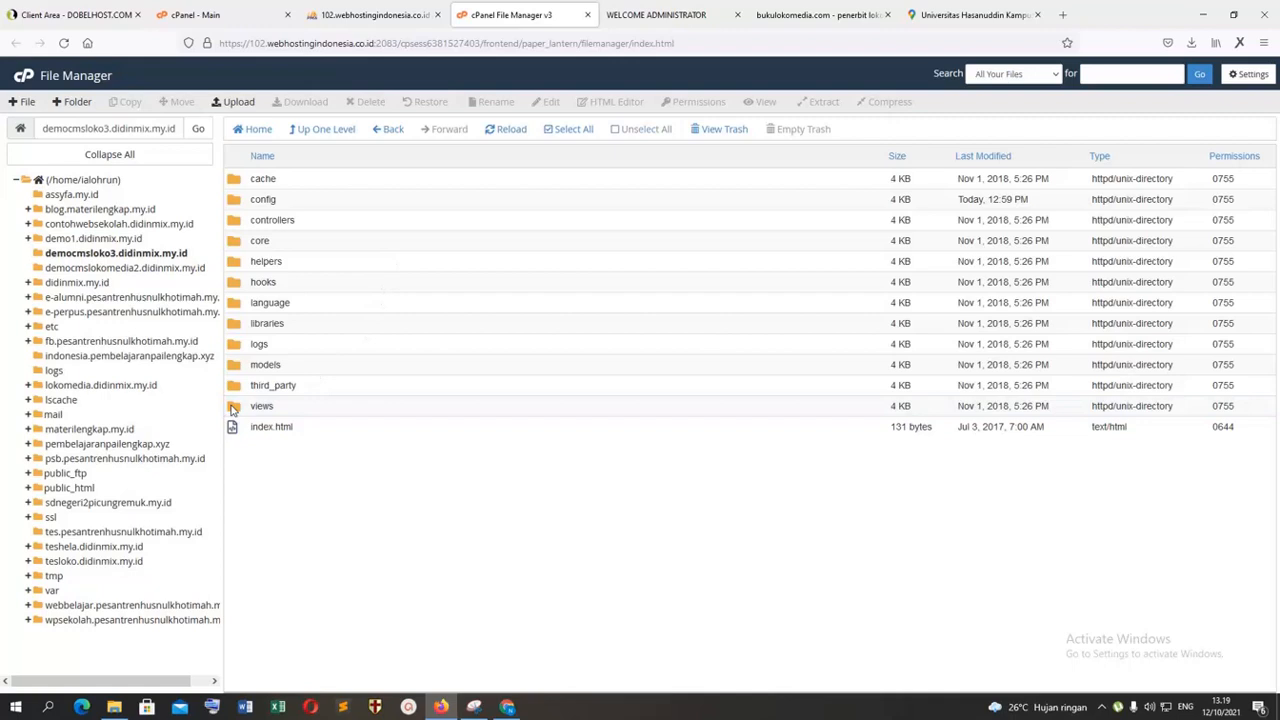
double_click(233, 406)
double_click(241, 223)
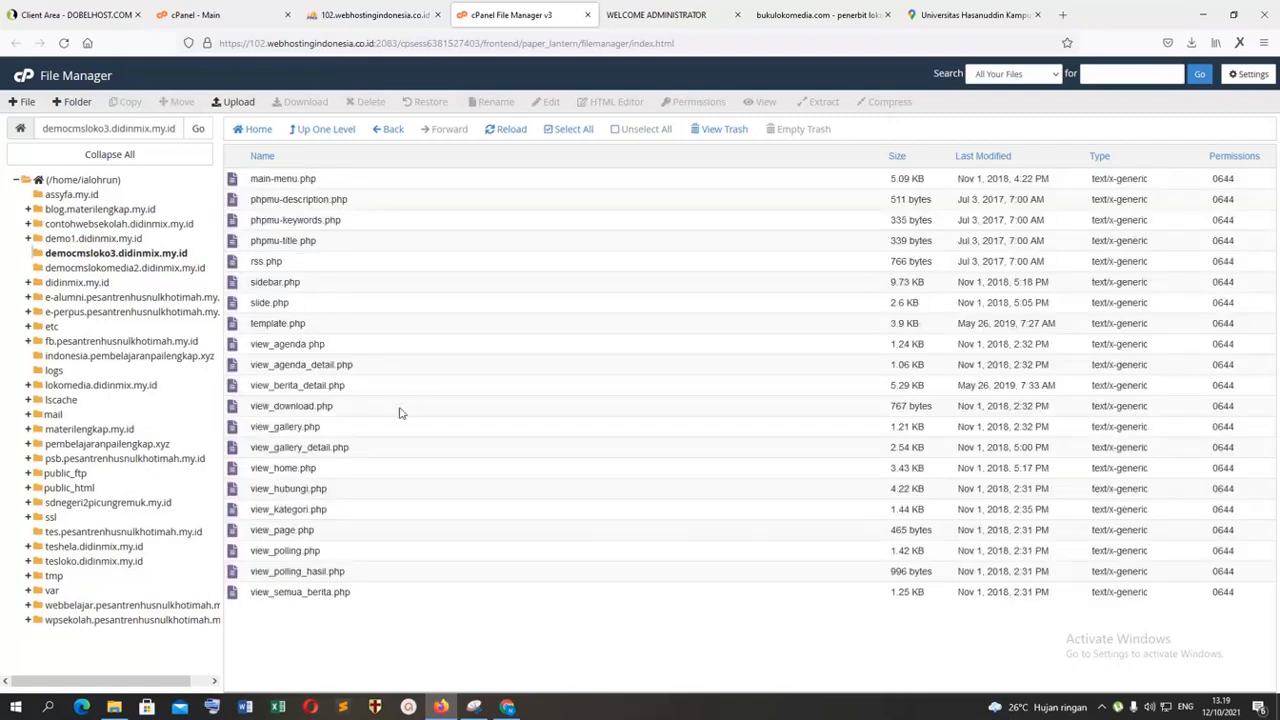
right_click(237, 490)
left_click(265, 517)
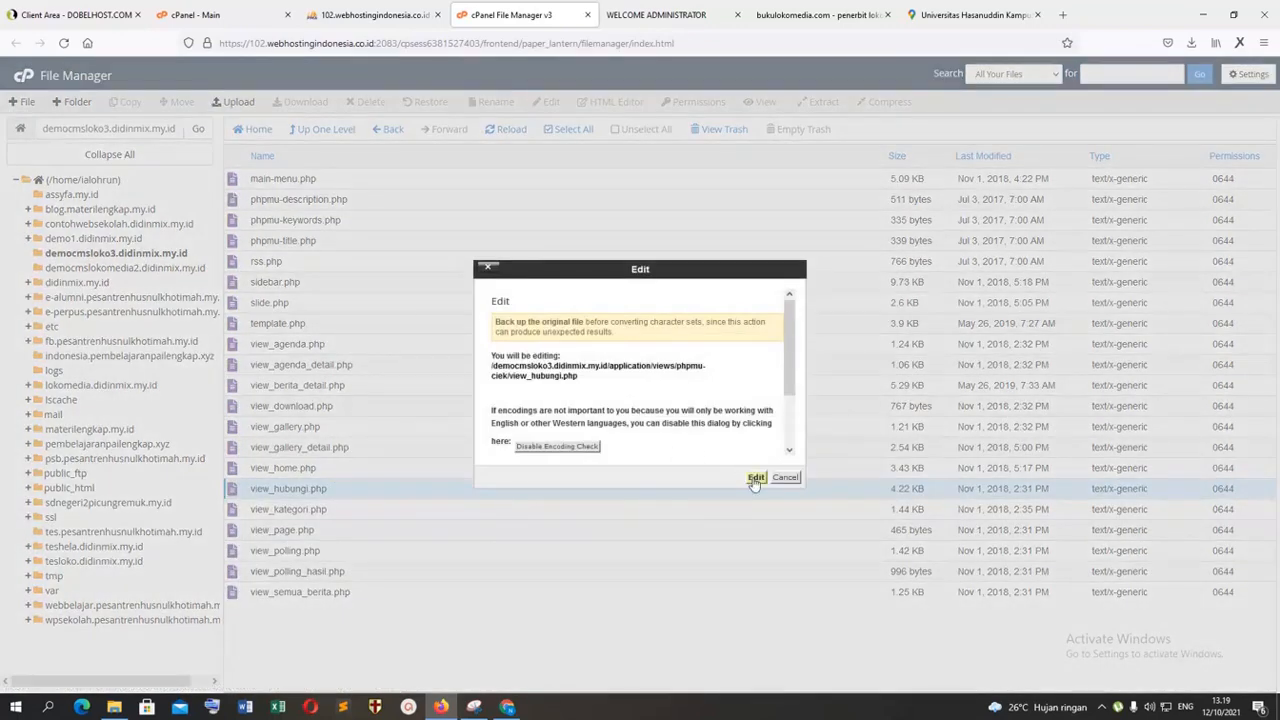
left_click(755, 478)
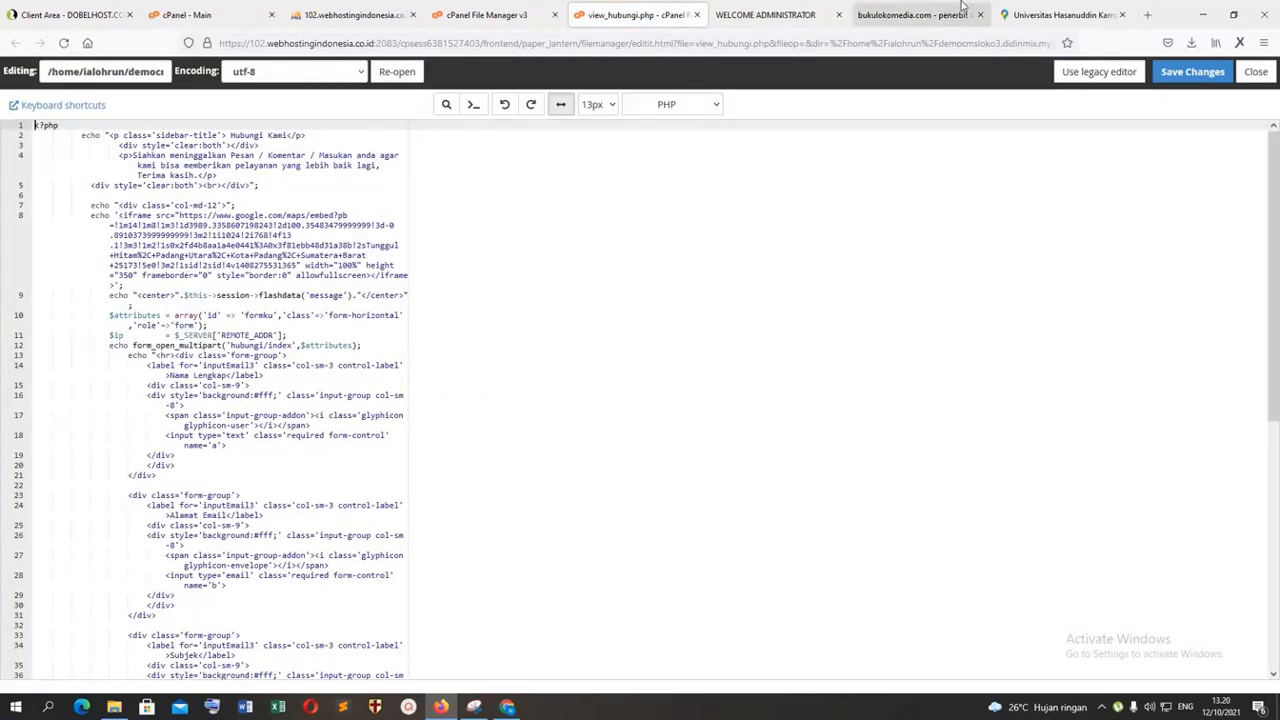
Step: Copy the Google Maps embed HTML for Universitas Hasanuddin Kampus FAKULTAS TEKNIK Gowa and return to view_hubungi.php in the code editor
left_click(1062, 14)
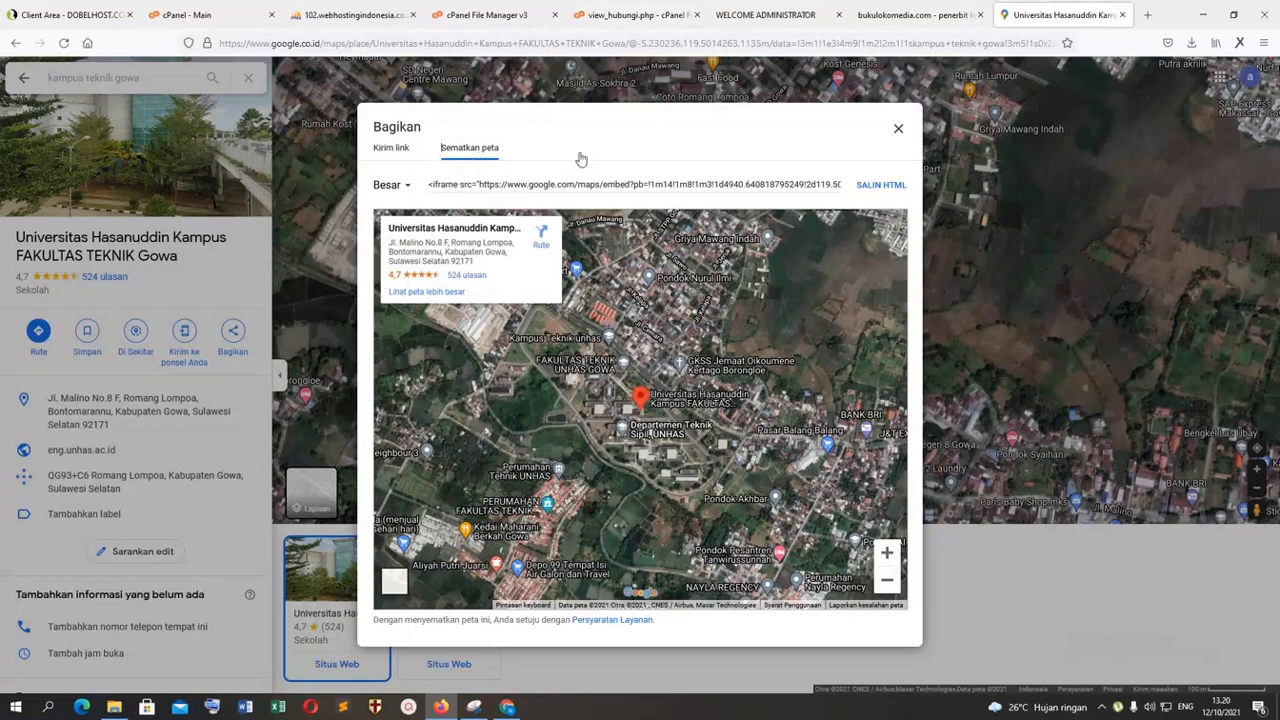
left_click(878, 185)
left_click(200, 14)
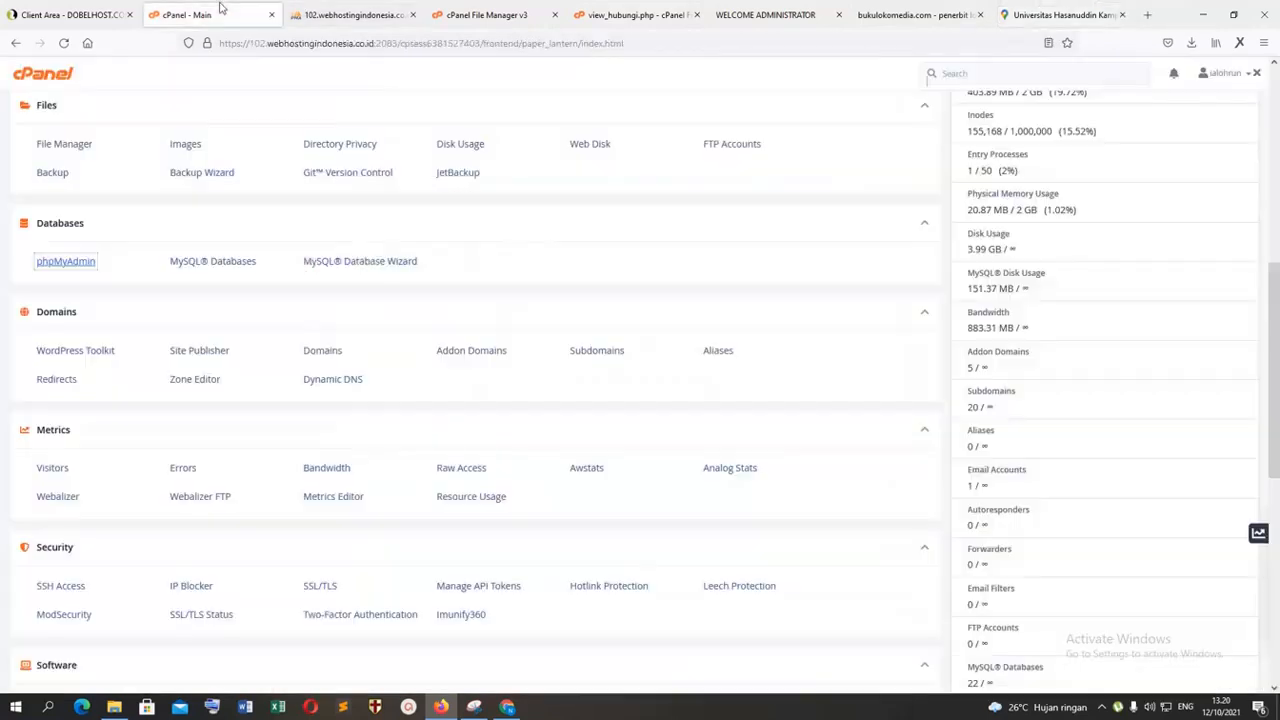
left_click(757, 10)
left_click(910, 14)
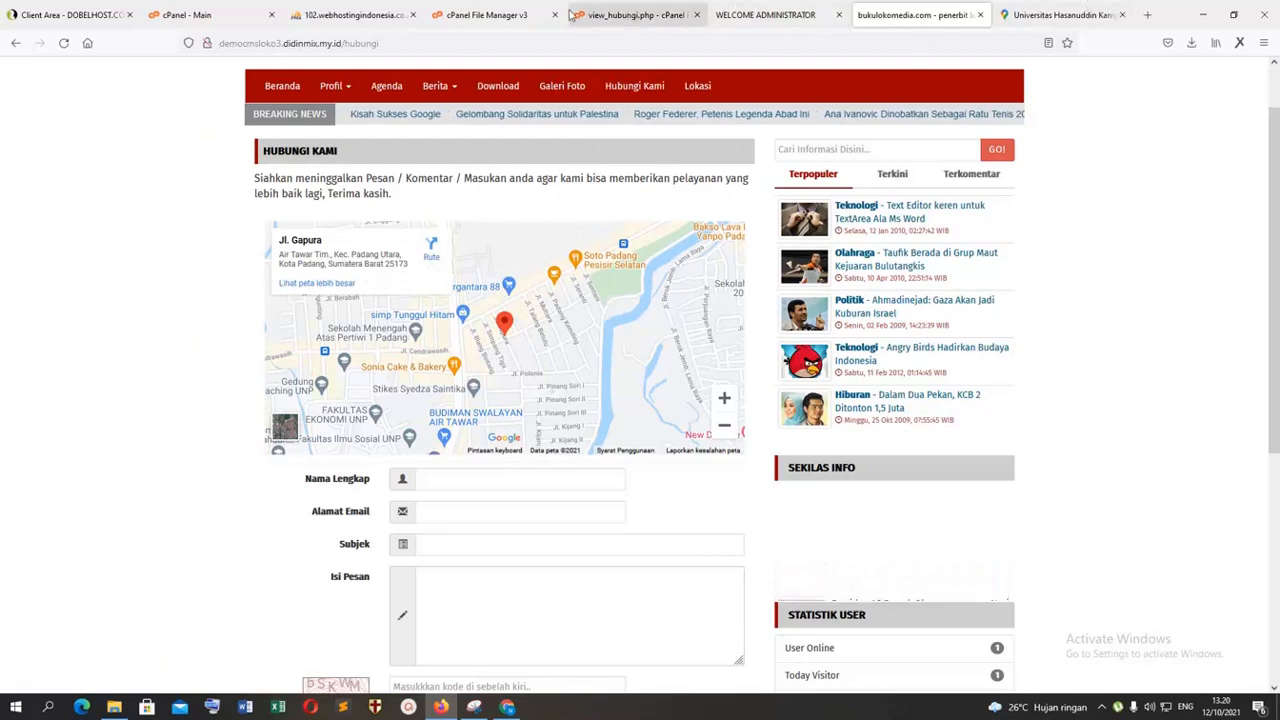
left_click(465, 15)
left_click(625, 15)
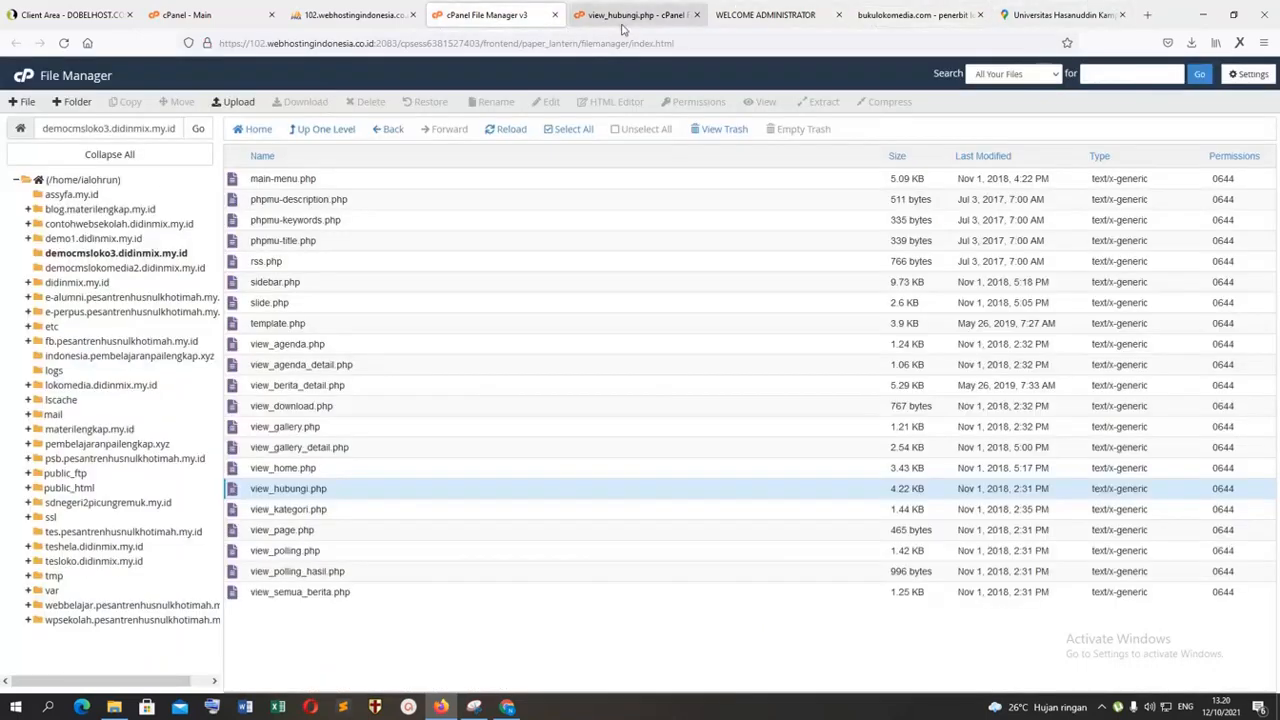
Step: Replace the map iframe code on line 8 of view_hubungi.php with the copied embed HTML and save the file
left_click_drag(117, 215, 413, 274)
left_click_drag(272, 279, 119, 285)
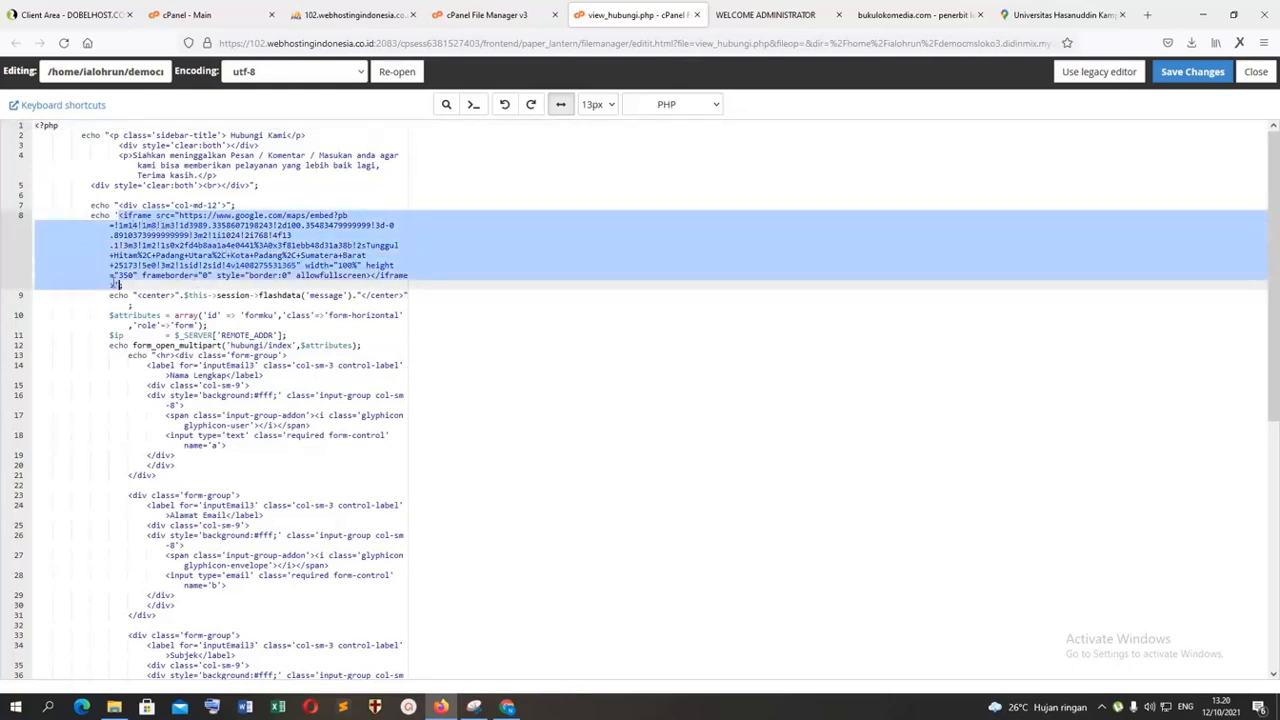
right_click(141, 238)
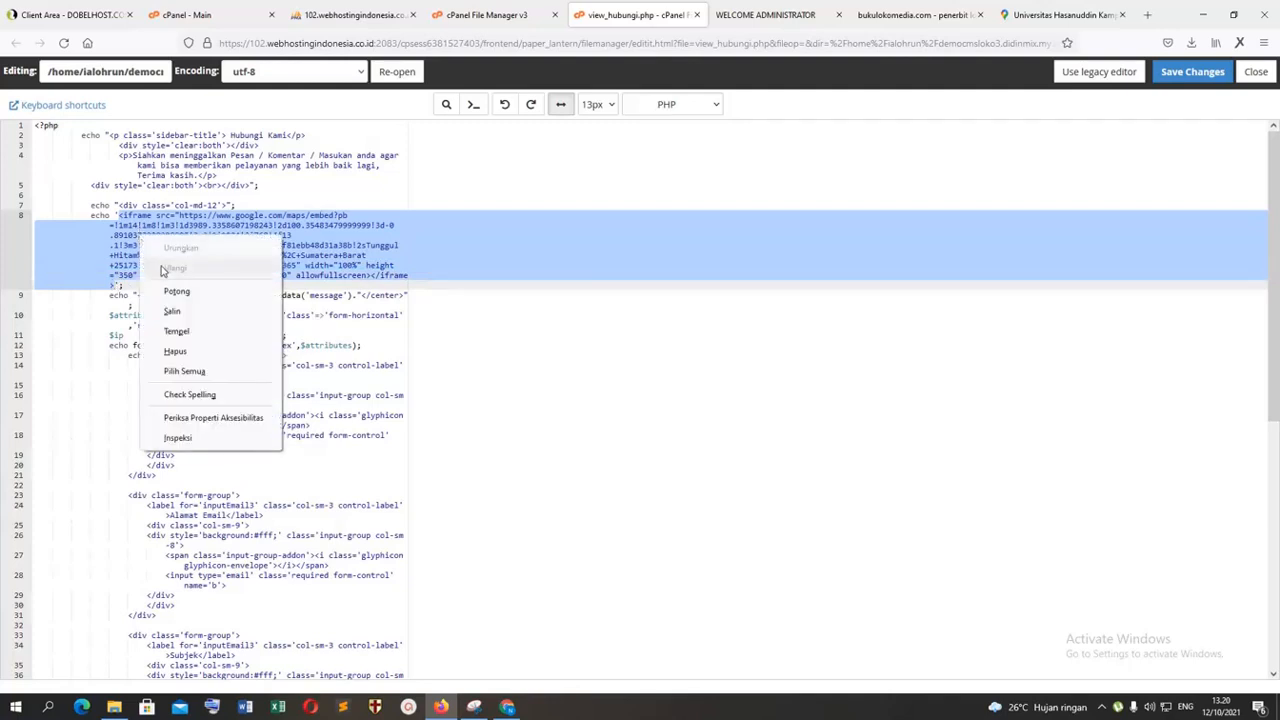
left_click(177, 332)
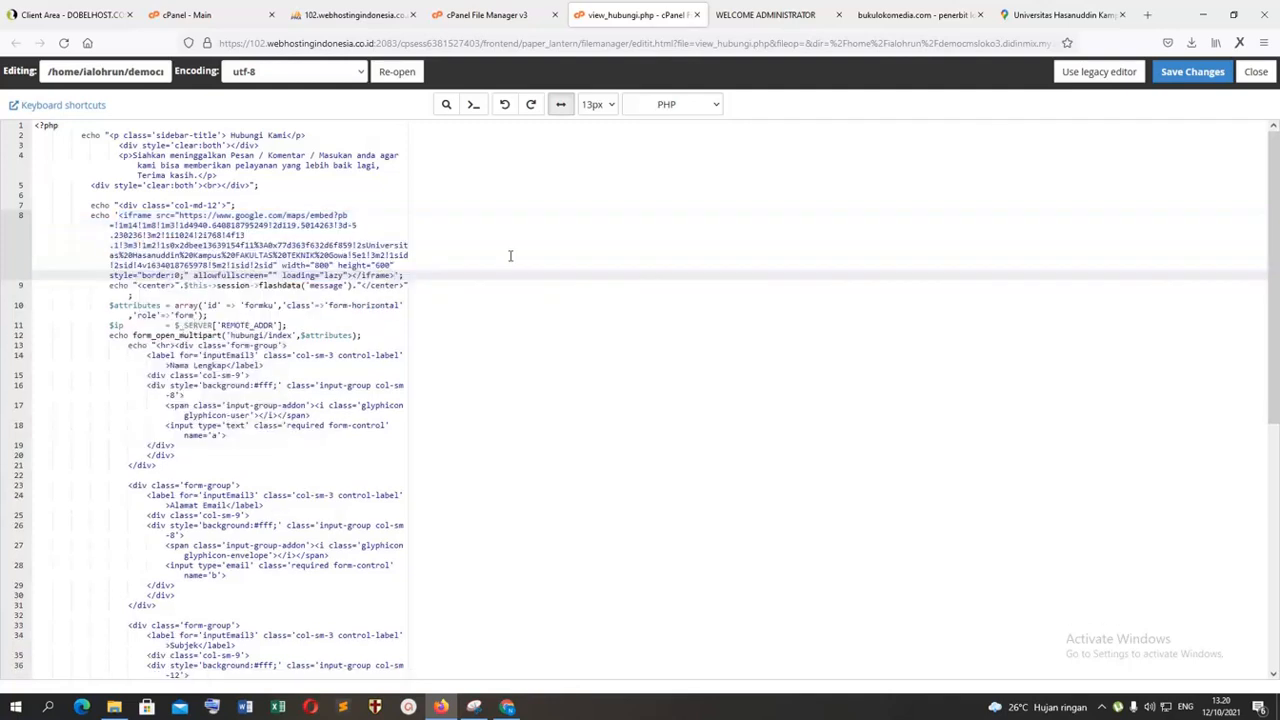
left_click(1195, 76)
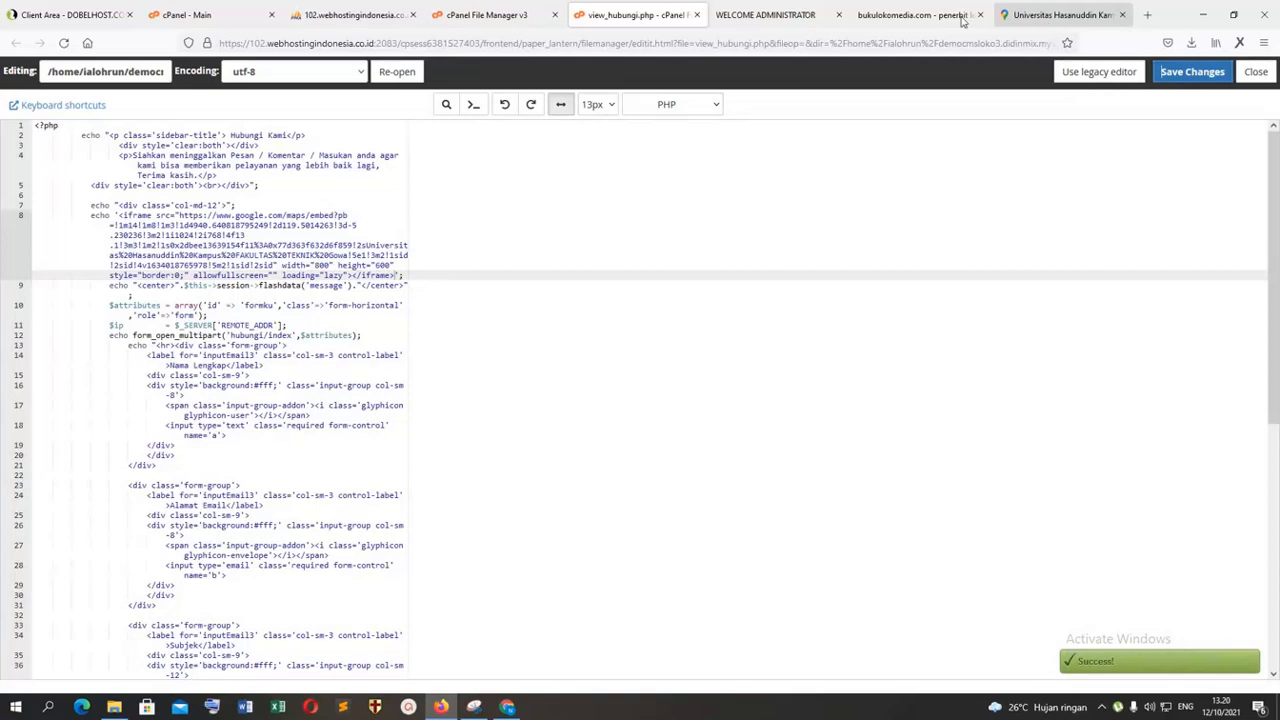
Step: Reload the public Hubungi Kami page to check its embedded map, and go to the Beranda page
left_click(961, 18)
left_click(64, 44)
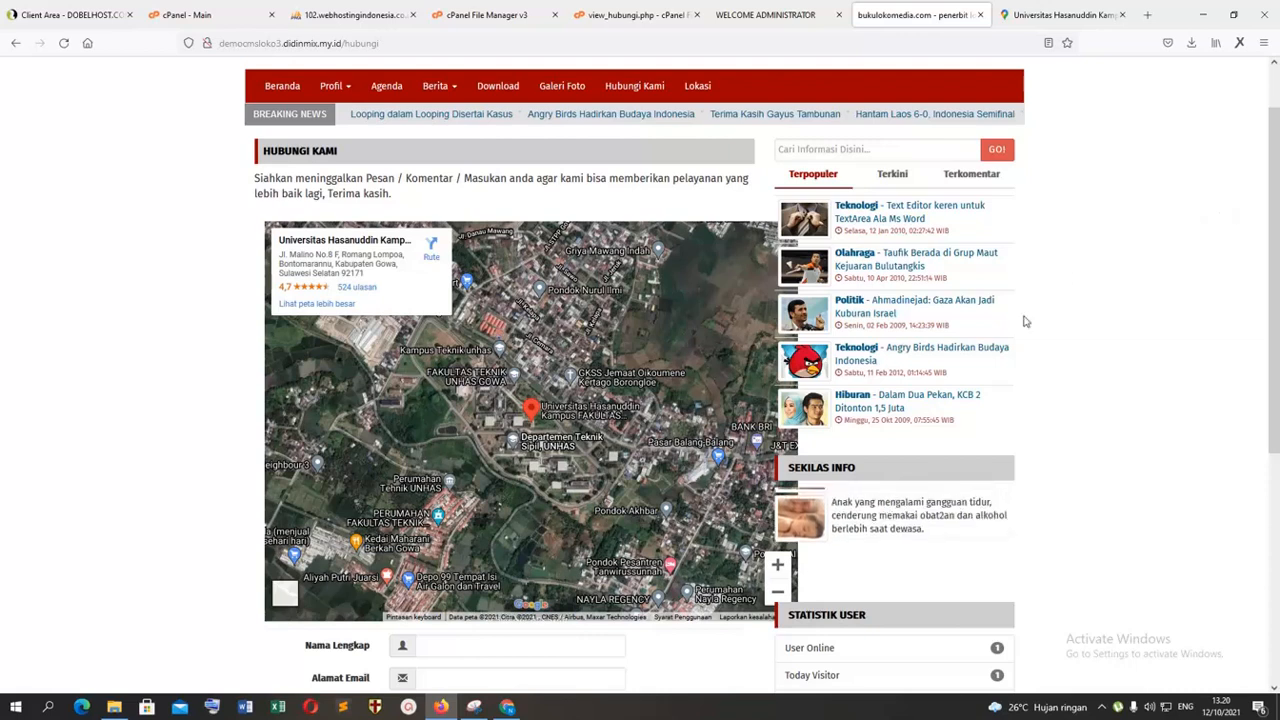
scroll(1000, 318, "up", 1)
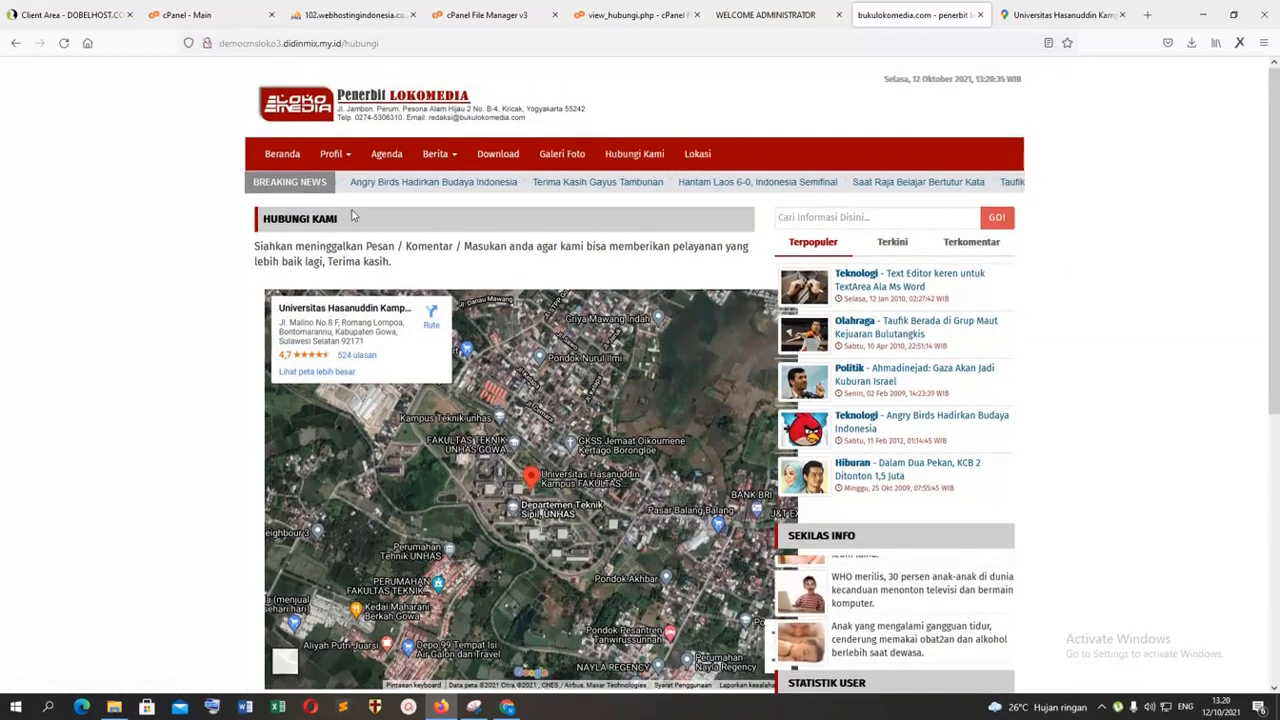
left_click(272, 161)
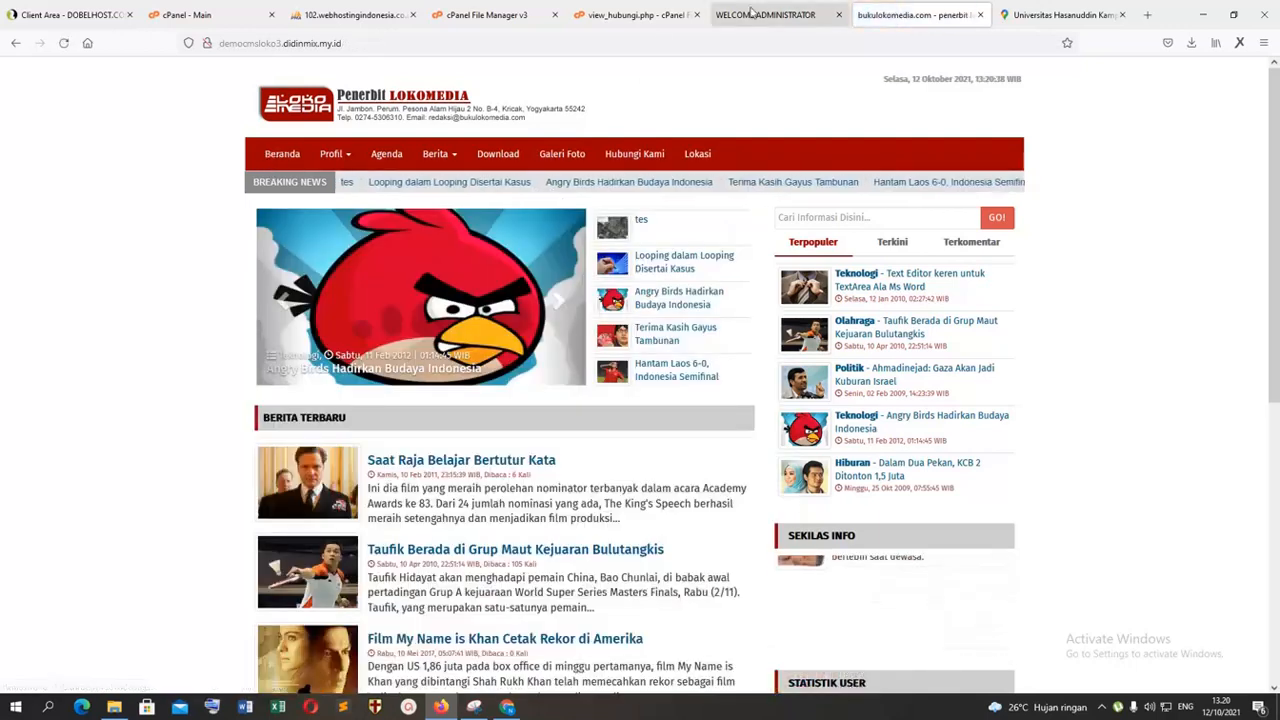
Step: View the CMS Agenda, Poling and Sekilas Info lists under Interaksi, and compare Sekilas Info with the public homepage
left_click(751, 10)
left_click(78, 336)
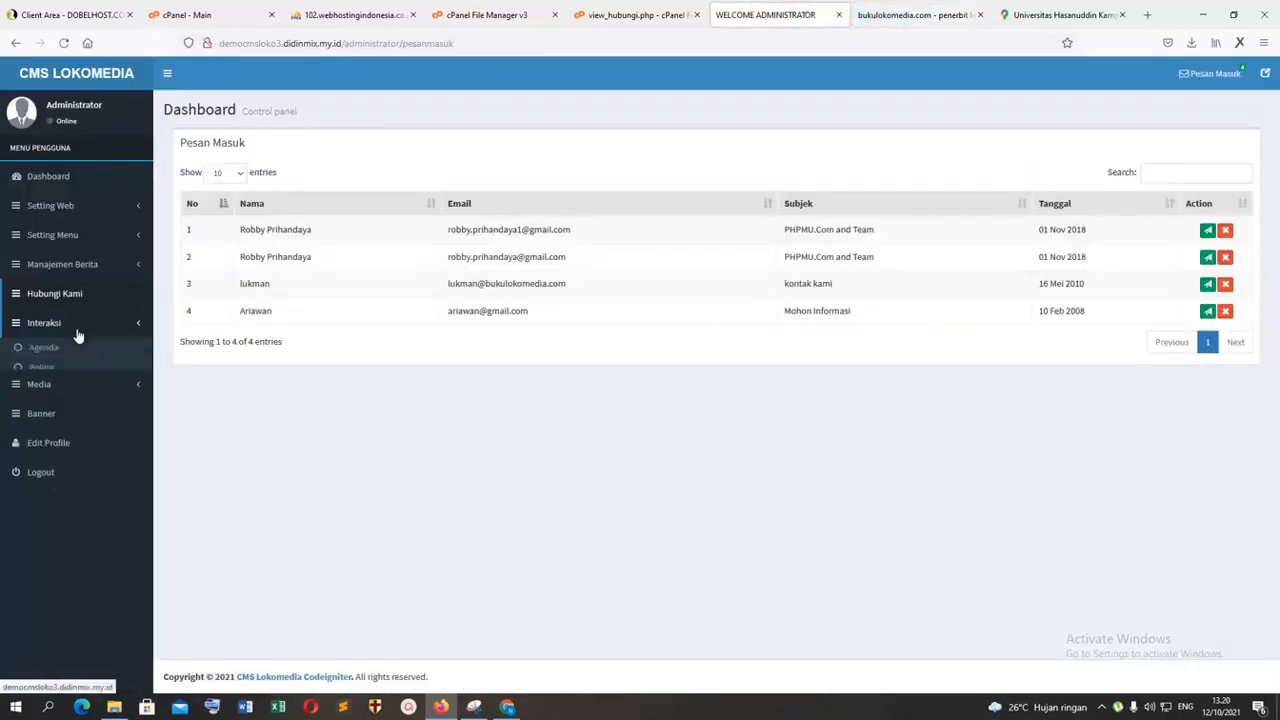
left_click(50, 352)
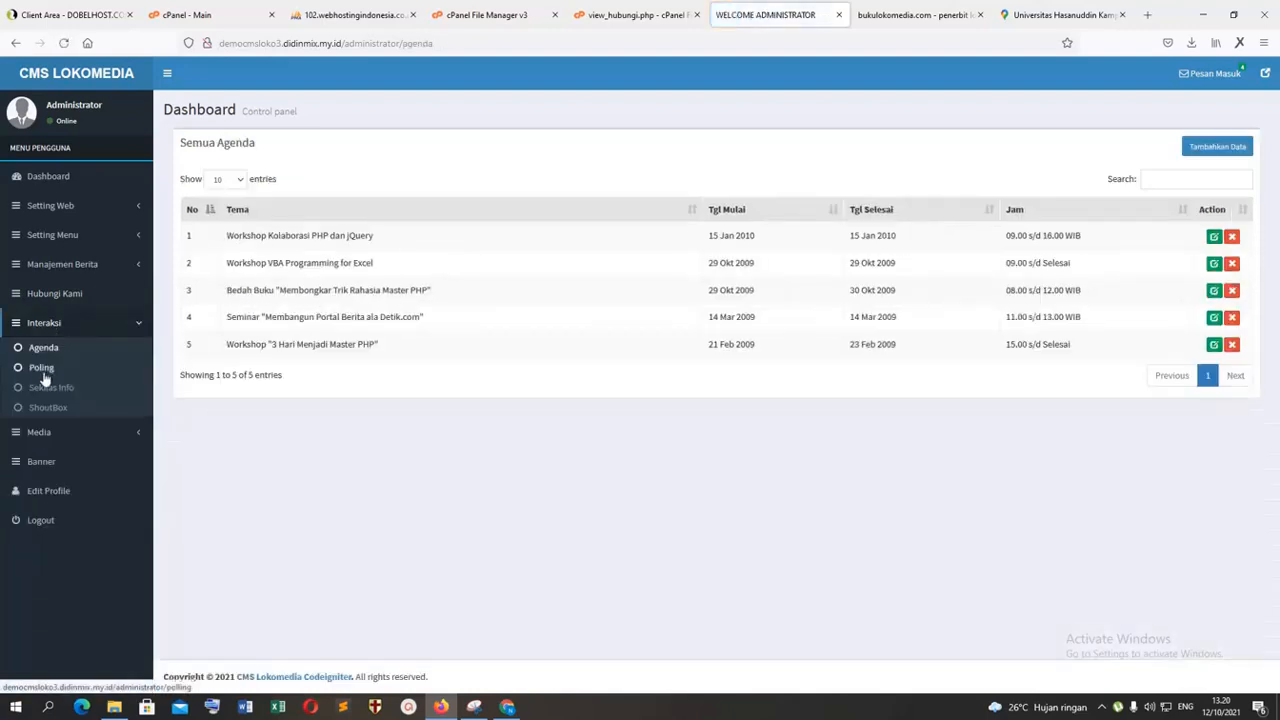
left_click(44, 368)
left_click(50, 389)
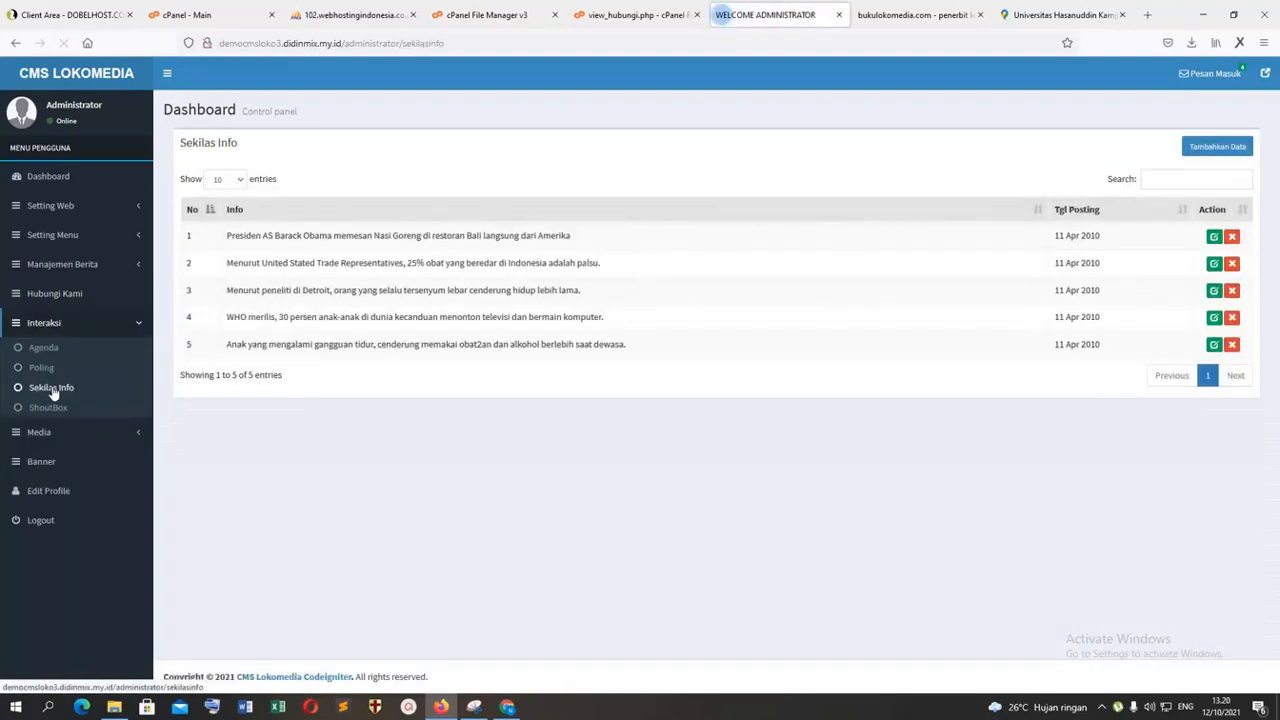
left_click(878, 14)
scroll(873, 383, "down", 3)
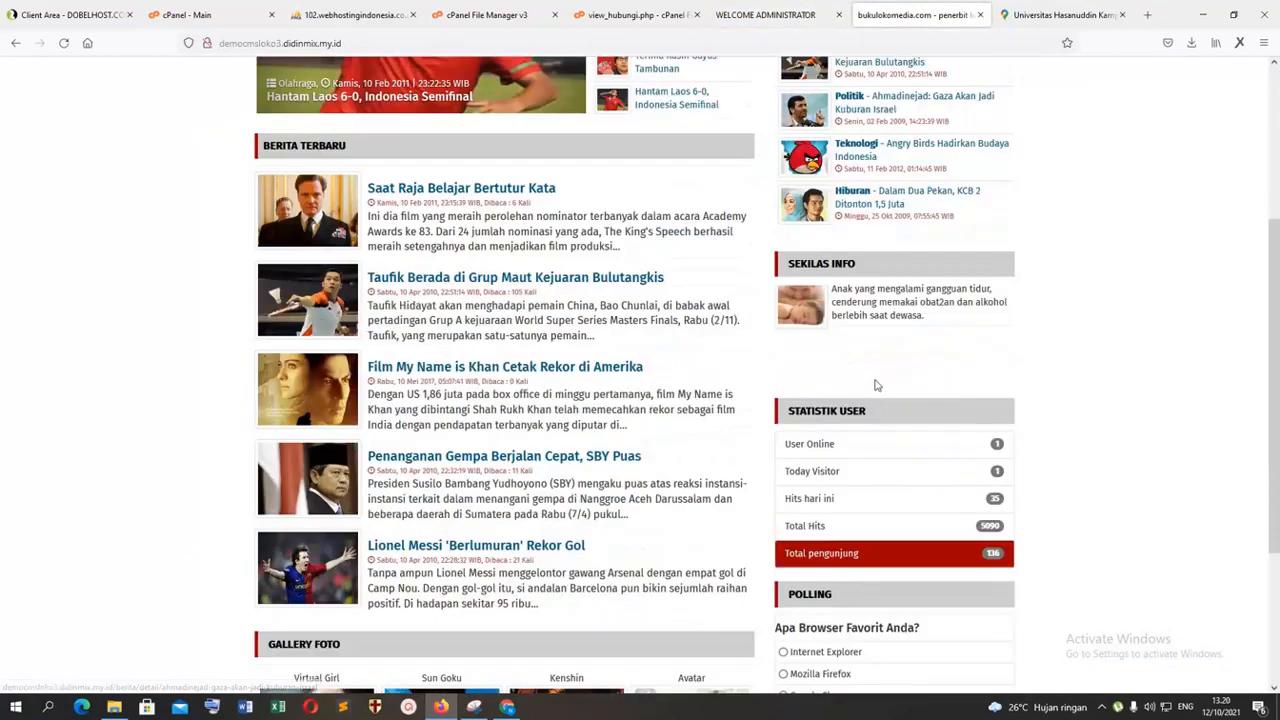
Step: Open the CMS ShoutBox list and look for the matching section on the public homepage
left_click(765, 14)
left_click(52, 408)
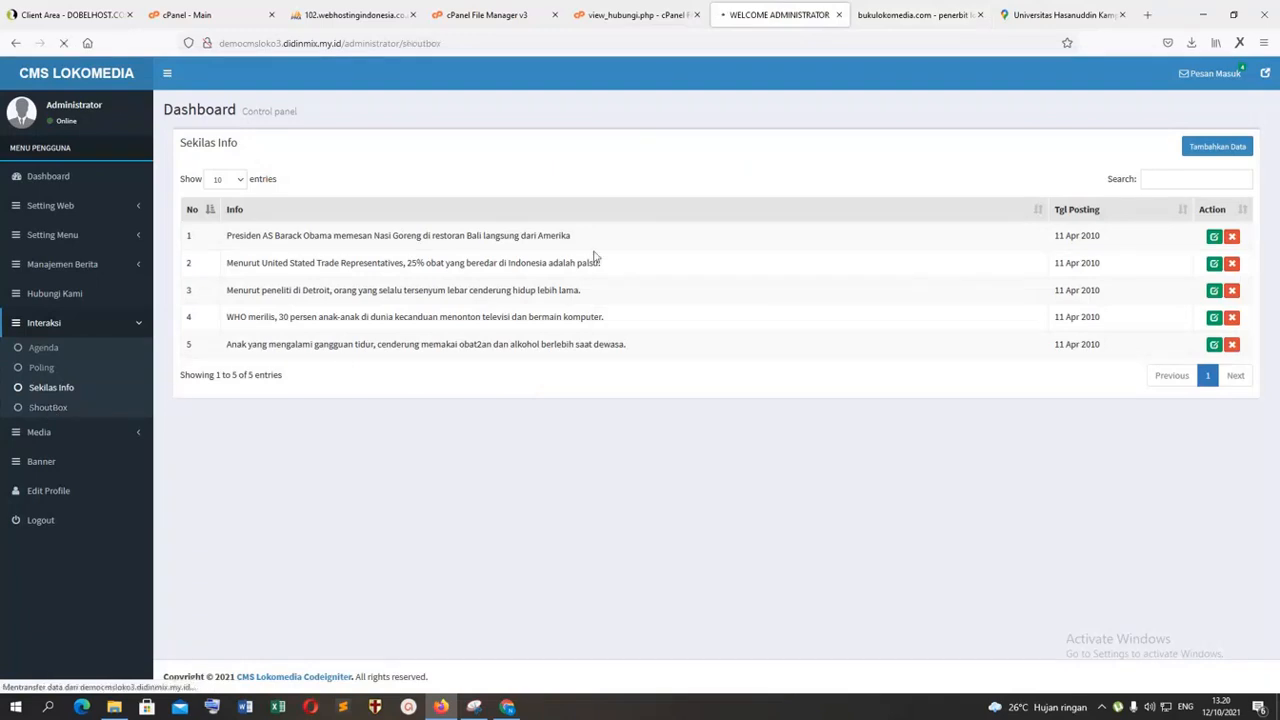
left_click(878, 15)
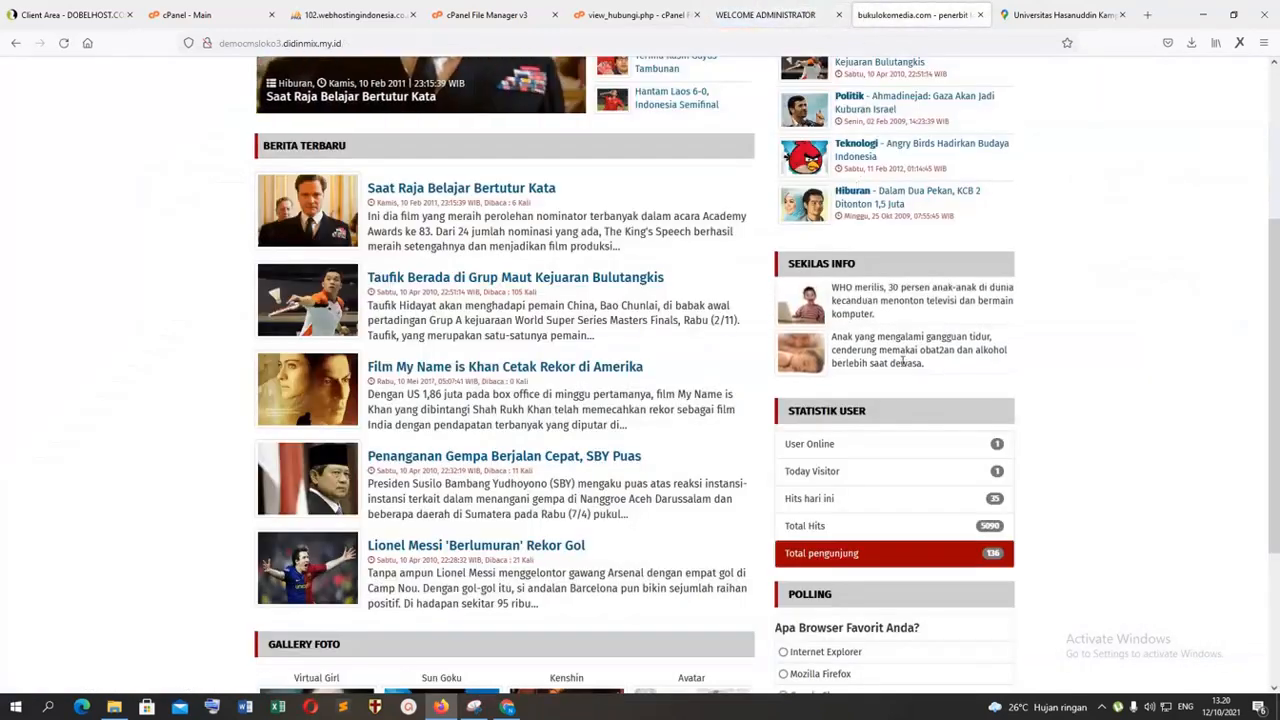
scroll(925, 445, "down", 3)
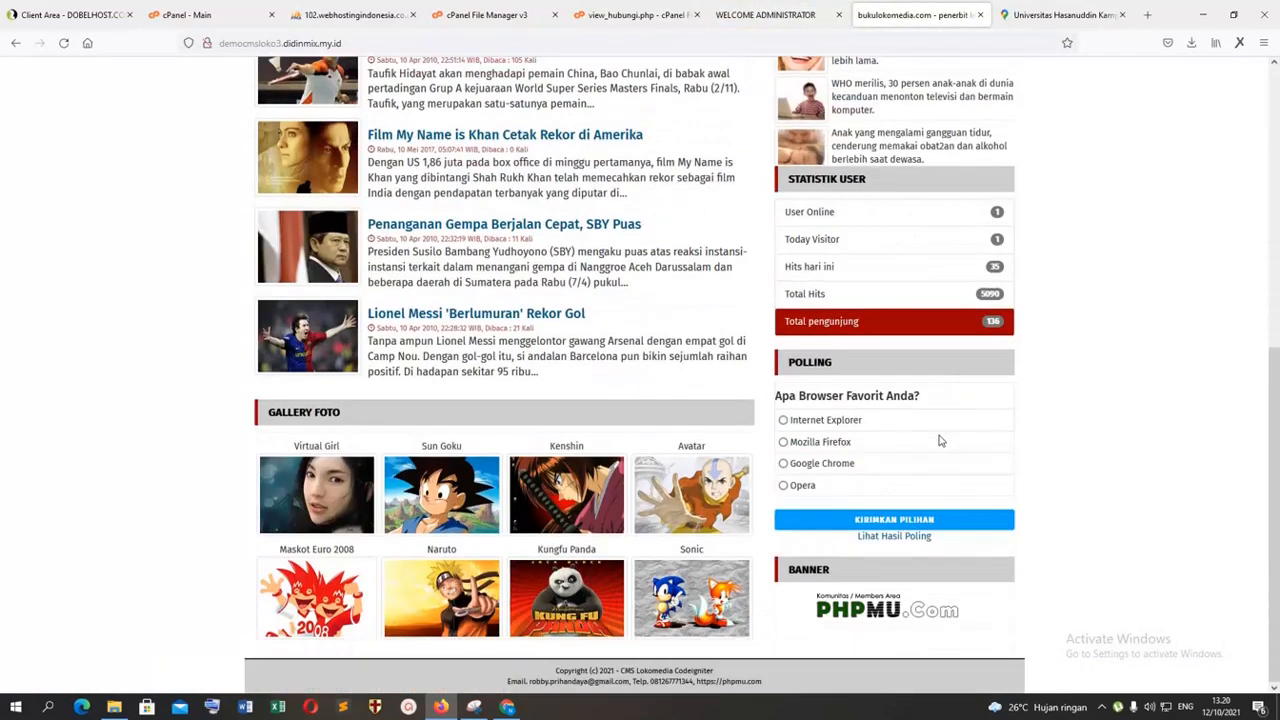
scroll(938, 440, "up", 1)
scroll(938, 440, "down", 1)
scroll(938, 440, "up", 7)
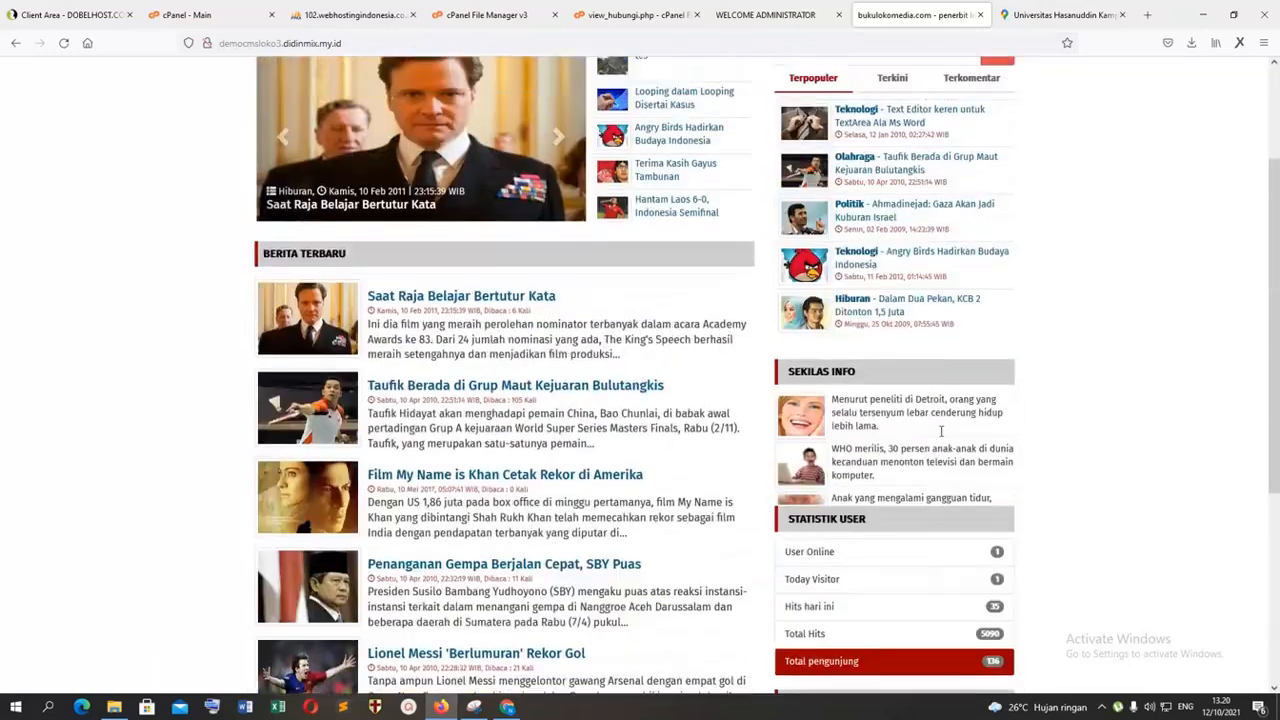
Step: Return to the CMS and view both pages of the Menu Utama list under Setting Menu
left_click(767, 18)
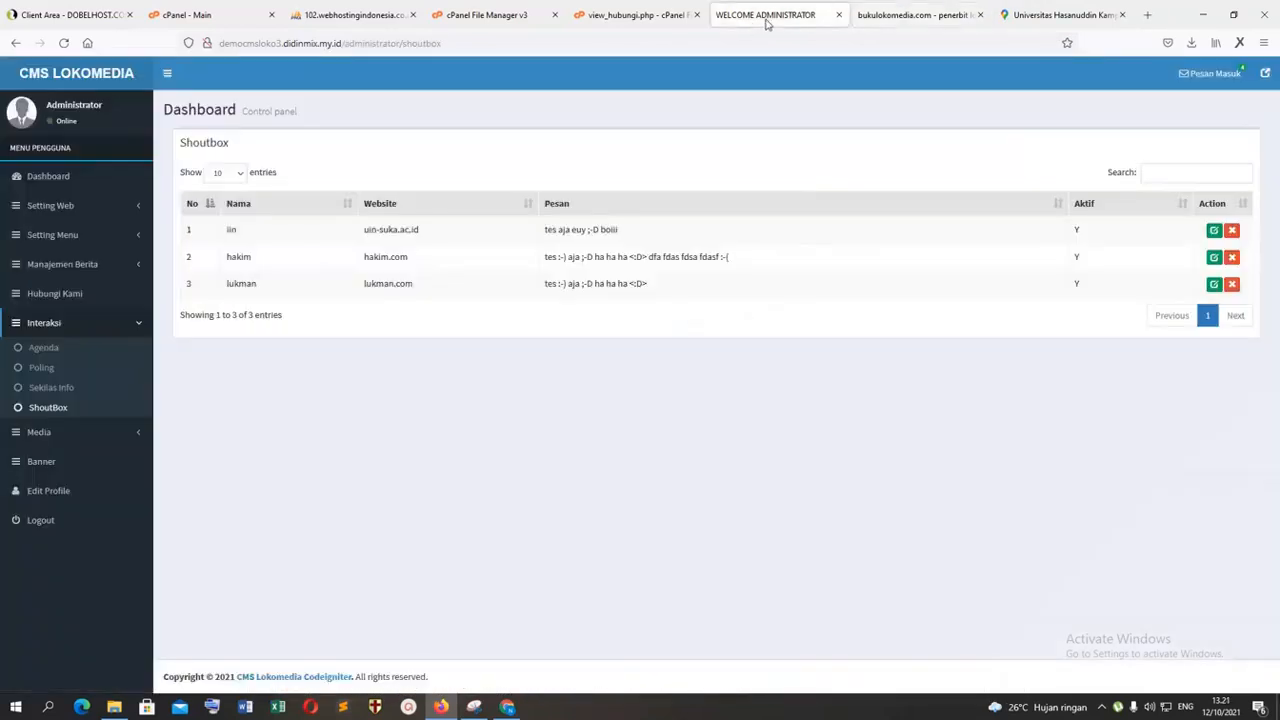
left_click(61, 245)
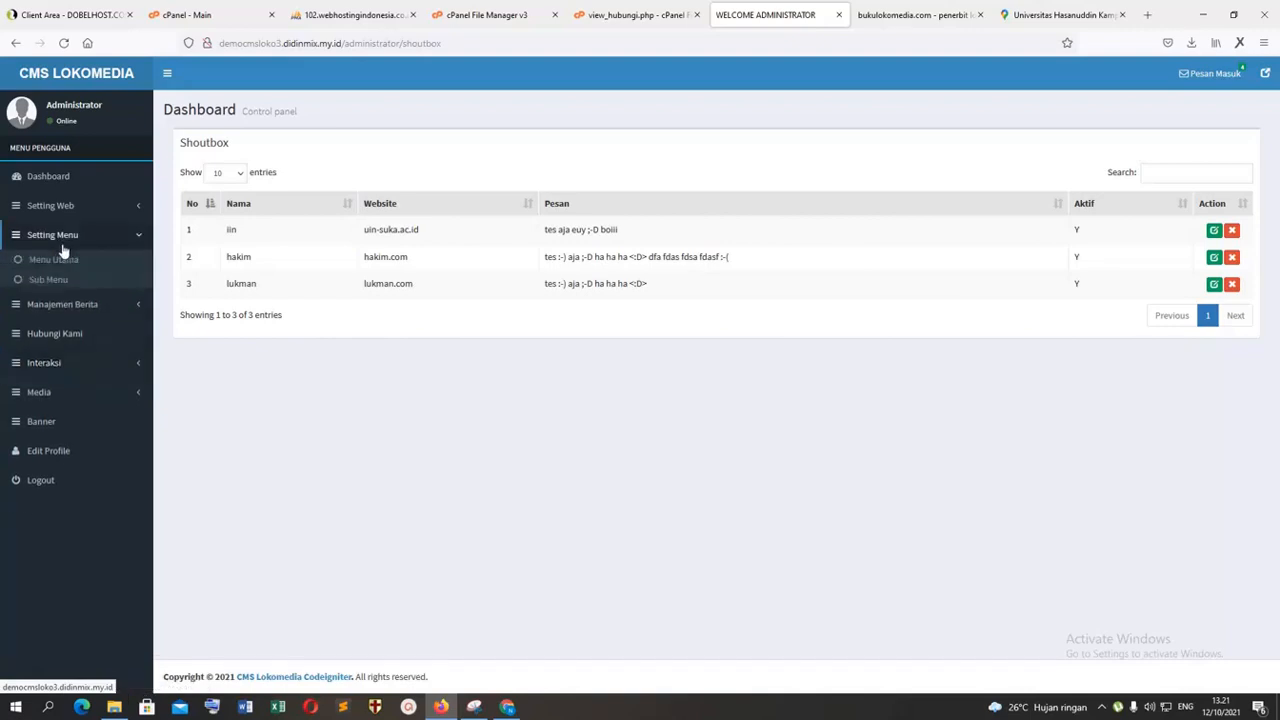
left_click(59, 264)
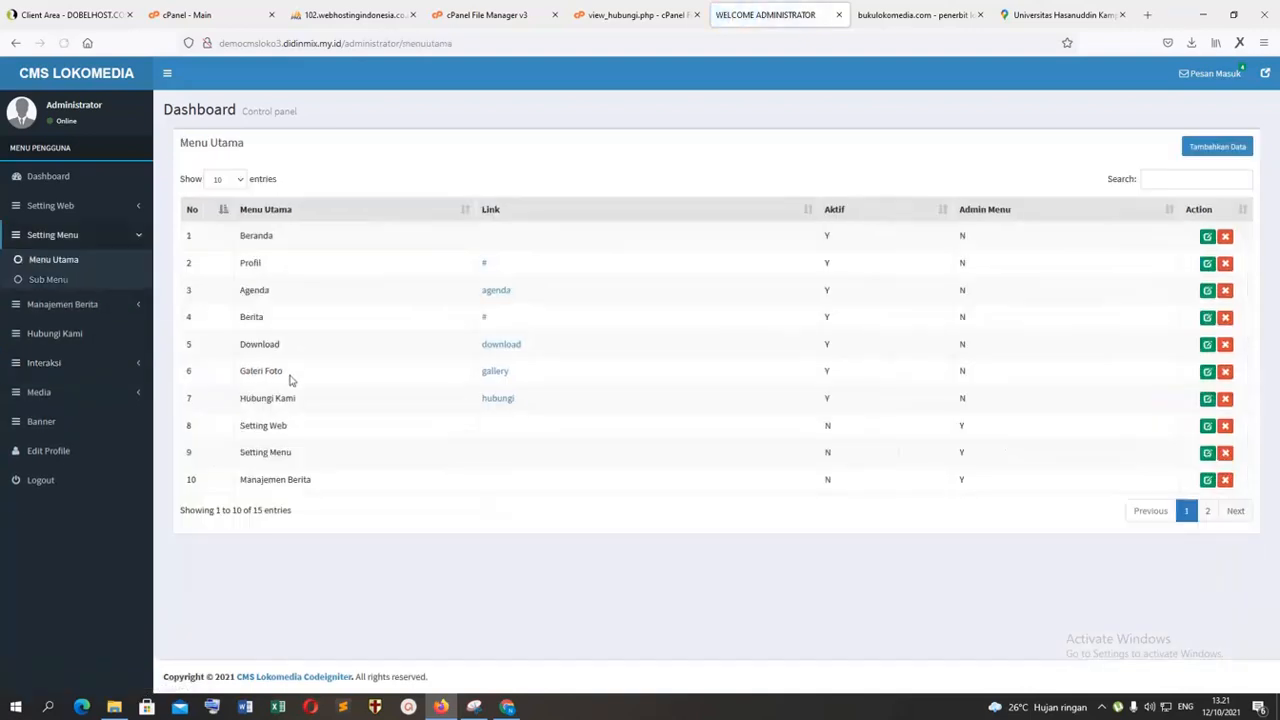
left_click(1207, 512)
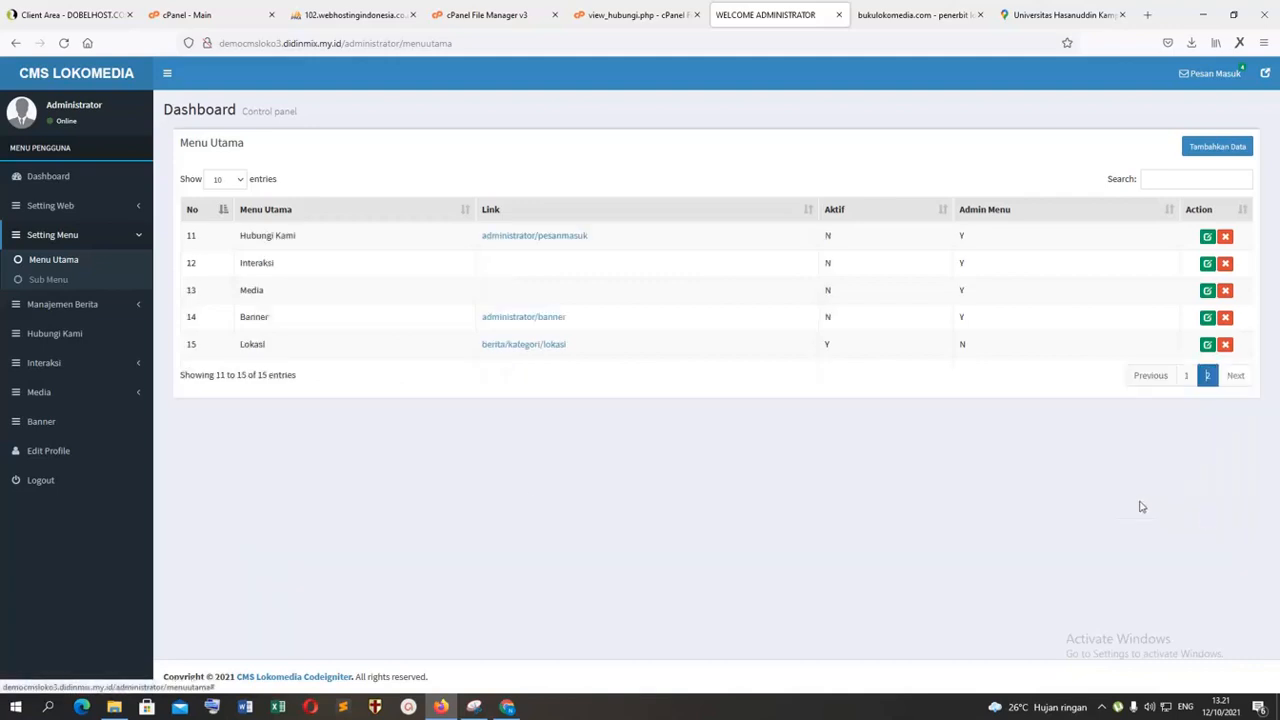
Step: View the Album, Galeri Foto and Download lists under Media, followed by the Banner list
left_click(47, 398)
left_click(55, 380)
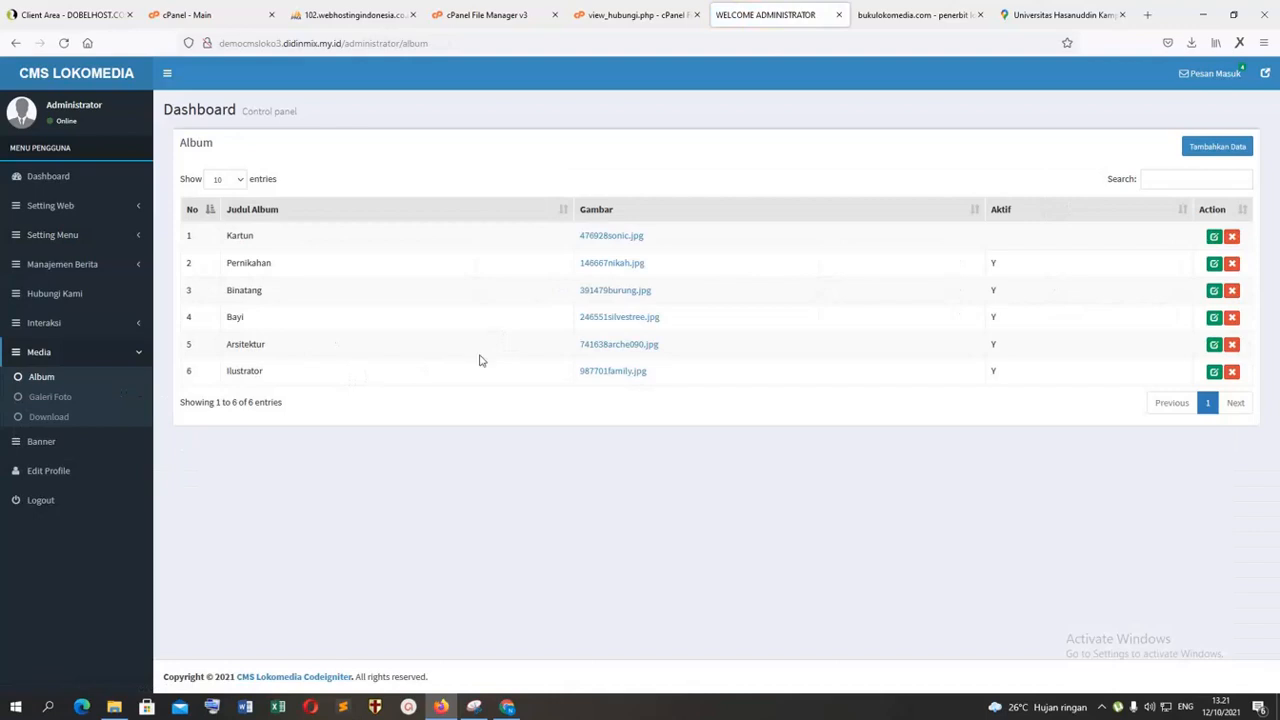
left_click(50, 398)
left_click(62, 421)
left_click(42, 441)
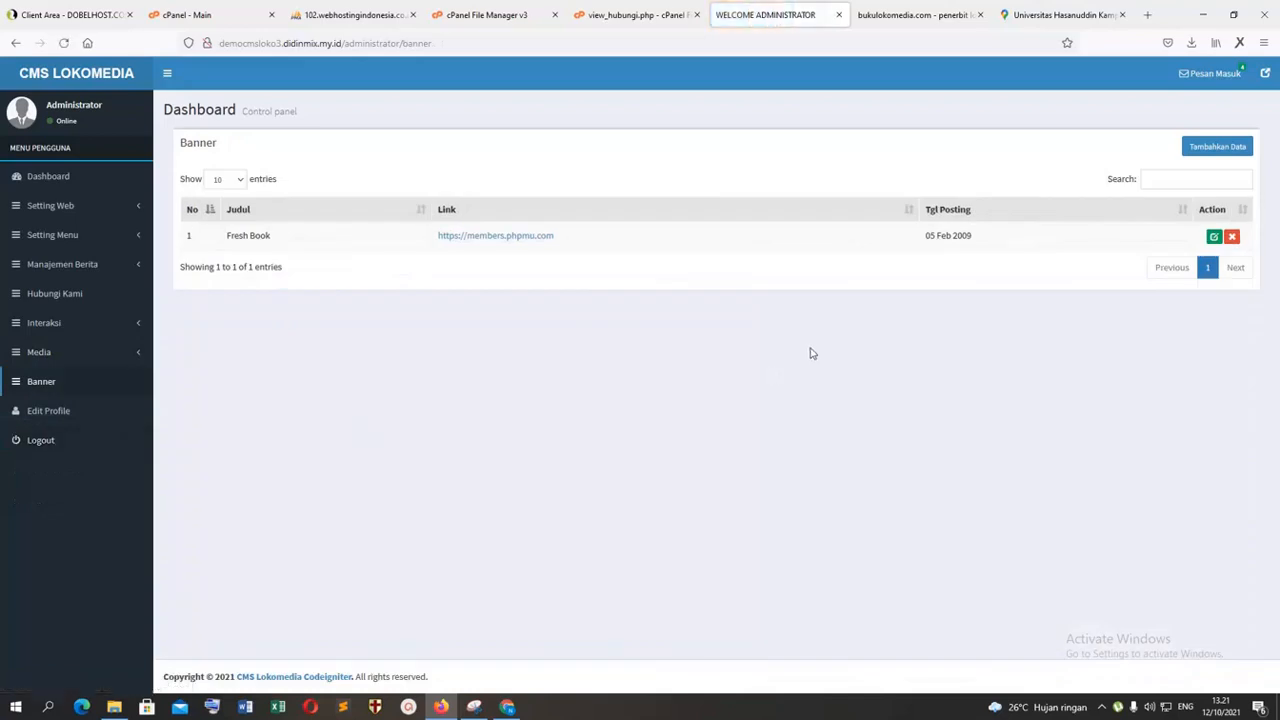
Step: View the blank Tambah Banner form and return to the Album list under Media
left_click(1232, 148)
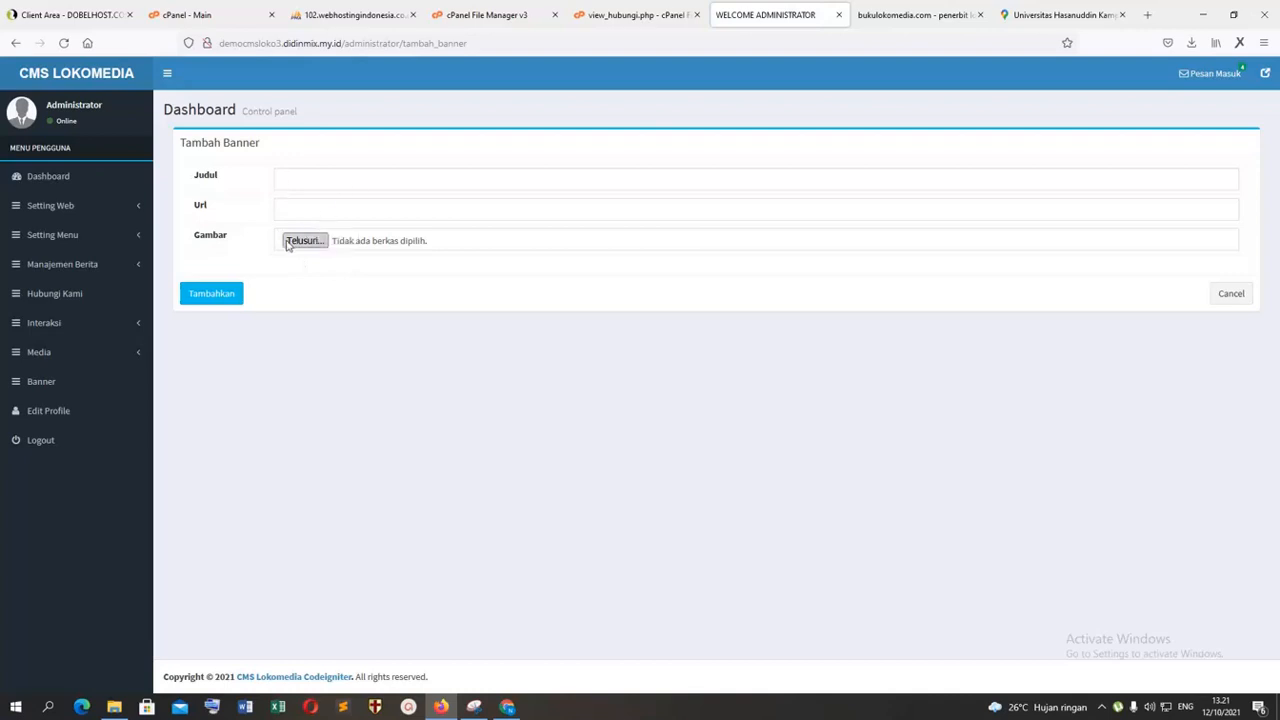
left_click(56, 352)
left_click(54, 379)
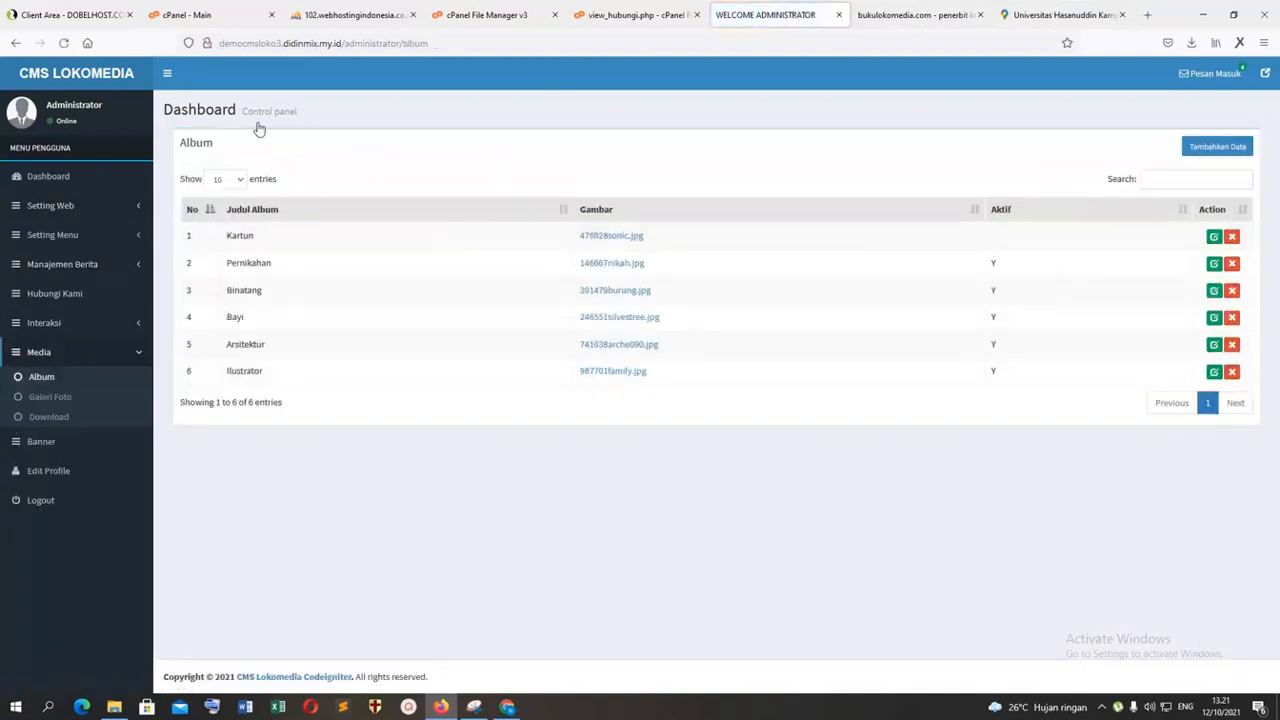
Step: Check the header logo image's file name on the public homepage without saving the image
left_click(915, 14)
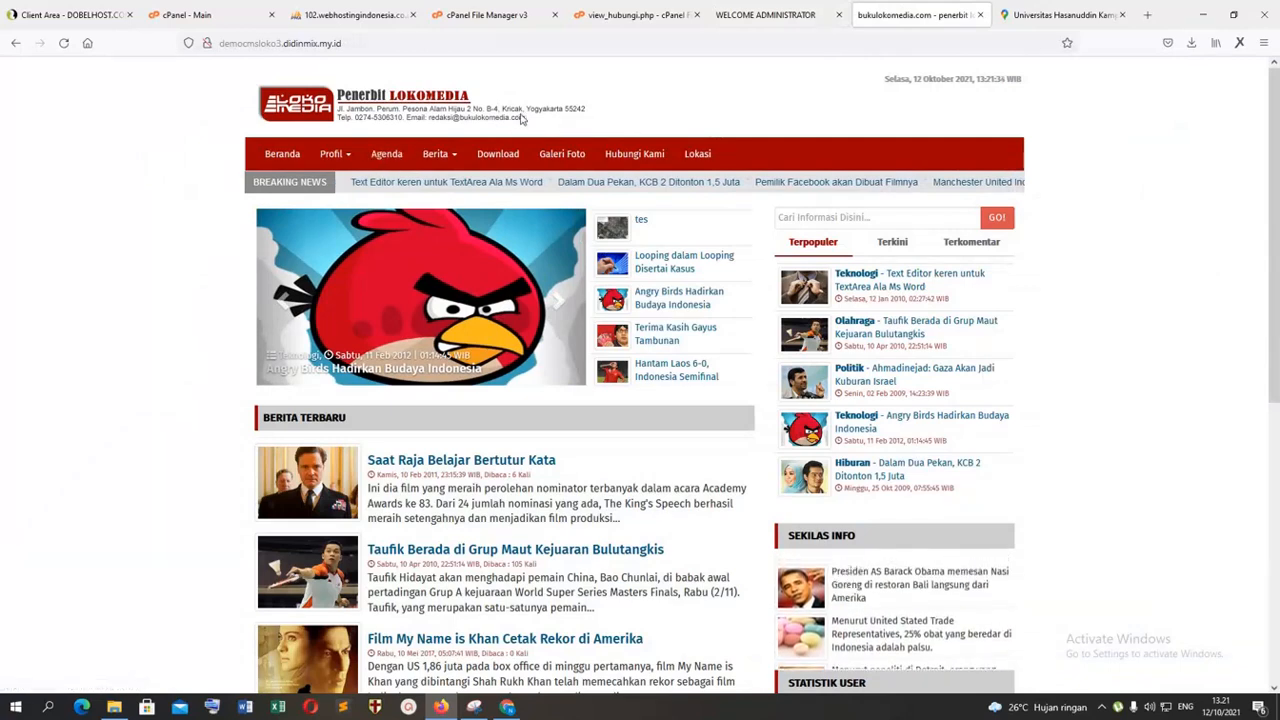
right_click(292, 110)
left_click(337, 140)
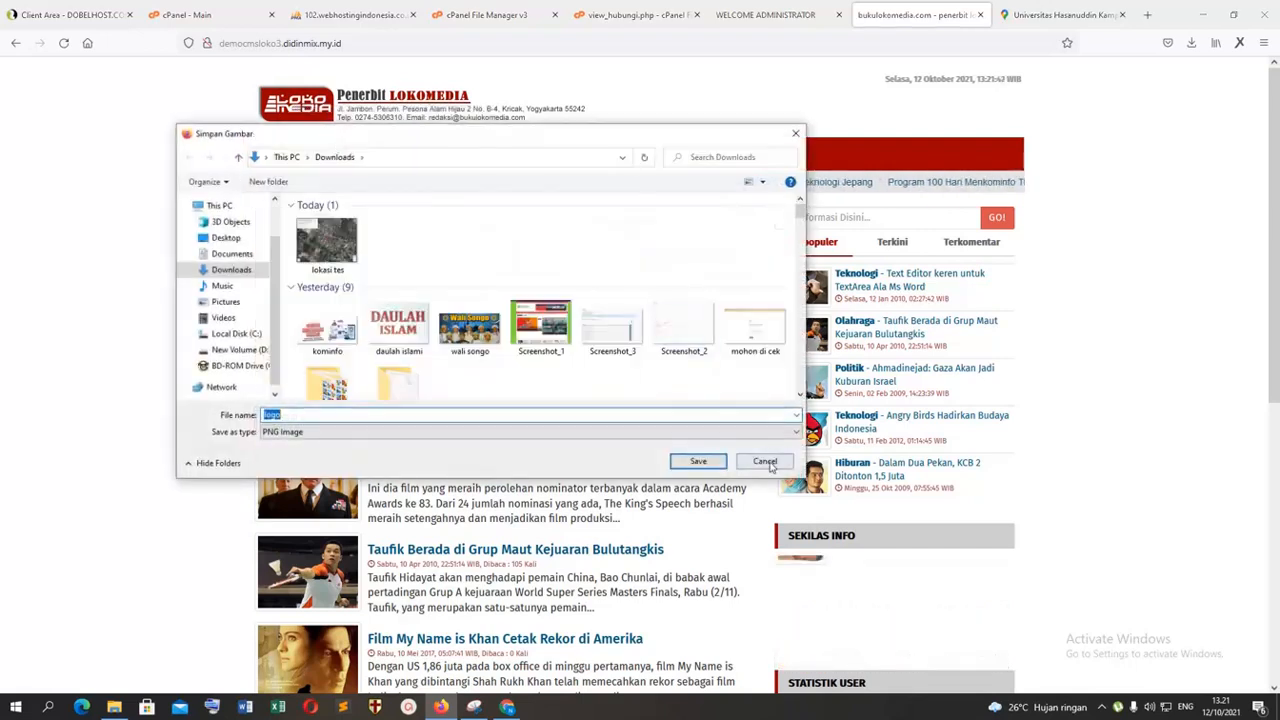
left_click(765, 462)
Step: Open the asset folder of democmsloko3.didinmix.my.id in cPanel File Manager
left_click(490, 14)
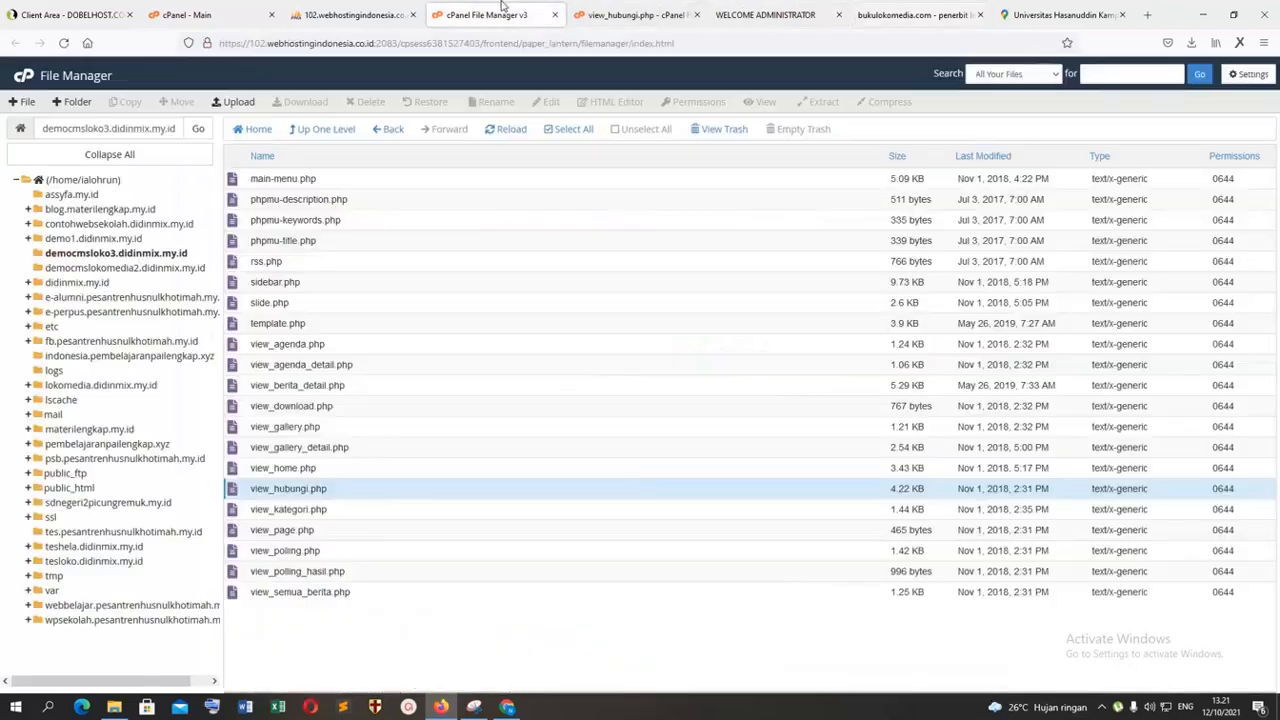
left_click(352, 12)
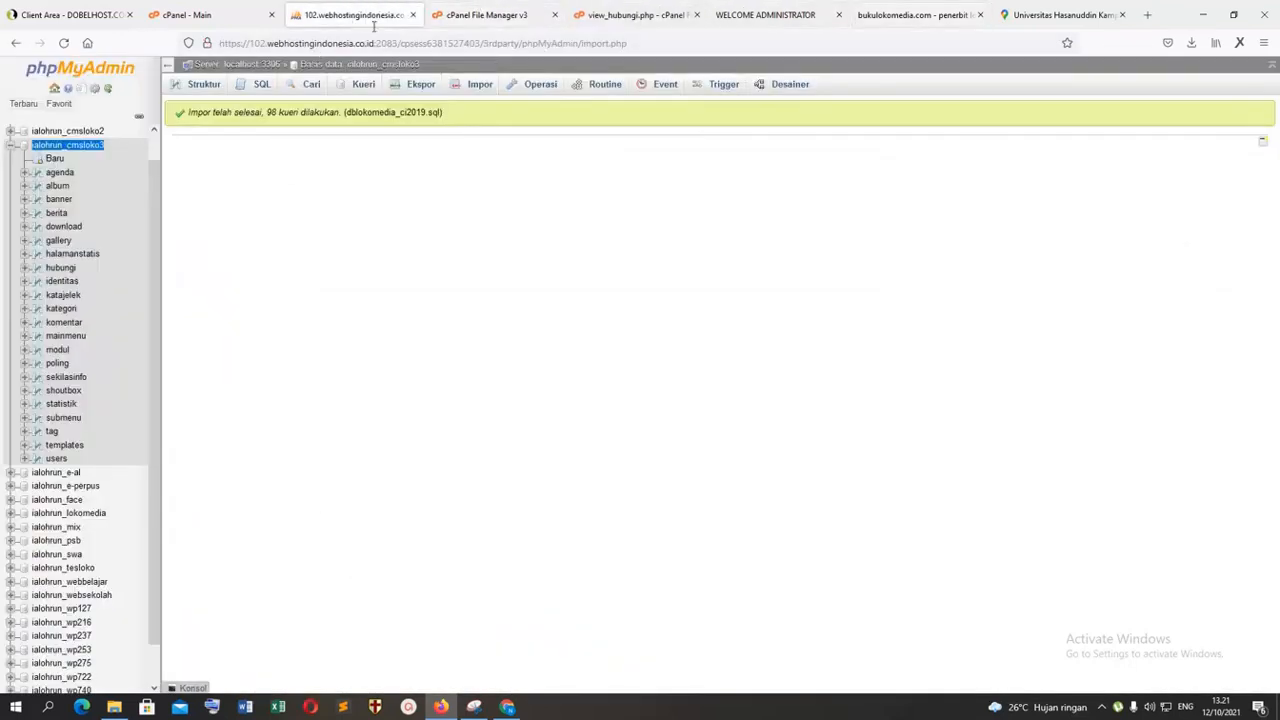
left_click(471, 15)
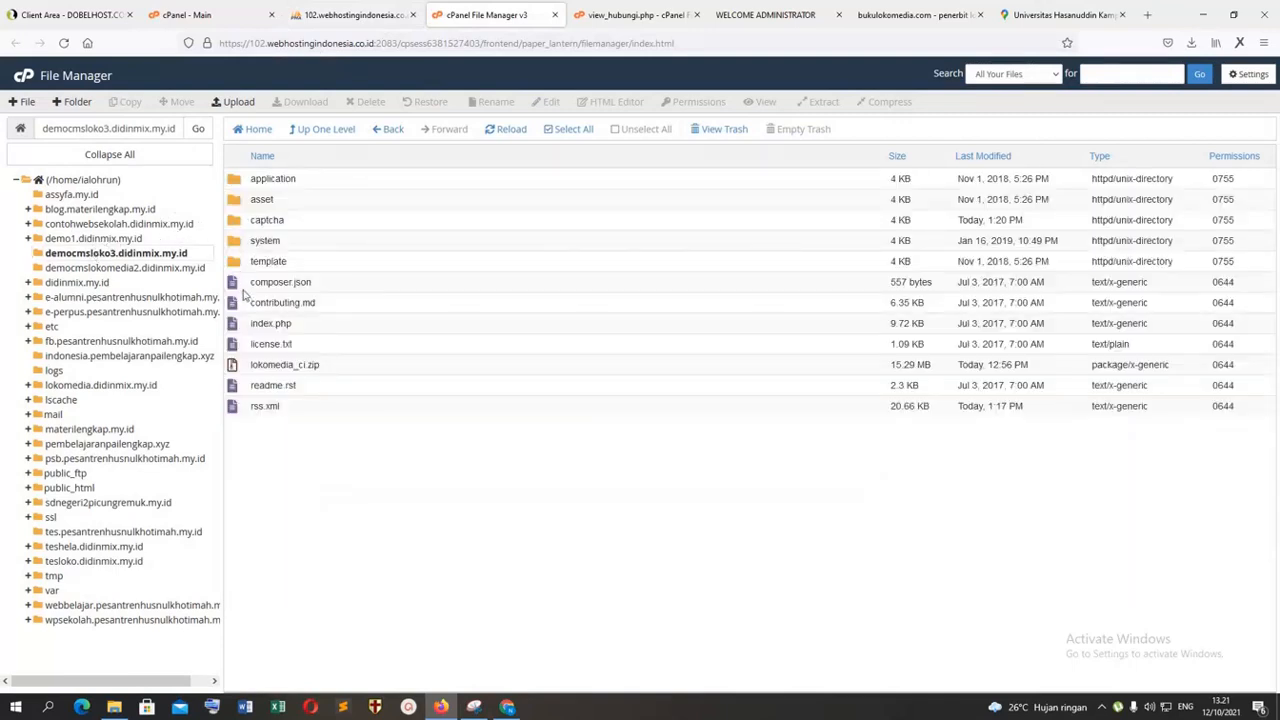
double_click(245, 204)
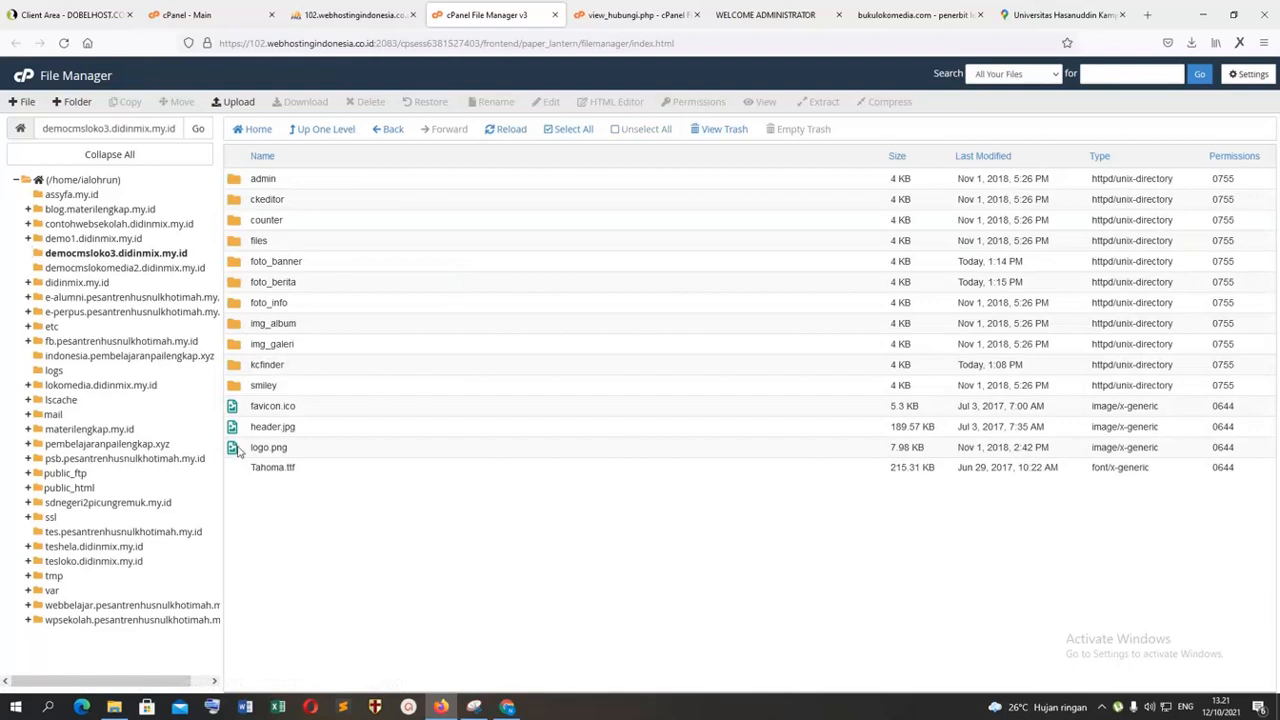
Step: View the logo.png image from the asset folder and return to the file list
right_click(237, 451)
left_click(271, 477)
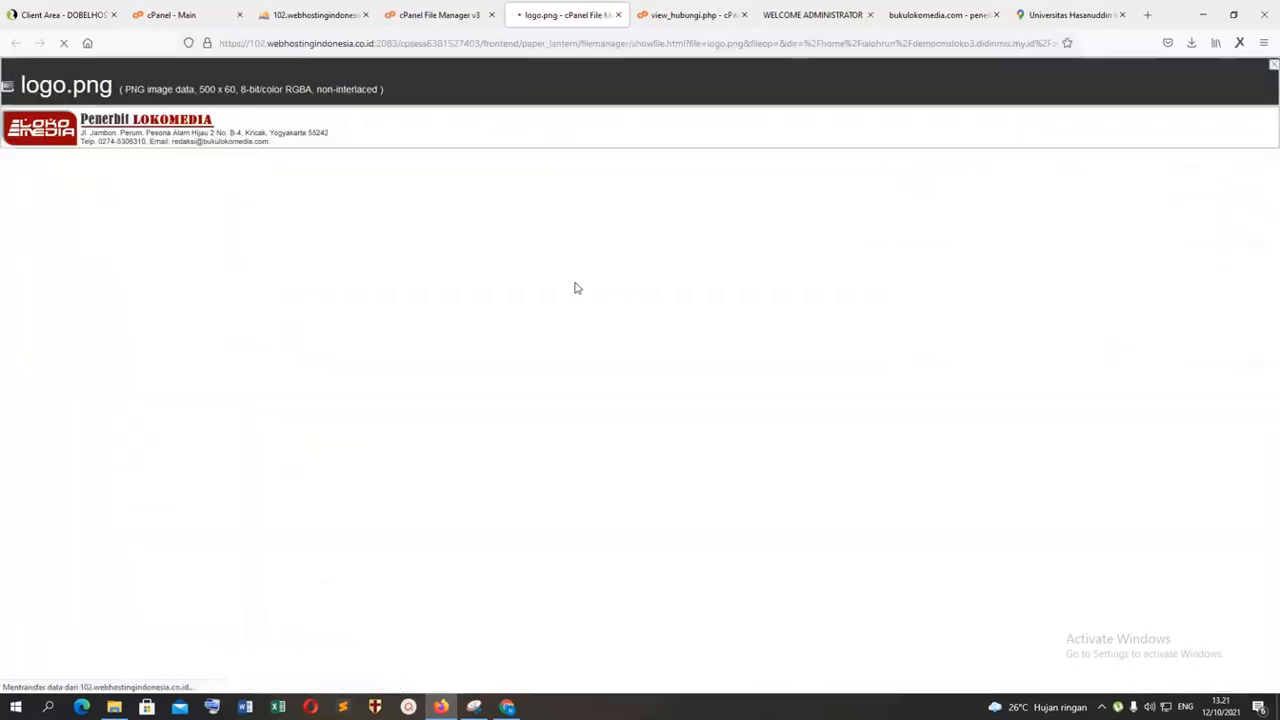
key("ctrl+w")
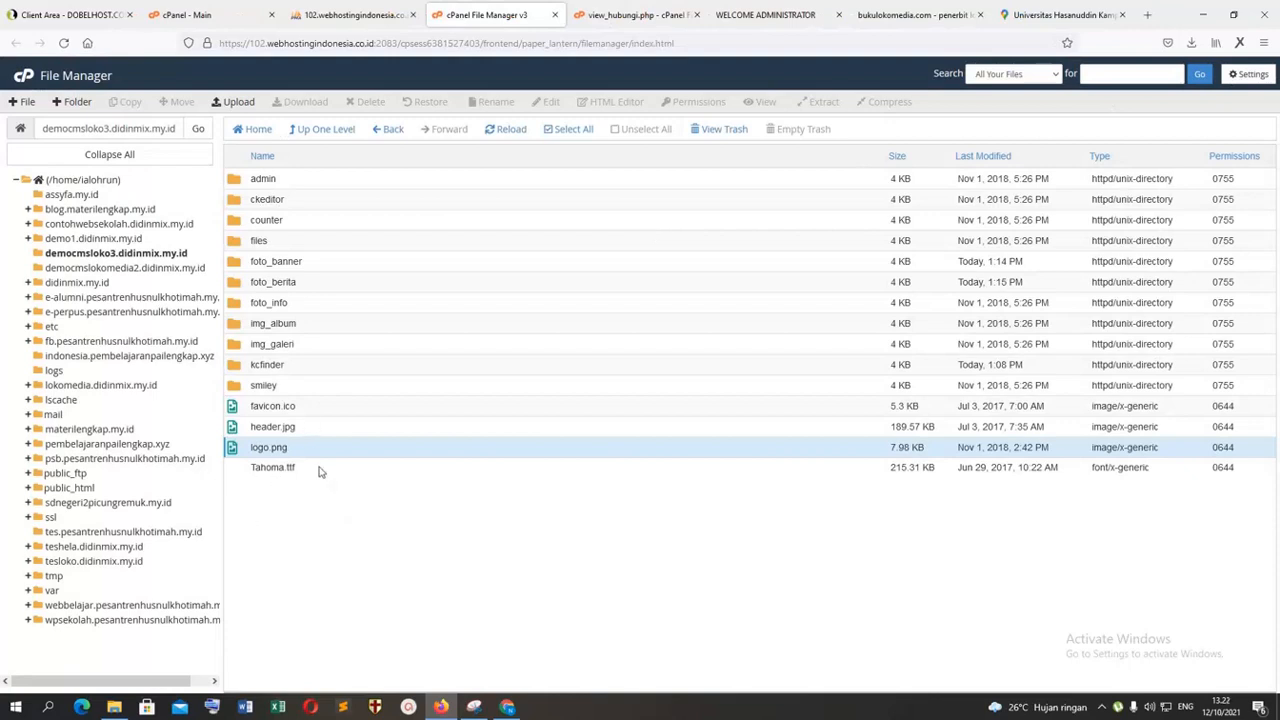
Step: Copy the name of logo.png for reuse and rename the file as logo2.png
right_click(240, 451)
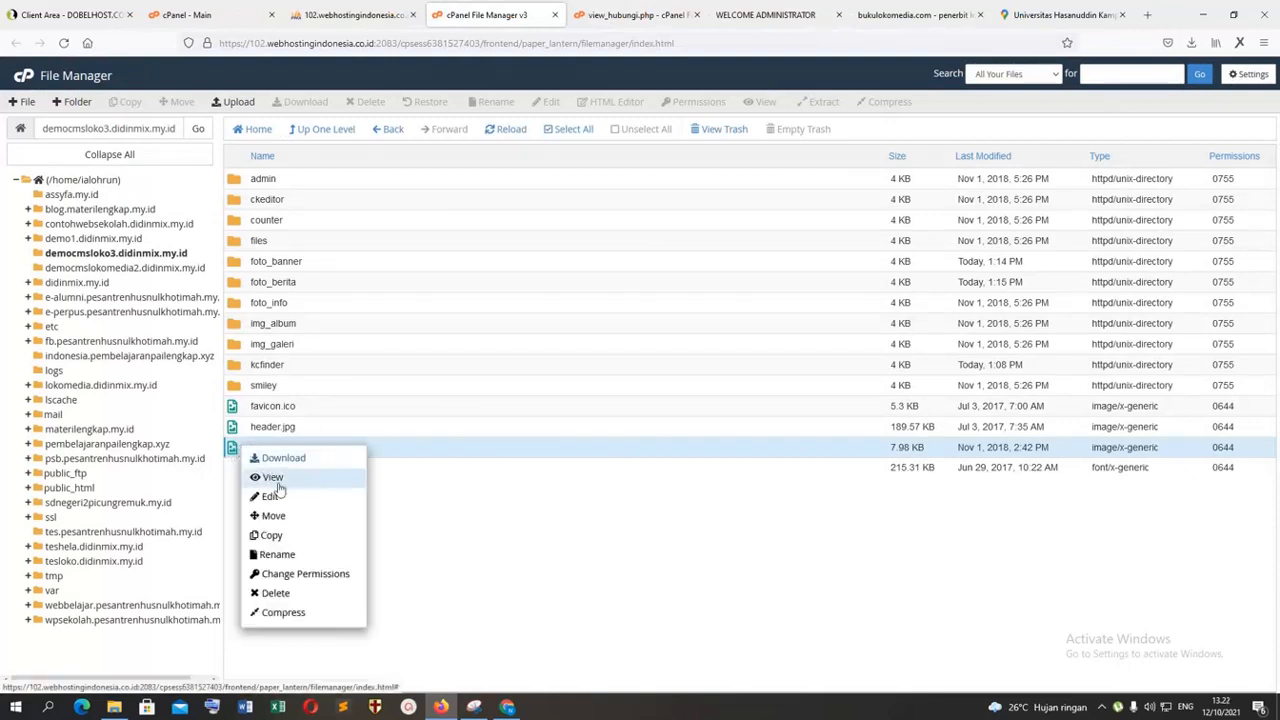
left_click(277, 555)
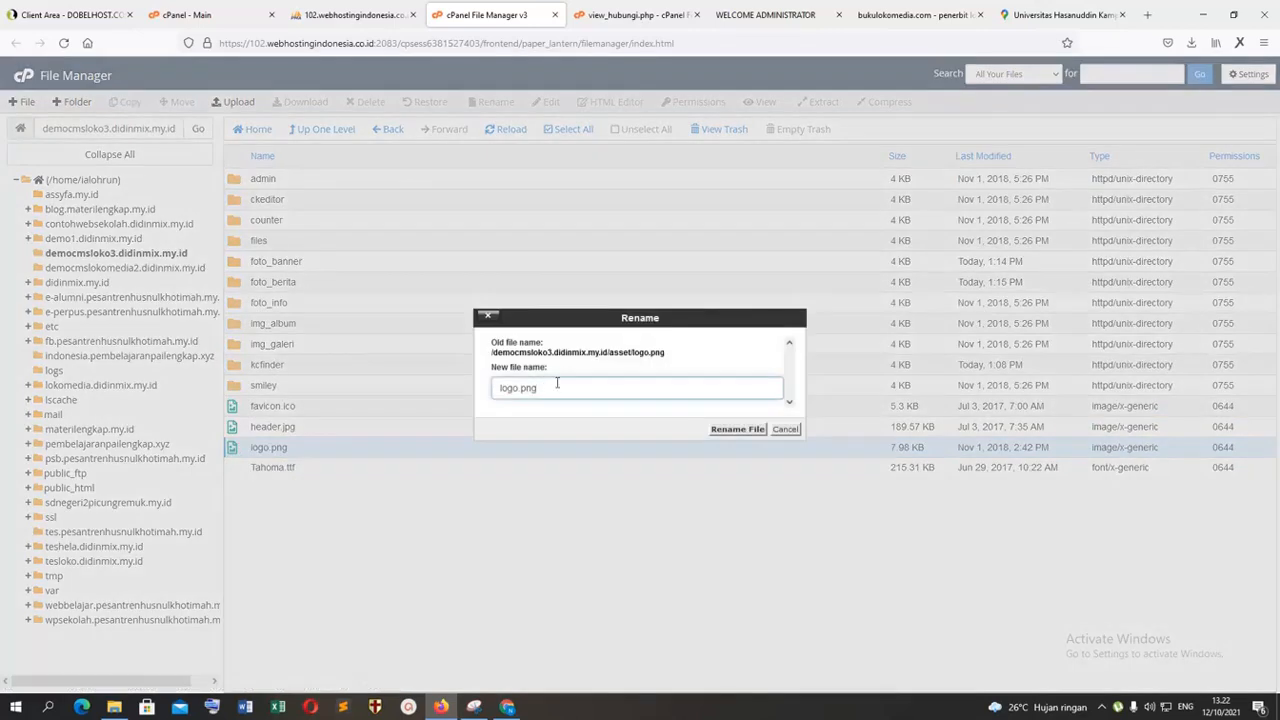
right_click(505, 393)
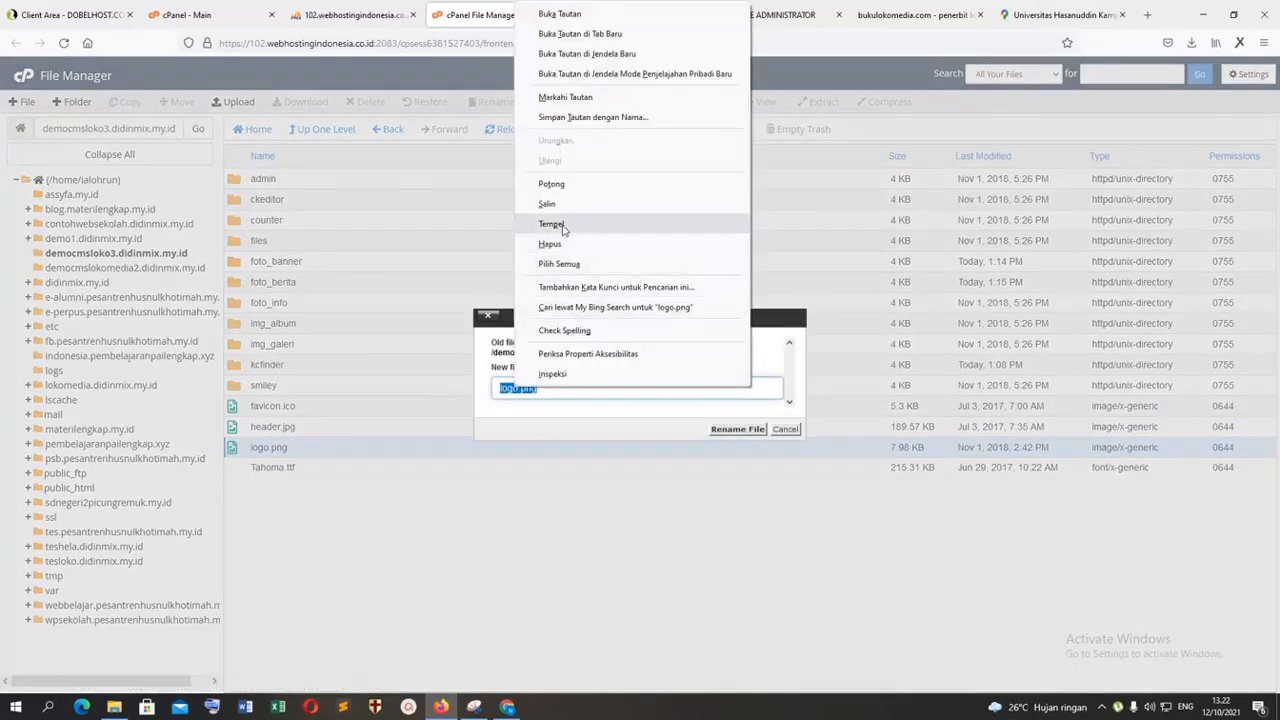
left_click(543, 200)
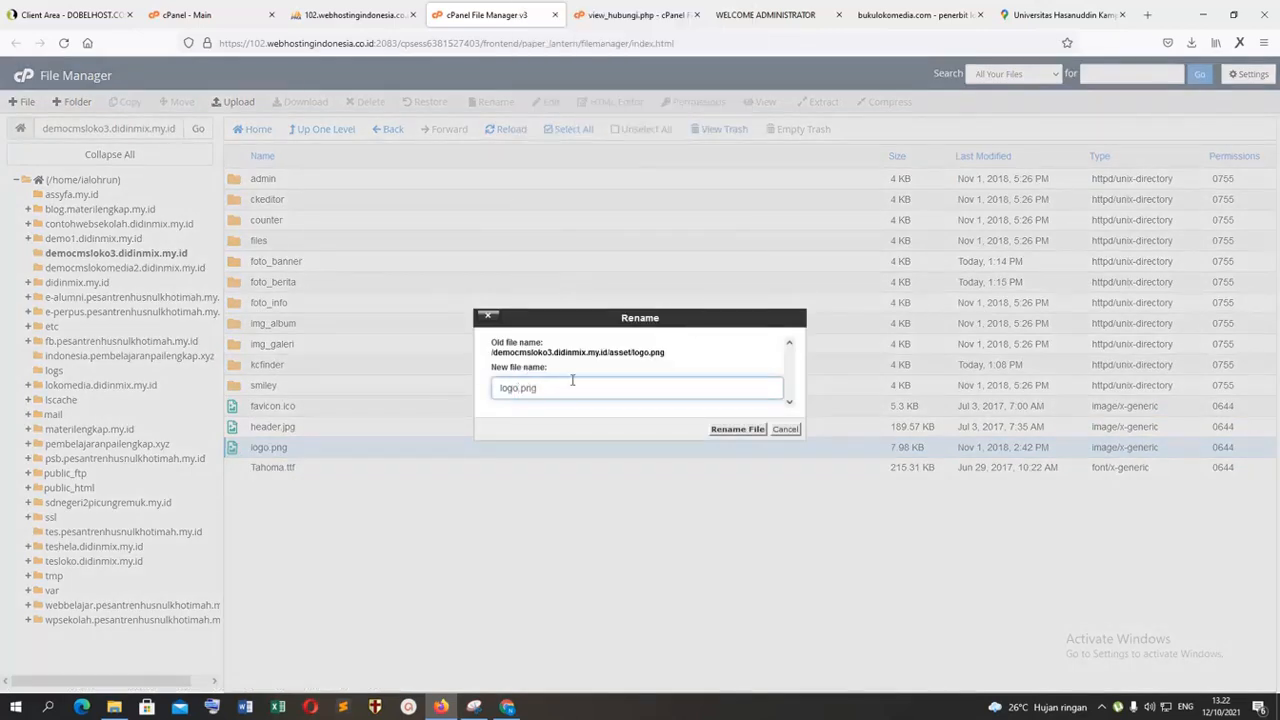
left_click(737, 429)
Step: Upload header2.jpg from the Downloads folder into the asset folder and return to the file list
left_click(238, 103)
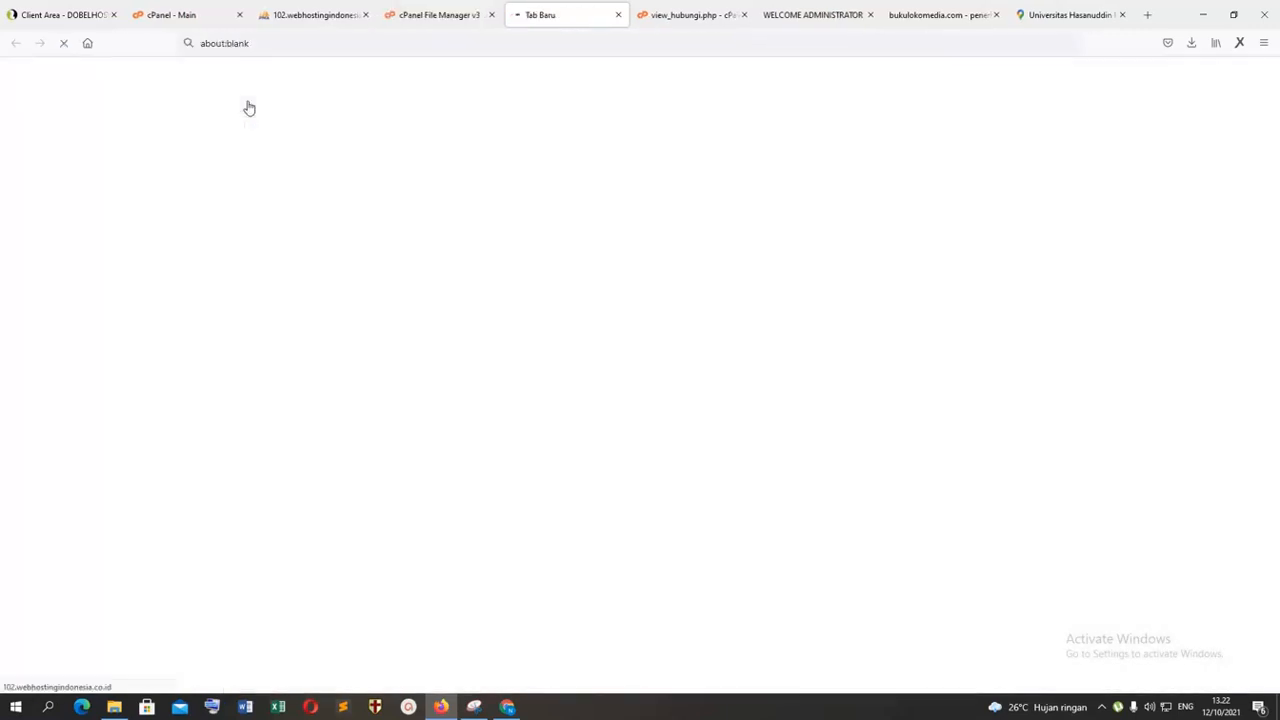
left_click(642, 290)
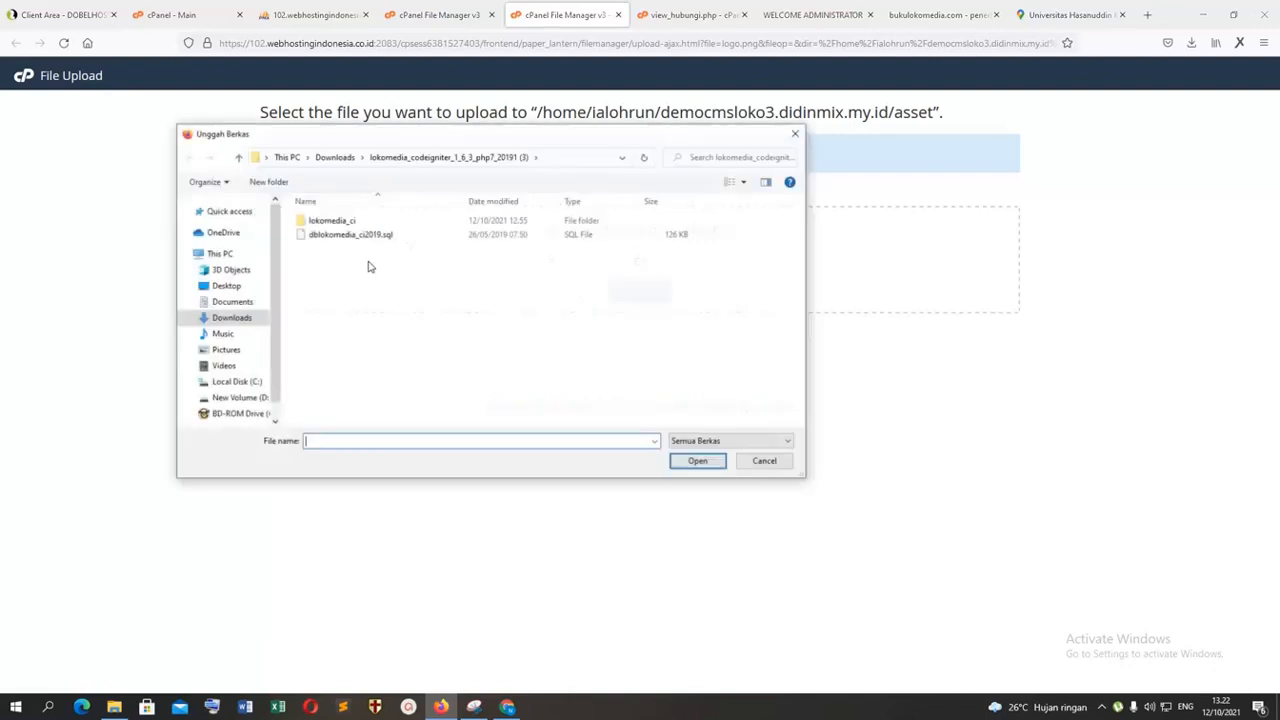
left_click(250, 318)
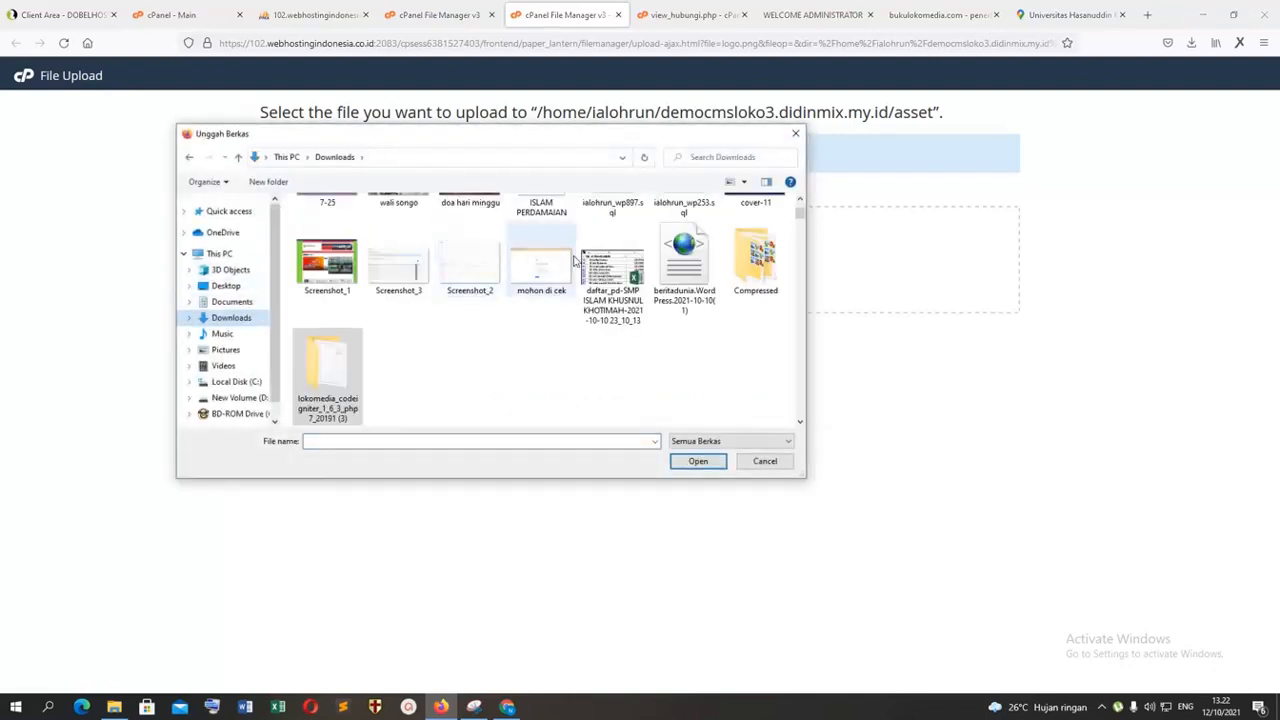
scroll(558, 359, "down", 2)
scroll(558, 359, "up", 1)
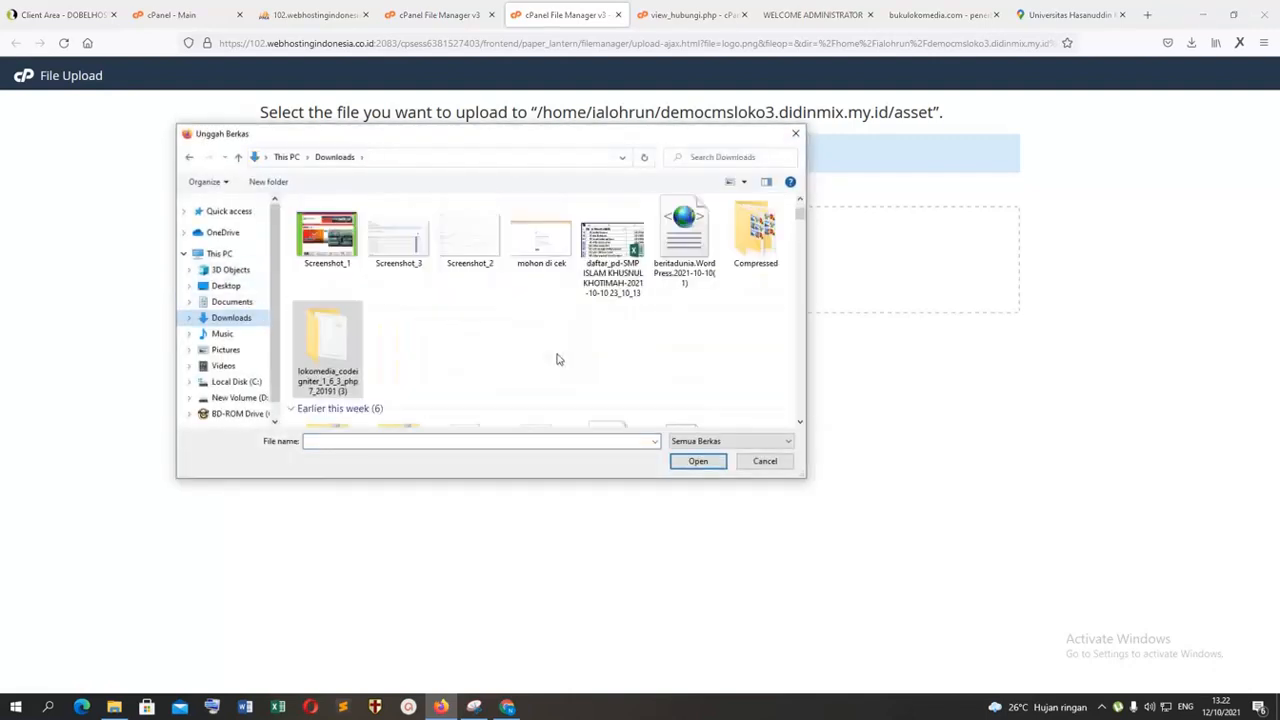
scroll(558, 359, "down", 3)
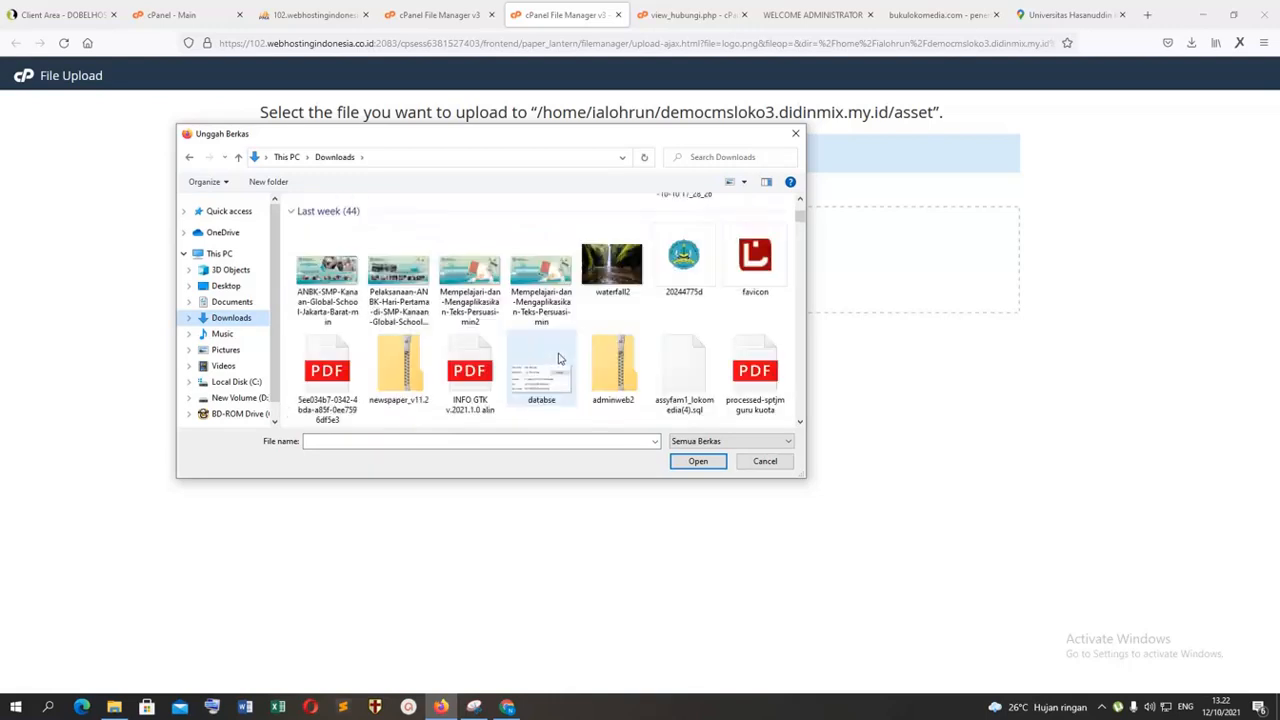
scroll(563, 356, "down", 2)
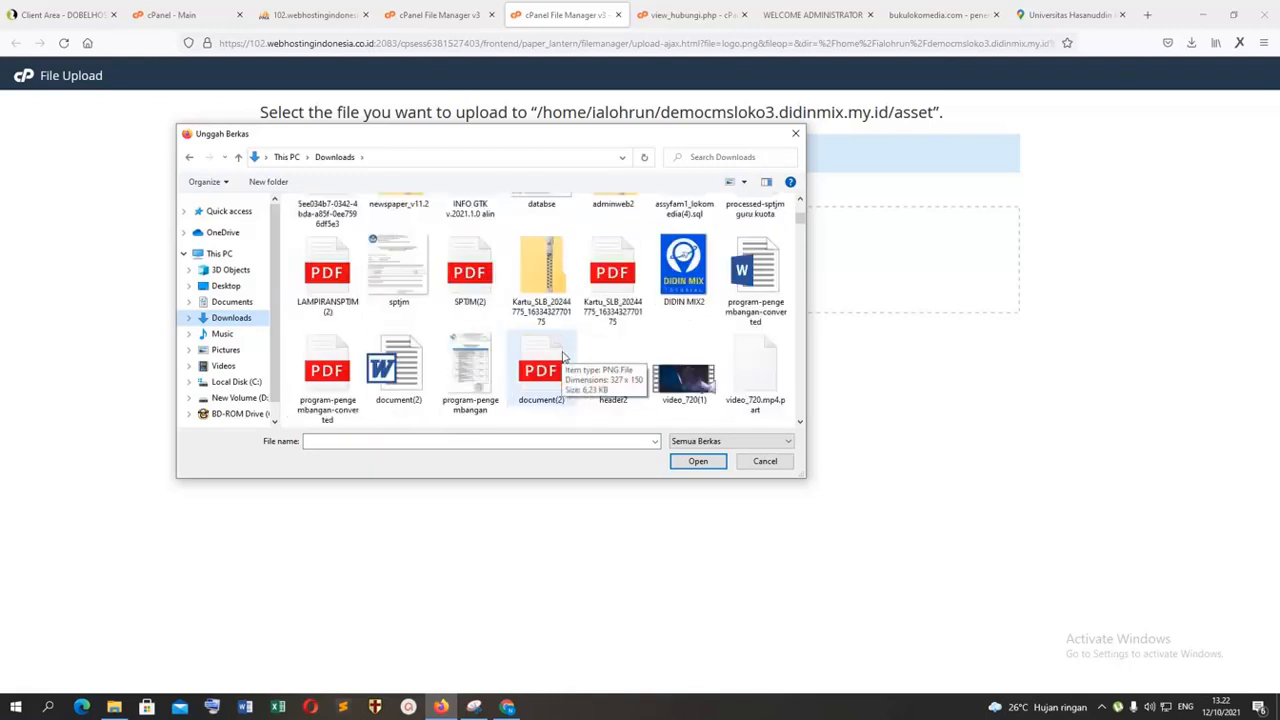
scroll(565, 355, "down", 1)
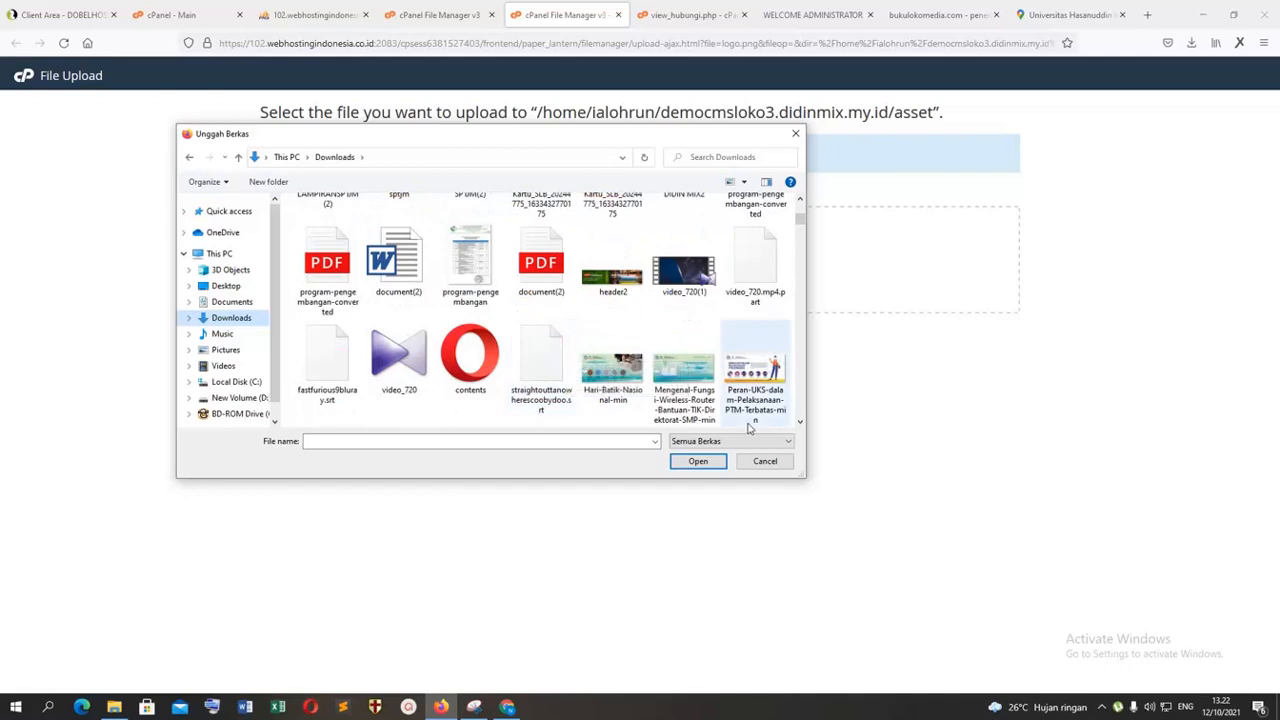
double_click(640, 284)
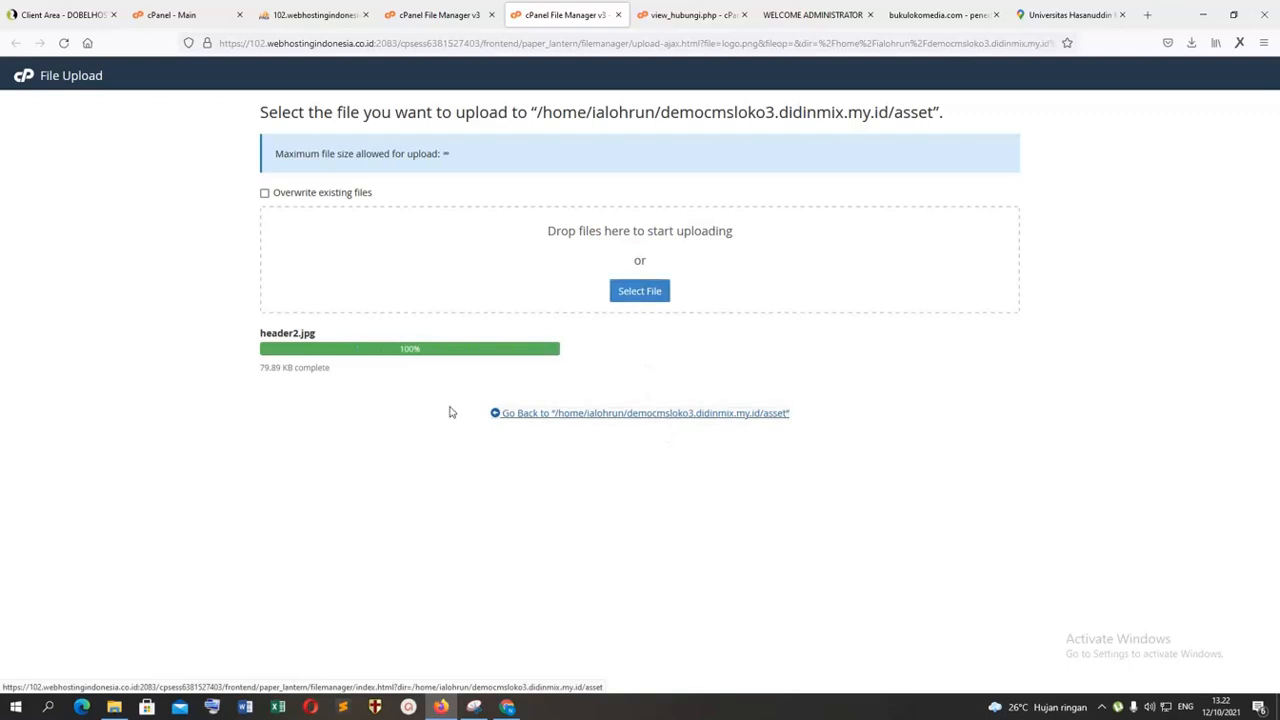
key("ctrl+w")
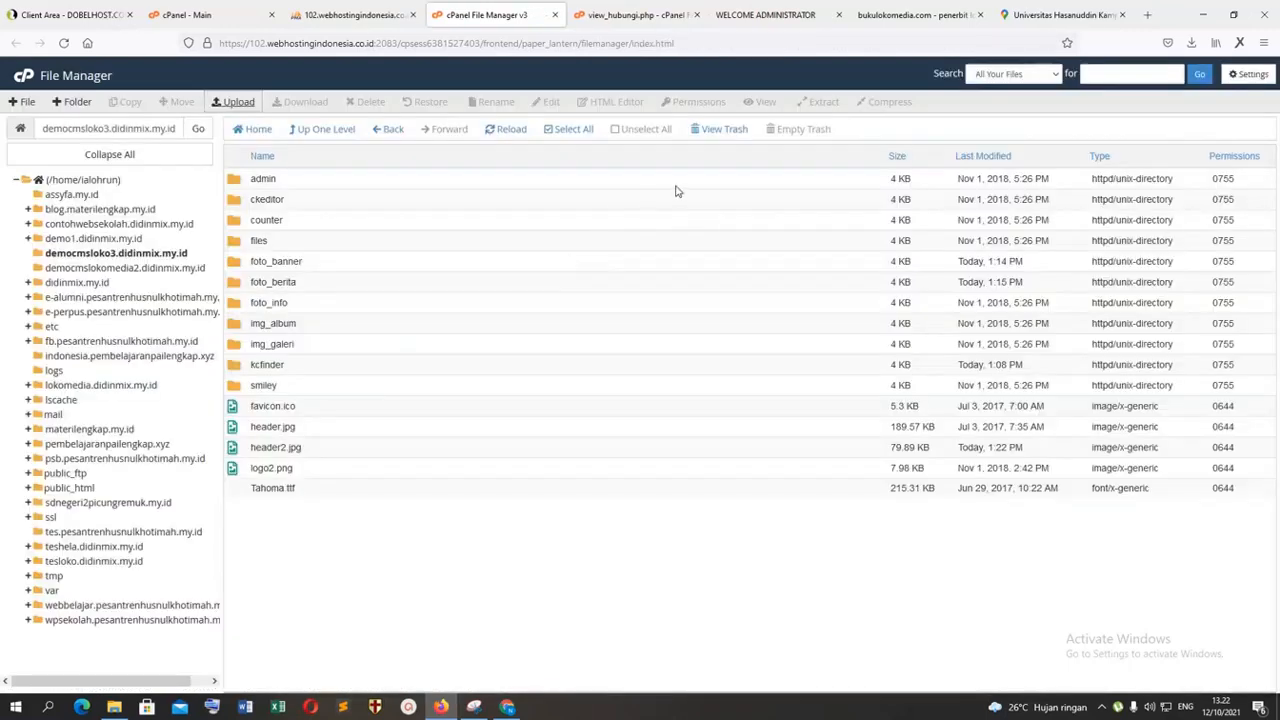
Step: Rename the uploaded header2.jpg as logo.png, using the copied file name
right_click(243, 452)
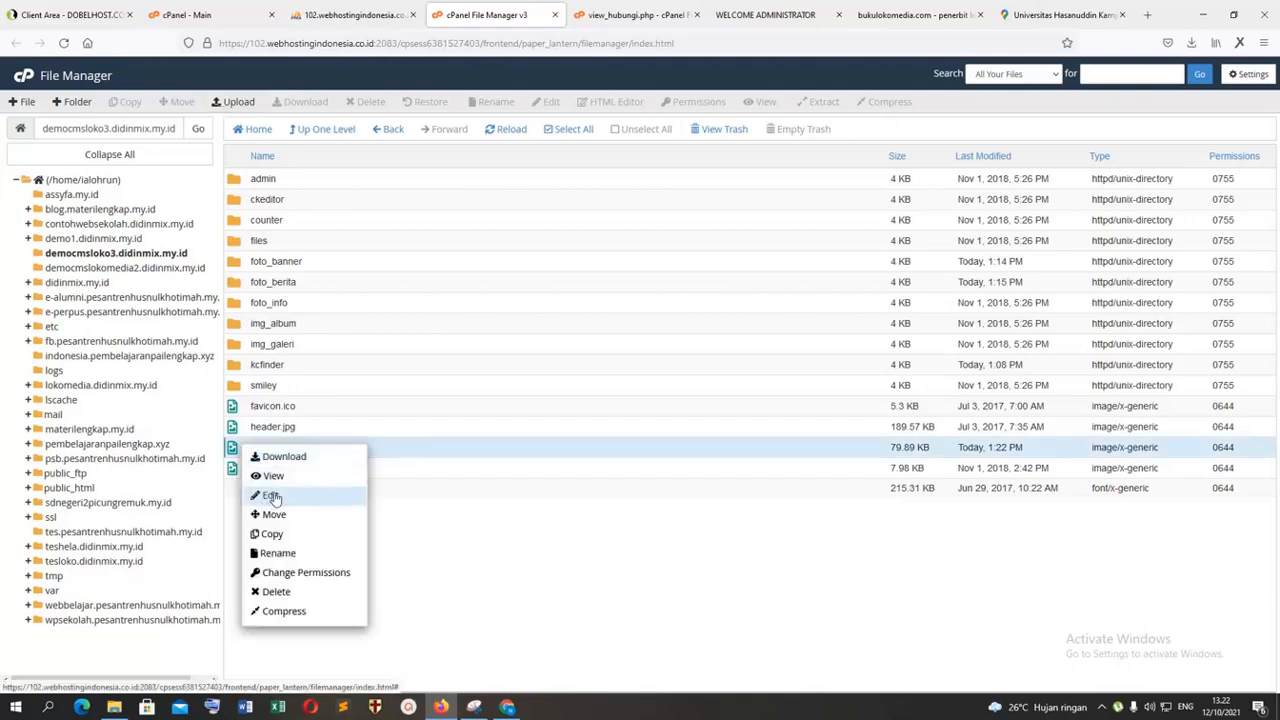
left_click(278, 553)
right_click(522, 388)
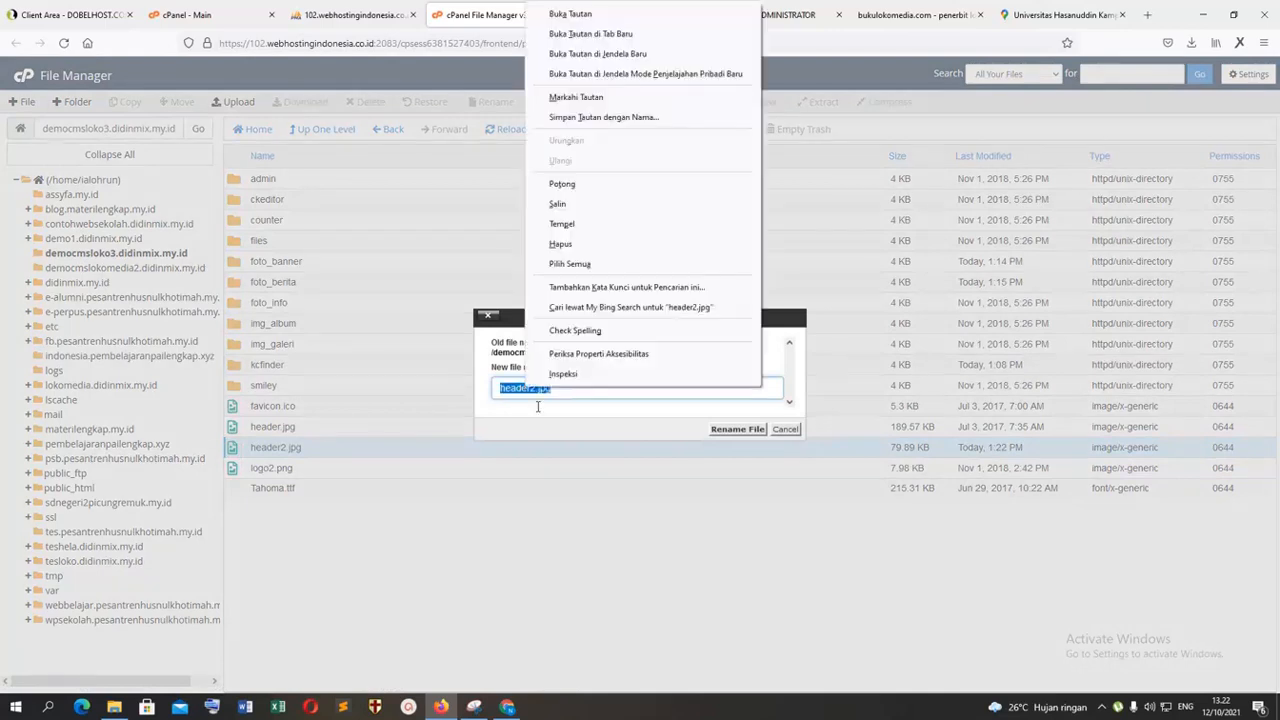
left_click(572, 229)
left_click(727, 430)
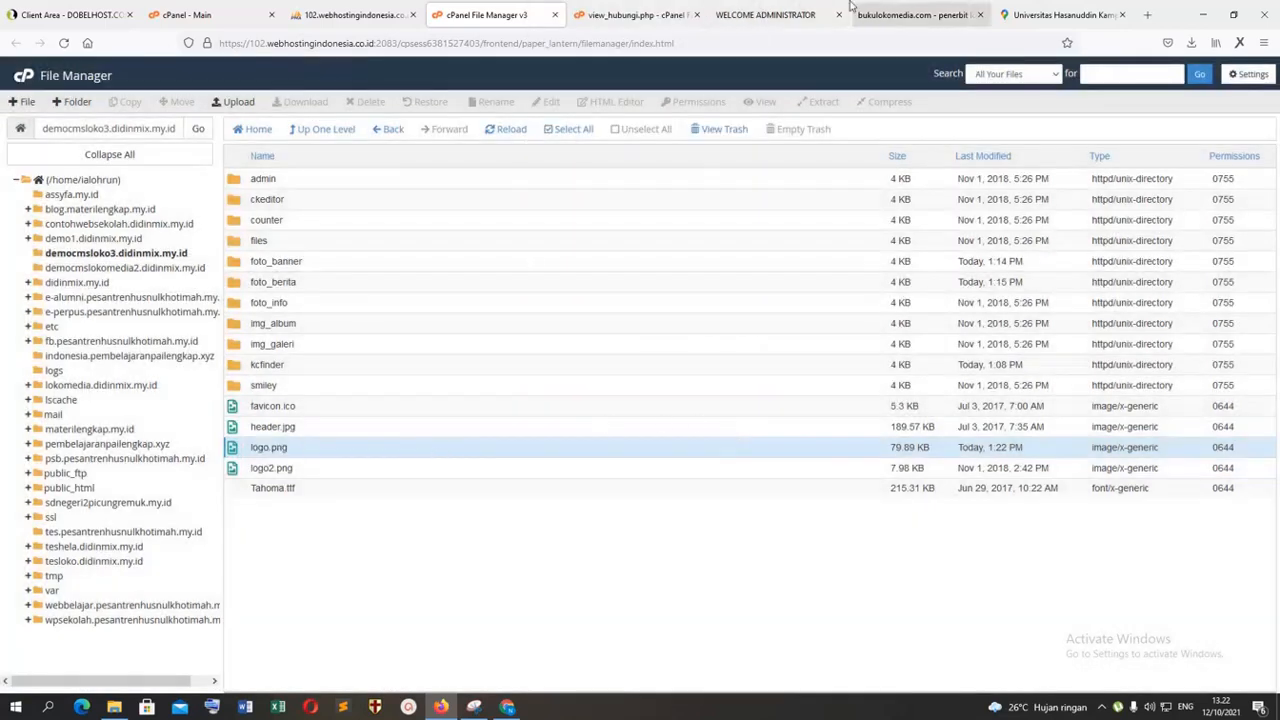
Step: Reload the public homepage and check its header image and the rest of the page down to the footer
left_click(765, 15)
left_click(912, 15)
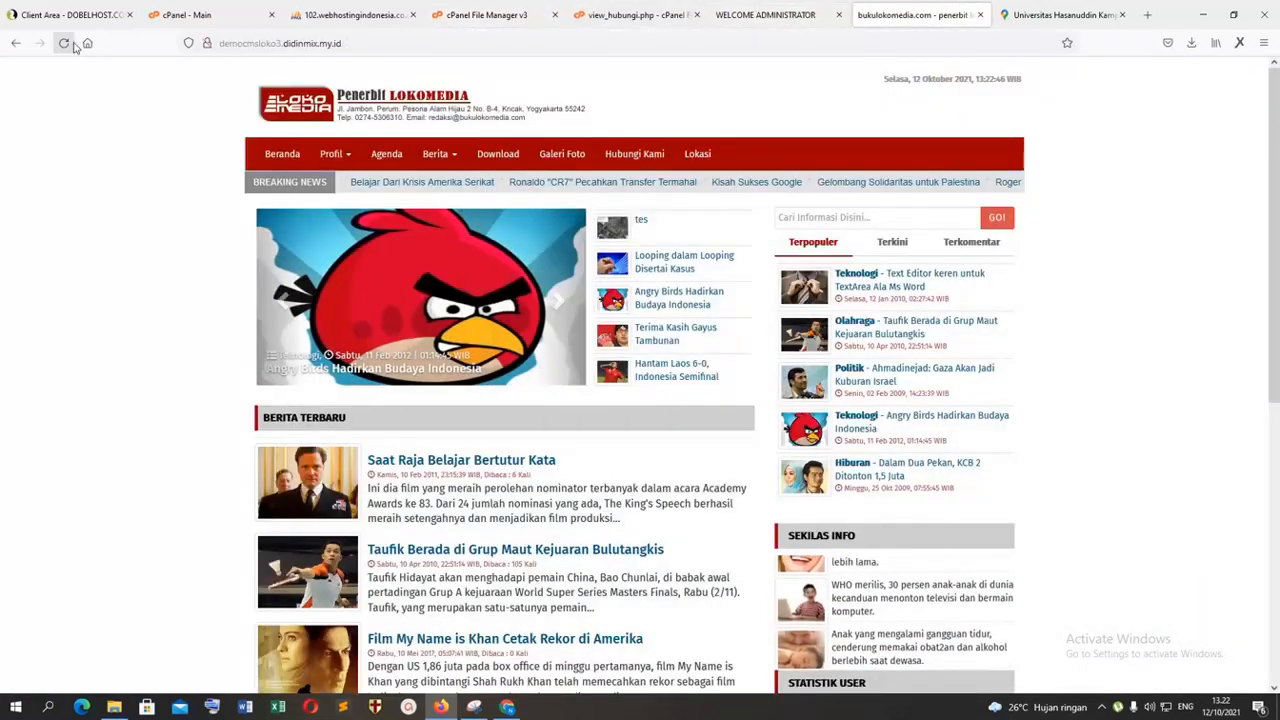
left_click(66, 43)
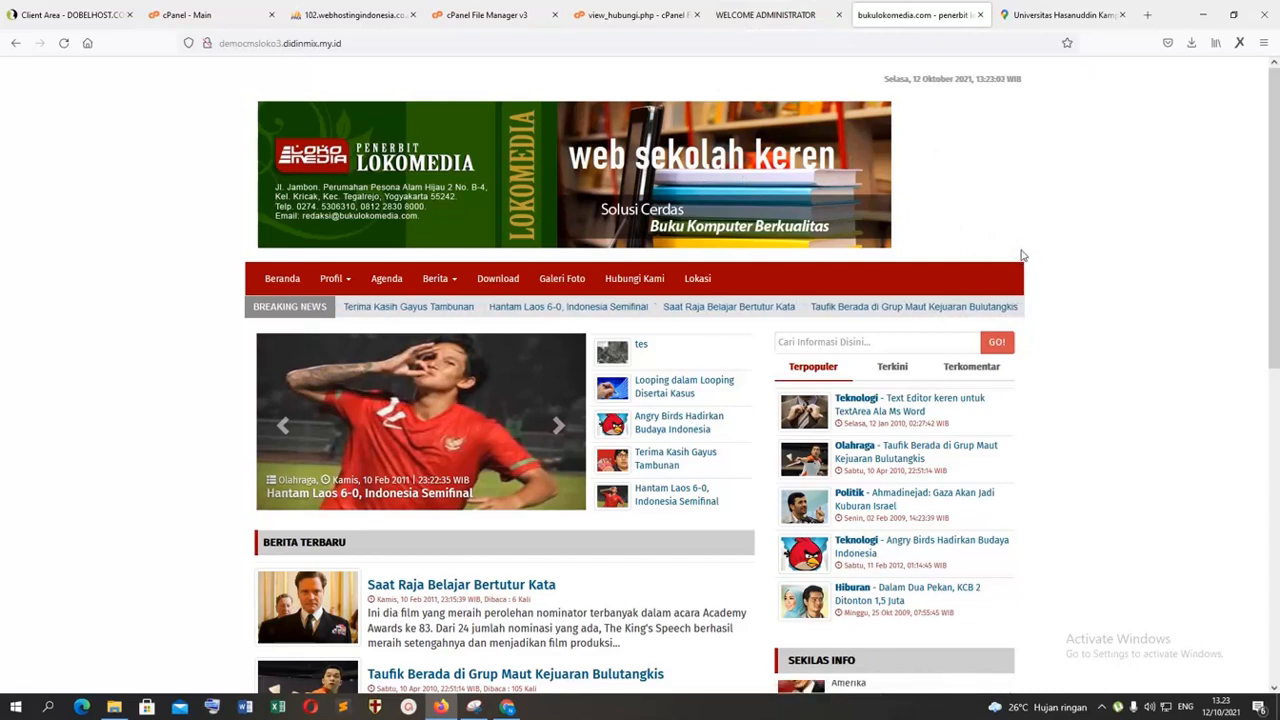
scroll(855, 310, "down", 3)
scroll(855, 310, "down", 3)
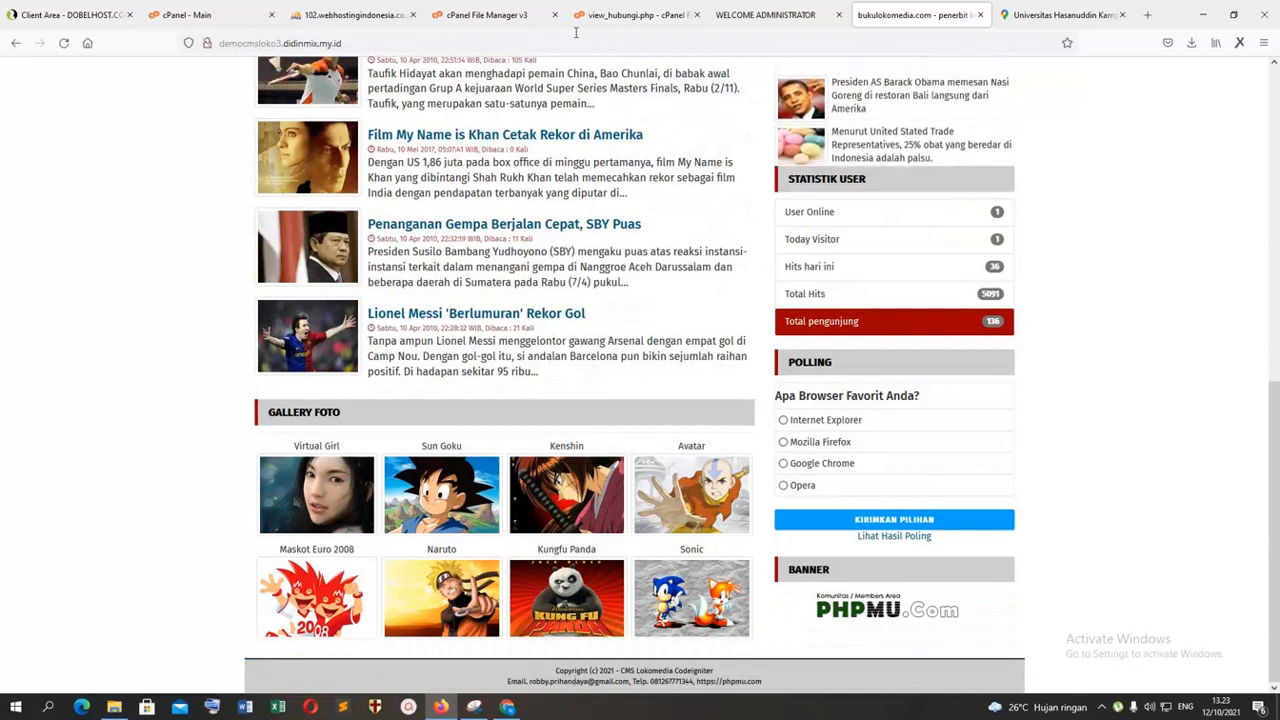
Step: Browse the site's application folder in File Manager, examining the template files under views and the third_party folder
left_click(487, 14)
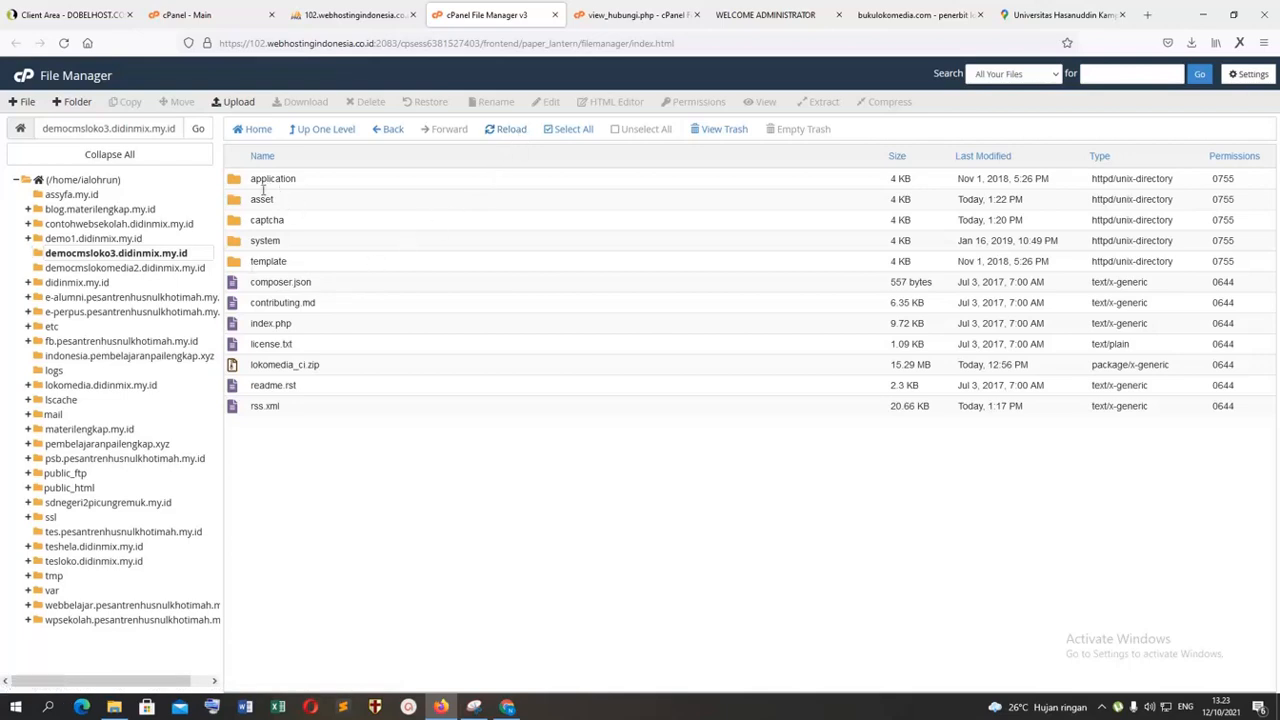
double_click(240, 180)
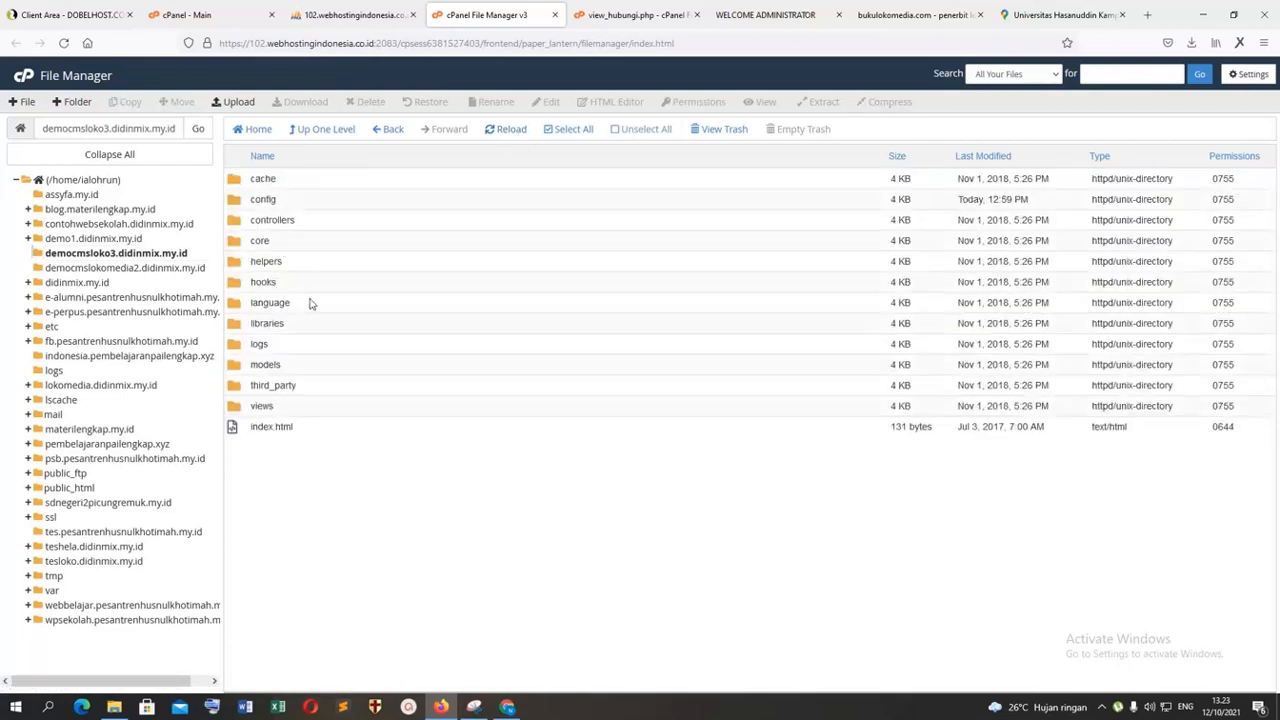
double_click(240, 408)
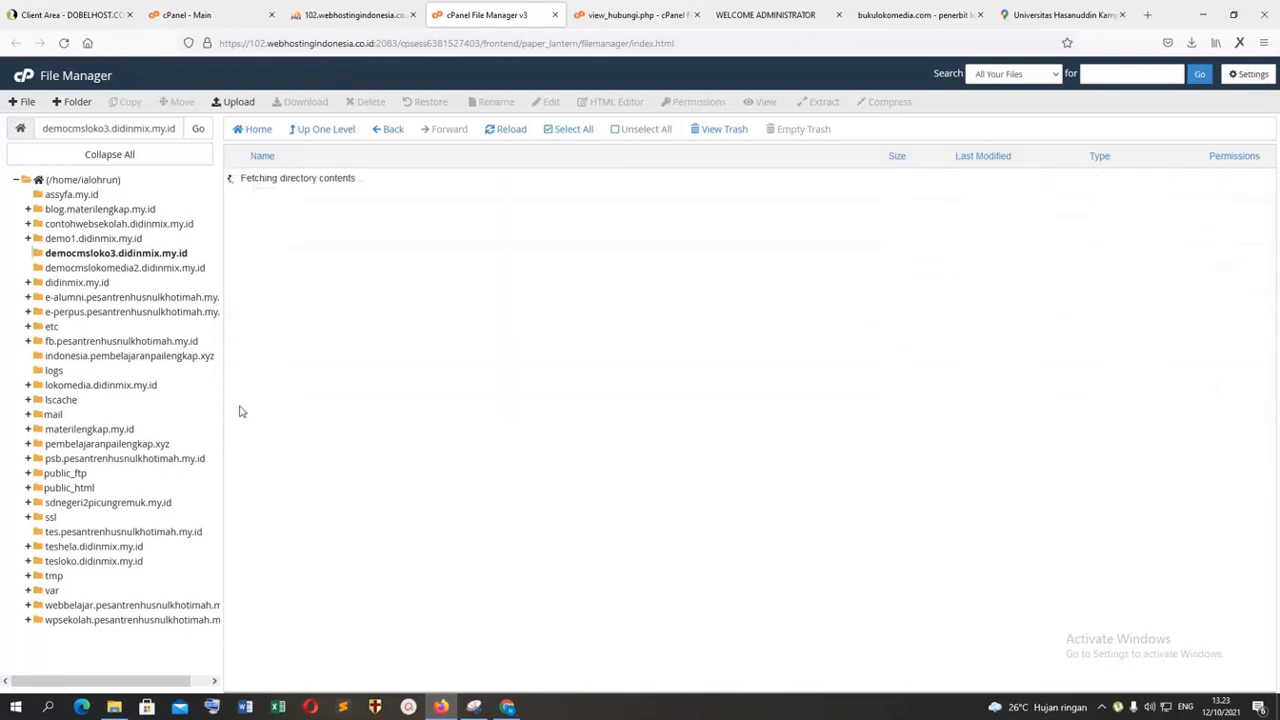
double_click(240, 222)
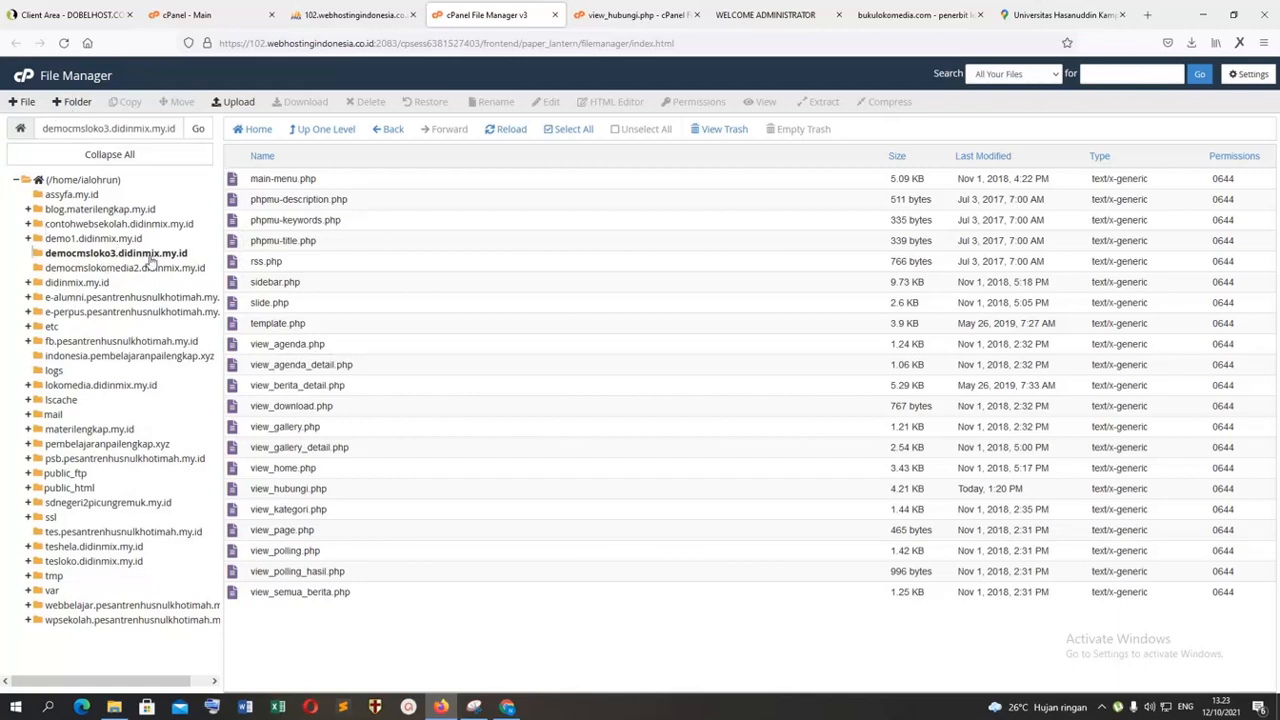
double_click(240, 182)
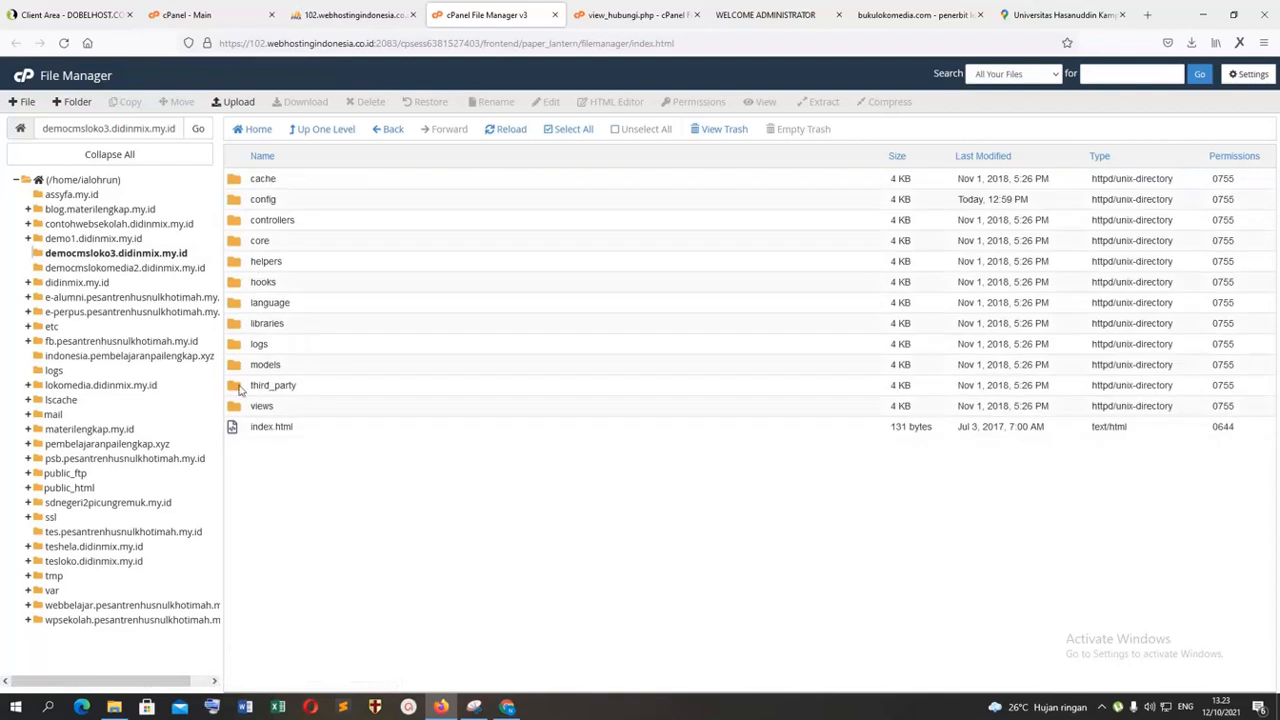
double_click(237, 386)
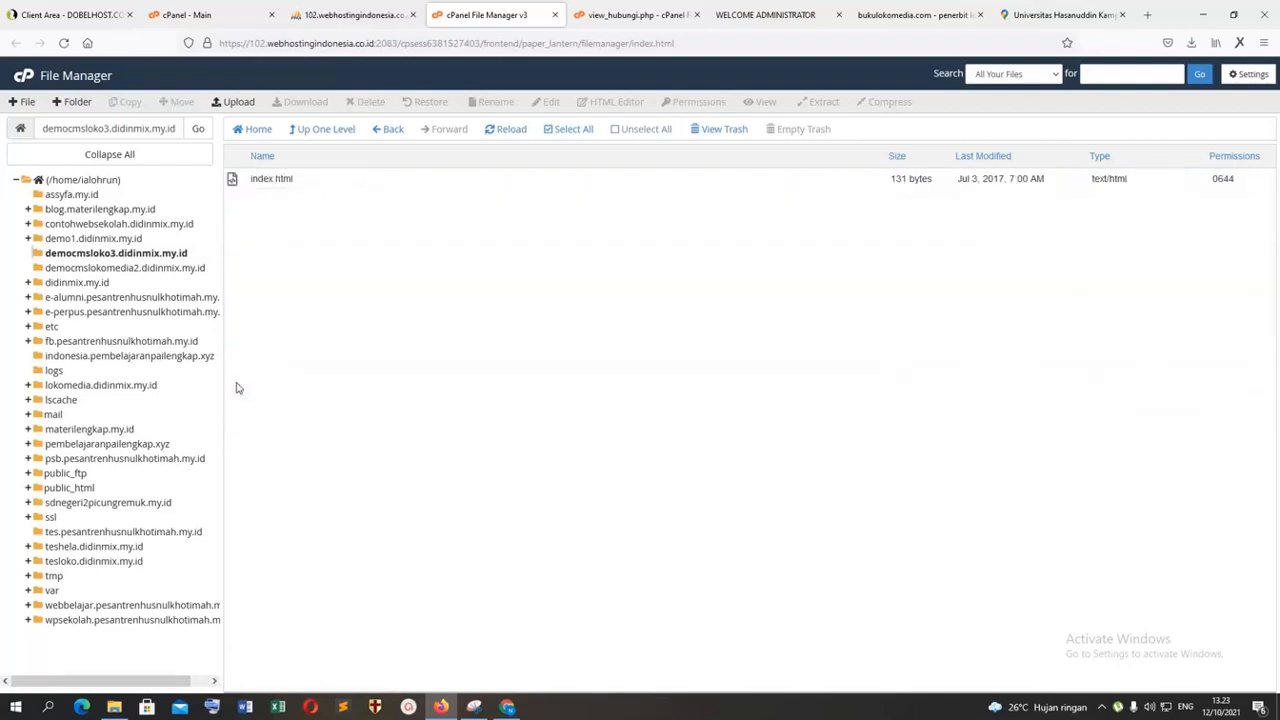
Step: Return to the CMS, view the administrator's Edit Profile form and try entering an account password in the Password field
left_click(667, 12)
left_click(770, 13)
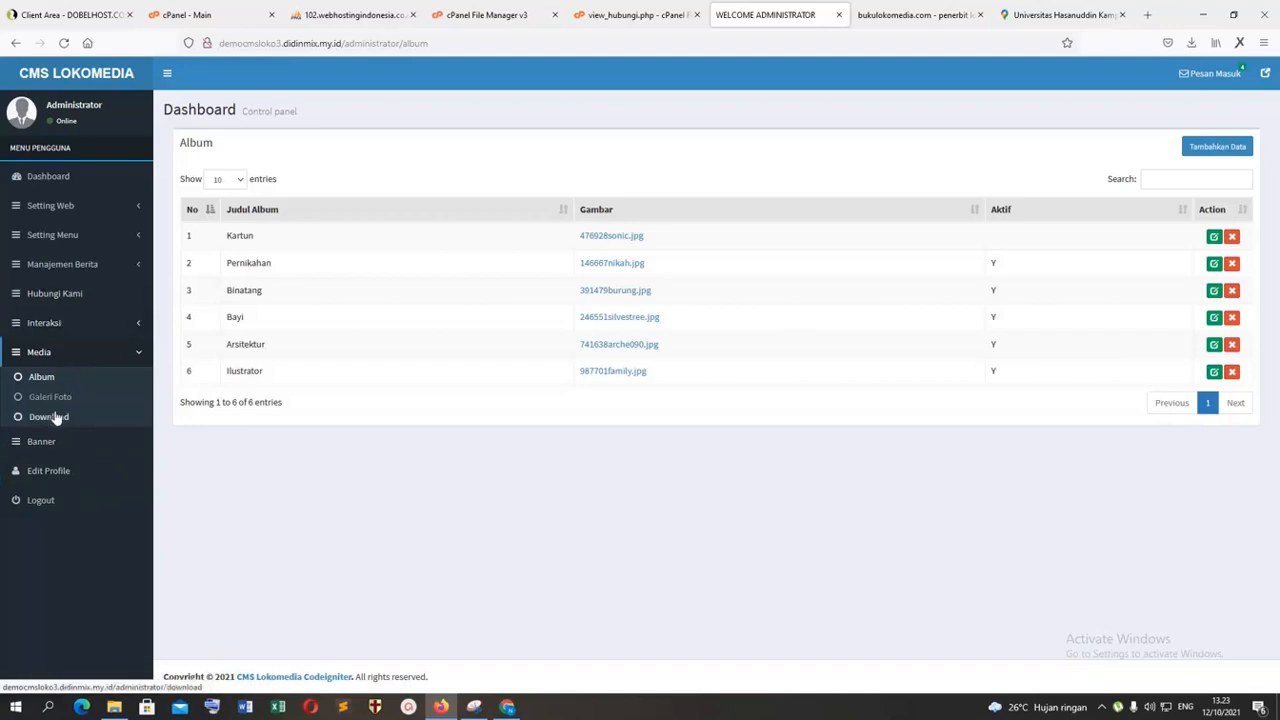
left_click(52, 473)
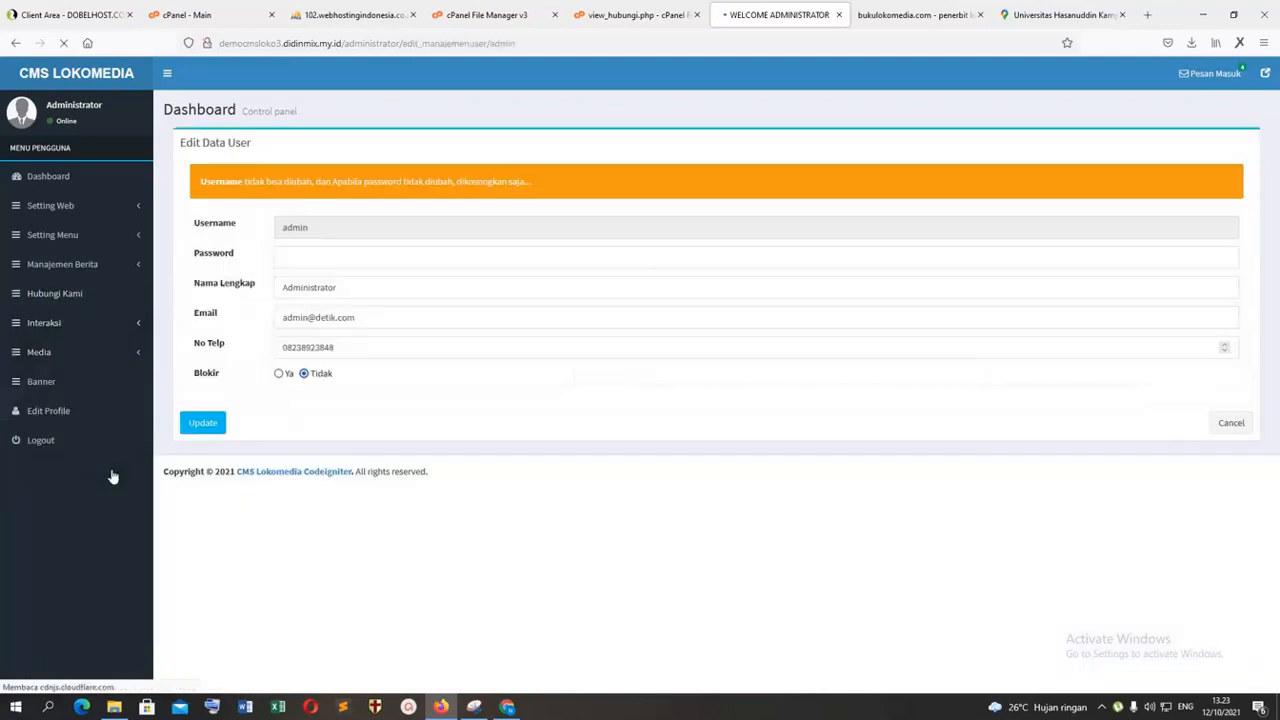
left_click(298, 256)
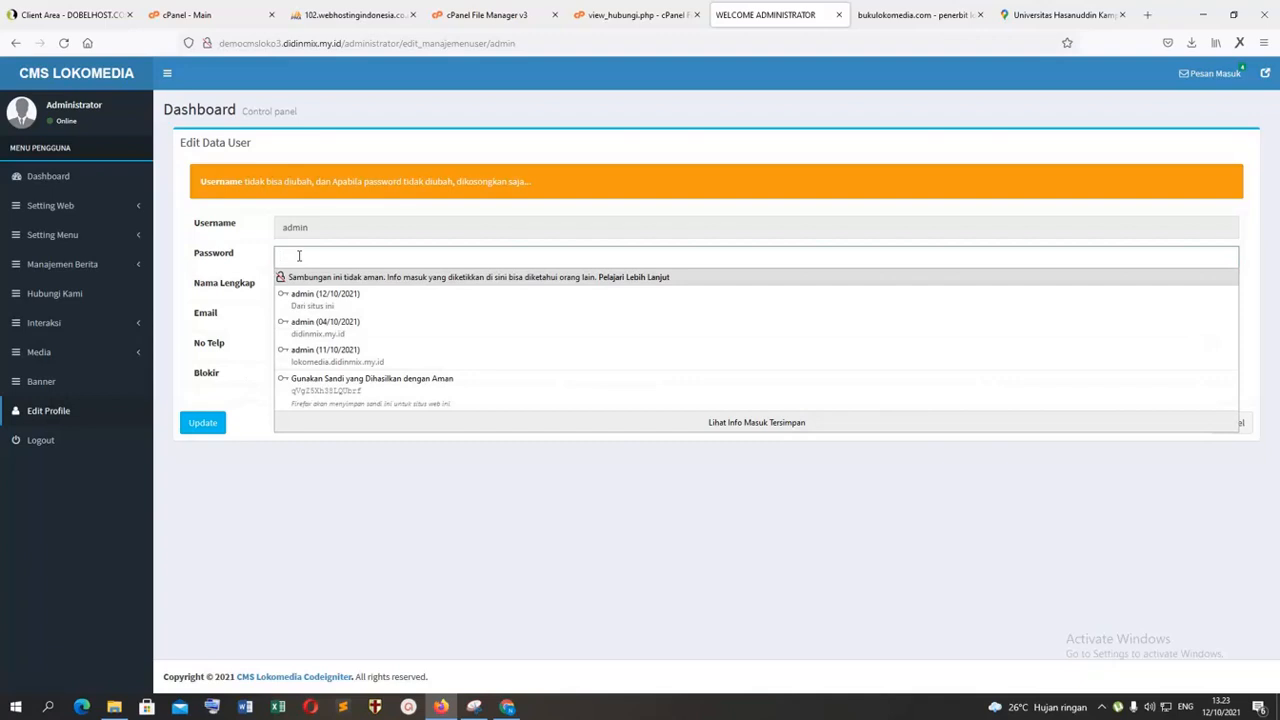
left_click(299, 256)
type("ad")
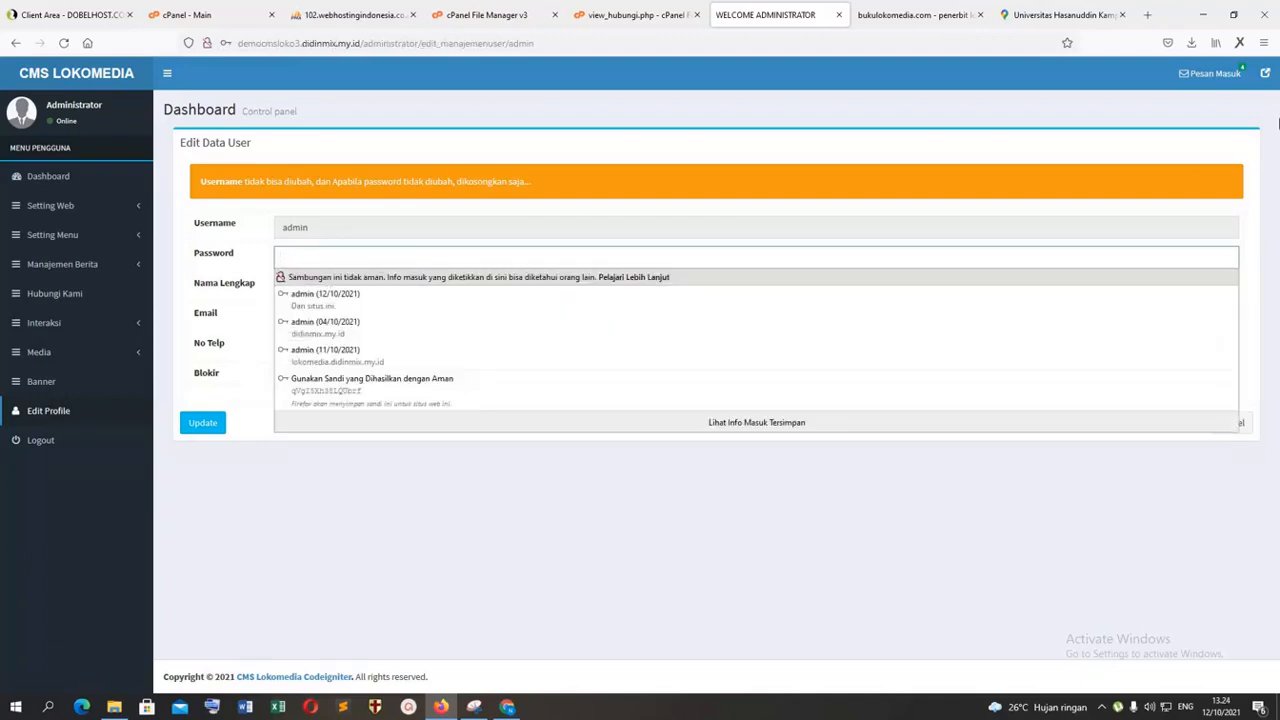
type("ad")
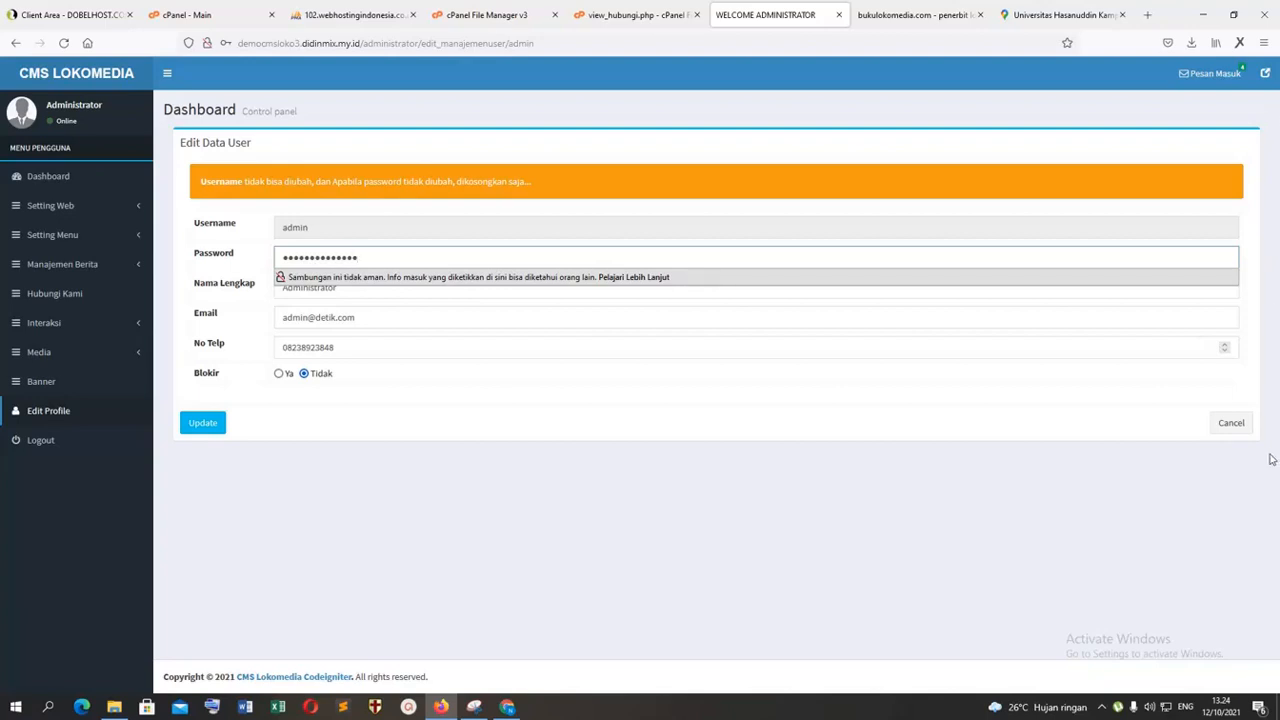
Step: Enter the account password in the administrator's Edit Data User form and clear the No Telp field
left_click(496, 402)
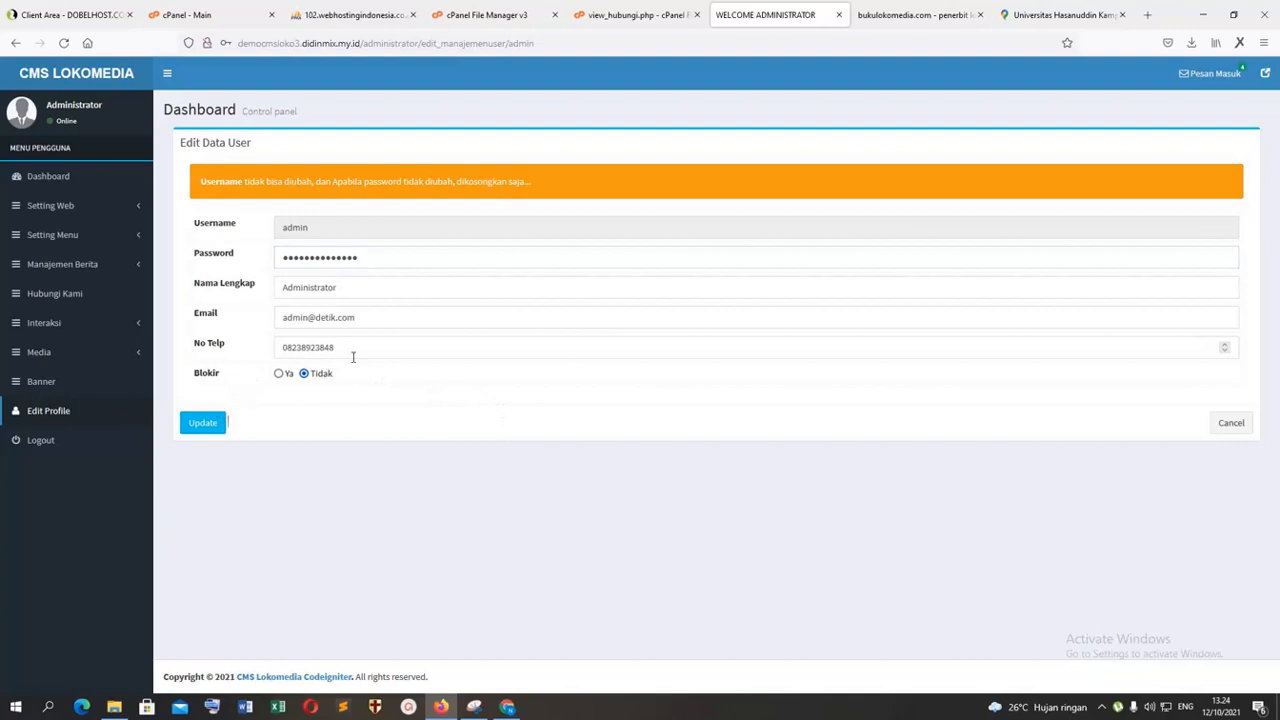
left_click_drag(353, 357, 91, 358)
key("BackSpace")
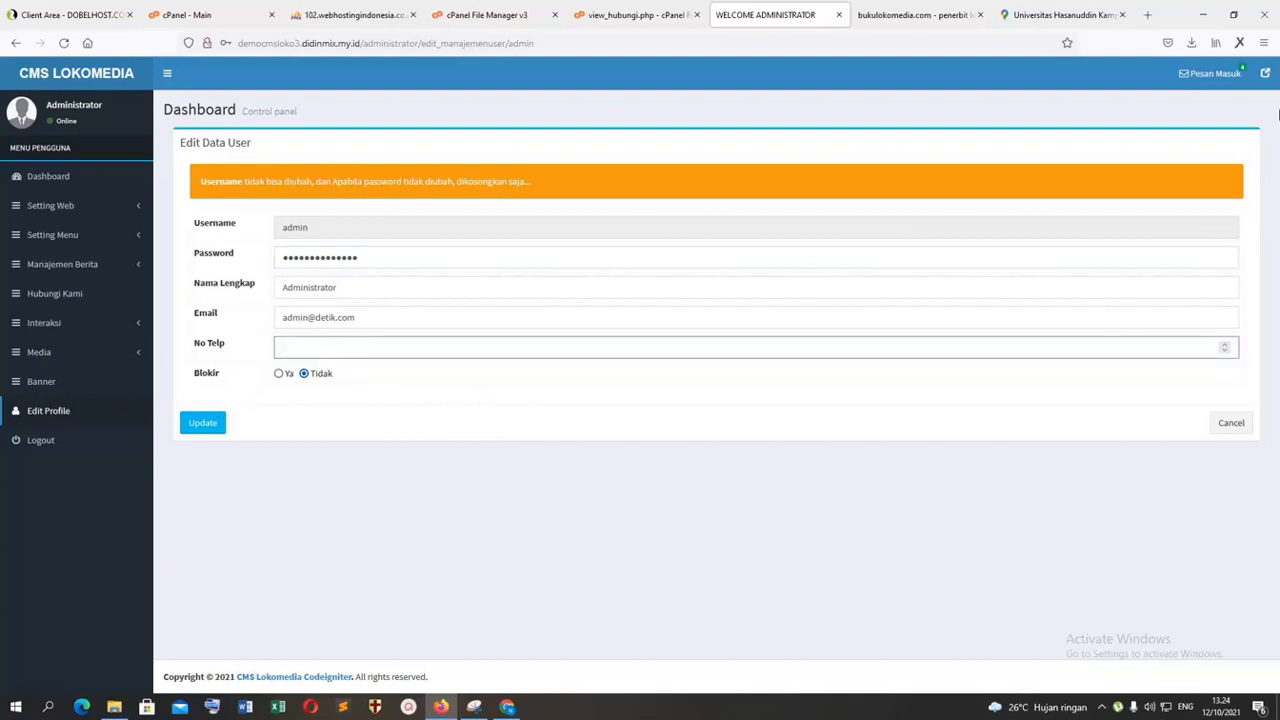
left_click(328, 347)
left_click(329, 347)
Step: Save the administrator's profile changes and update the browser's stored login for the admin account
left_click(212, 423)
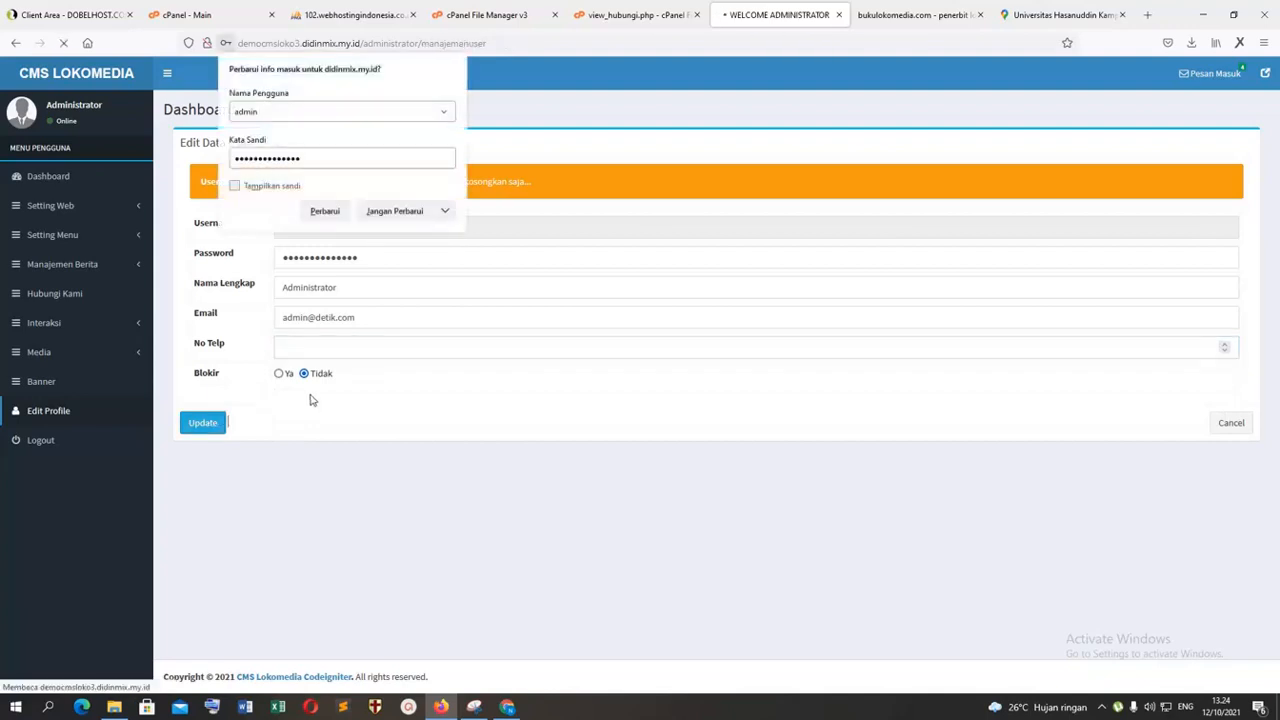
left_click(322, 212)
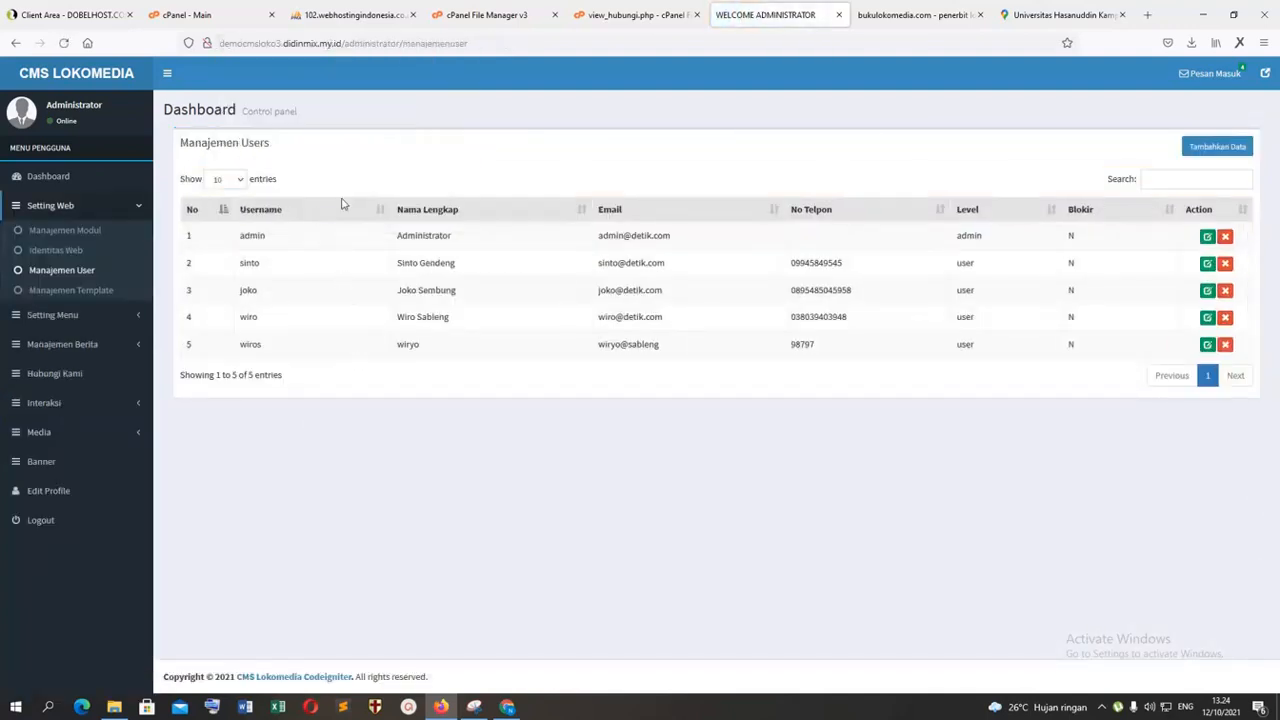
Step: Check the incoming messages in the CMS and look over the public homepage's news slider, latest articles and sidebar
left_click(1222, 72)
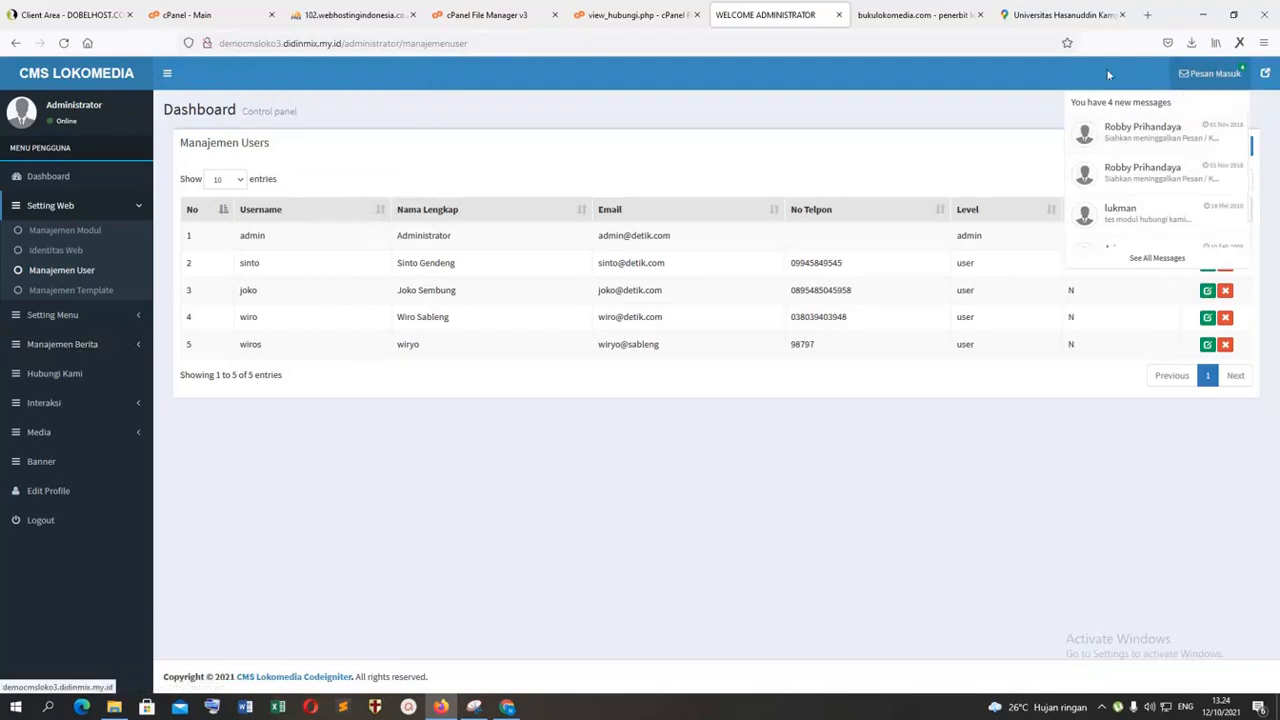
left_click(343, 507)
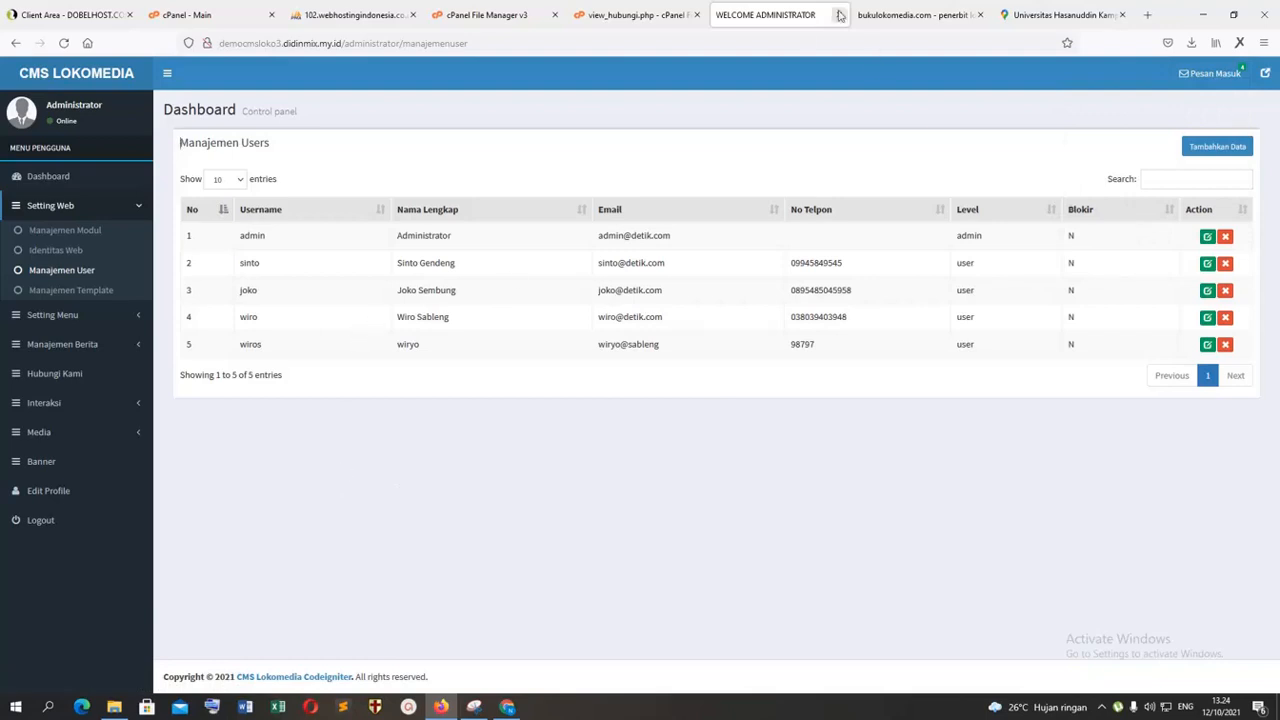
left_click(893, 12)
scroll(696, 265, "up", 3)
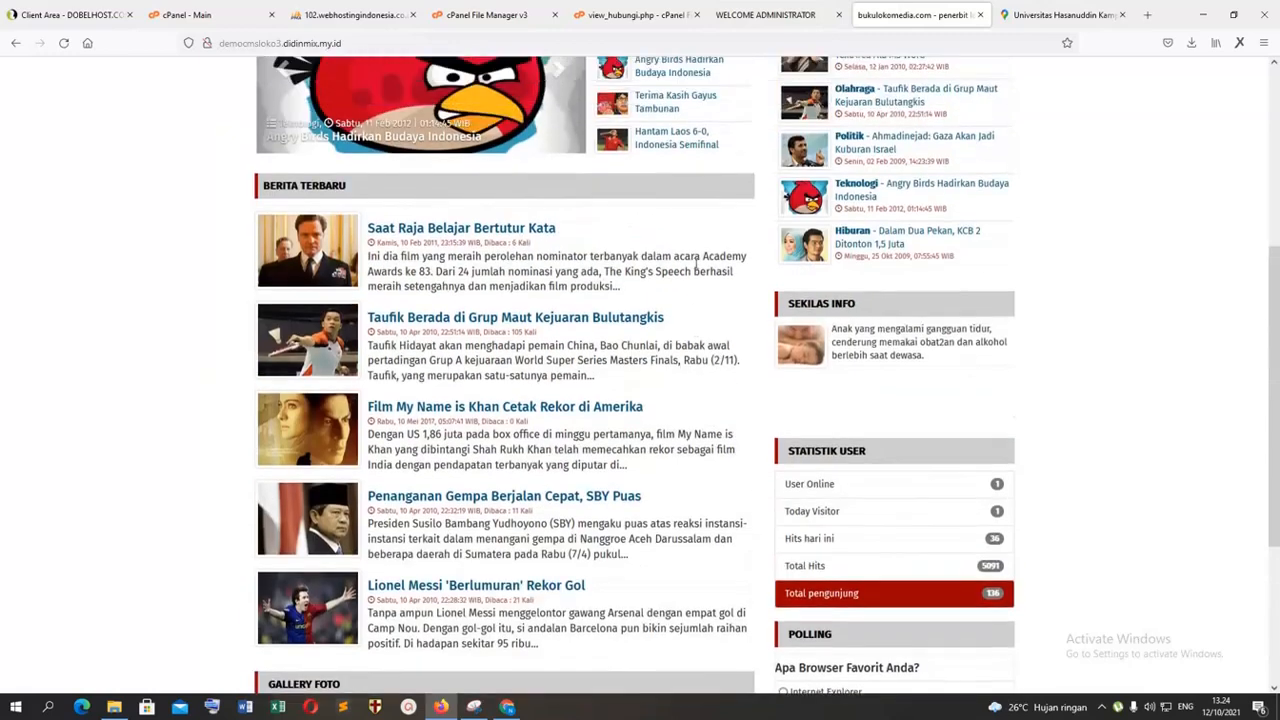
scroll(696, 265, "up", 4)
scroll(697, 270, "down", 2)
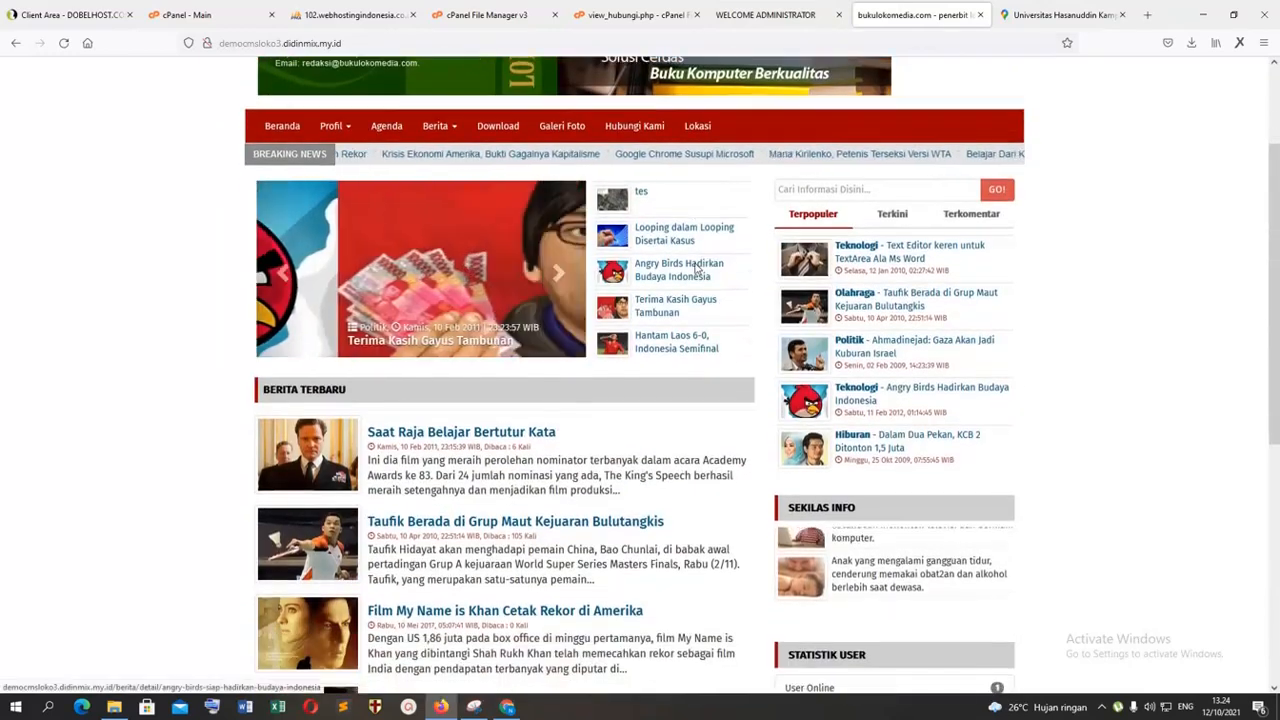
scroll(697, 266, "down", 1)
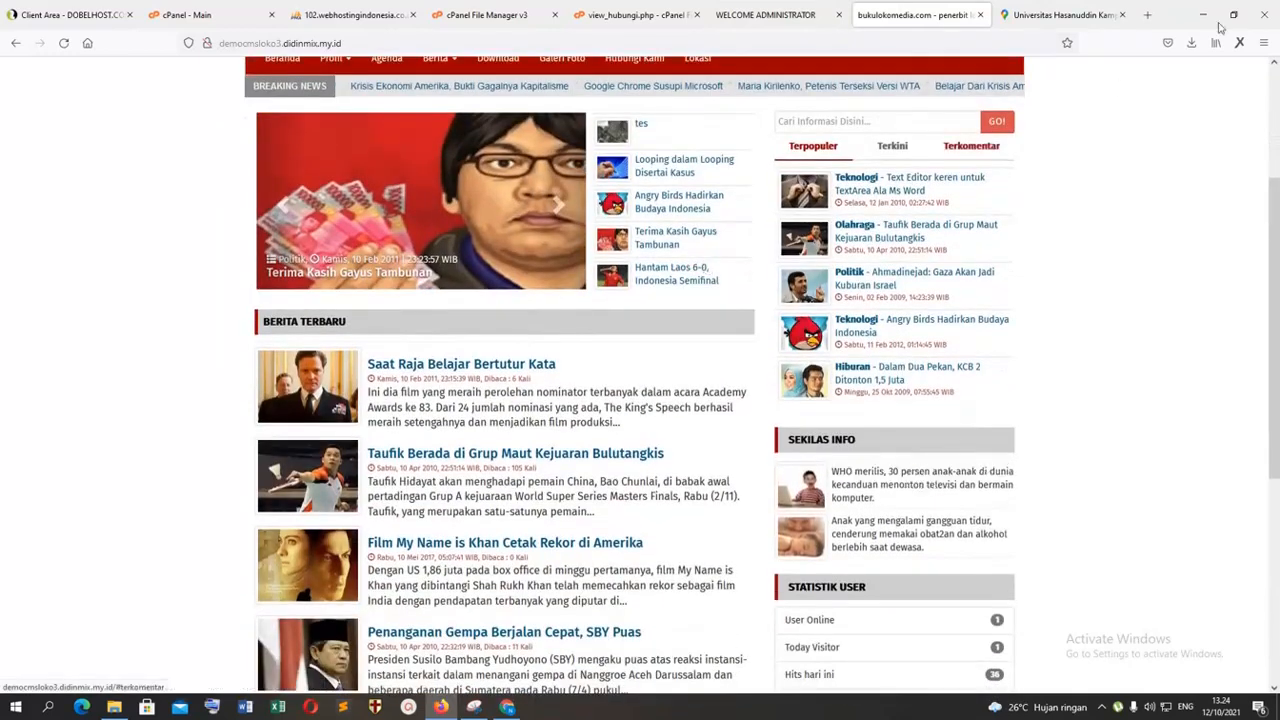
left_click(1274, 62)
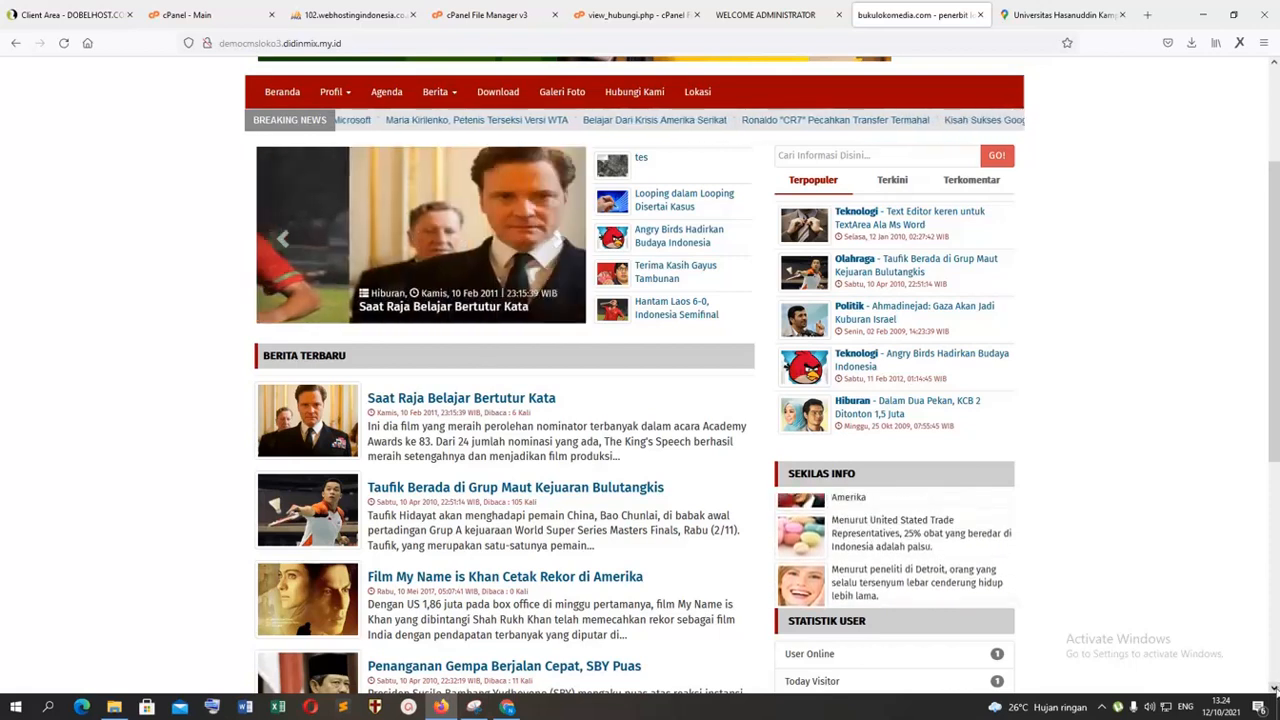
left_click(1274, 688)
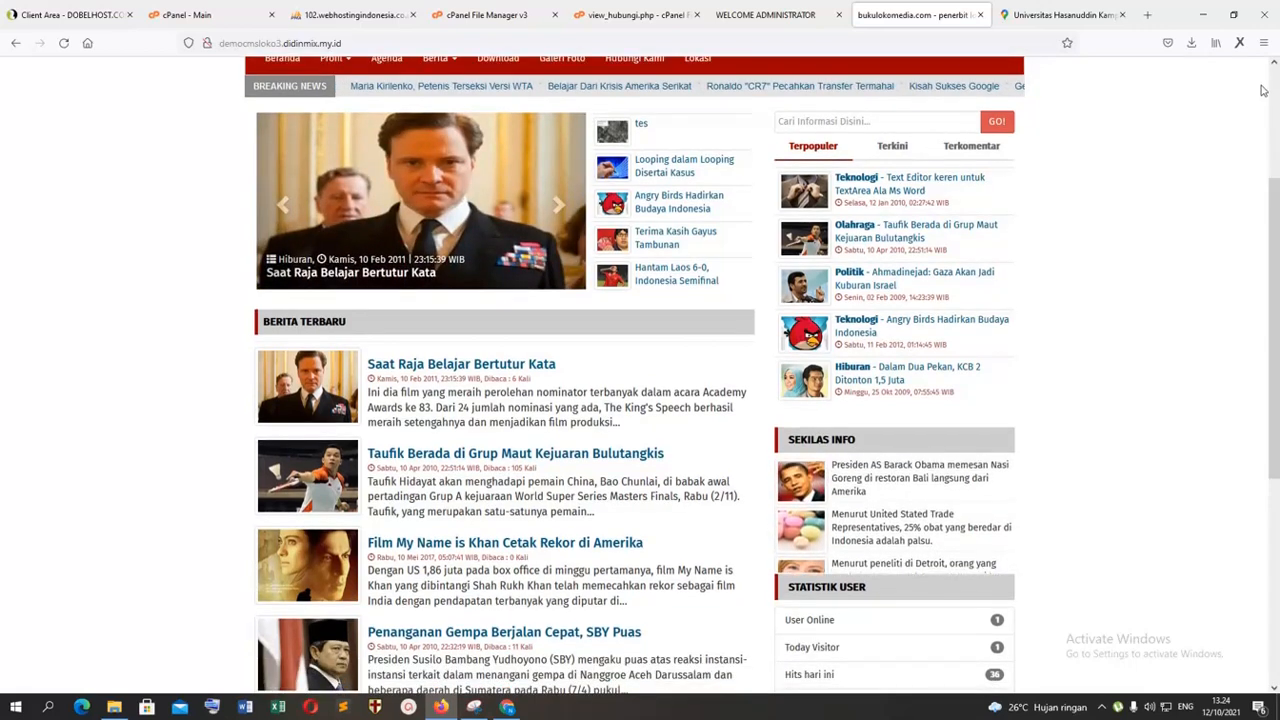
left_click(1274, 65)
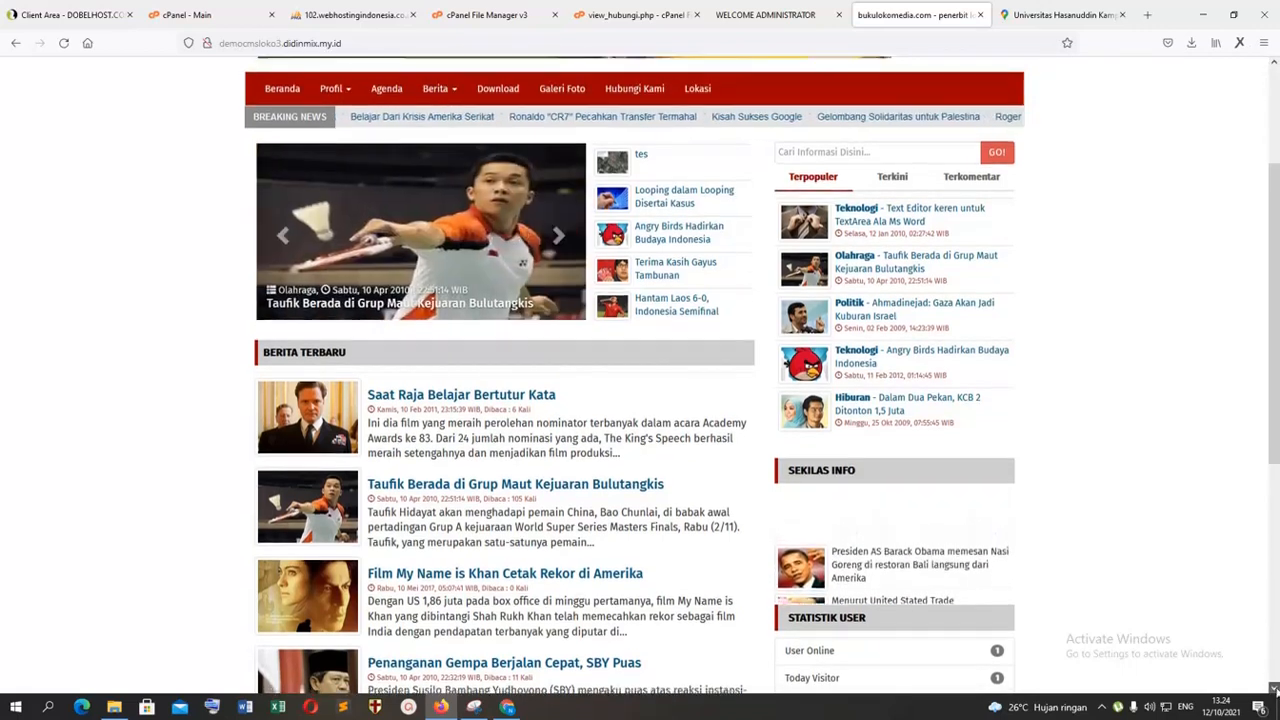
left_click(1274, 688)
left_click(1274, 65)
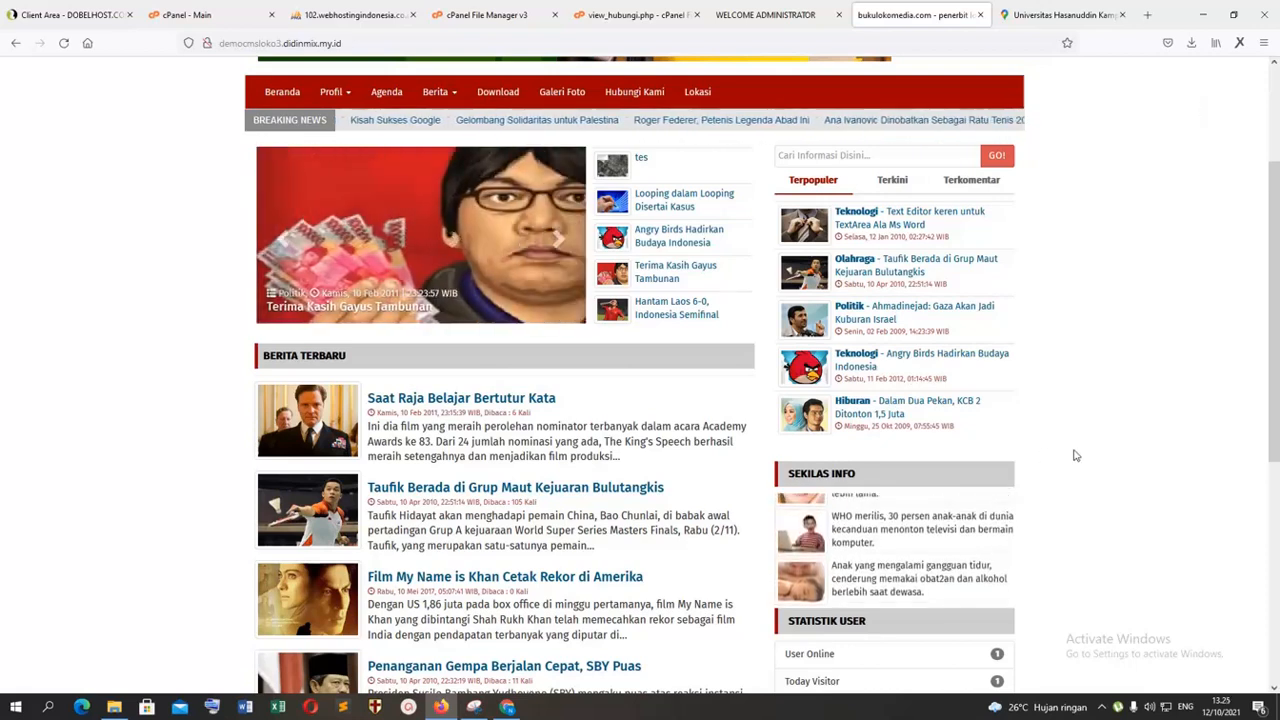
left_click(1102, 707)
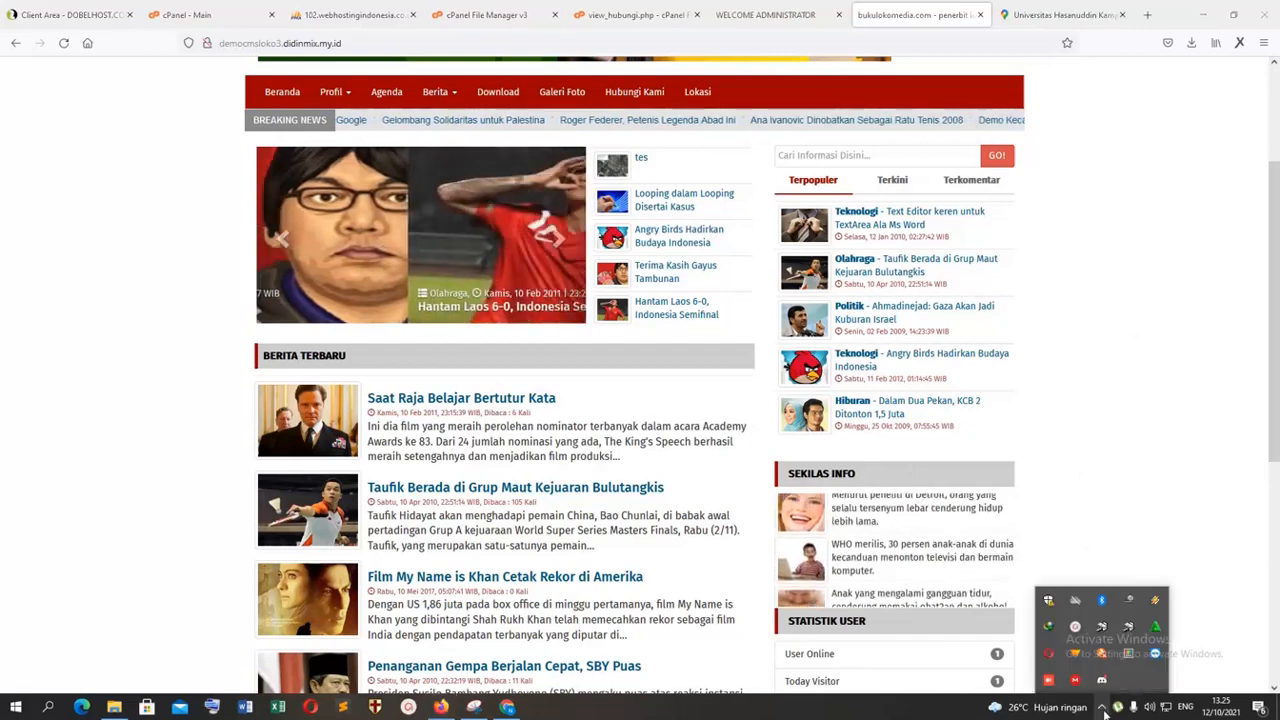
left_click(1075, 630)
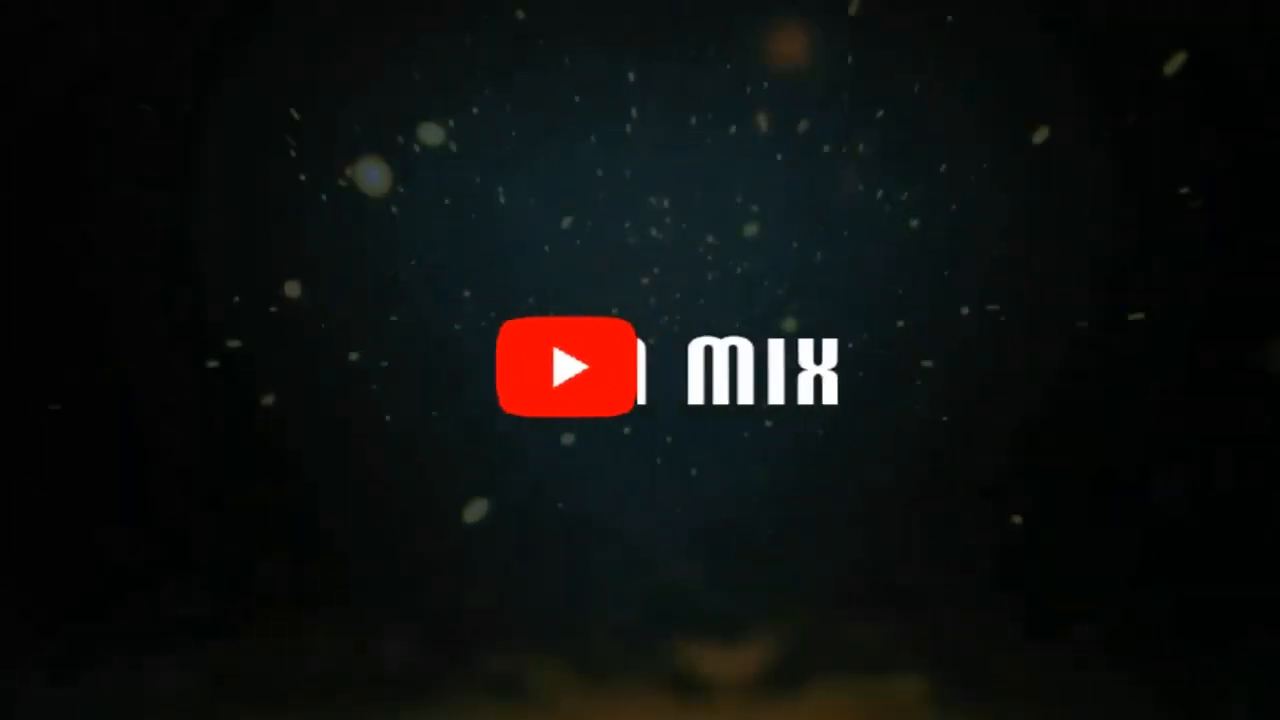